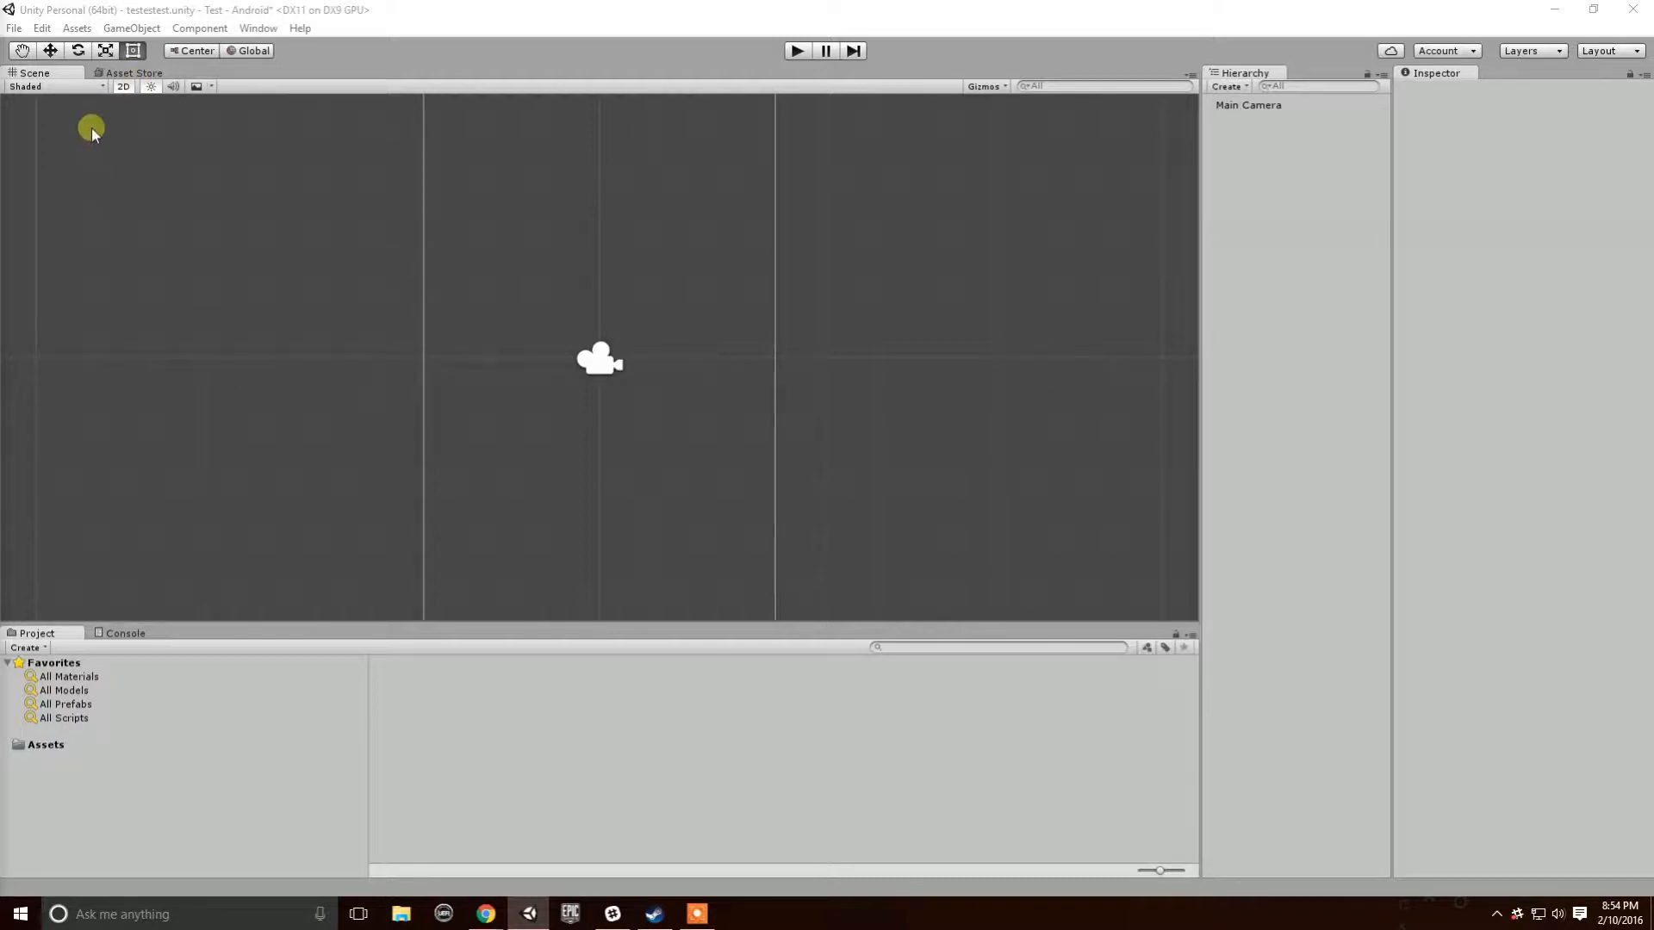
- Focus the Unity editor showing the testestest scene and open its File menu
{"action": "left_click", "coordinate": [455, 25]}
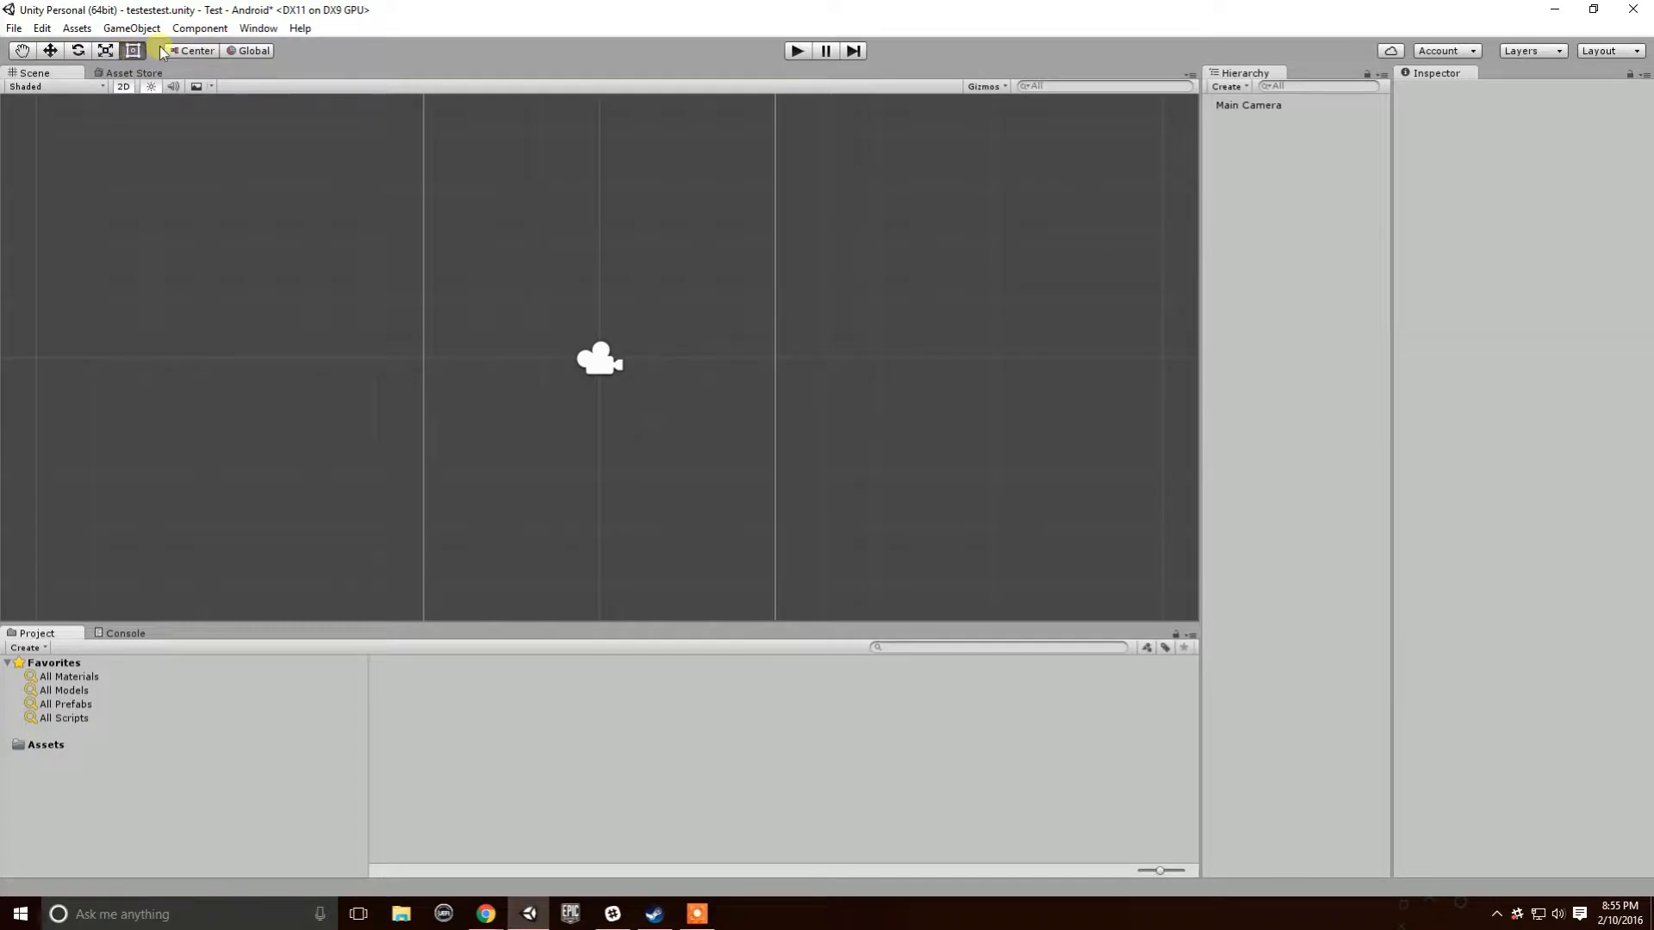
{"action": "left_click", "coordinate": [14, 28]}
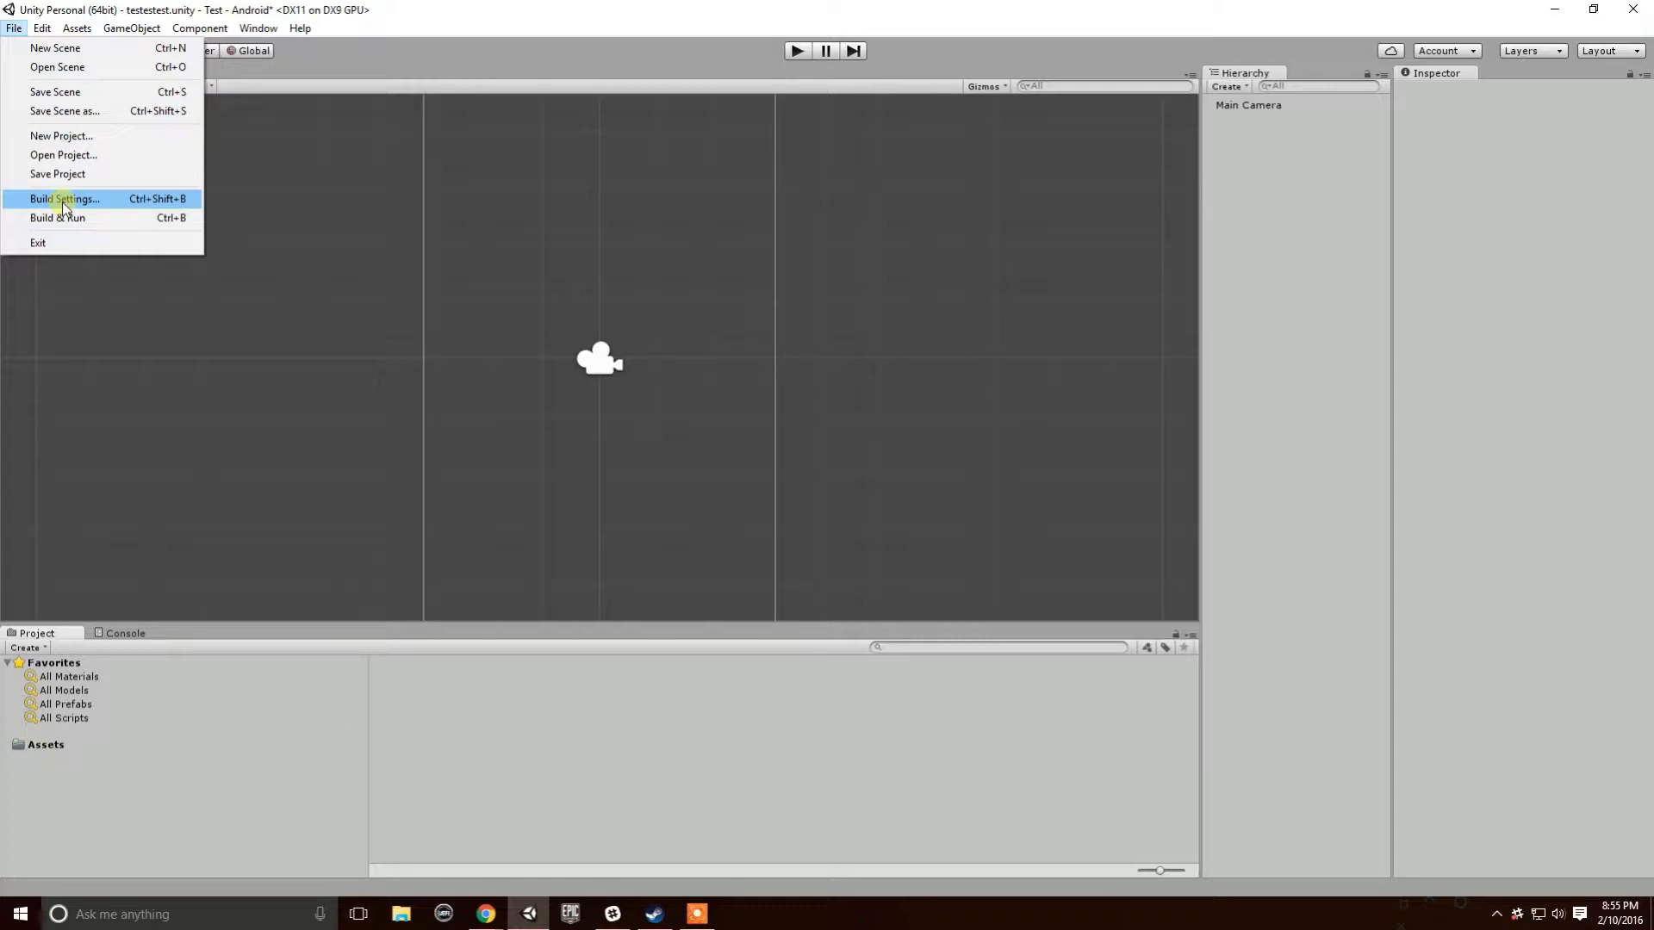
- Review the Android Player's Resolution and Icon settings, then switch to the Editor Settings
{"action": "mouse_move", "coordinate": [77, 30]}
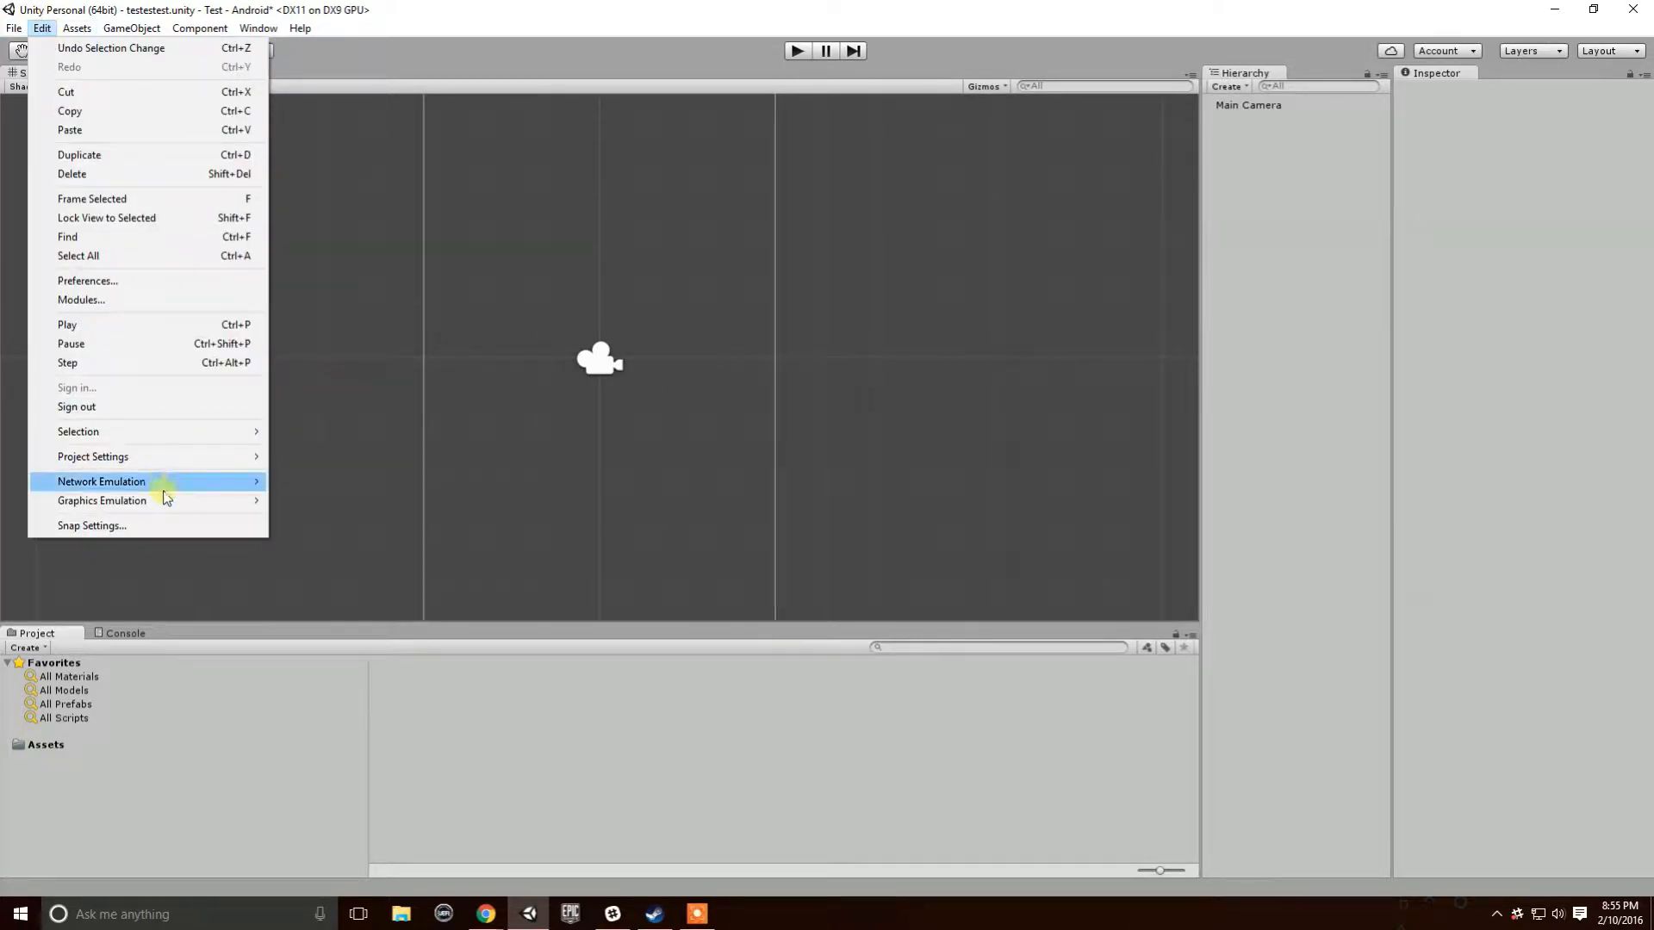
{"action": "mouse_move", "coordinate": [156, 454]}
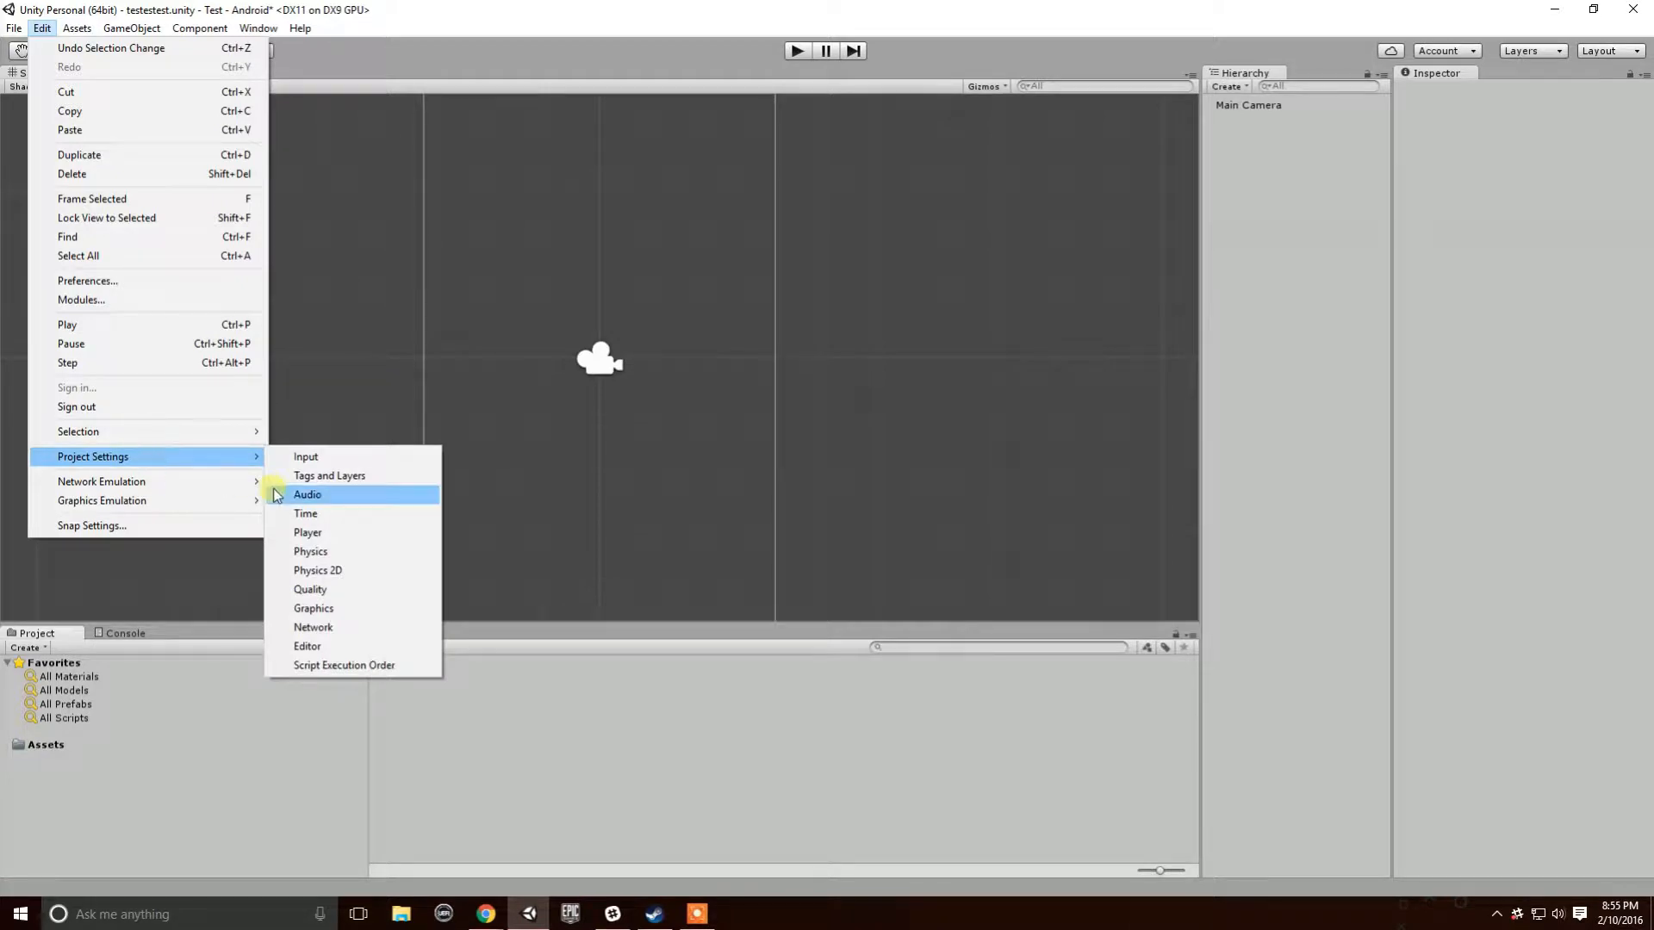
{"action": "left_click", "coordinate": [369, 534]}
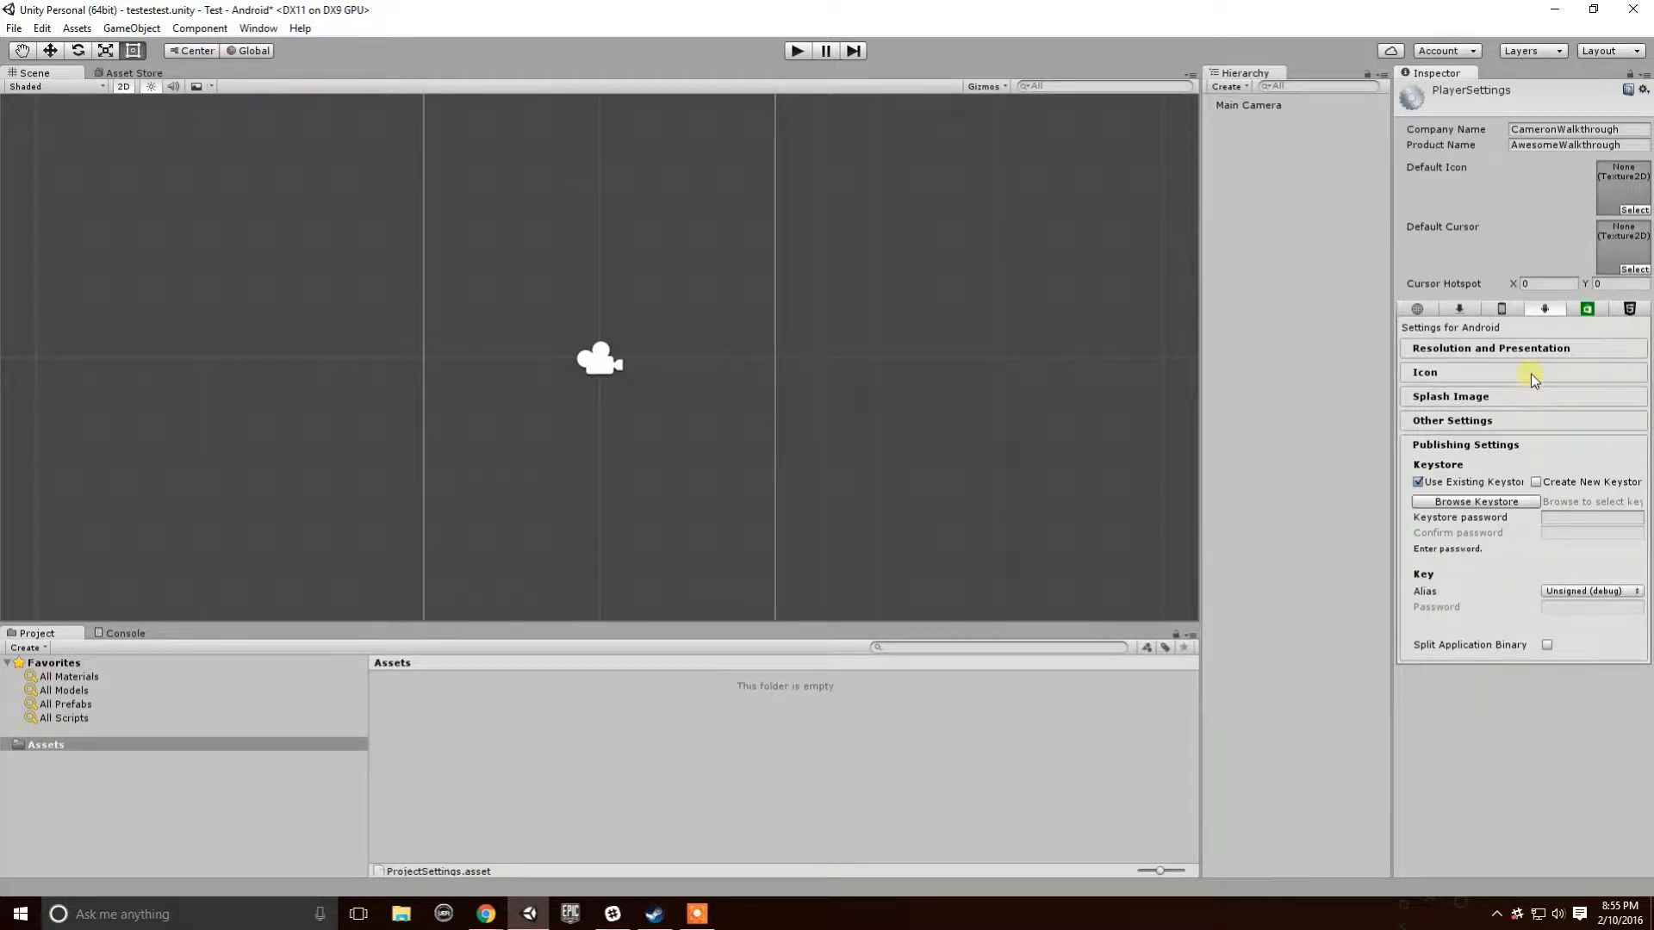
{"action": "left_click", "coordinate": [1516, 350]}
{"action": "left_click", "coordinate": [1513, 567]}
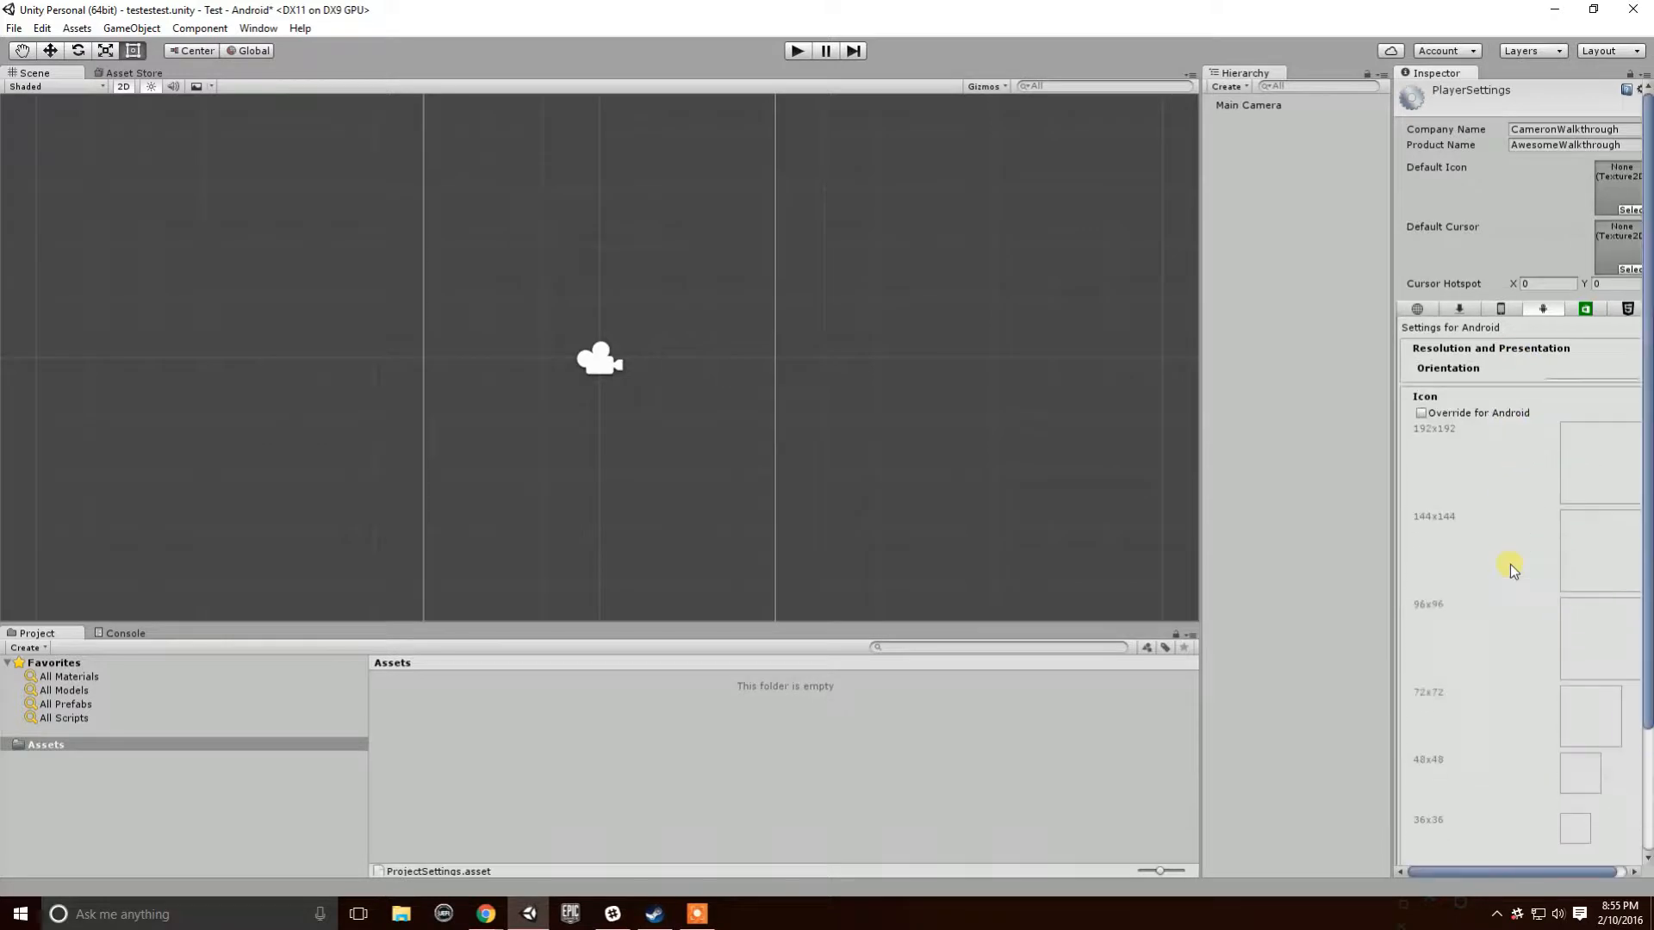
{"action": "left_click", "coordinate": [38, 30]}
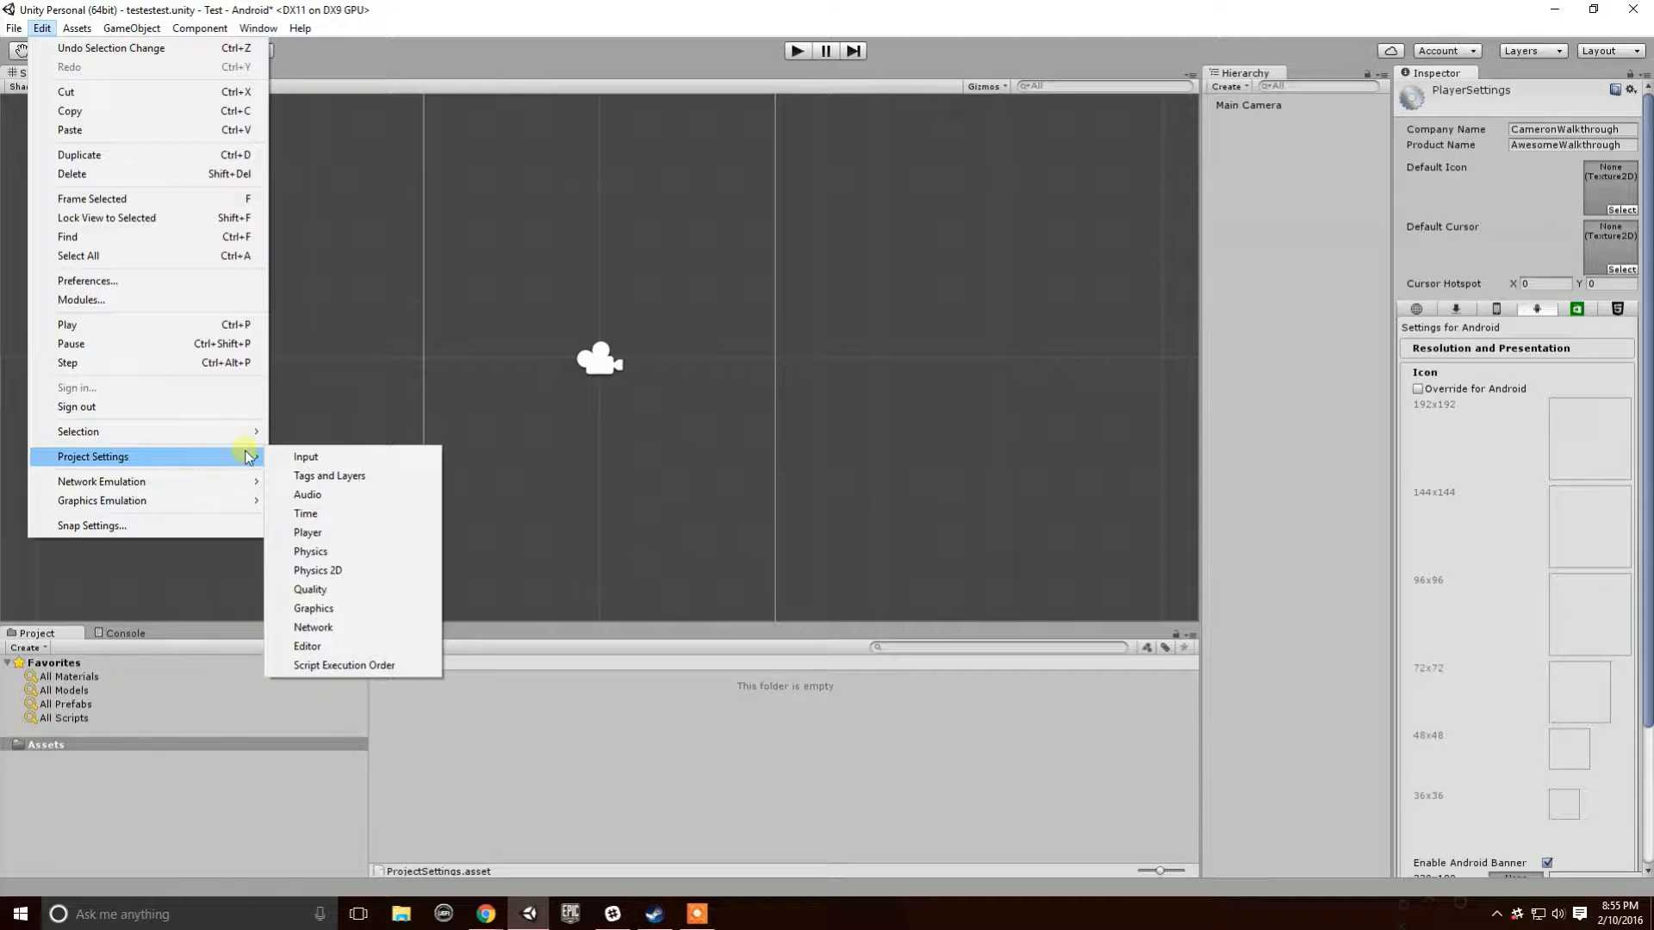
{"action": "left_click", "coordinate": [353, 646]}
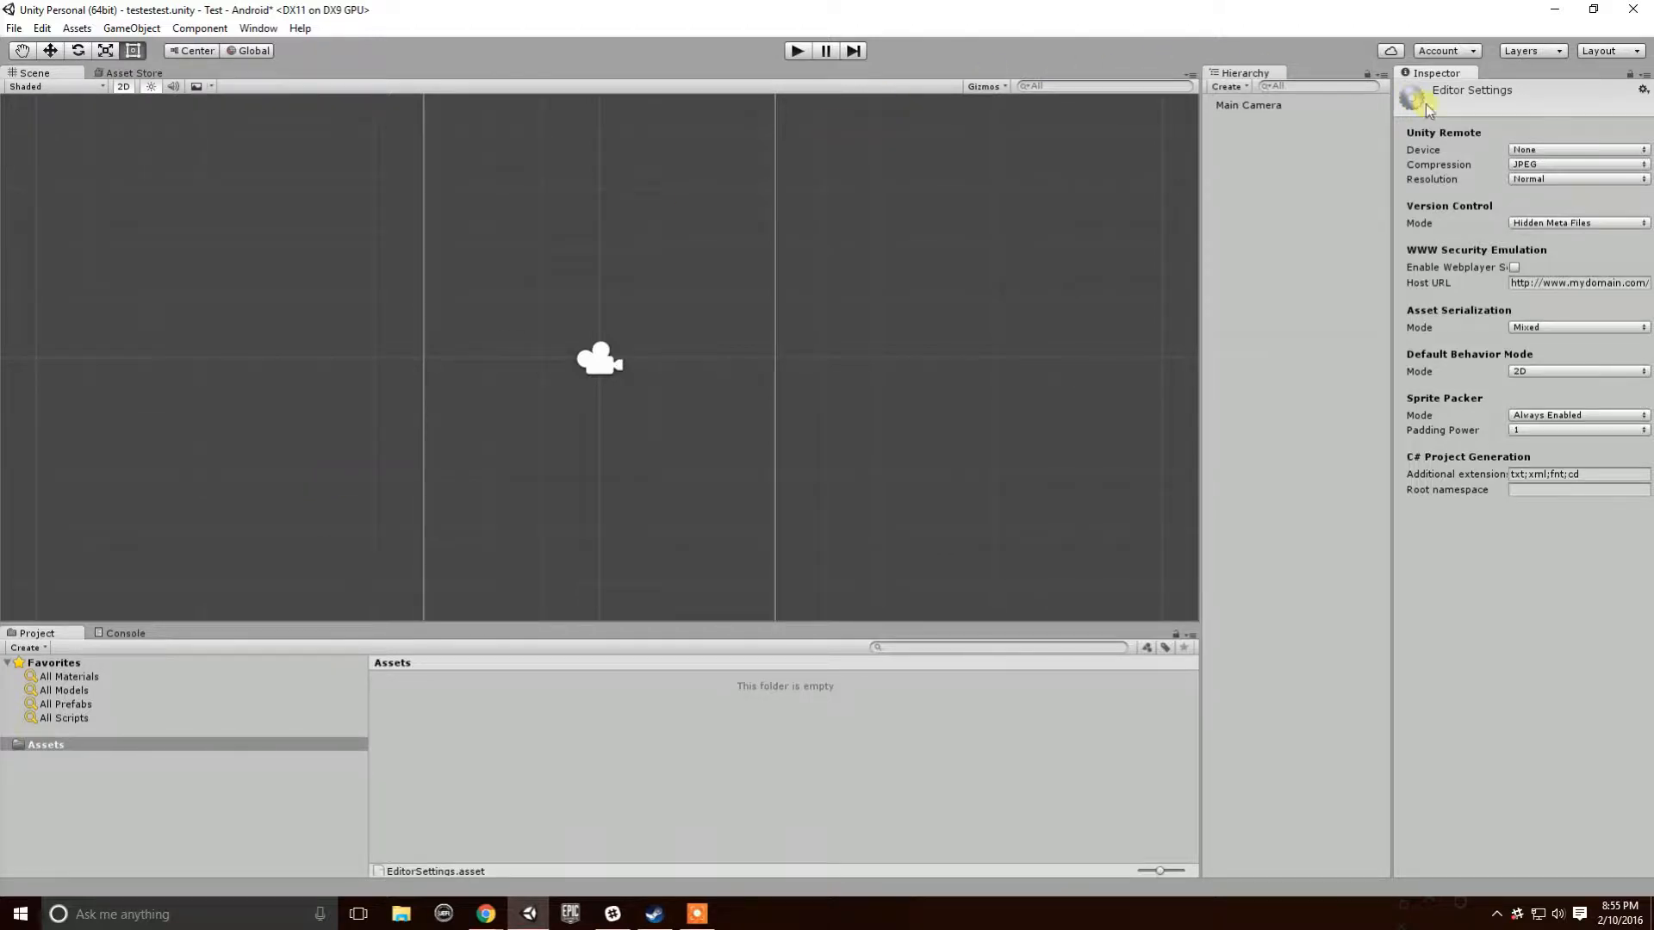
- Choose Visible Meta Files for version control, save the project, and quit Unity with Don't Save
{"action": "left_click", "coordinate": [1522, 226]}
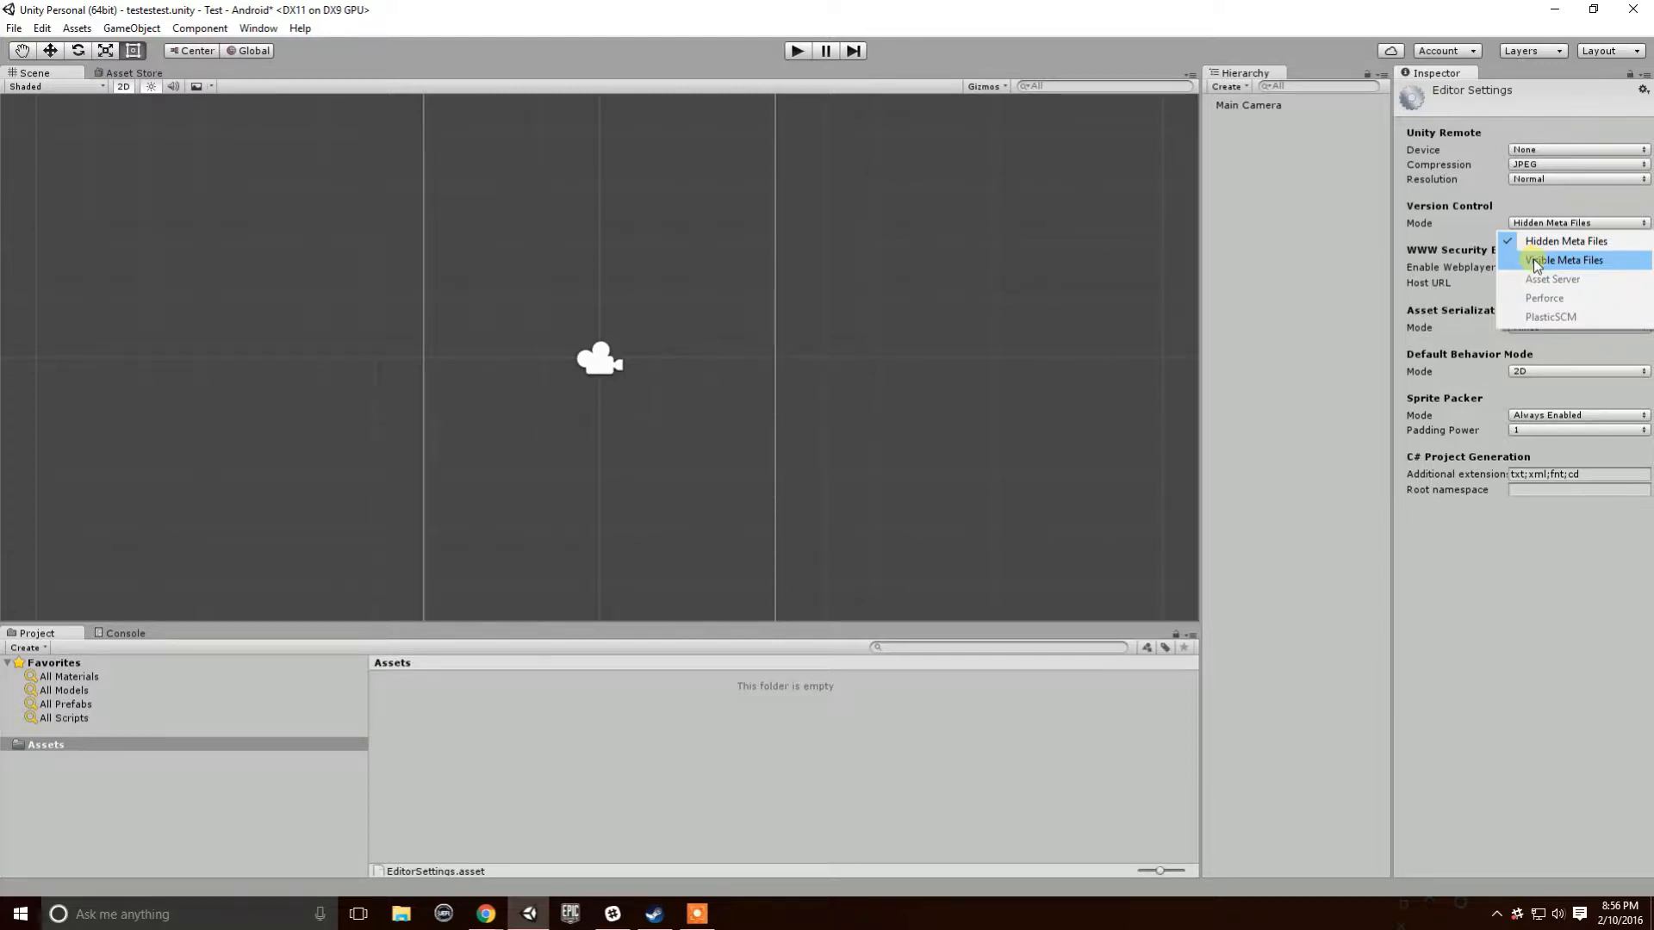
{"action": "left_click", "coordinate": [1537, 261]}
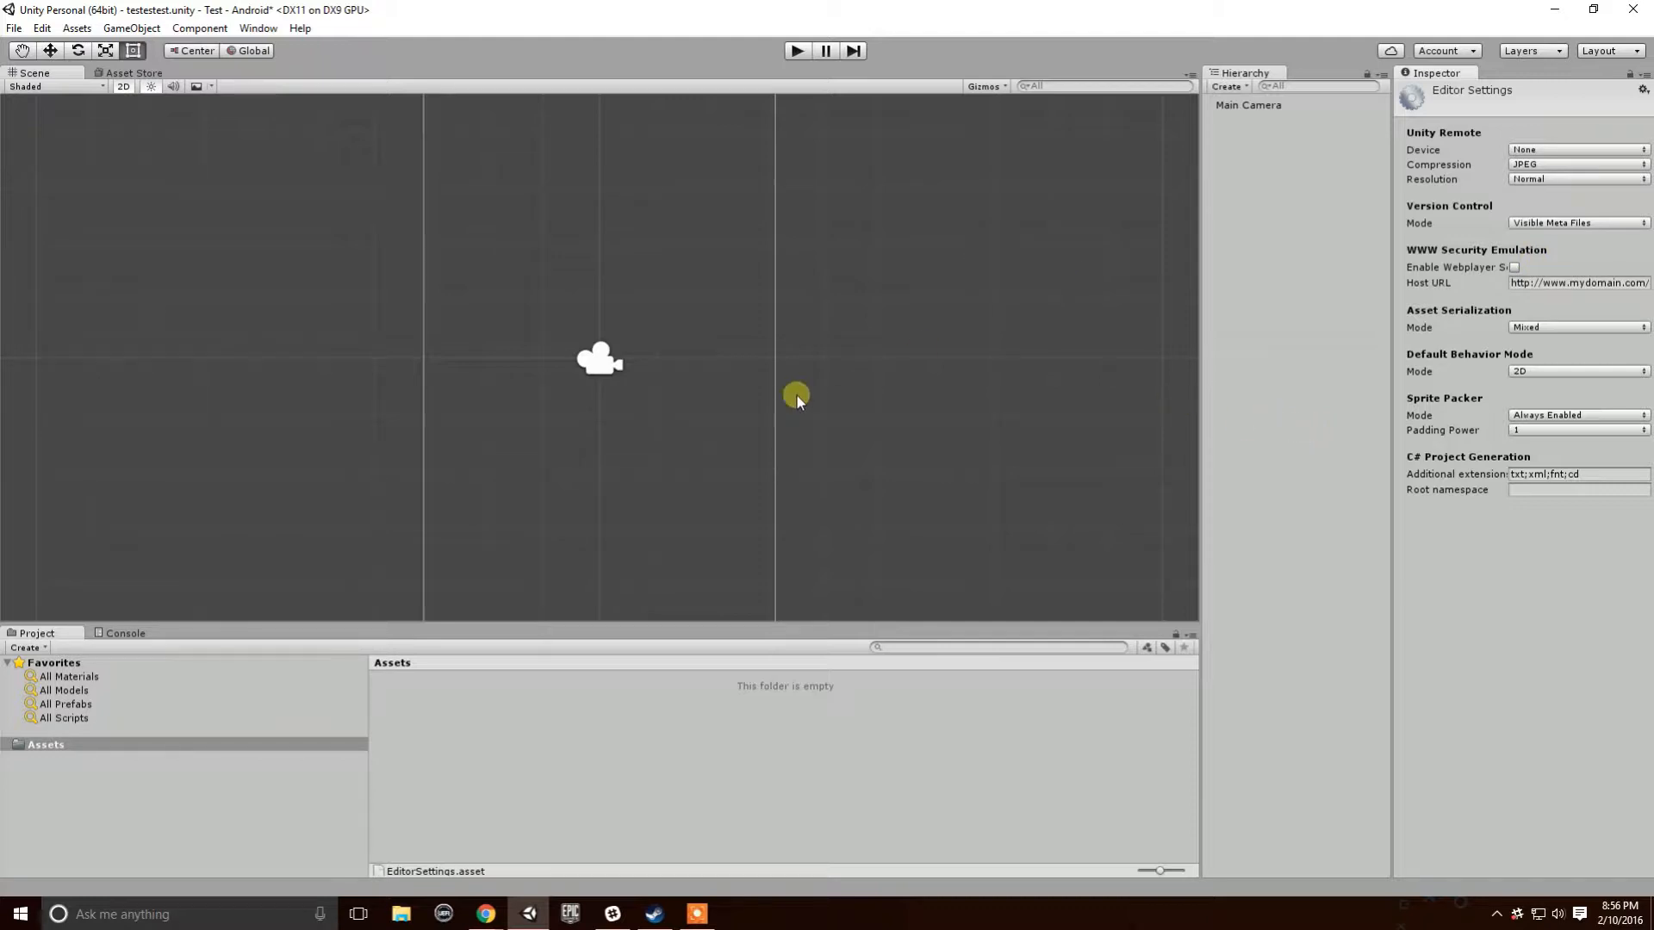
{"action": "left_click", "coordinate": [14, 27]}
{"action": "left_click", "coordinate": [94, 178]}
{"action": "left_click", "coordinate": [1630, 10]}
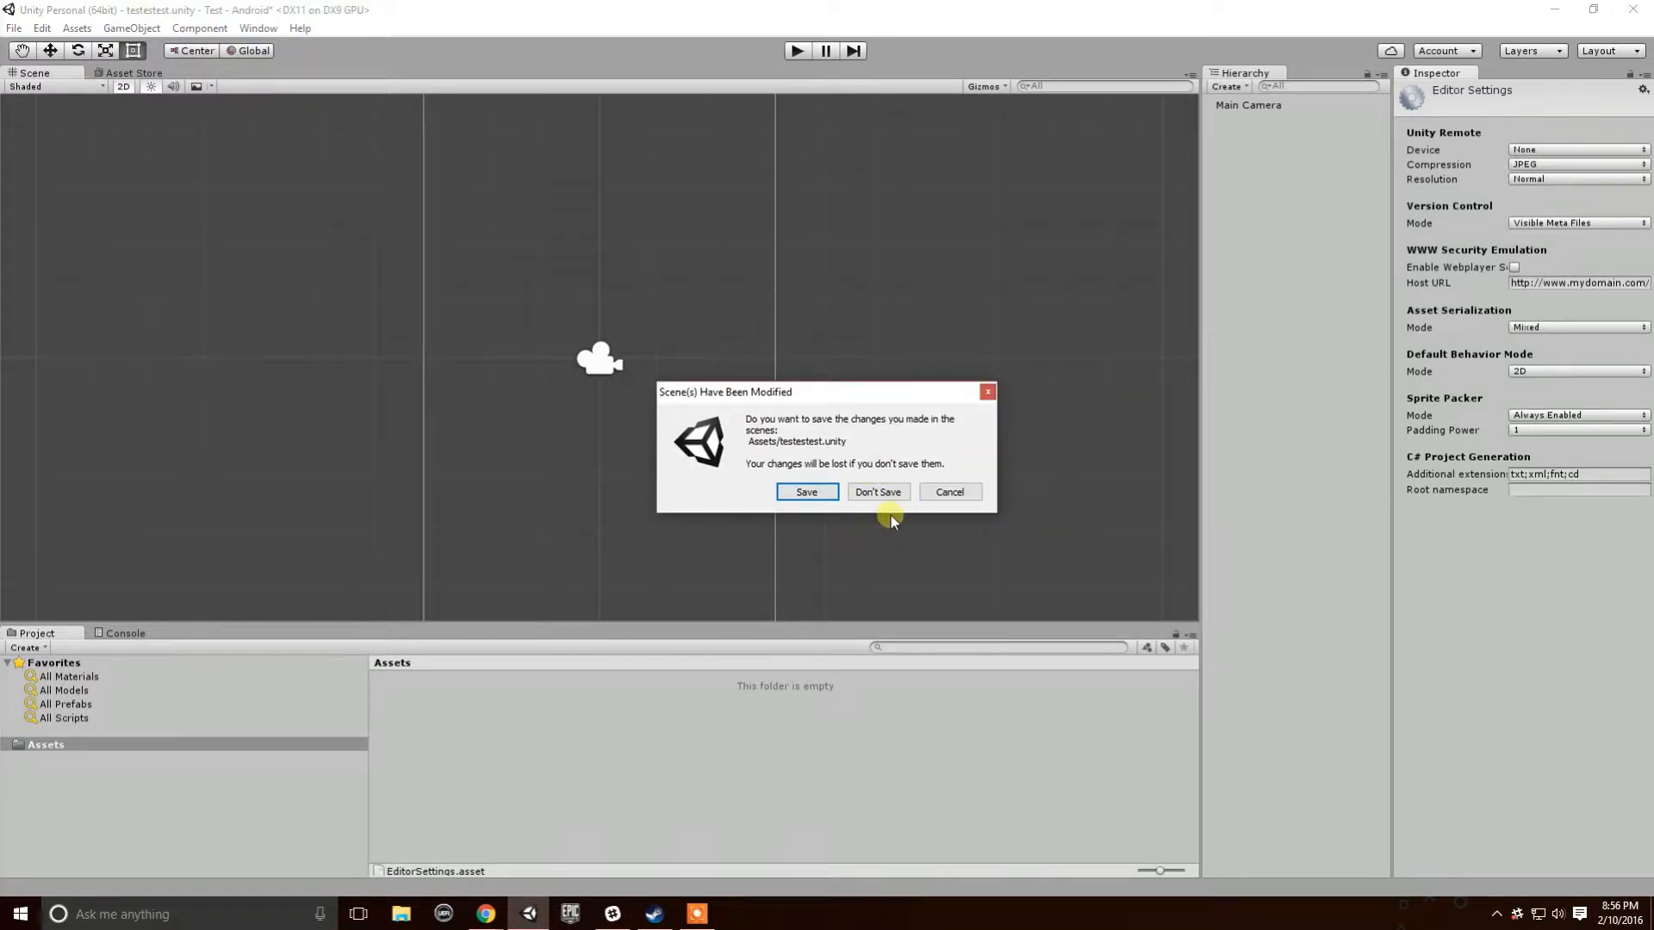
{"action": "left_click", "coordinate": [873, 498]}
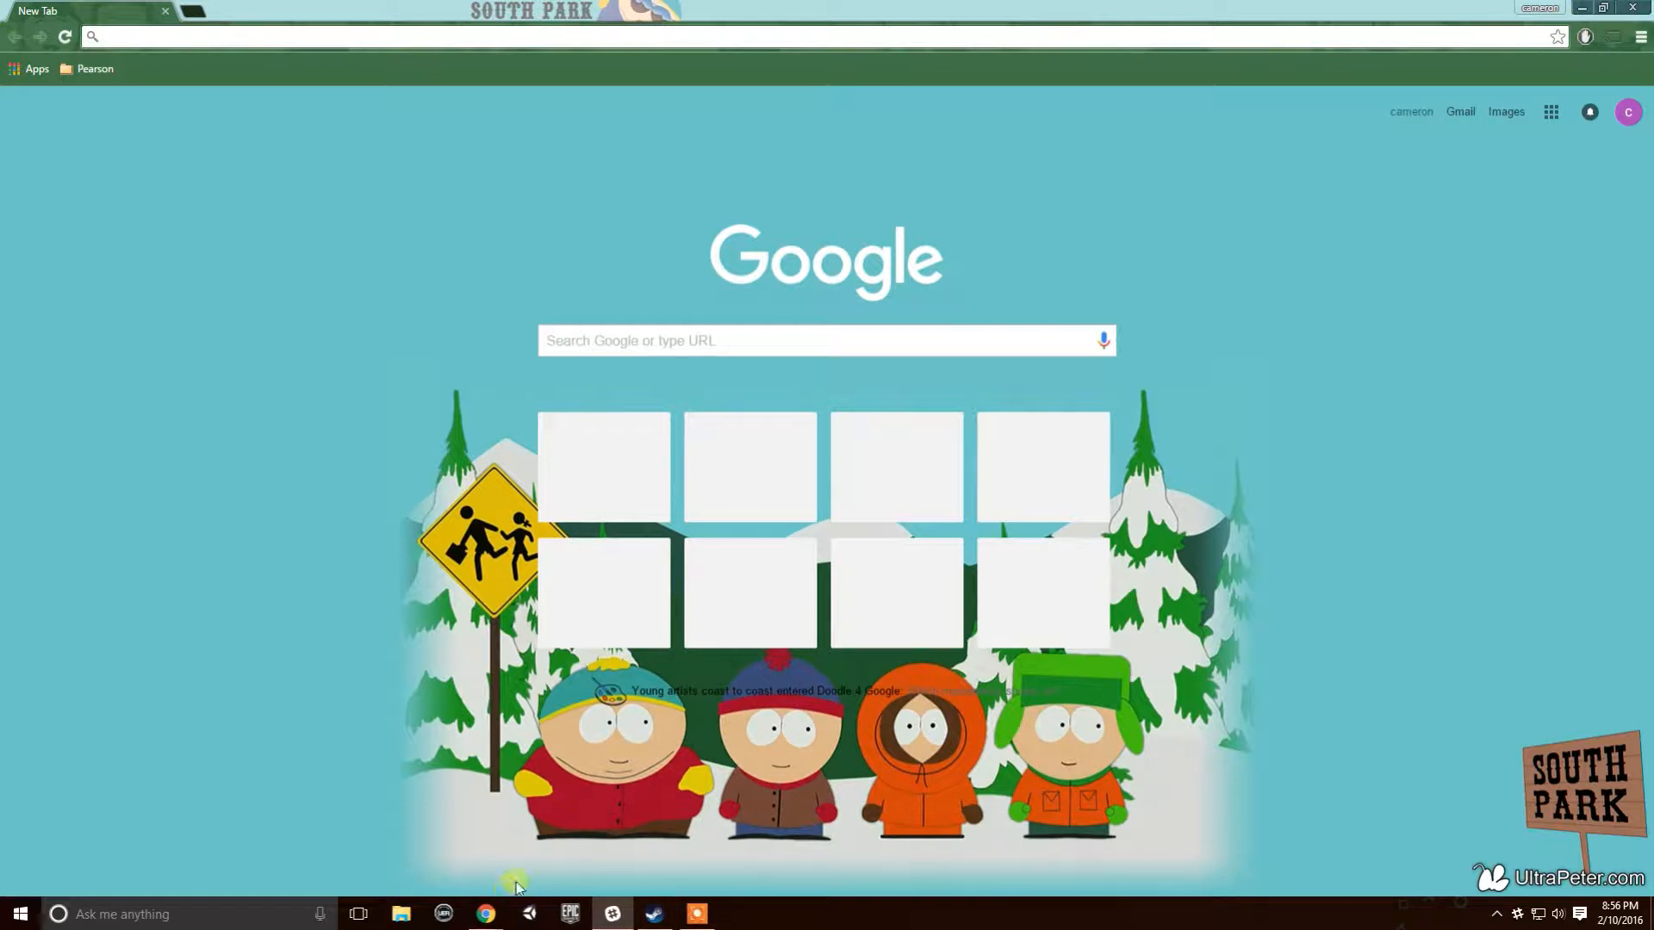
- Open a File Explorer window and resize it to show more files
{"action": "key", "text": "super+e"}
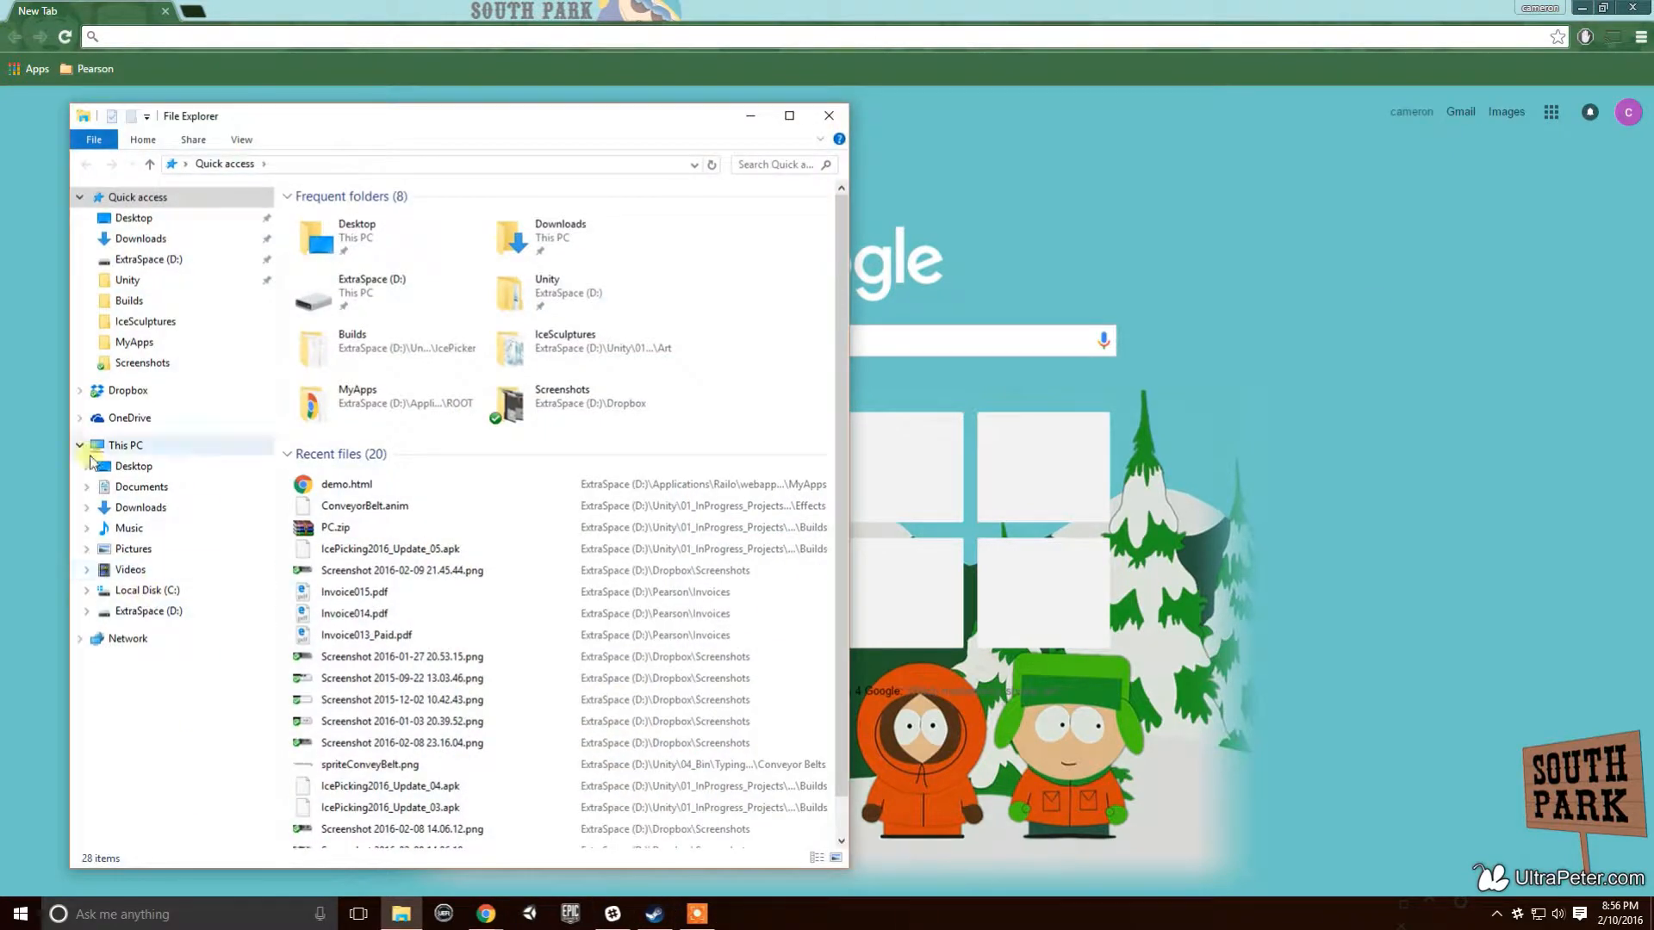
{"action": "left_click_drag", "start_coordinate": [564, 115], "coordinate": [556, 88]}
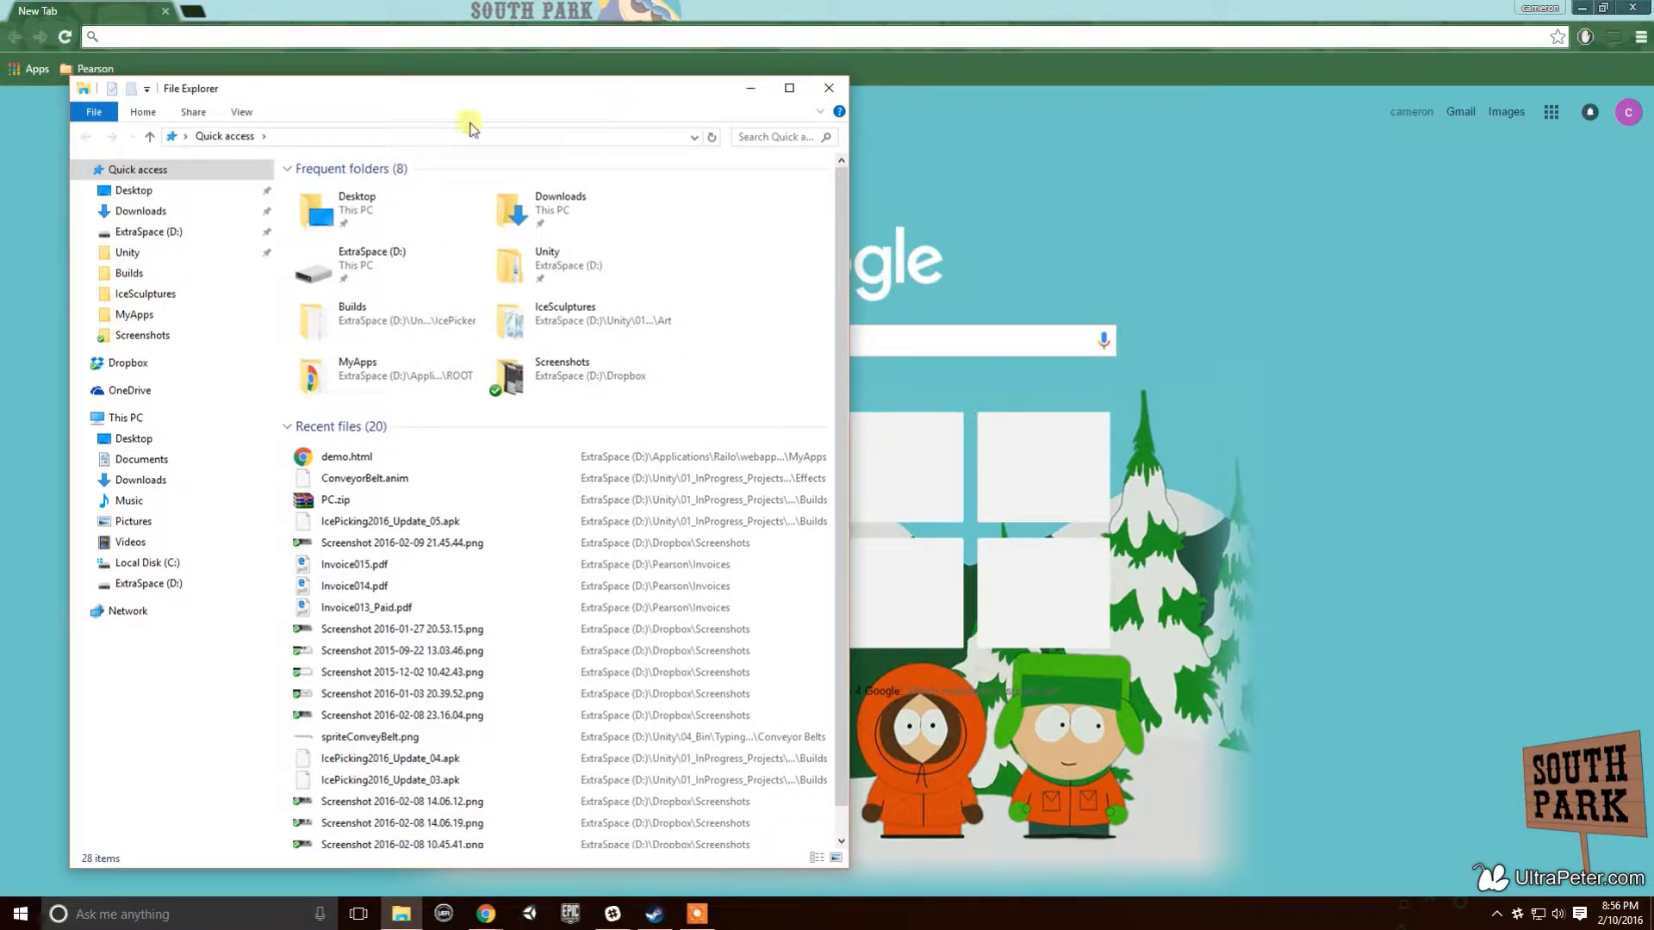
{"action": "left_click_drag", "start_coordinate": [454, 94], "coordinate": [454, 374]}
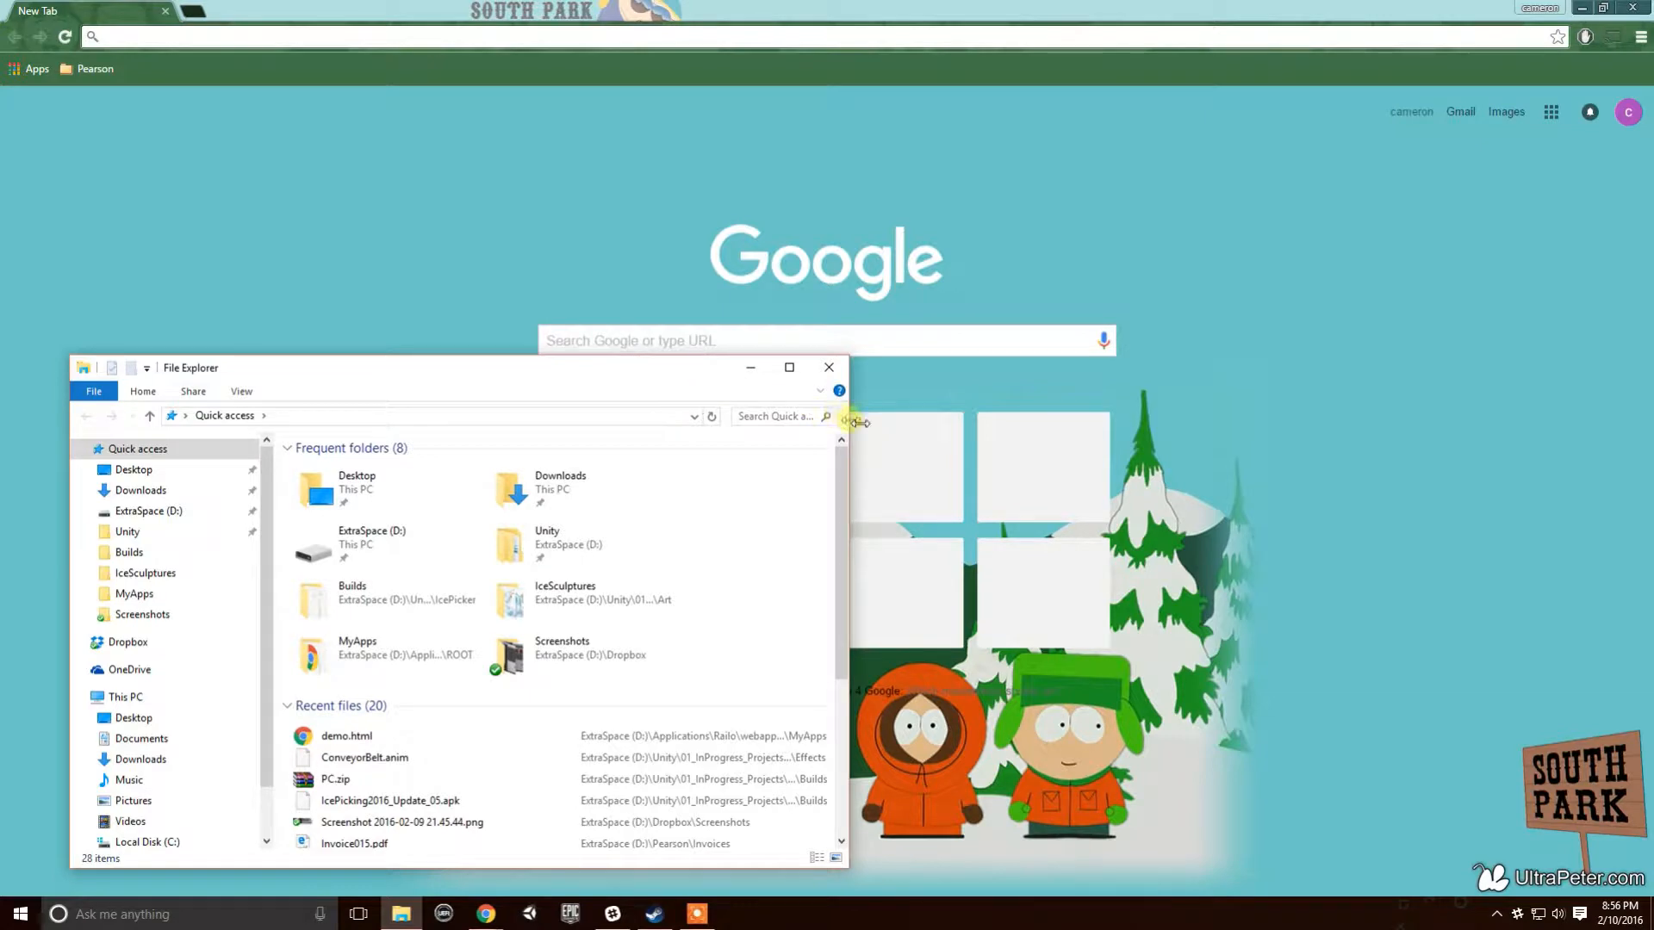
{"action": "left_click_drag", "start_coordinate": [845, 421], "coordinate": [520, 422]}
{"action": "left_click_drag", "start_coordinate": [398, 373], "coordinate": [899, 113]}
{"action": "left_click_drag", "start_coordinate": [1033, 354], "coordinate": [1396, 353]}
{"action": "left_click", "coordinate": [801, 74]}
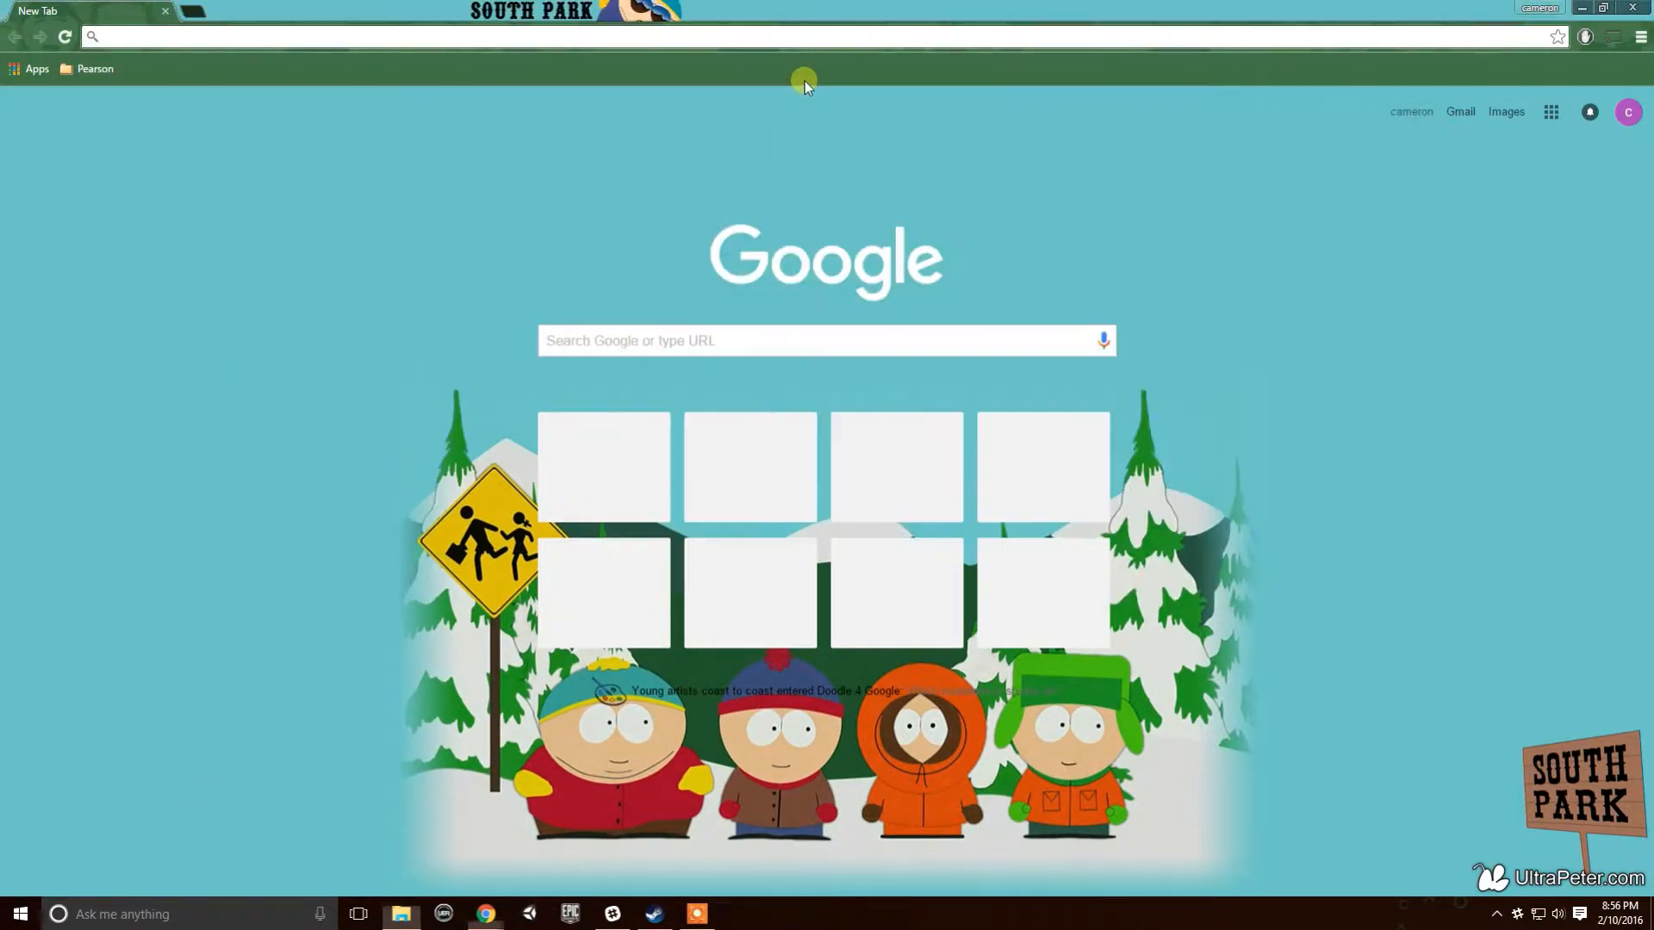
{"action": "key", "text": "alt+Tab"}
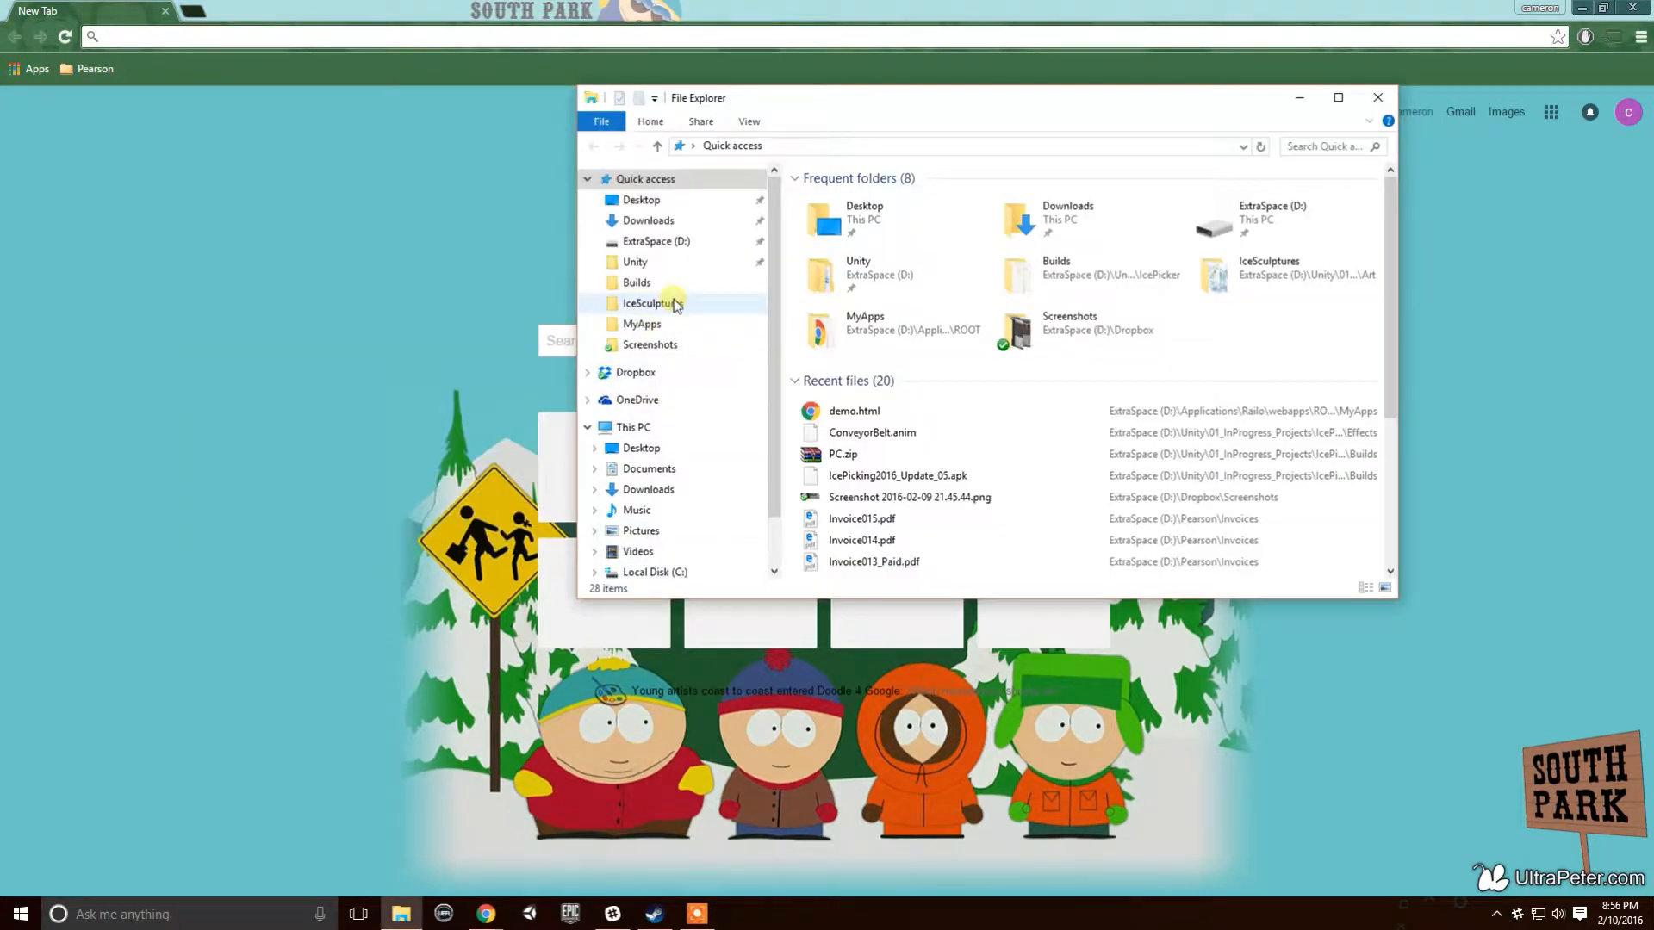
- Go to D:\Unity\01_InProgress_Projects\Test\Test and delete the Library folder
{"action": "left_click", "coordinate": [668, 263]}
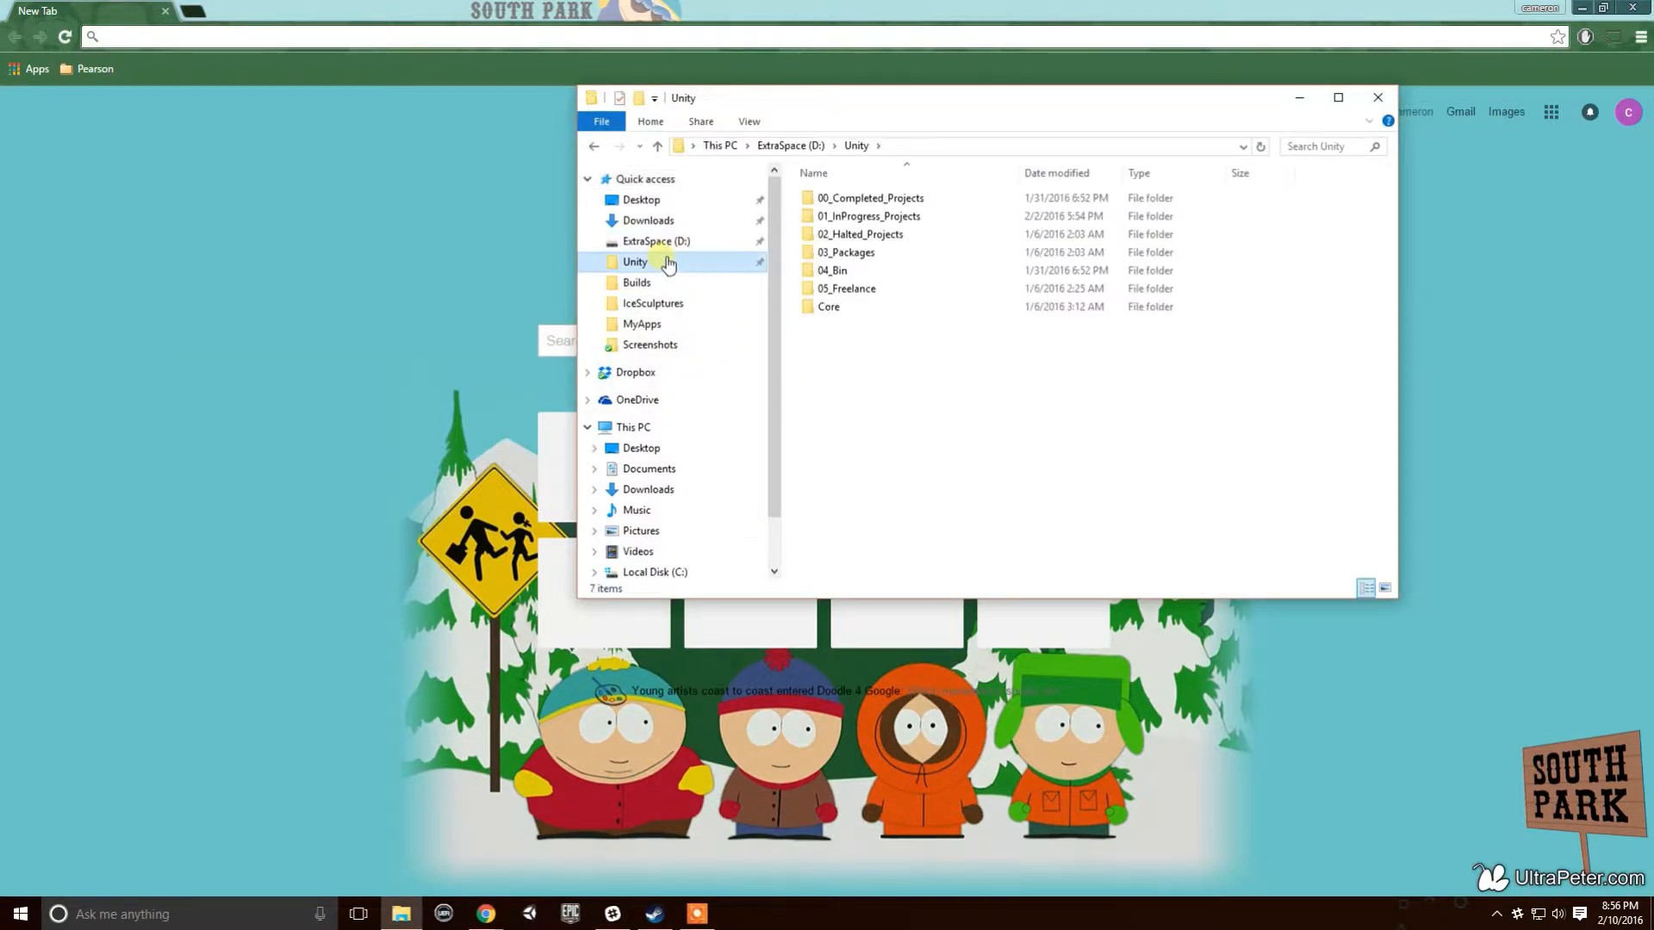
{"action": "double_click", "coordinate": [934, 214]}
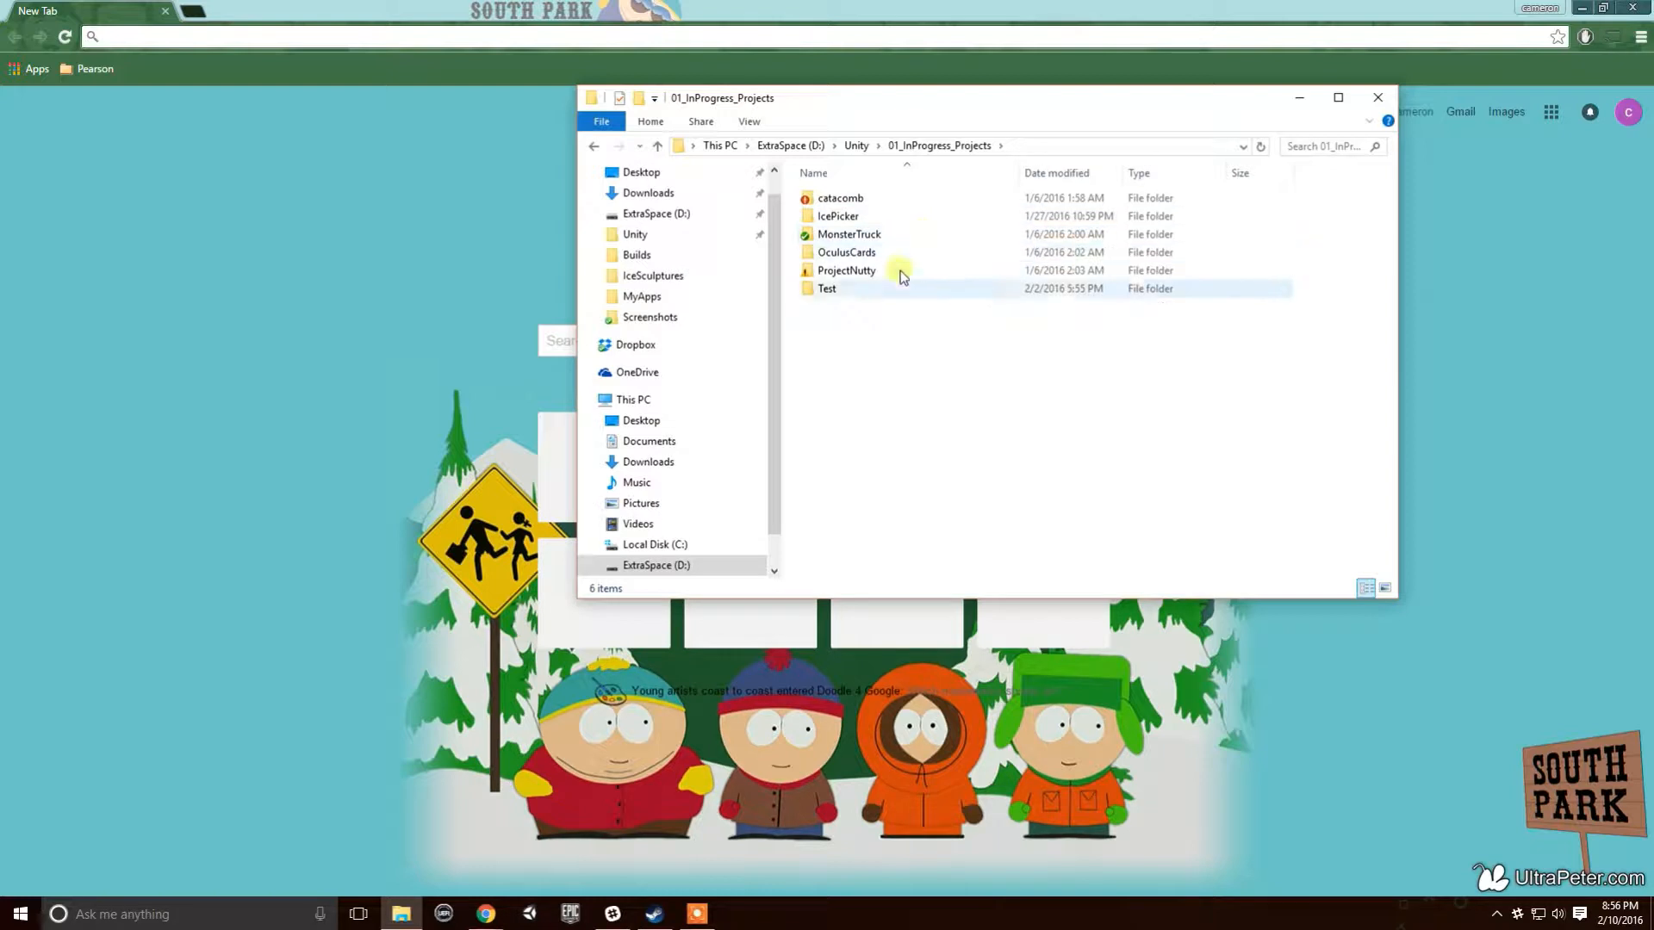
{"action": "double_click", "coordinate": [870, 293]}
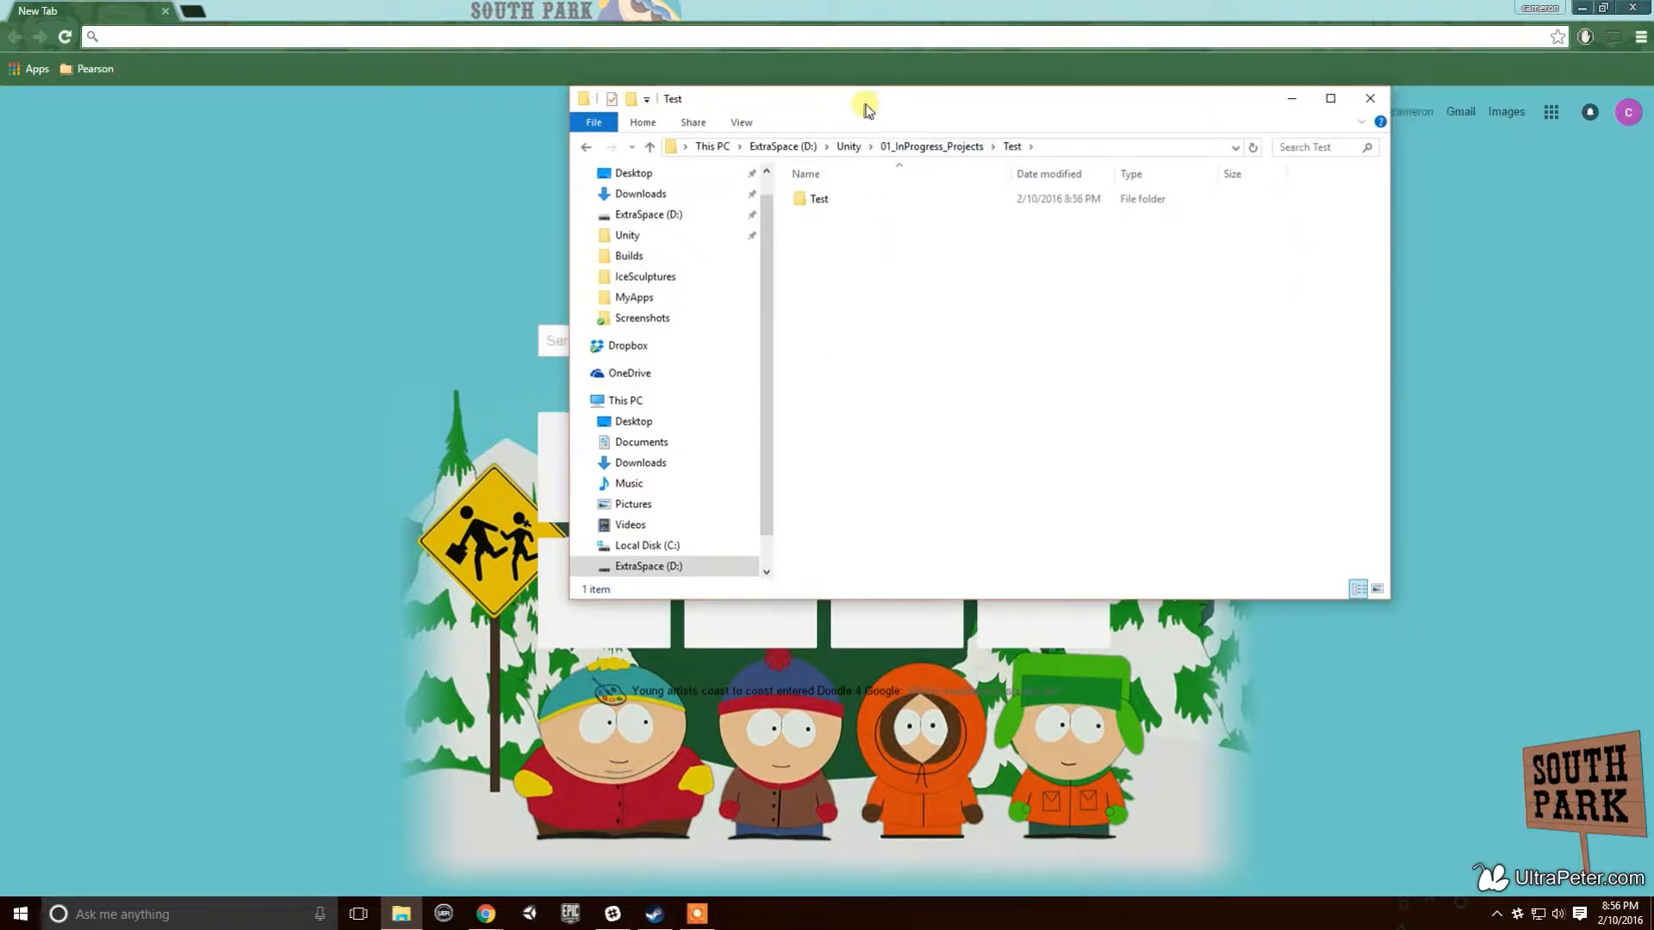
{"action": "left_click_drag", "start_coordinate": [860, 99], "coordinate": [698, 99]}
{"action": "double_click", "coordinate": [664, 197]}
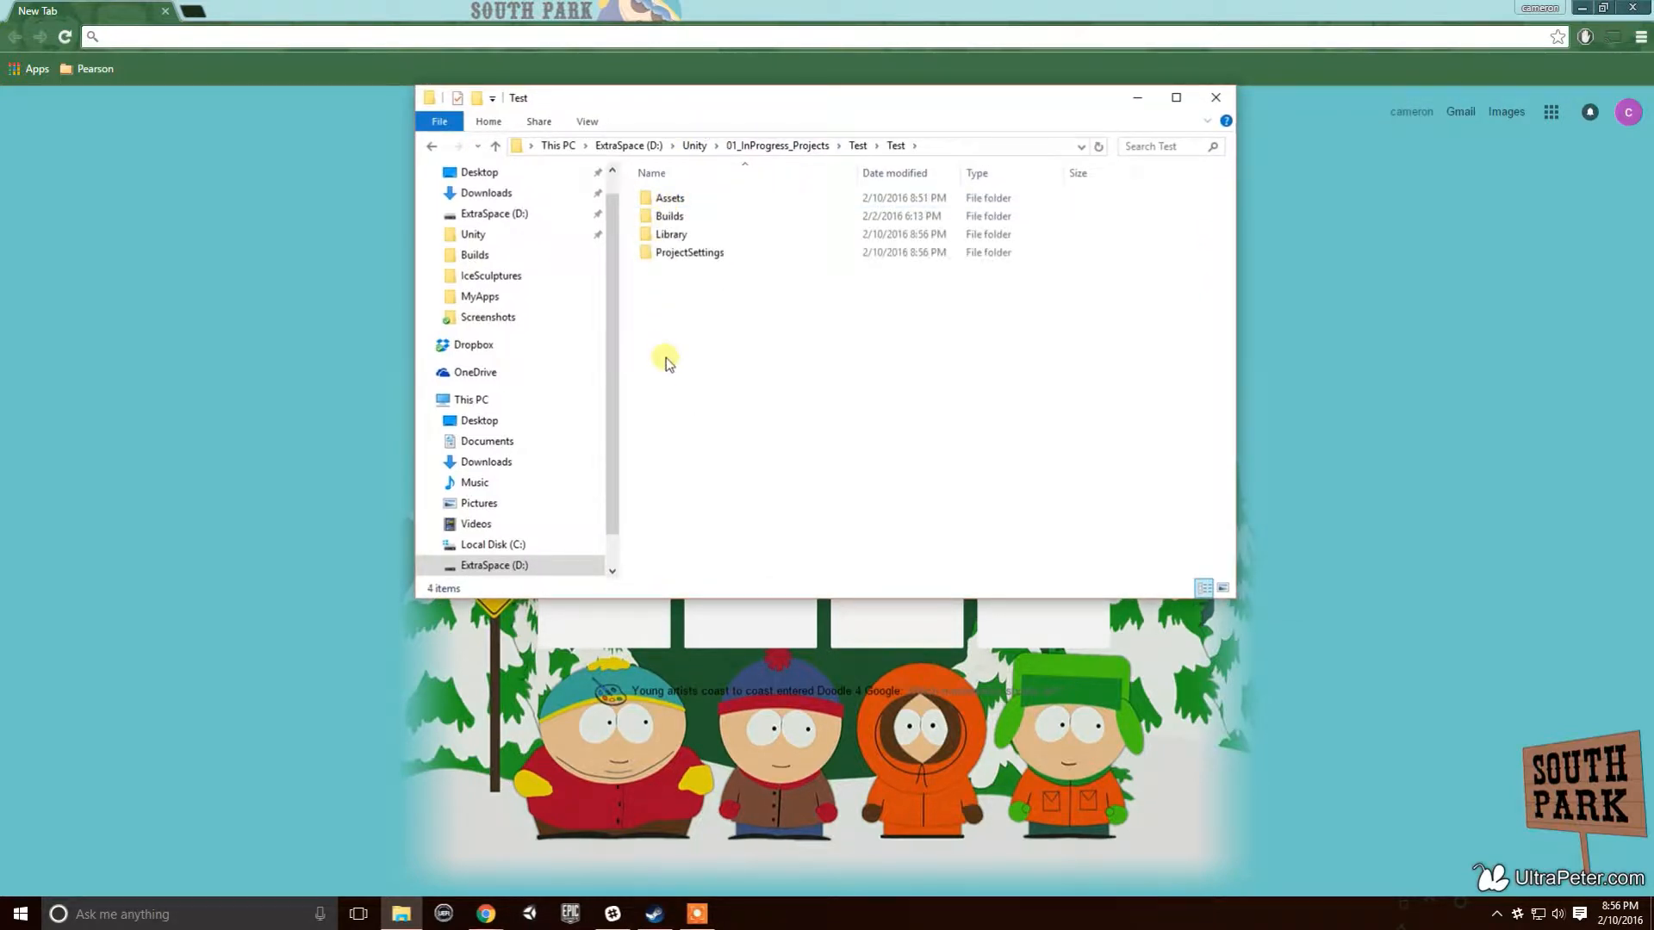
{"action": "left_click", "coordinate": [687, 242]}
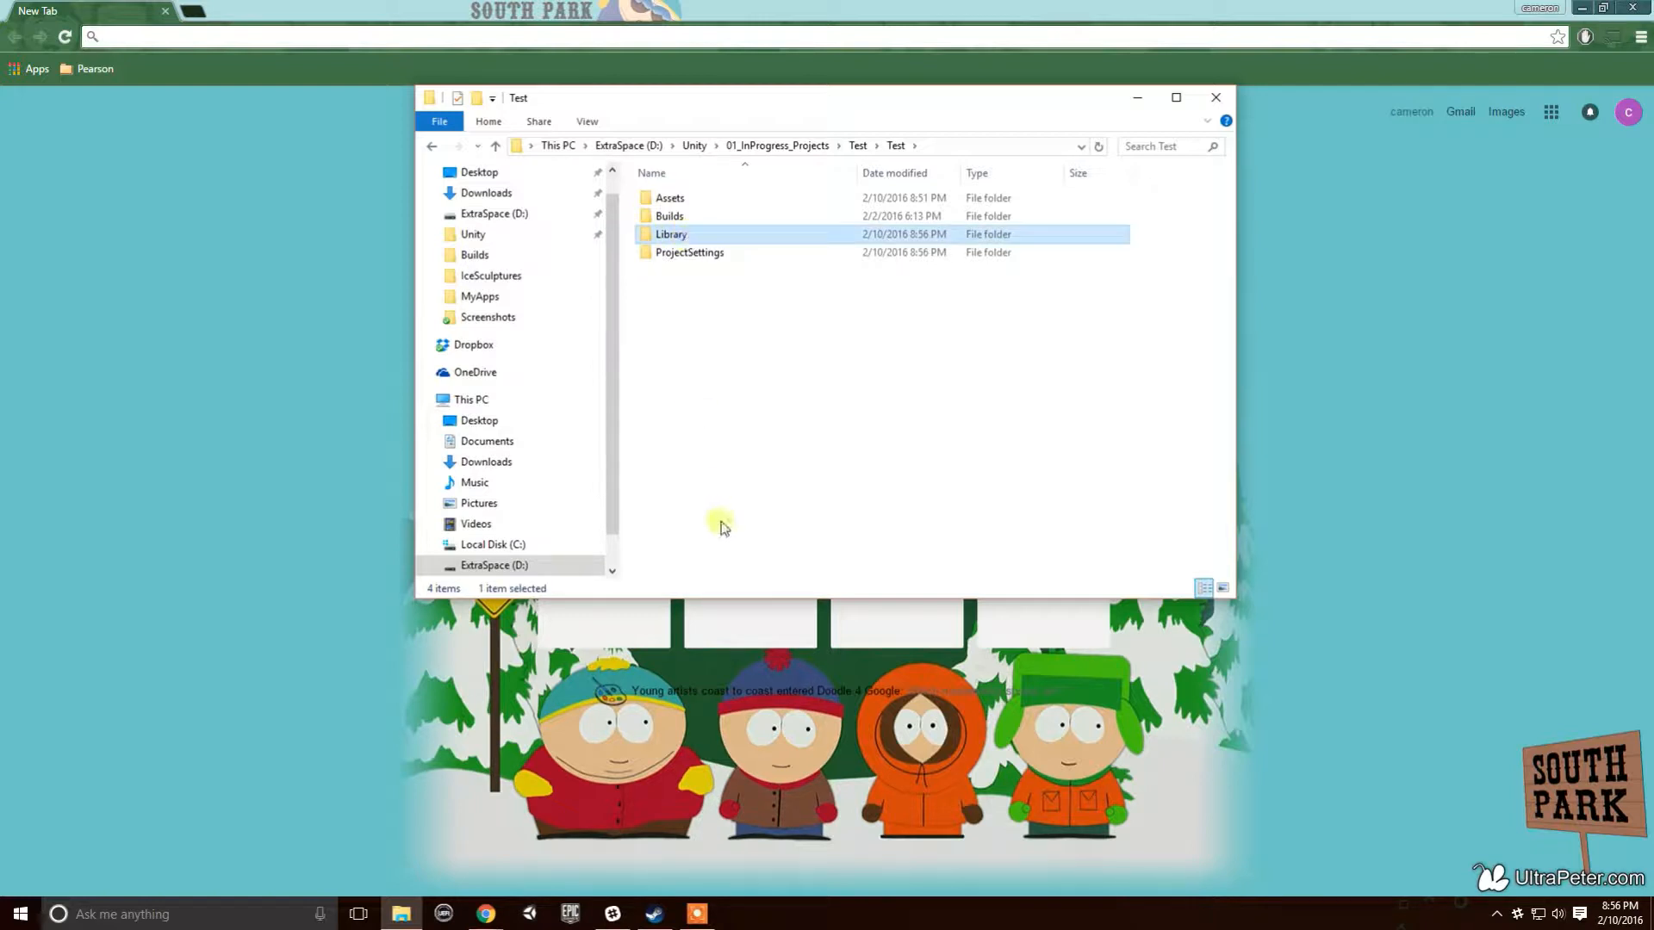
{"action": "key", "text": "Delete"}
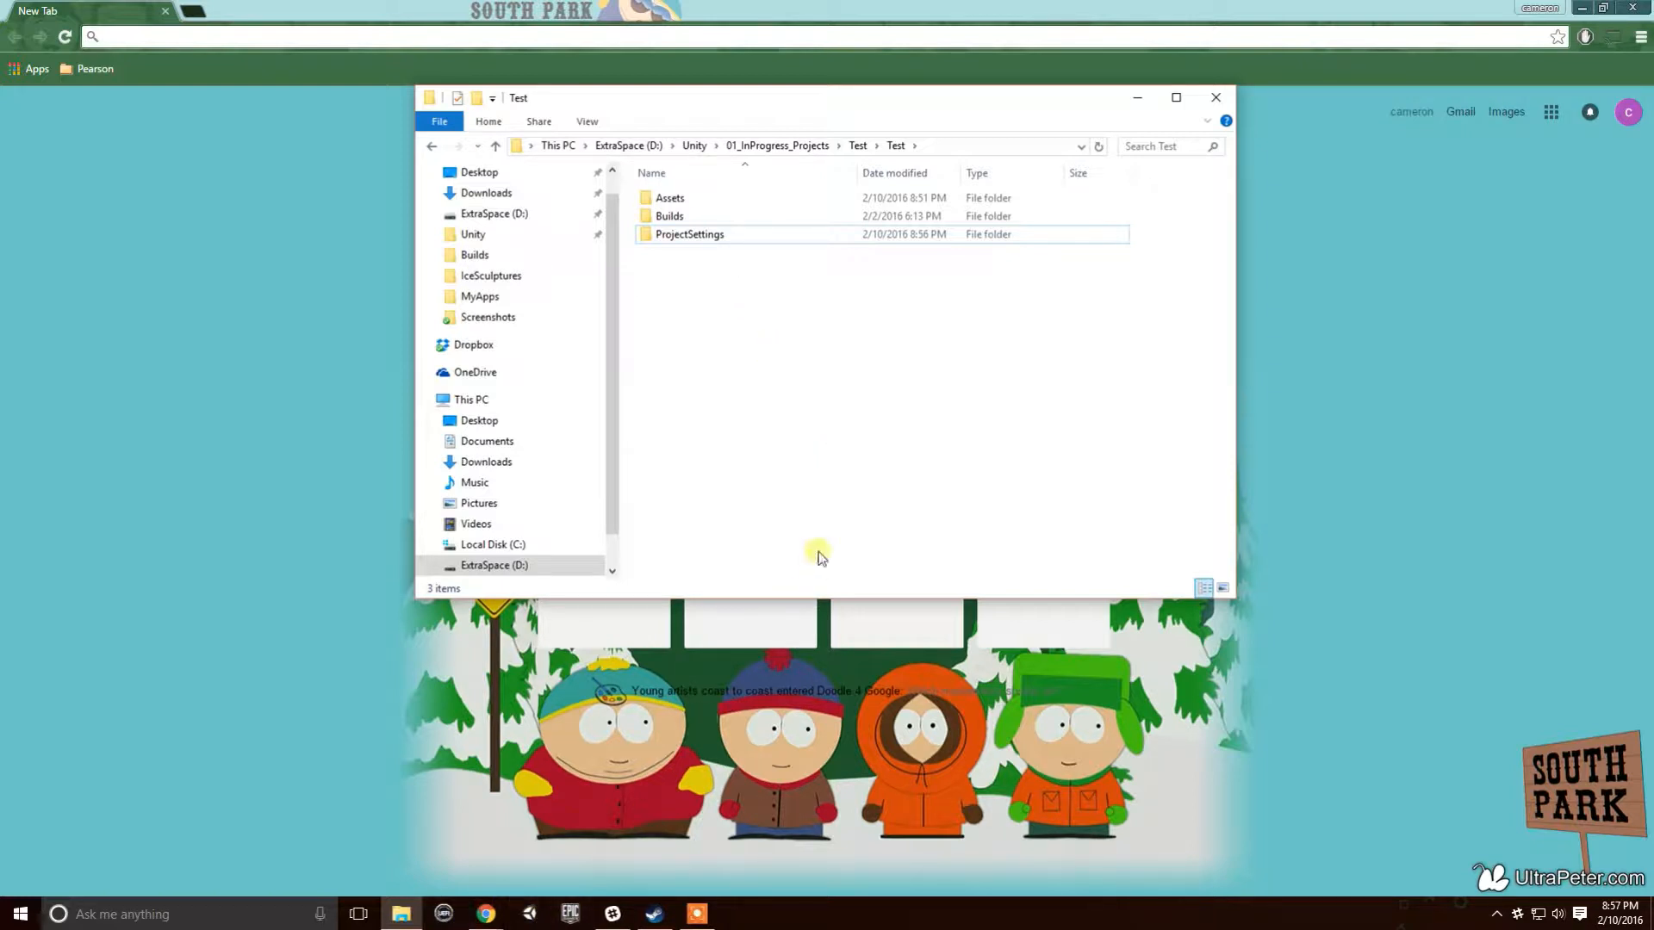
- Launch Unity and open the Test project in a maximized window
{"action": "left_click", "coordinate": [528, 914]}
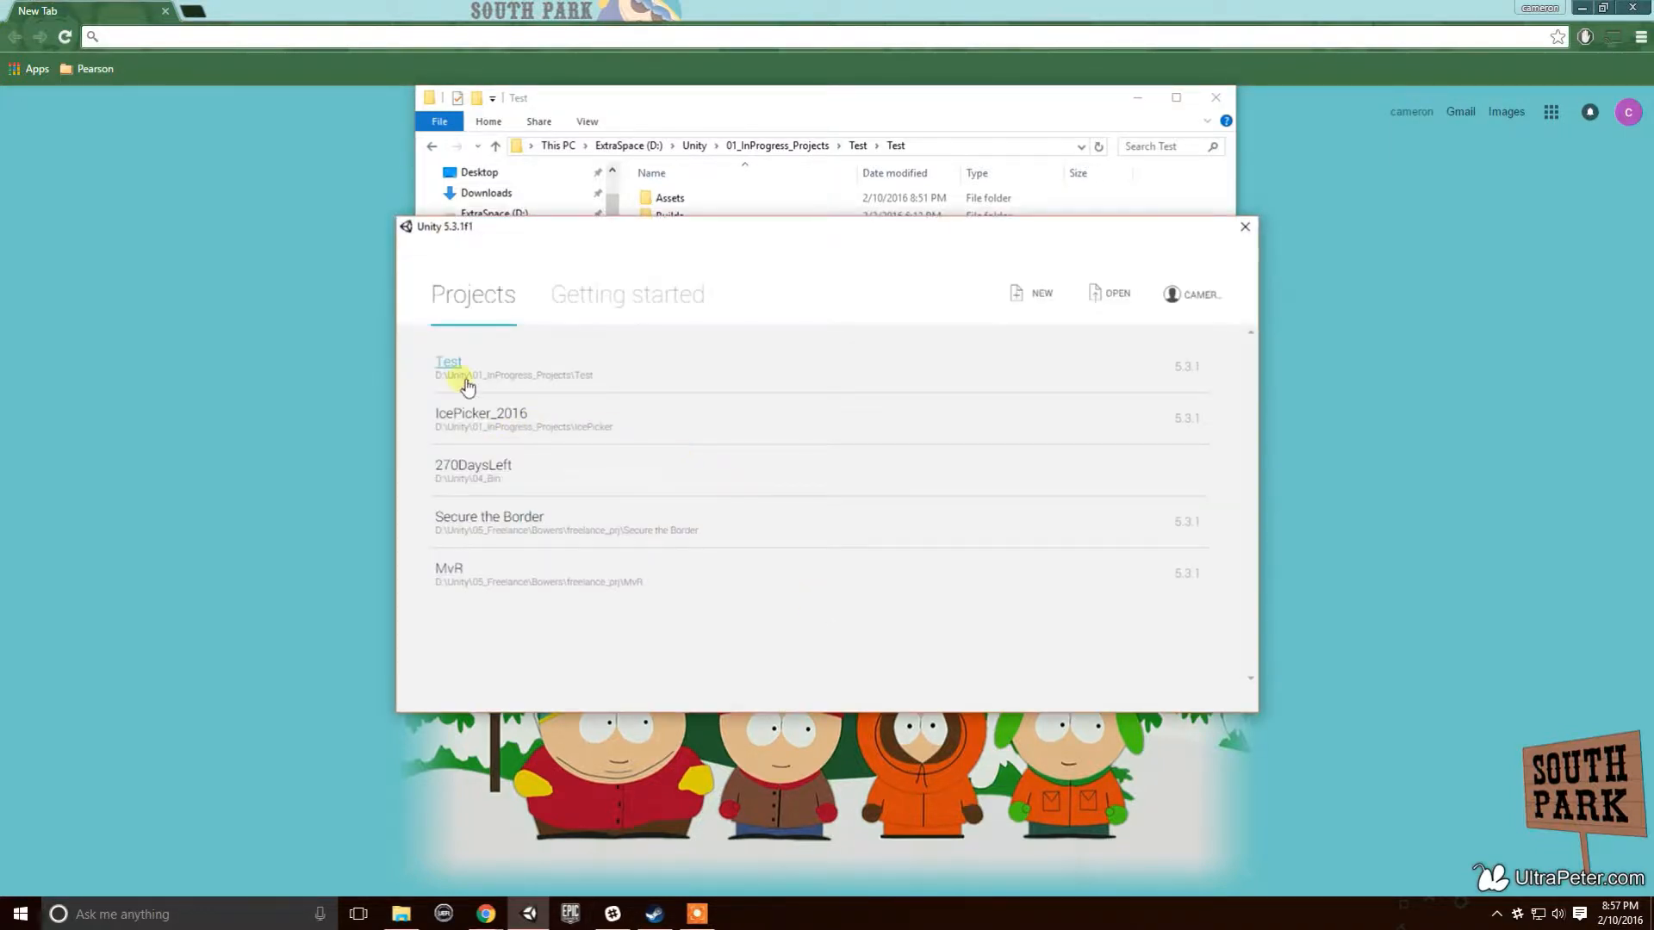
{"action": "left_click", "coordinate": [447, 365]}
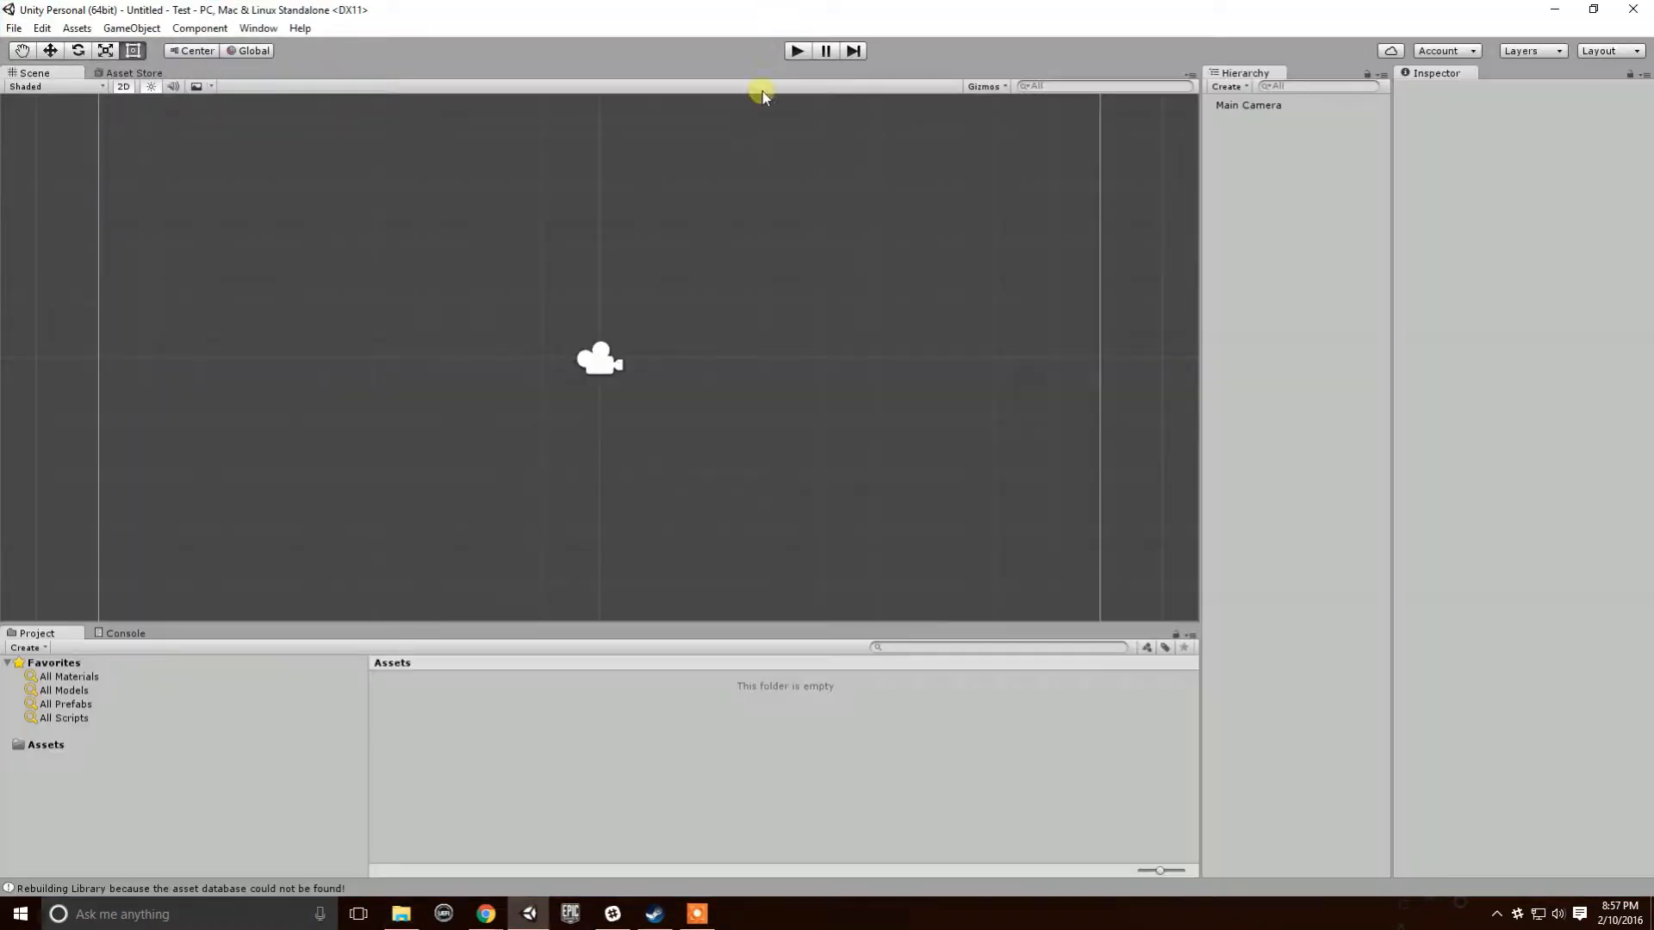
{"action": "left_click_drag", "start_coordinate": [758, 10], "coordinate": [825, 219]}
{"action": "double_click", "coordinate": [825, 214]}
- Save the scene as 'blah', check it in the Assets folder, and close Unity
{"action": "left_click", "coordinate": [14, 29]}
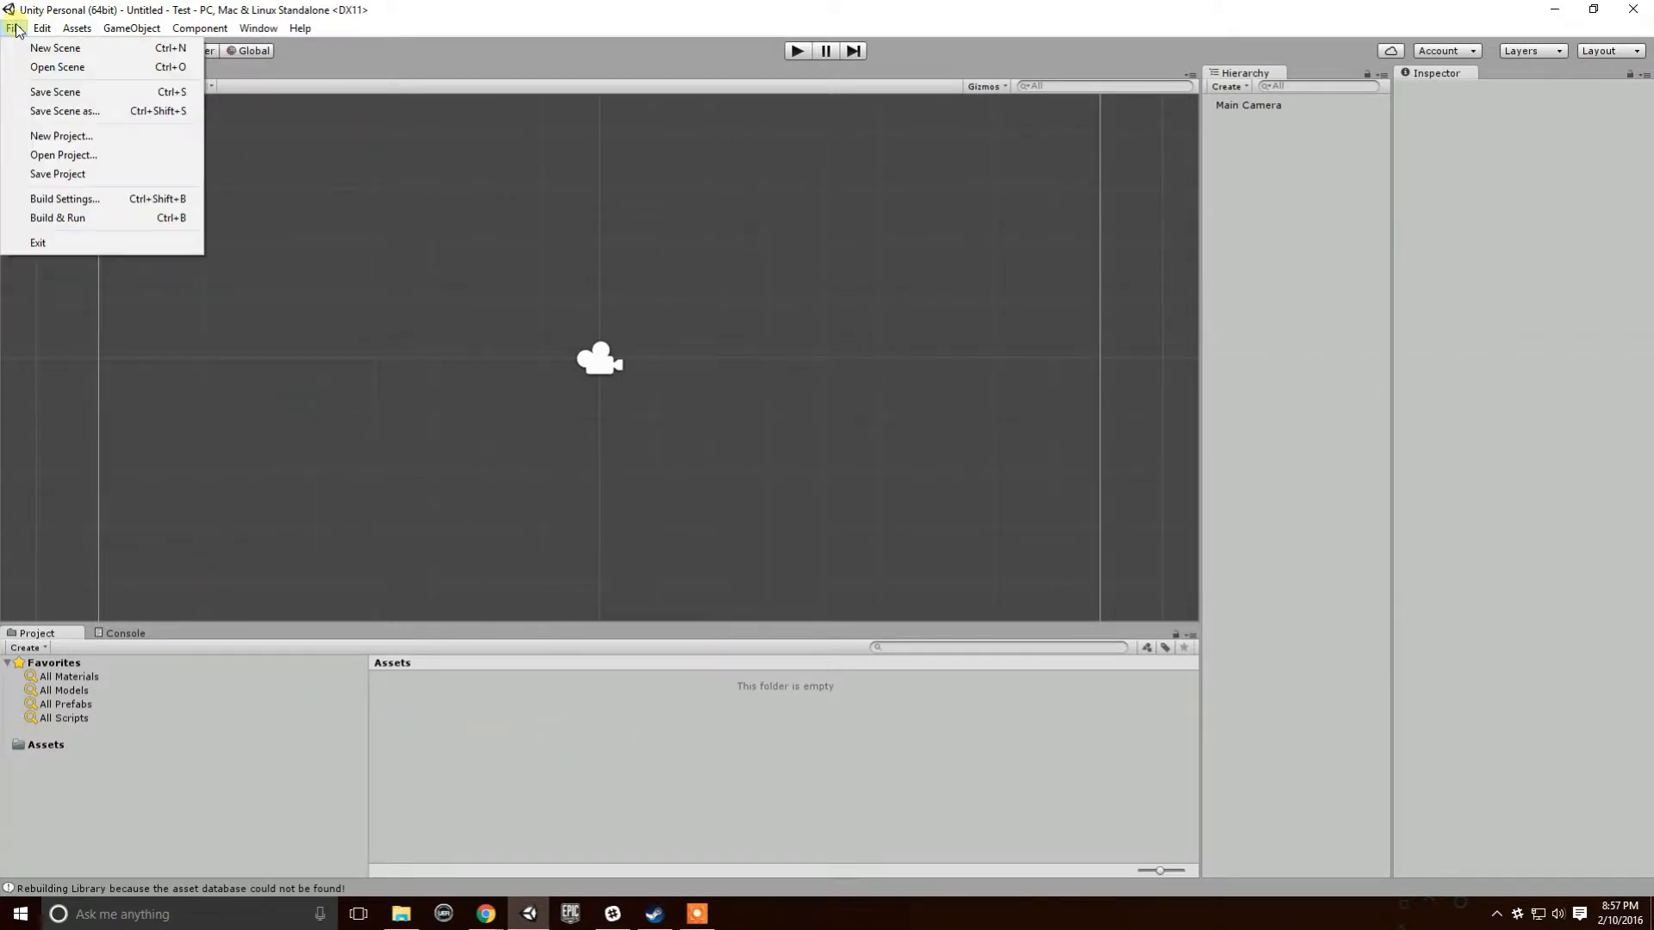
{"action": "left_click", "coordinate": [97, 176]}
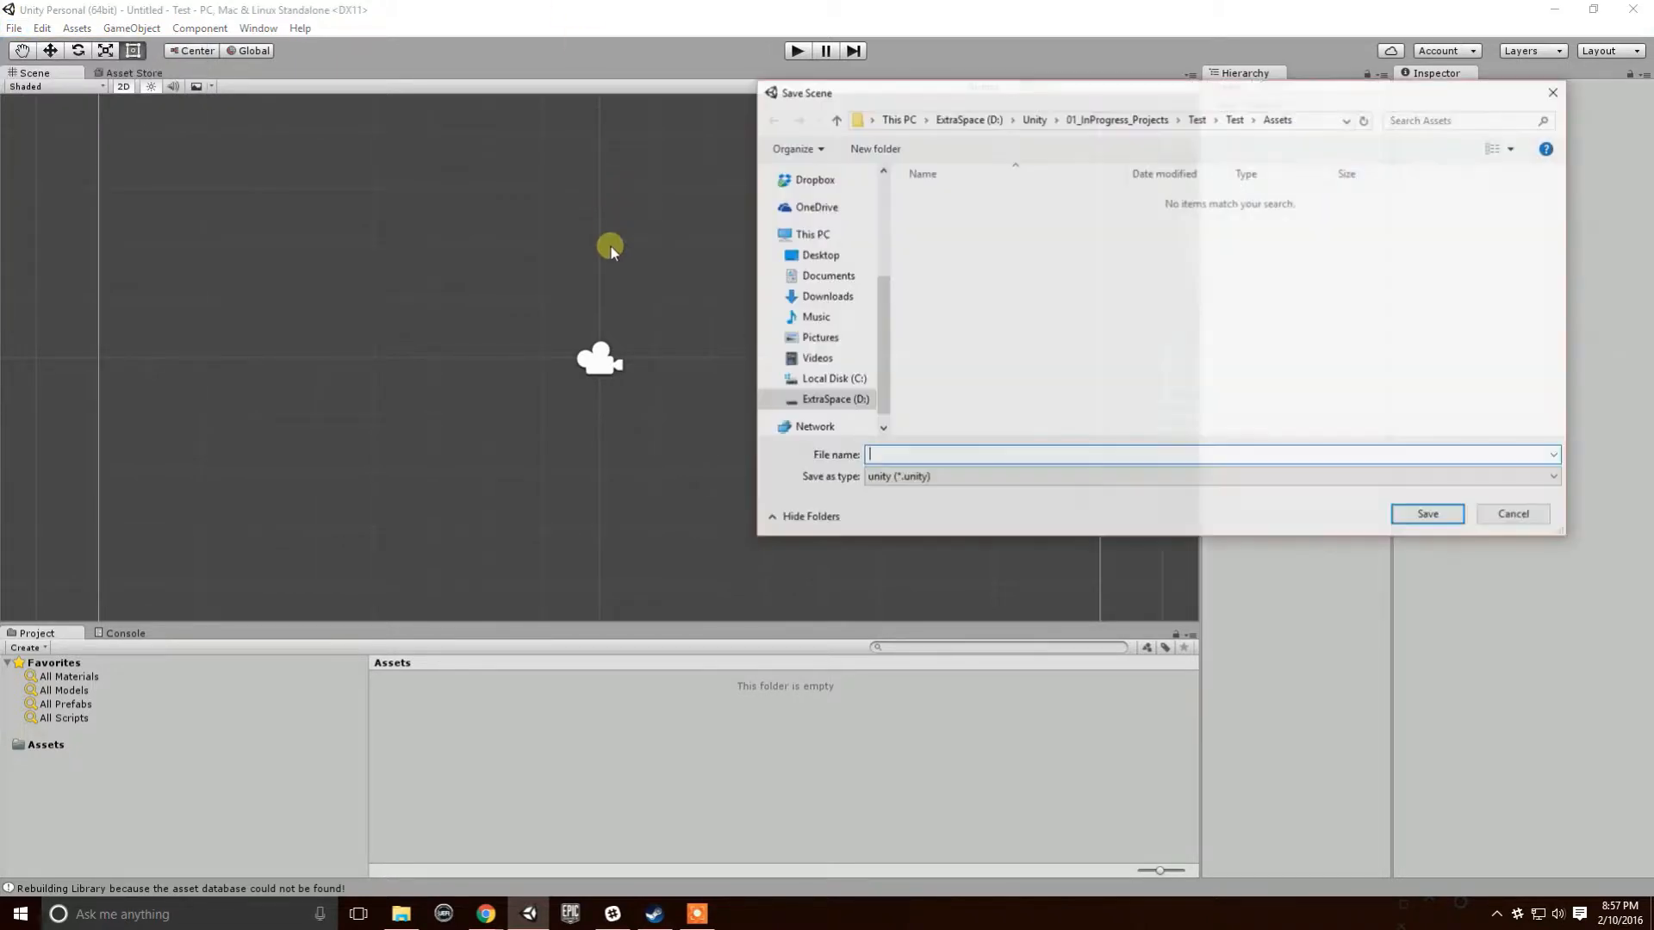
{"action": "type", "text": "blah"}
{"action": "key", "text": "Return"}
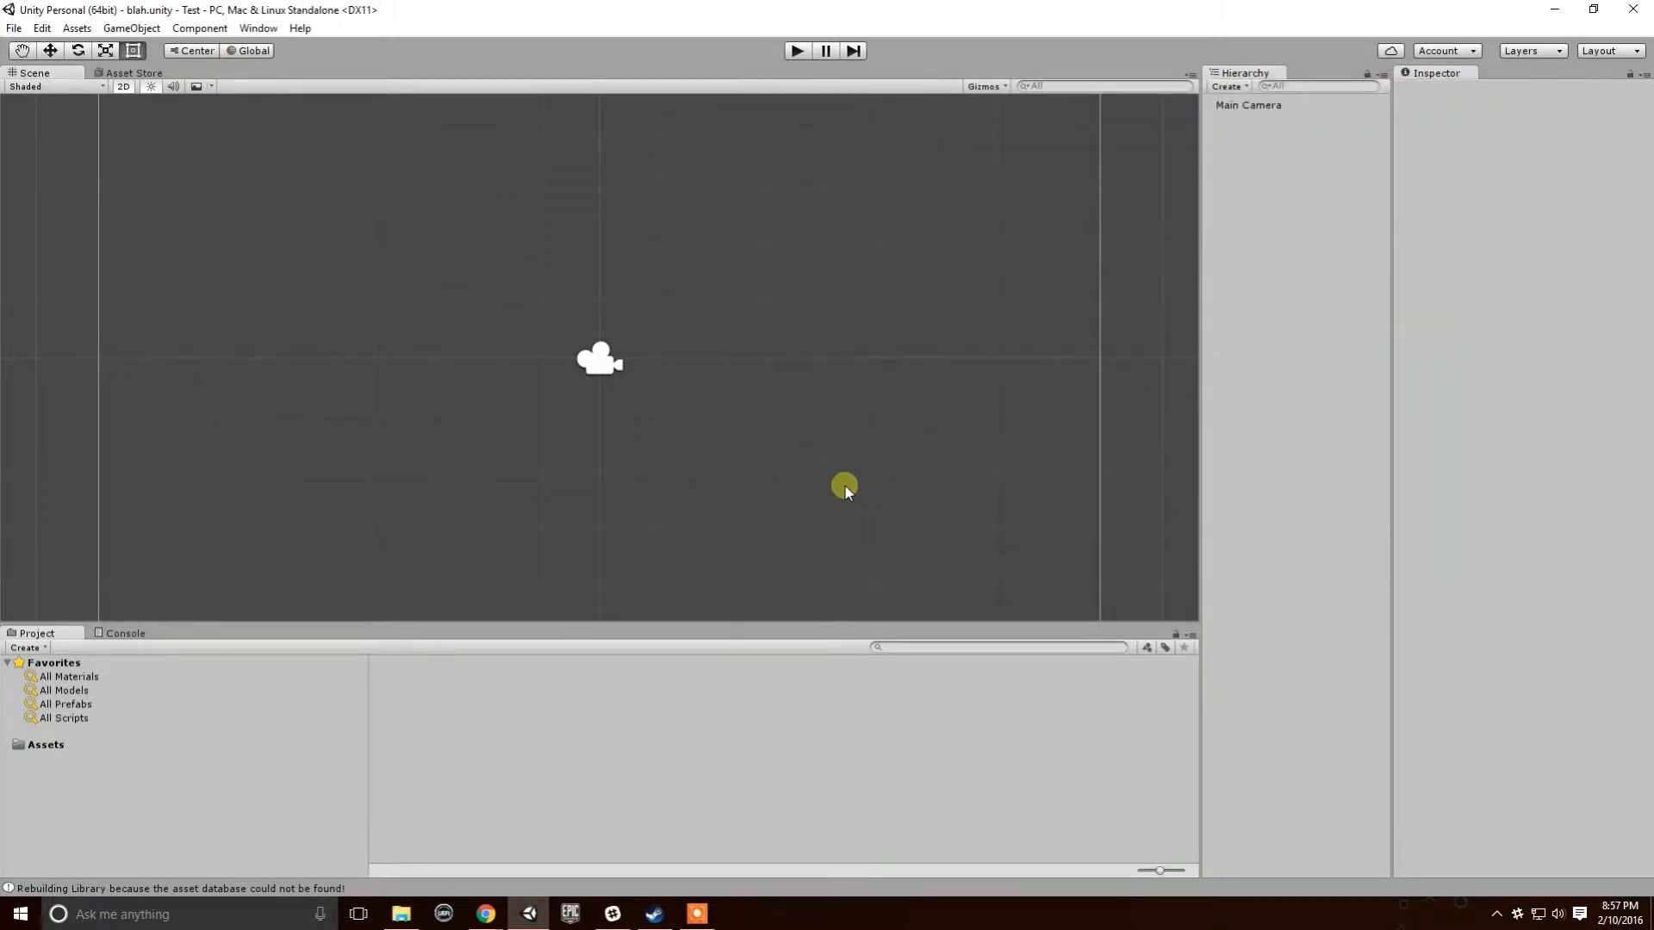
{"action": "left_click", "coordinate": [69, 741]}
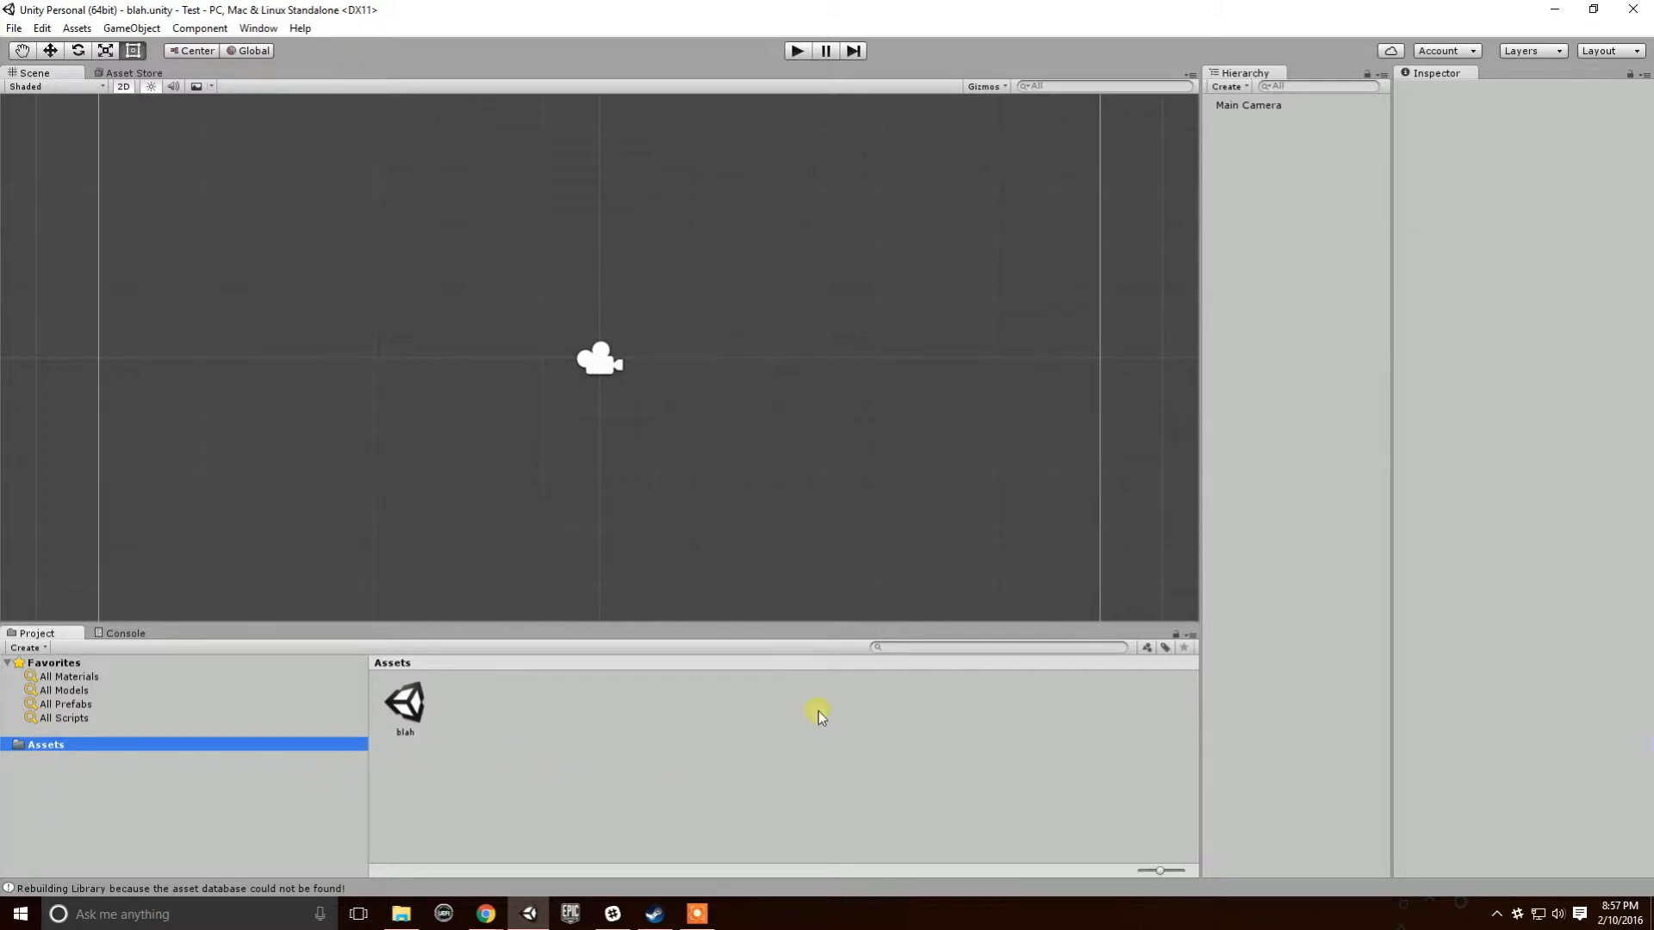
{"action": "left_click", "coordinate": [1634, 12]}
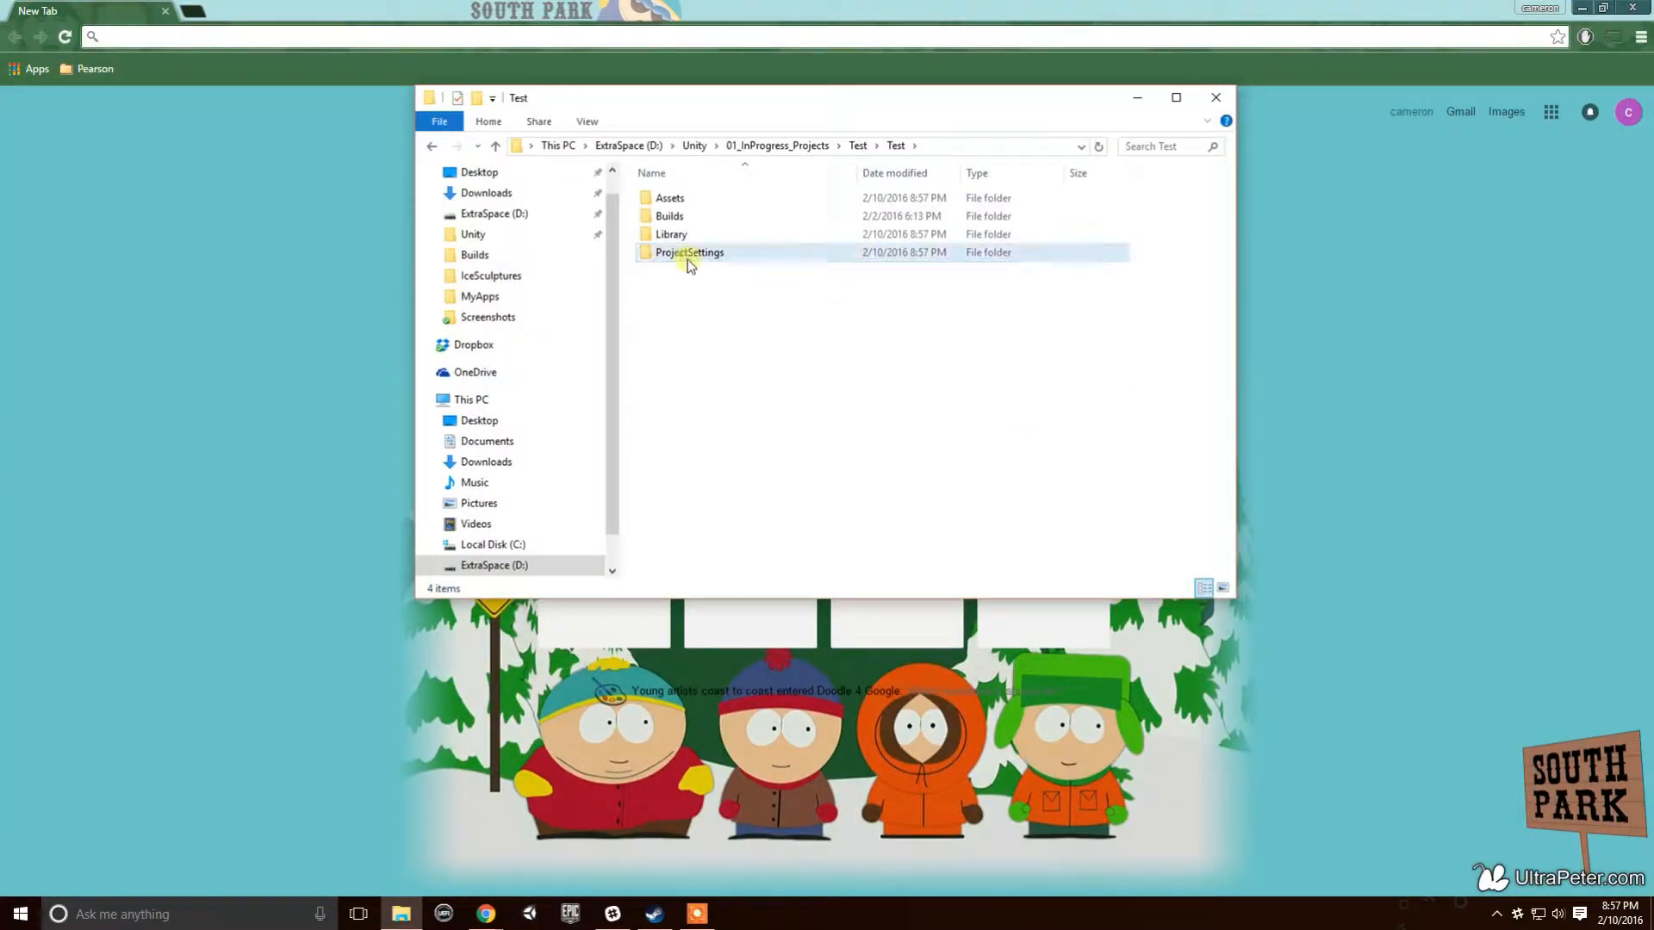
- Inspect the Test project's Assets folder, including the new blah.unity.meta file
{"action": "double_click", "coordinate": [674, 198]}
{"action": "left_click", "coordinate": [696, 218]}
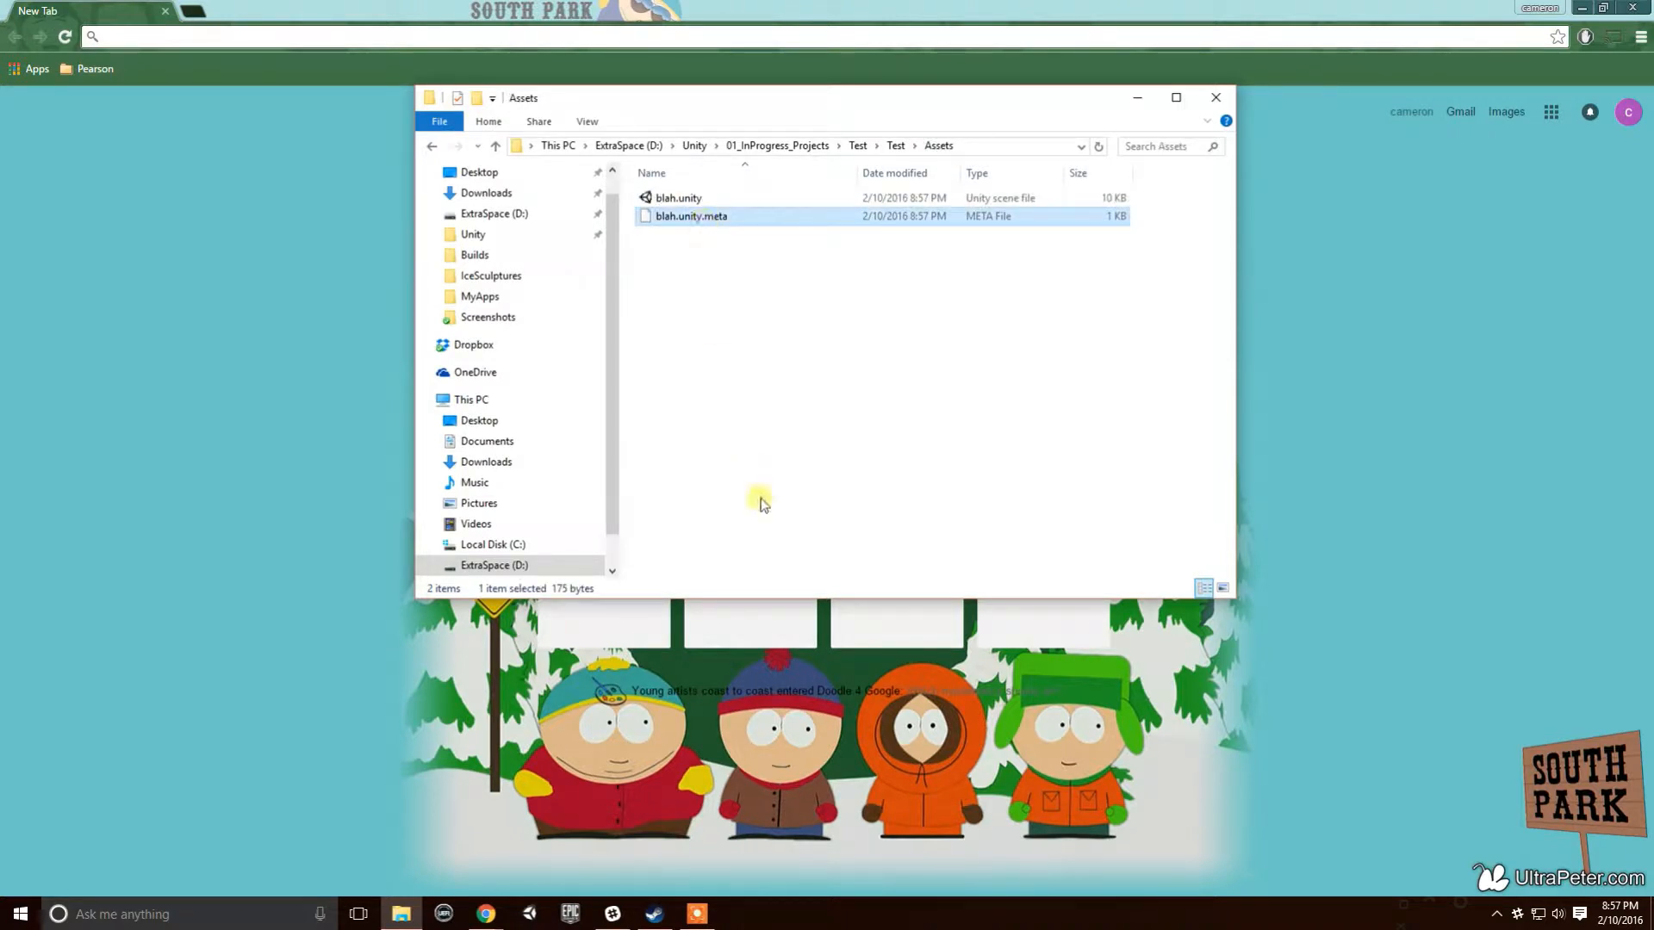
{"action": "left_click", "coordinate": [835, 348]}
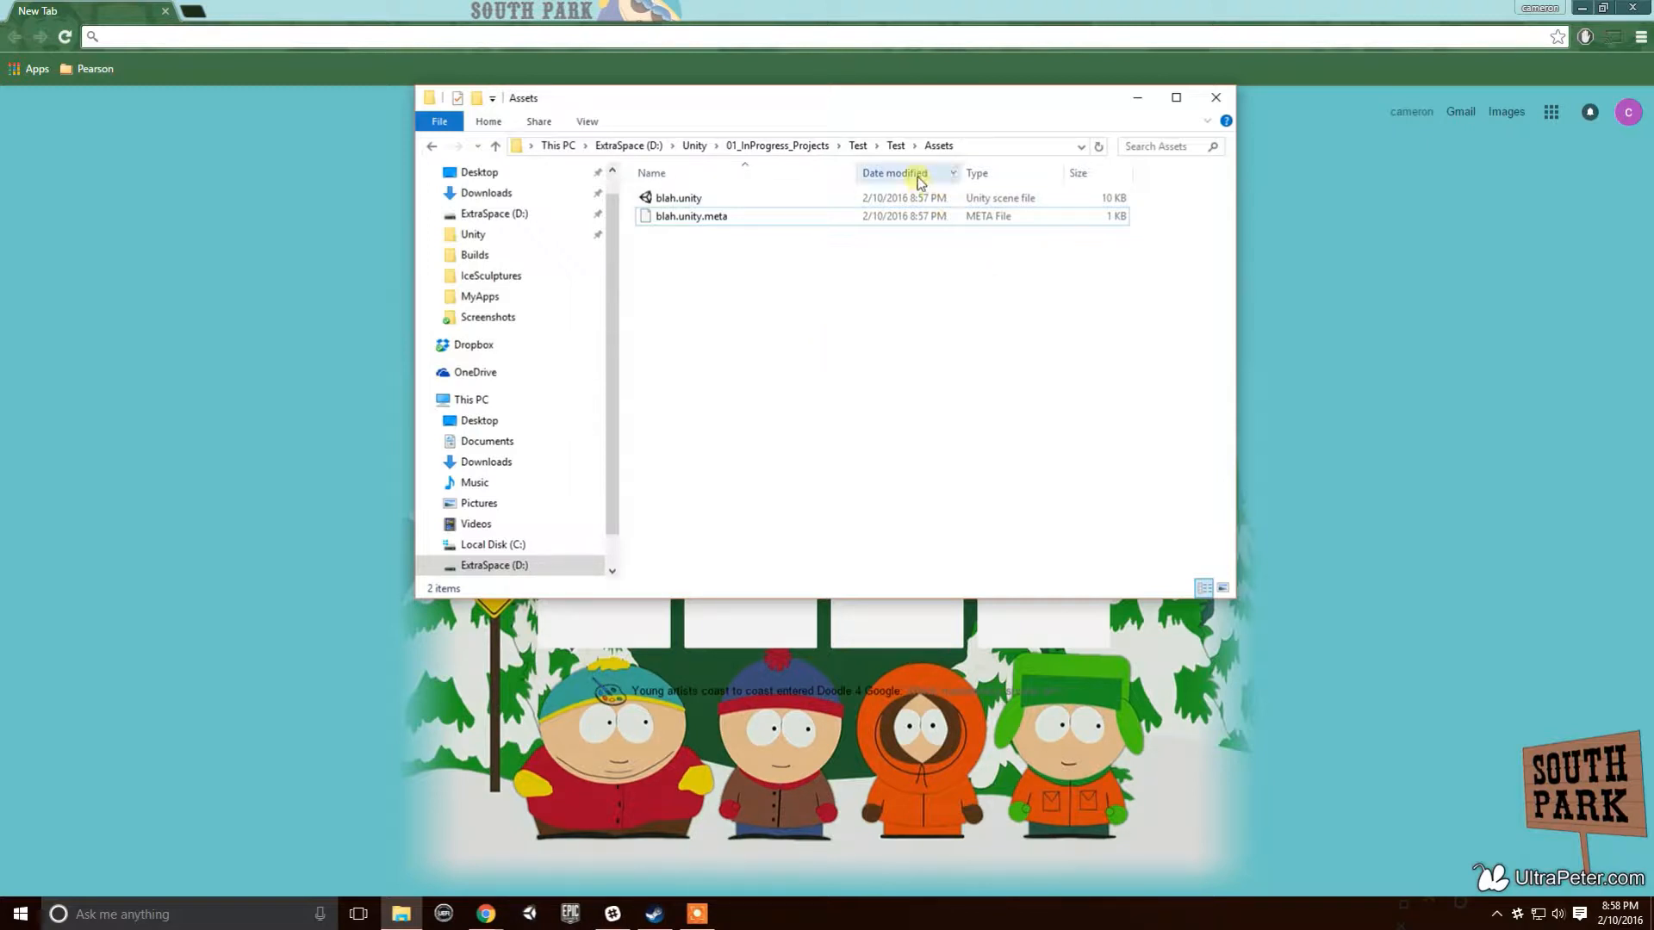
- In Test\Test, delete Library, restoring the mistakenly deleted ProjectSettings, then minimize Explorer
{"action": "left_click", "coordinate": [858, 147]}
{"action": "left_click", "coordinate": [803, 143]}
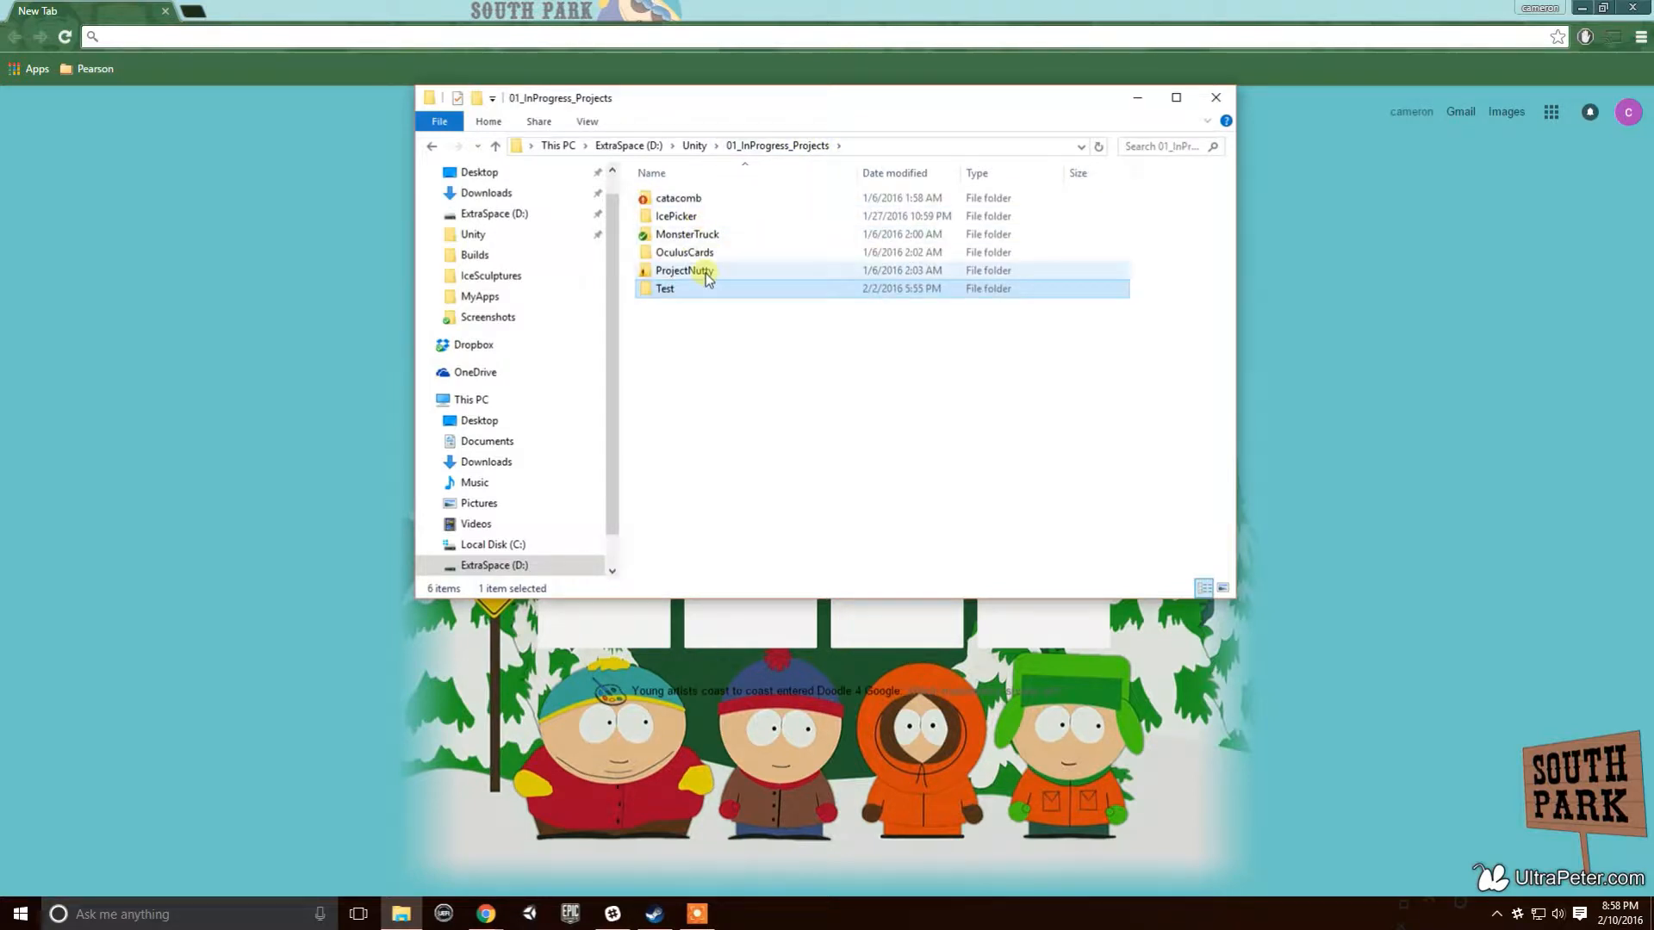
{"action": "double_click", "coordinate": [682, 287]}
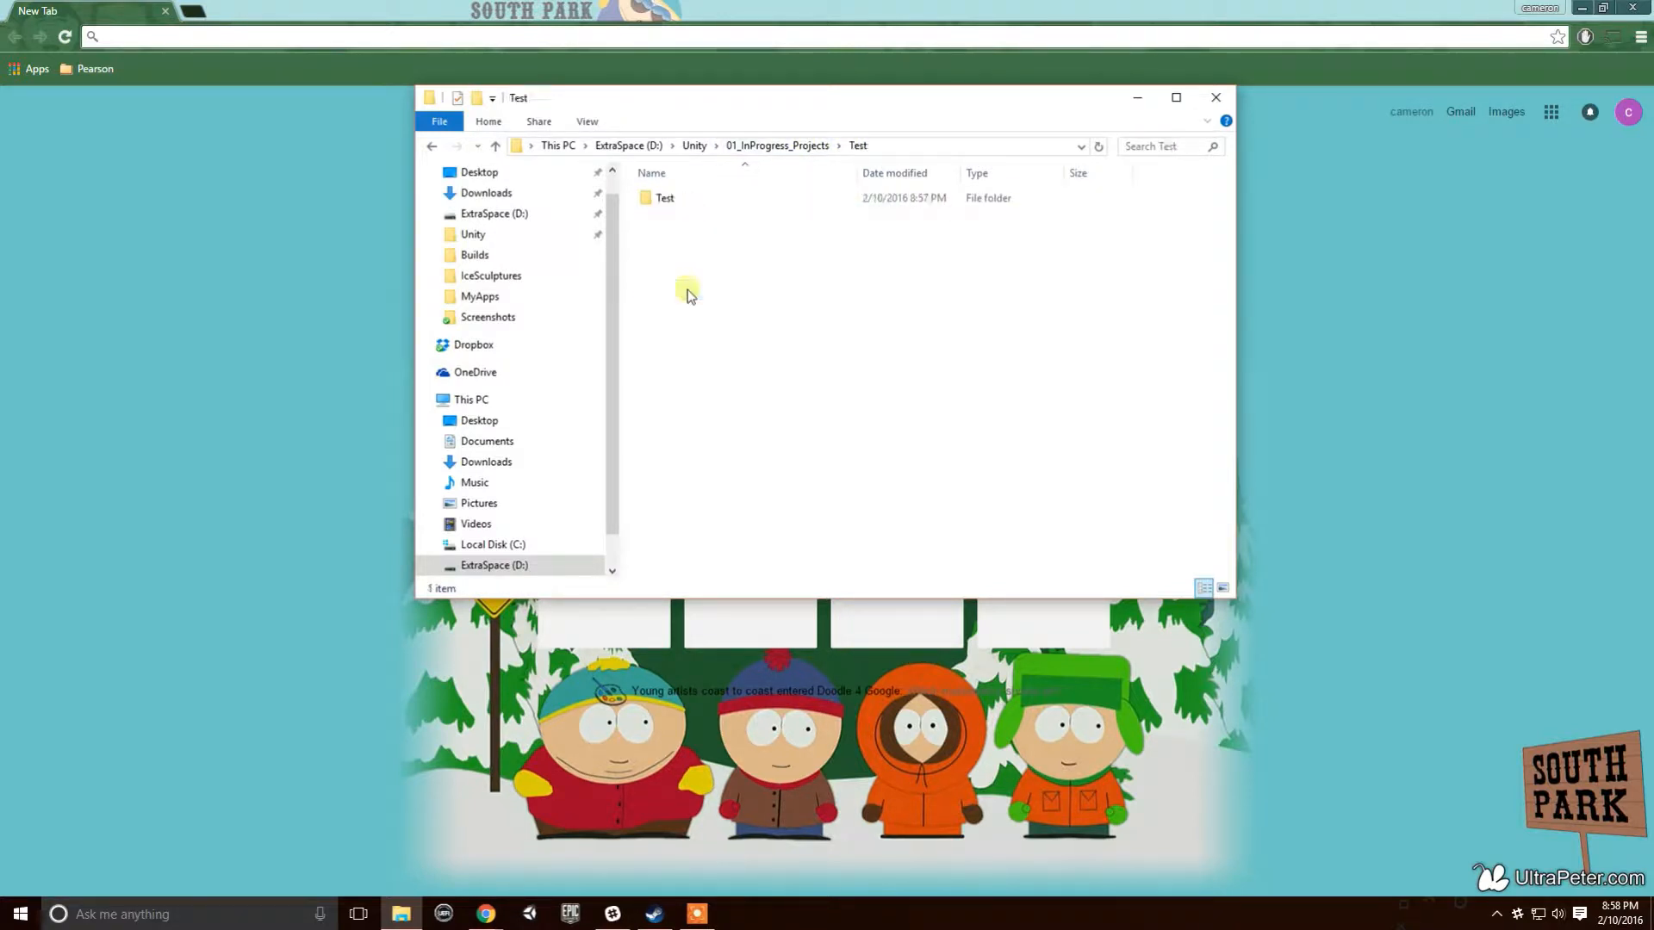
{"action": "double_click", "coordinate": [689, 200]}
{"action": "left_click", "coordinate": [704, 237]}
{"action": "key", "text": "Delete"}
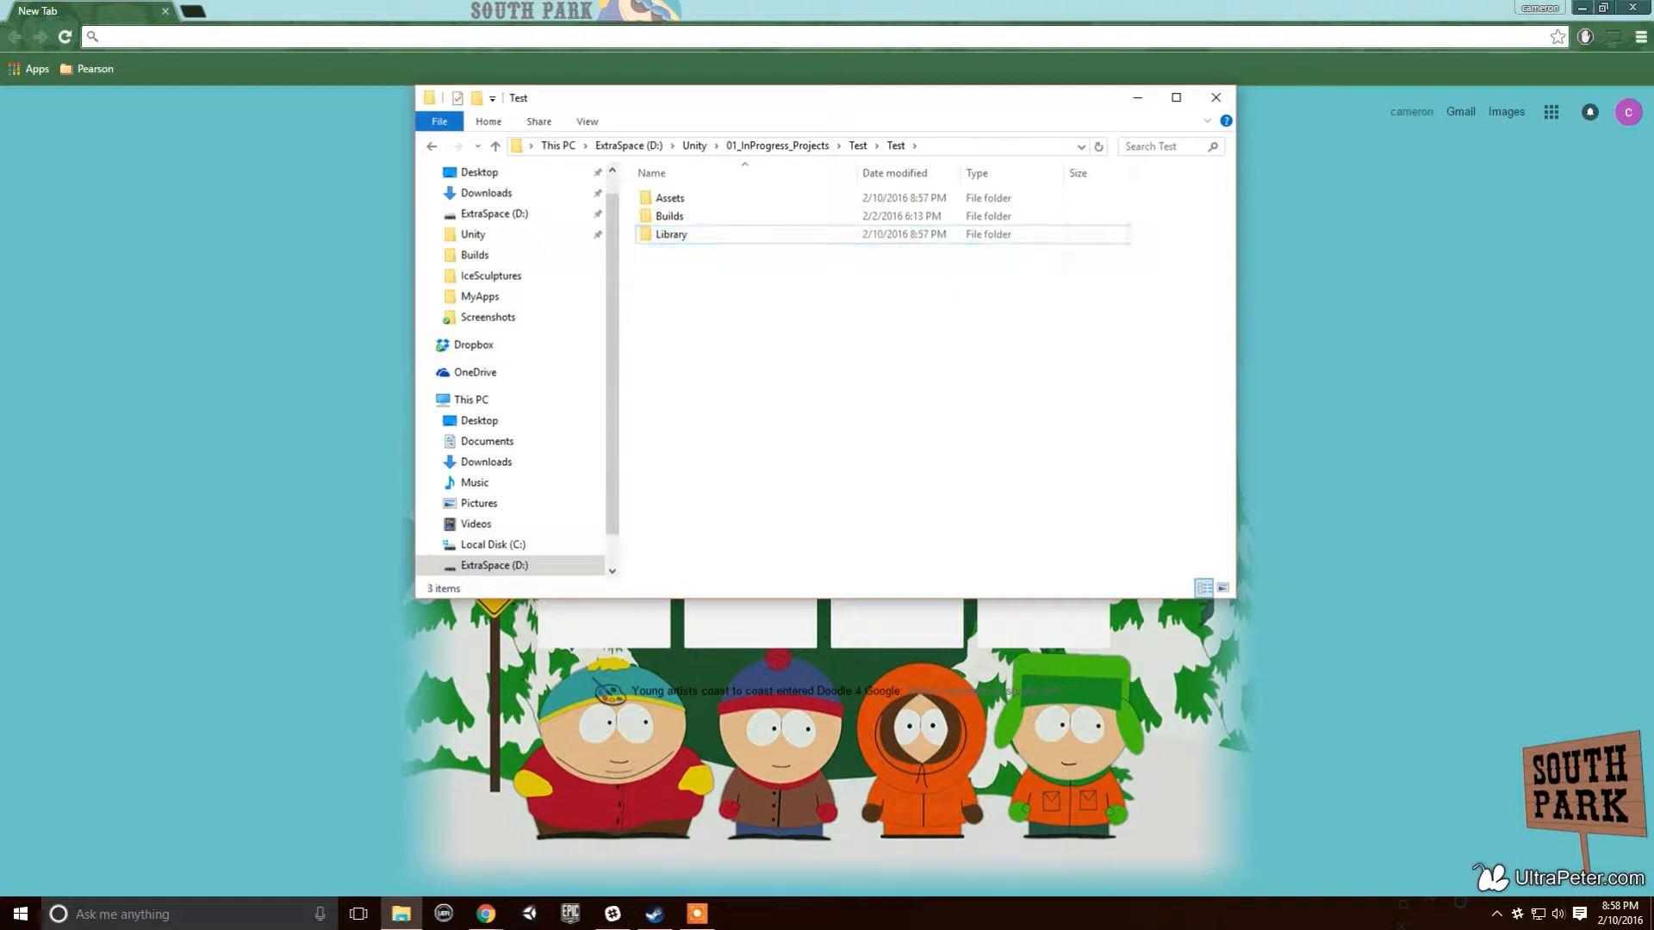
{"action": "key", "text": "ctrl+z"}
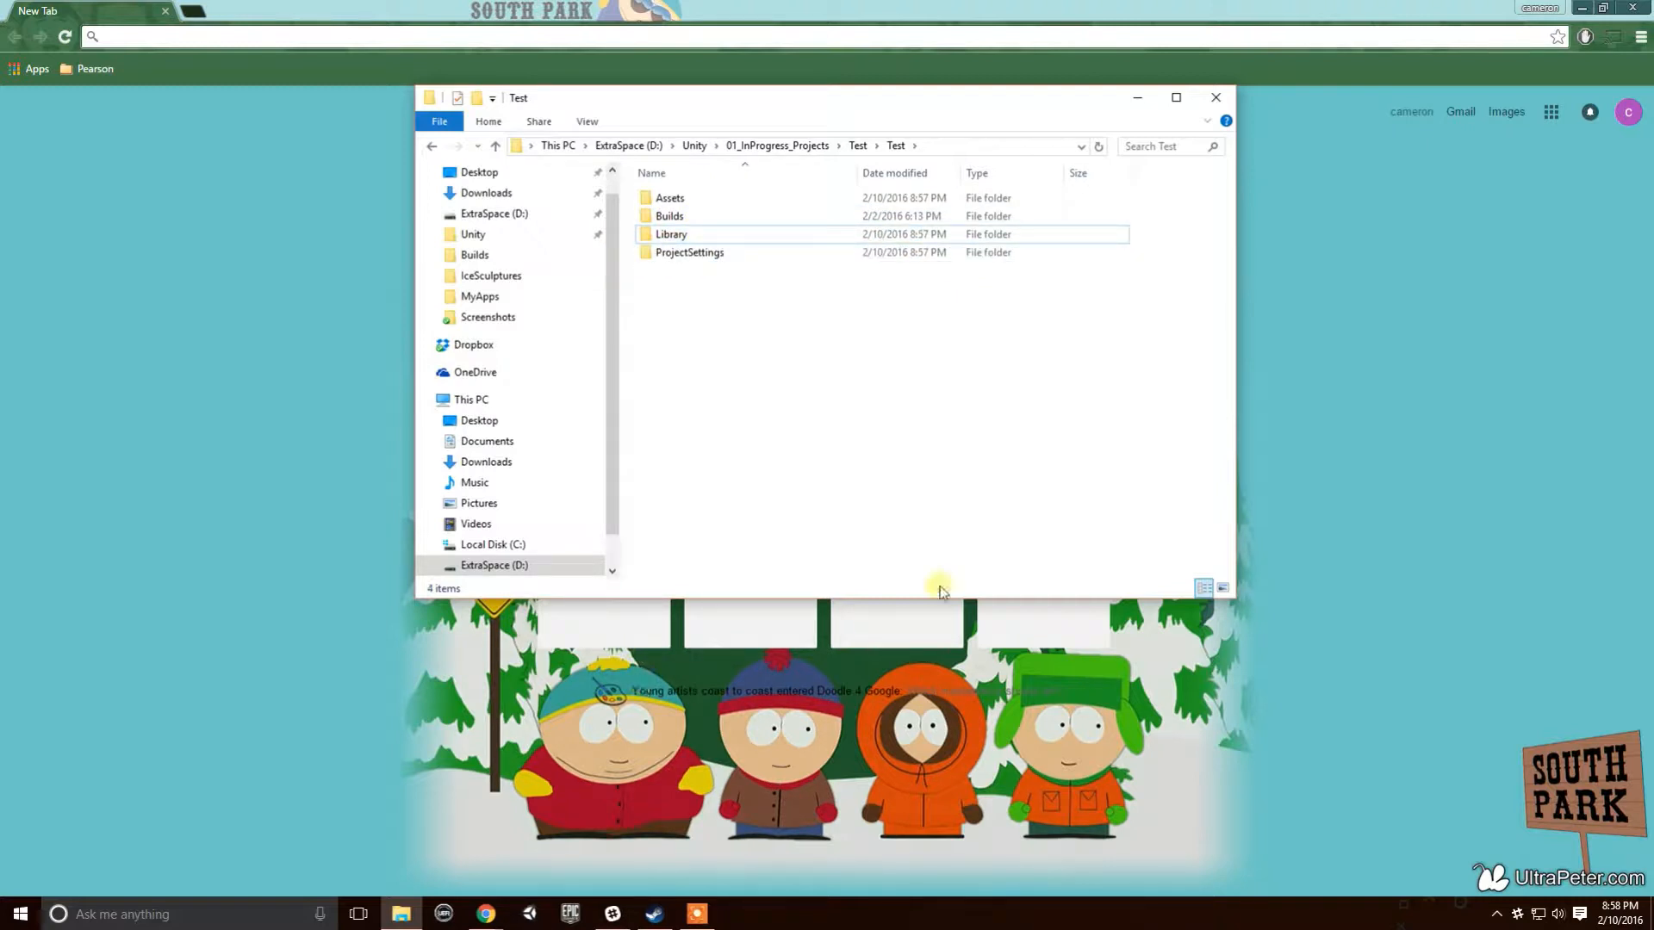
{"action": "left_click", "coordinate": [677, 234]}
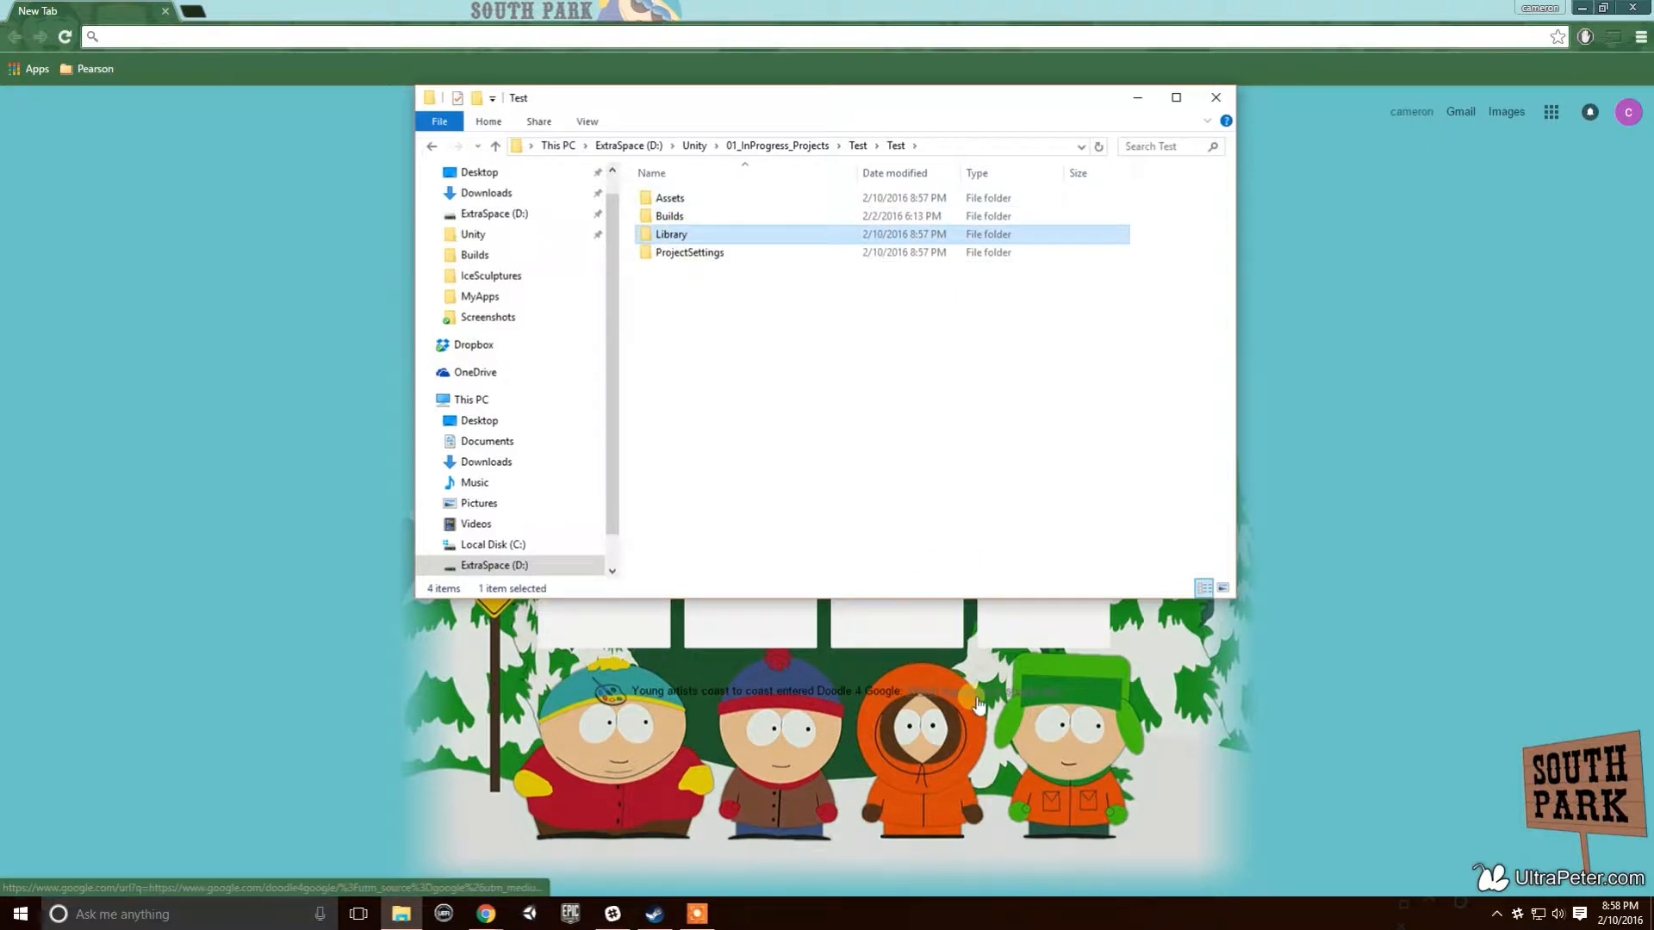
{"action": "key", "text": "Delete"}
{"action": "left_click", "coordinate": [728, 238]}
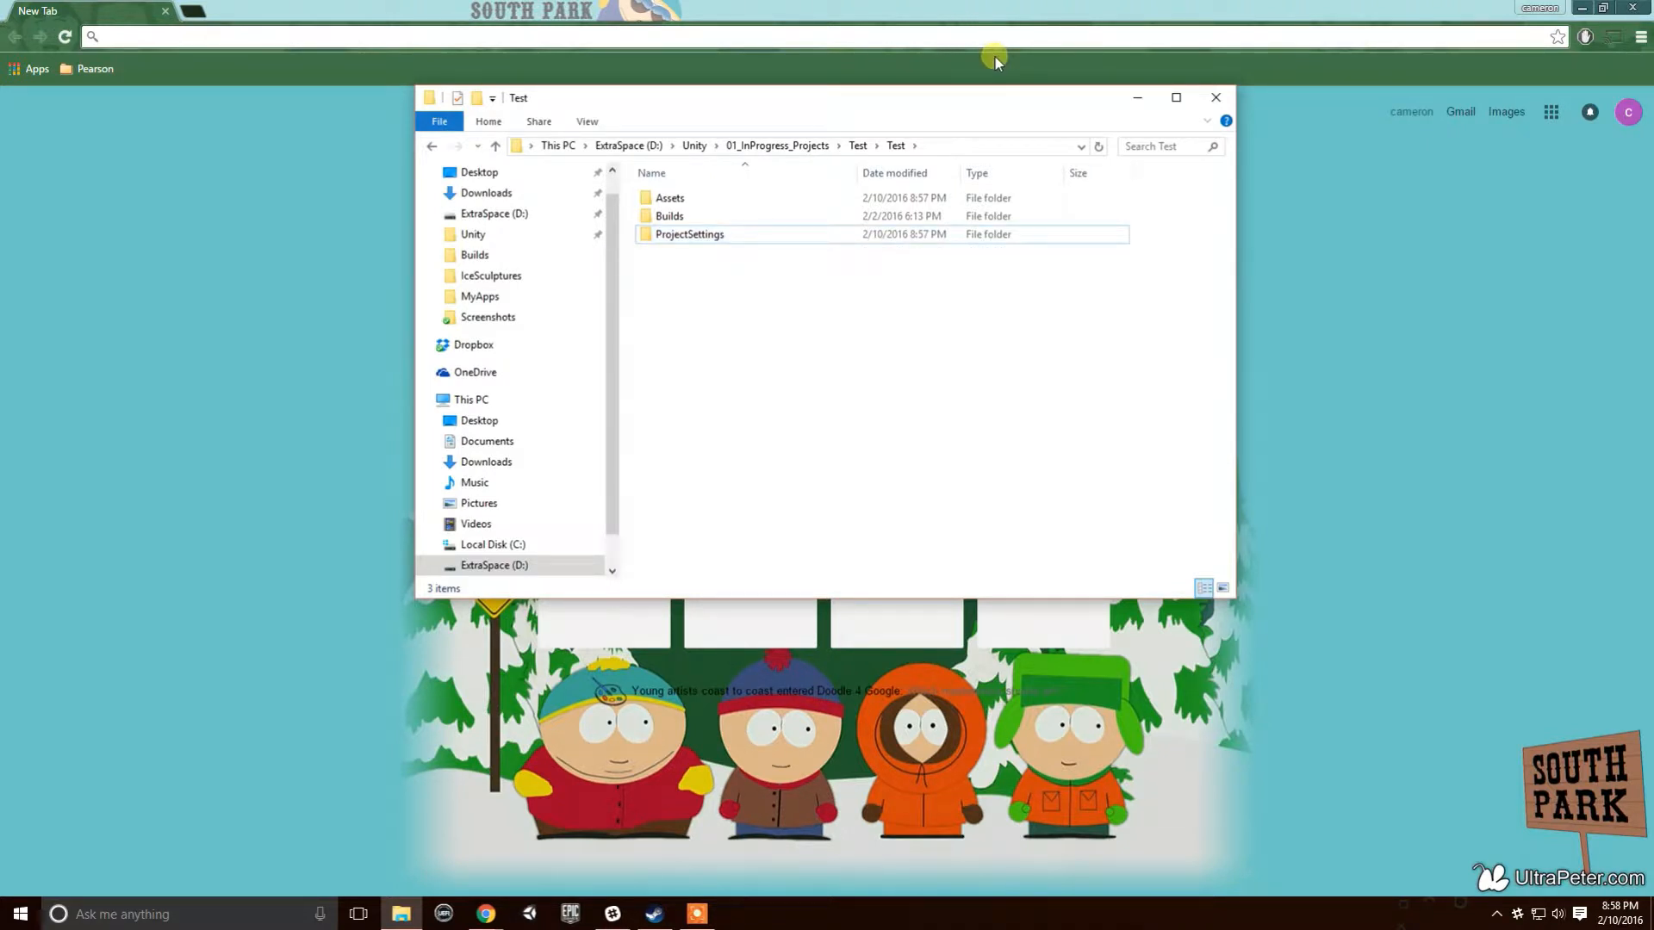
{"action": "left_click", "coordinate": [1140, 99]}
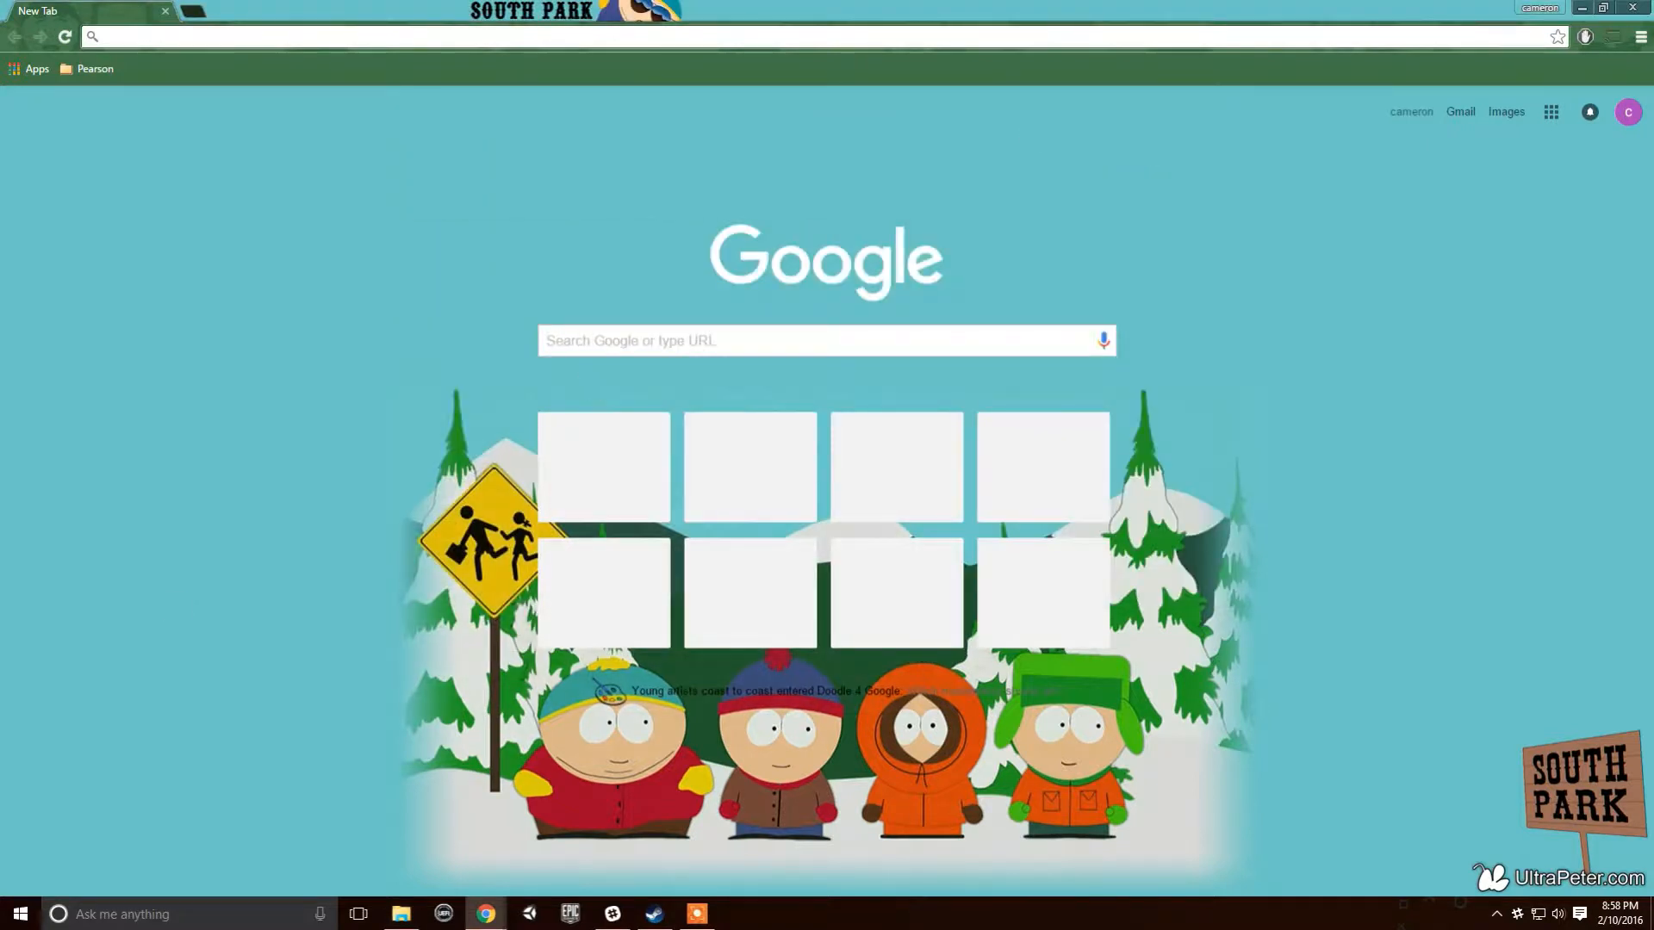
- Load dreamhost.com in Chrome and browse its list of services
{"action": "left_click", "coordinate": [411, 41]}
{"action": "type", "text": "dream"}
{"action": "key", "text": "Return"}
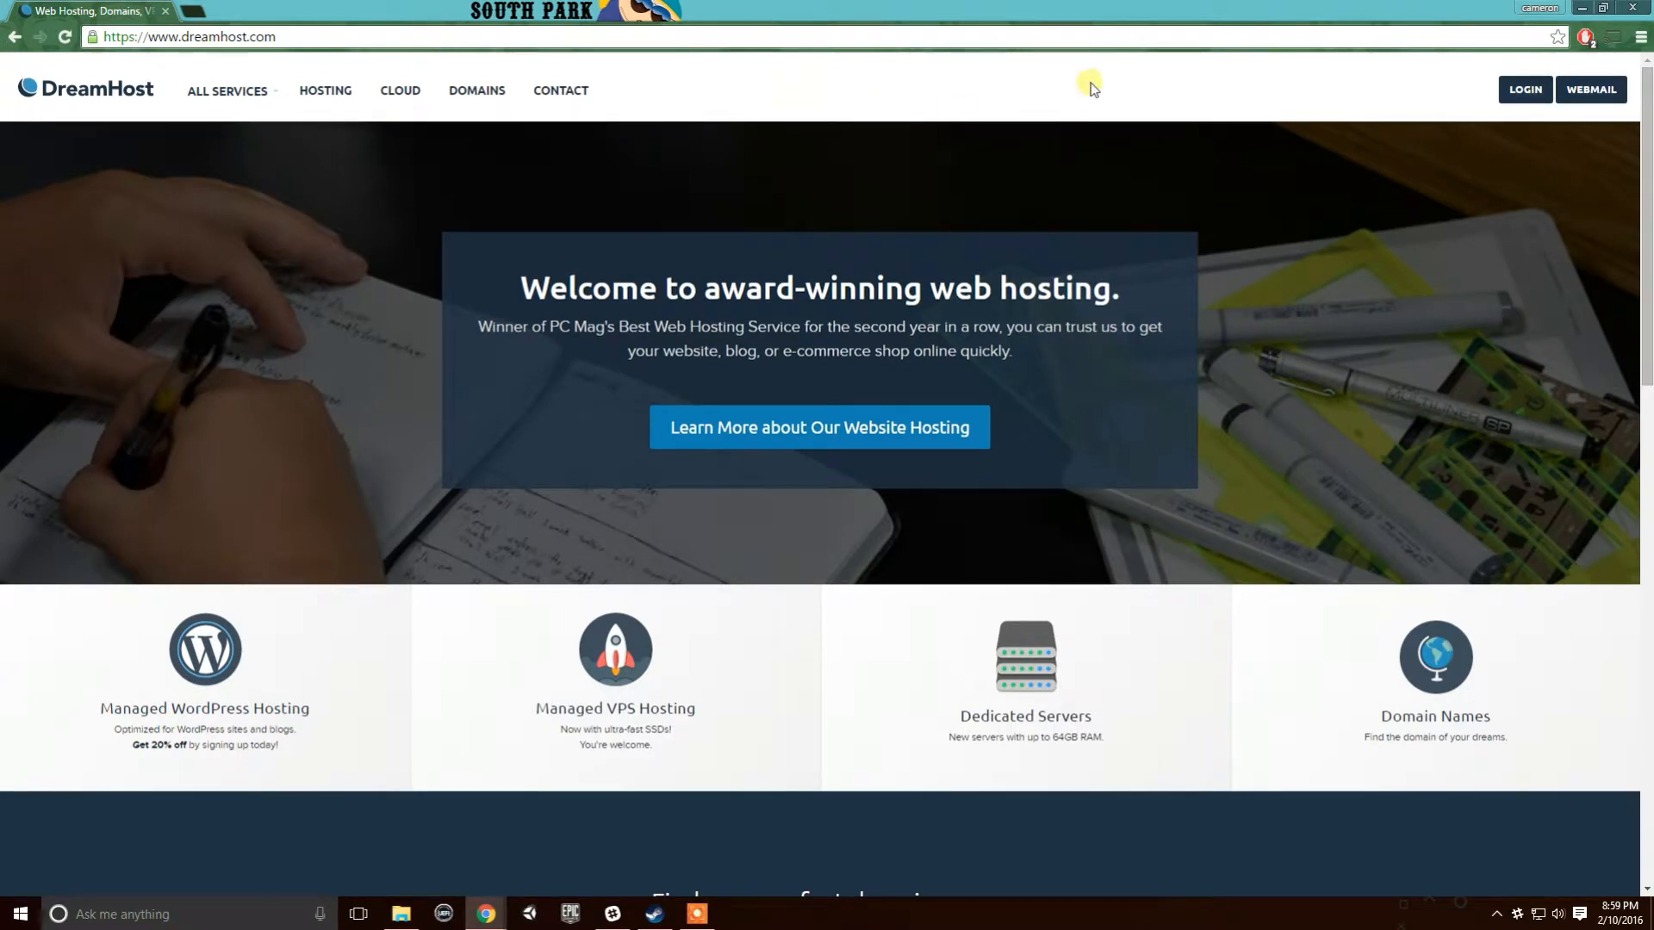
{"action": "left_click", "coordinate": [1505, 92]}
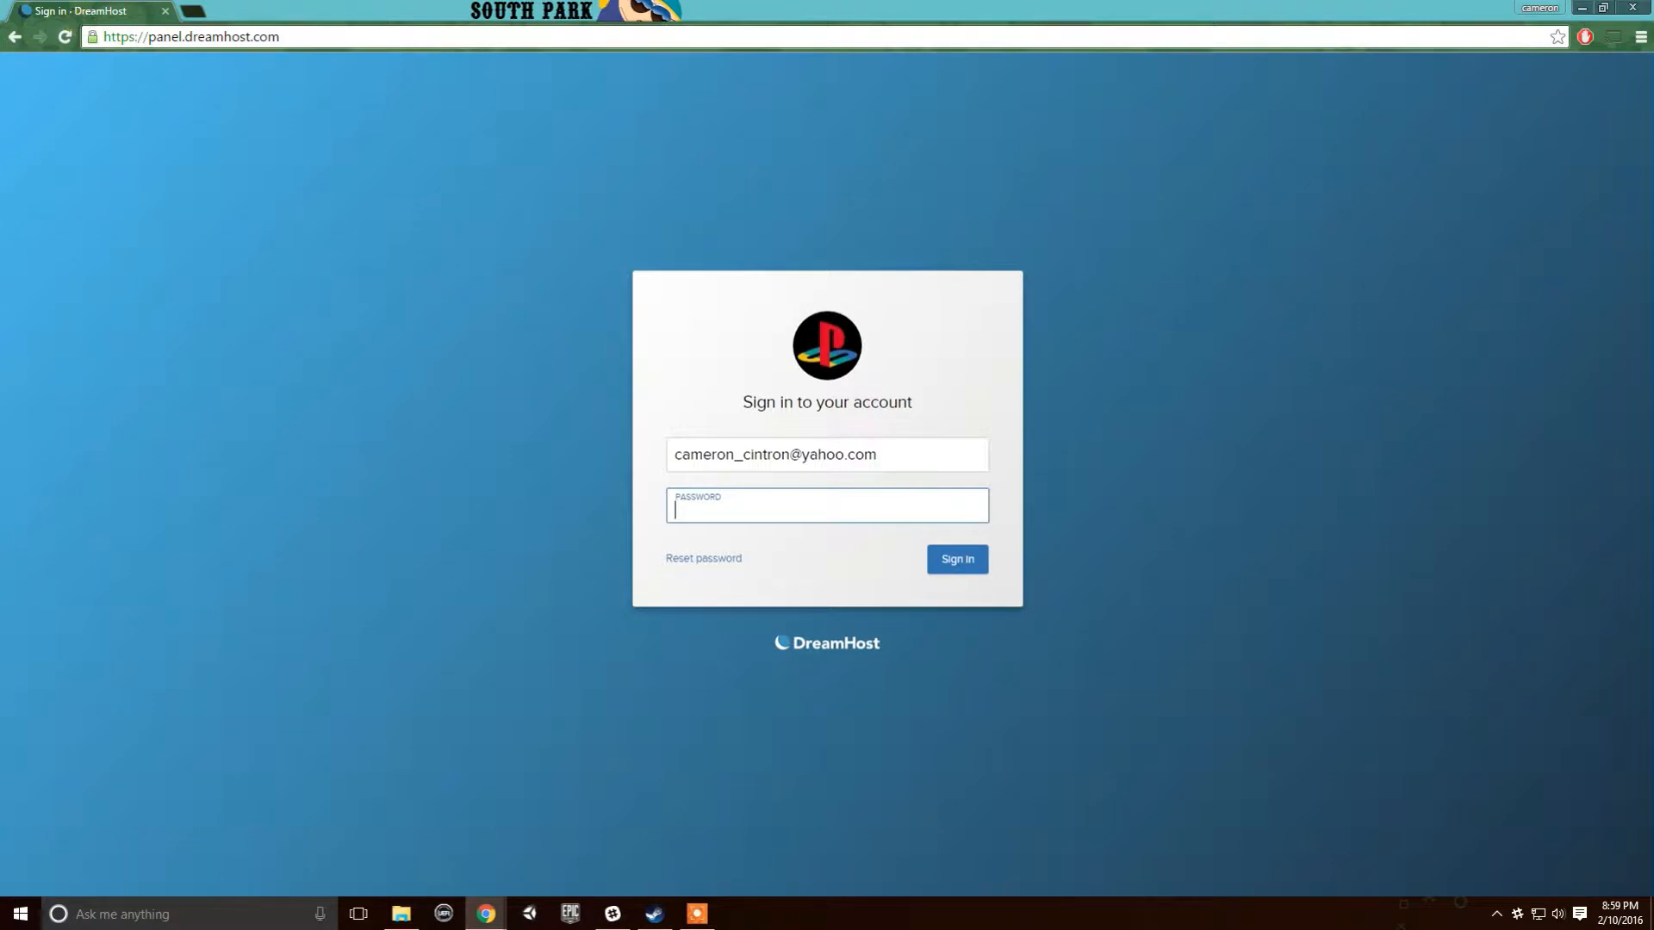
{"action": "left_click", "coordinate": [13, 38]}
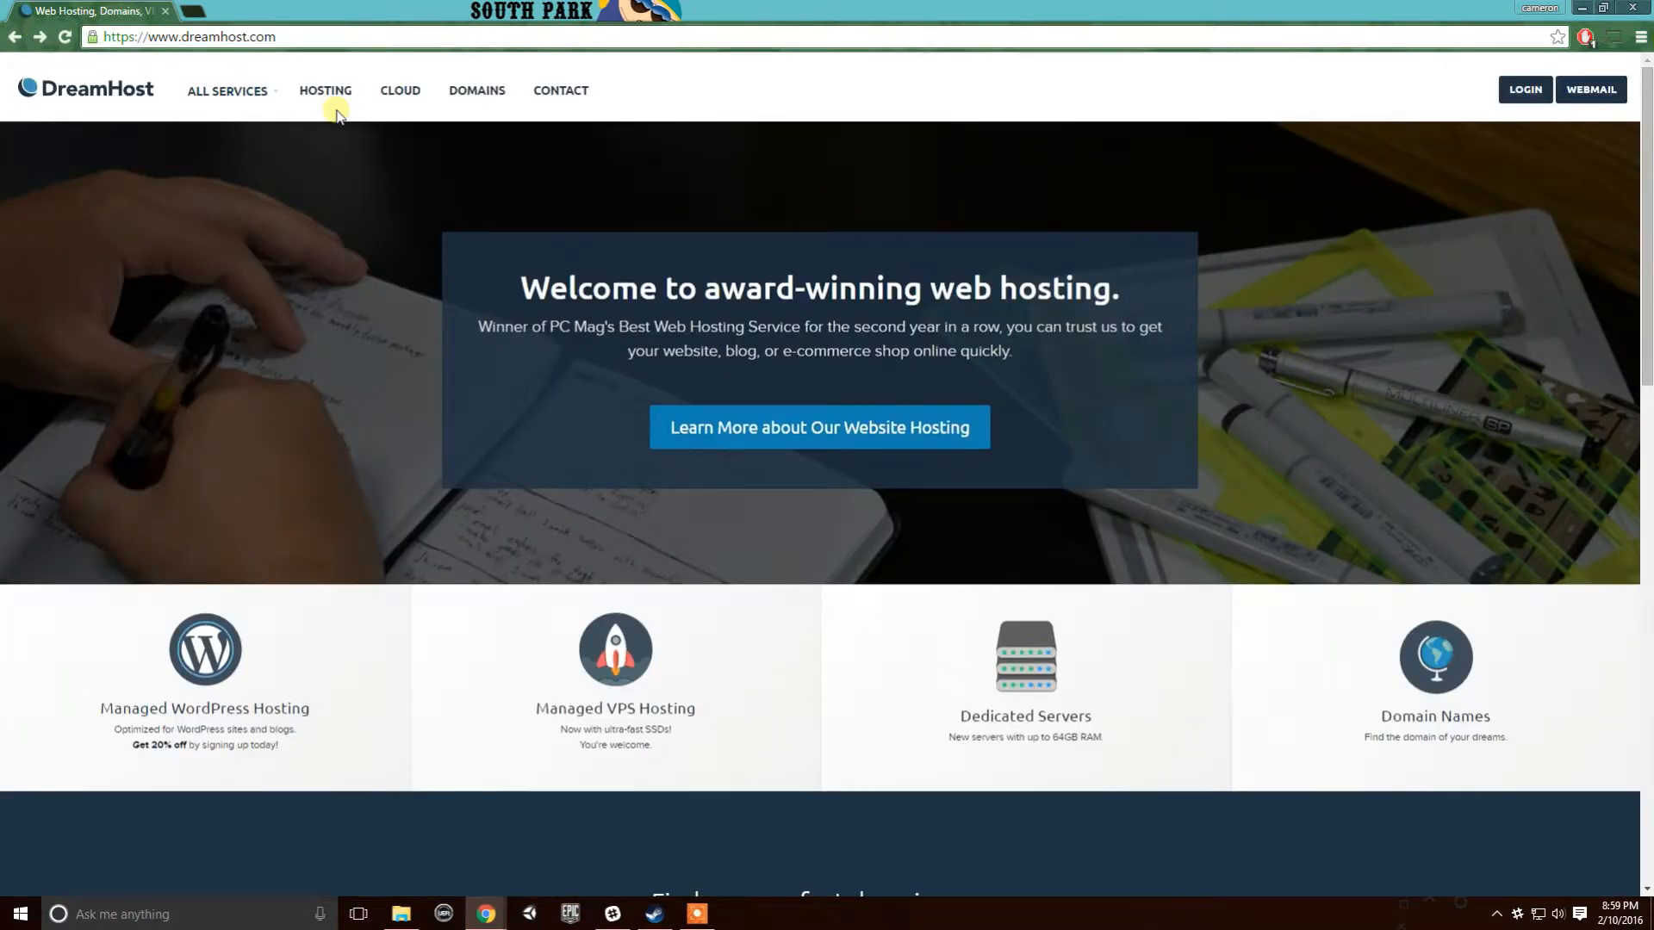
{"action": "left_click", "coordinate": [276, 101]}
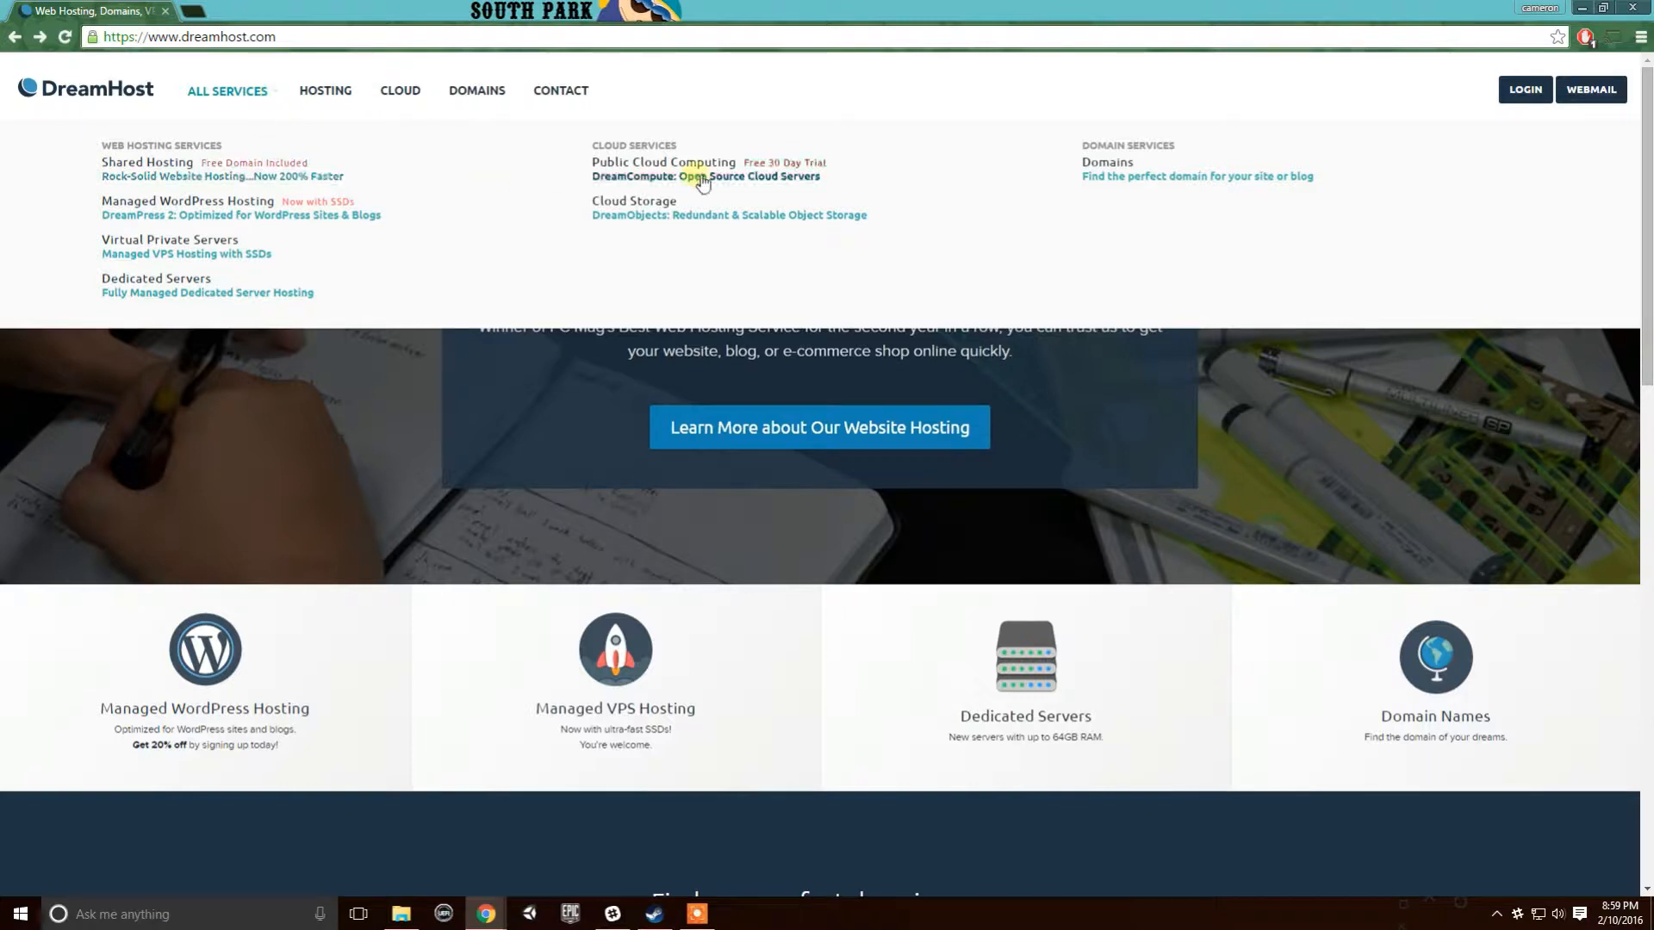
- Sign in to the DreamHost panel with the account password and expand Goodies
{"action": "left_click", "coordinate": [1520, 95]}
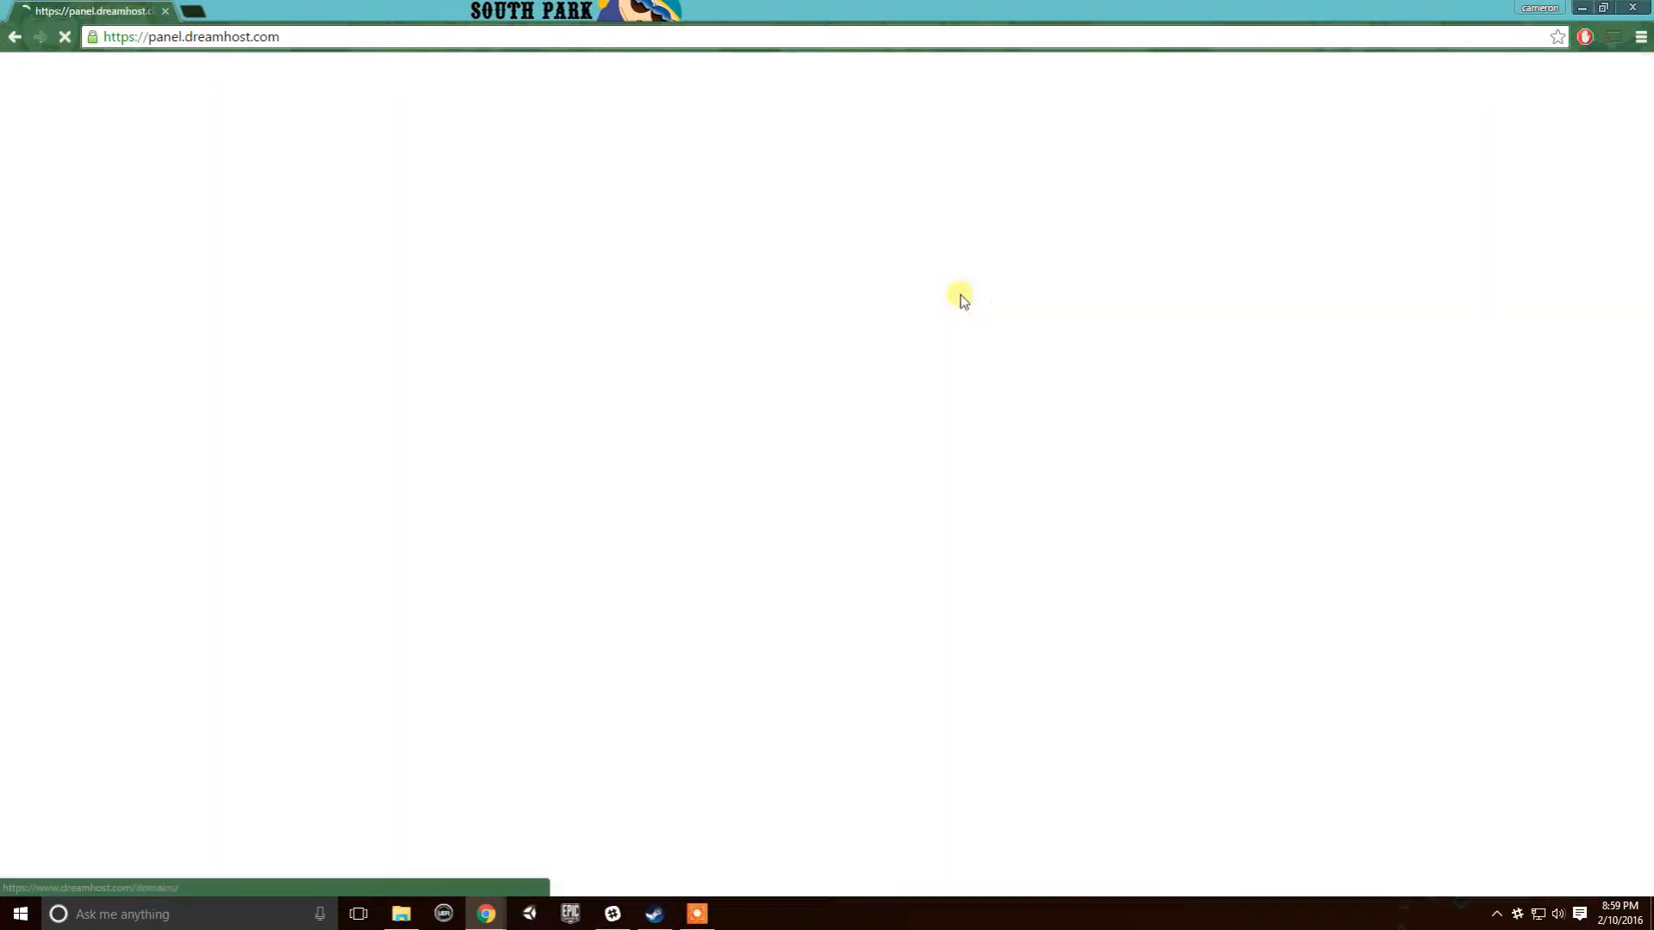
{"action": "type", "text": "••••••••••"}
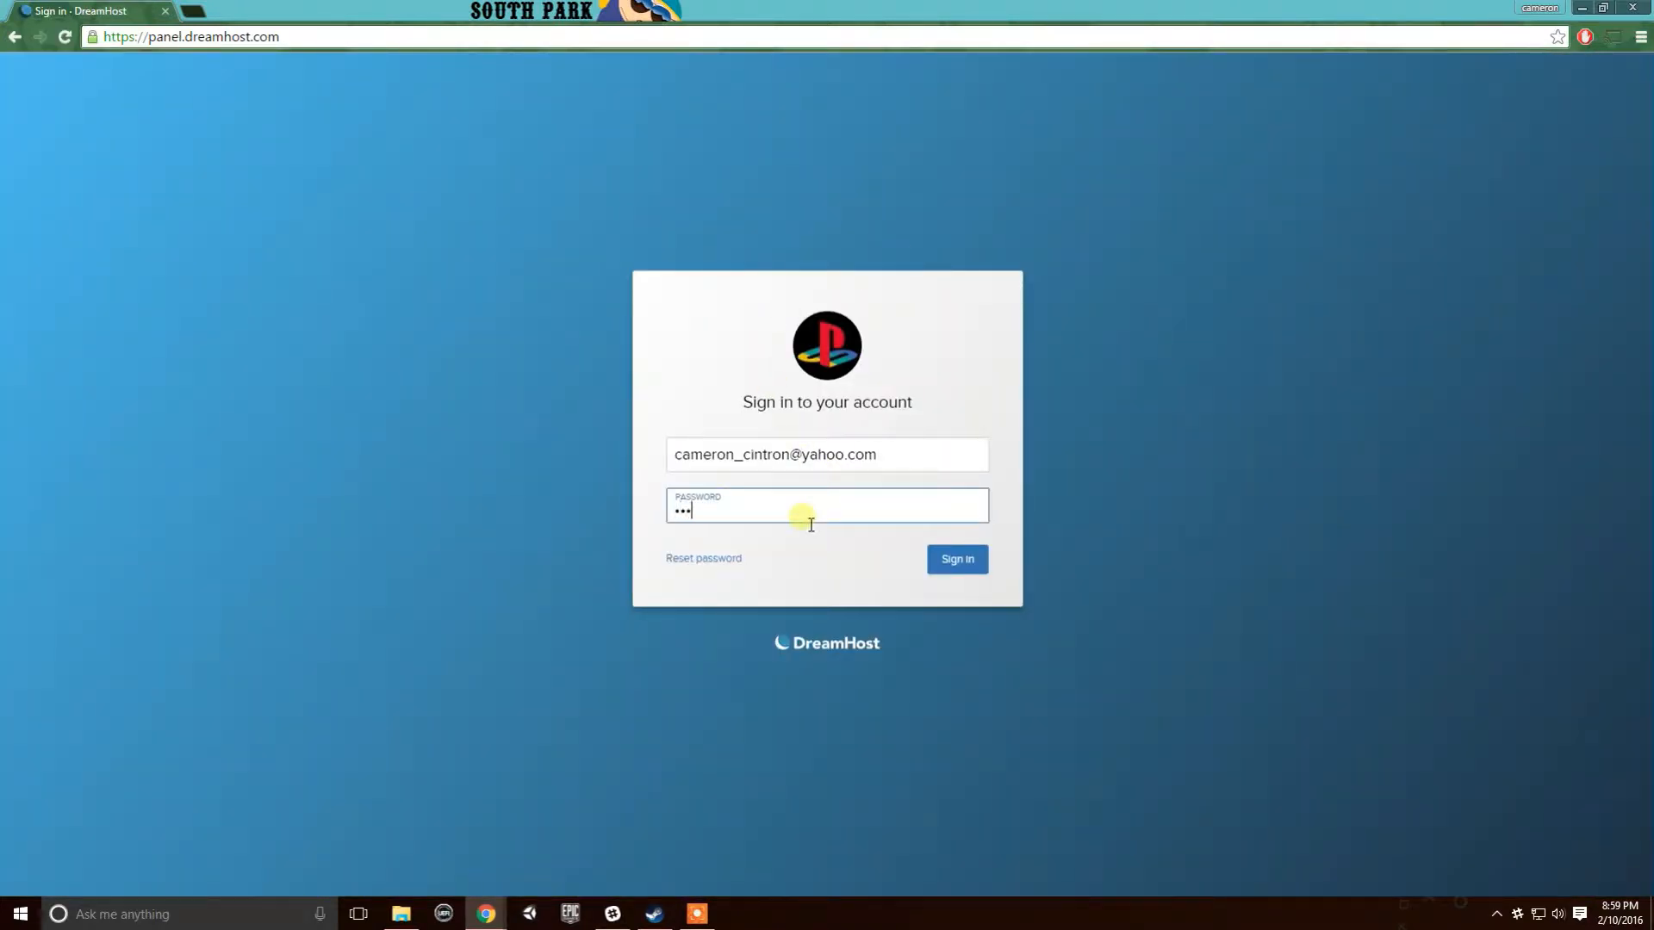
{"action": "key", "text": "Return"}
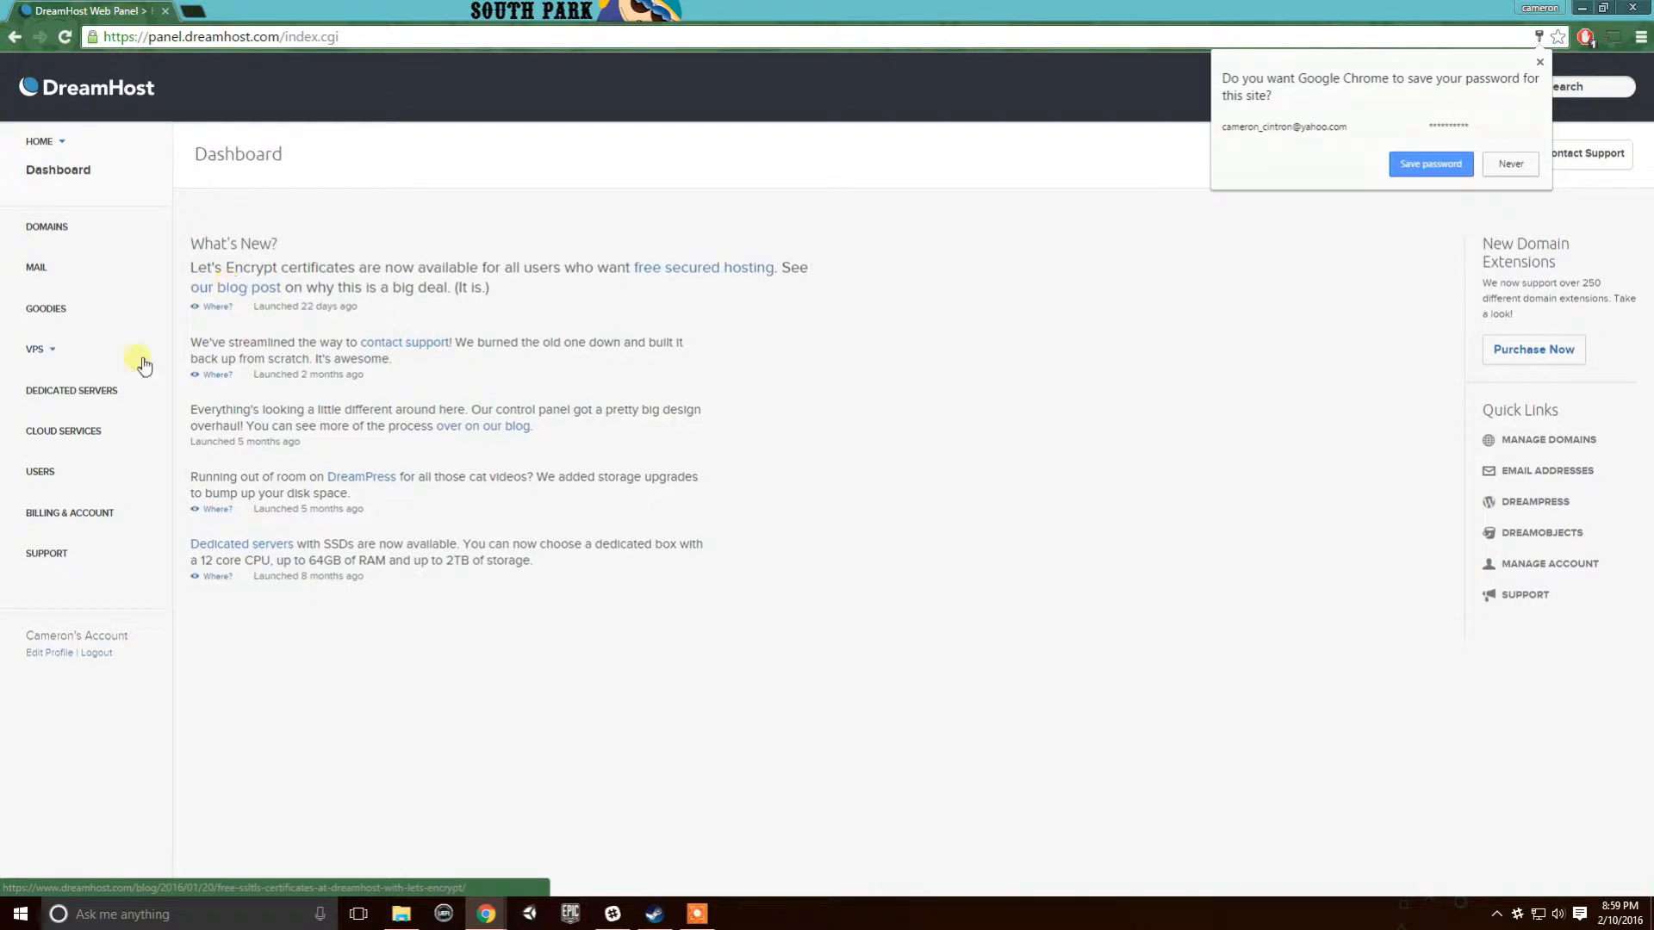
{"action": "left_click", "coordinate": [89, 229]}
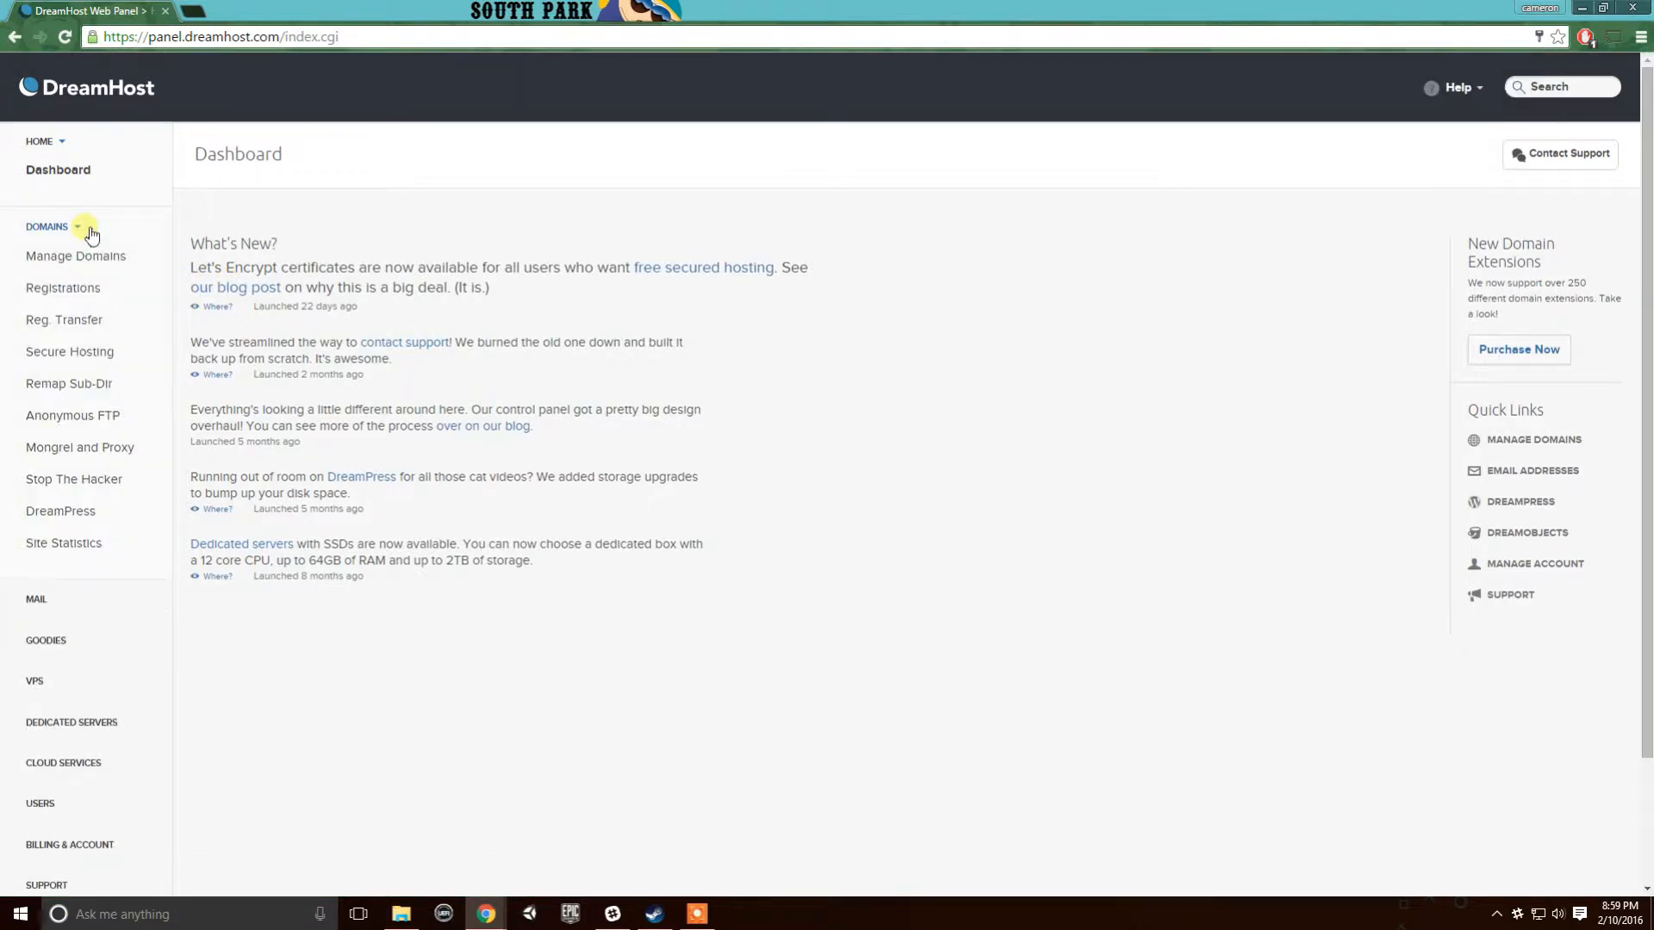
{"action": "left_click", "coordinate": [89, 229]}
{"action": "left_click", "coordinate": [79, 309]}
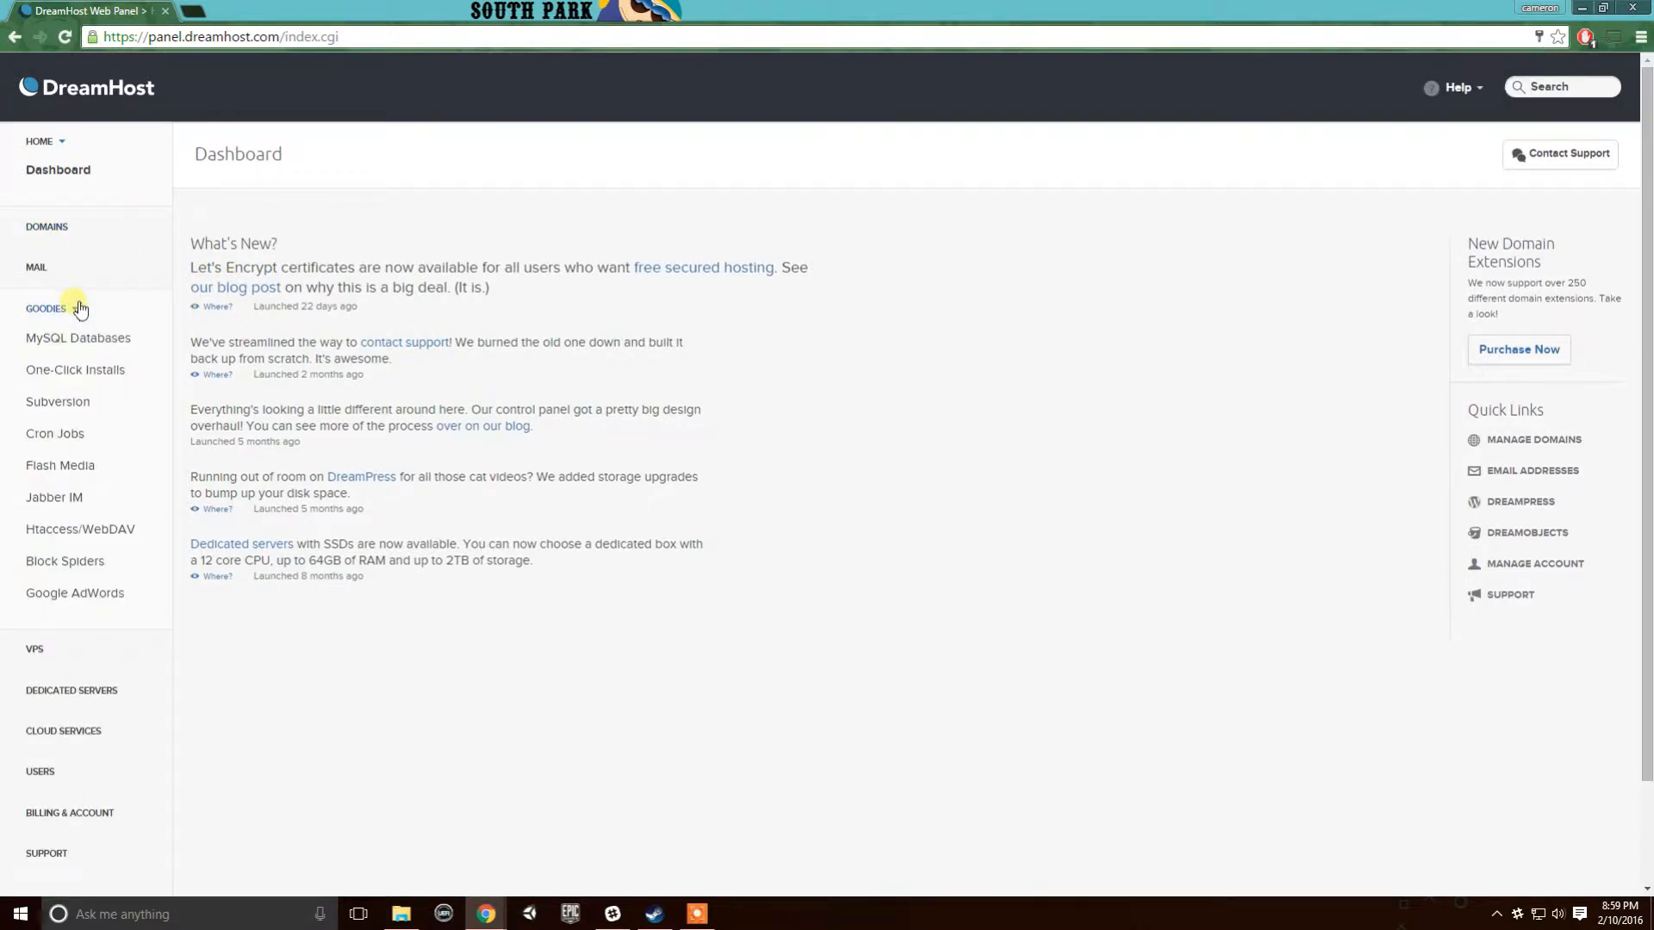
- On the Subversion page, name the new project 'Demonstartion'
{"action": "left_click", "coordinate": [84, 404]}
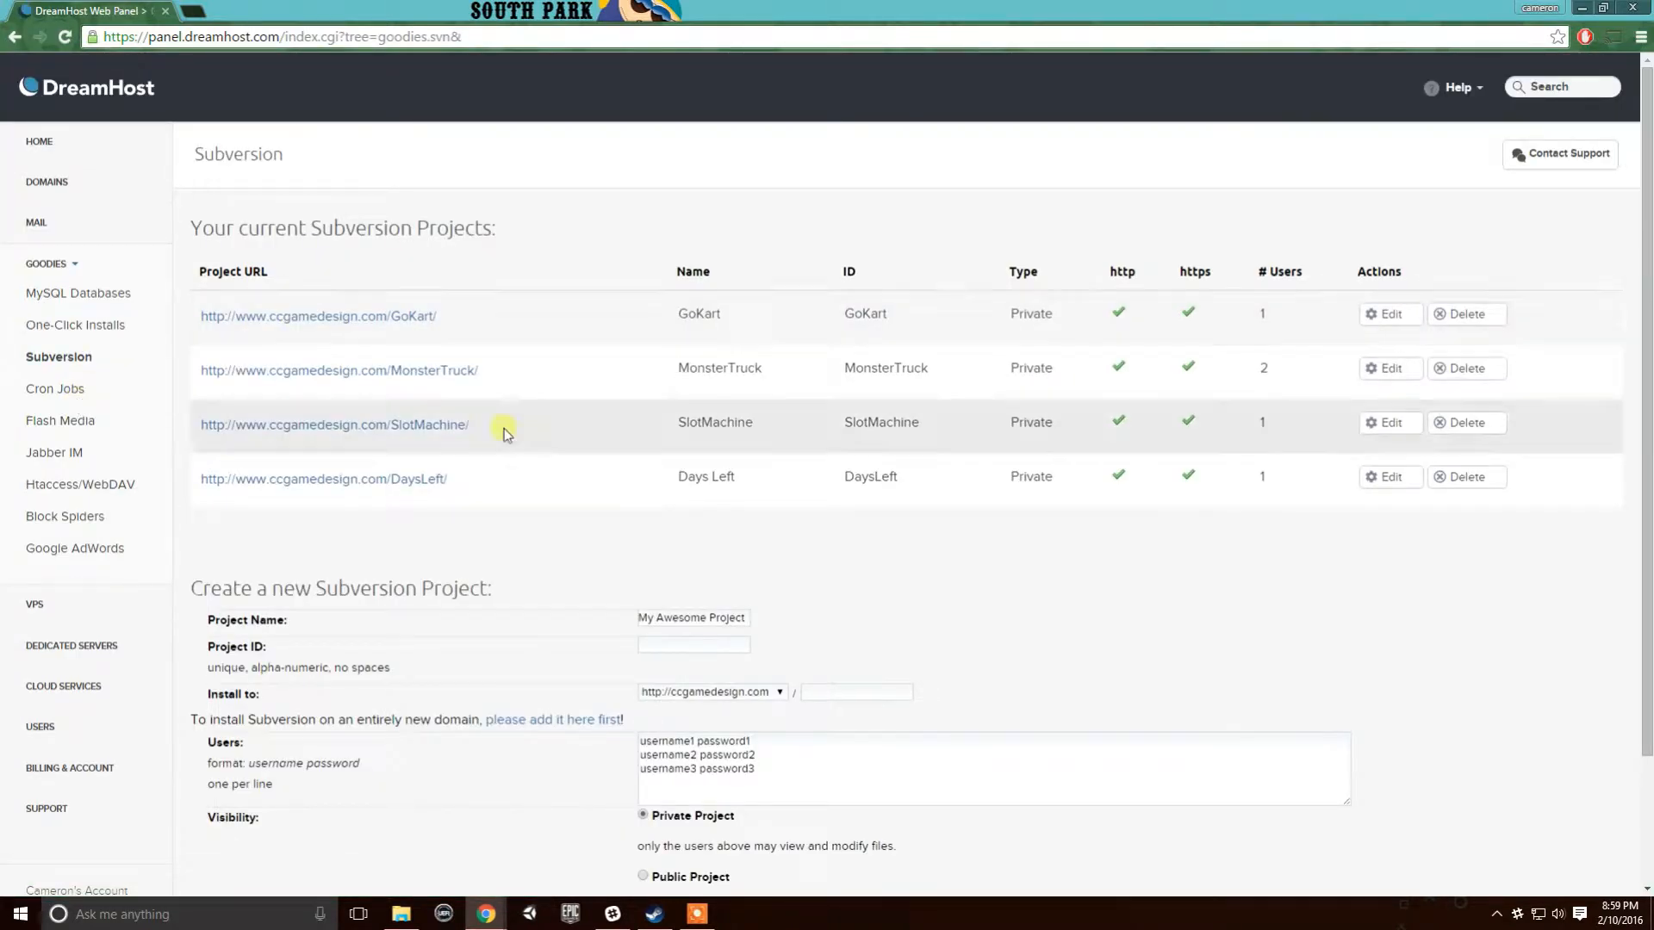
{"action": "scroll", "coordinate": [535, 435], "scroll_direction": "down", "scroll_amount": 1}
{"action": "scroll", "coordinate": [947, 560], "scroll_direction": "down", "scroll_amount": 1}
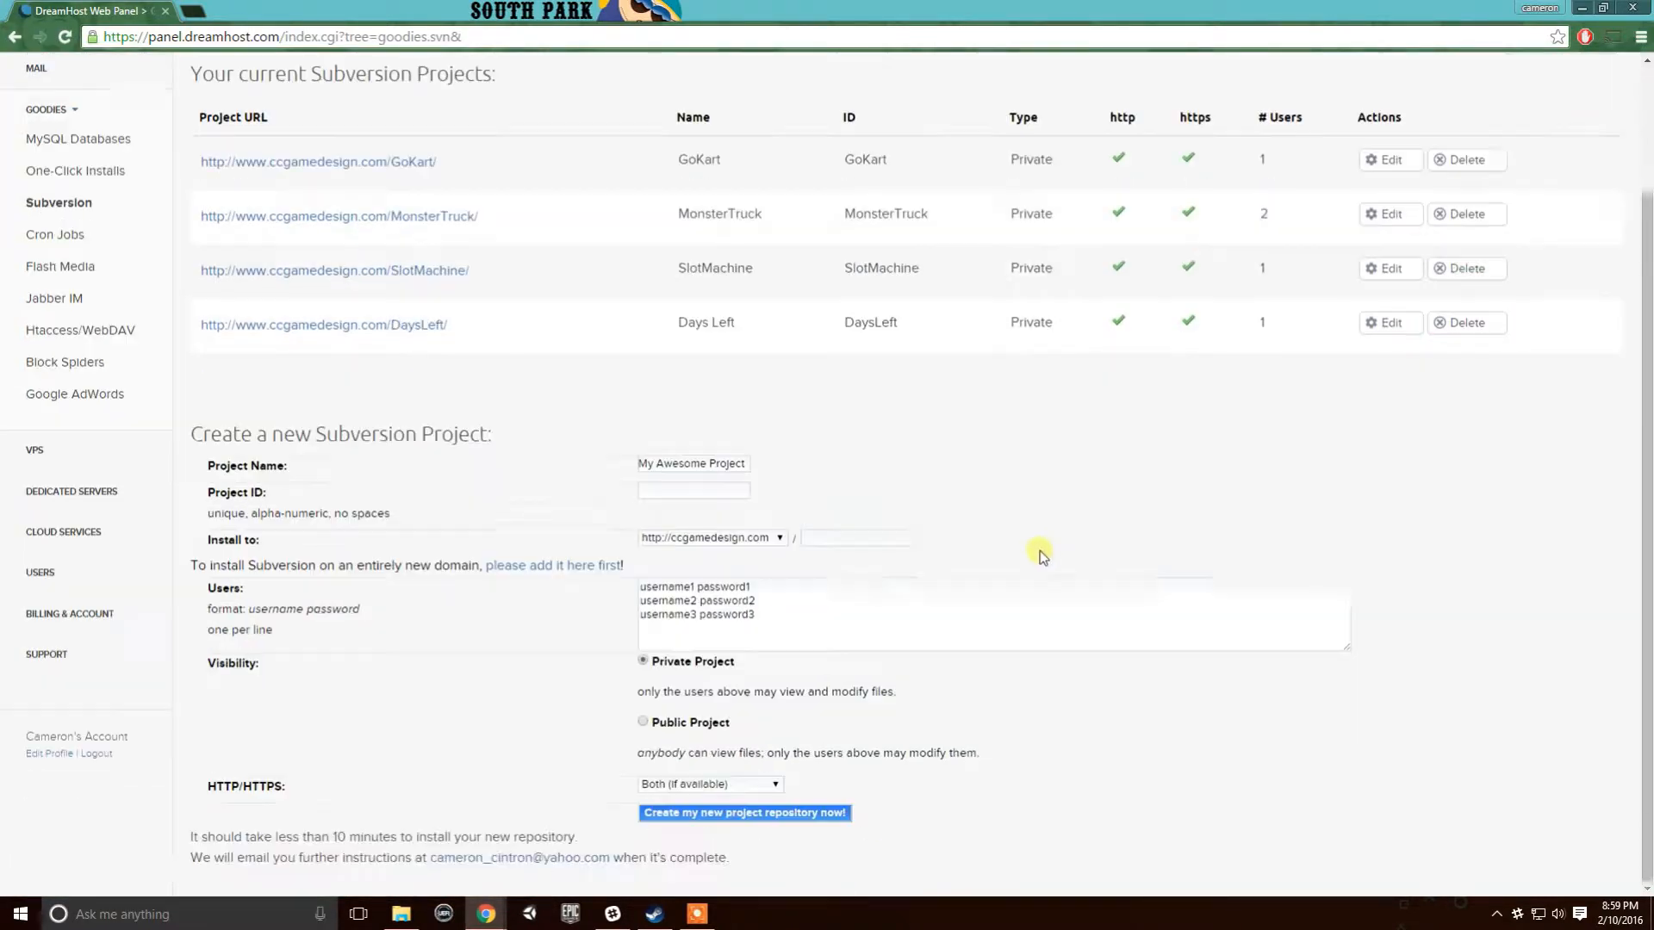
{"action": "scroll", "coordinate": [709, 506], "scroll_direction": "up", "scroll_amount": 1}
{"action": "scroll", "coordinate": [764, 491], "scroll_direction": "down", "scroll_amount": 1}
{"action": "left_click", "coordinate": [677, 466]}
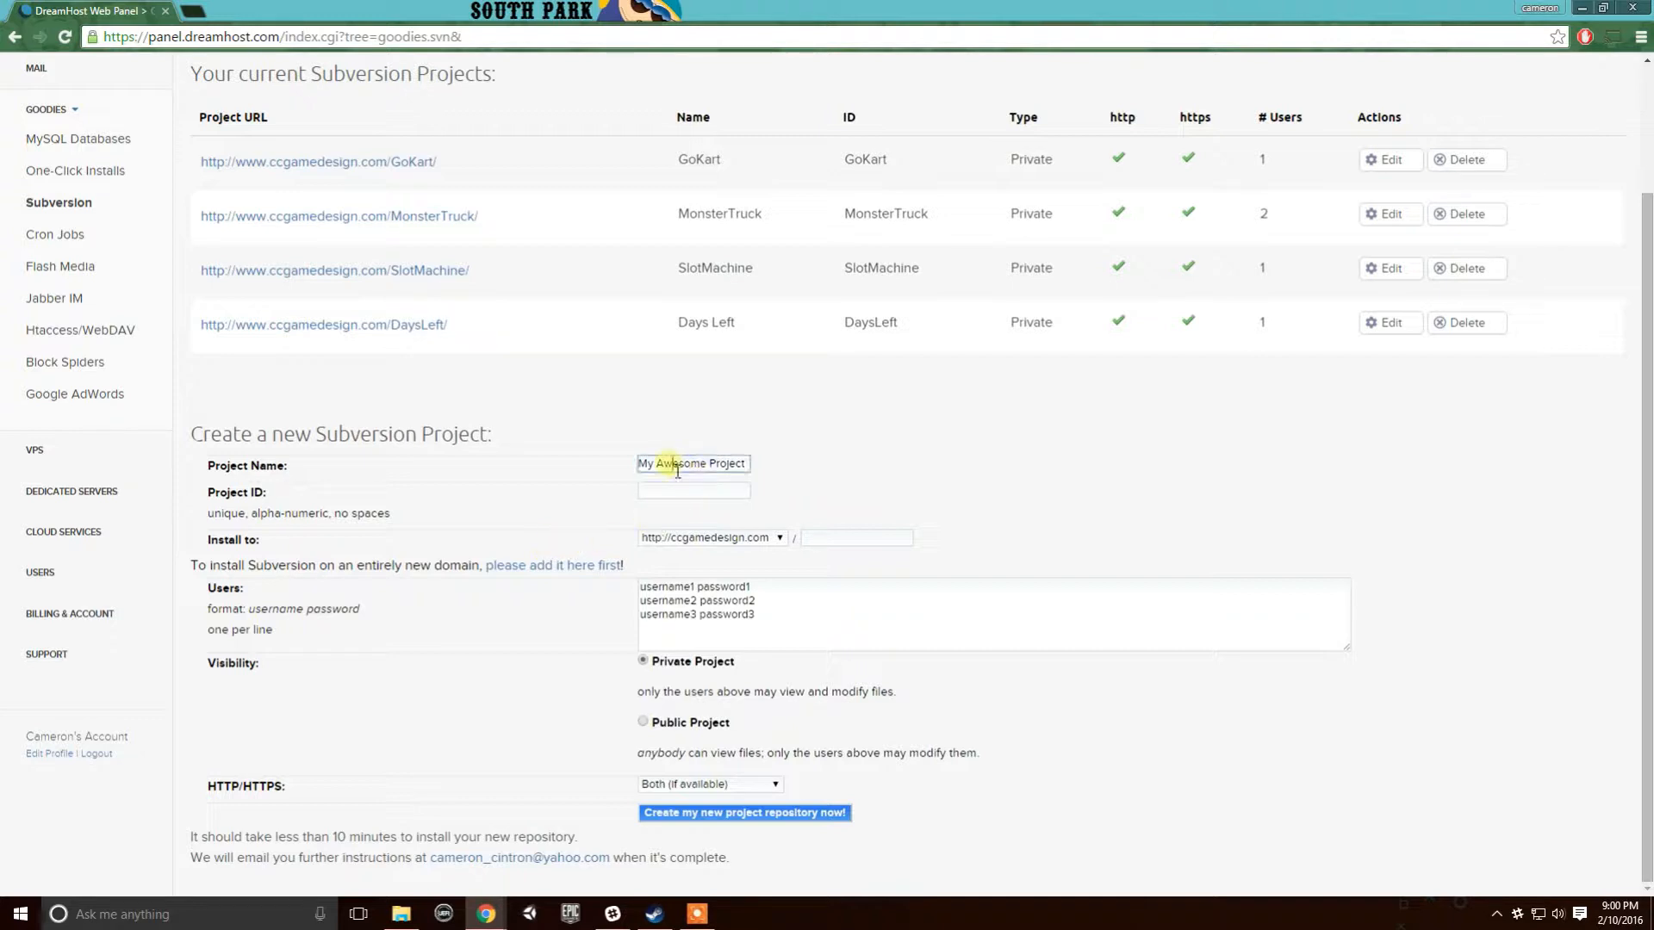
{"action": "left_click_drag", "start_coordinate": [639, 465], "coordinate": [741, 463]}
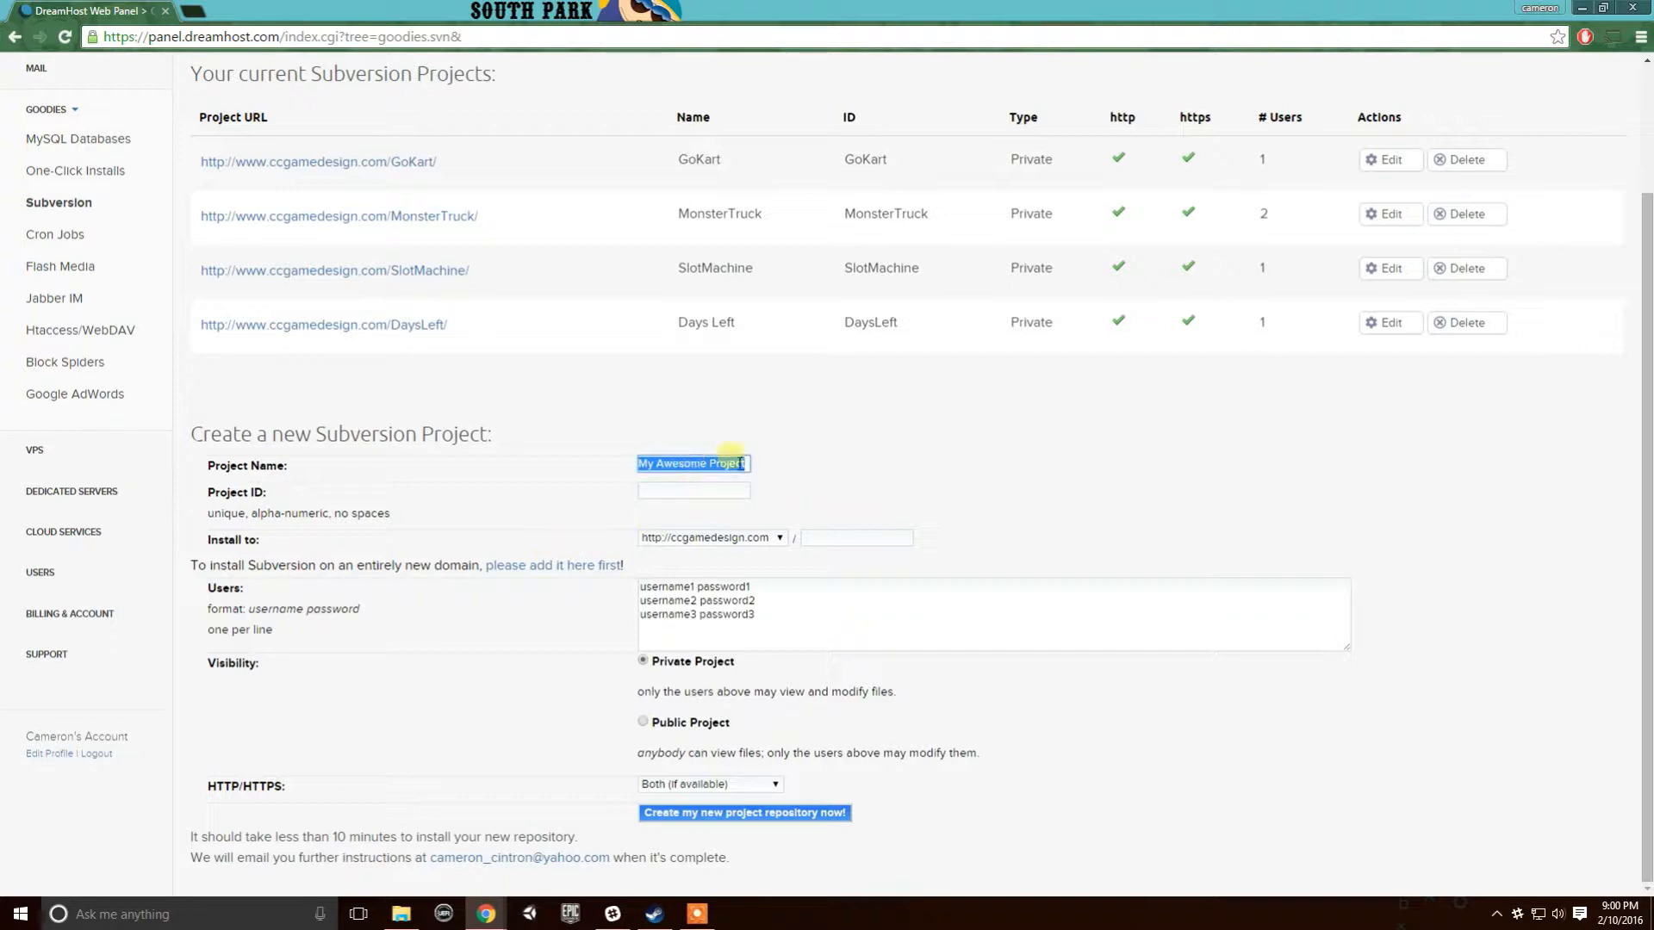
{"action": "type", "text": "Demonstartion"}
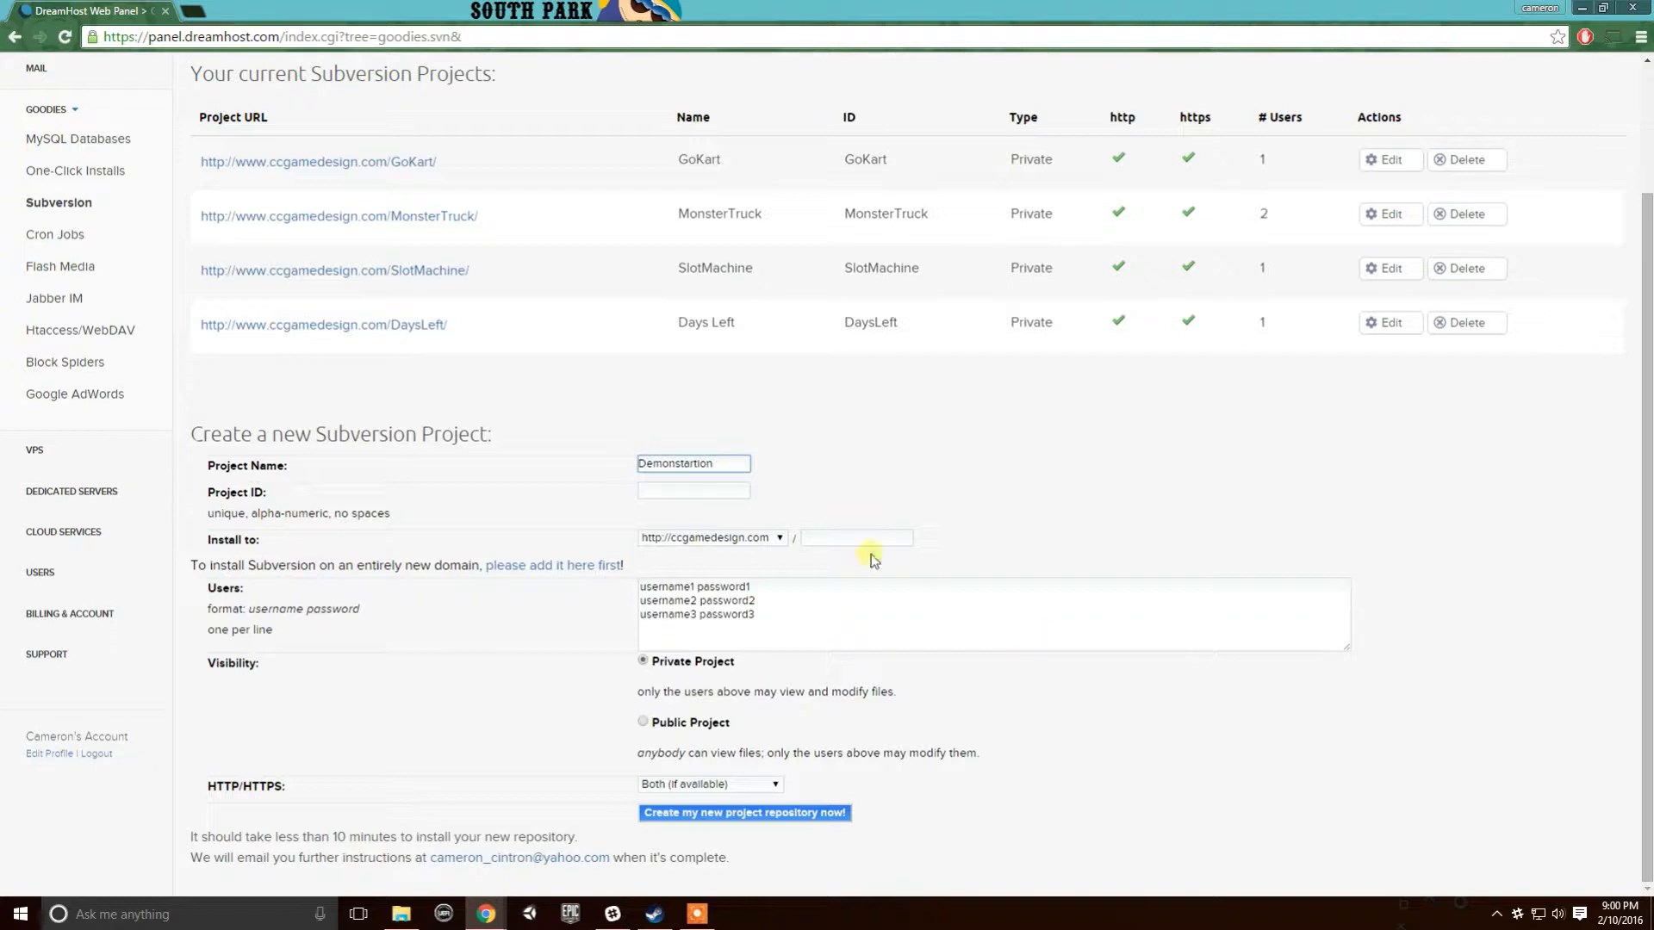
{"action": "left_click", "coordinate": [703, 495]}
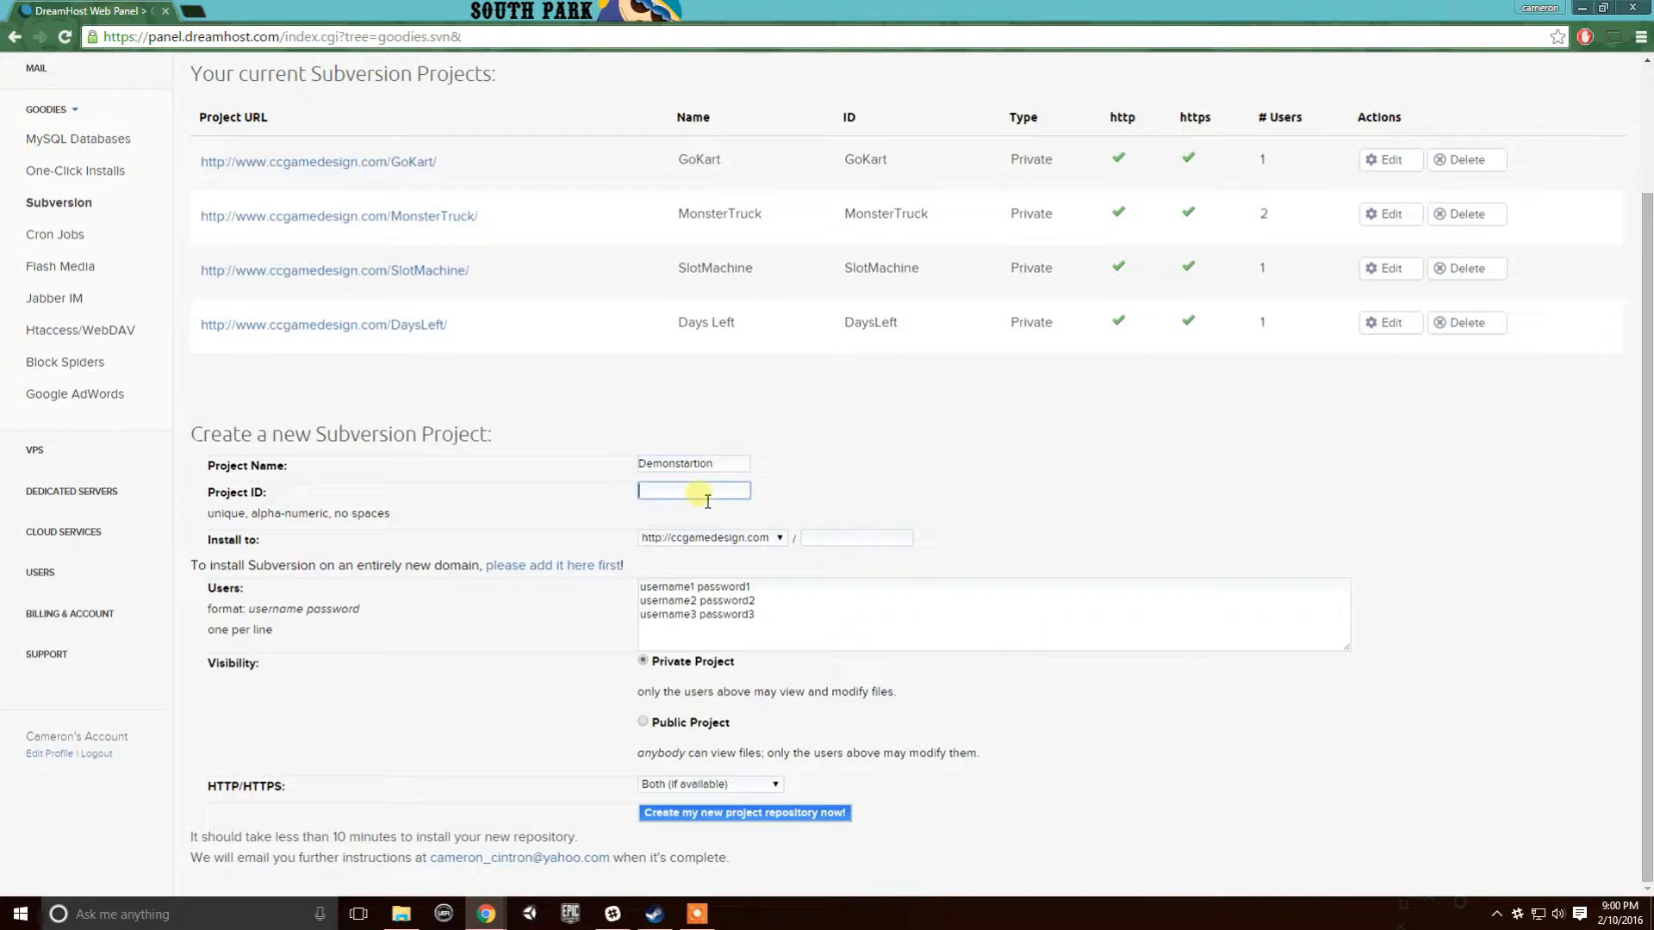
- Set the install path to 'demonstration' and replace the sample users with one user and password
{"action": "left_click", "coordinate": [856, 538]}
{"action": "type", "text": "demonstration"}
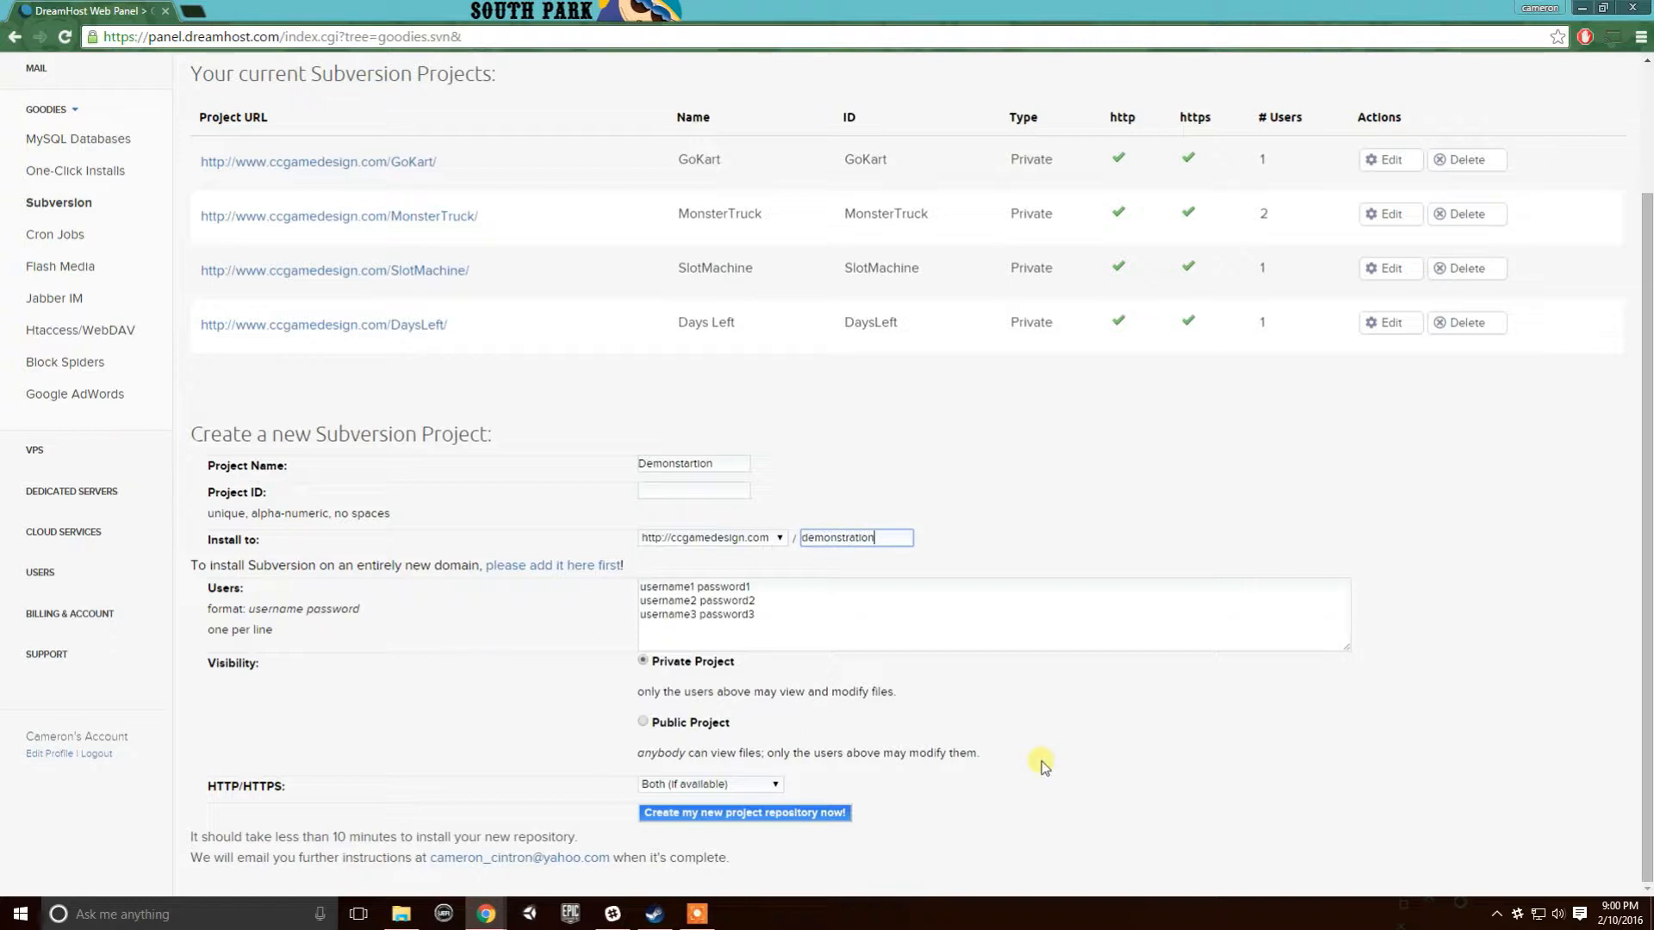
{"action": "left_click_drag", "start_coordinate": [786, 616], "coordinate": [638, 594]}
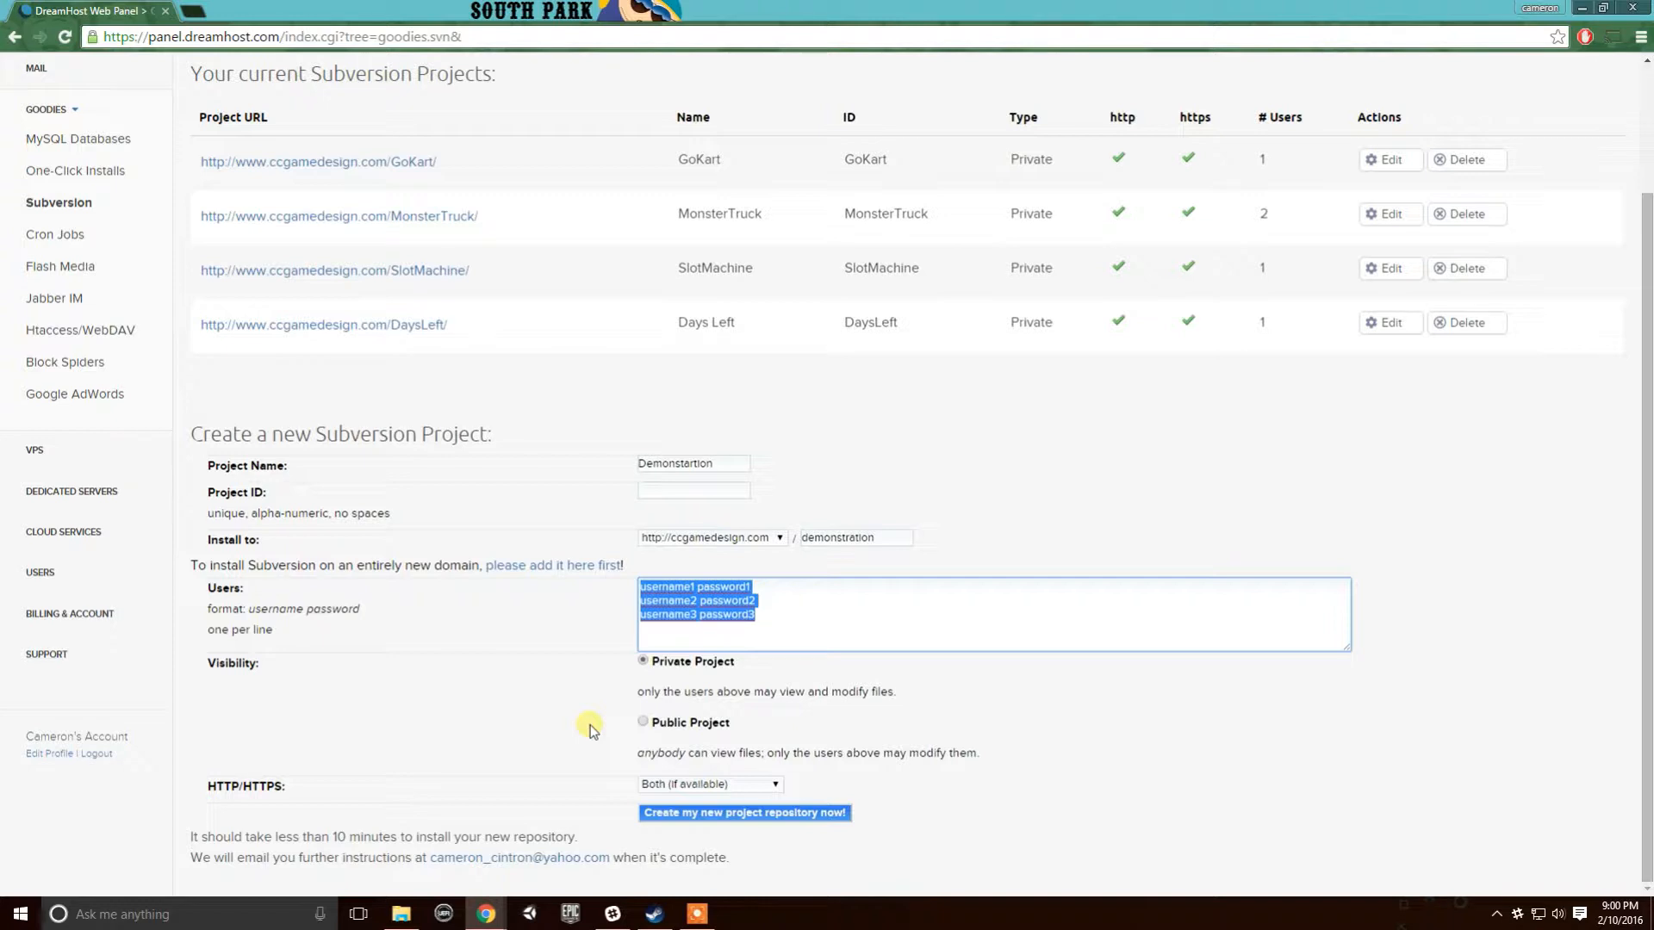
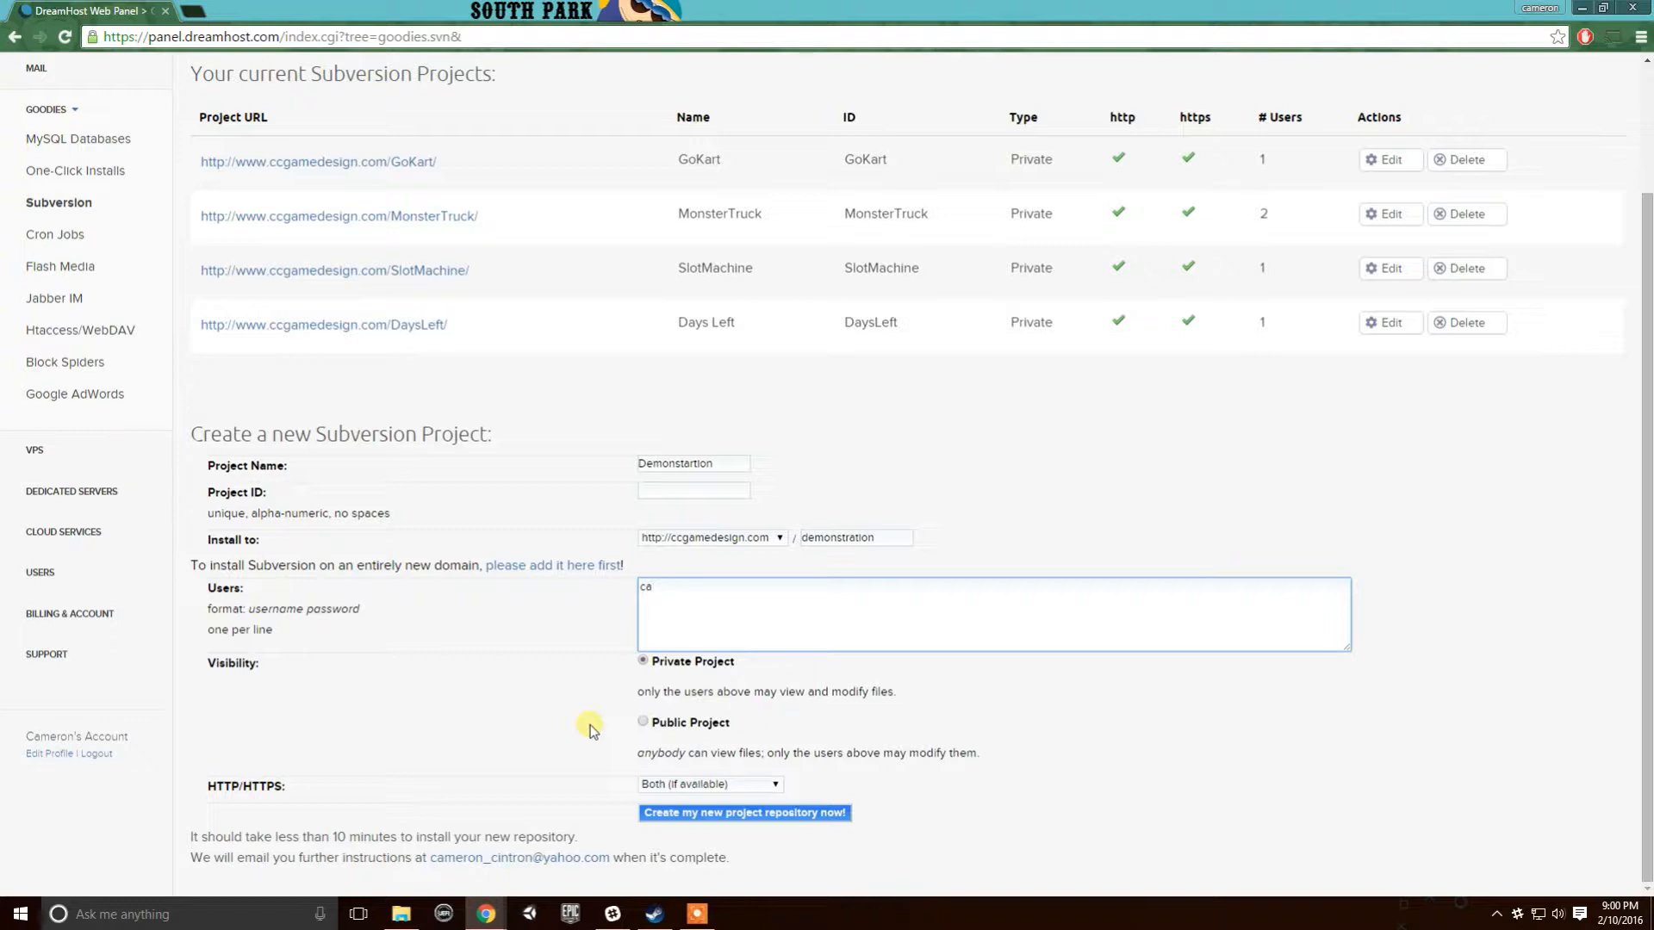
{"action": "key", "text": "BackSpace"}
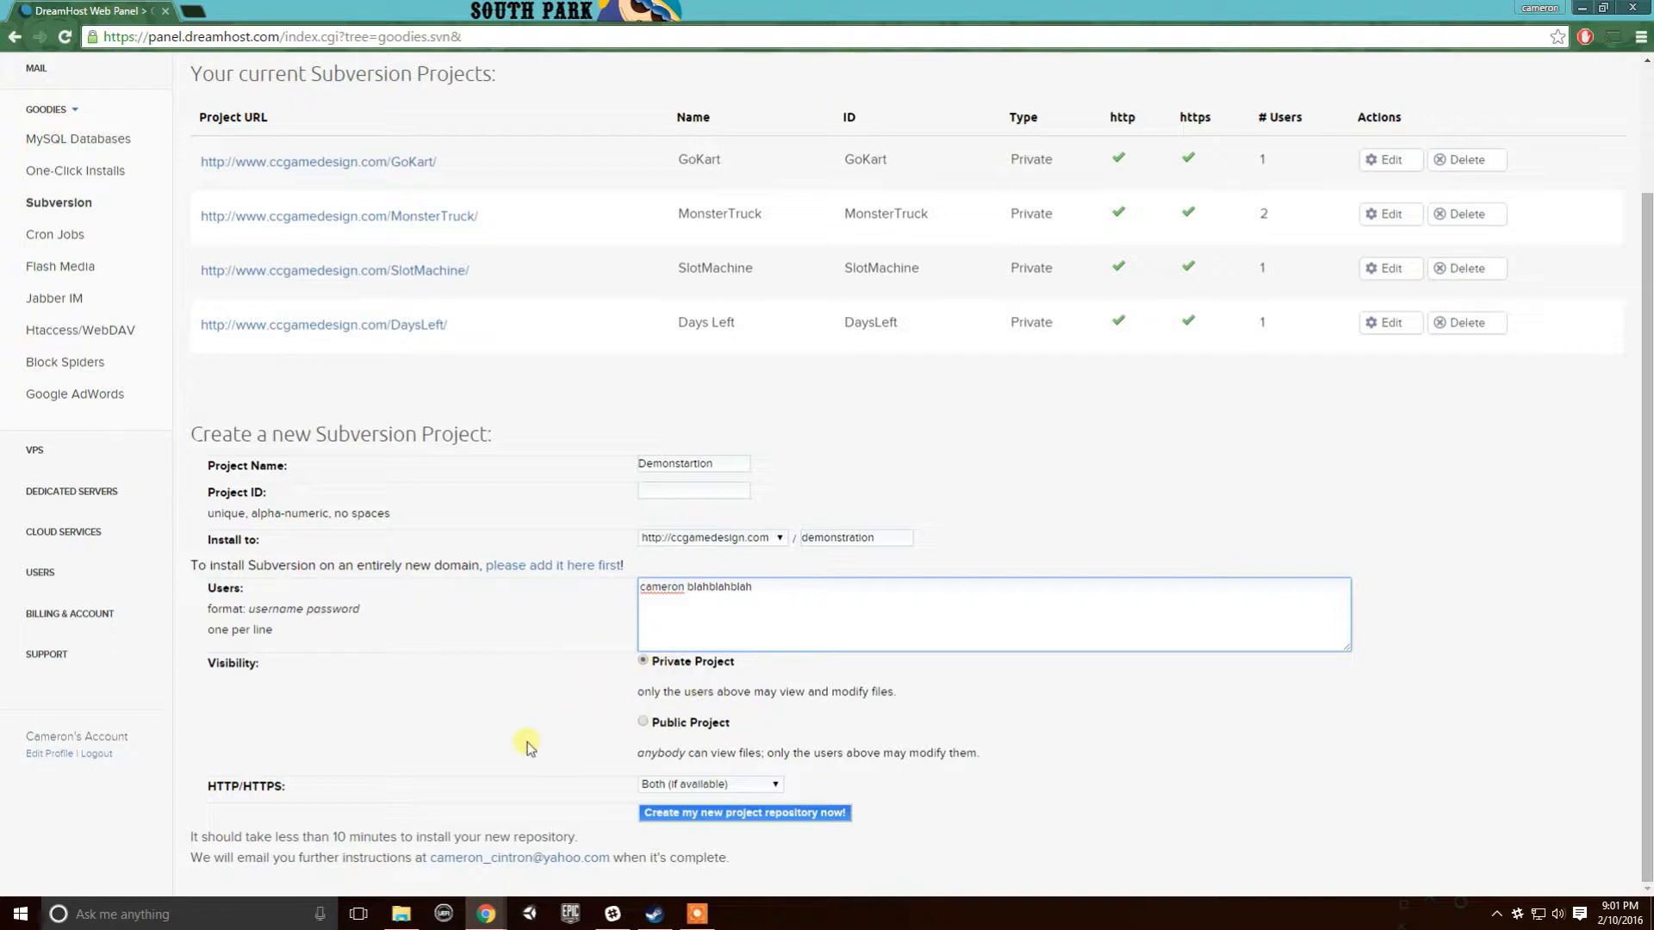
- Keep HTTP/HTTPS set to Both and submit the new project
{"action": "left_click", "coordinate": [758, 783]}
{"action": "left_click", "coordinate": [781, 790]}
{"action": "left_click", "coordinate": [917, 786]}
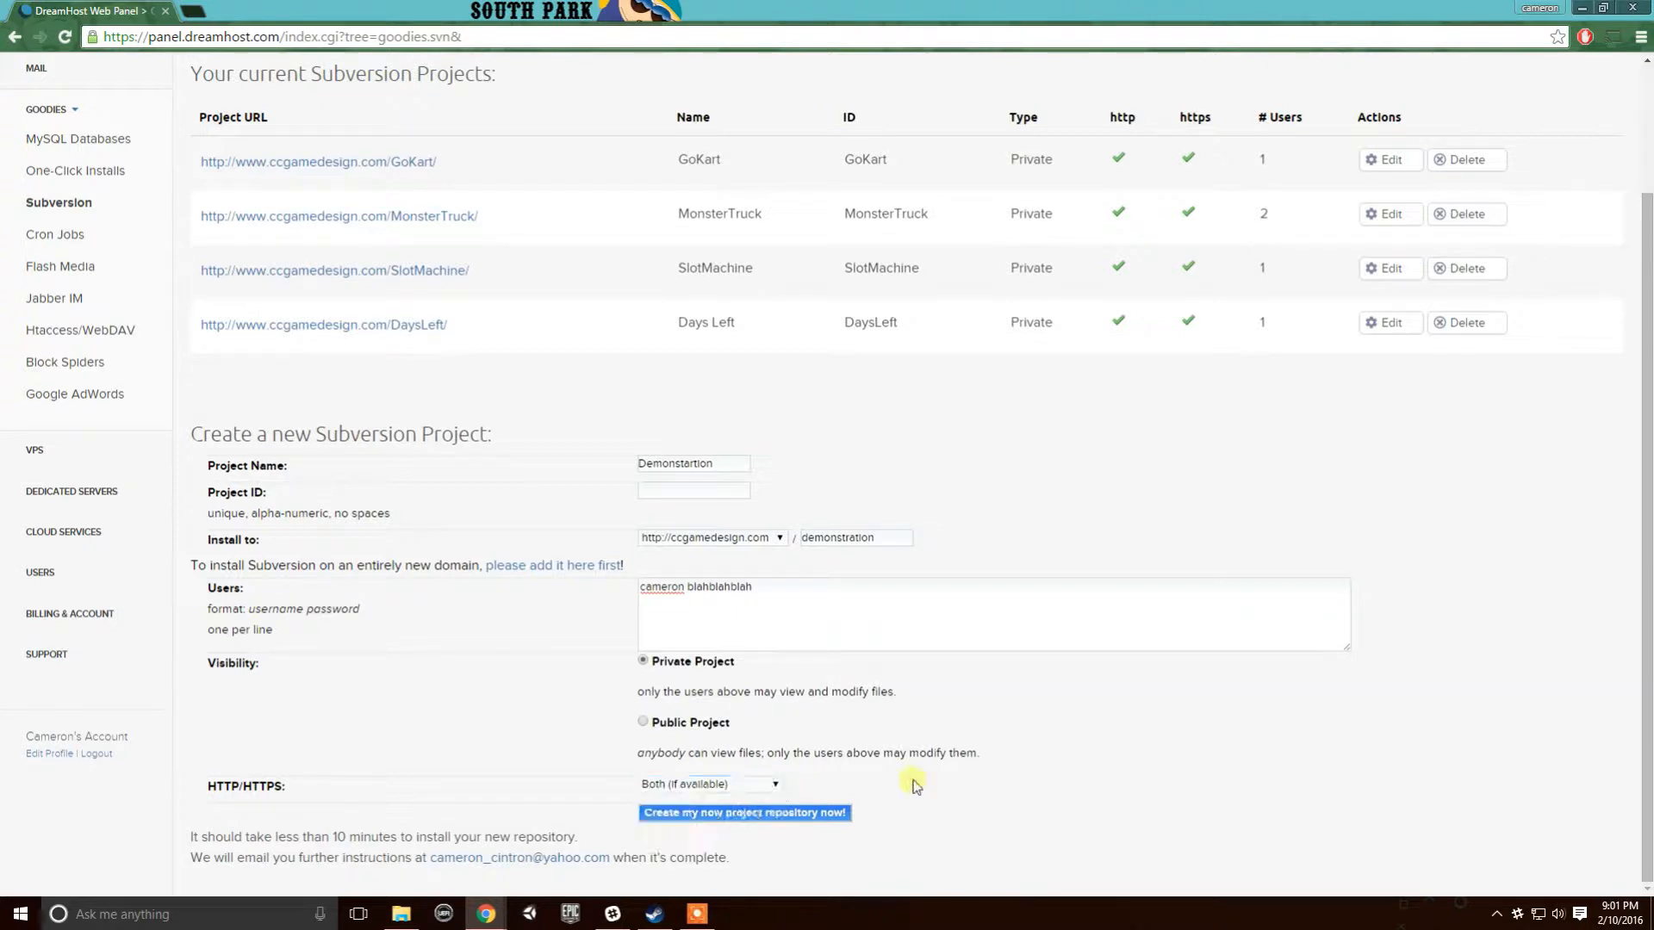
{"action": "left_click", "coordinate": [775, 814]}
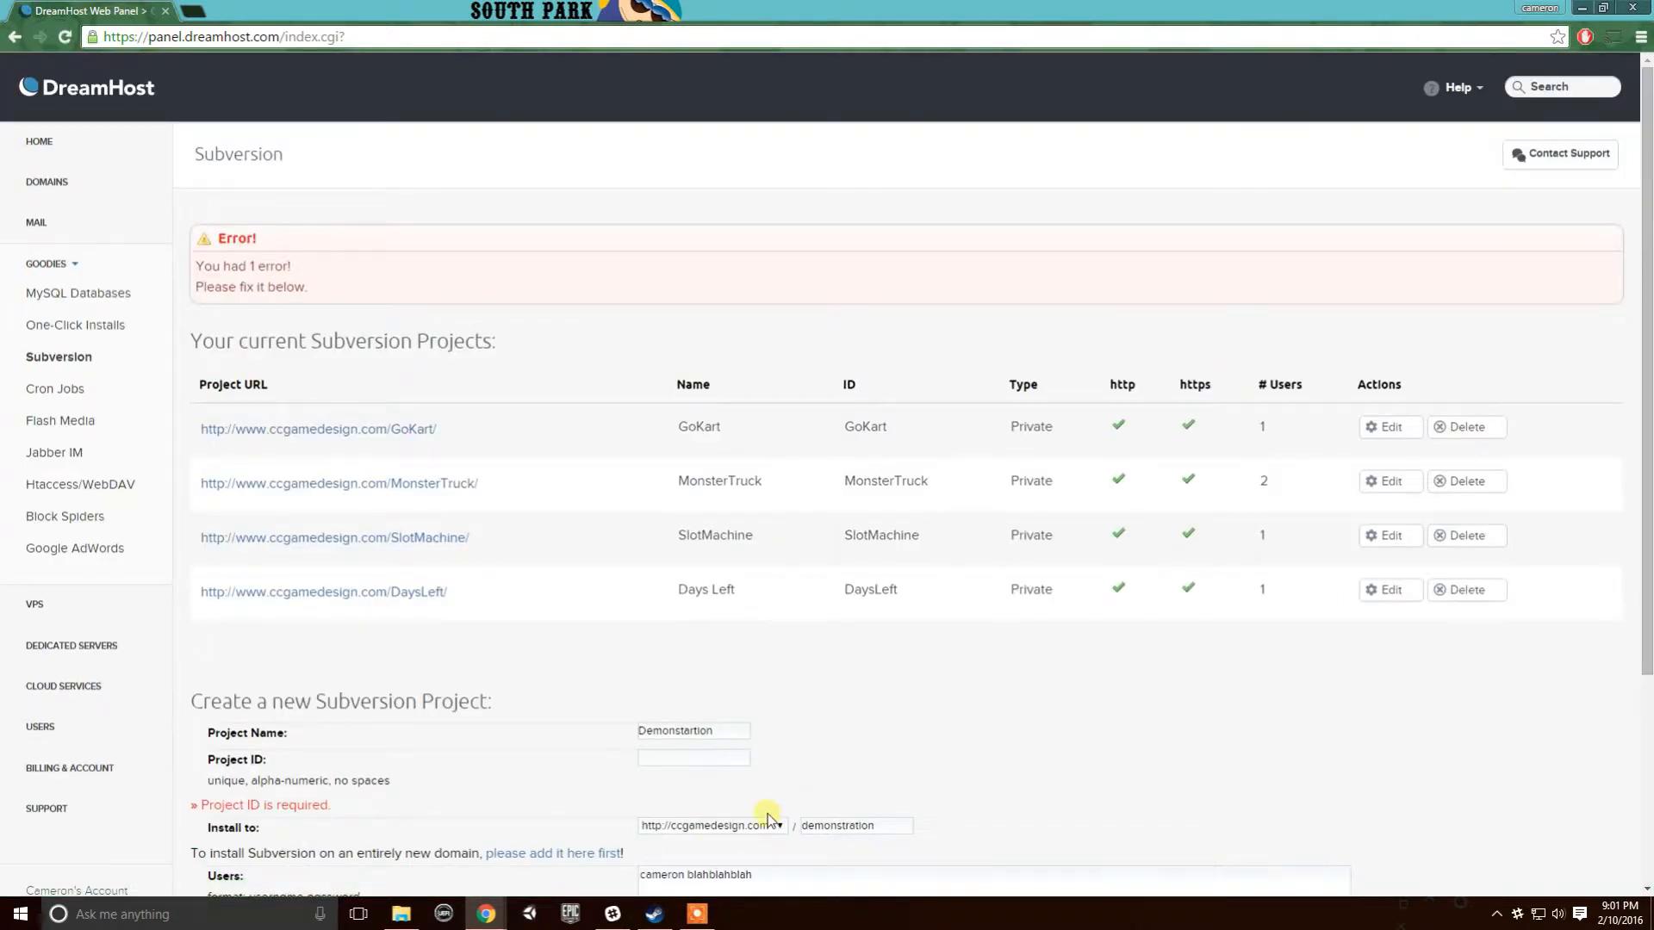
- Paste 'Demonstartion' into the required Project ID field and create the repository
{"action": "scroll", "coordinate": [767, 816], "scroll_direction": "down", "scroll_amount": 3}
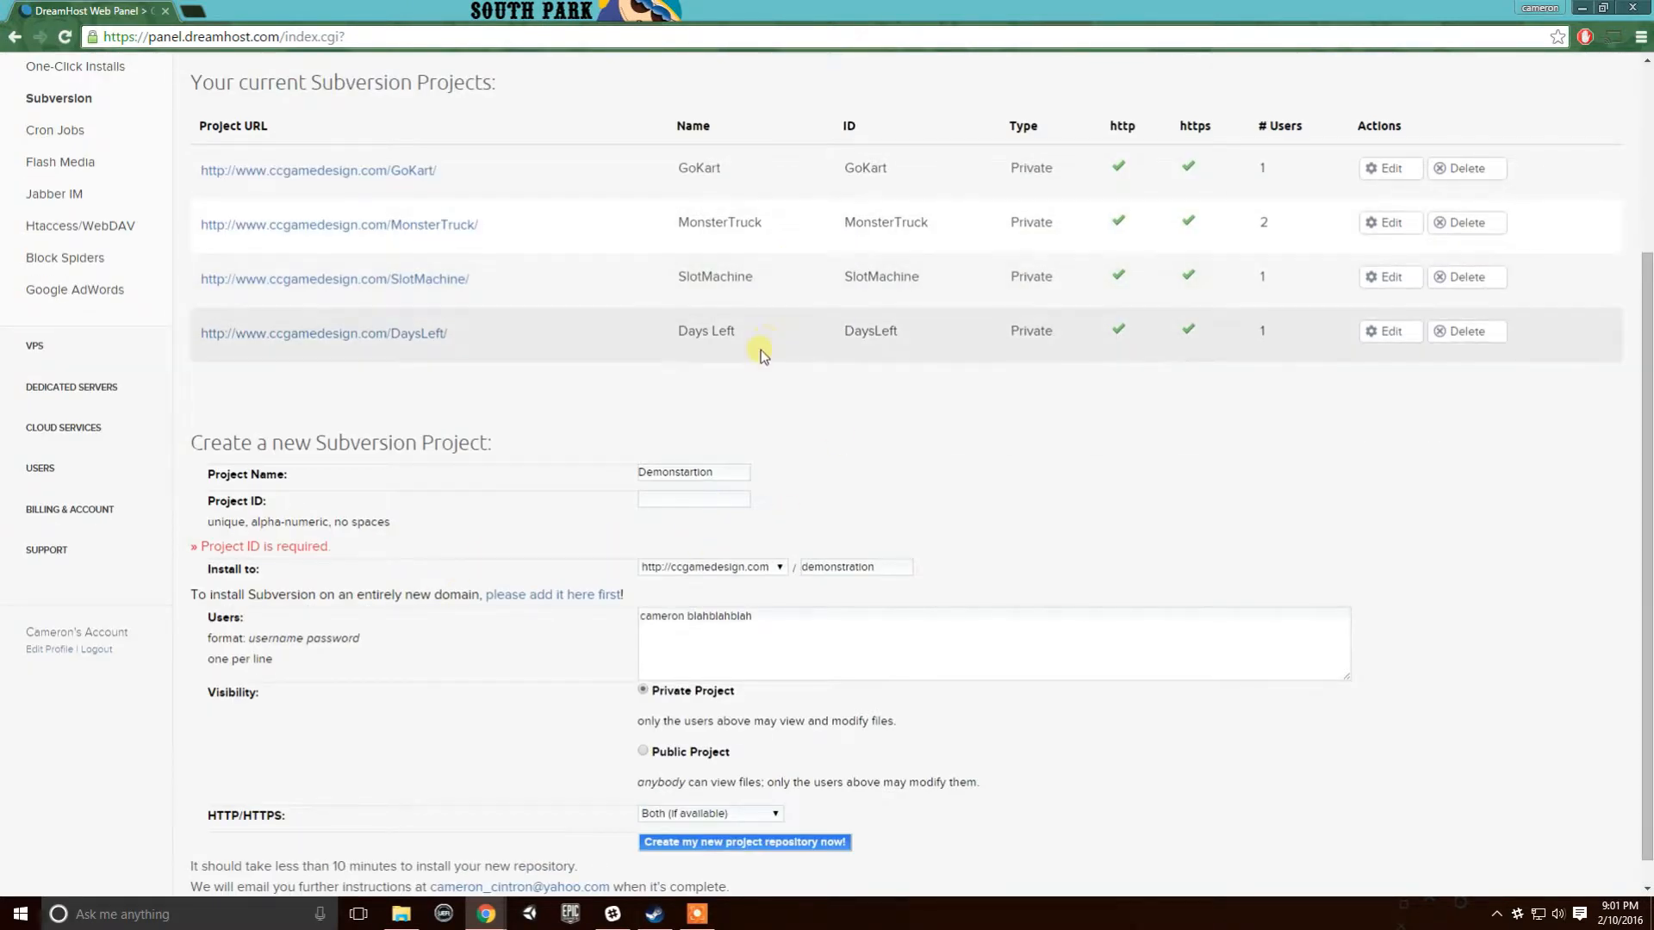
{"action": "left_click", "coordinate": [684, 476]}
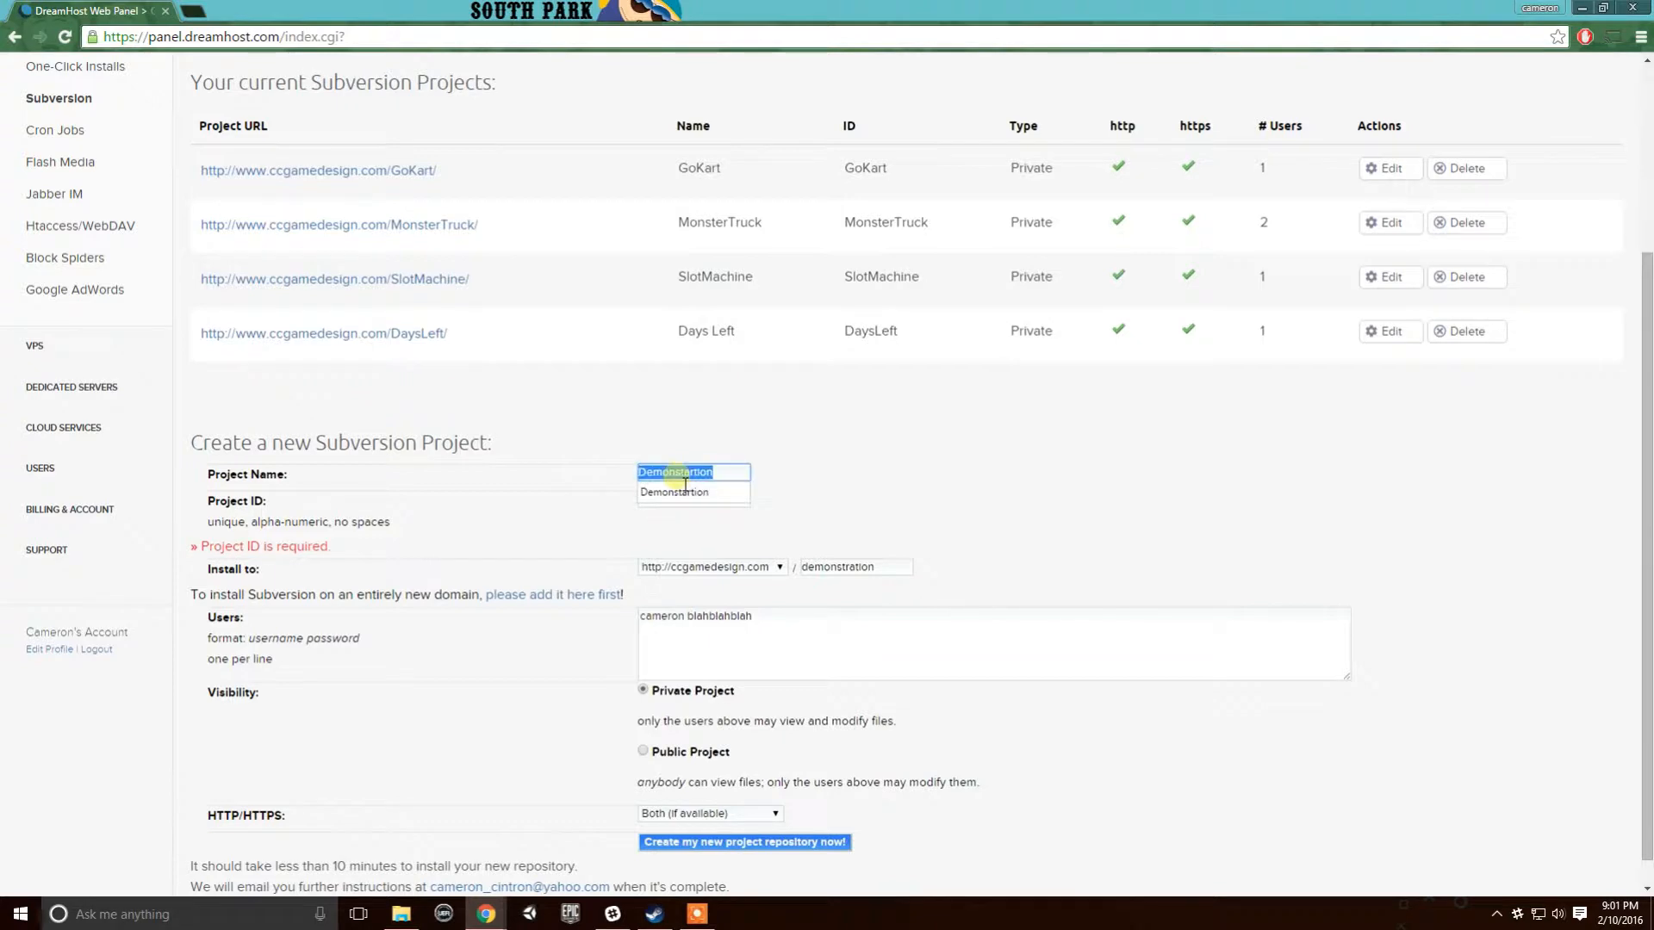
{"action": "left_click", "coordinate": [697, 532]}
{"action": "left_click", "coordinate": [686, 499]}
{"action": "type", "text": "Demonstartion"}
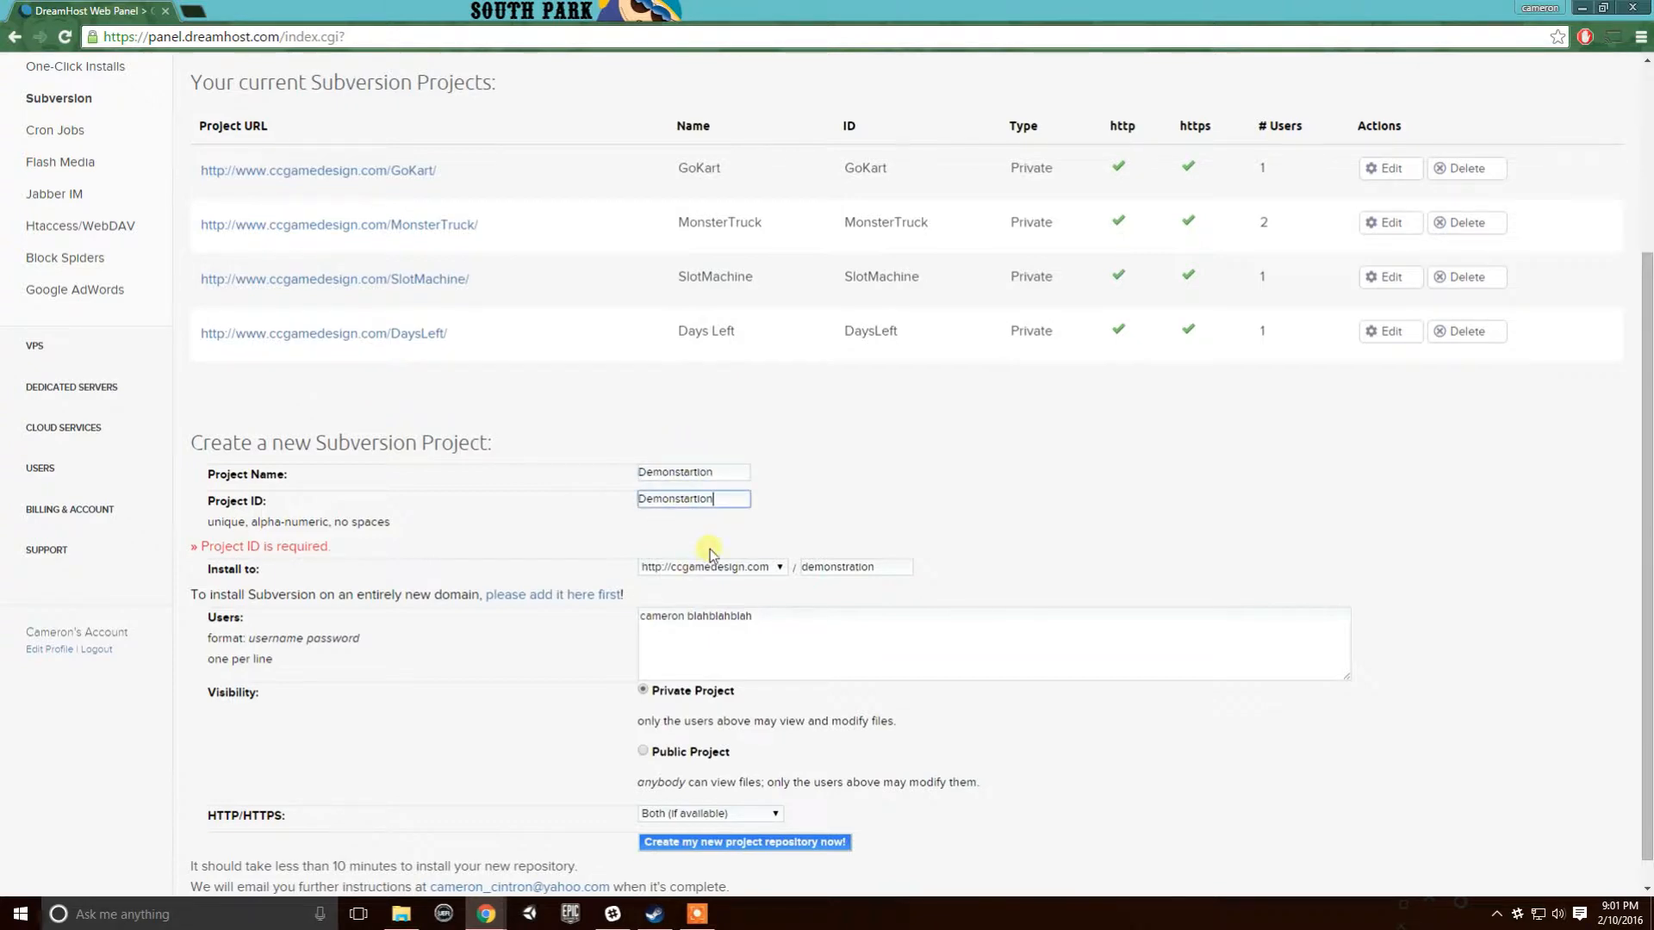
{"action": "scroll", "coordinate": [846, 661], "scroll_direction": "down", "scroll_amount": 1}
{"action": "left_click", "coordinate": [702, 814]}
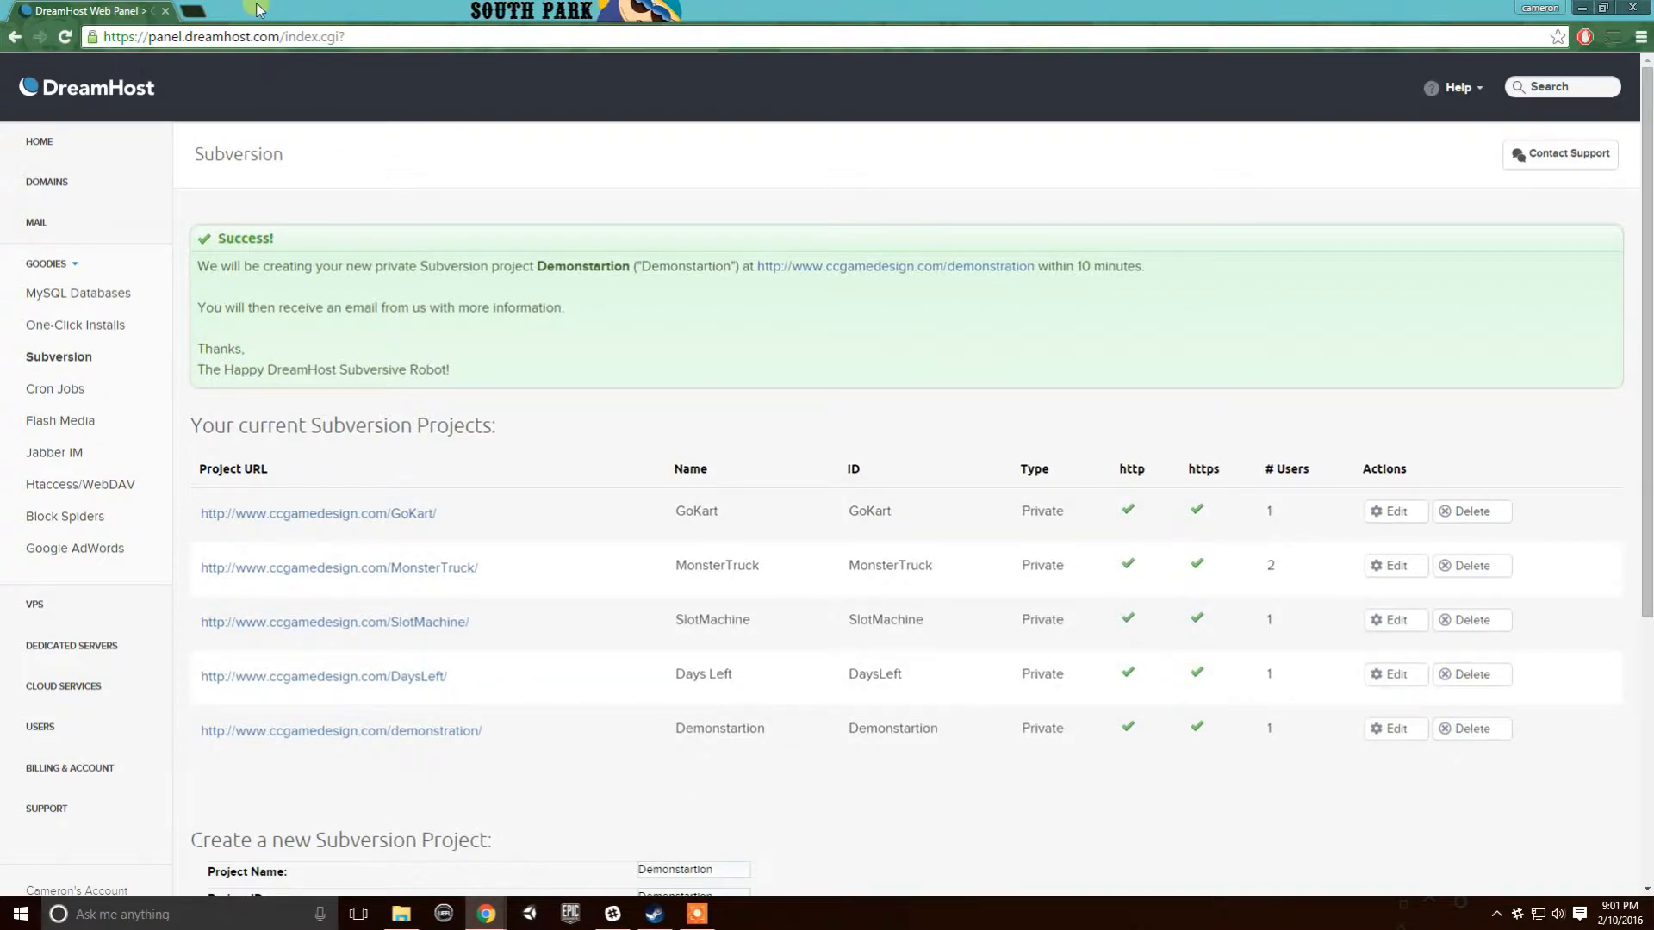
- In a new tab, search Google for 'tortoise svn' and open the TortoiseSVN home page
{"action": "left_click", "coordinate": [197, 12]}
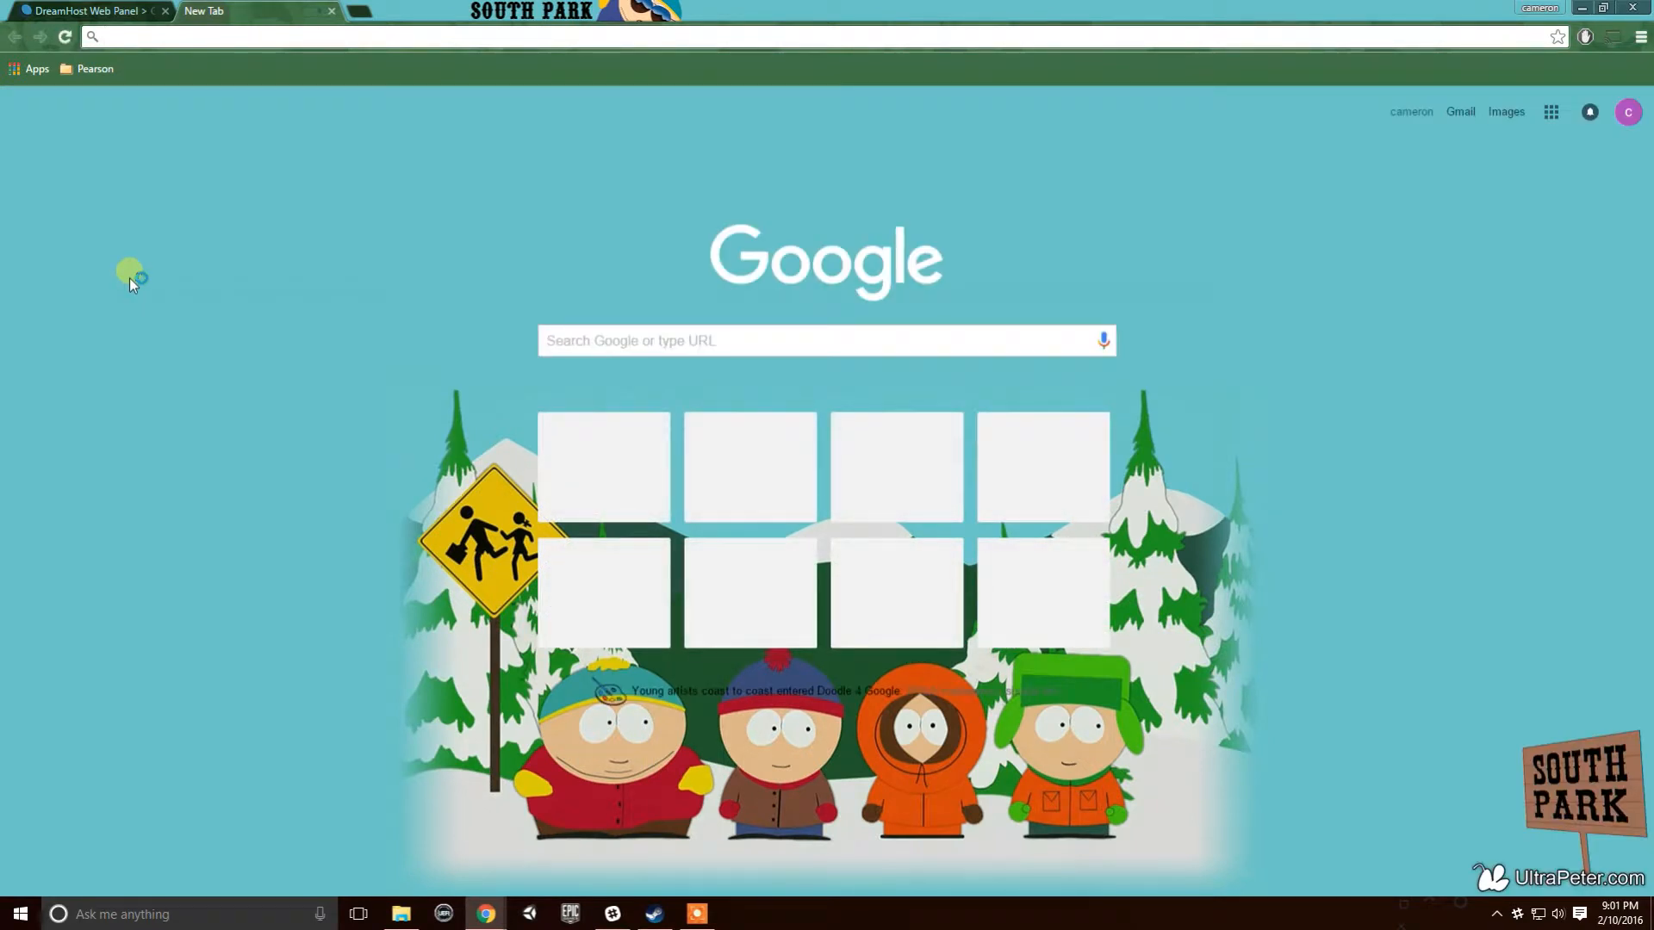
{"action": "type", "text": "tortoise svn"}
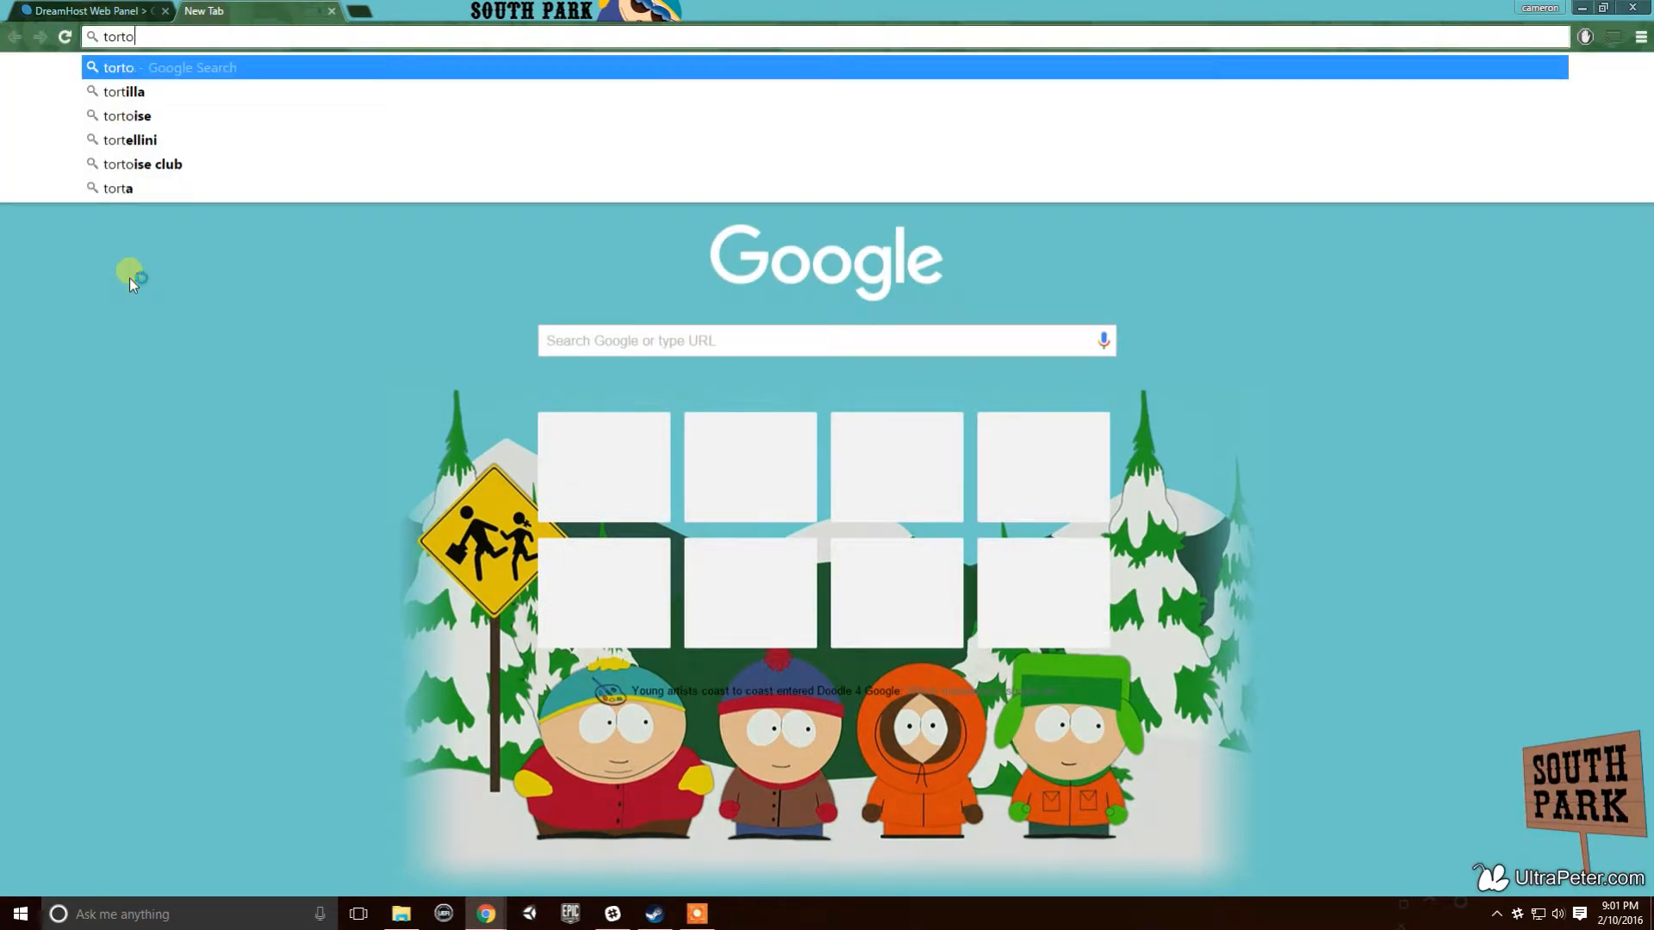
{"action": "key", "text": "Return"}
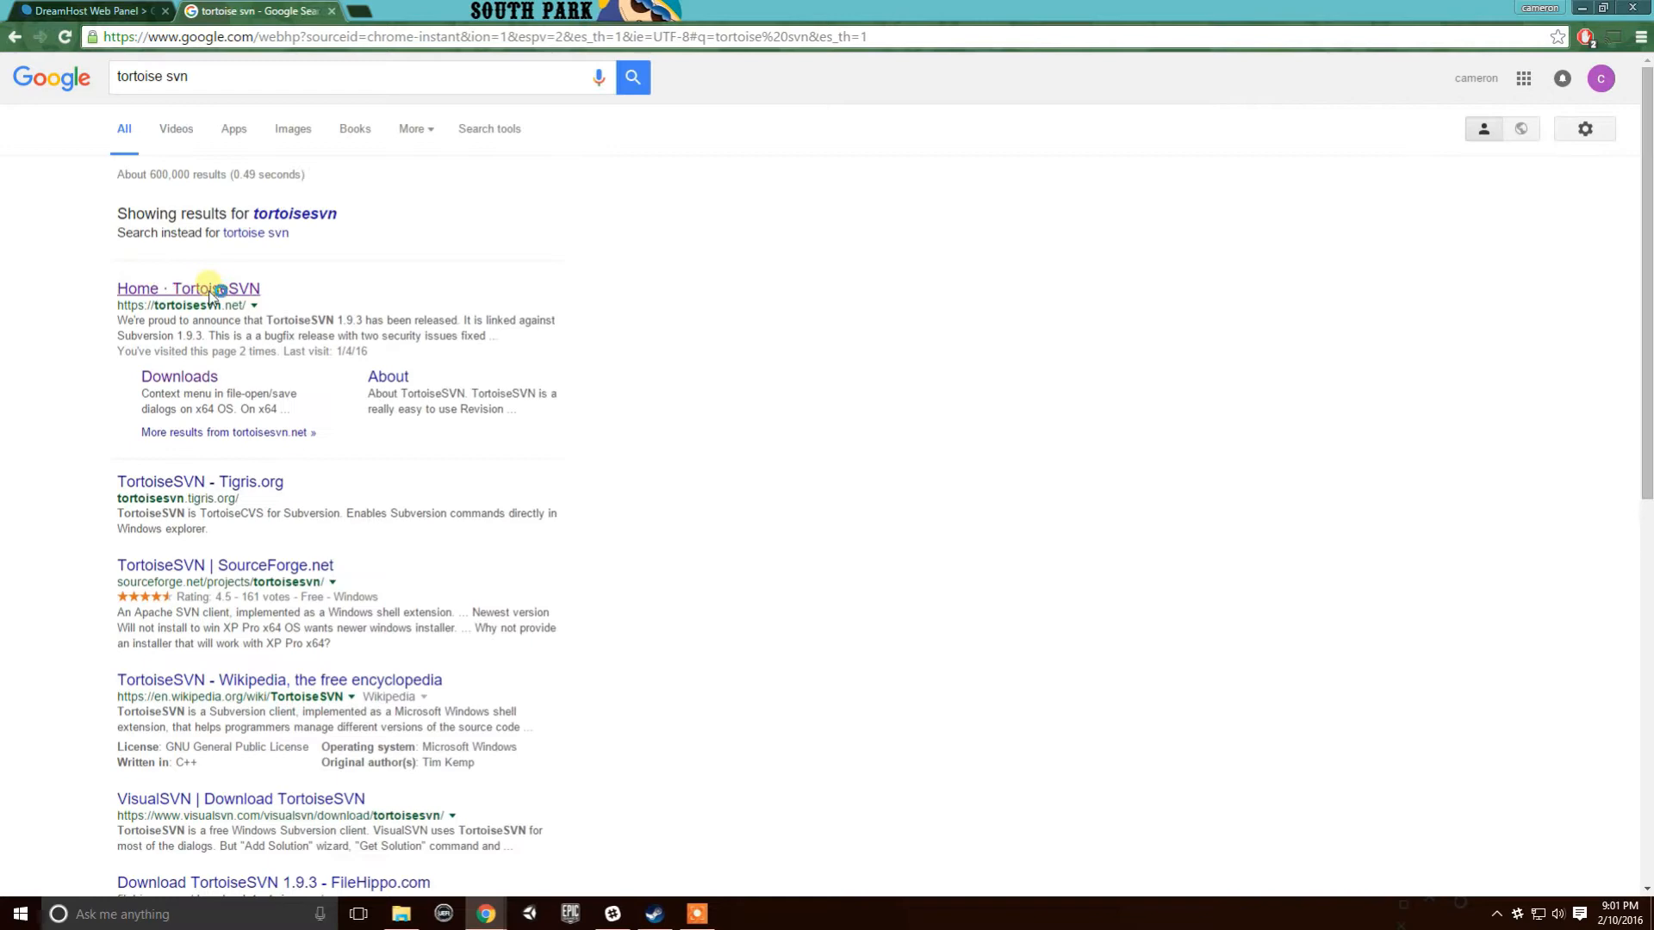
{"action": "left_click", "coordinate": [199, 298]}
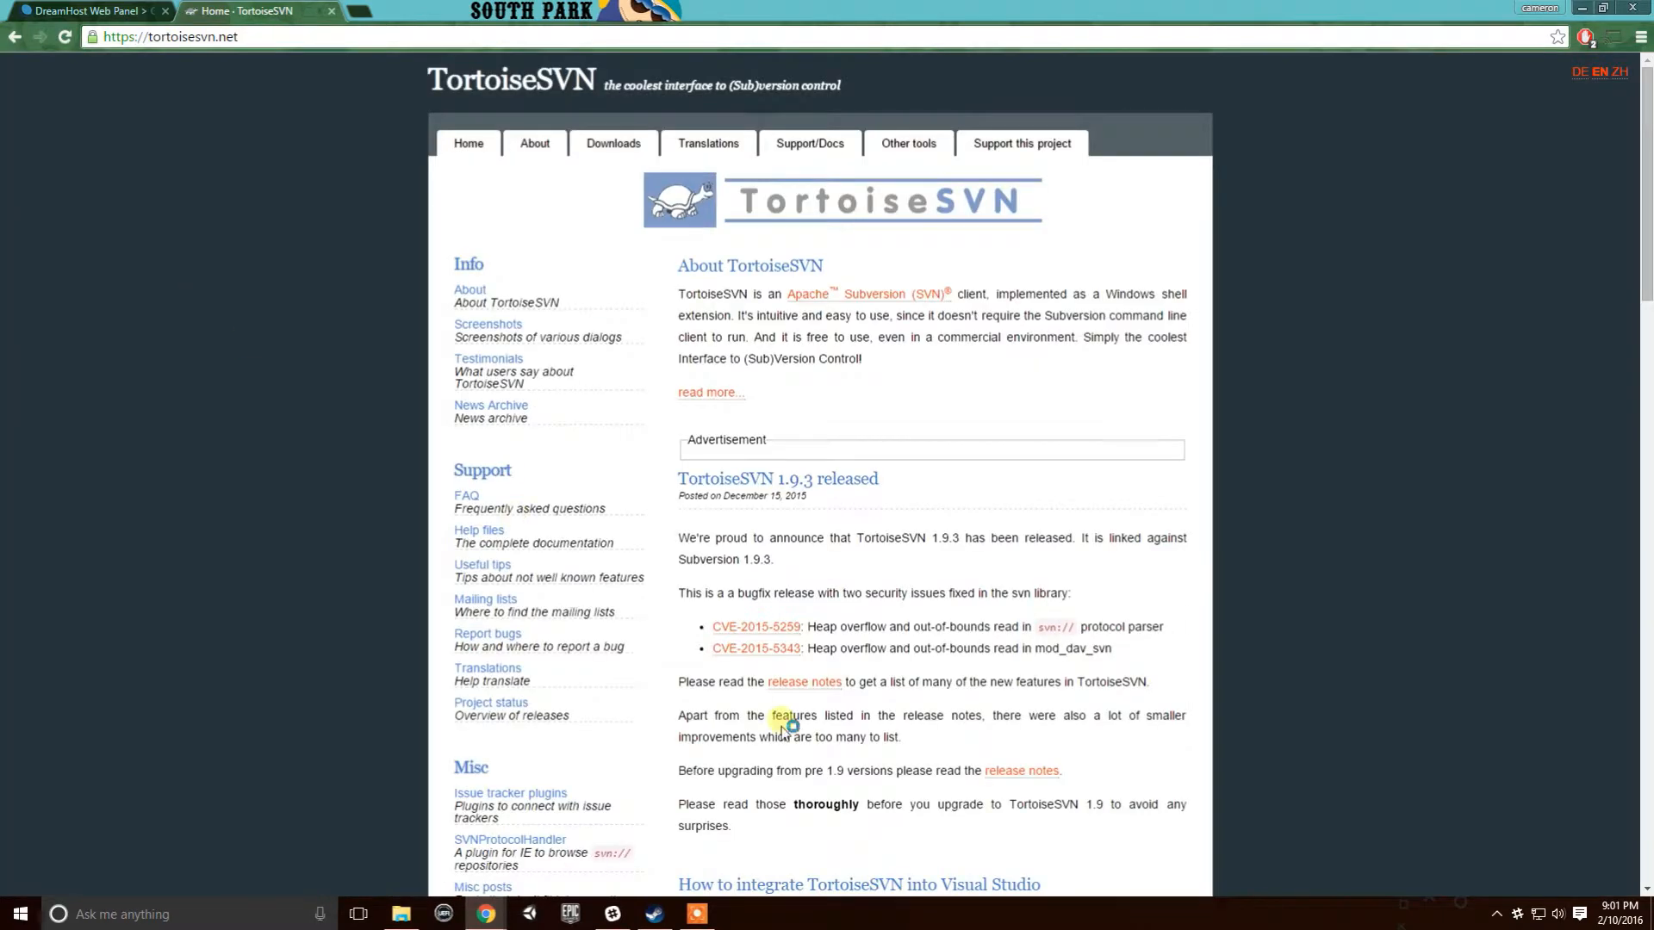
{"action": "scroll", "coordinate": [627, 523], "scroll_direction": "down", "scroll_amount": 1}
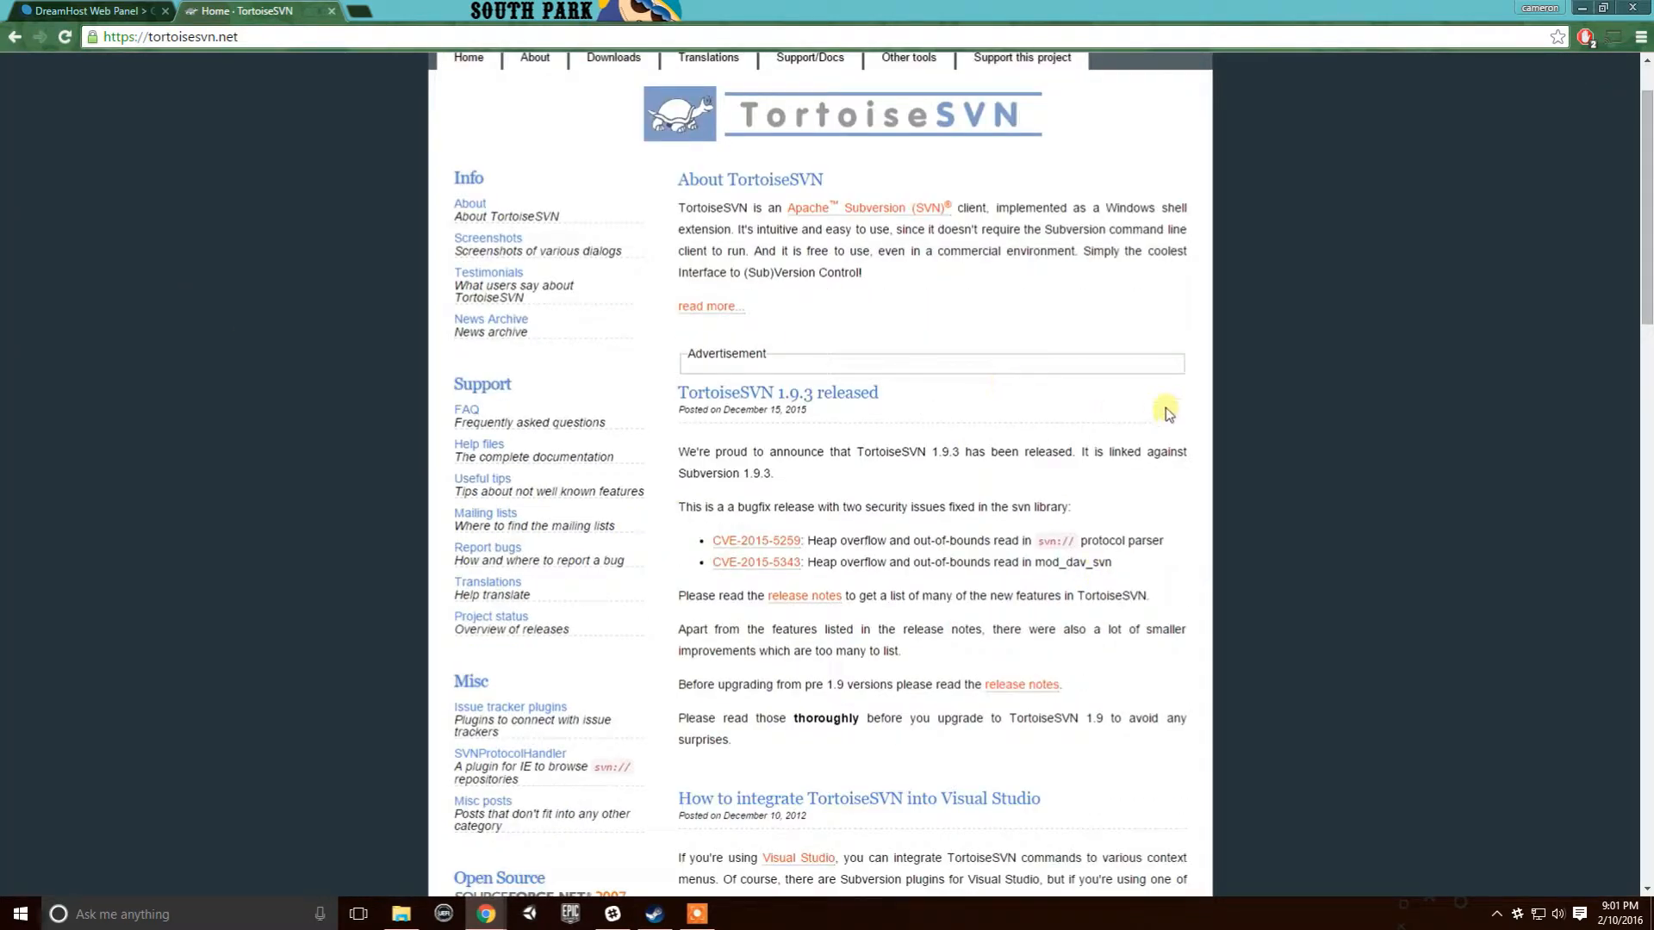
{"action": "scroll", "coordinate": [1118, 406], "scroll_direction": "down", "scroll_amount": 5}
{"action": "scroll", "coordinate": [1115, 407], "scroll_direction": "down", "scroll_amount": 9}
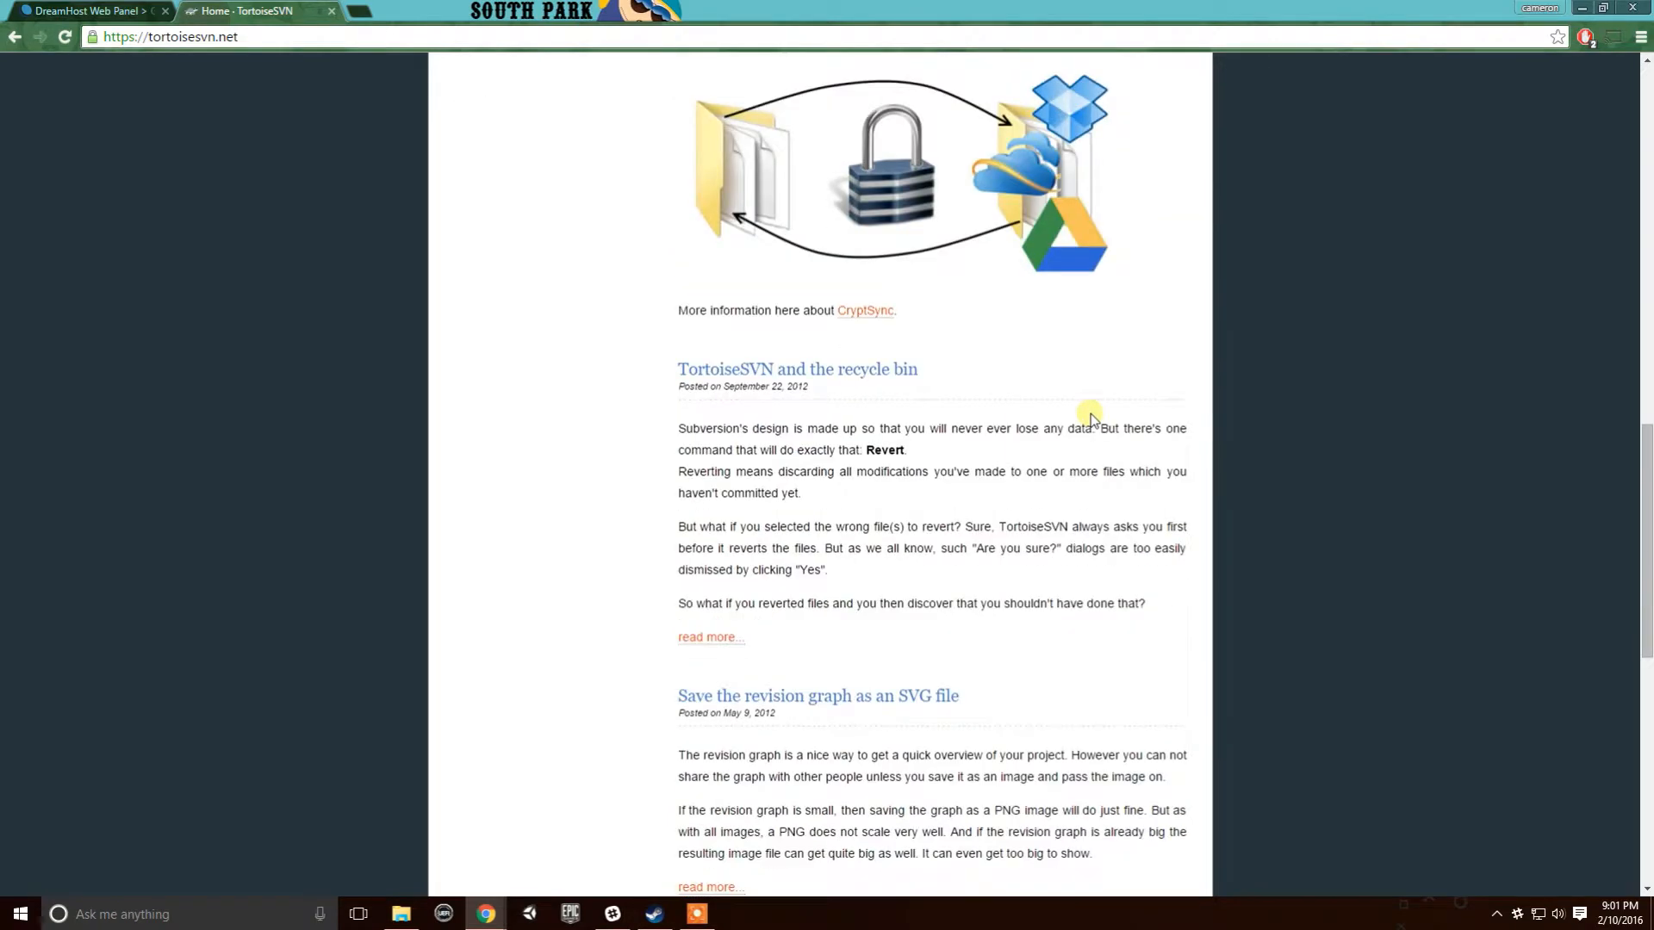
{"action": "scroll", "coordinate": [1090, 405], "scroll_direction": "up", "scroll_amount": 15}
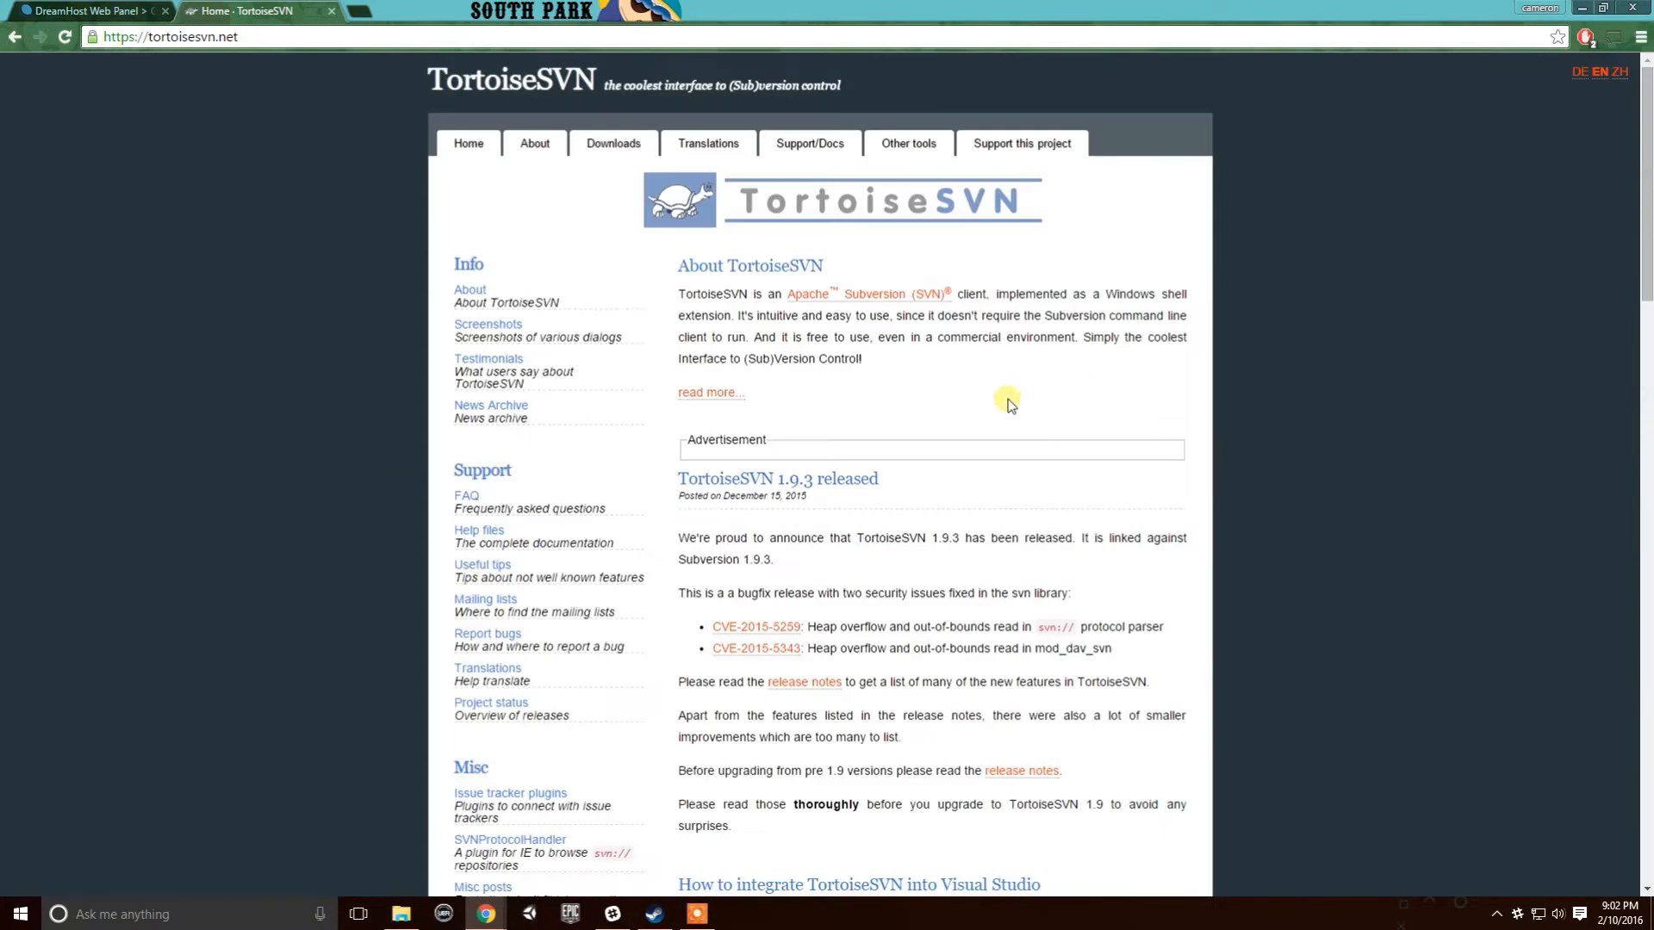
- Open the Downloads page and highlight the 32-bit and 64-bit 1.9.3 installers
{"action": "left_click", "coordinate": [634, 144]}
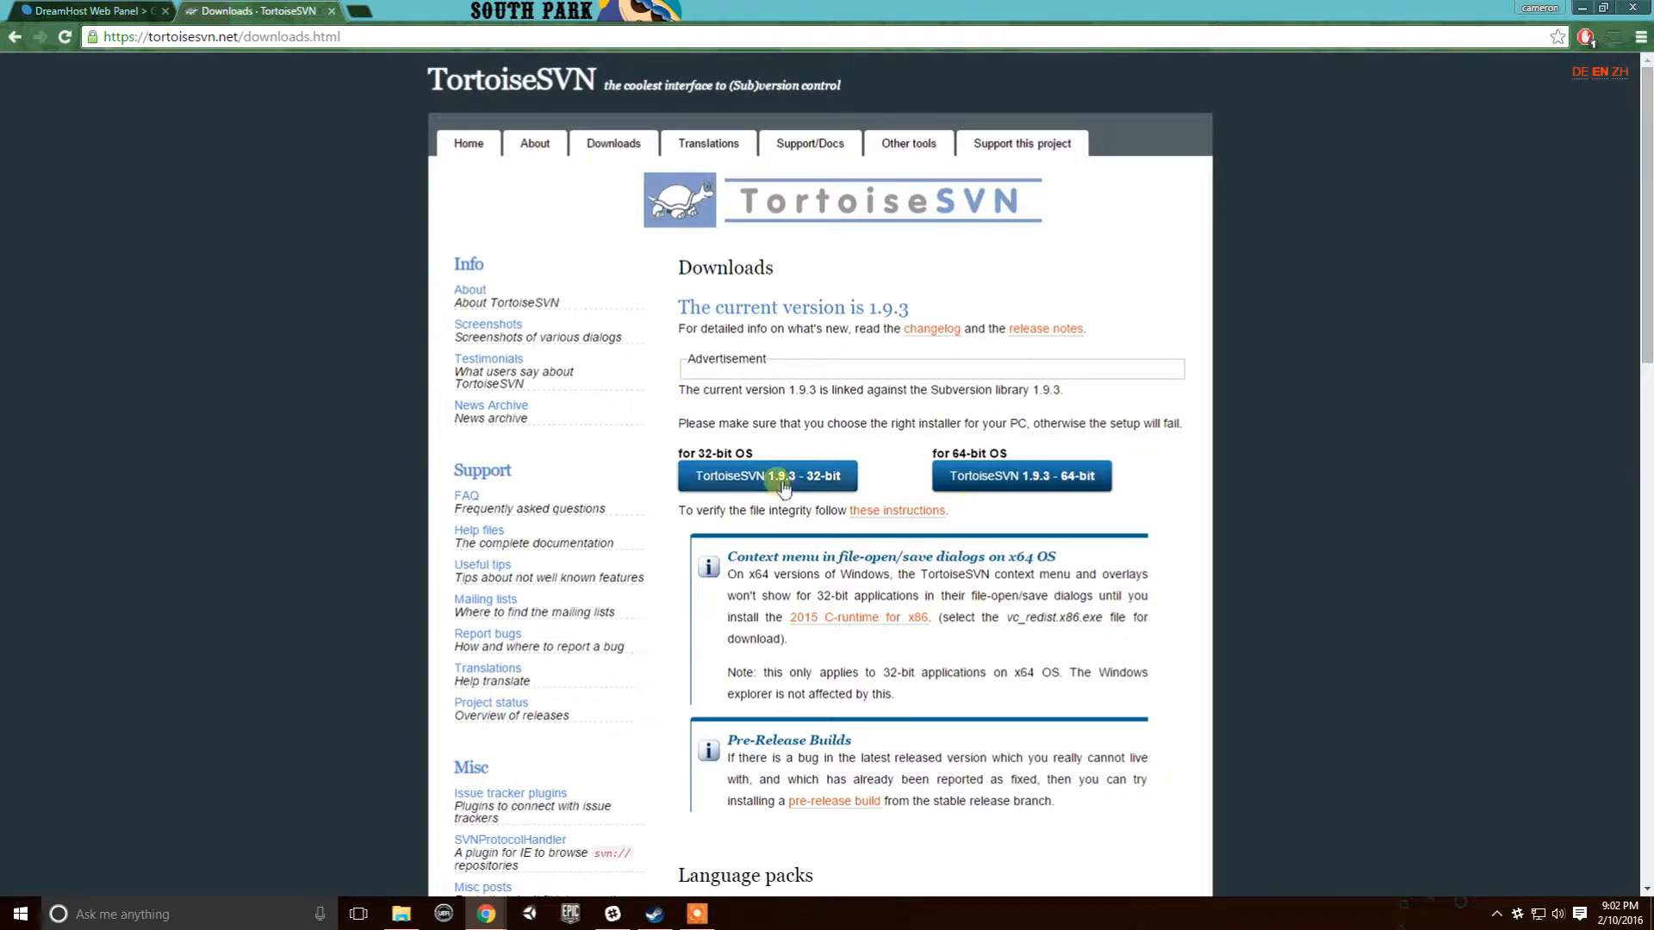
{"action": "double_click", "coordinate": [997, 454]}
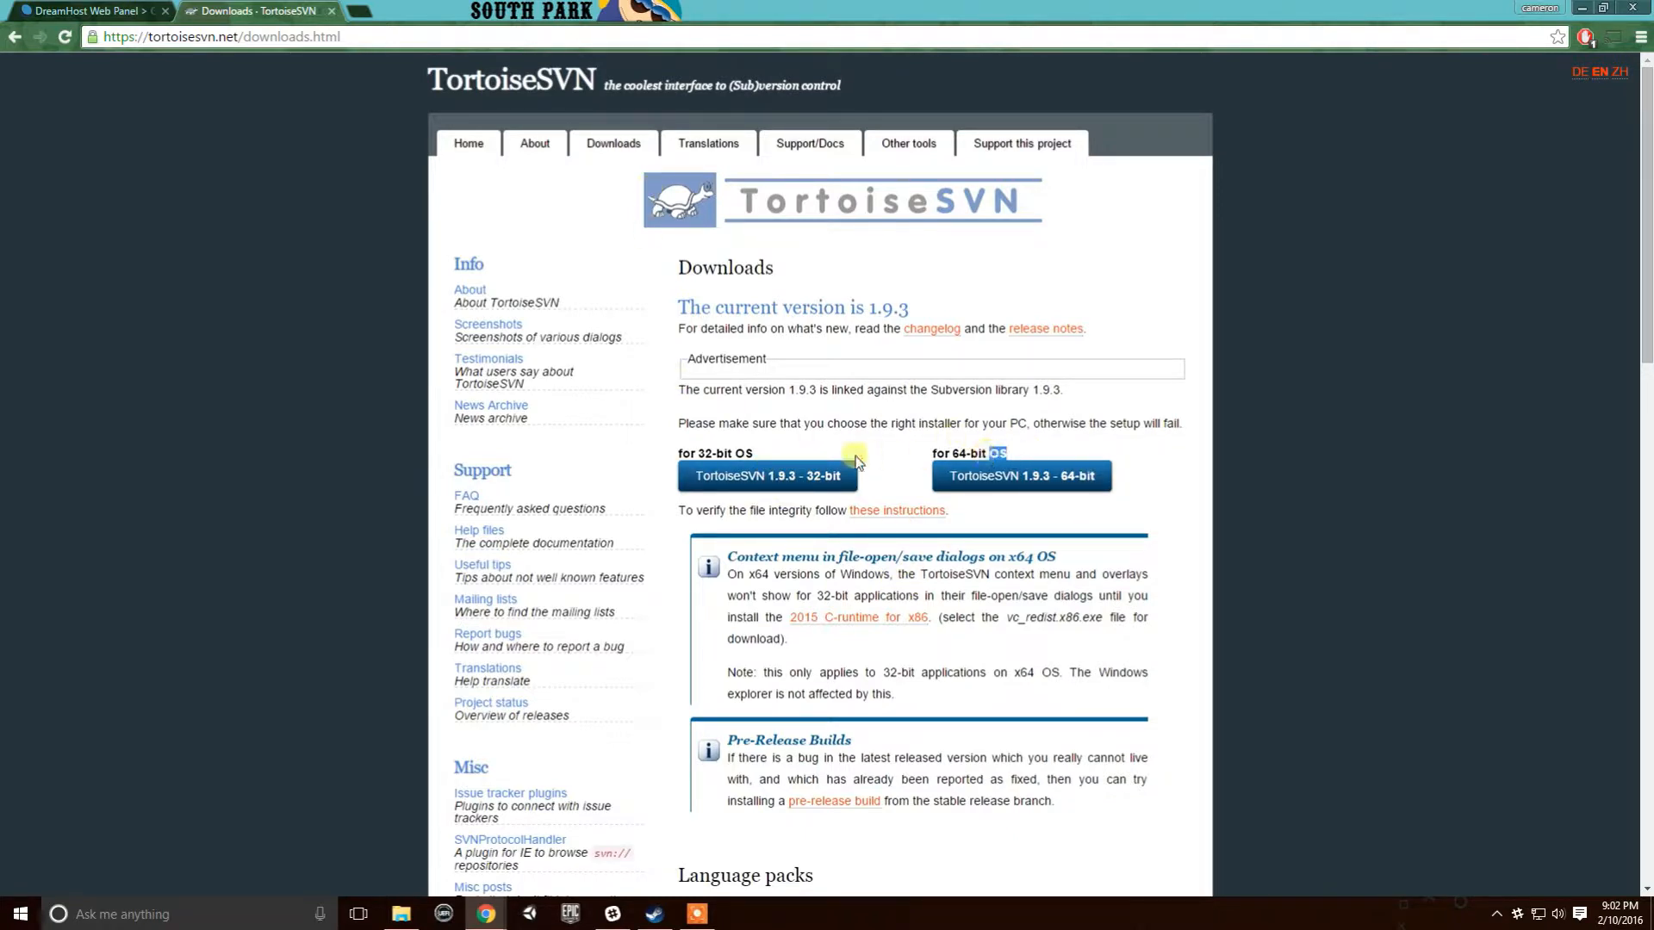
{"action": "double_click", "coordinate": [742, 454]}
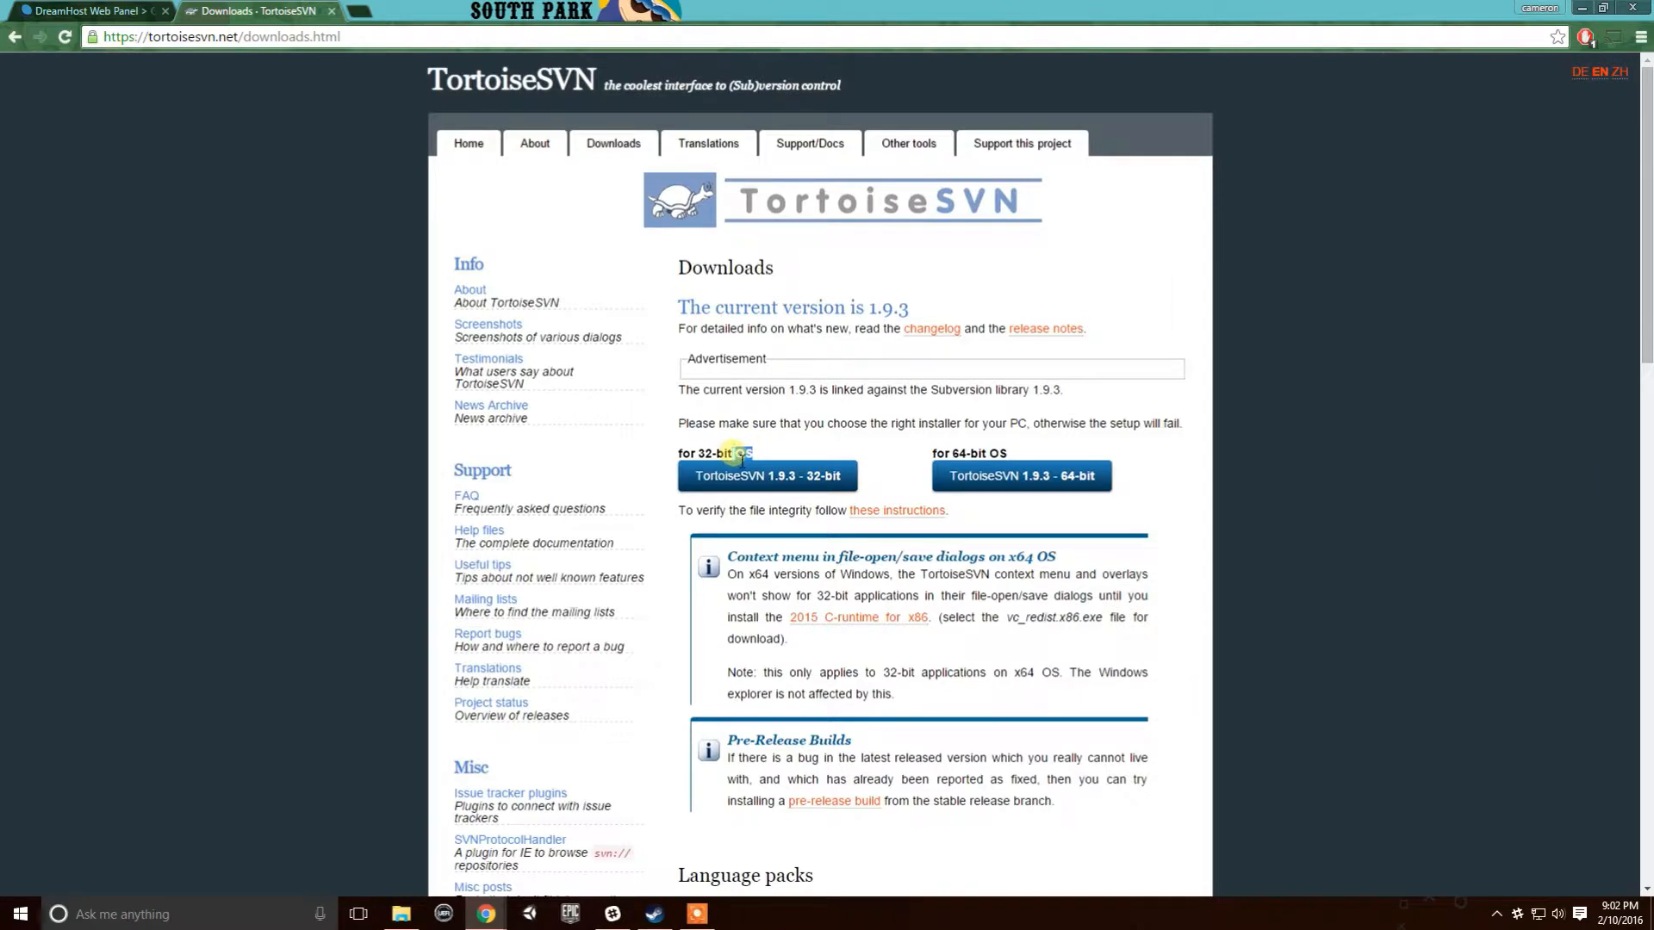
{"action": "scroll", "coordinate": [758, 328], "scroll_direction": "down", "scroll_amount": 4}
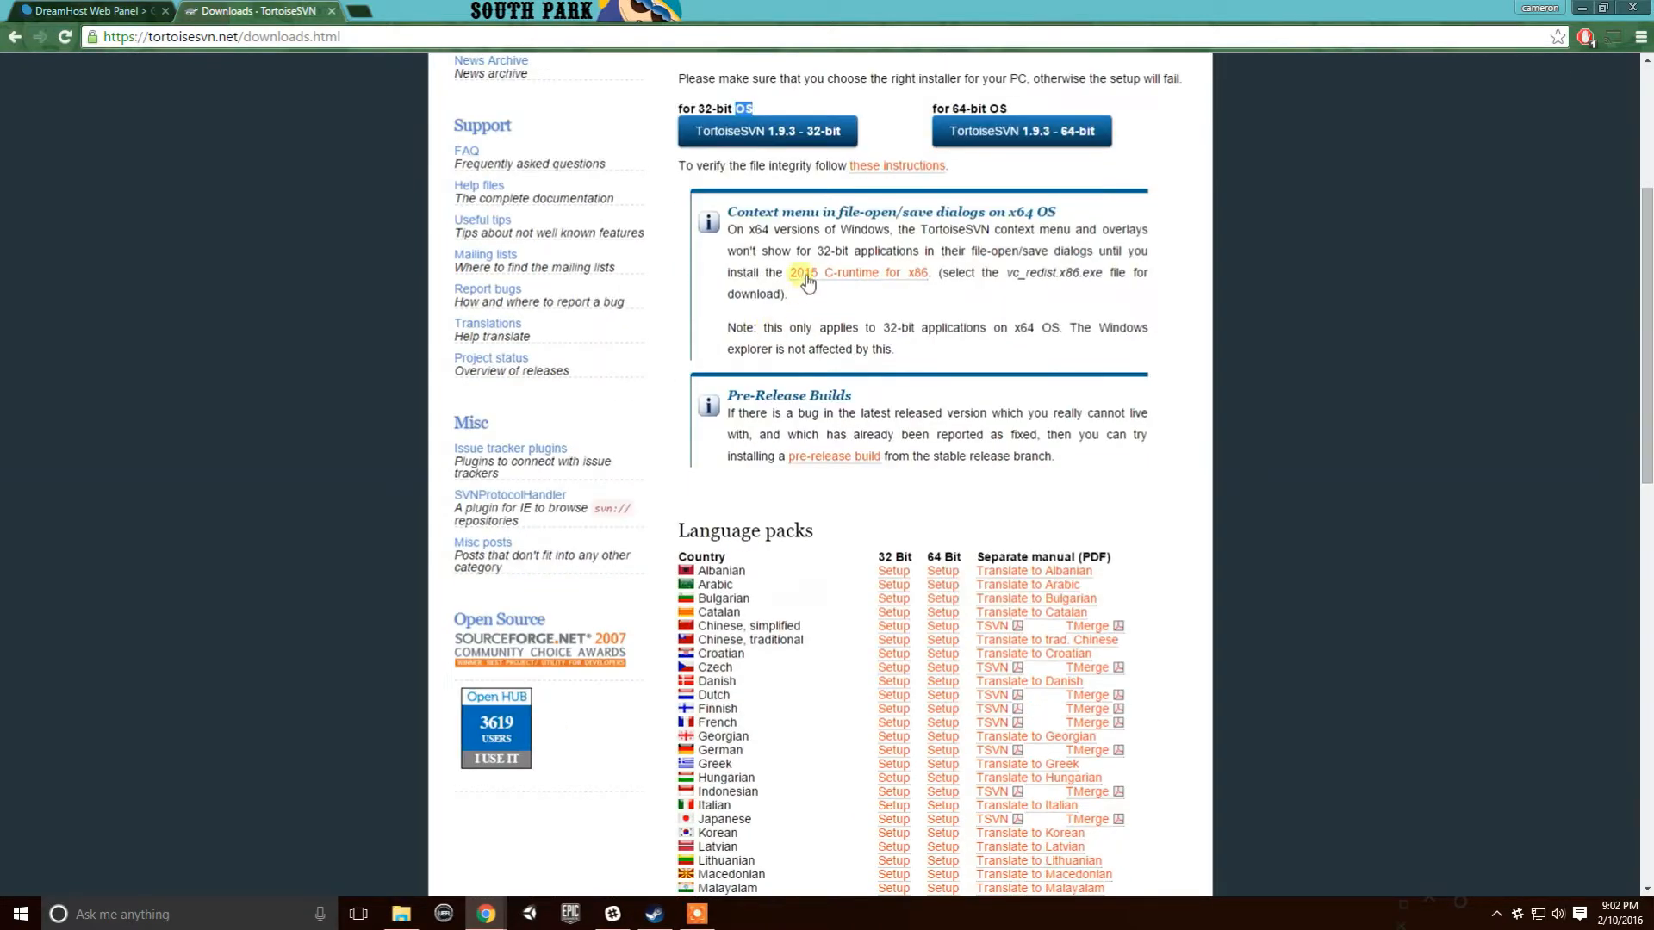
{"action": "scroll", "coordinate": [807, 282], "scroll_direction": "up", "scroll_amount": 4}
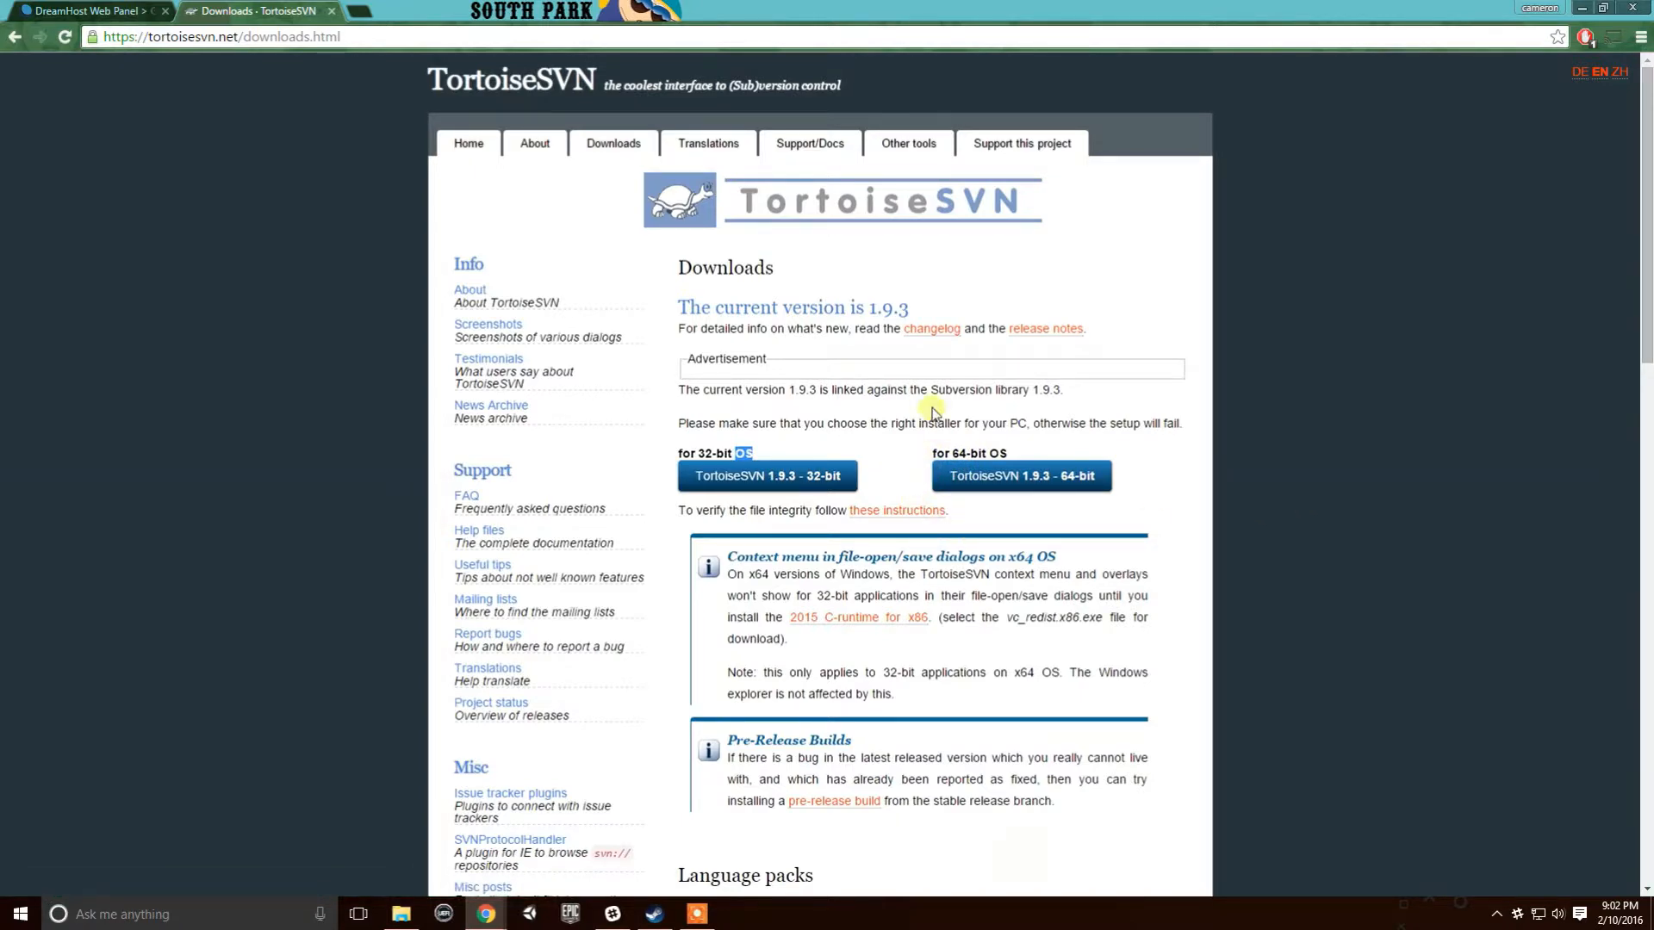
{"action": "scroll", "coordinate": [933, 412], "scroll_direction": "down", "scroll_amount": 3}
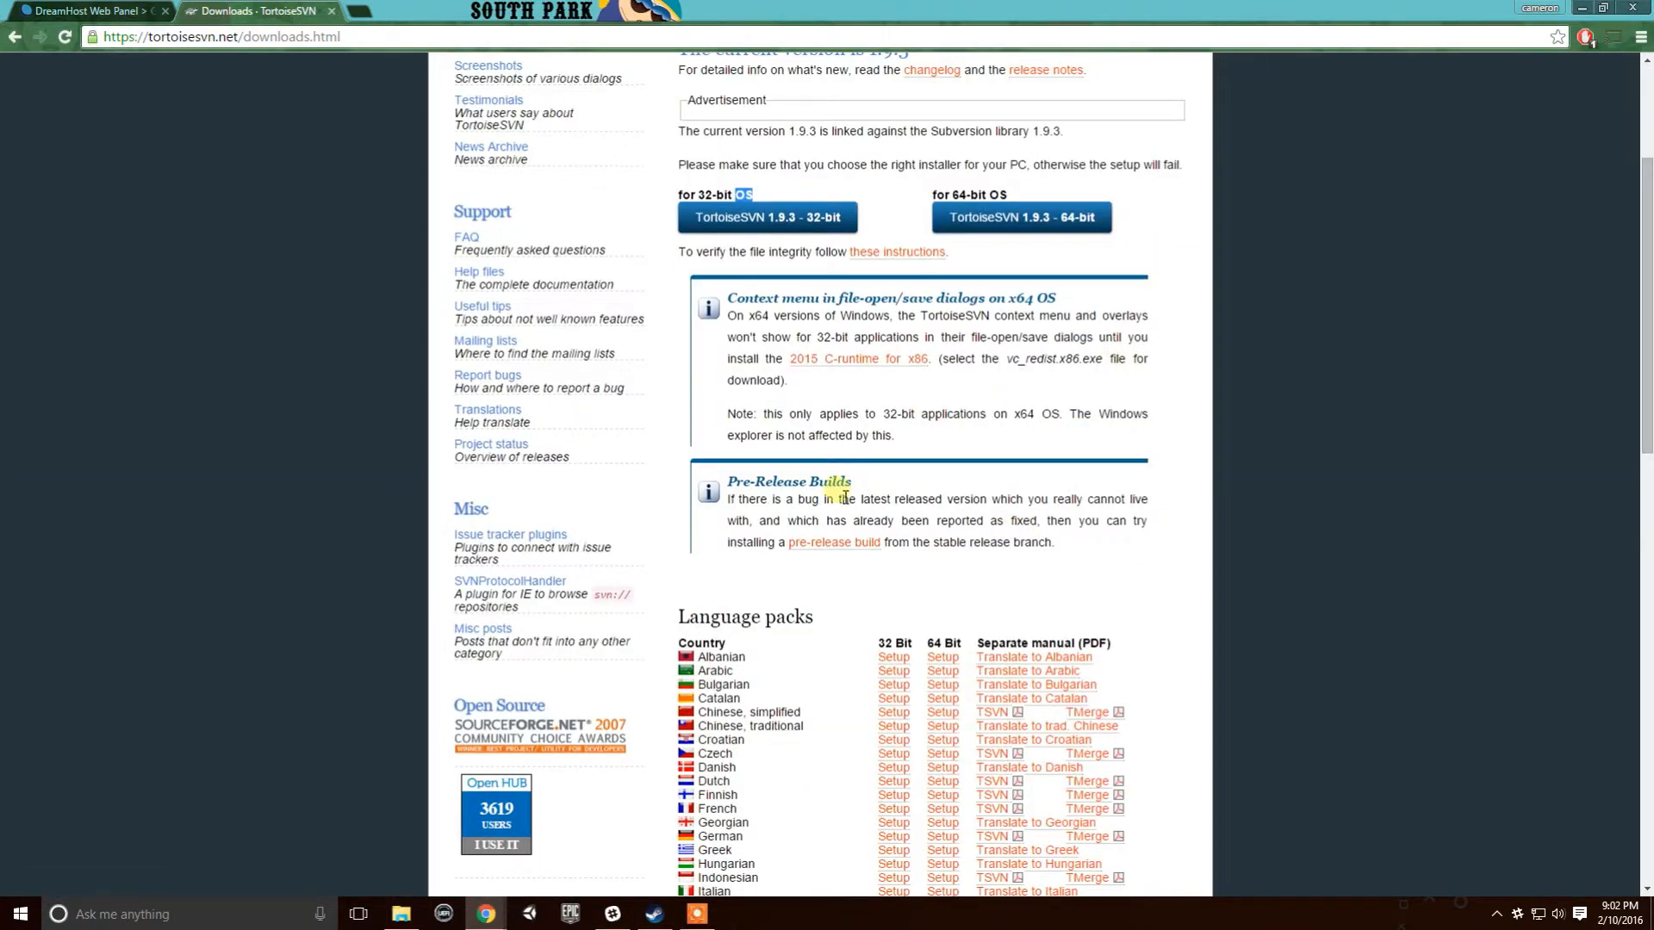
{"action": "scroll", "coordinate": [845, 498], "scroll_direction": "down", "scroll_amount": 4}
{"action": "scroll", "coordinate": [580, 395], "scroll_direction": "up", "scroll_amount": 6}
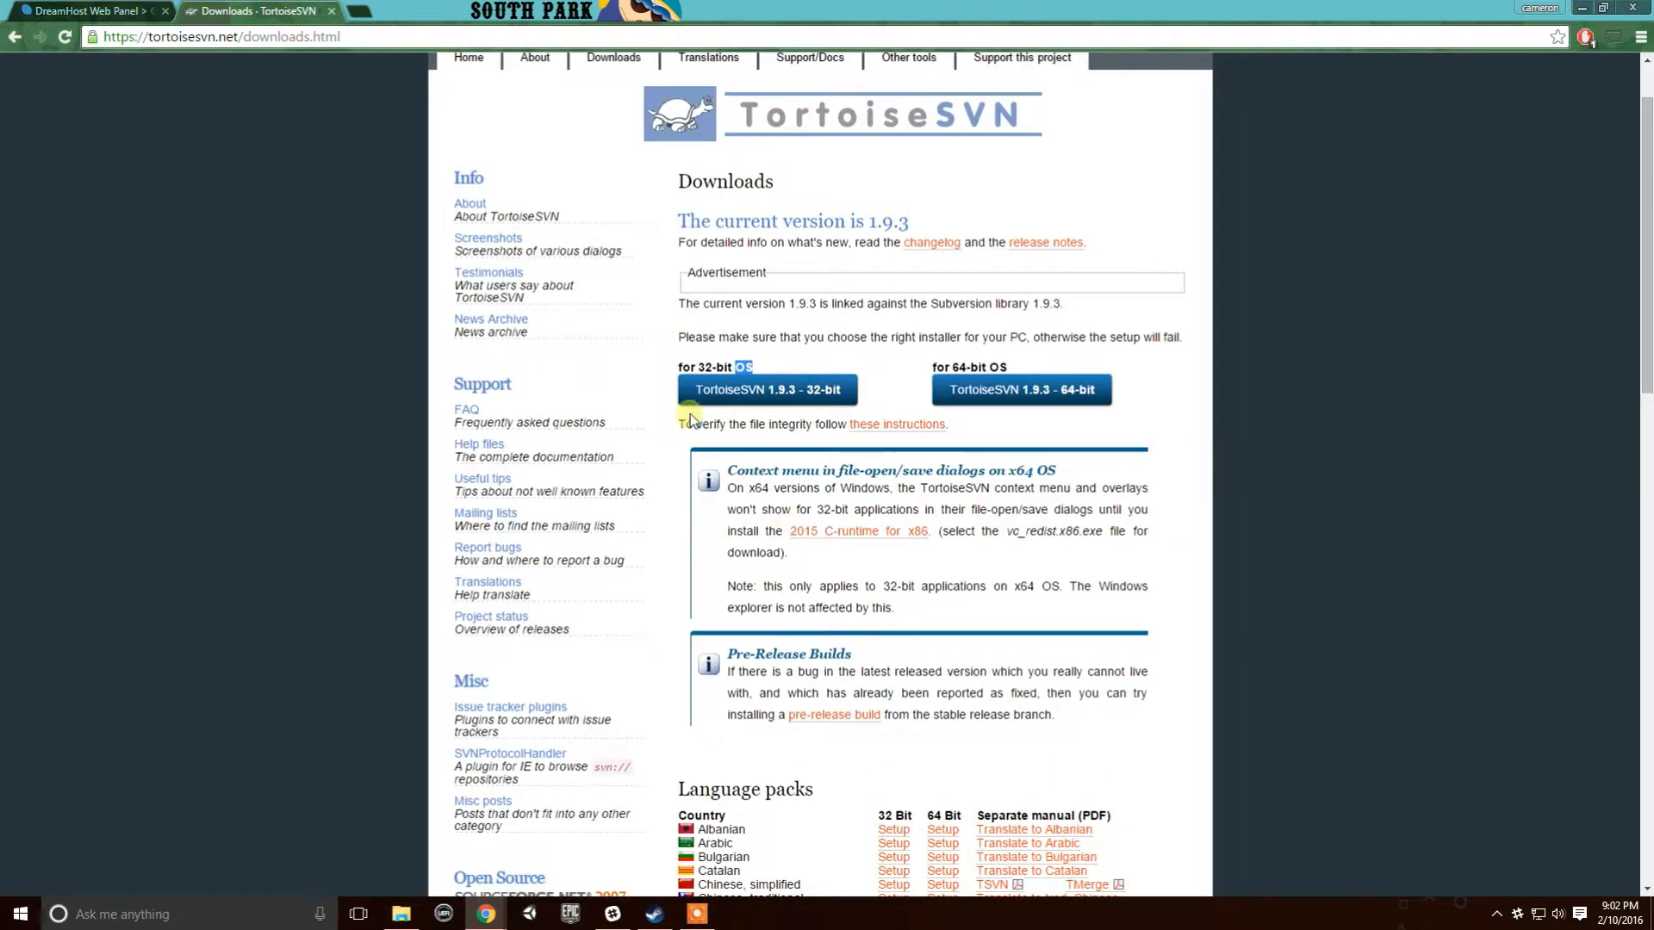
{"action": "left_click", "coordinate": [380, 45]}
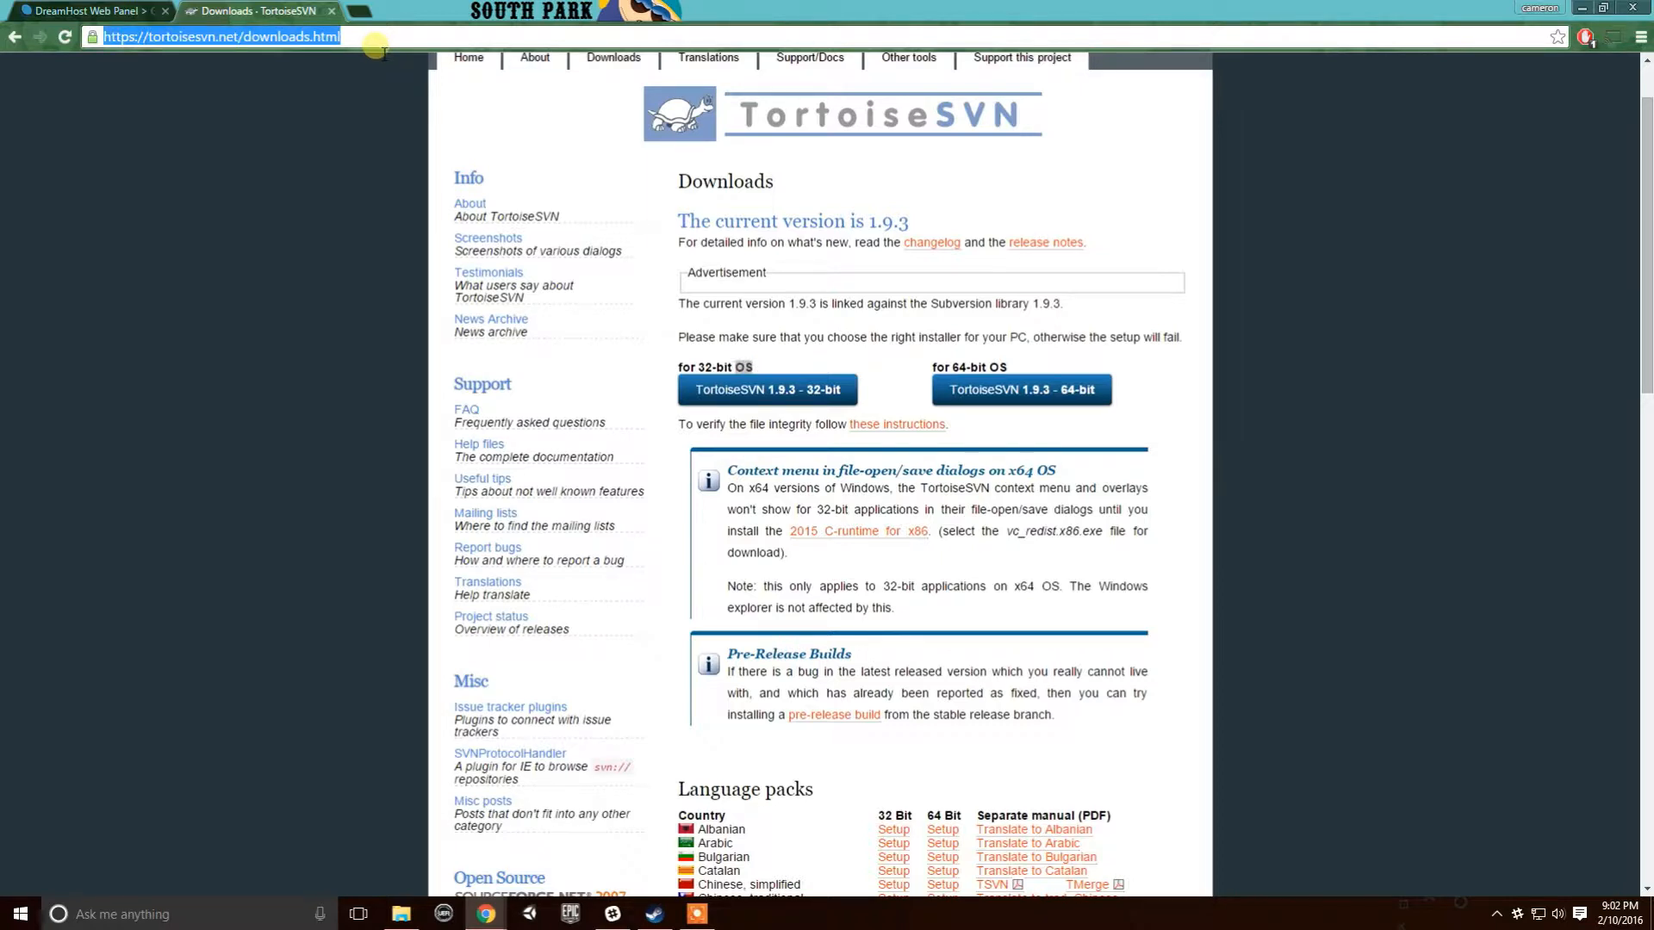
- Search for smartsvn and open the SmartSVN website's Download page
{"action": "type", "text": "smartsvn"}
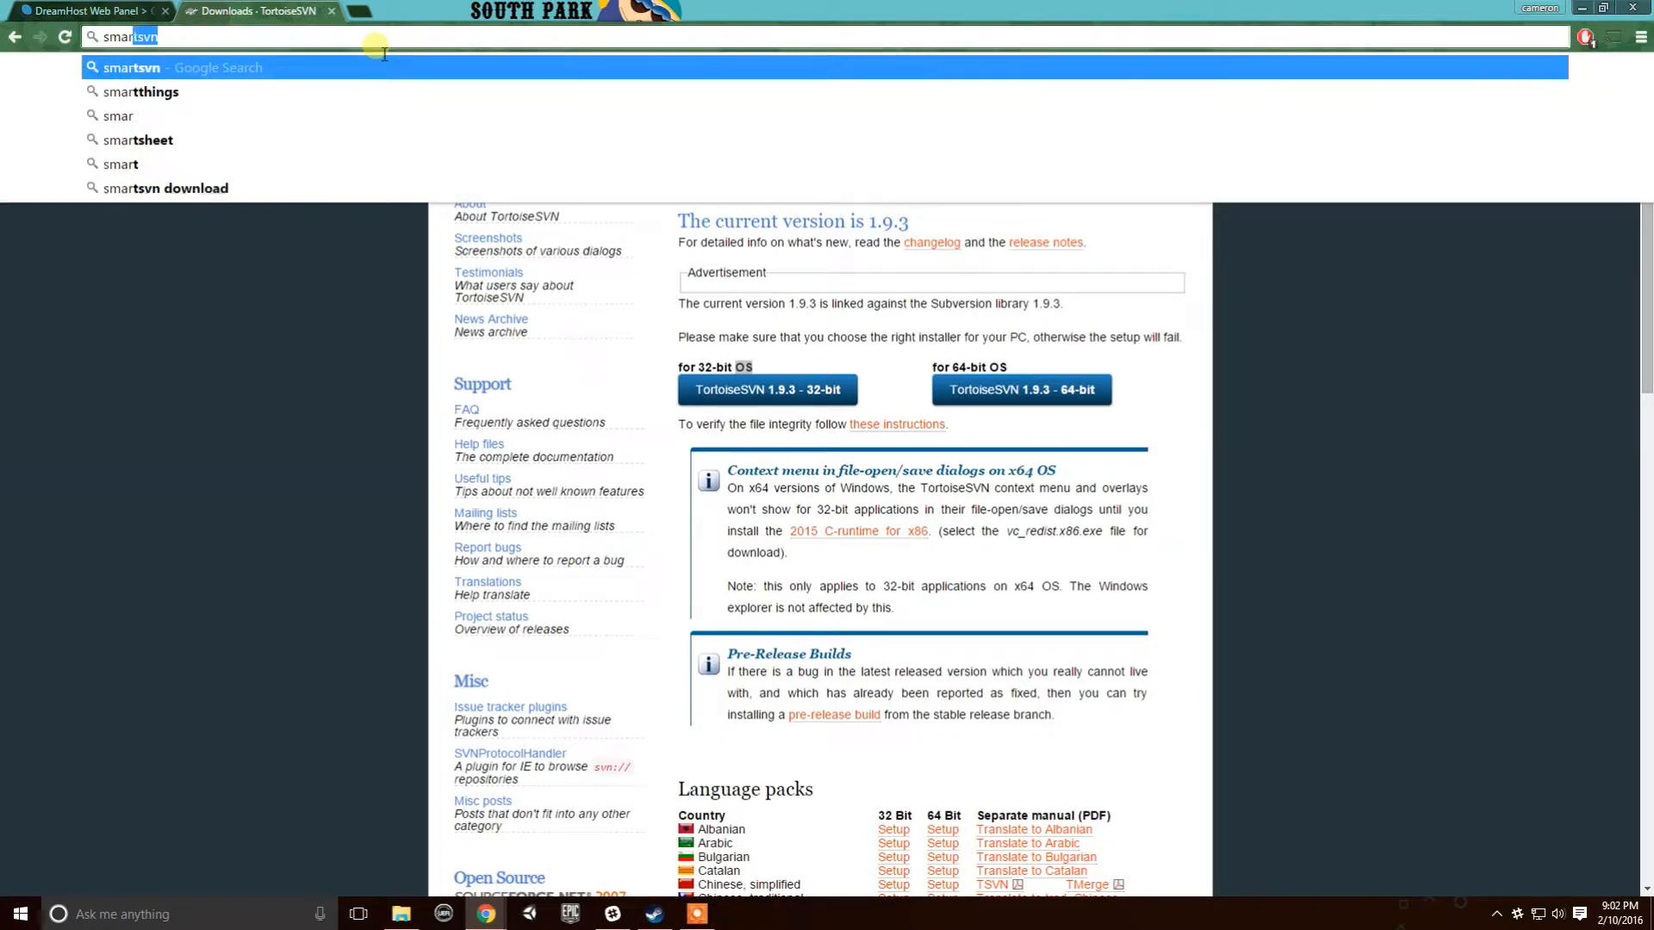
{"action": "key", "text": "Return"}
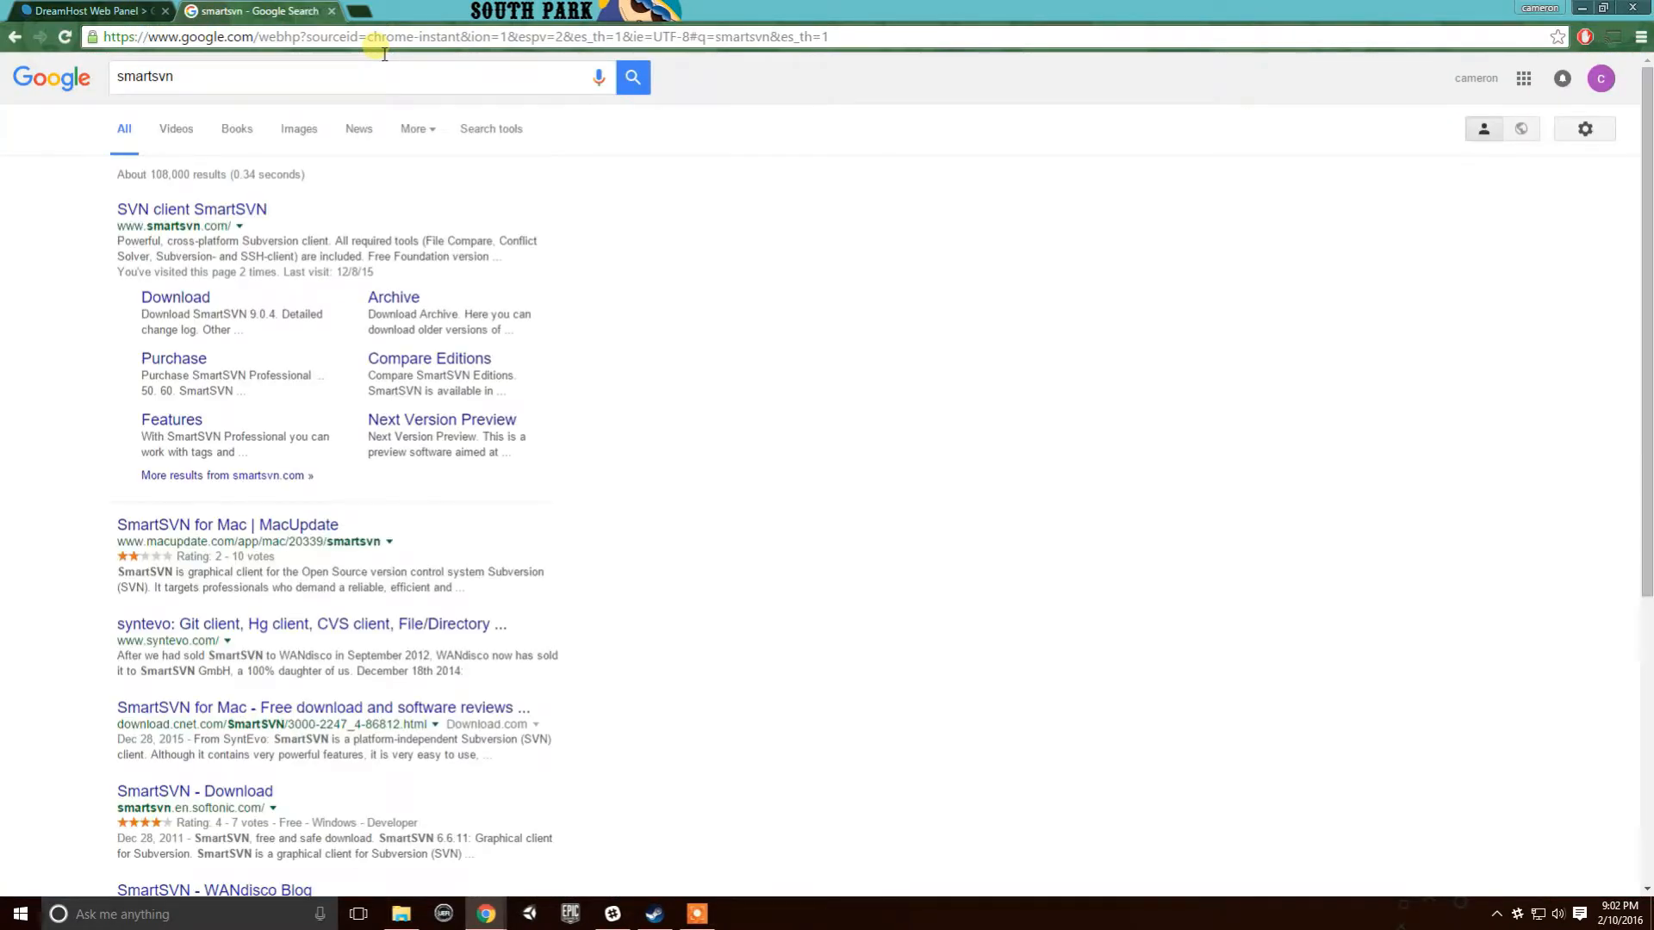
{"action": "left_click", "coordinate": [224, 214]}
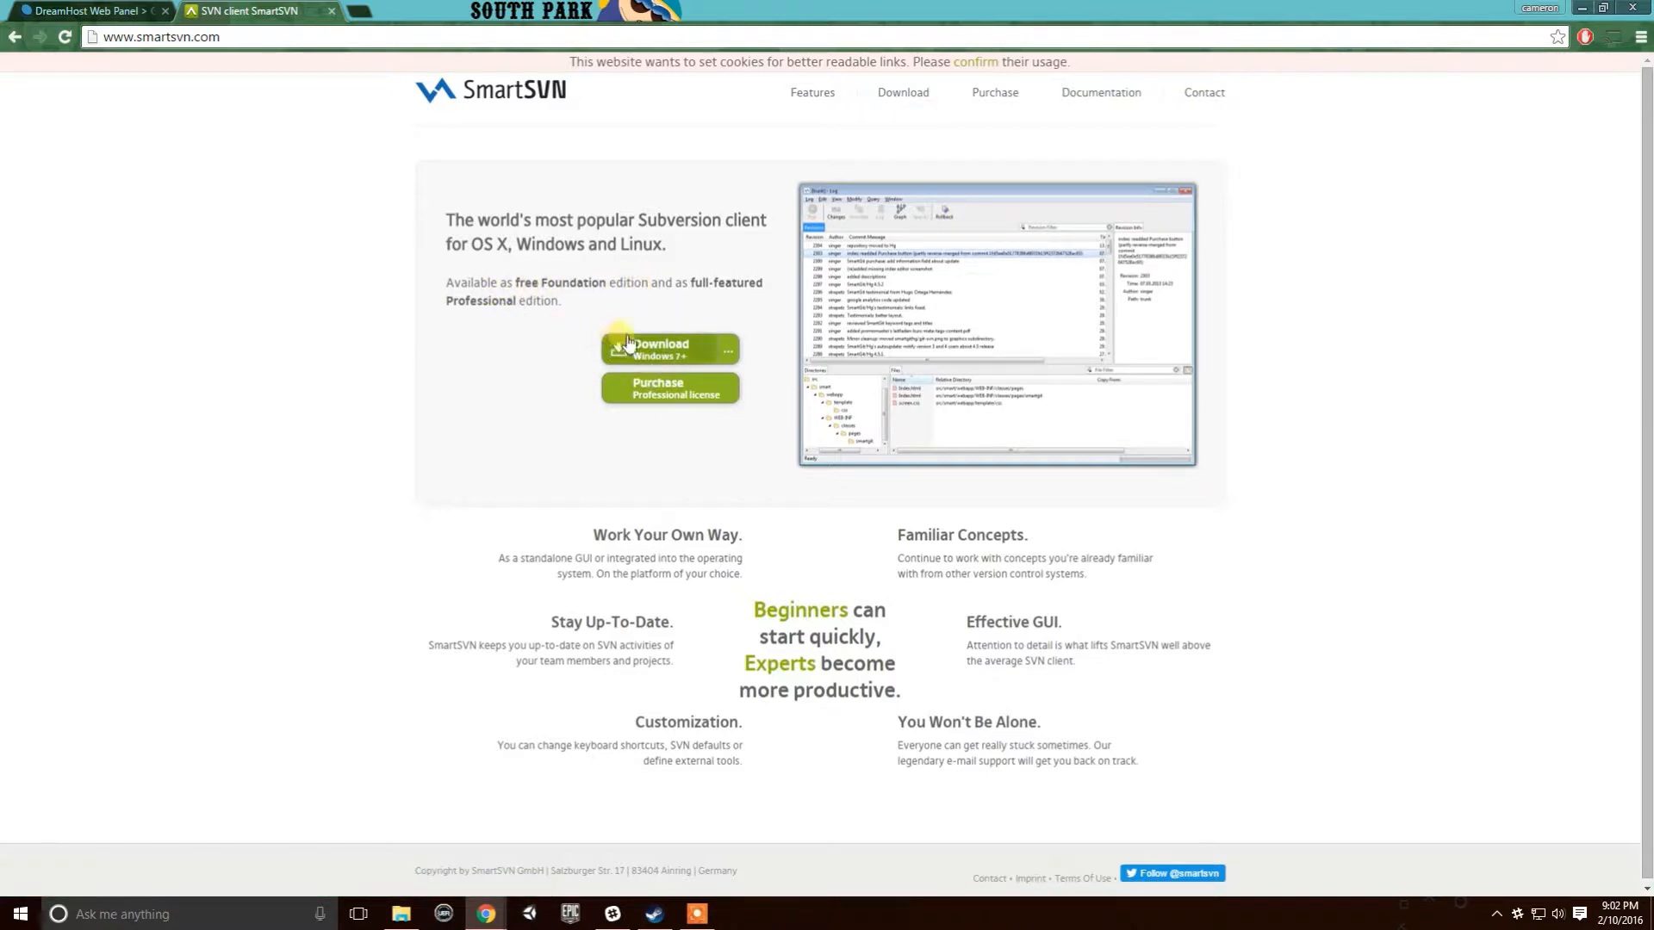
{"action": "left_click", "coordinate": [901, 100]}
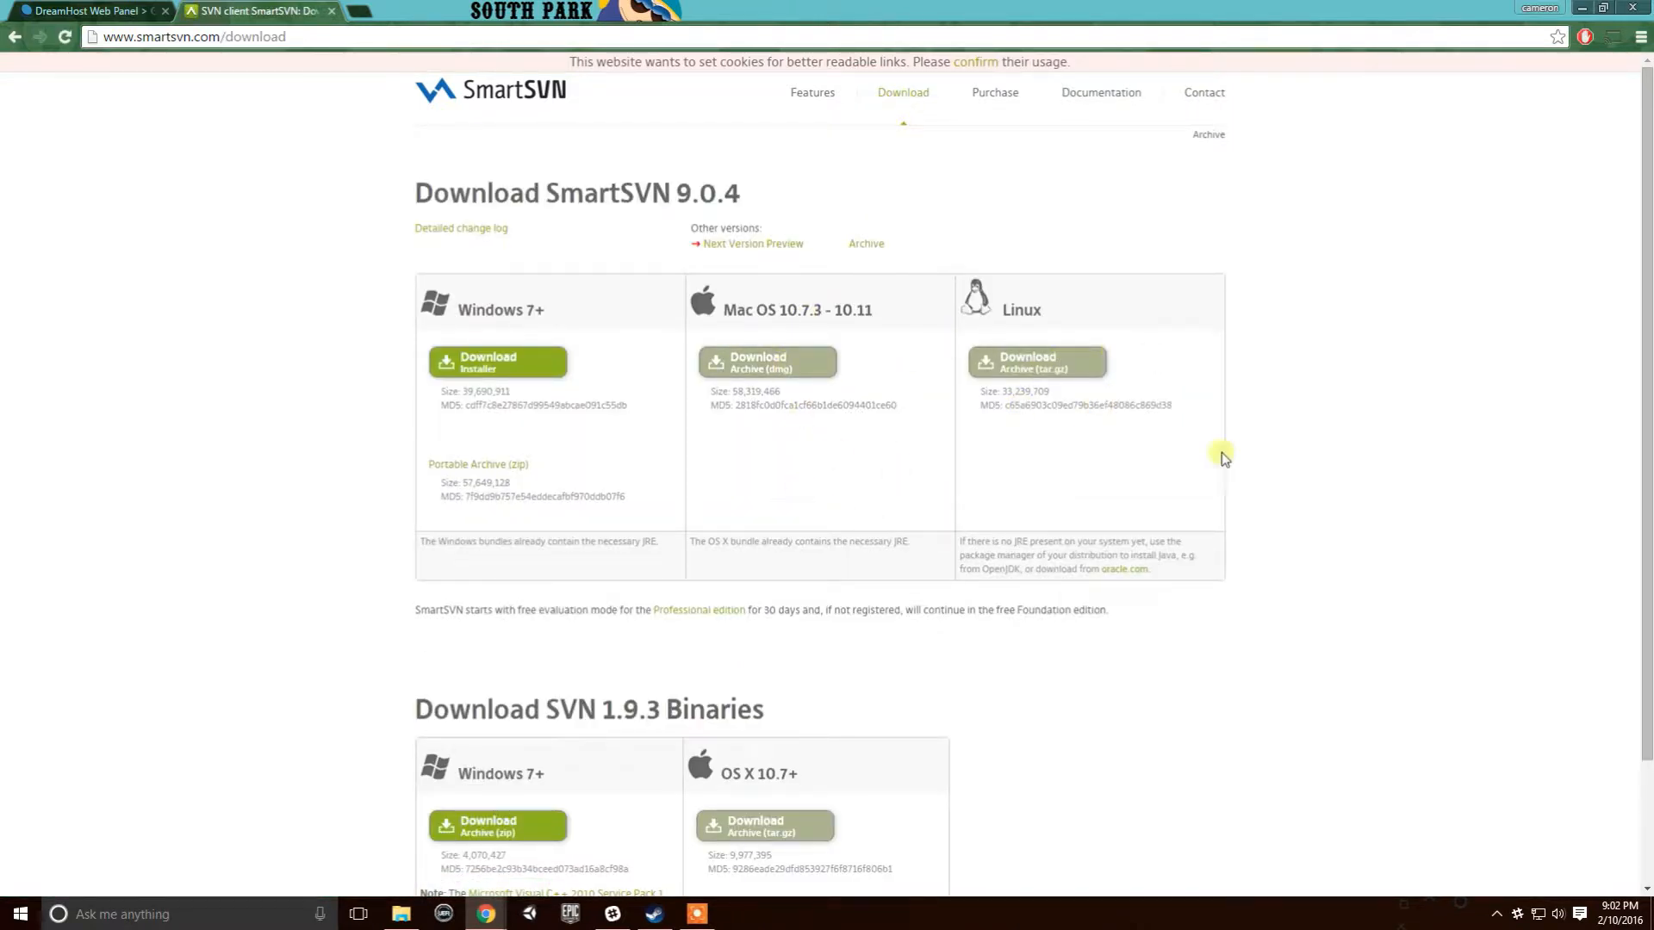
{"action": "scroll", "coordinate": [904, 527], "scroll_direction": "down", "scroll_amount": 2}
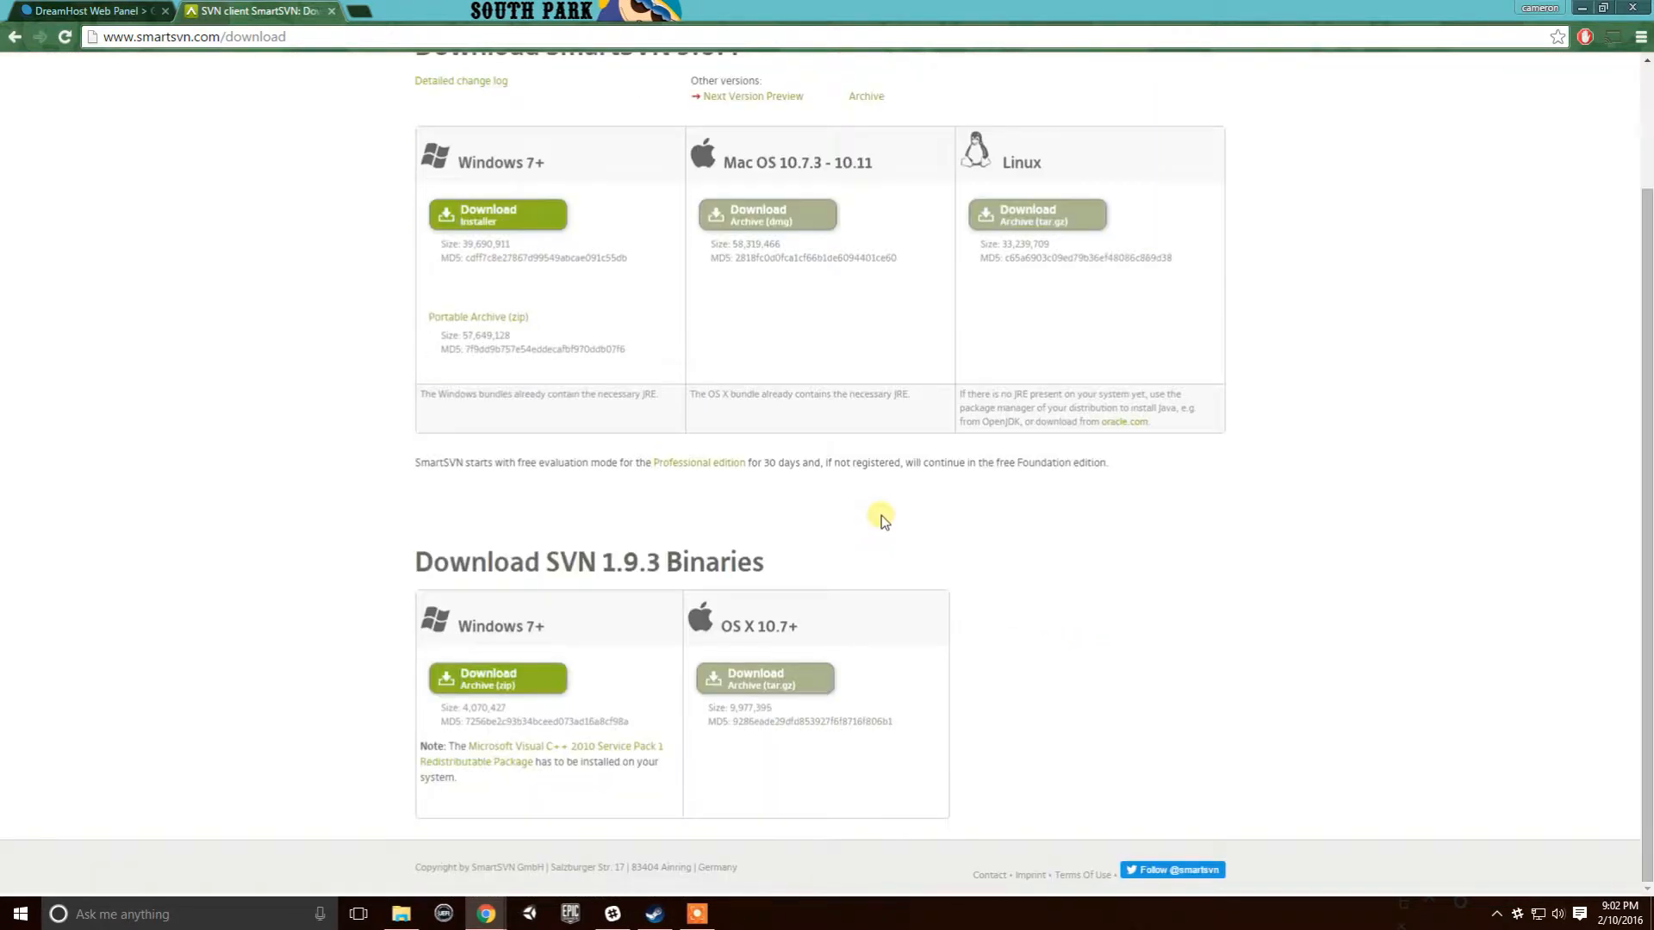
{"action": "scroll", "coordinate": [881, 514], "scroll_direction": "up", "scroll_amount": 2}
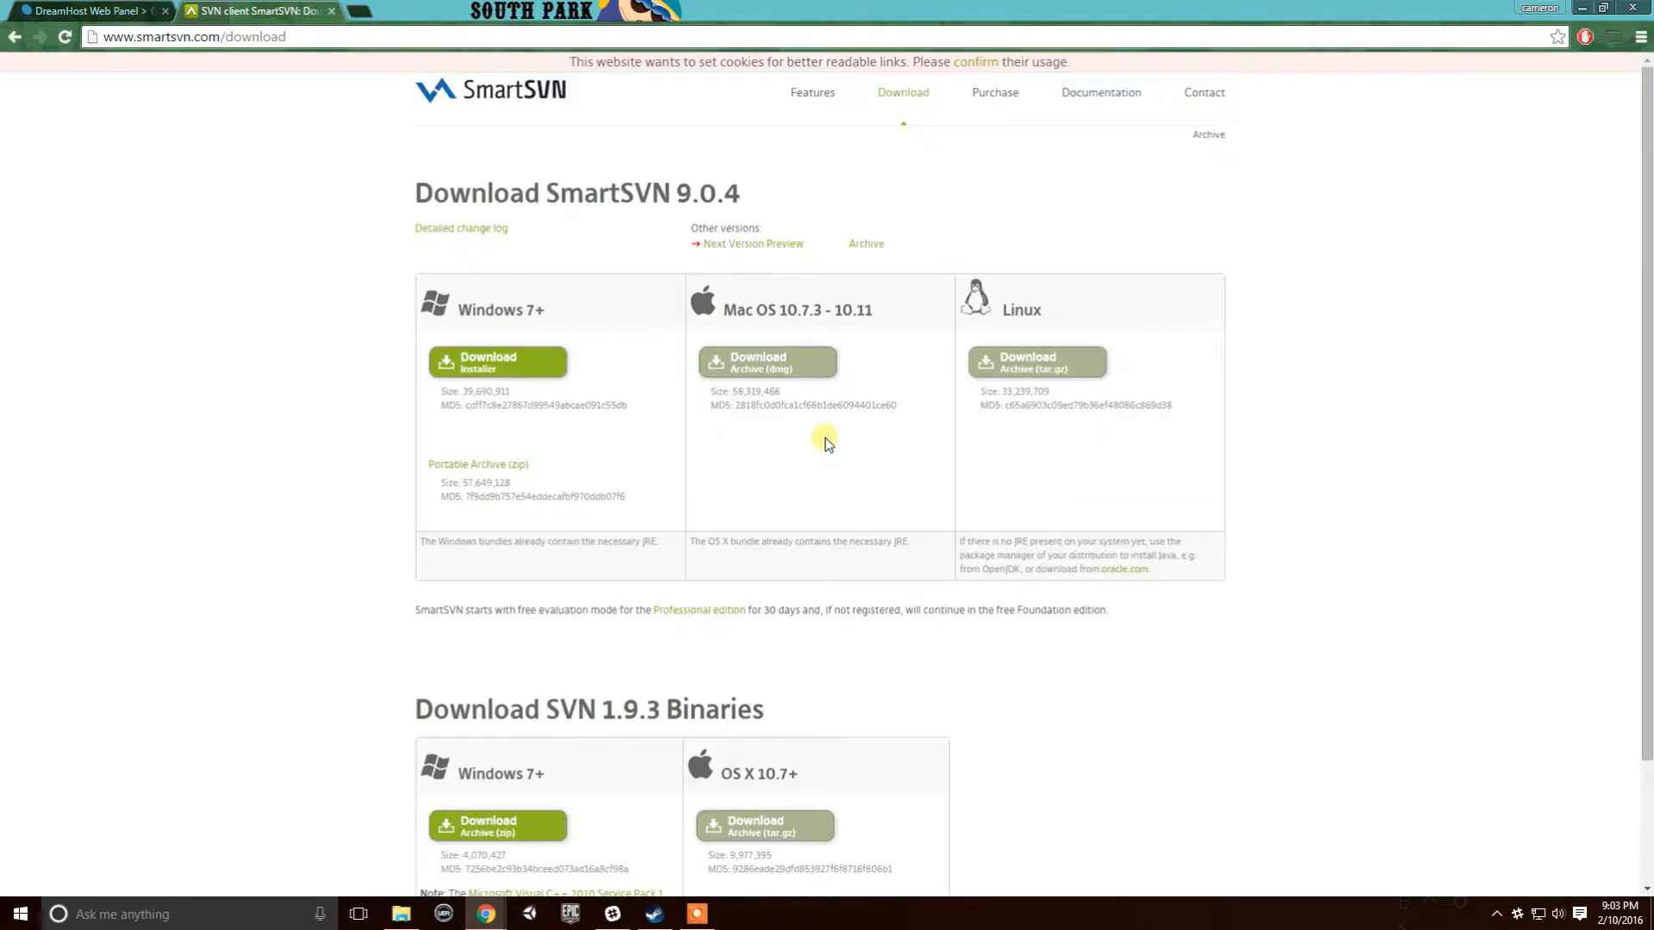
- Check SmartSVN Professional pricing, return to the 9.0.4 download page, then minimize Chrome
{"action": "left_click", "coordinate": [988, 96]}
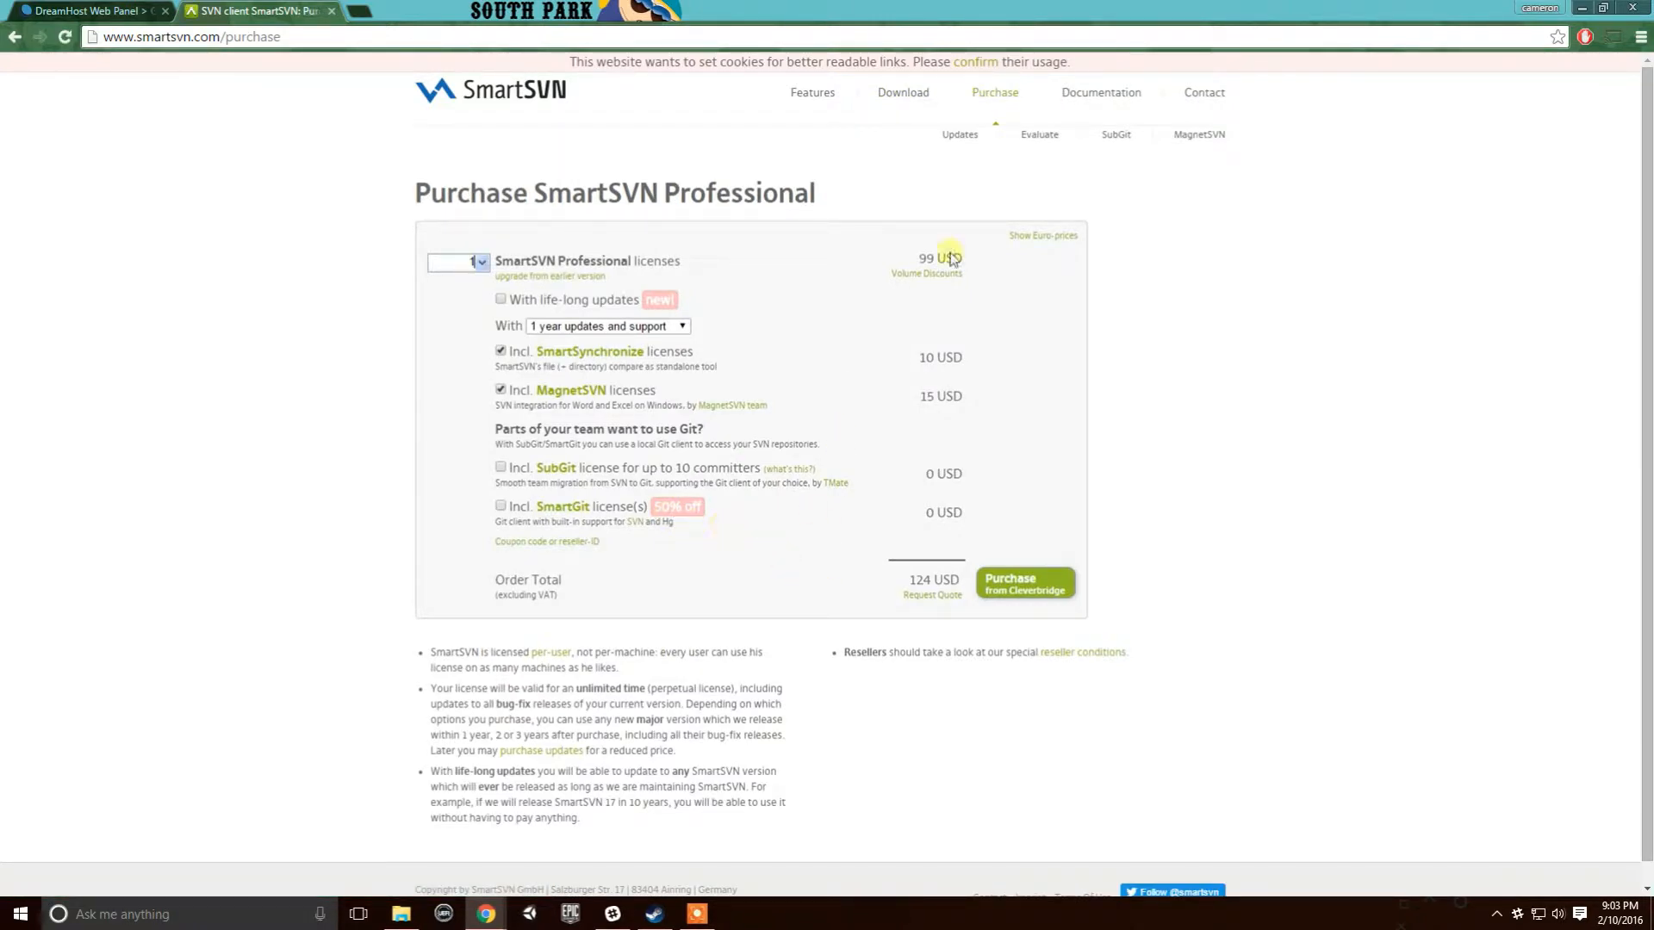
{"action": "left_click", "coordinate": [903, 93]}
{"action": "scroll", "coordinate": [850, 675], "scroll_direction": "down", "scroll_amount": 2}
{"action": "scroll", "coordinate": [845, 675], "scroll_direction": "up", "scroll_amount": 2}
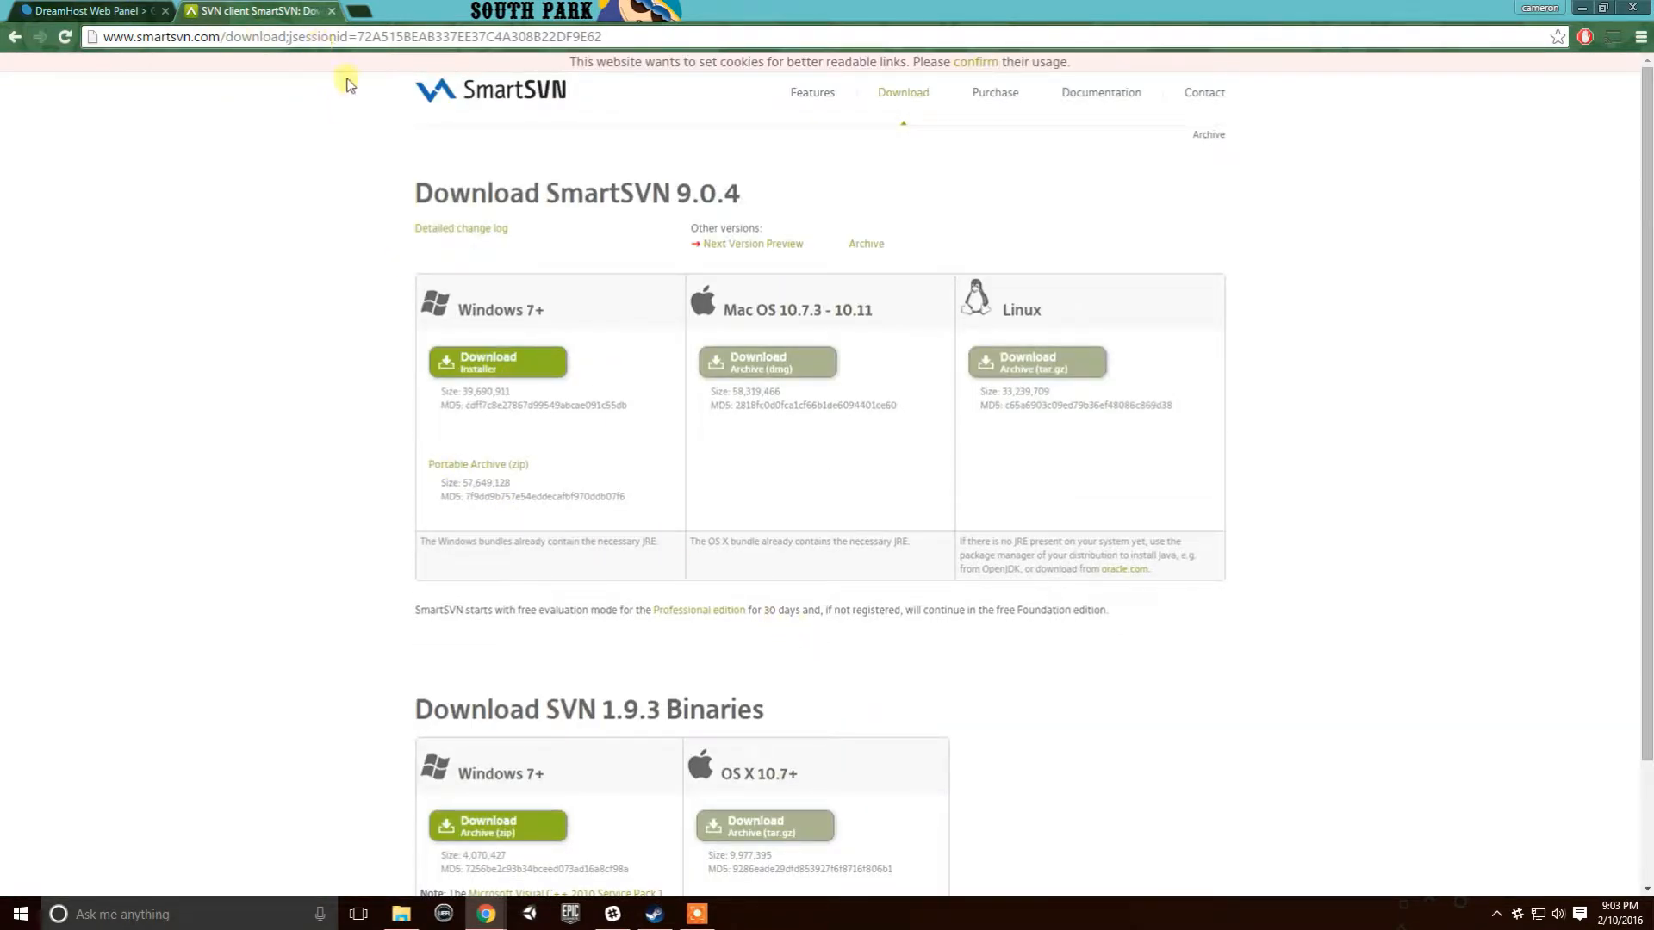
{"action": "left_click", "coordinate": [383, 10]}
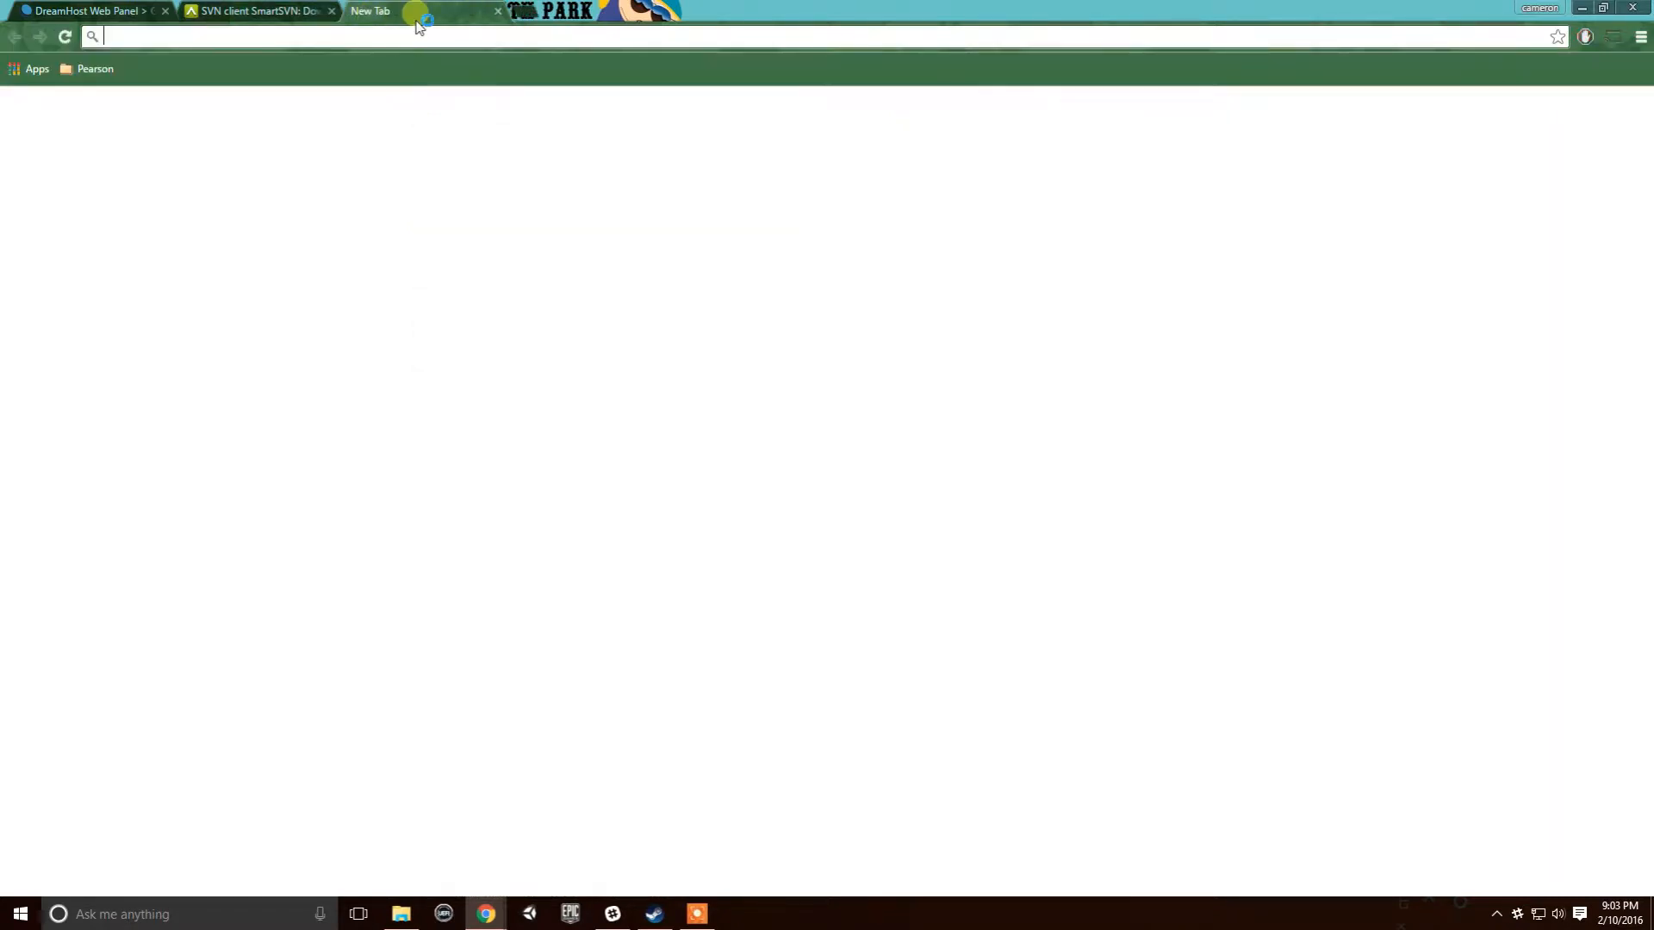
{"action": "left_click_drag", "start_coordinate": [396, 12], "coordinate": [0, 345]}
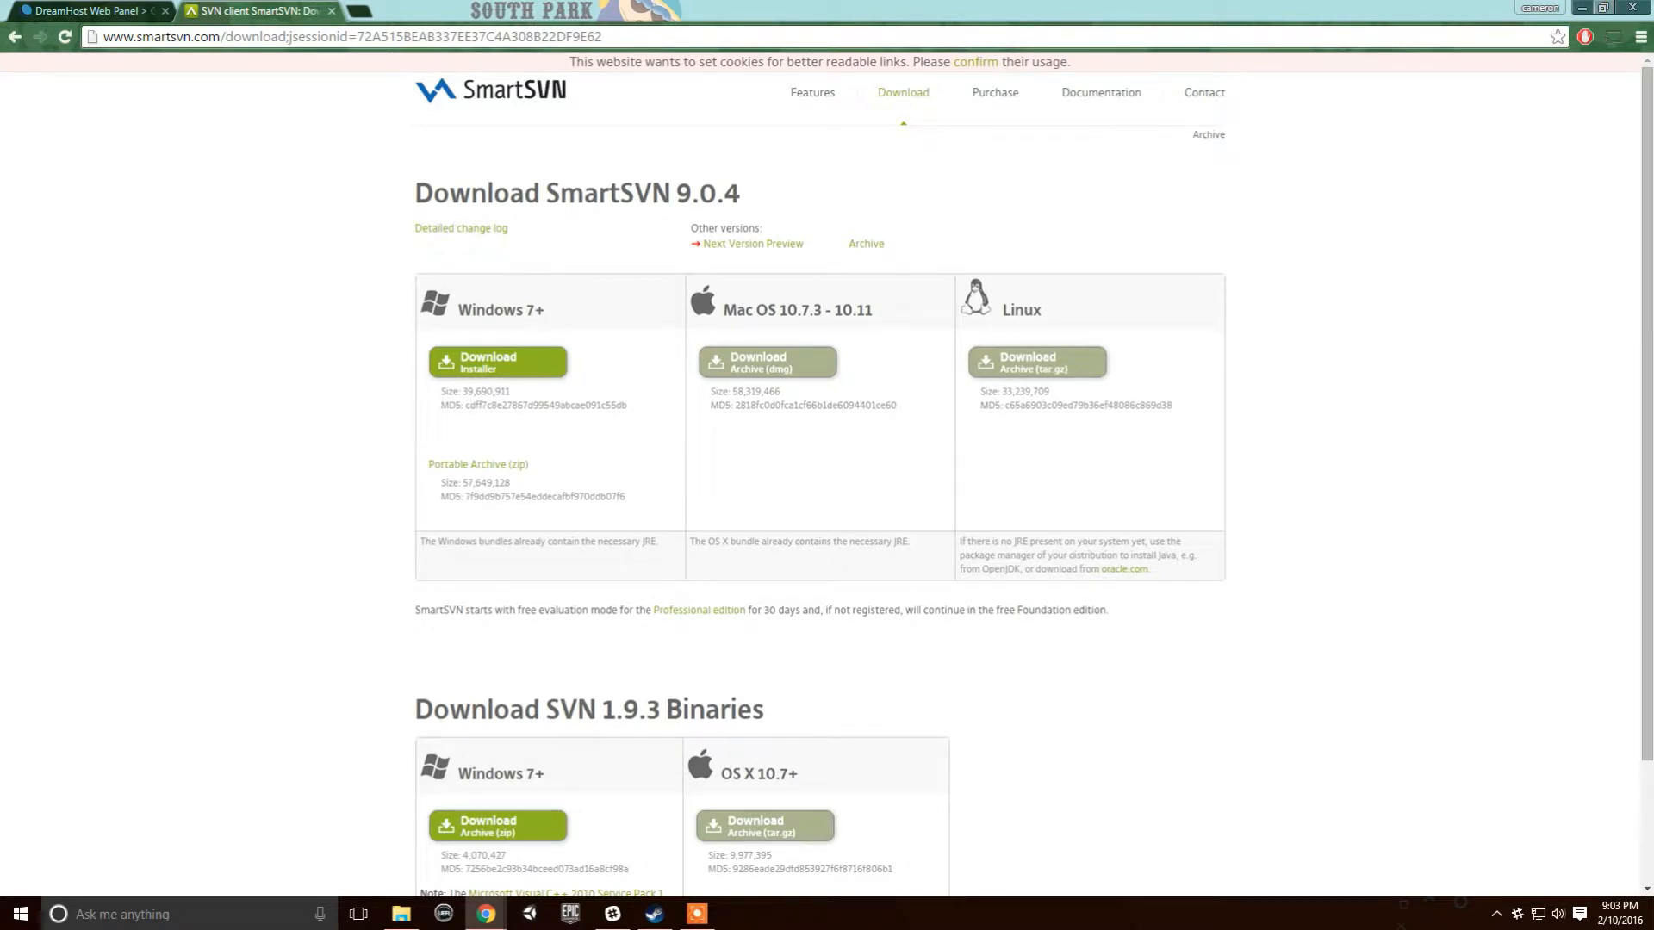
{"action": "left_click", "coordinate": [1581, 8]}
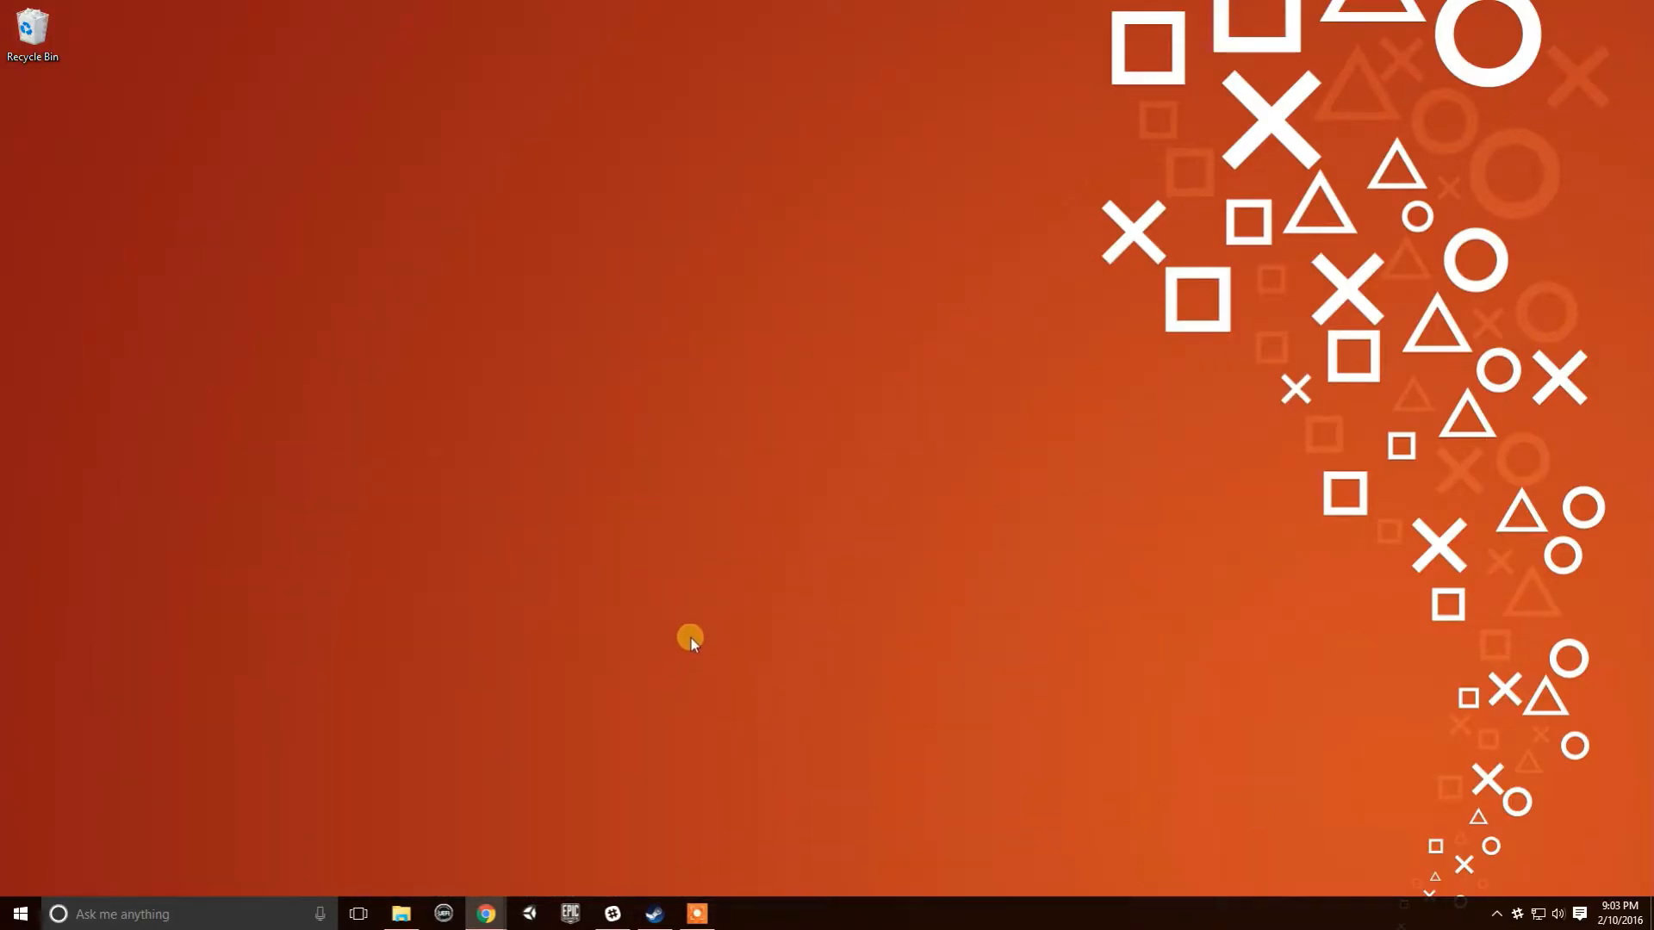
- Bring the Test folder window forward and go up to 01_InProgress_Projects
{"action": "mouse_move", "coordinate": [400, 913]}
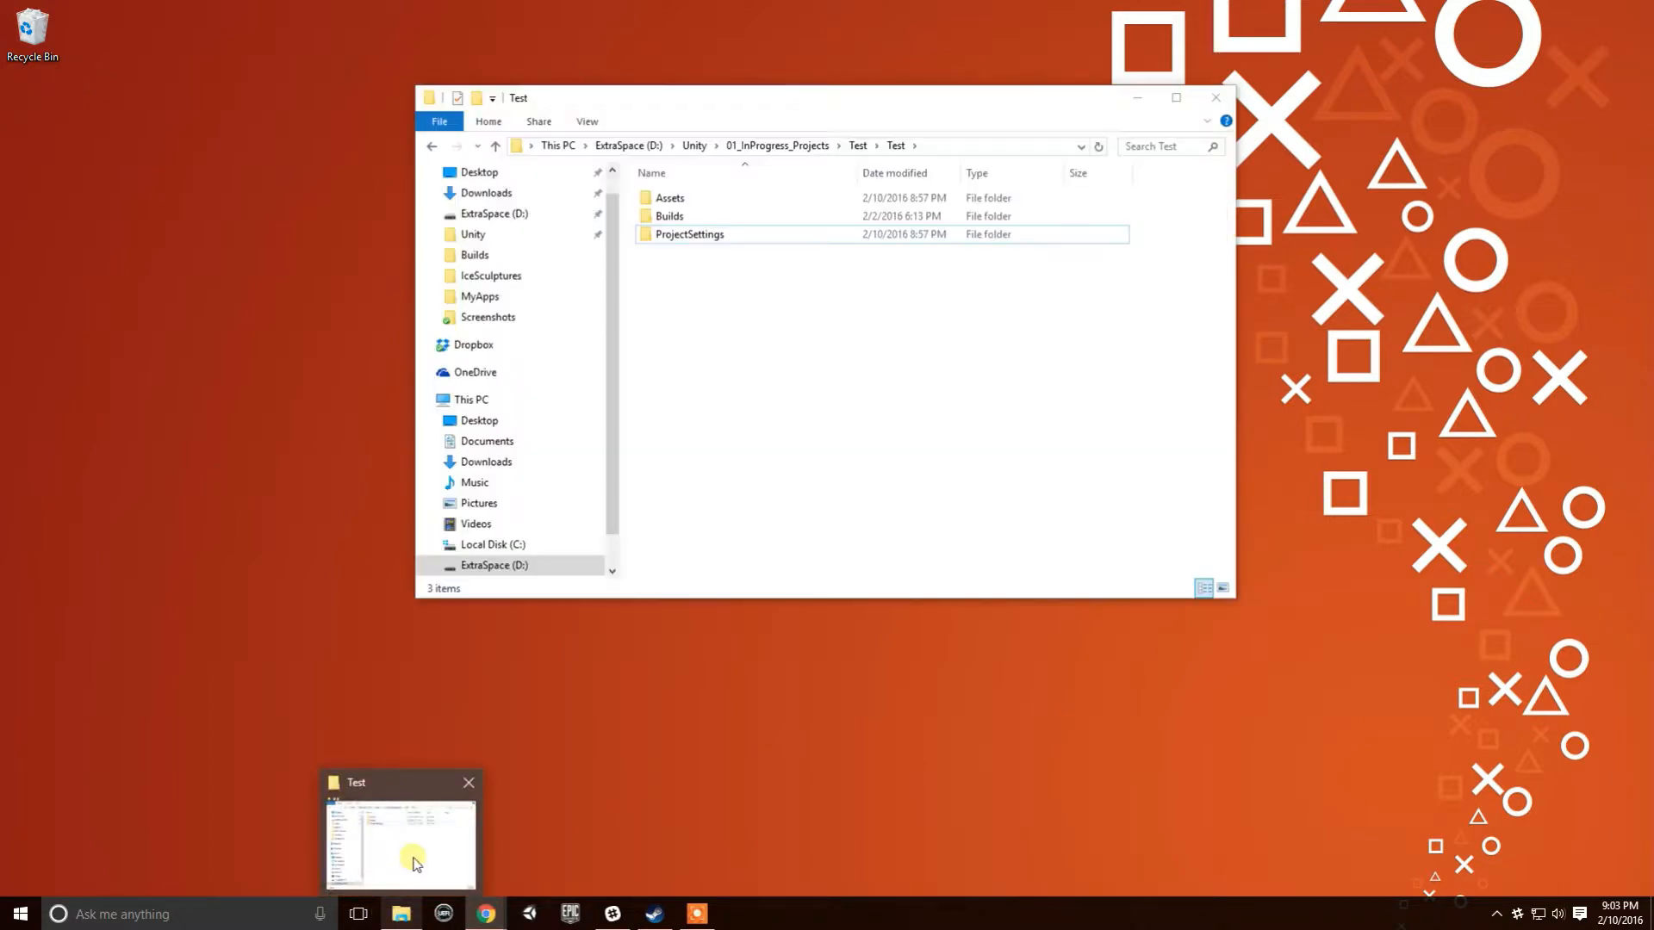
{"action": "left_click", "coordinate": [416, 864]}
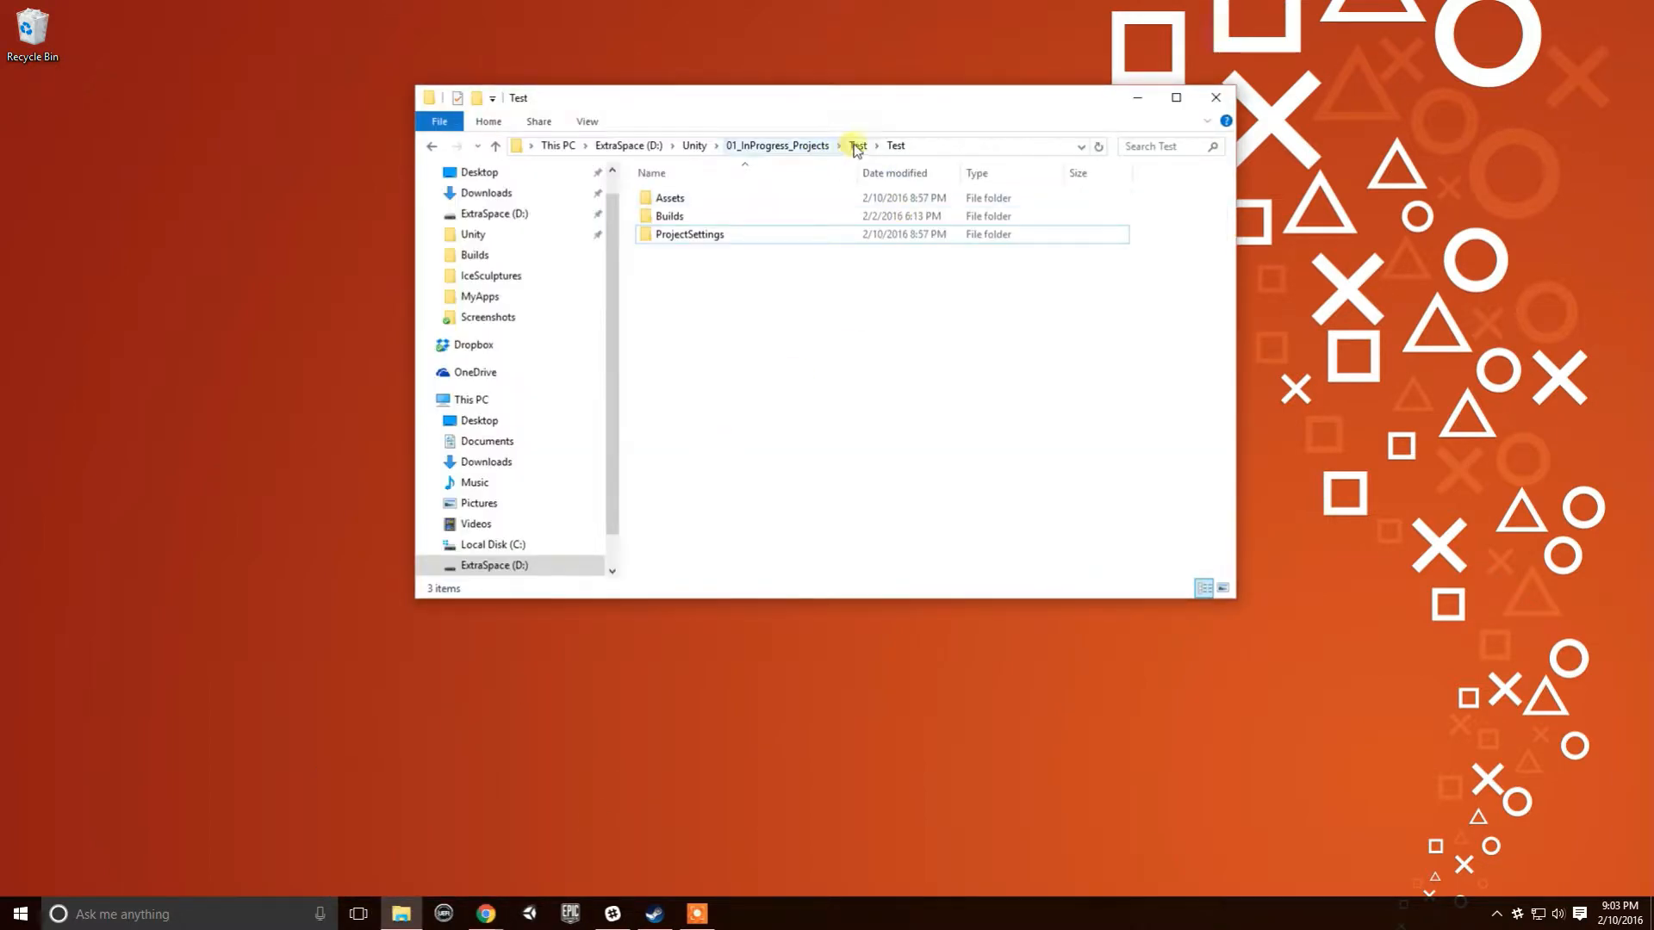
{"action": "left_click", "coordinate": [788, 152]}
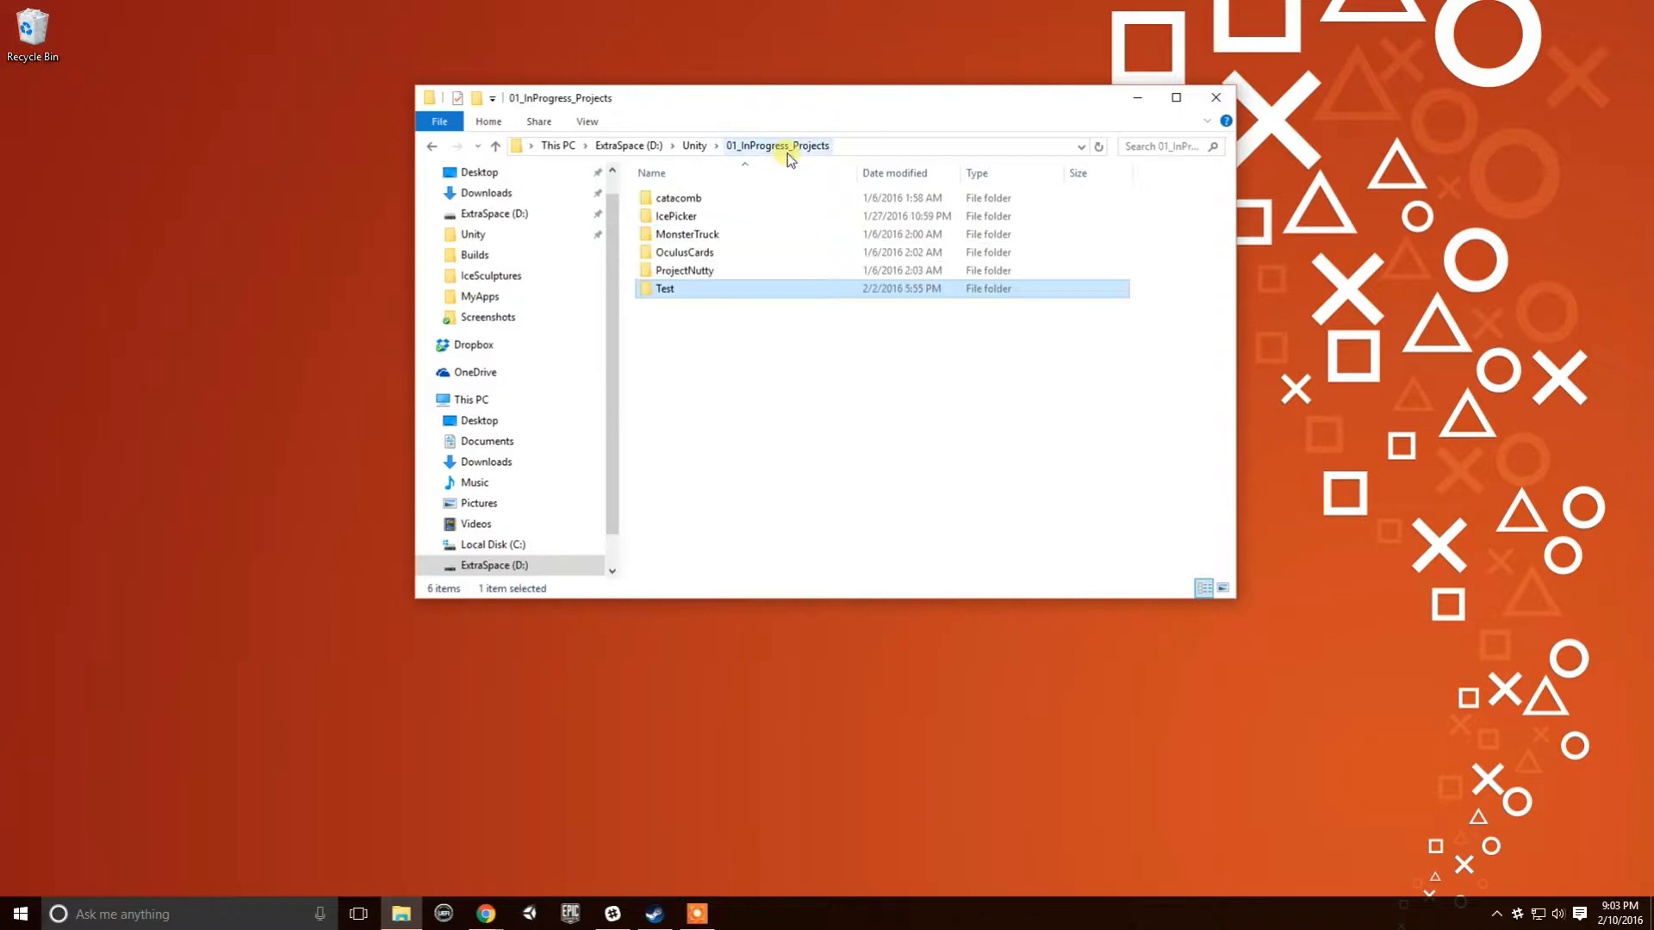
- Show the 01_InProgress_Projects context menu with its TortoiseSVN submenu
{"action": "right_click", "coordinate": [747, 350]}
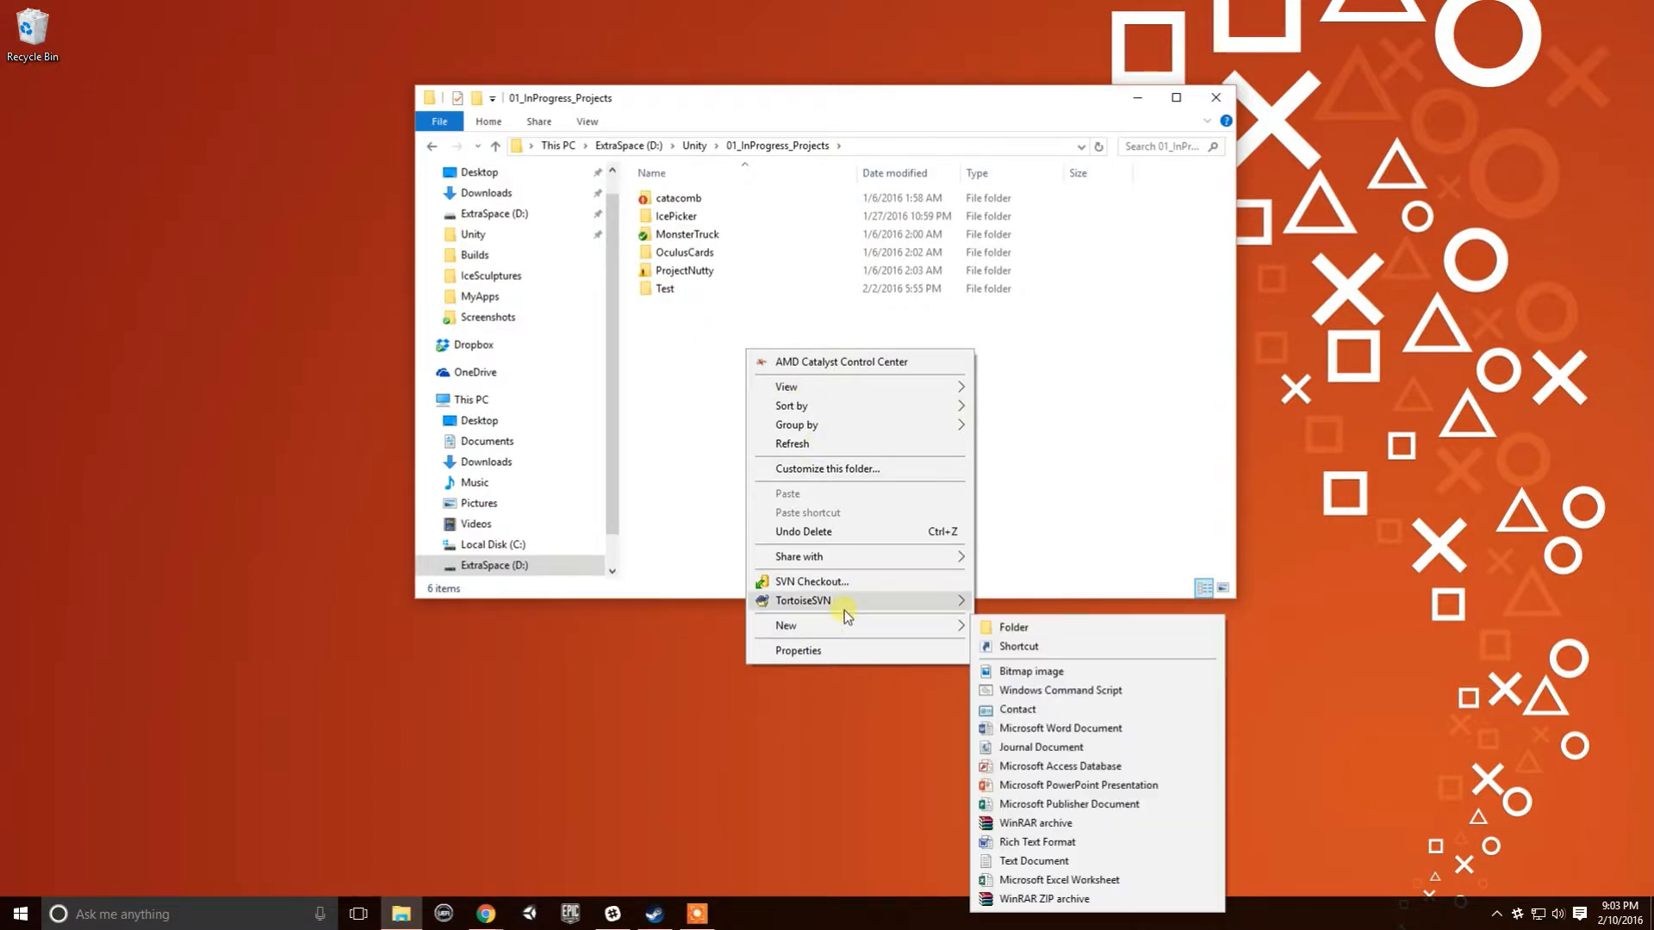
{"action": "mouse_move", "coordinate": [844, 610]}
{"action": "left_click", "coordinate": [1063, 443]}
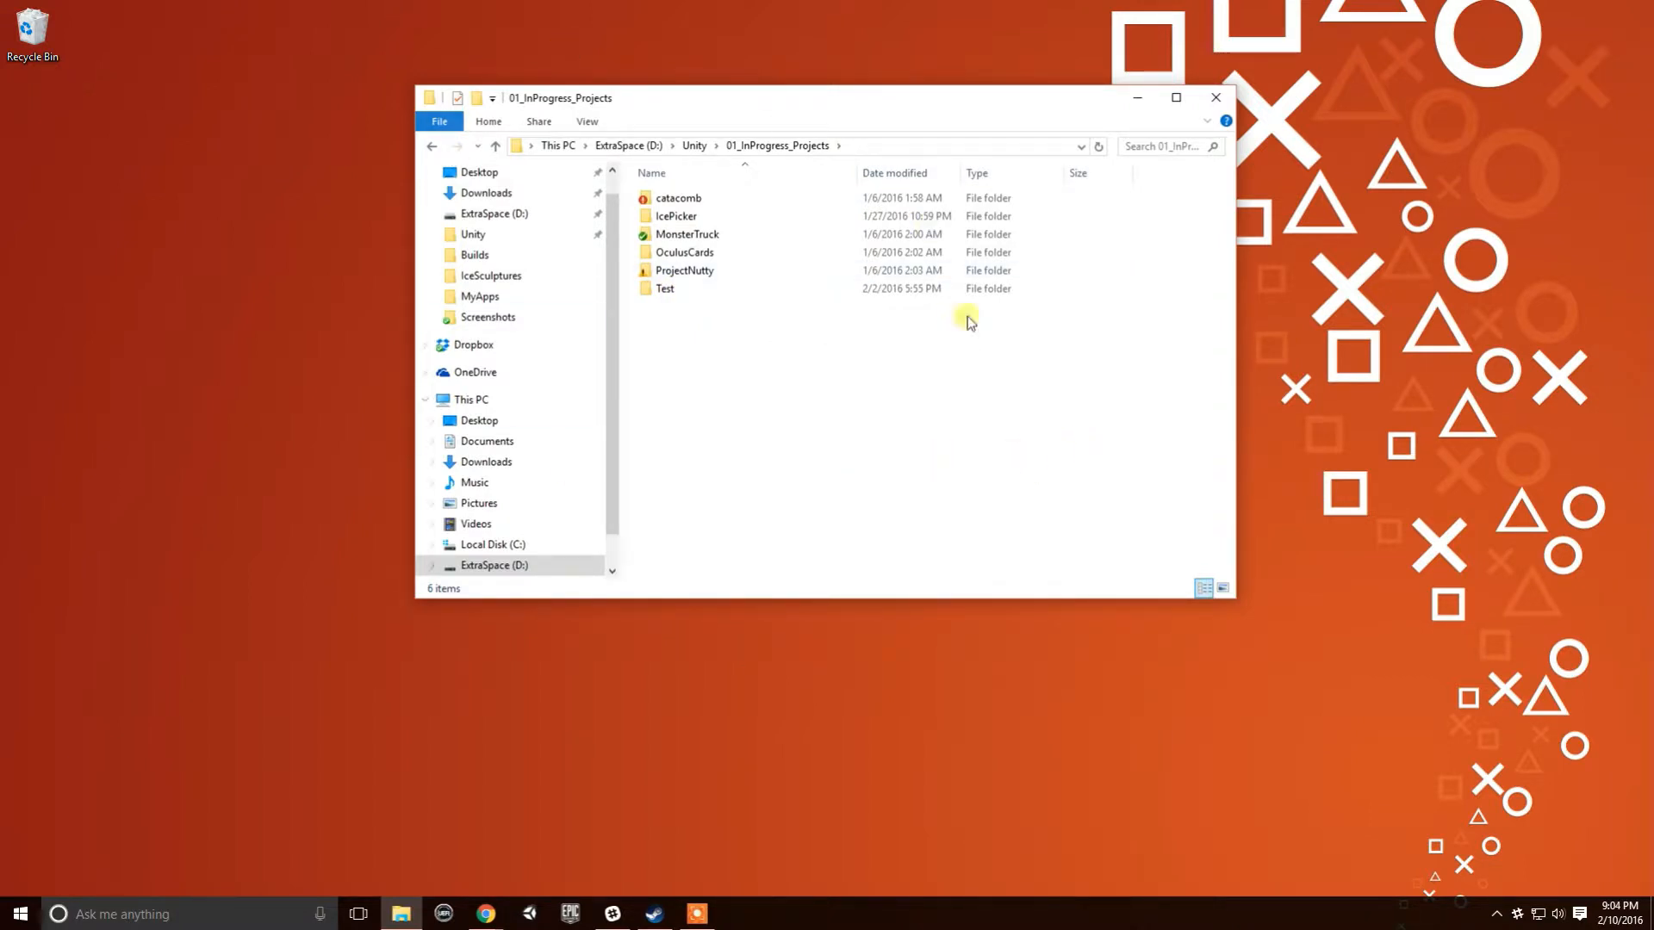
{"action": "right_click", "coordinate": [191, 394]}
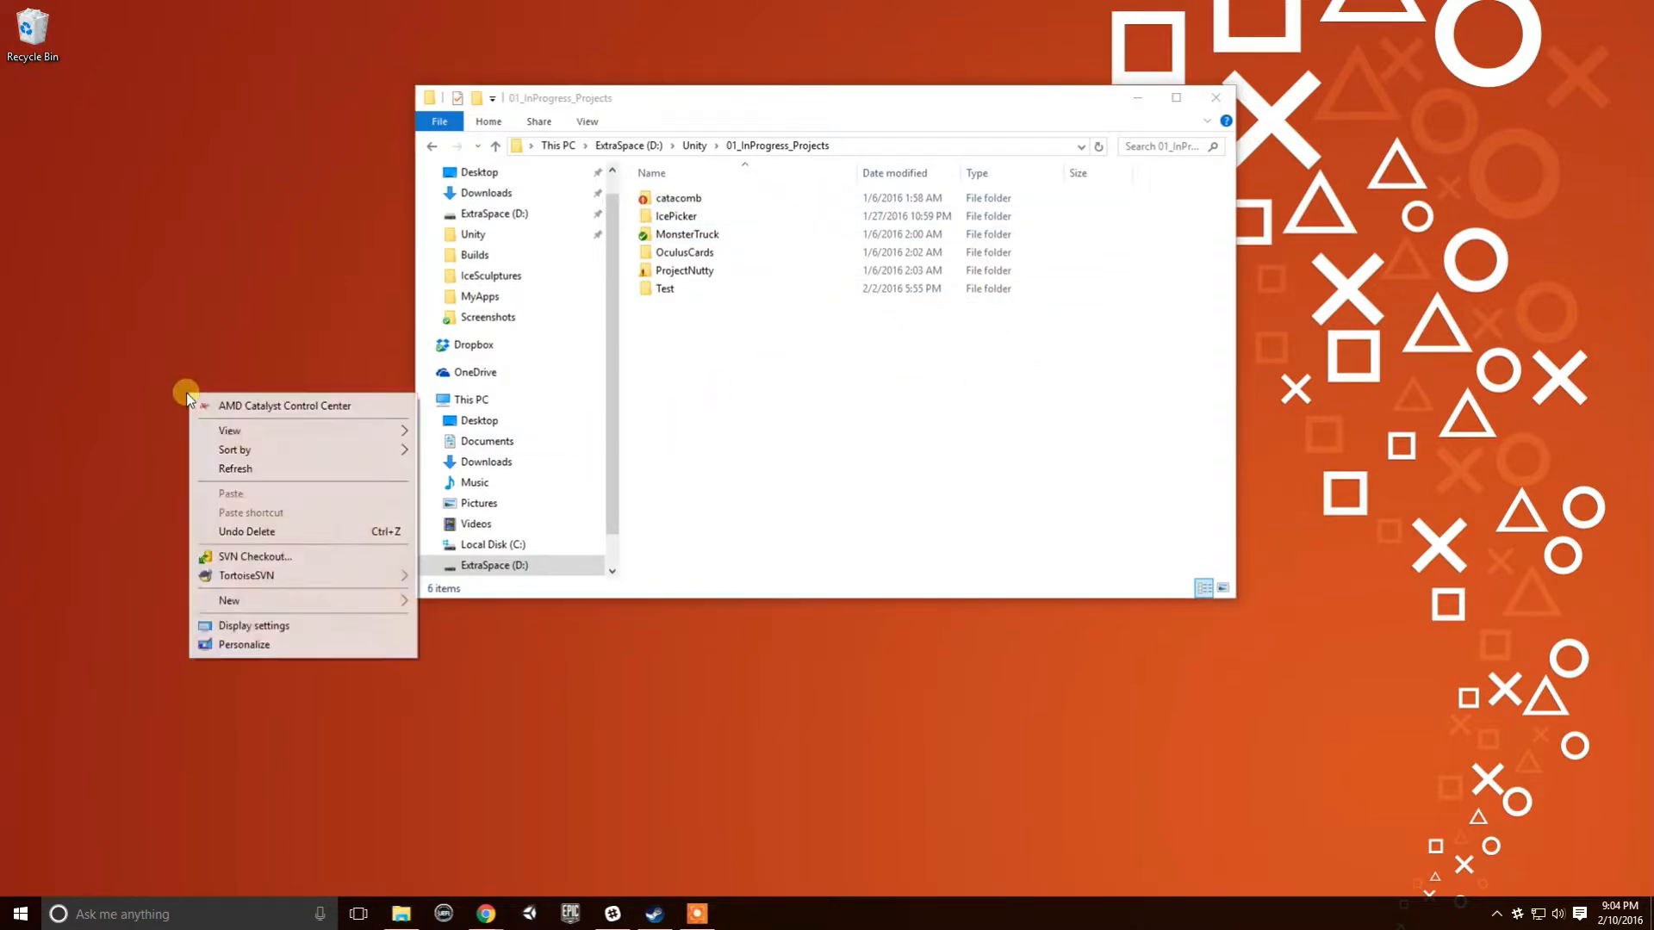
{"action": "right_click", "coordinate": [743, 391]}
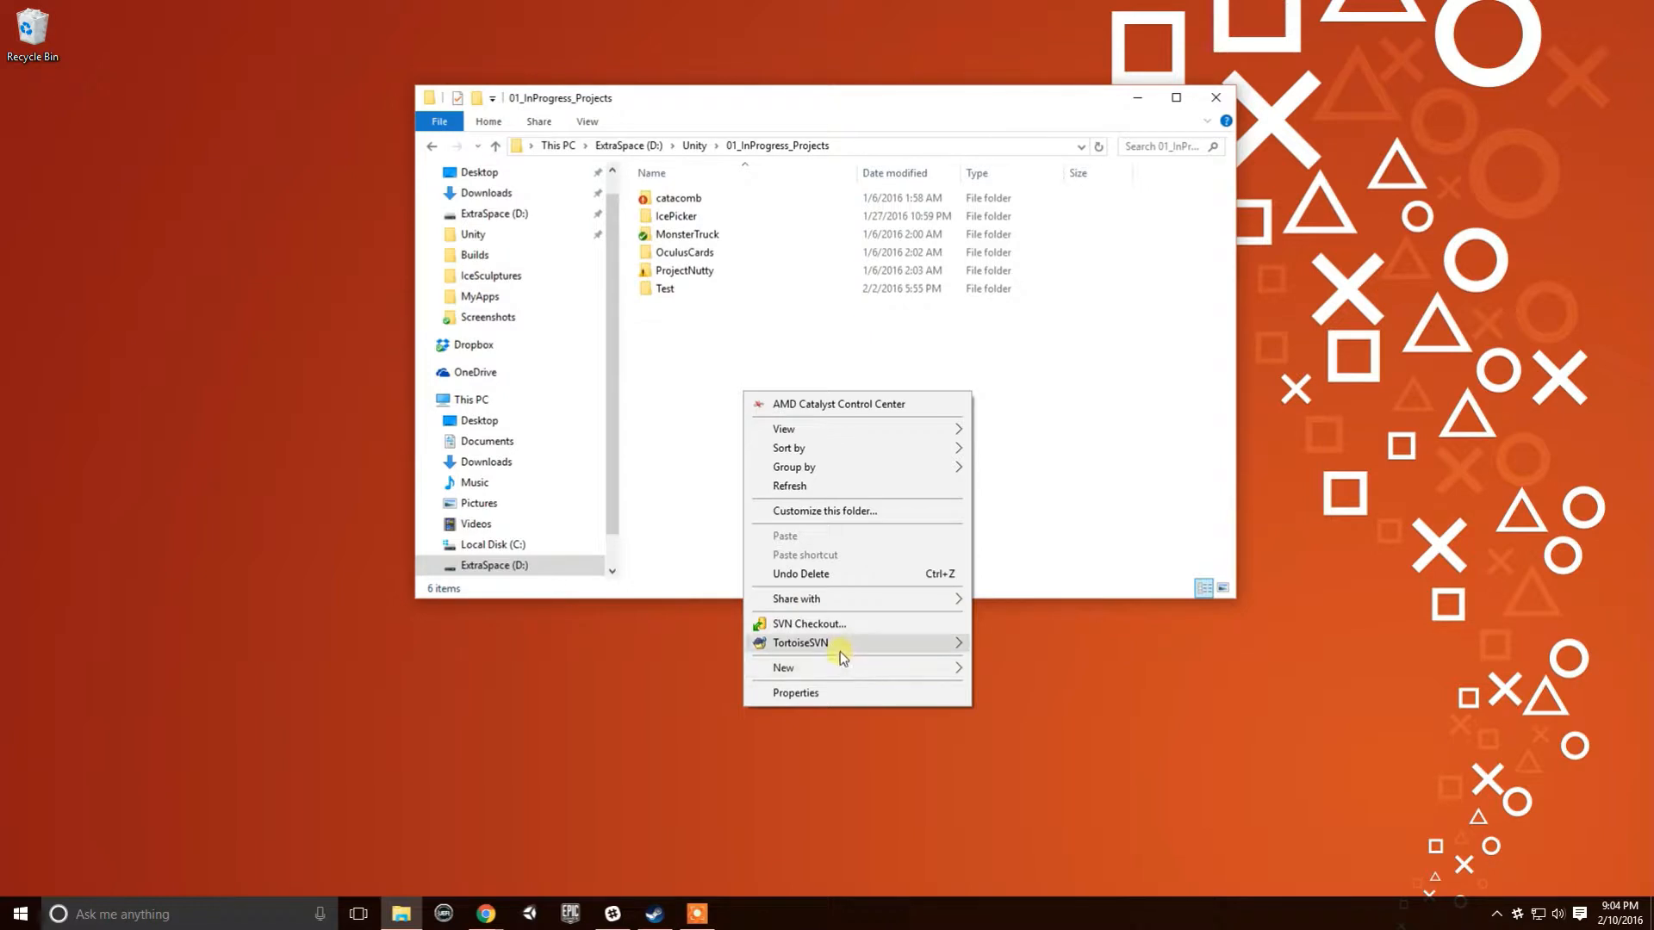
{"action": "mouse_move", "coordinate": [842, 657]}
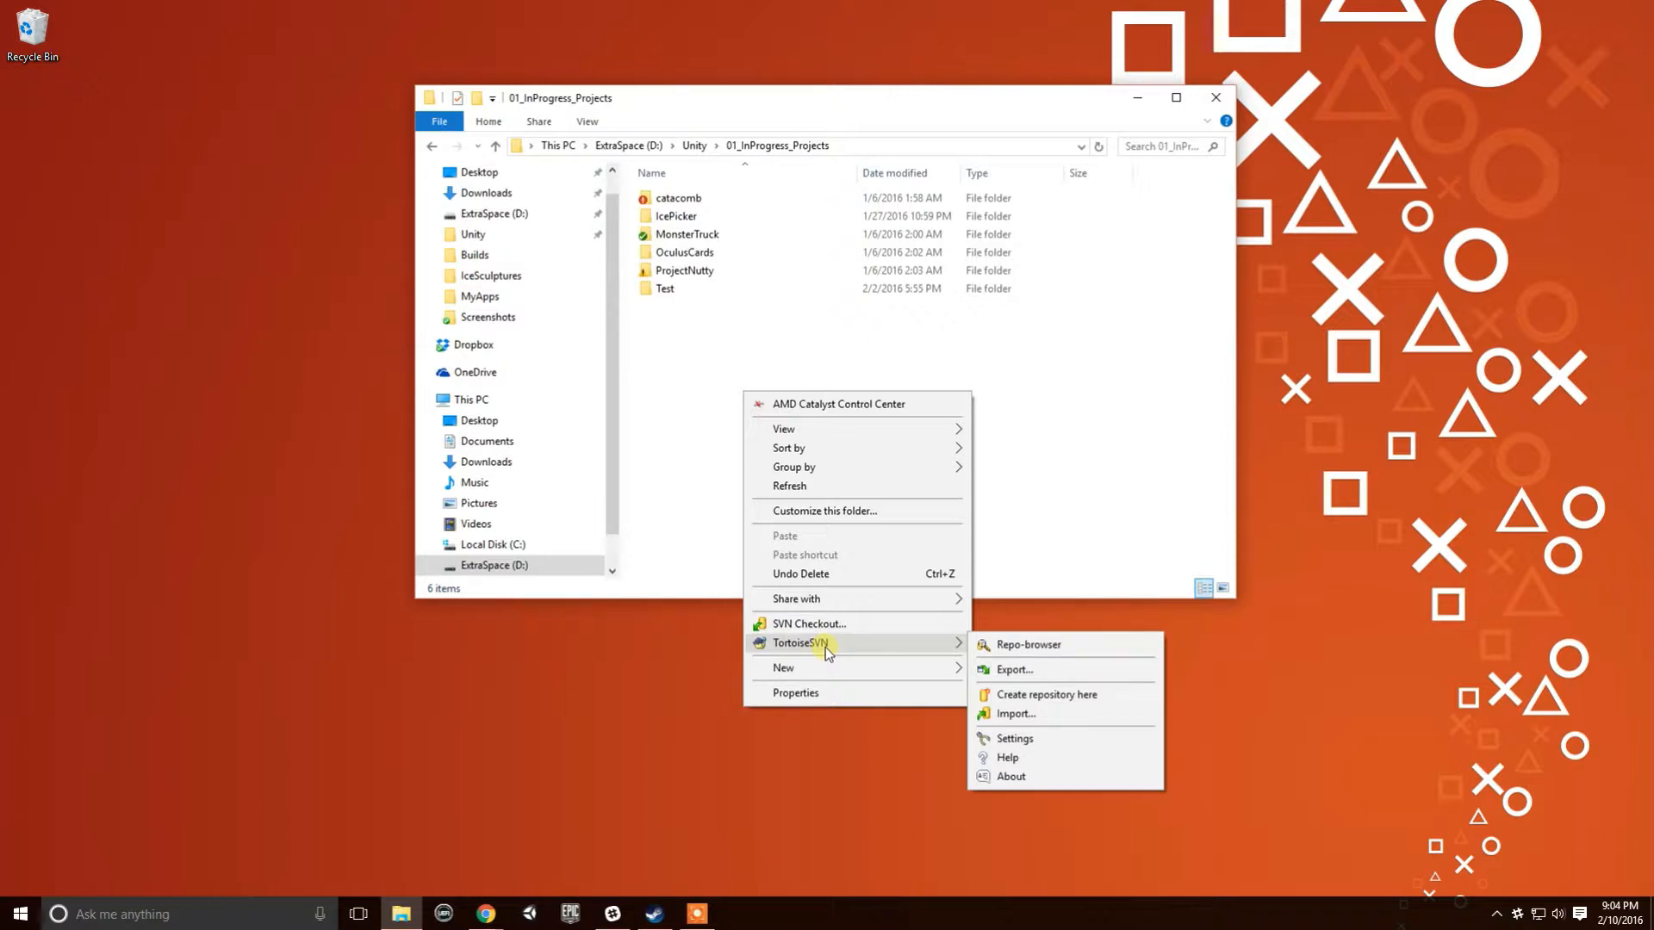
- Open Repo-browser with an emptied URL field, then bring Chrome's SmartSVN page forward
{"action": "left_click", "coordinate": [1050, 652]}
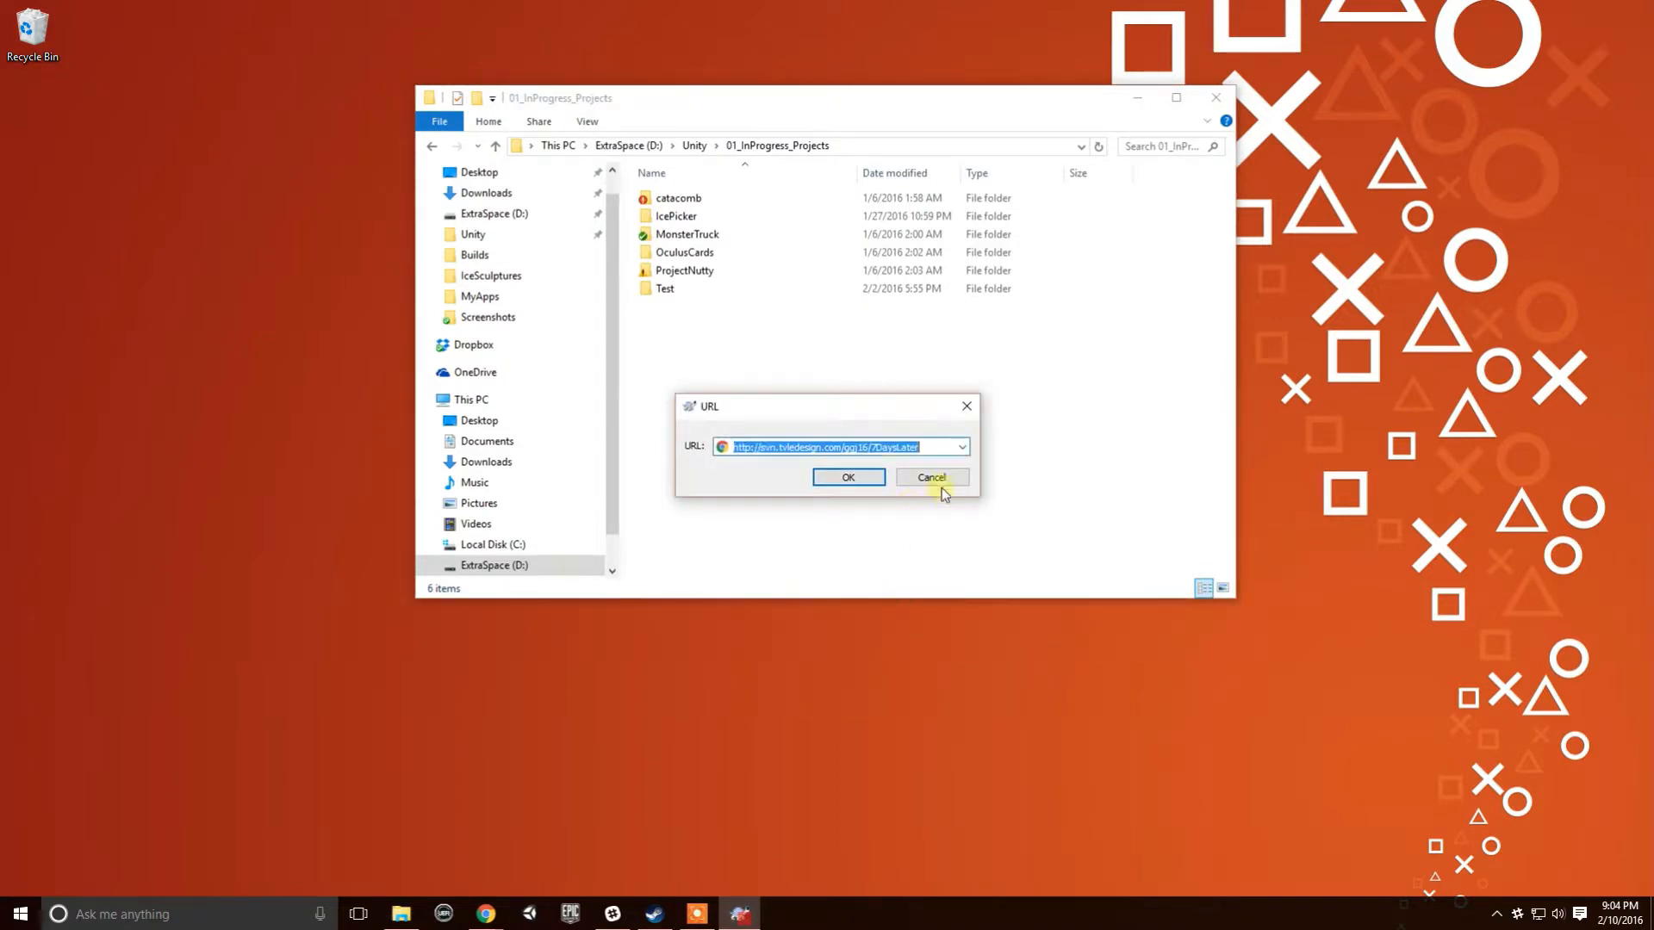
{"action": "key", "text": "BackSpace"}
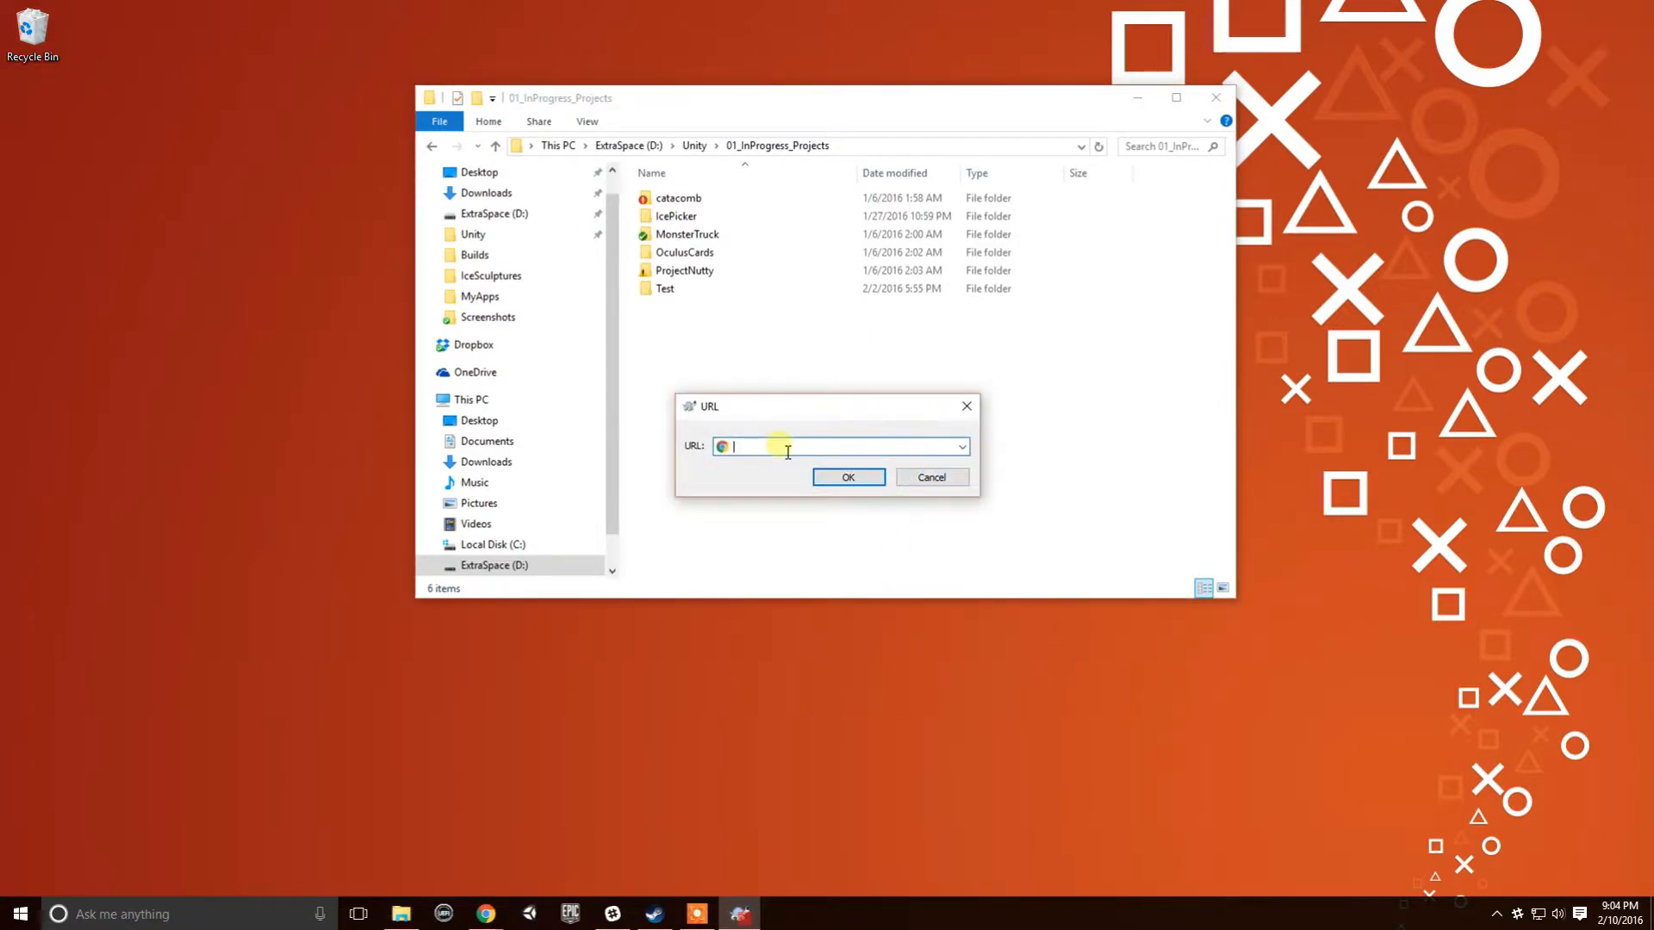
{"action": "key", "text": "alt+Tab"}
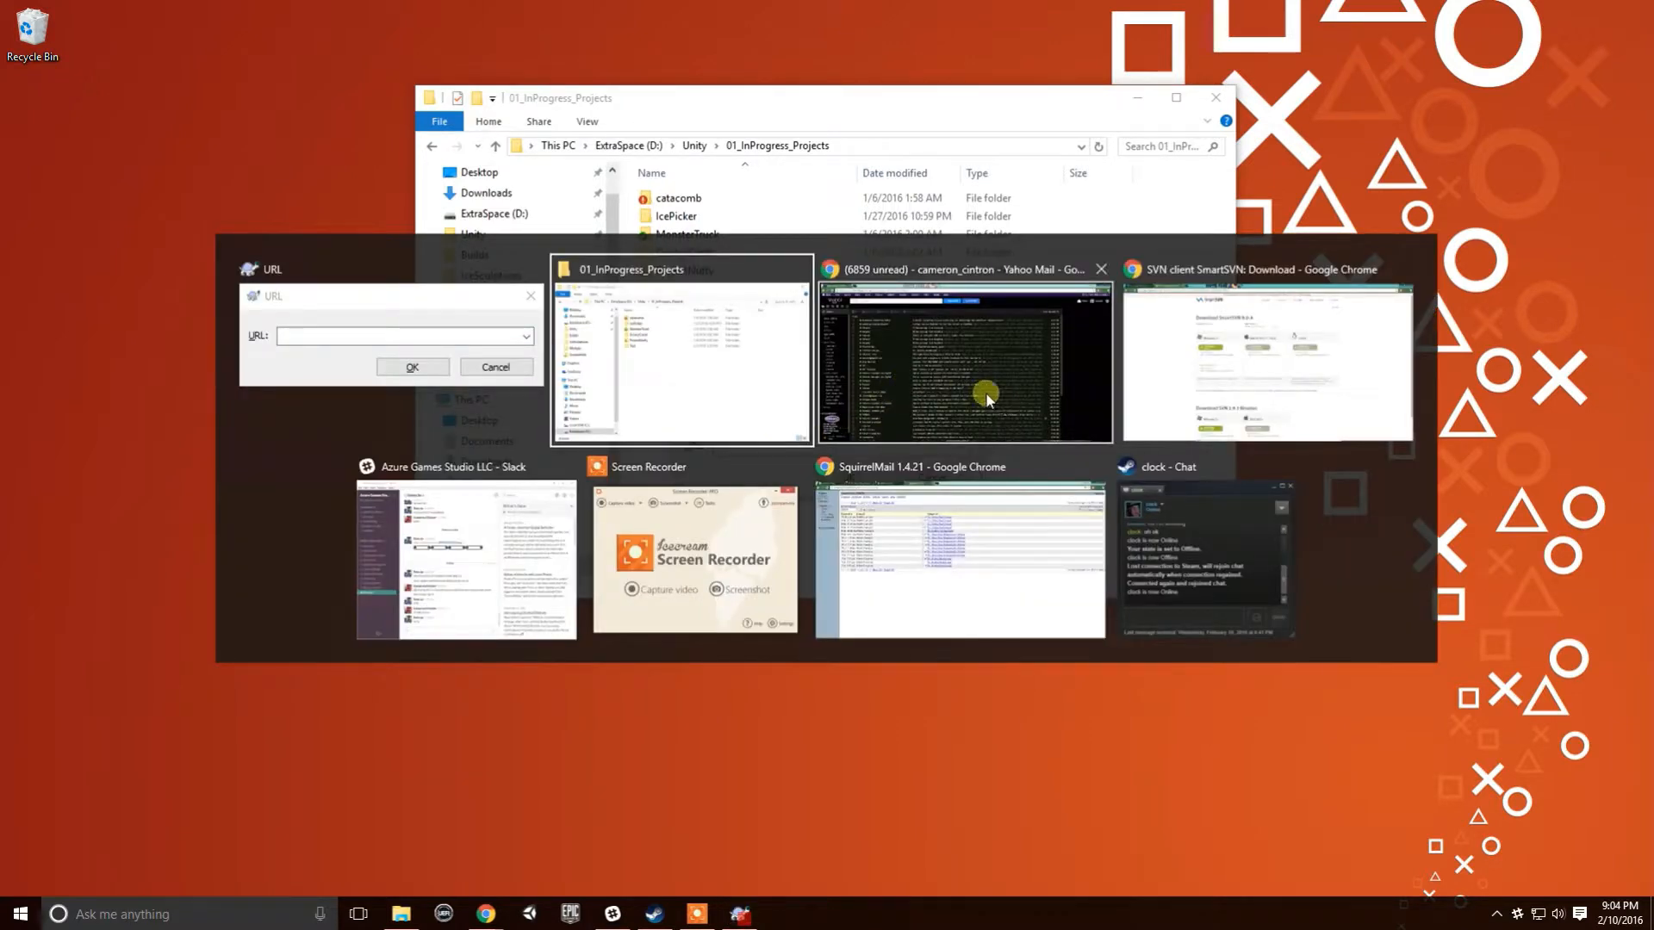
{"action": "left_click", "coordinate": [937, 365]}
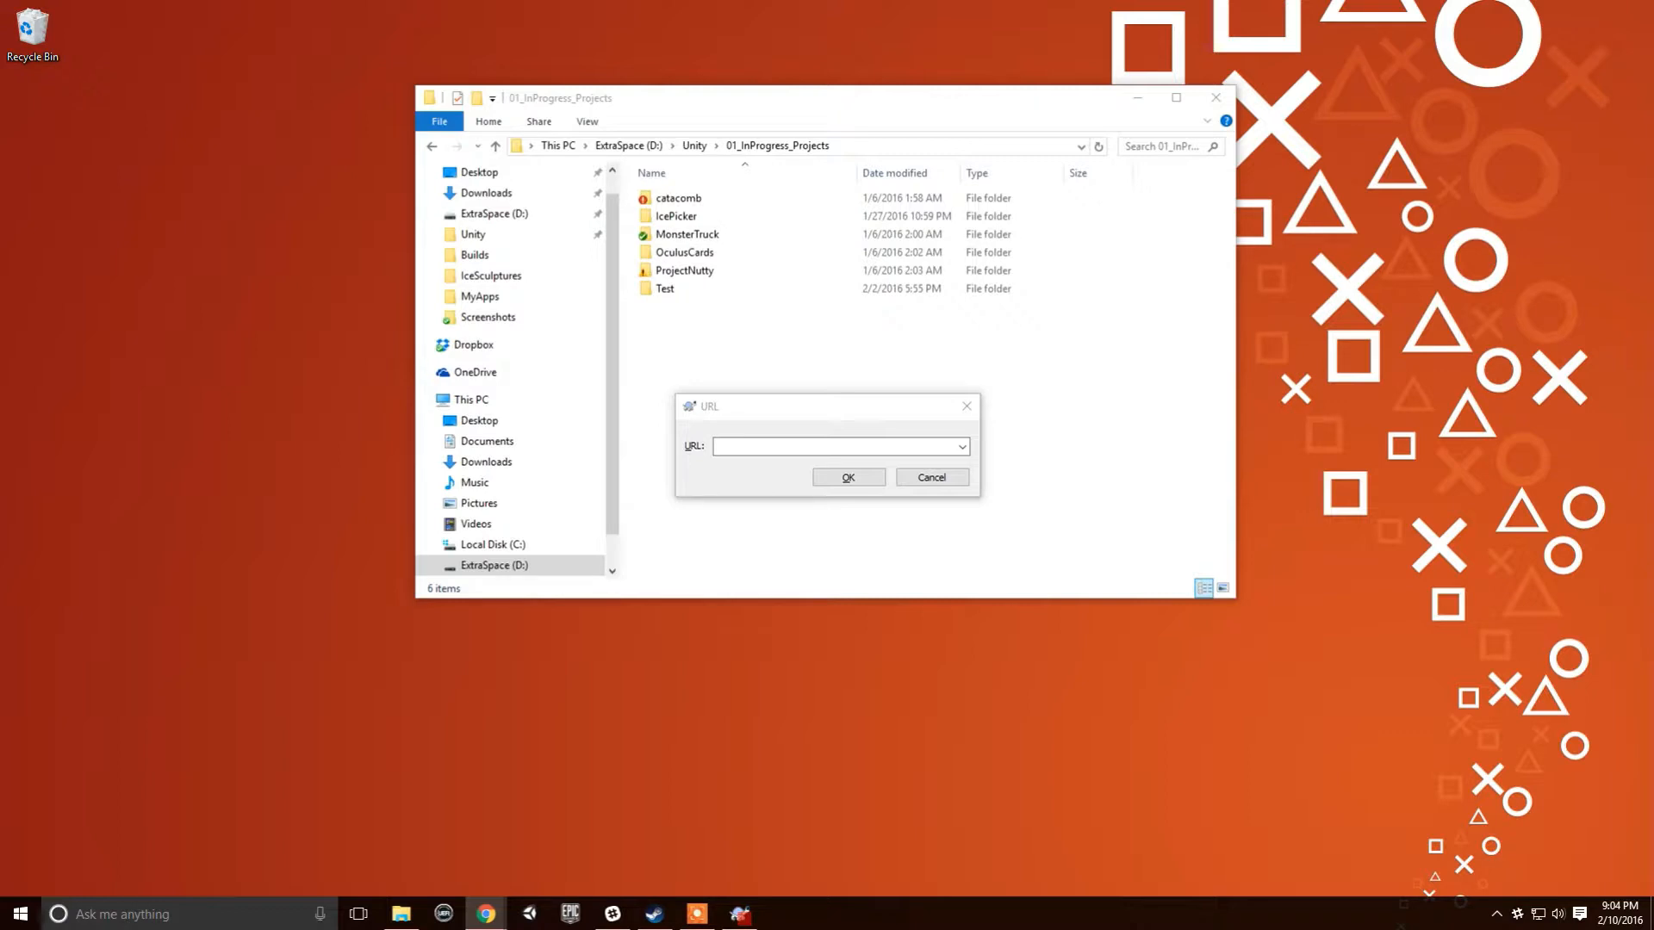
{"action": "left_click", "coordinate": [733, 446]}
{"action": "mouse_move", "coordinate": [486, 913]}
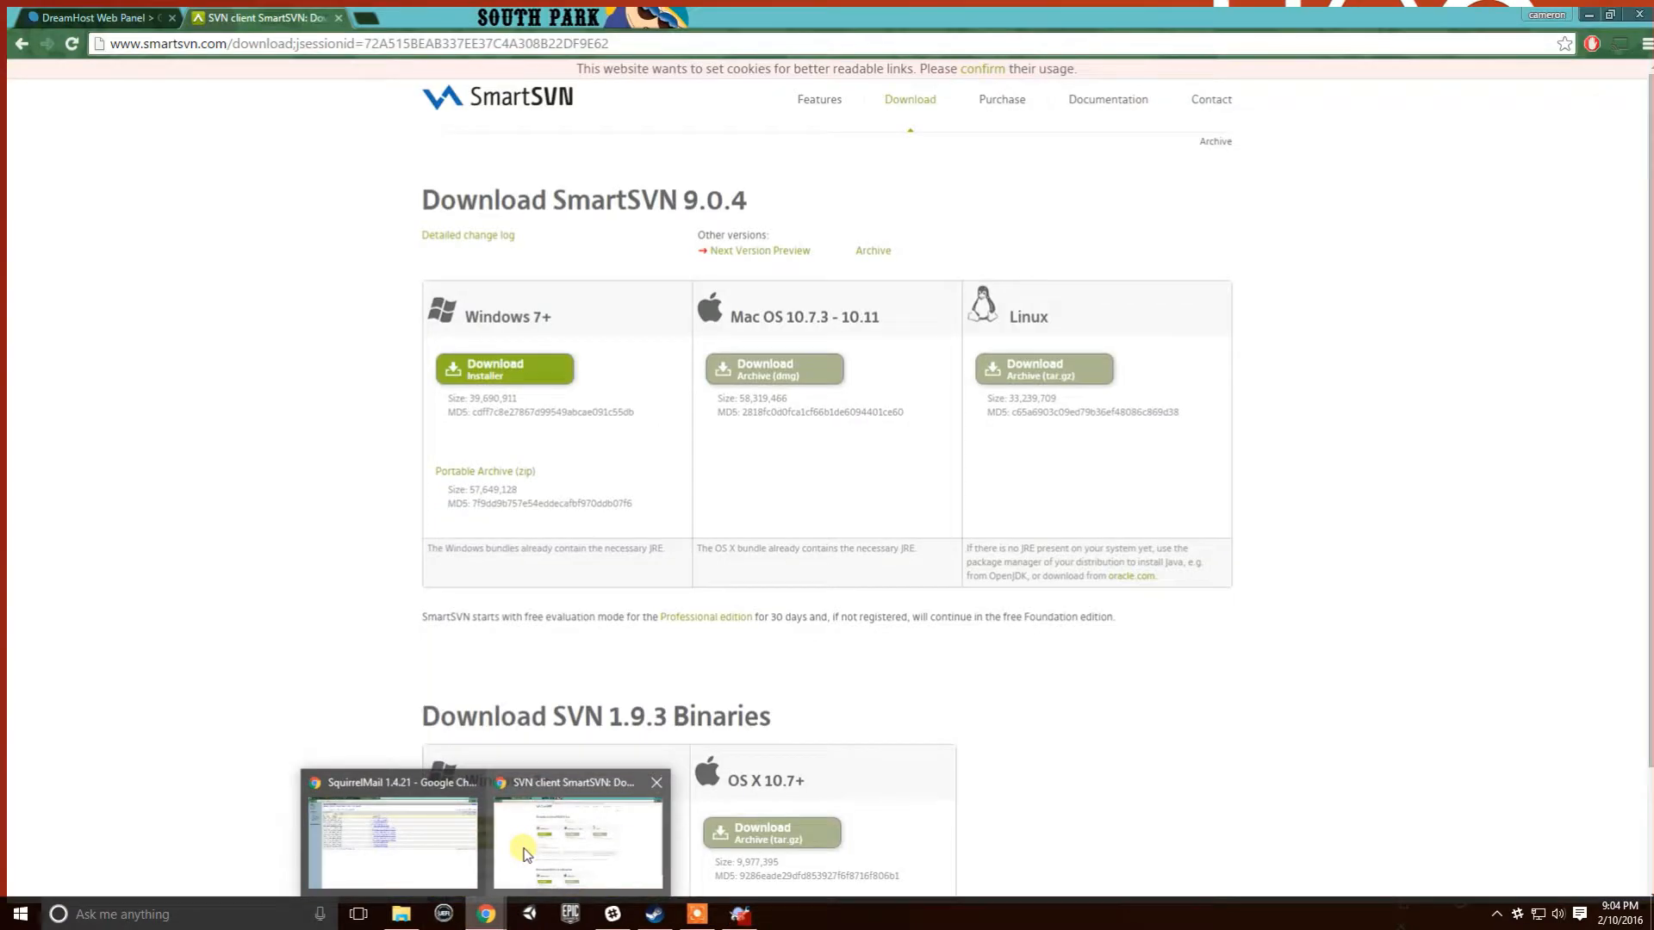
{"action": "left_click", "coordinate": [525, 853]}
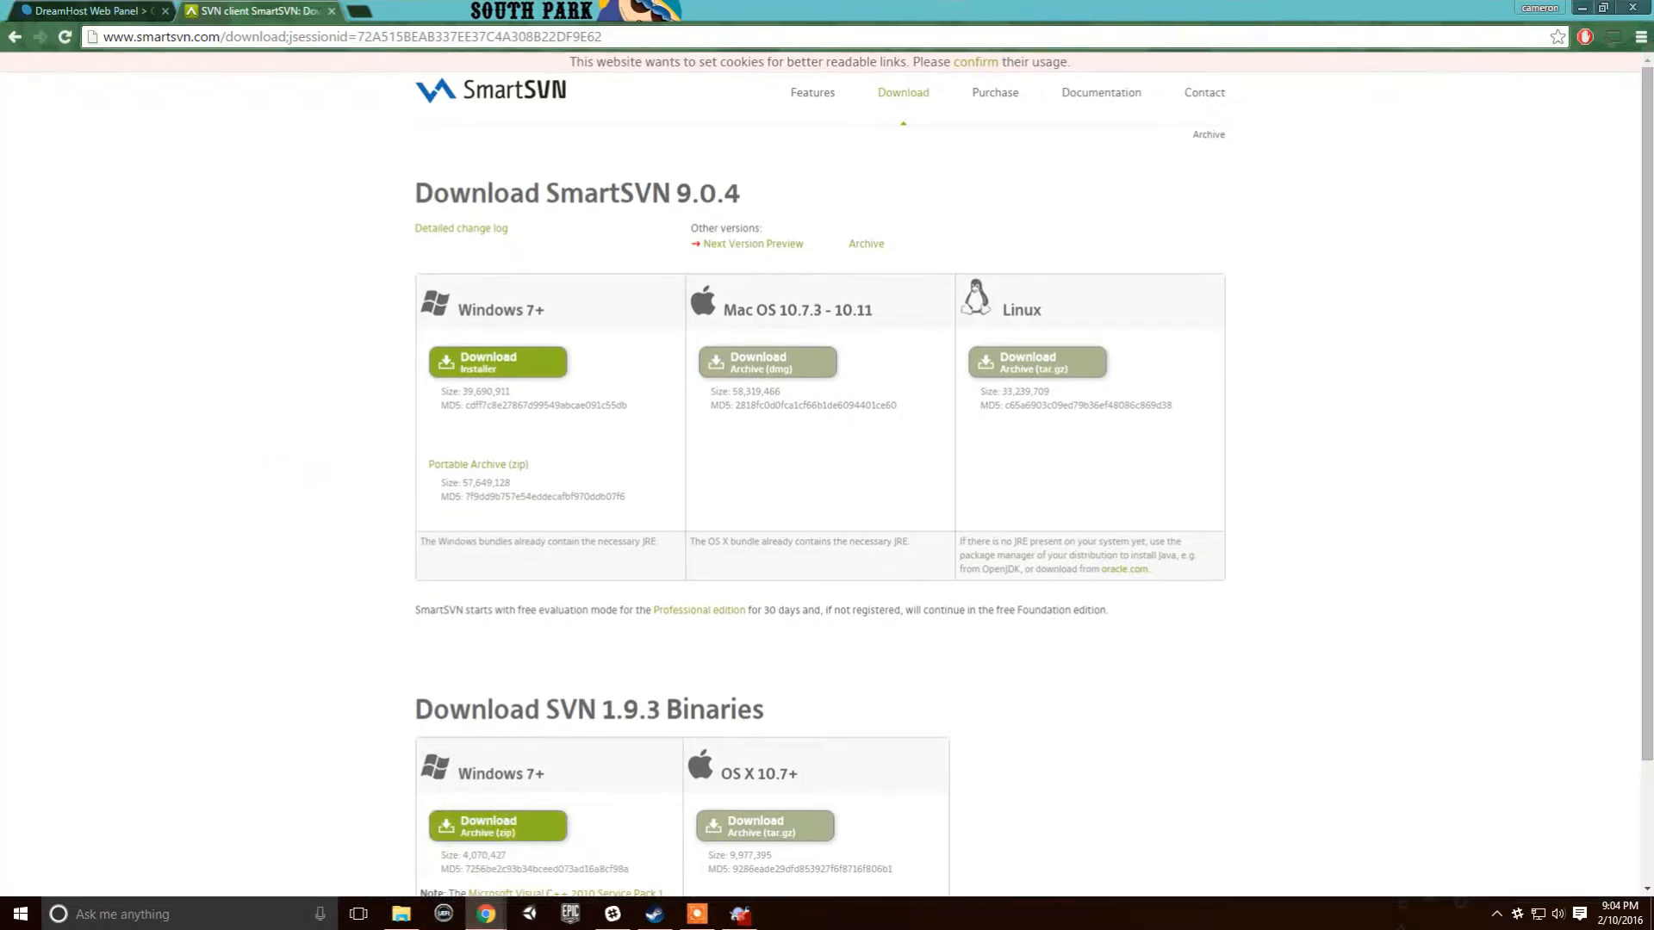
- Copy the demonstration project URL from DreamHost and submit it in TortoiseSVN's URL prompt
{"action": "left_click", "coordinate": [91, 17]}
{"action": "scroll", "coordinate": [435, 280], "scroll_direction": "down", "scroll_amount": 2}
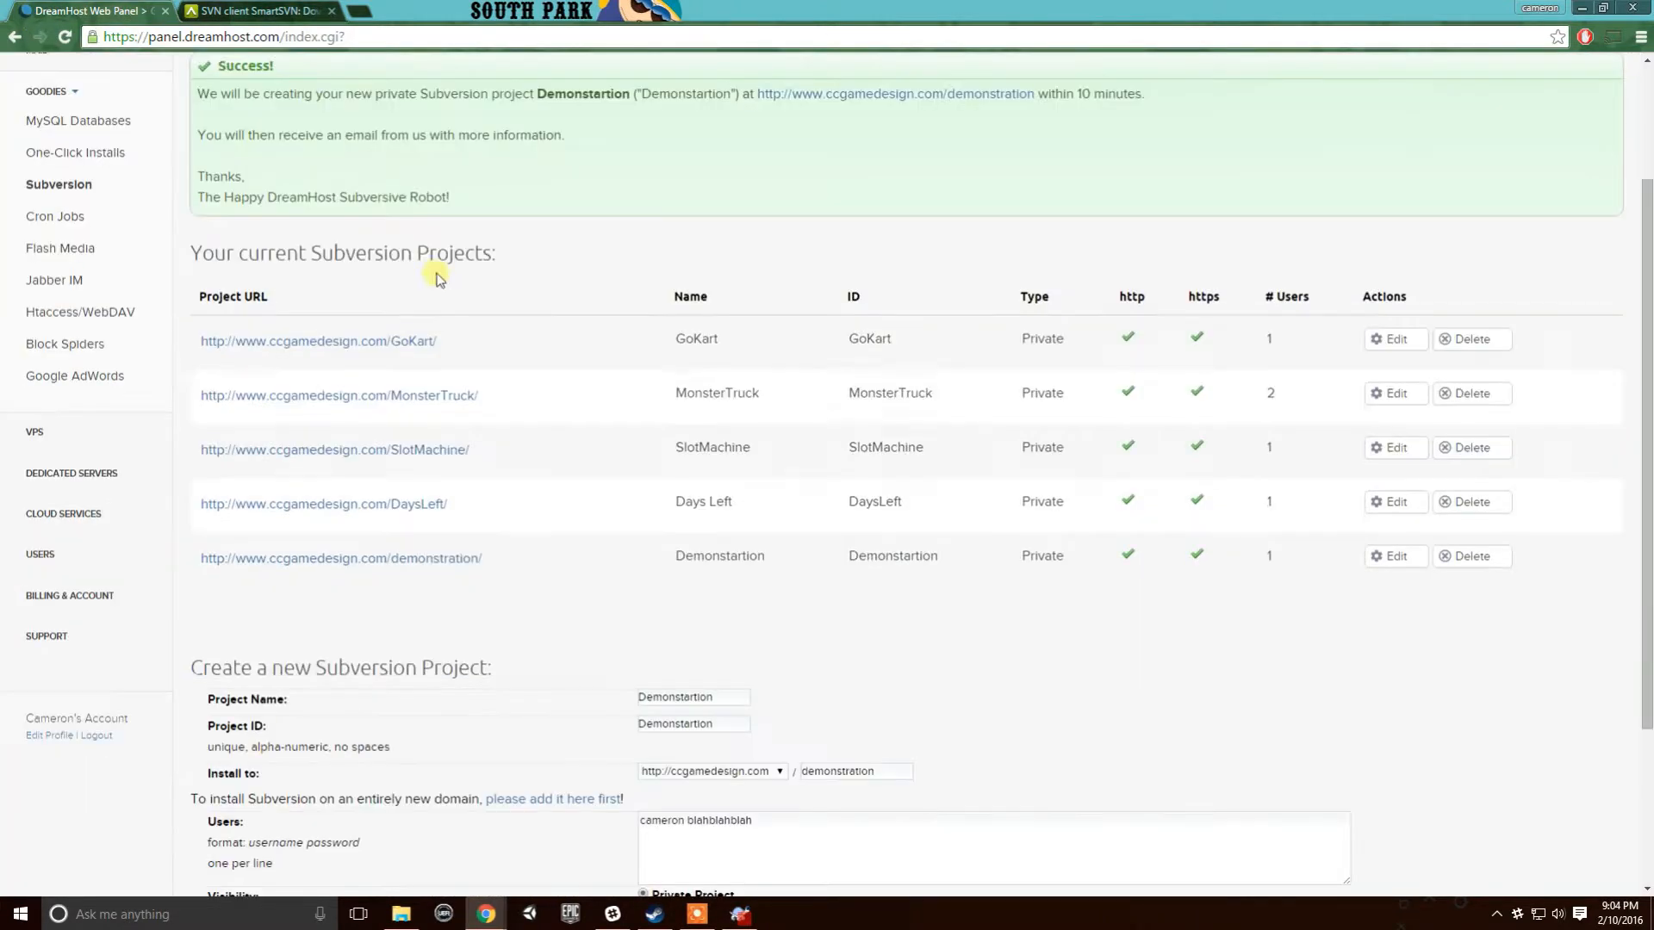
{"action": "left_click_drag", "start_coordinate": [521, 558], "coordinate": [298, 560]}
{"action": "left_click_drag", "start_coordinate": [596, 592], "coordinate": [200, 557]}
{"action": "key", "text": "ctrl+c"}
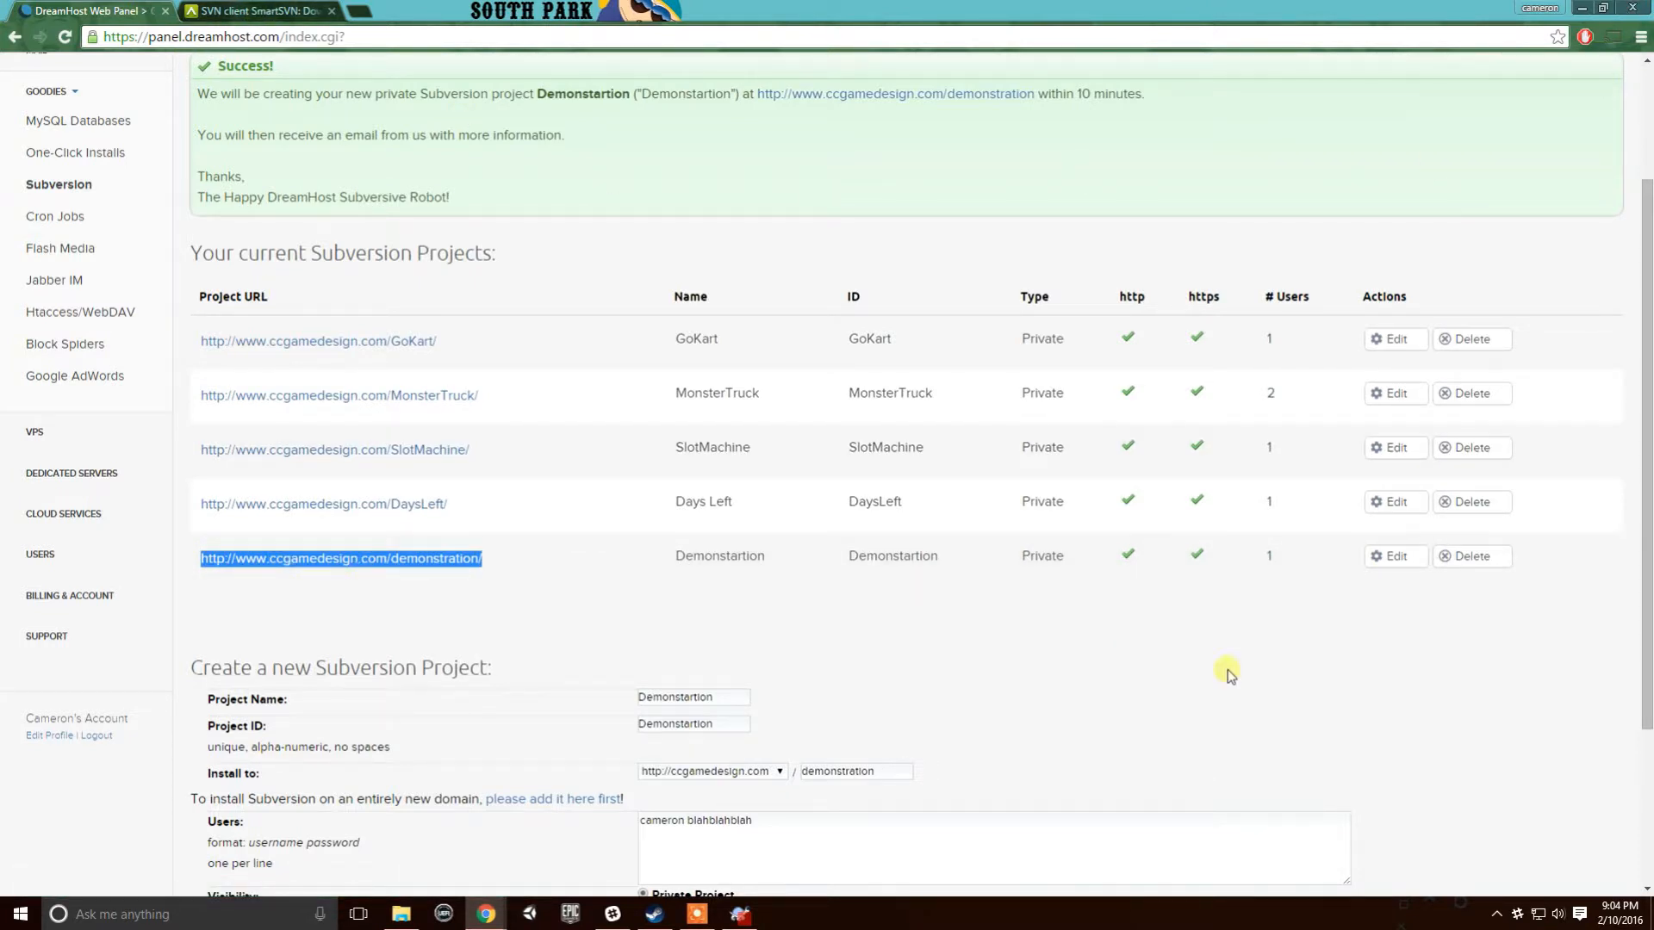
{"action": "left_click", "coordinate": [1581, 8]}
{"action": "key", "text": "ctrl+v"}
{"action": "left_click", "coordinate": [848, 477]}
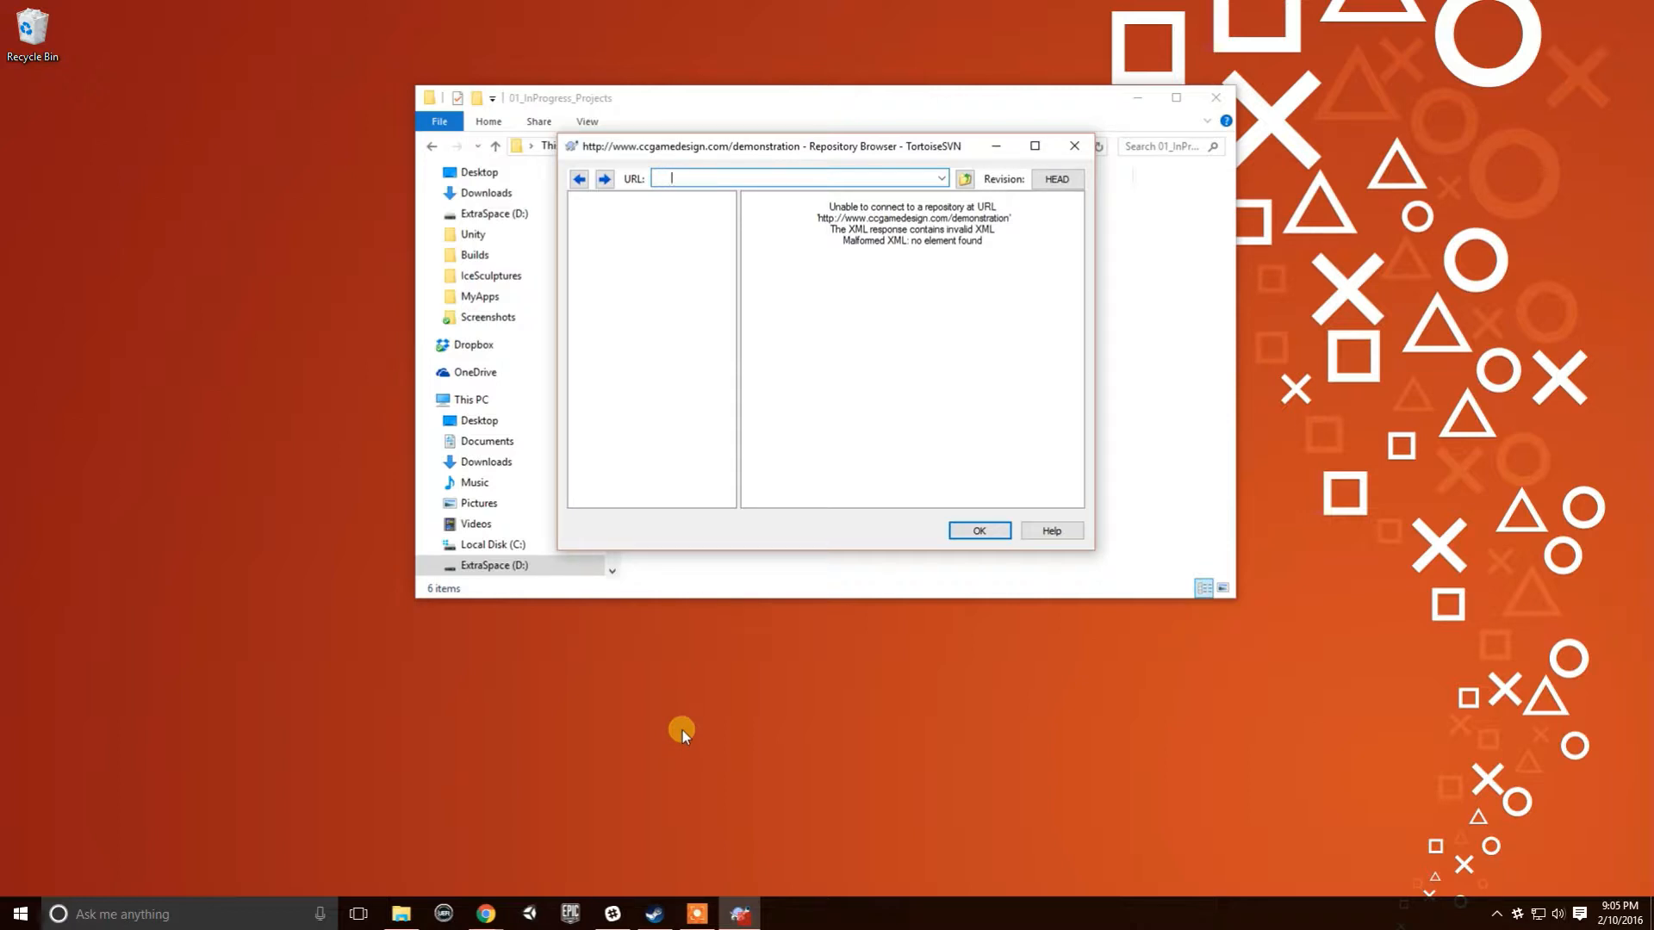
- Open the demonstration repository link in a new tab, cancel its login prompt, and minimize Chrome
{"action": "key", "text": "alt+Tab"}
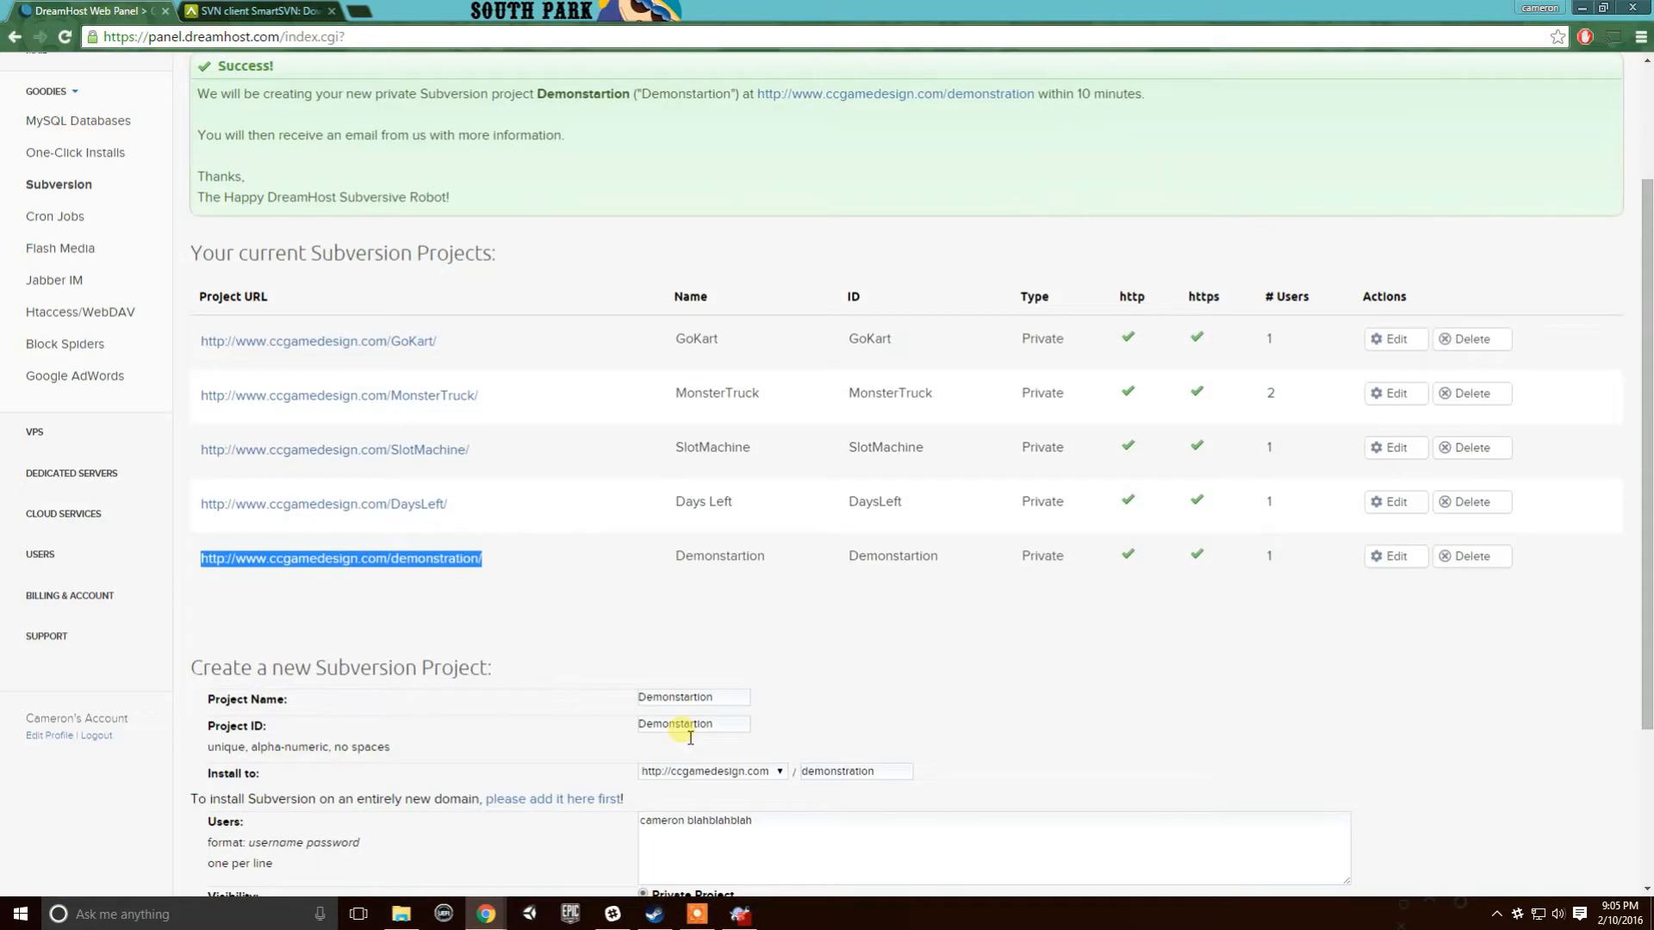
{"action": "key", "text": "alt+Tab"}
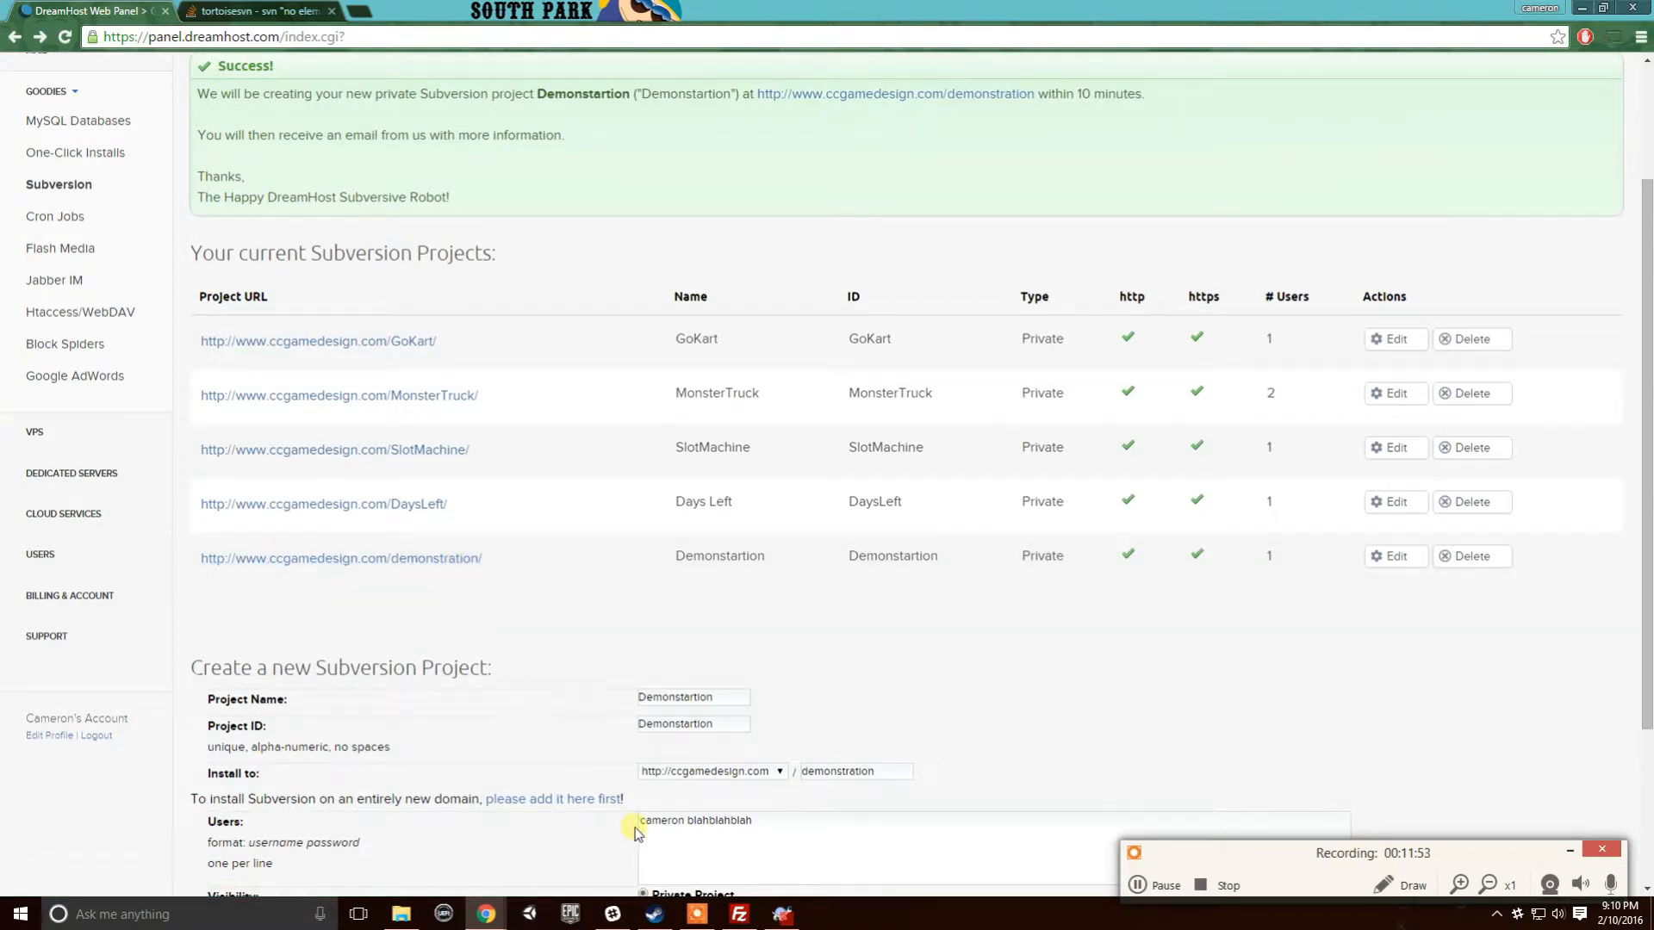
{"action": "right_click", "coordinate": [439, 572]}
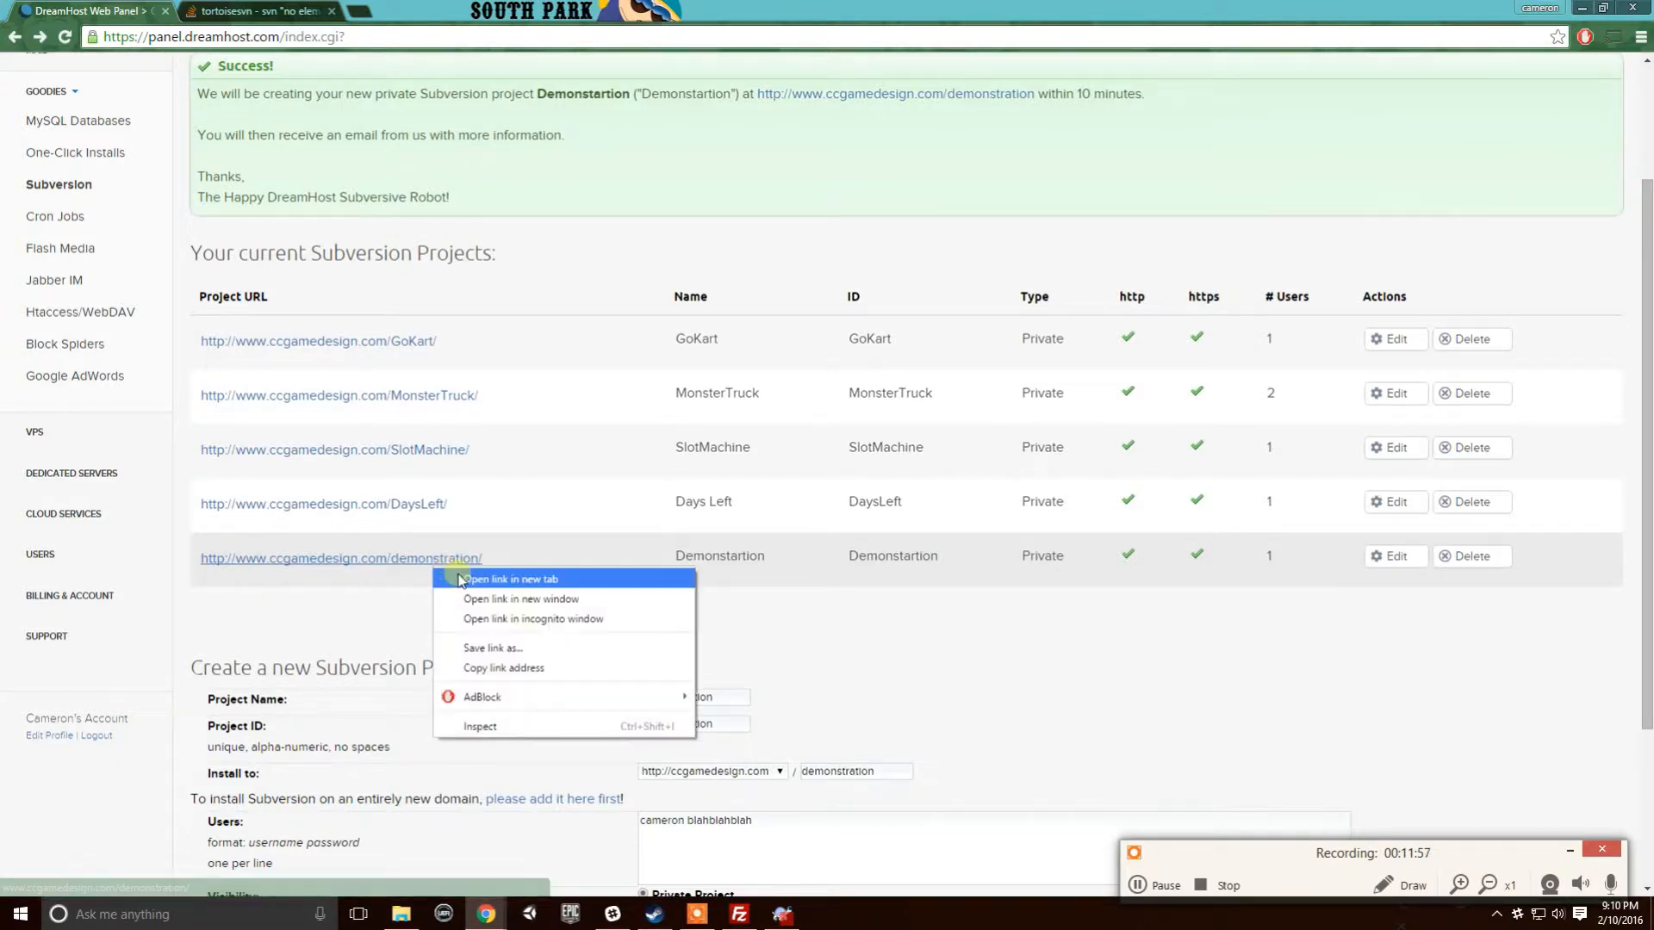
{"action": "left_click", "coordinate": [454, 578]}
{"action": "left_click", "coordinate": [228, 12]}
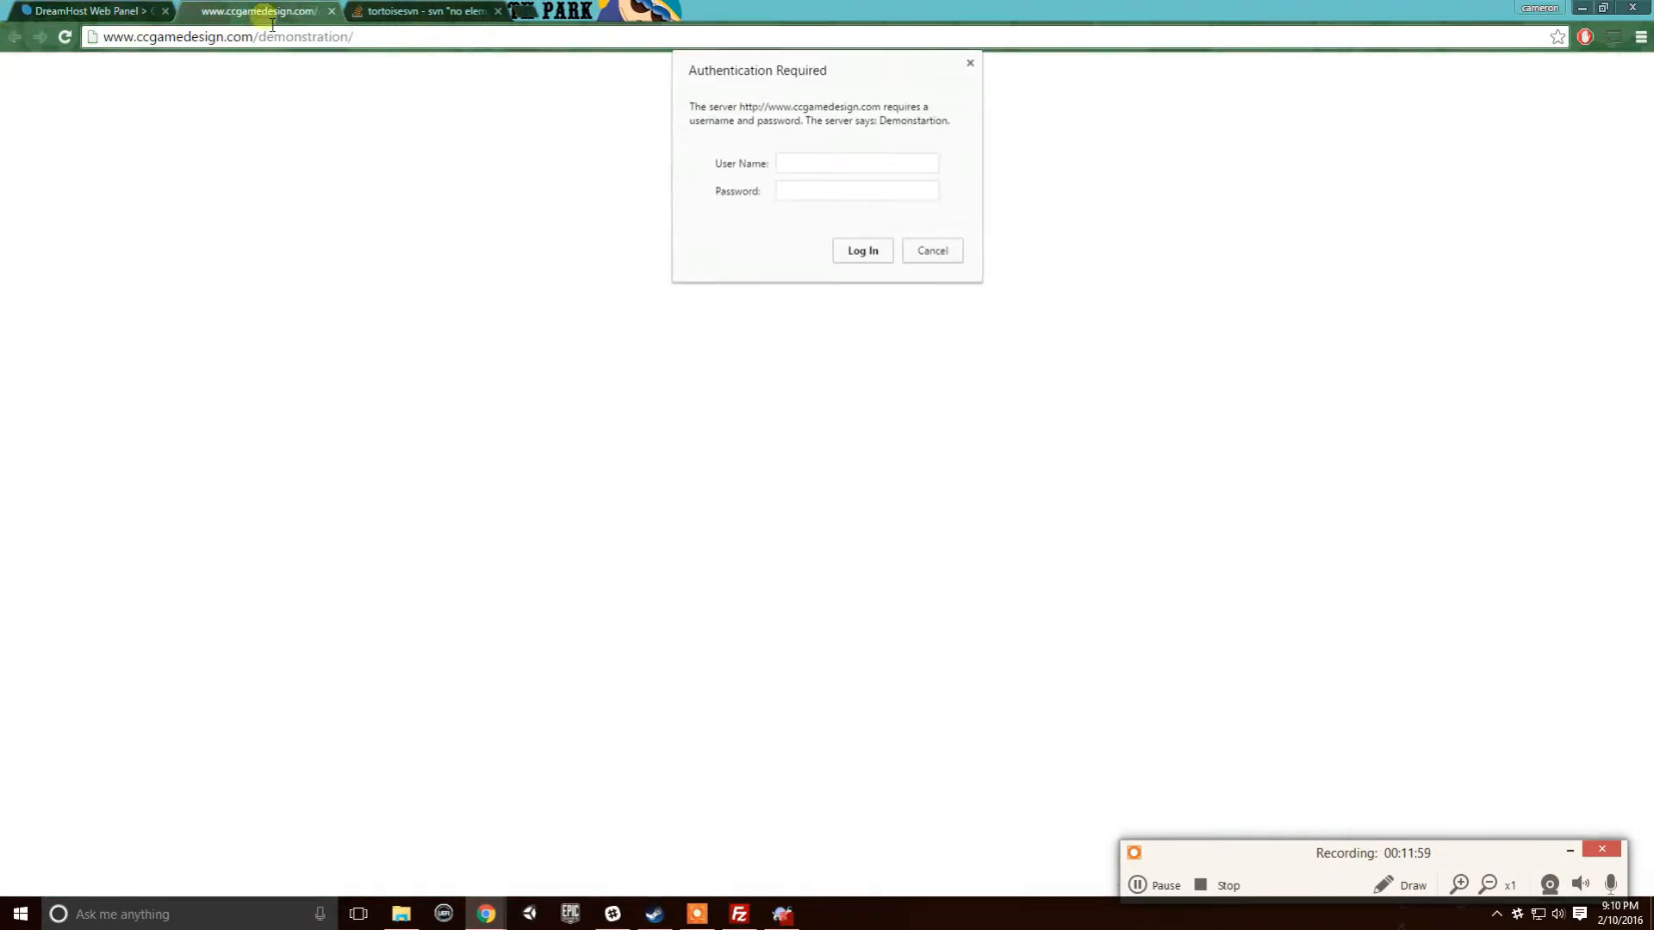
{"action": "left_click", "coordinate": [439, 41]}
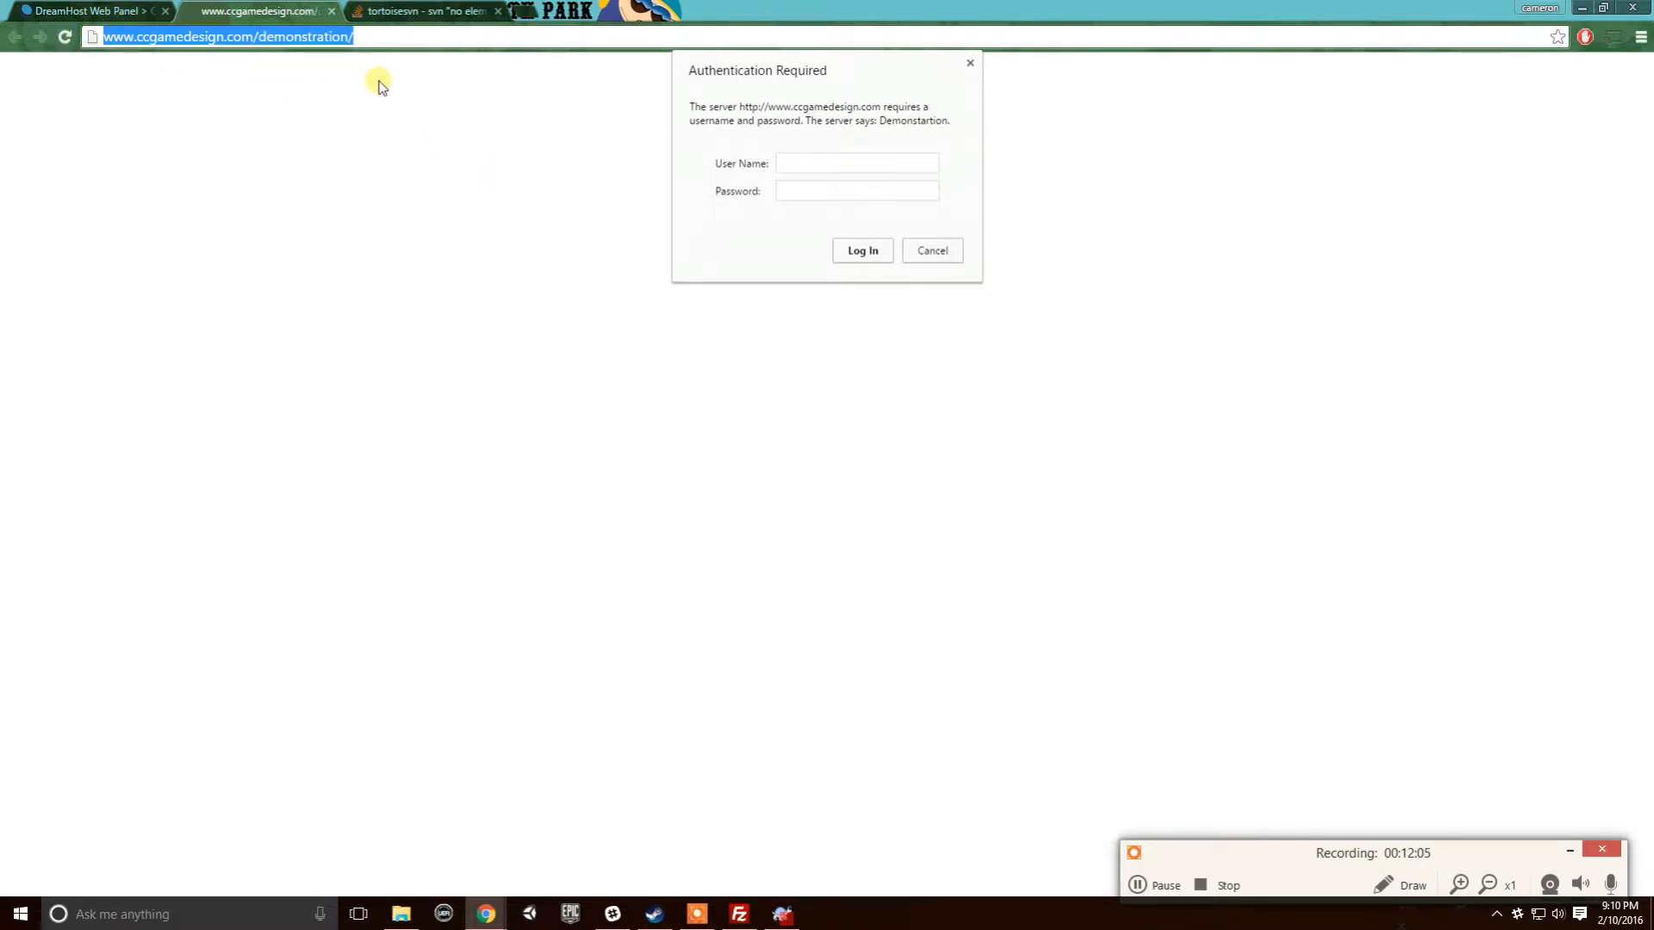
{"action": "left_click", "coordinate": [412, 39]}
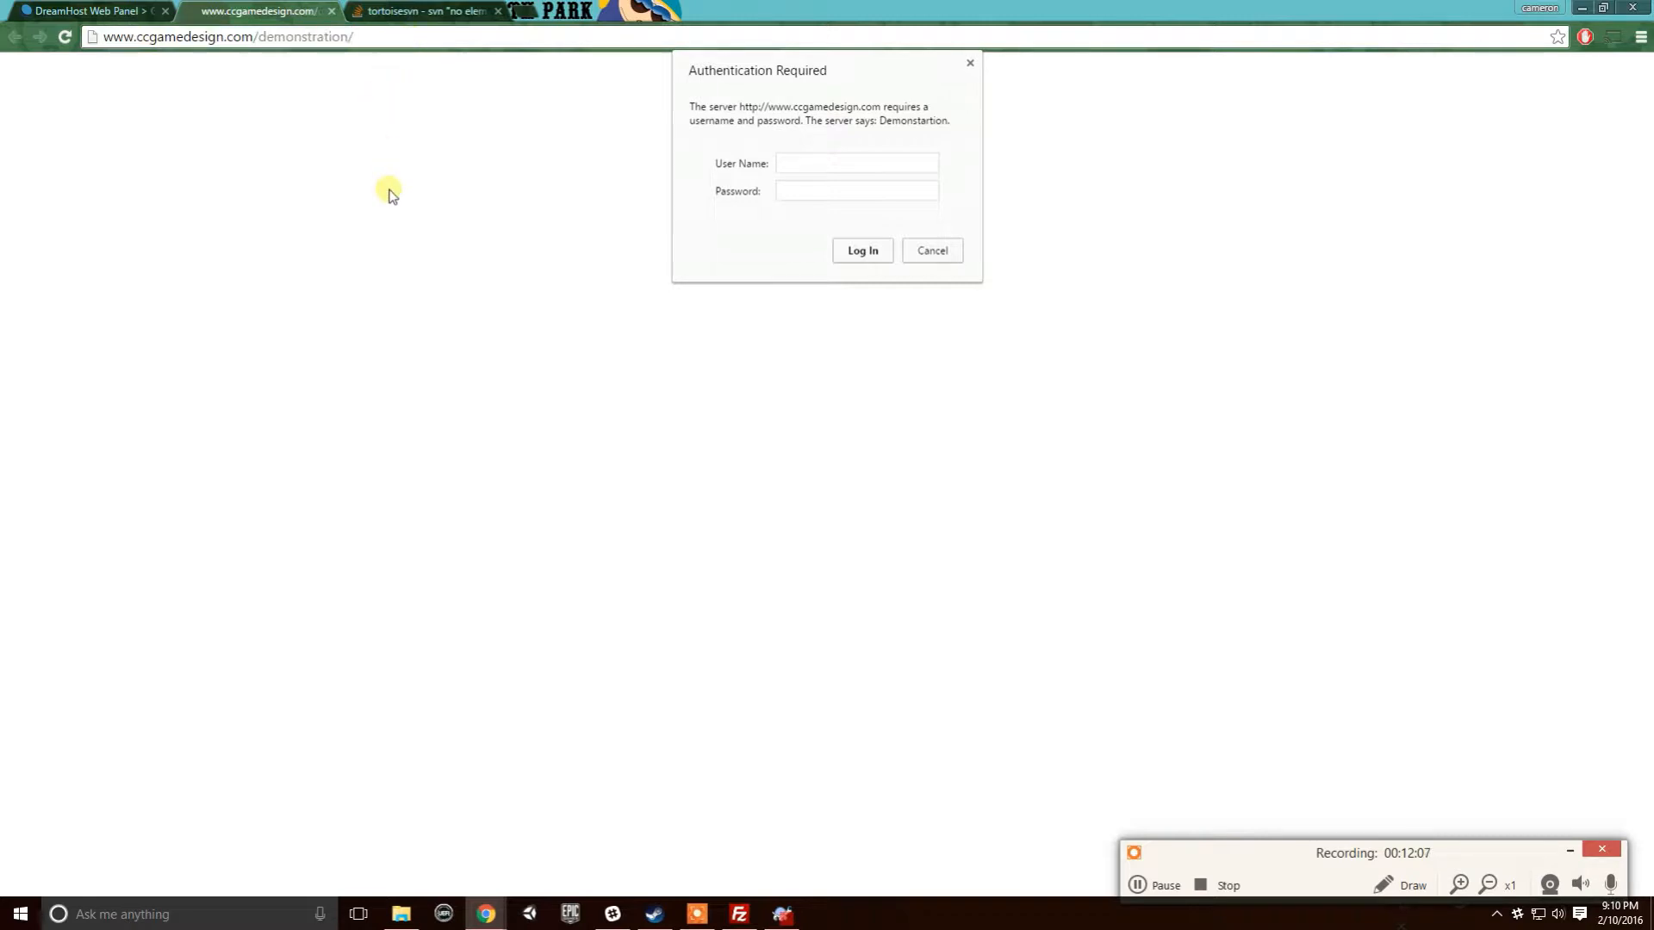
{"action": "left_click", "coordinate": [970, 65]}
{"action": "left_click", "coordinate": [1581, 7]}
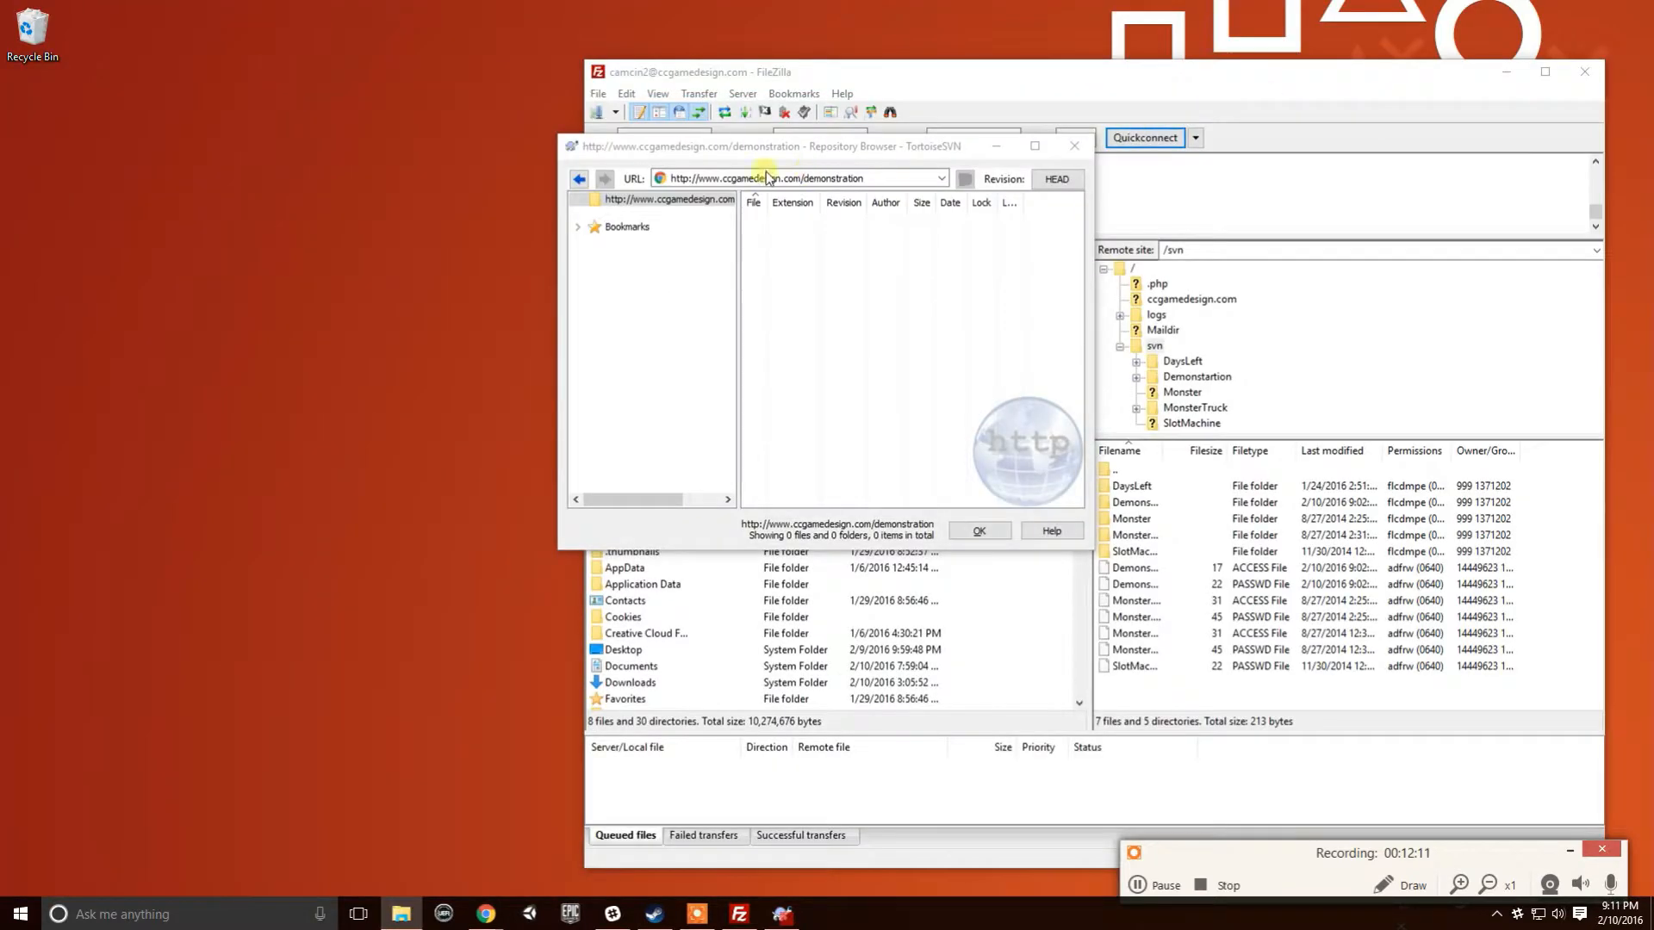
- Close FileZilla and place the Repository Browser beside the 01_InProgress_Projects Explorer window
{"action": "left_click_drag", "start_coordinate": [839, 153], "coordinate": [724, 165]}
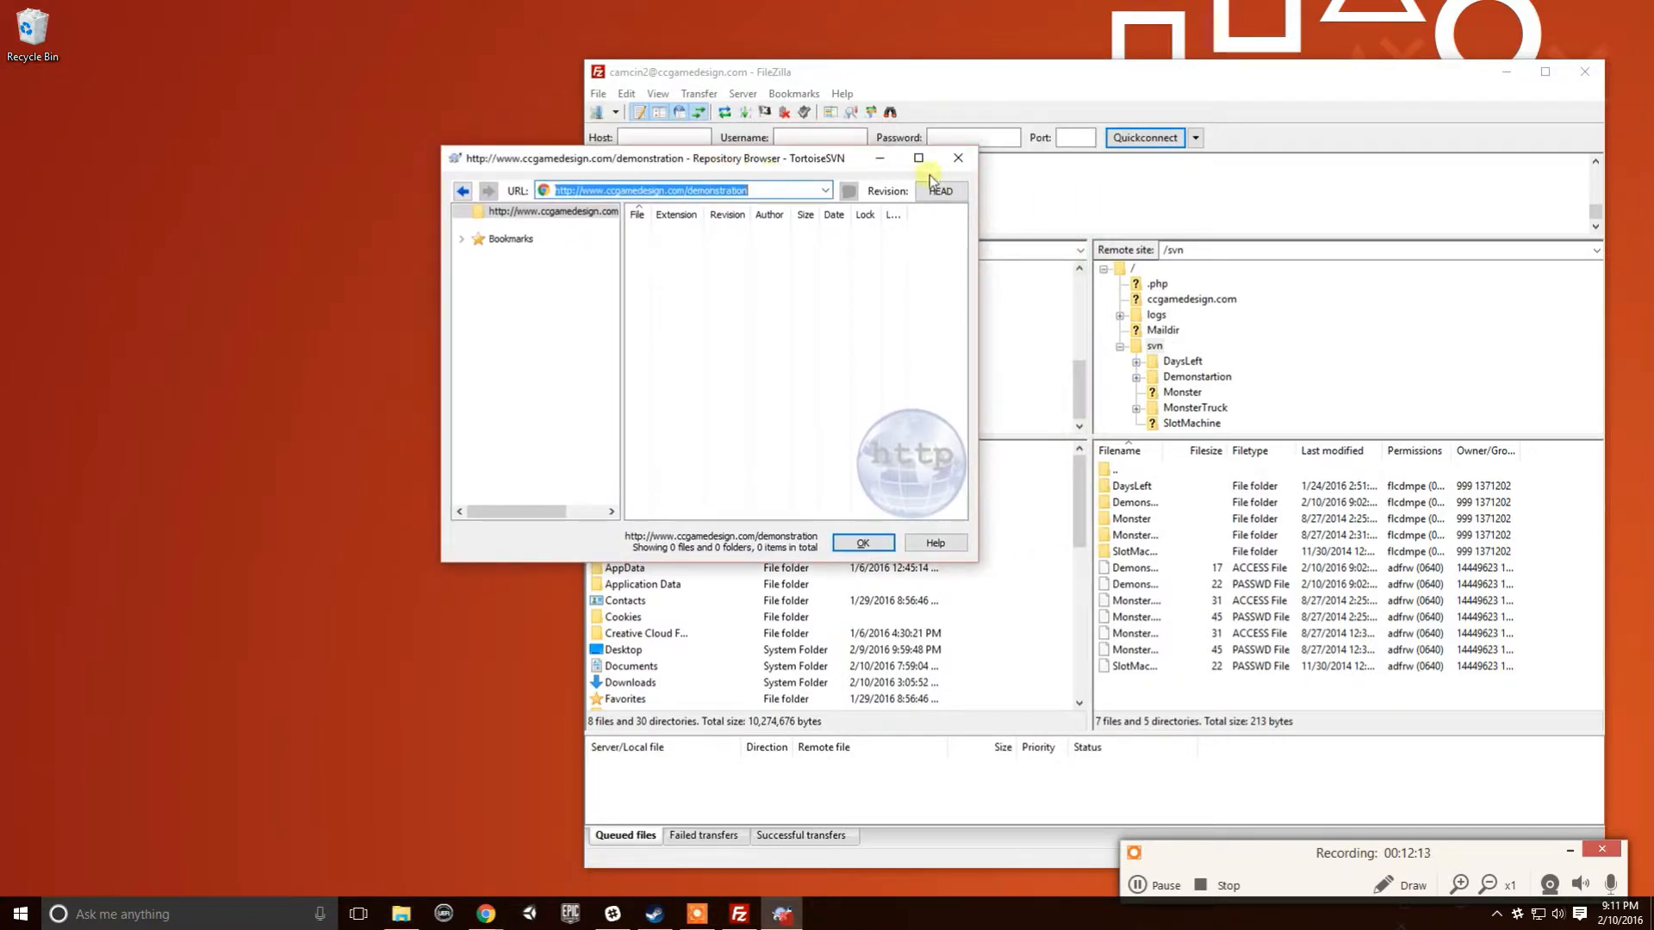
{"action": "left_click", "coordinate": [1585, 72]}
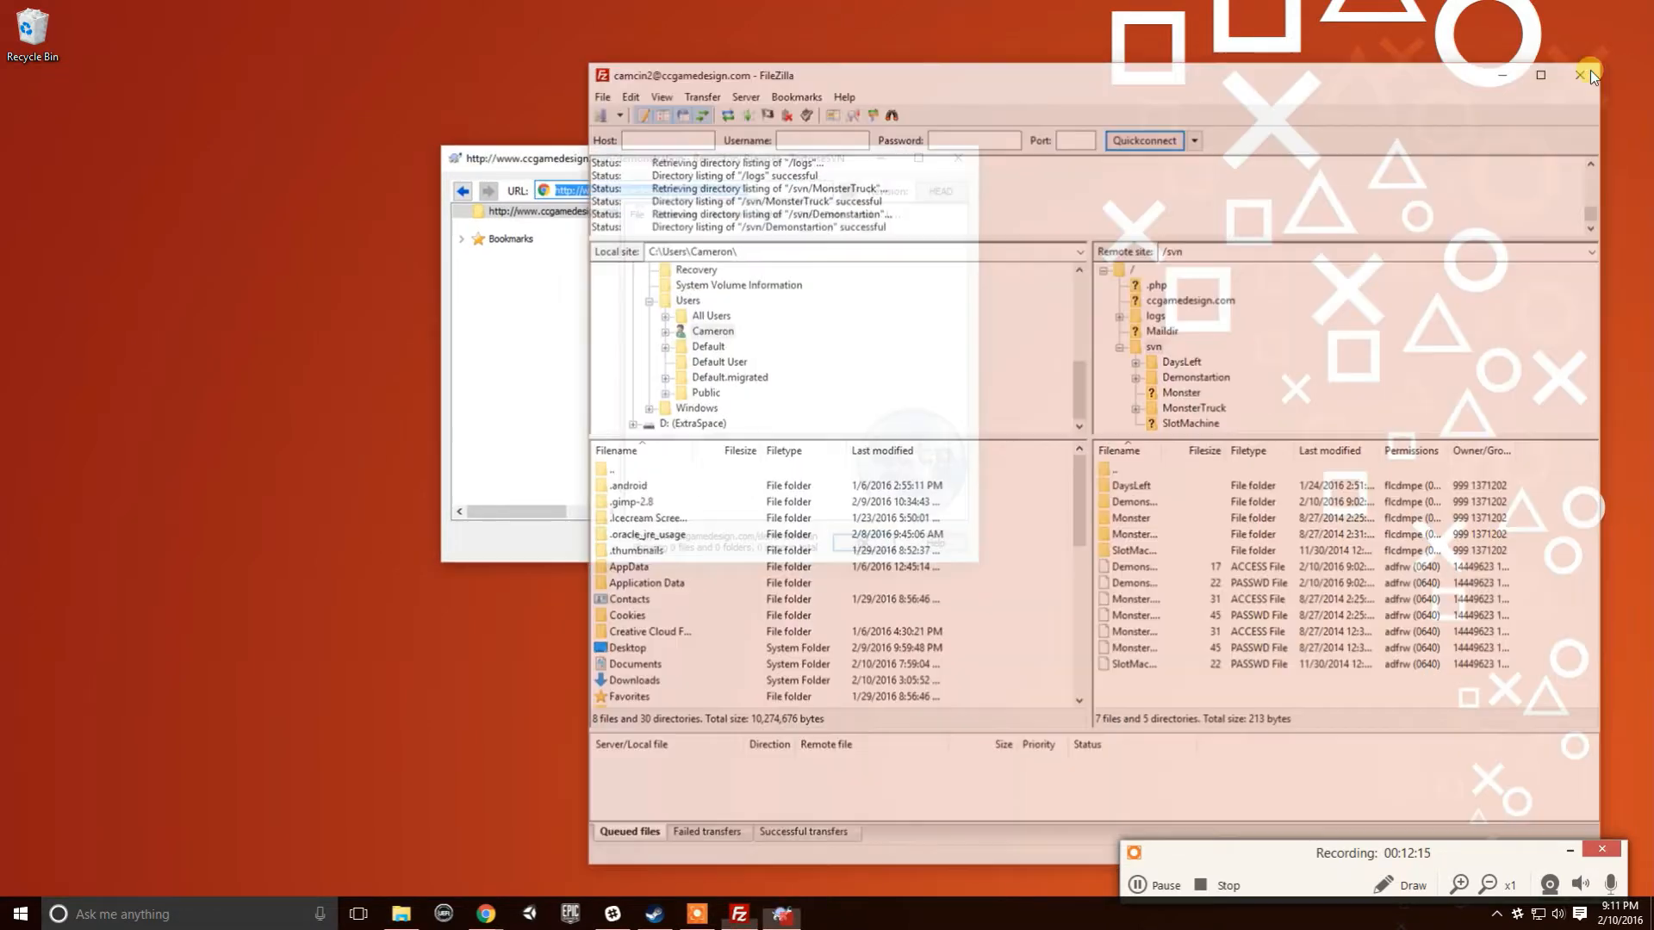
{"action": "left_click_drag", "start_coordinate": [759, 173], "coordinate": [892, 116]}
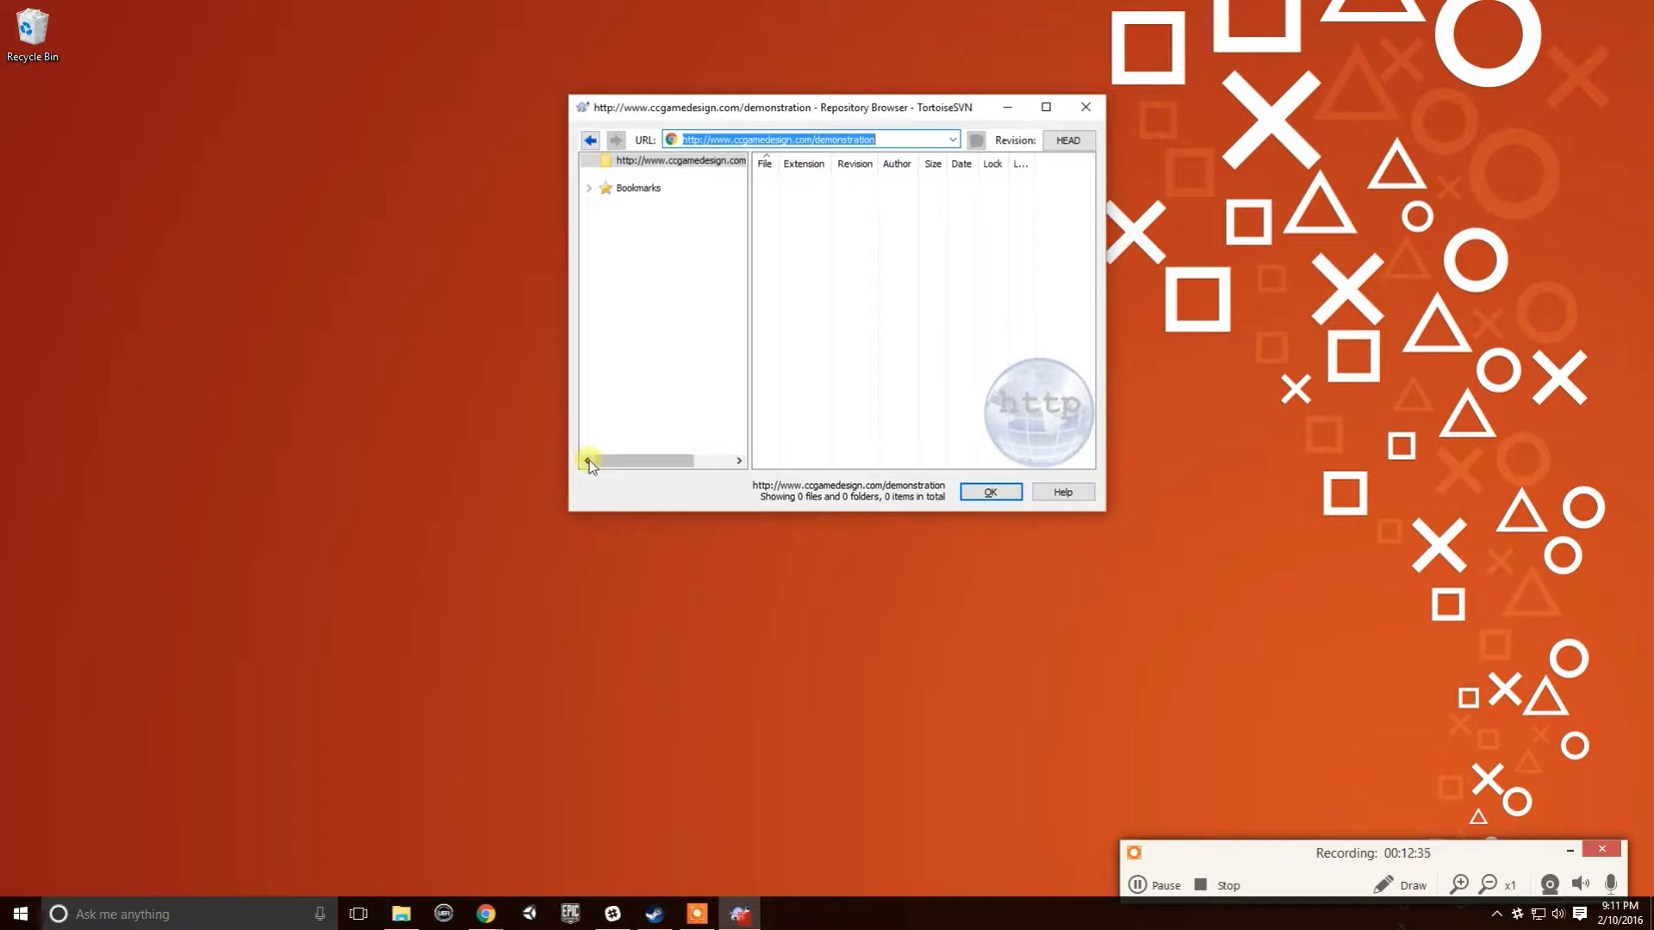
{"action": "left_click", "coordinate": [848, 779]}
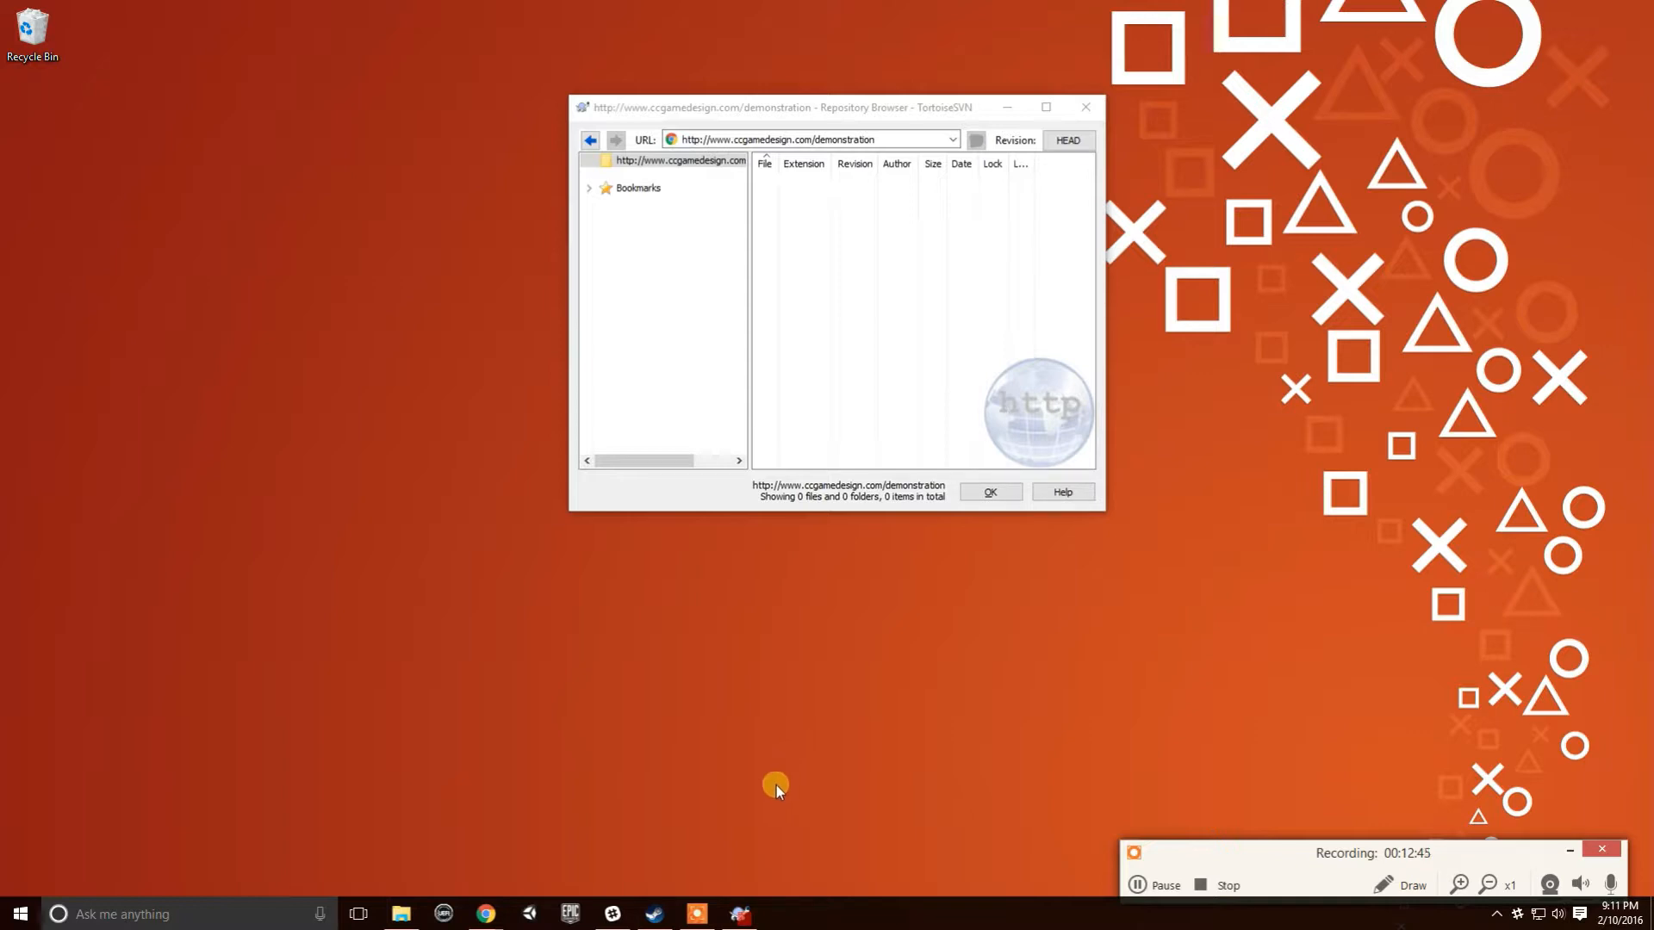
{"action": "mouse_move", "coordinate": [751, 918]}
{"action": "left_click", "coordinate": [405, 913]}
{"action": "left_click_drag", "start_coordinate": [922, 115], "coordinate": [1229, 110]}
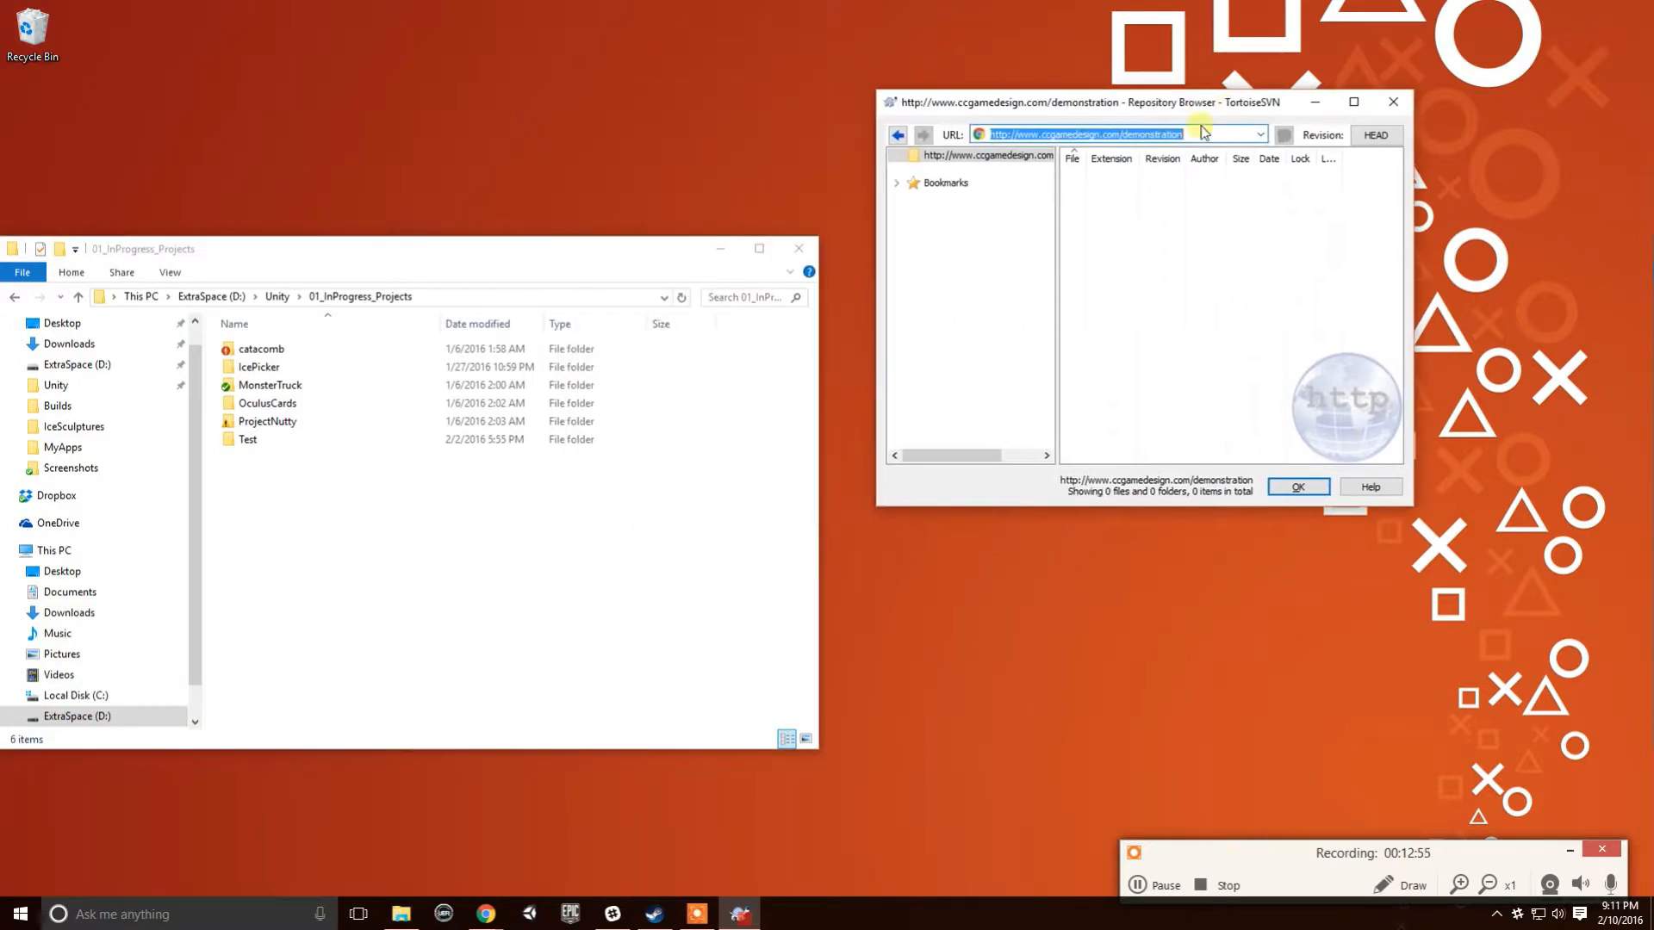
- Select the repository root and make the Explorer window narrower
{"action": "left_click", "coordinate": [899, 186]}
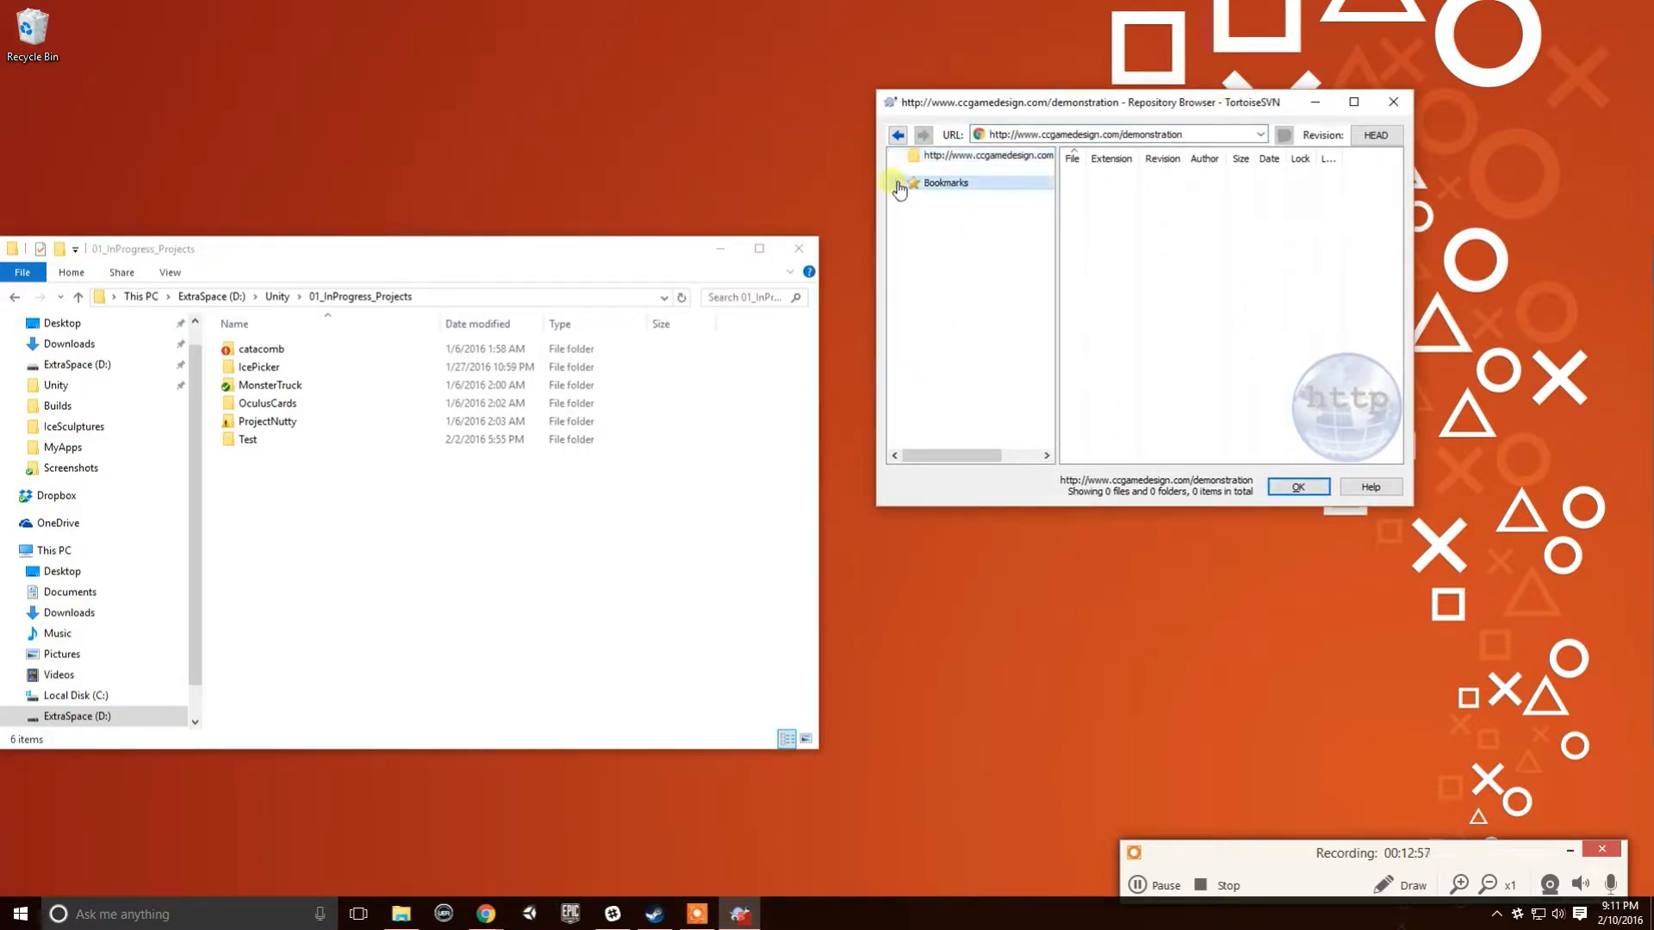
{"action": "left_click", "coordinate": [955, 156]}
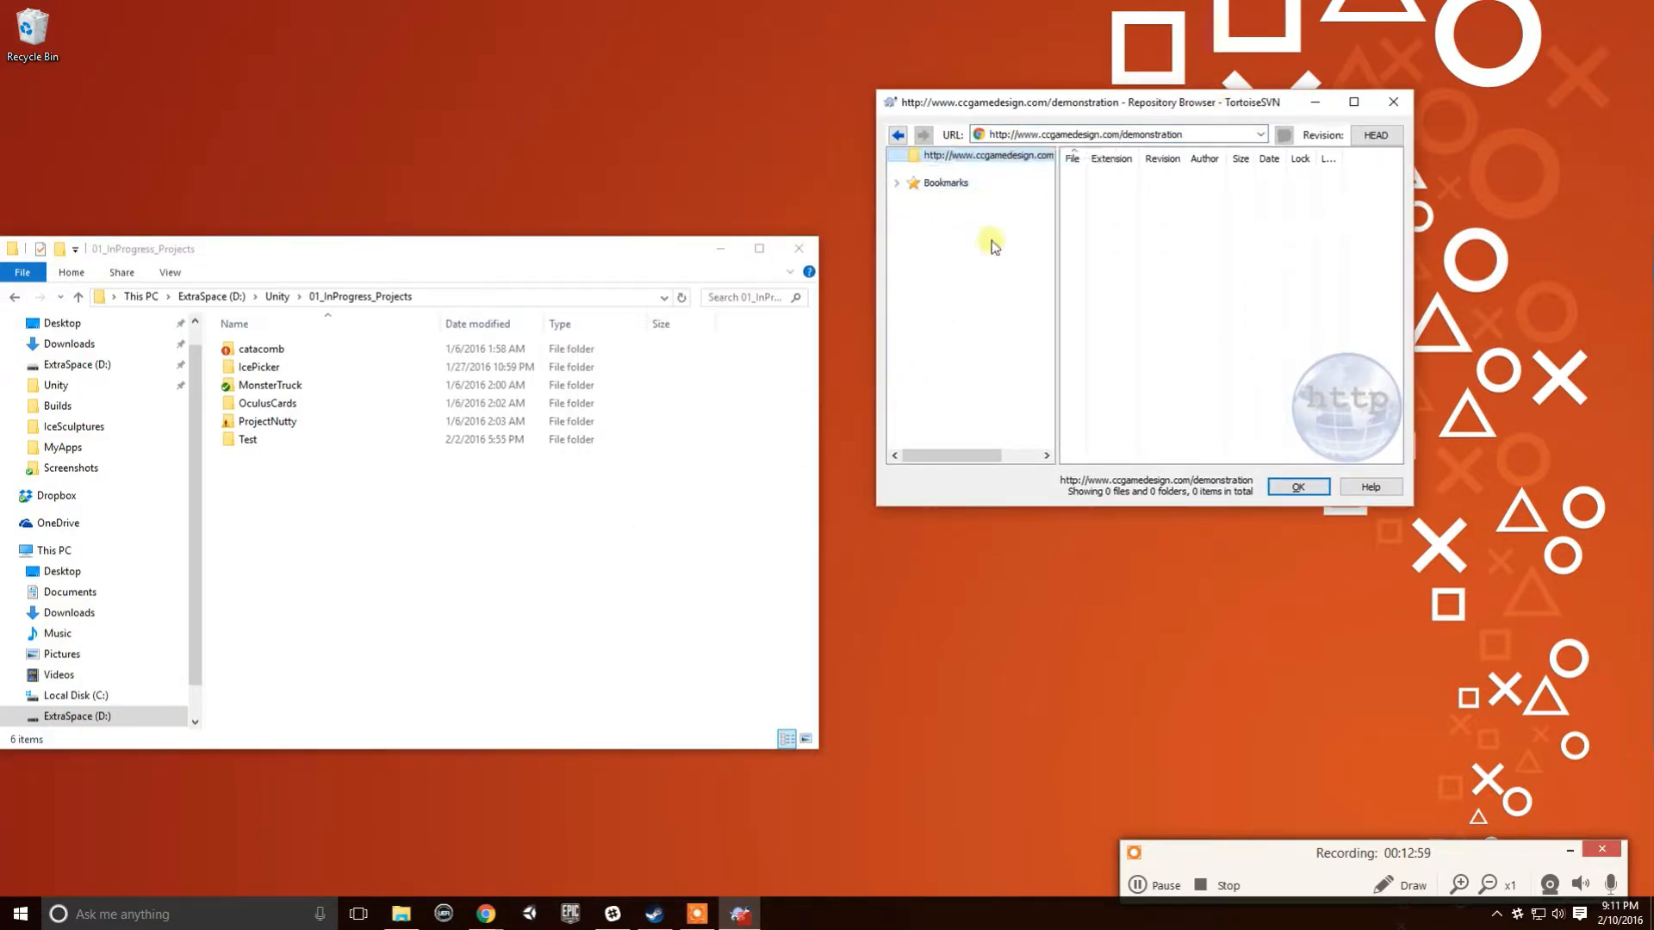
{"action": "left_click_drag", "start_coordinate": [489, 237], "coordinate": [628, 107]}
{"action": "left_click_drag", "start_coordinate": [927, 239], "coordinate": [732, 234]}
- Check that Test holds Assets, Builds and ProjectSettings, then drag Test into the repository root
{"action": "double_click", "coordinate": [348, 301]}
{"action": "double_click", "coordinate": [353, 211]}
{"action": "left_click_drag", "start_coordinate": [519, 435], "coordinate": [360, 192]}
{"action": "left_click", "coordinate": [480, 437]}
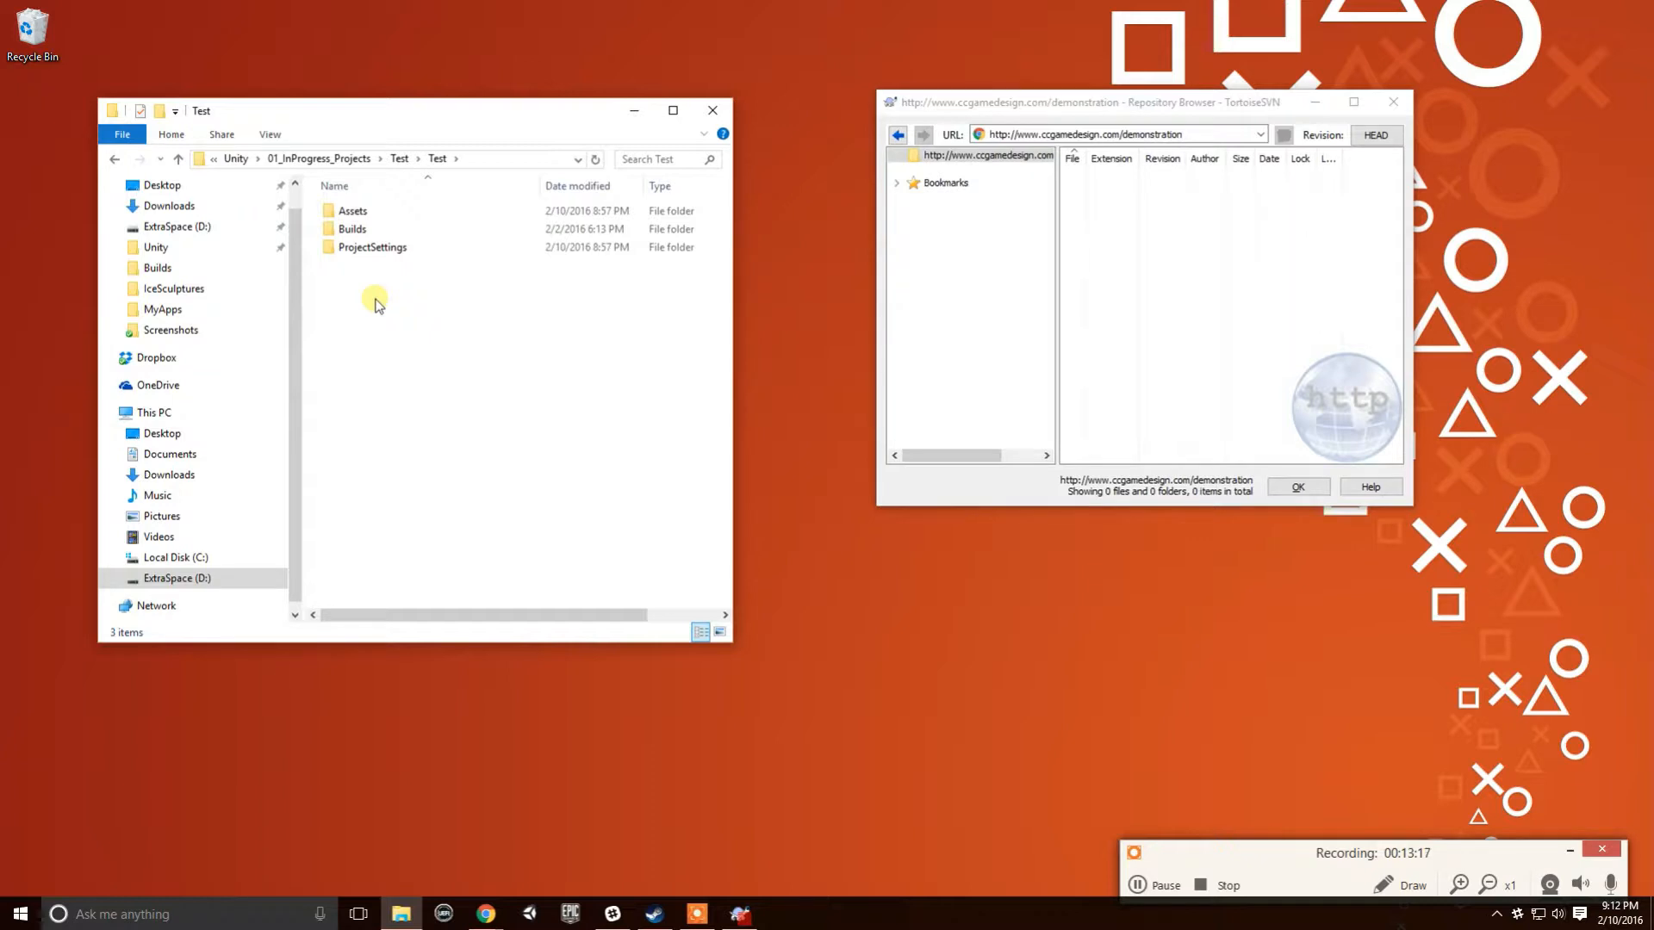
{"action": "key", "text": "BackSpace"}
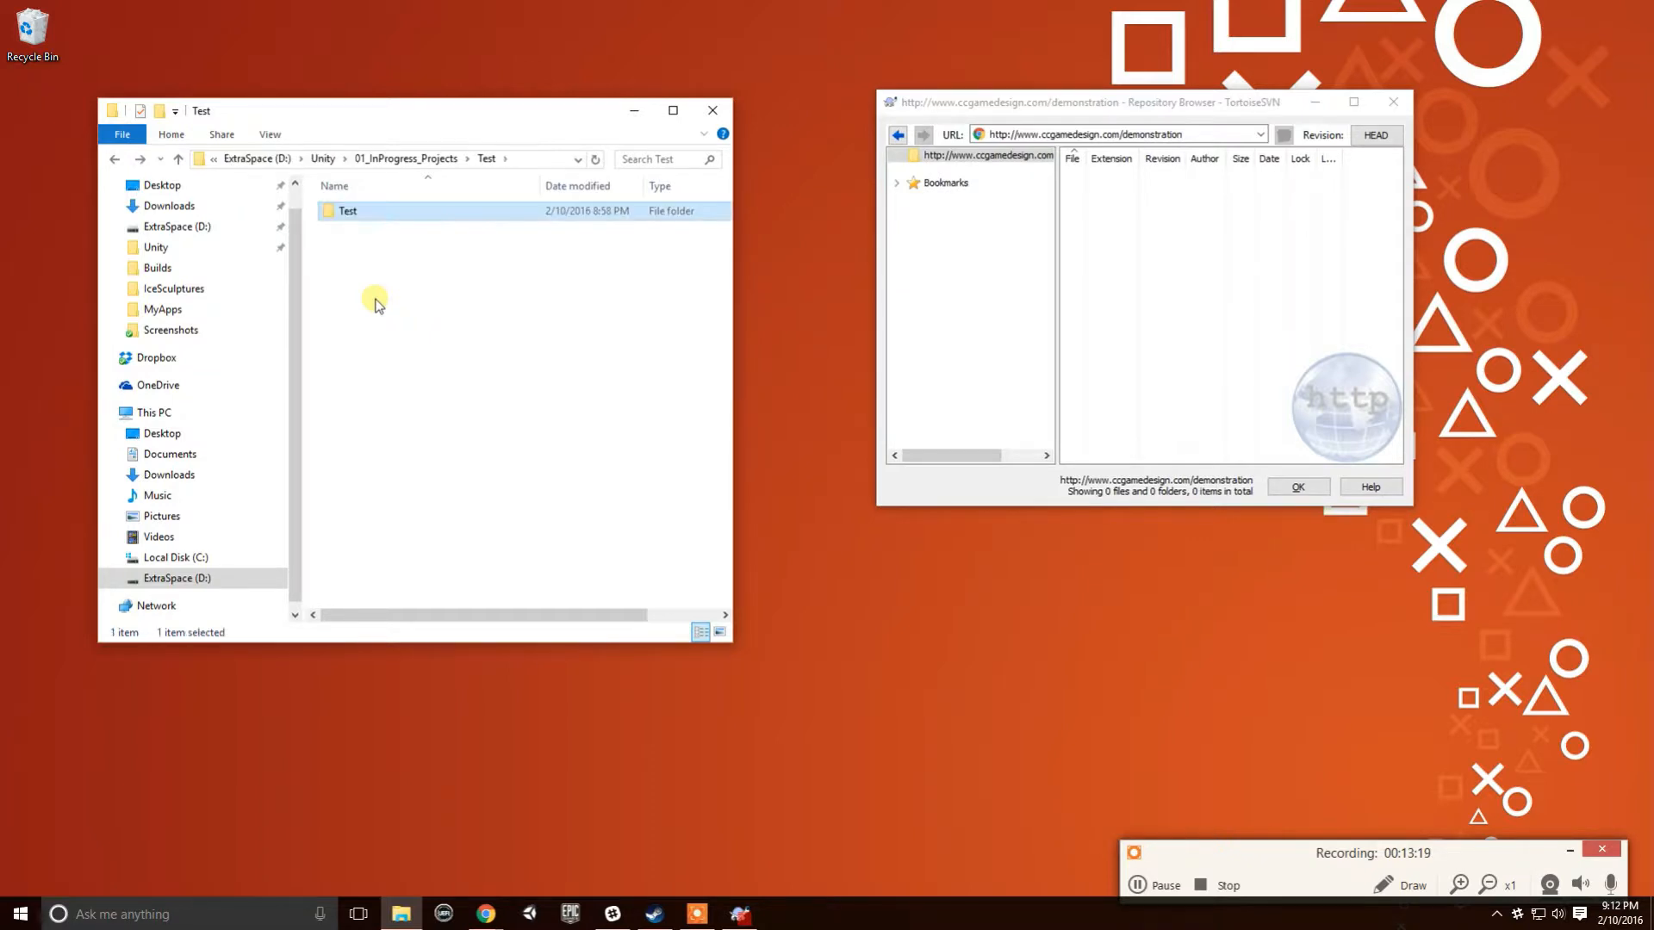
{"action": "left_click_drag", "start_coordinate": [396, 221], "coordinate": [1188, 245]}
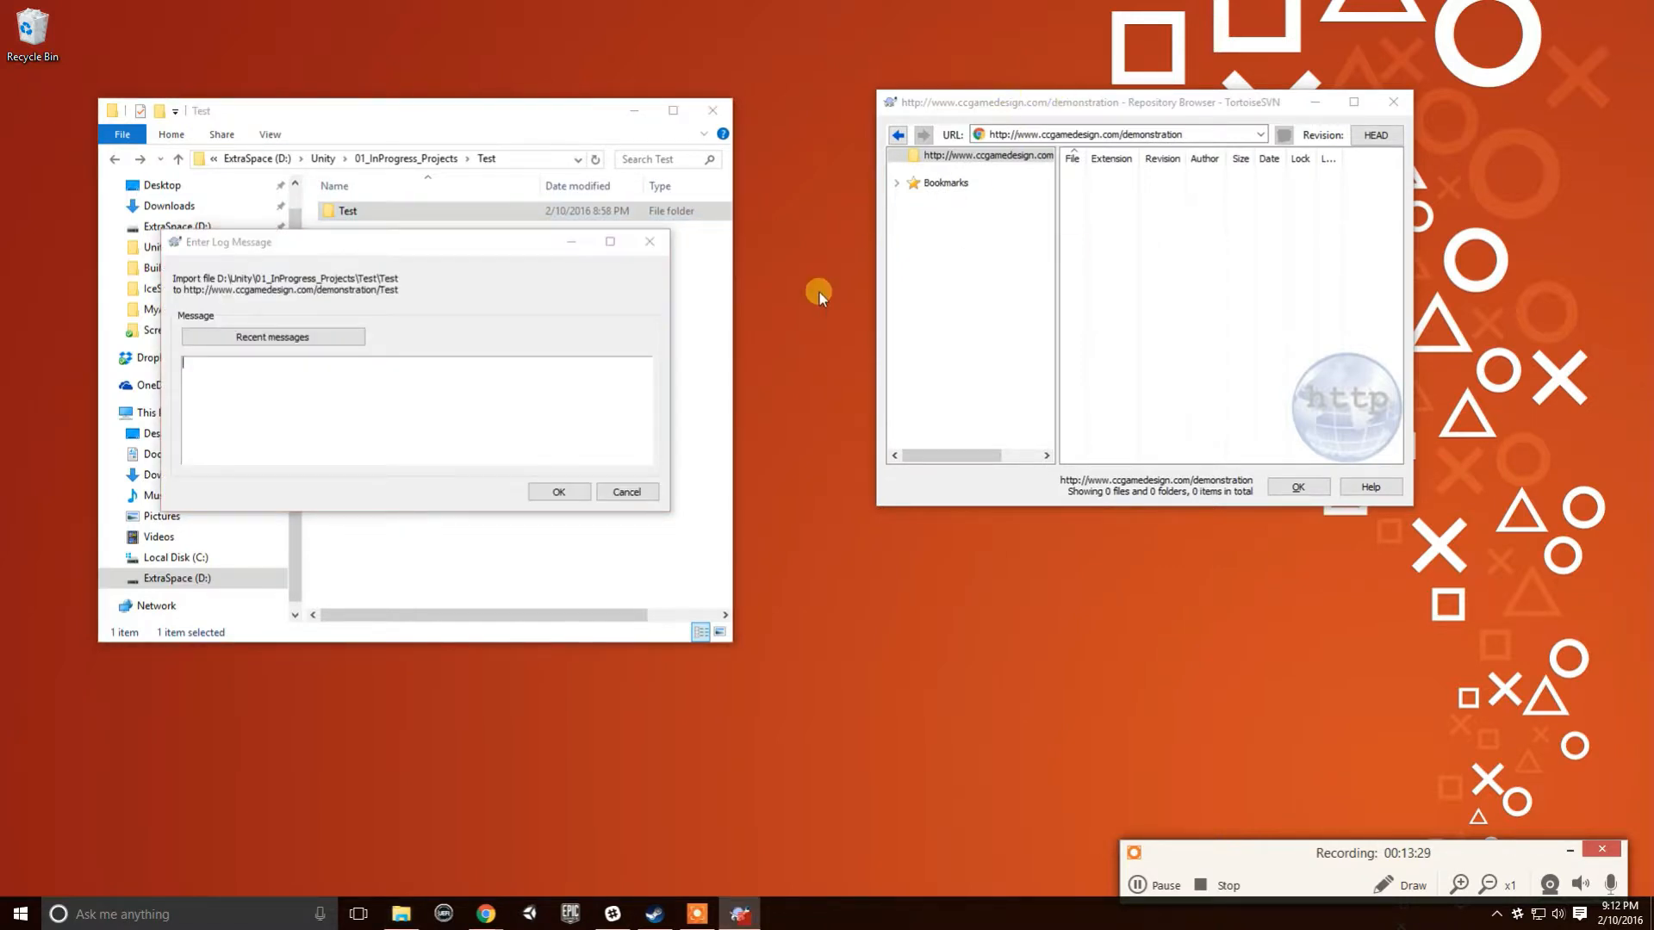
- Enter the log message 'Initial Project Commit' and confirm the import
{"action": "left_click_drag", "start_coordinate": [572, 254], "coordinate": [871, 231]}
{"action": "left_click", "coordinate": [833, 401]}
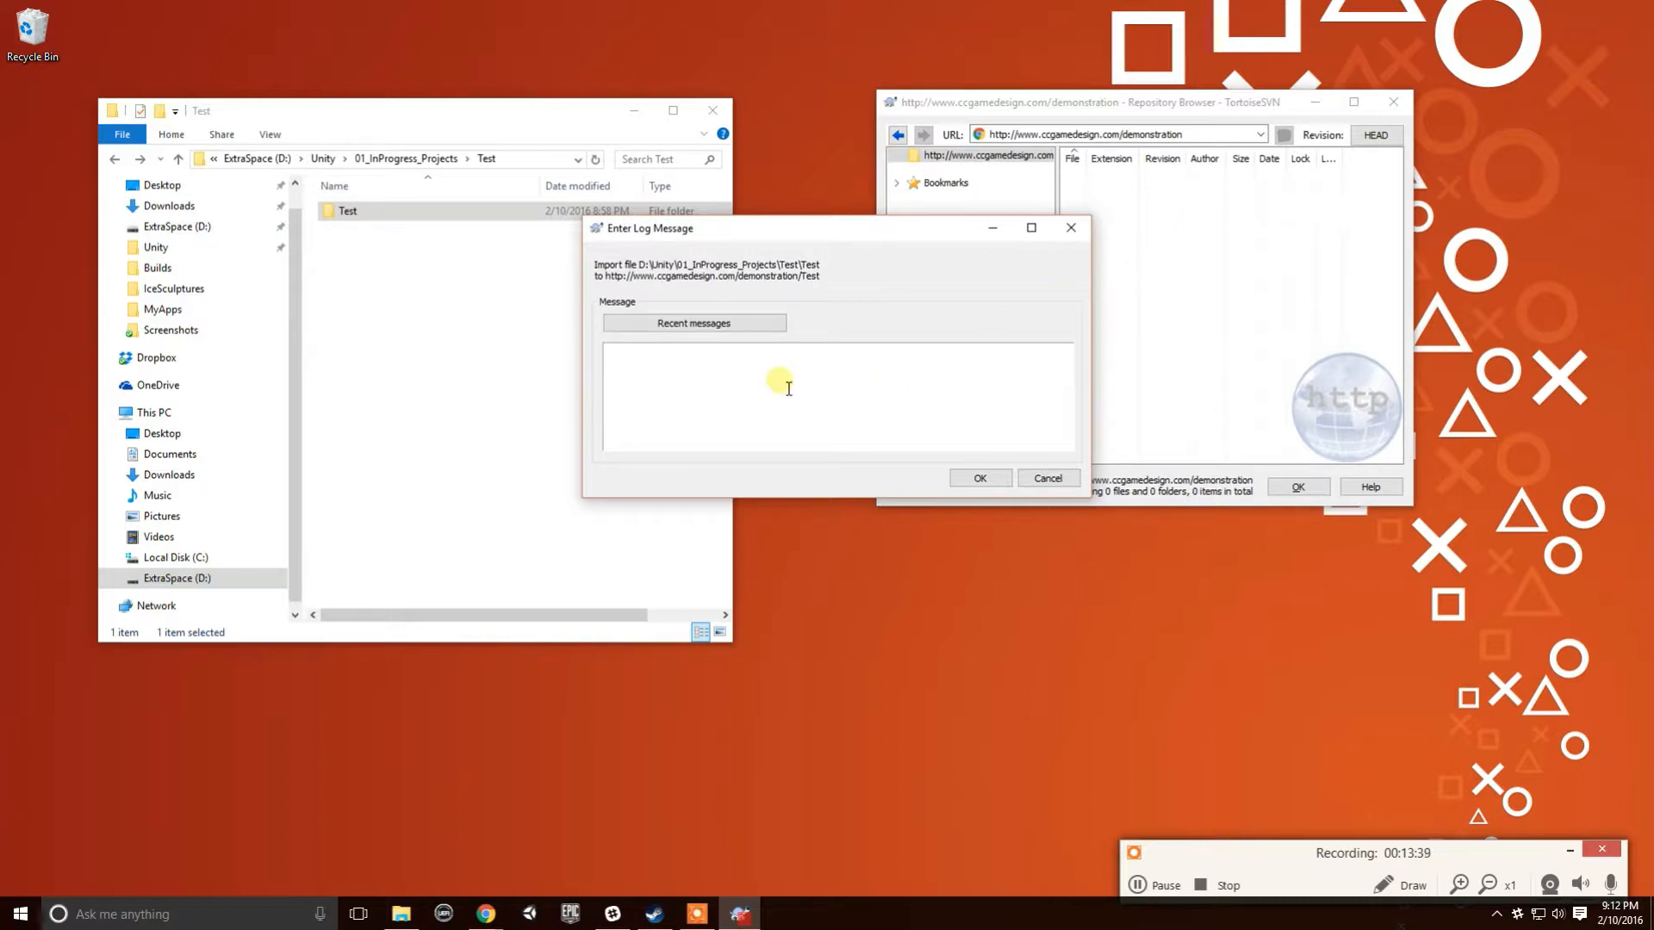
{"action": "type", "text": "Initial Project Commit"}
{"action": "left_click", "coordinate": [983, 478]}
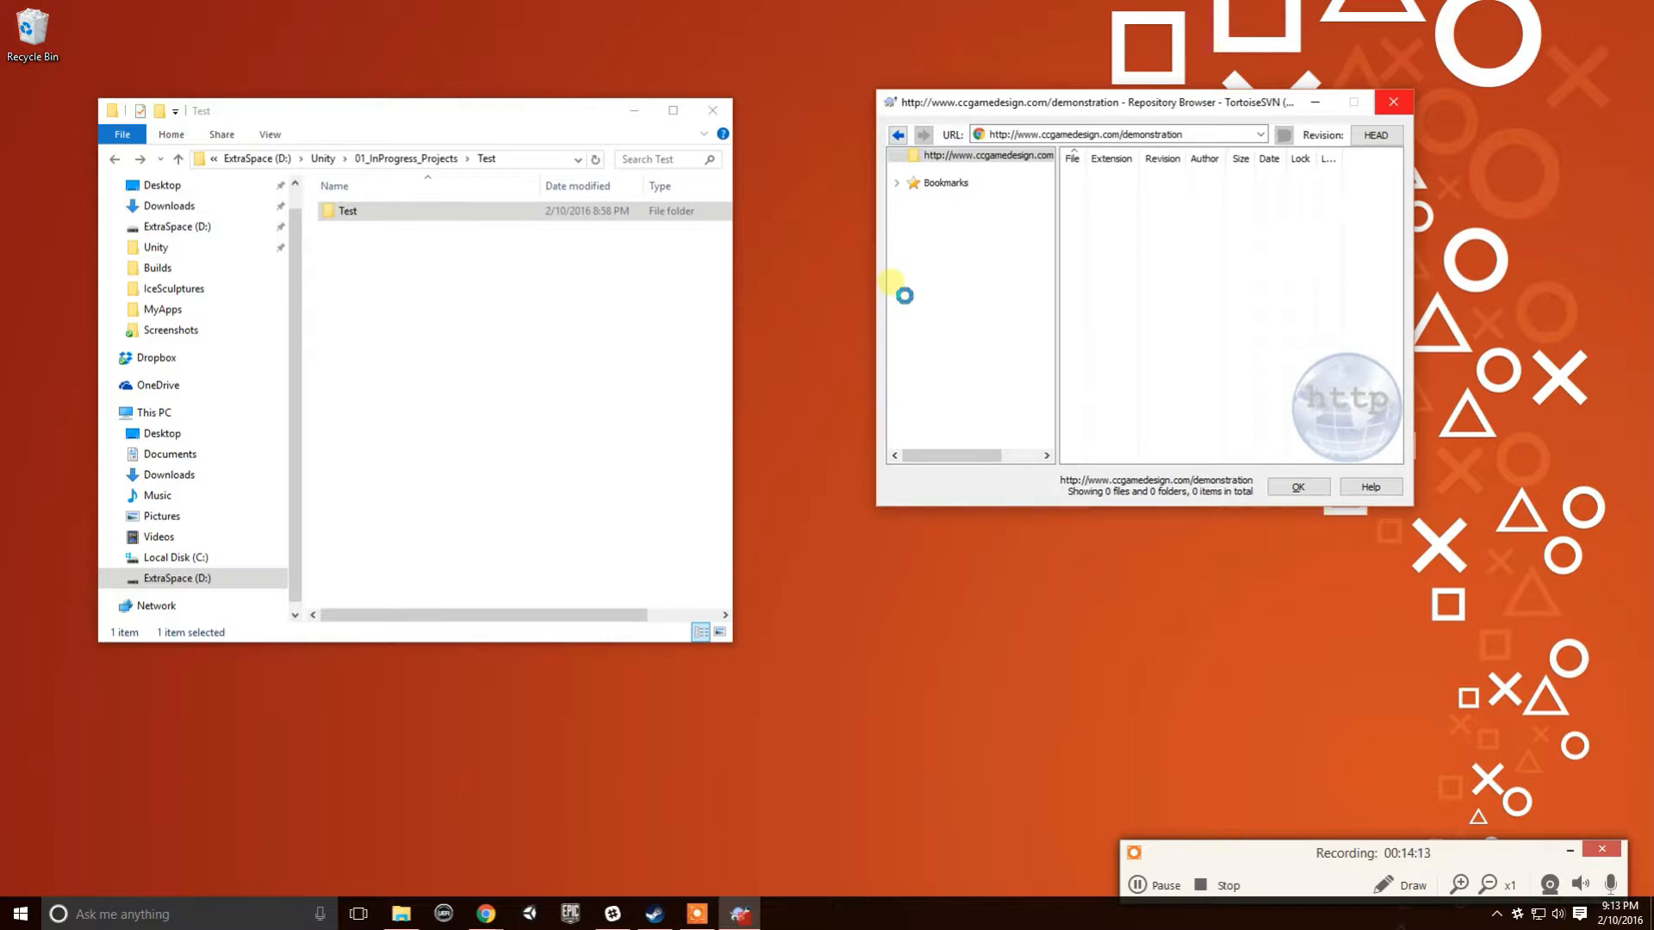
- Open demonstration/Test at revision 1 to see Assets, Builds and ProjectSettings, then return Explorer to 01_InProgress_Projects
{"action": "left_click_drag", "start_coordinate": [1040, 112], "coordinate": [981, 102]}
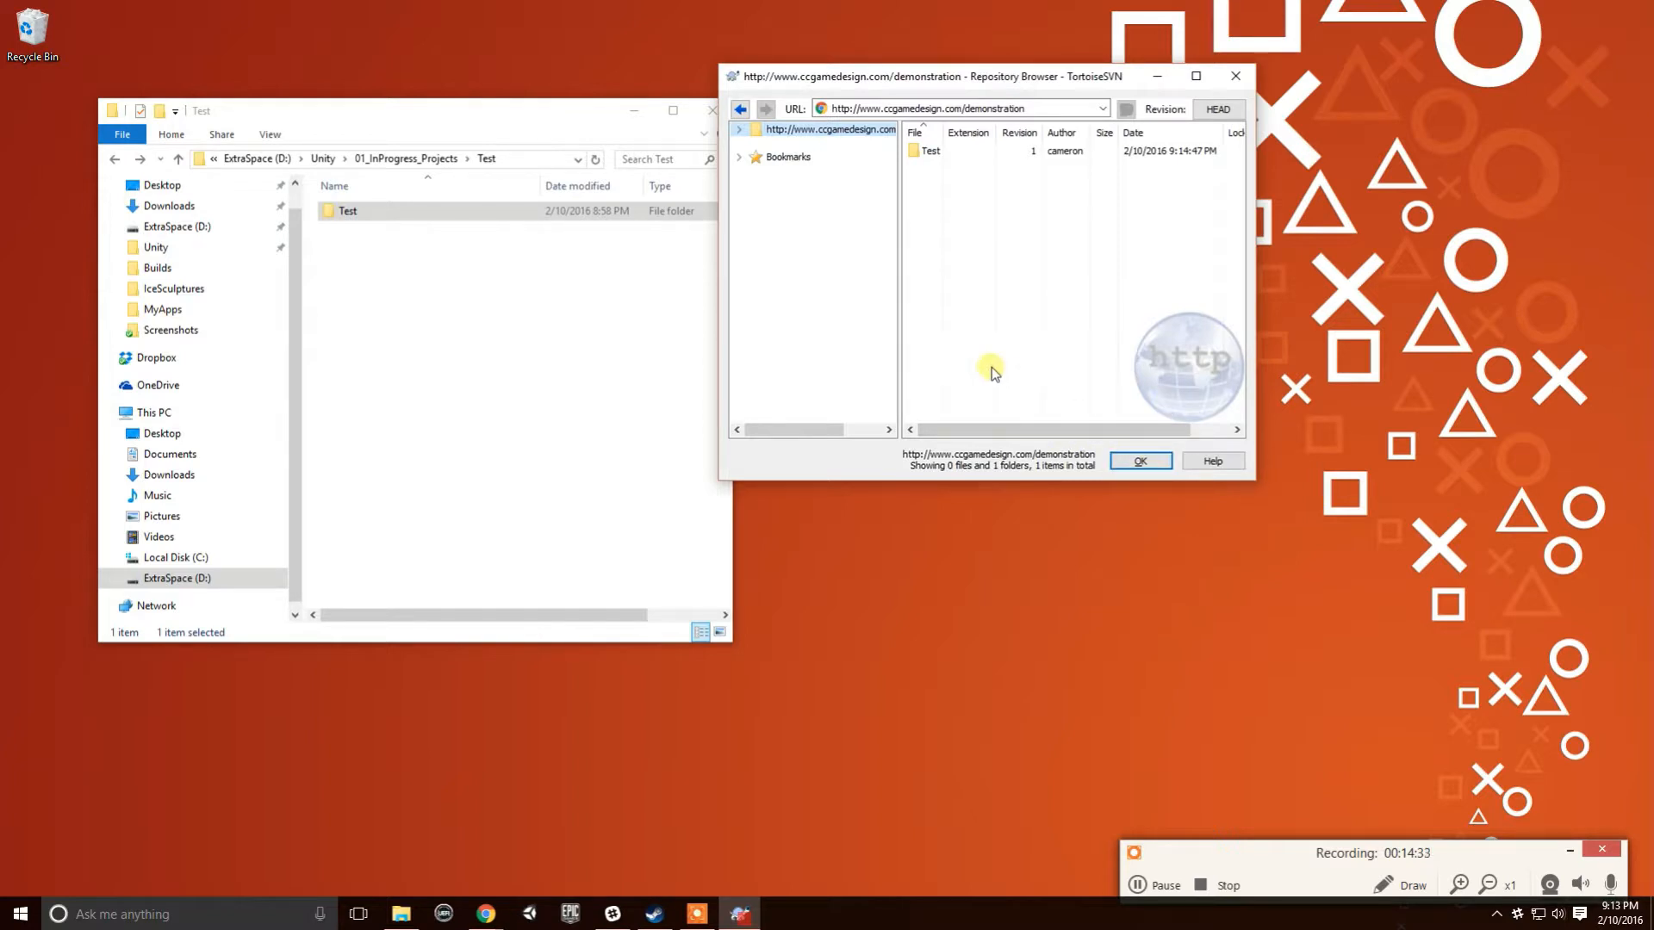
{"action": "double_click", "coordinate": [930, 152]}
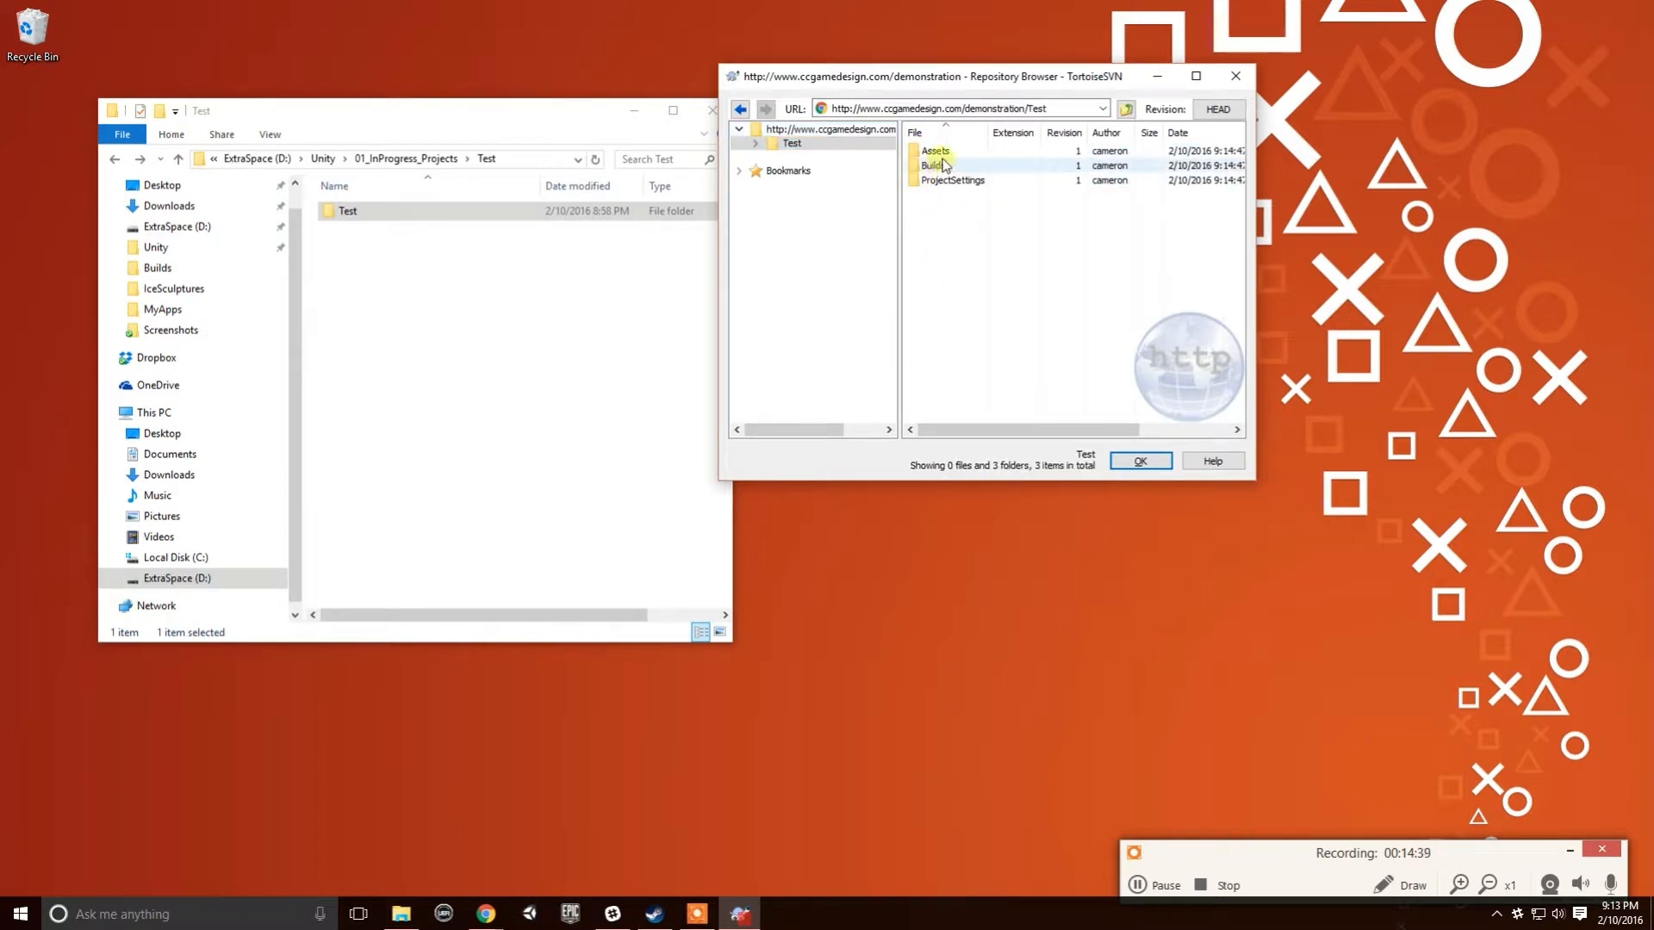
{"action": "left_click_drag", "start_coordinate": [1052, 74], "coordinate": [1279, 129]}
{"action": "left_click", "coordinate": [572, 137]}
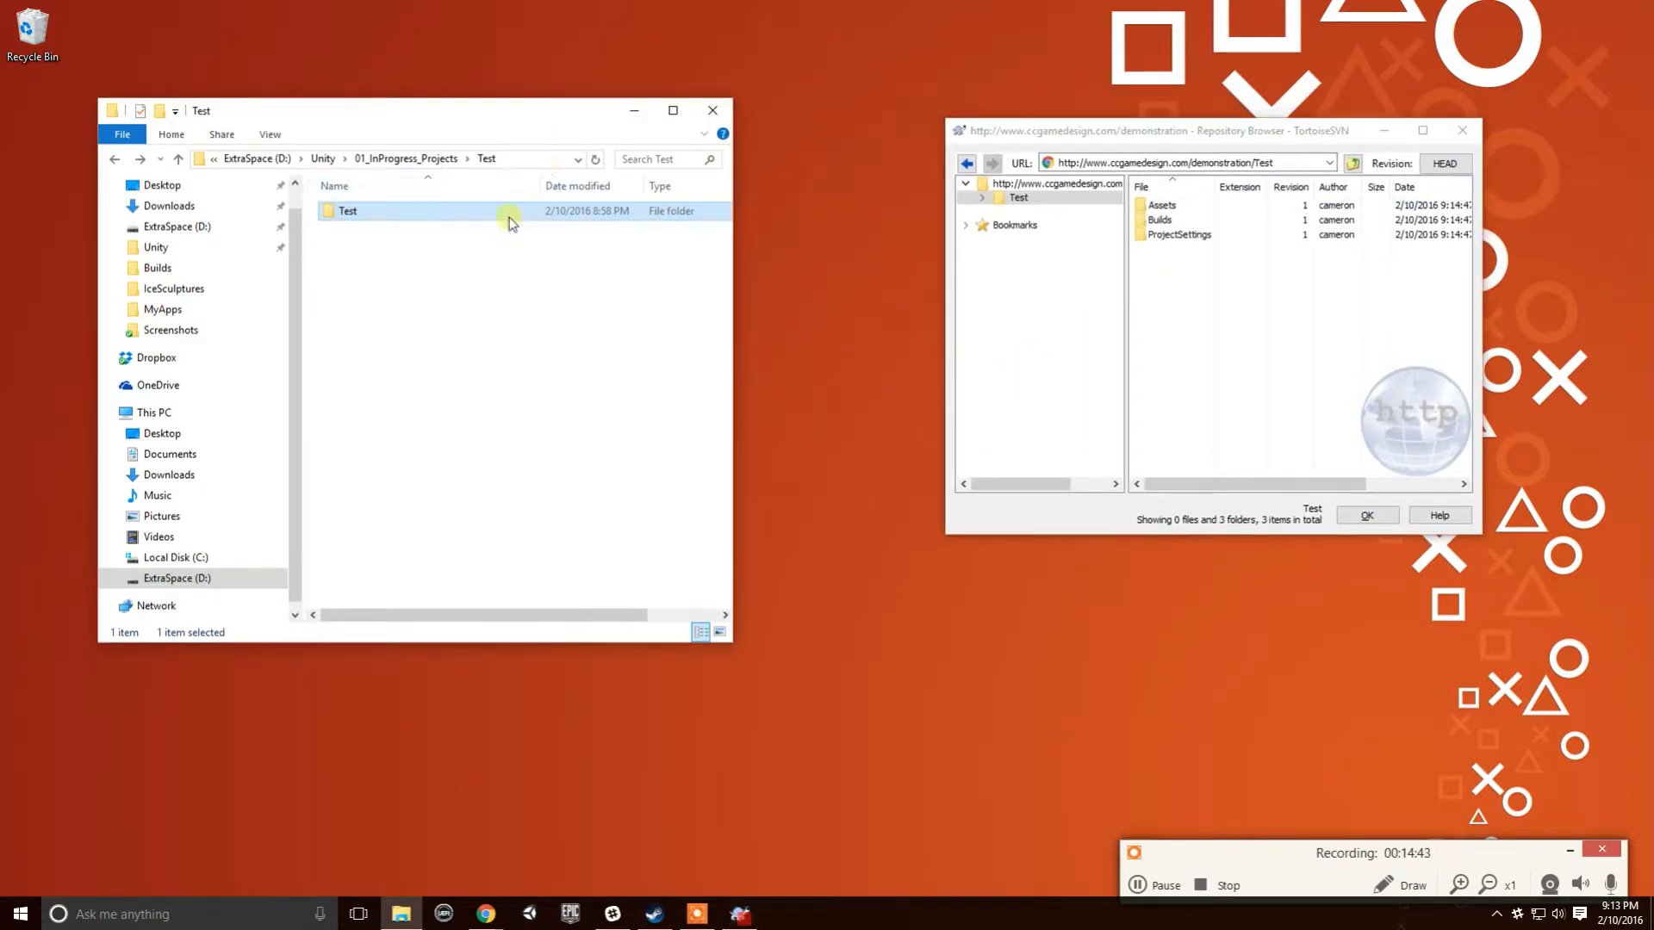
{"action": "left_click", "coordinate": [440, 160]}
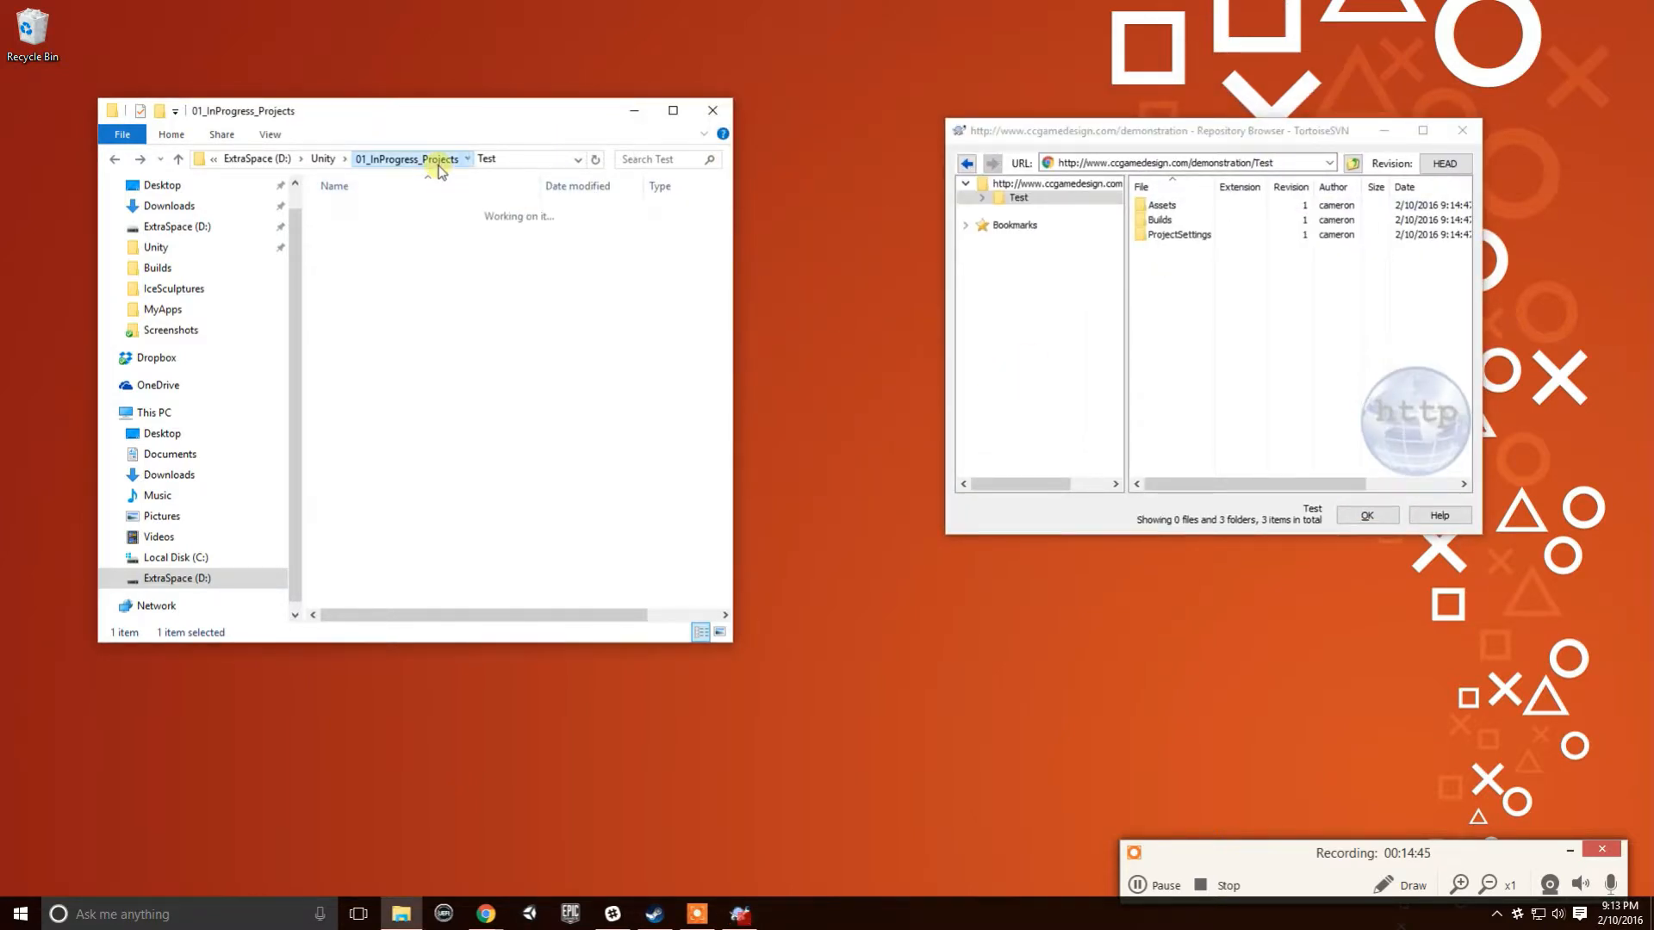
- Delete the local Test folder and reposition the Repository Browser window
{"action": "left_click", "coordinate": [422, 287]}
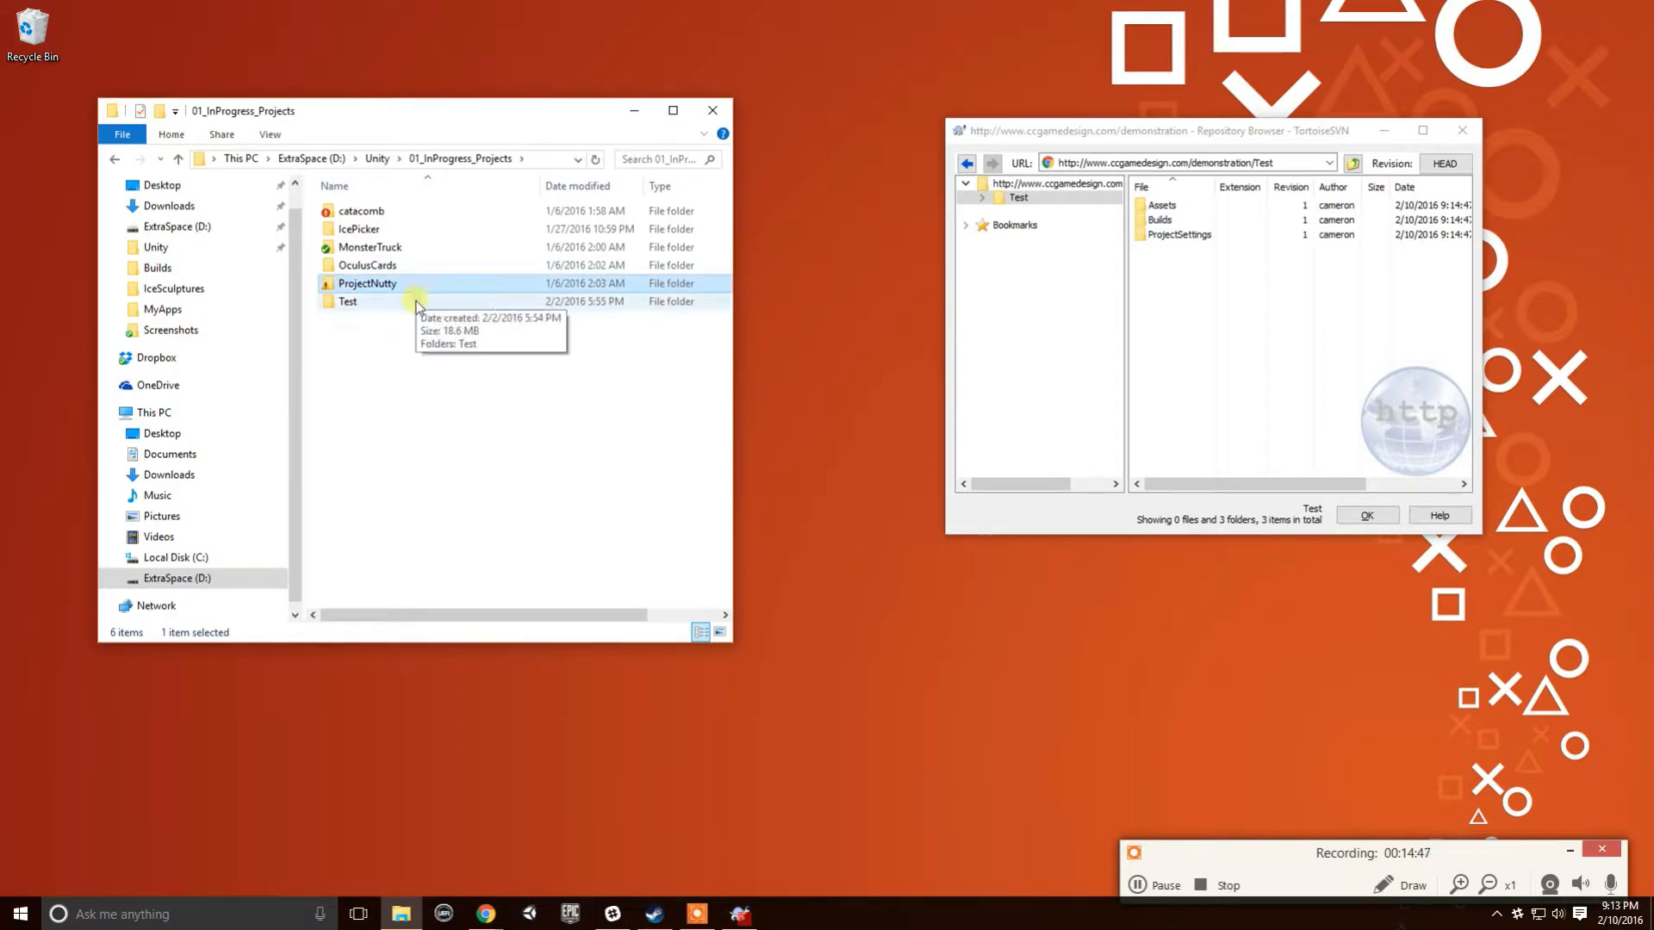
{"action": "left_click", "coordinate": [418, 305]}
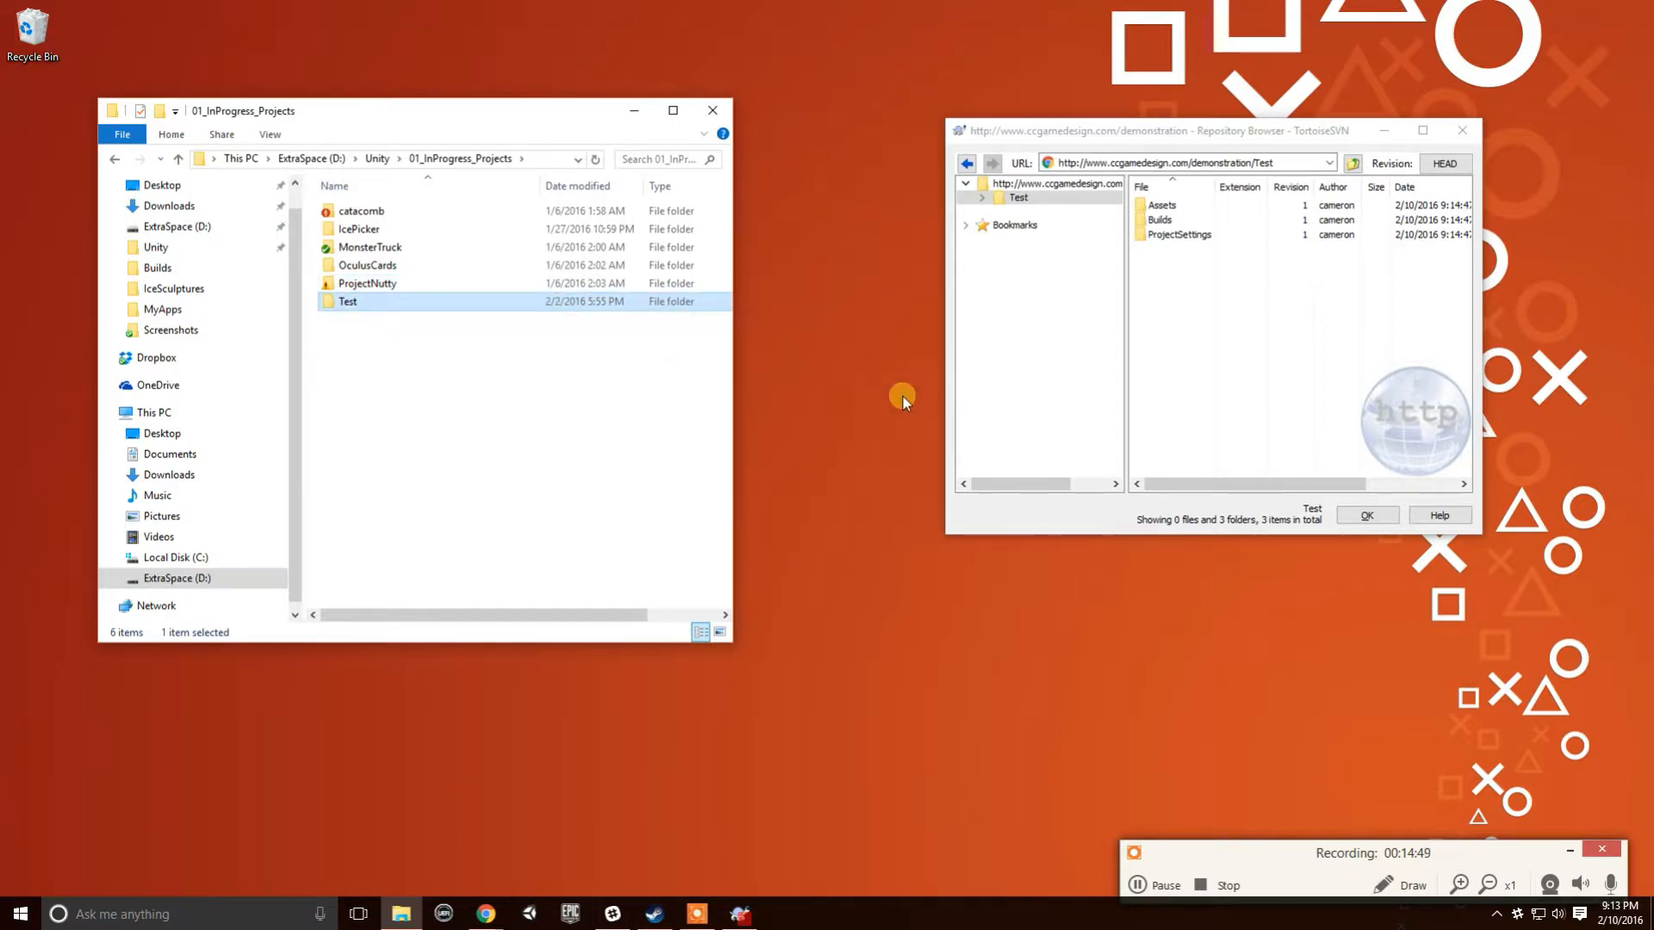
{"action": "key", "text": "Delete"}
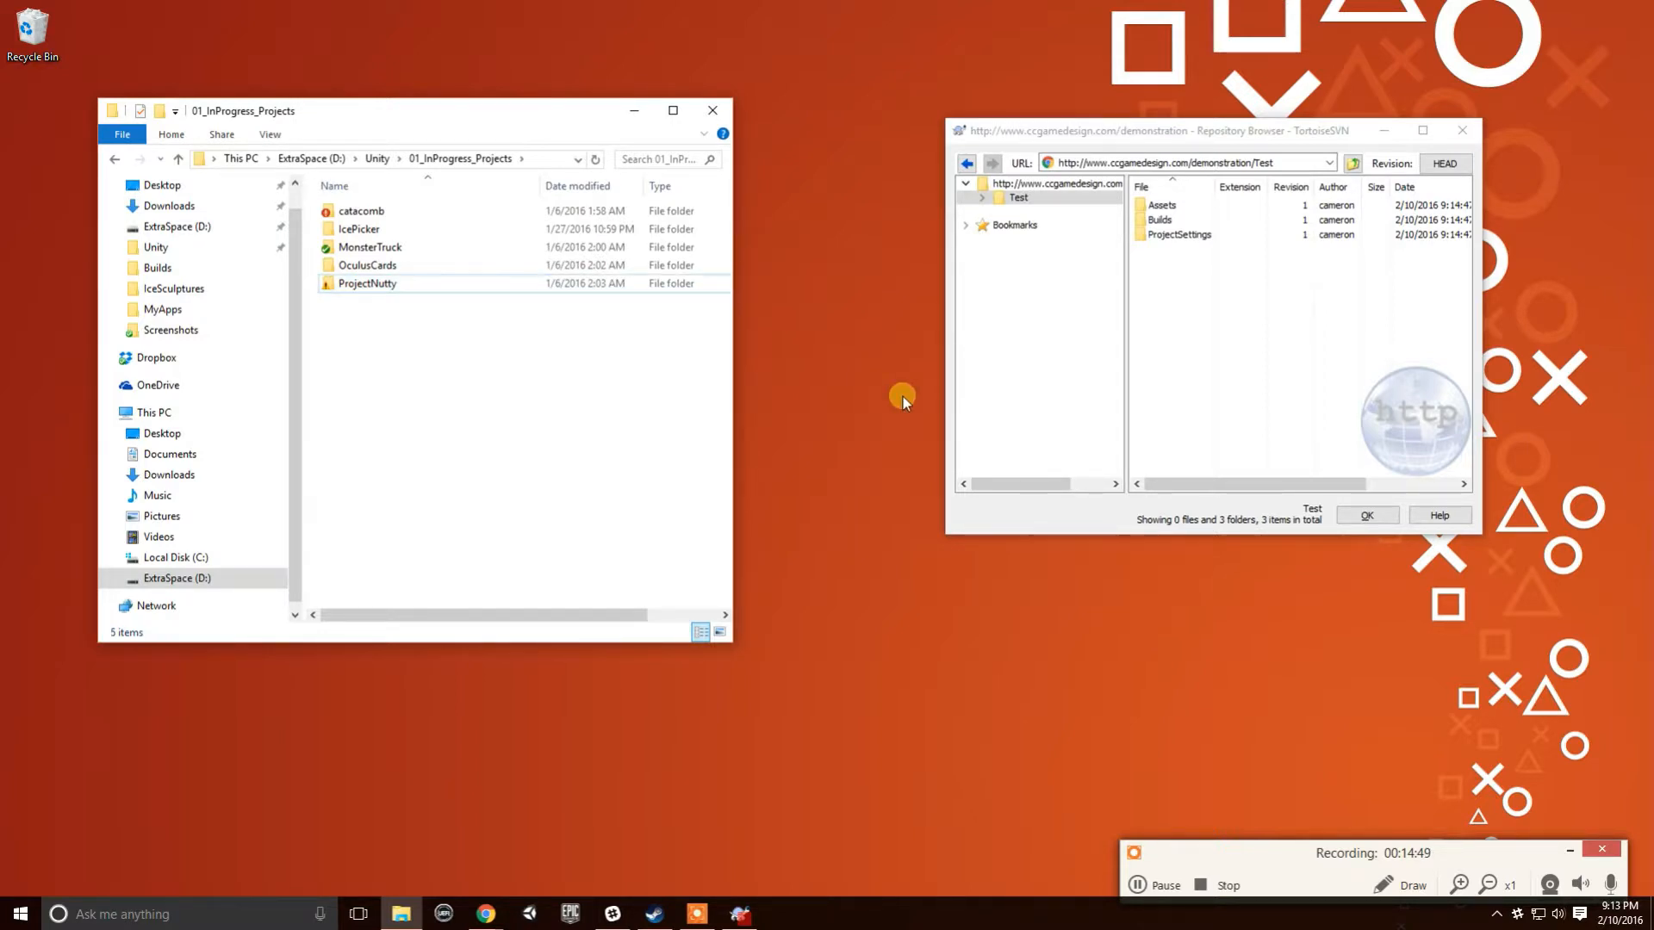
{"action": "left_click_drag", "start_coordinate": [1292, 121], "coordinate": [1323, 83]}
{"action": "left_click", "coordinate": [457, 360]}
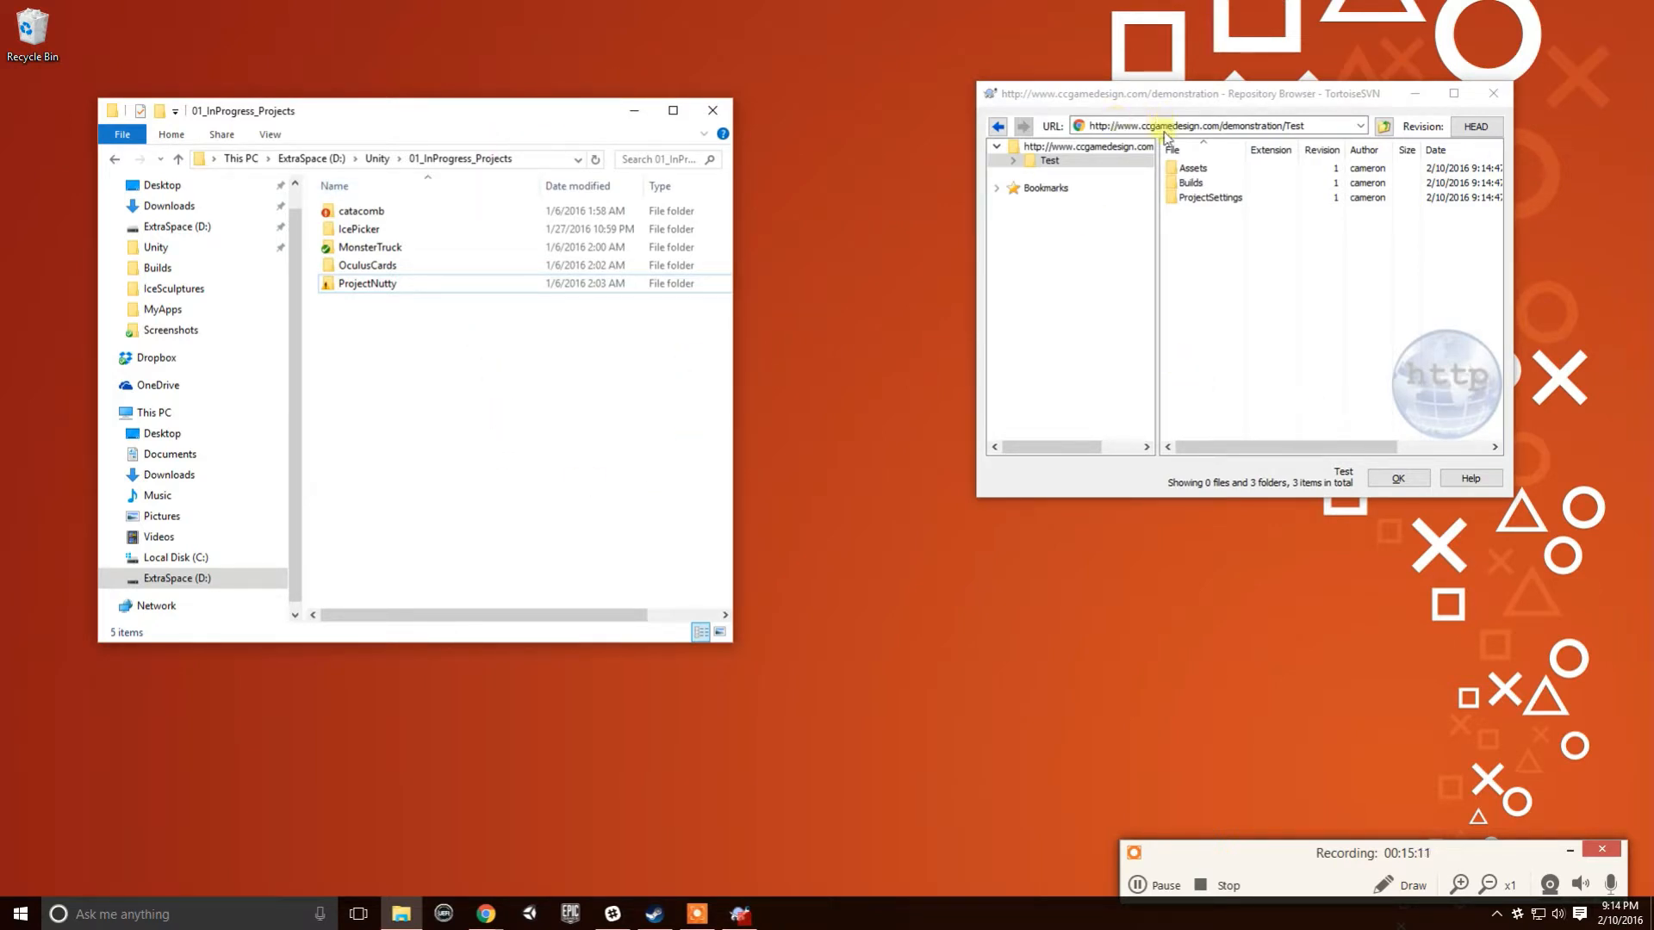
{"action": "left_click_drag", "start_coordinate": [1191, 104], "coordinate": [1163, 126]}
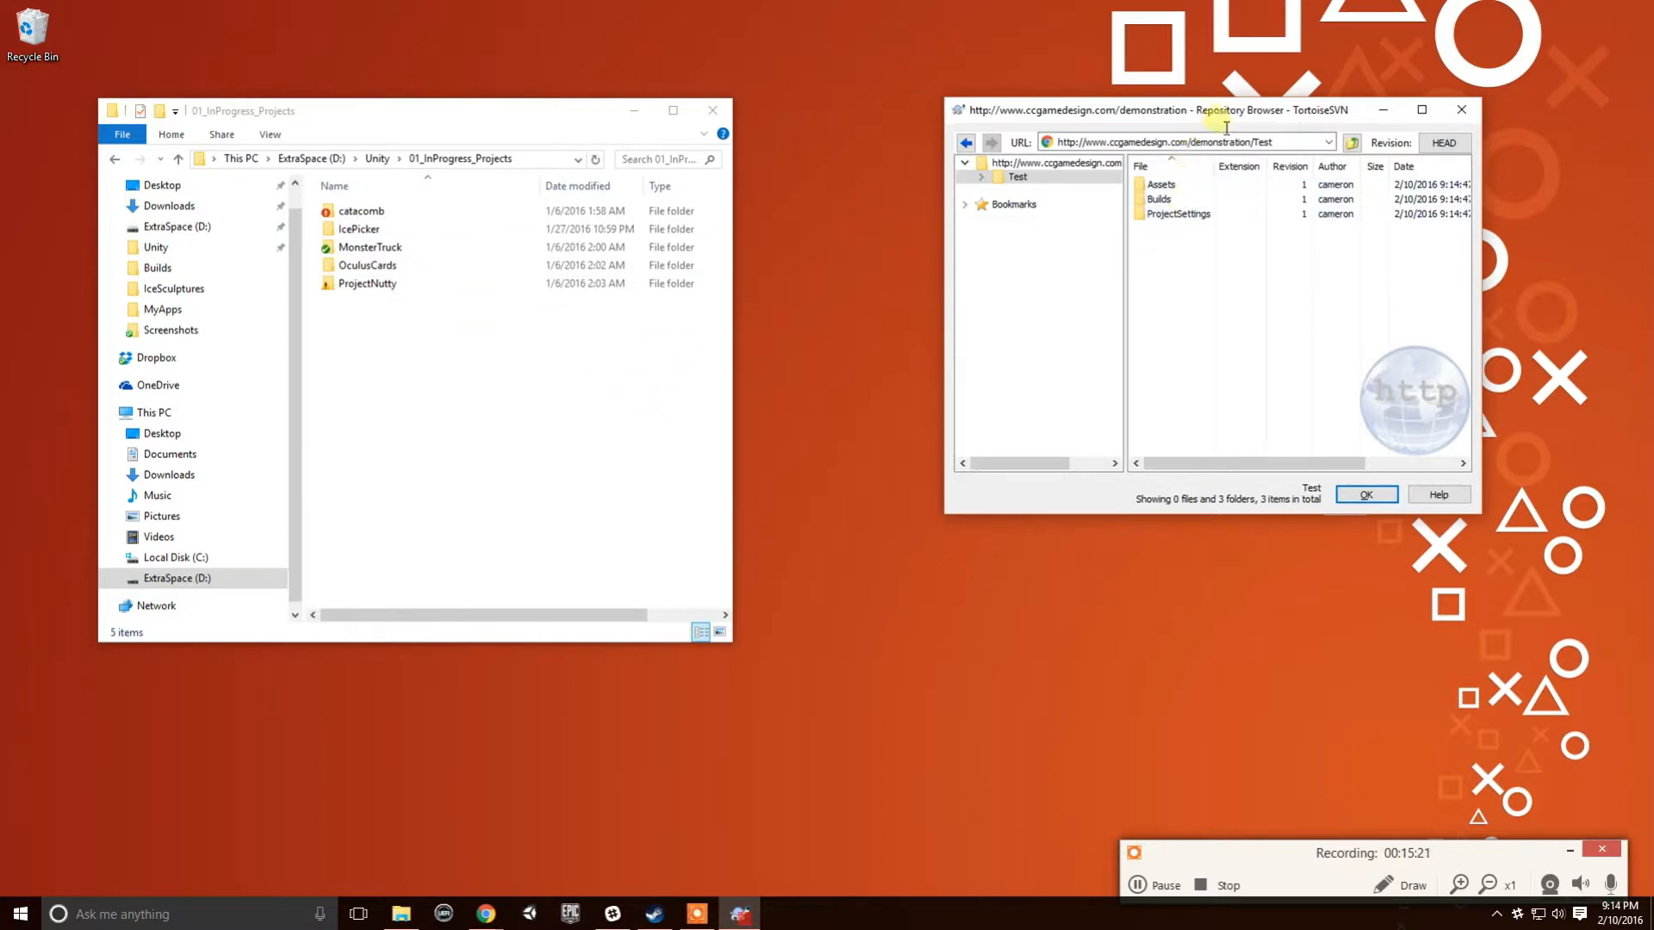
- Check out the demonstration repository into 01_InProgress_Projects, keeping the default URL and directory
{"action": "right_click", "coordinate": [629, 393]}
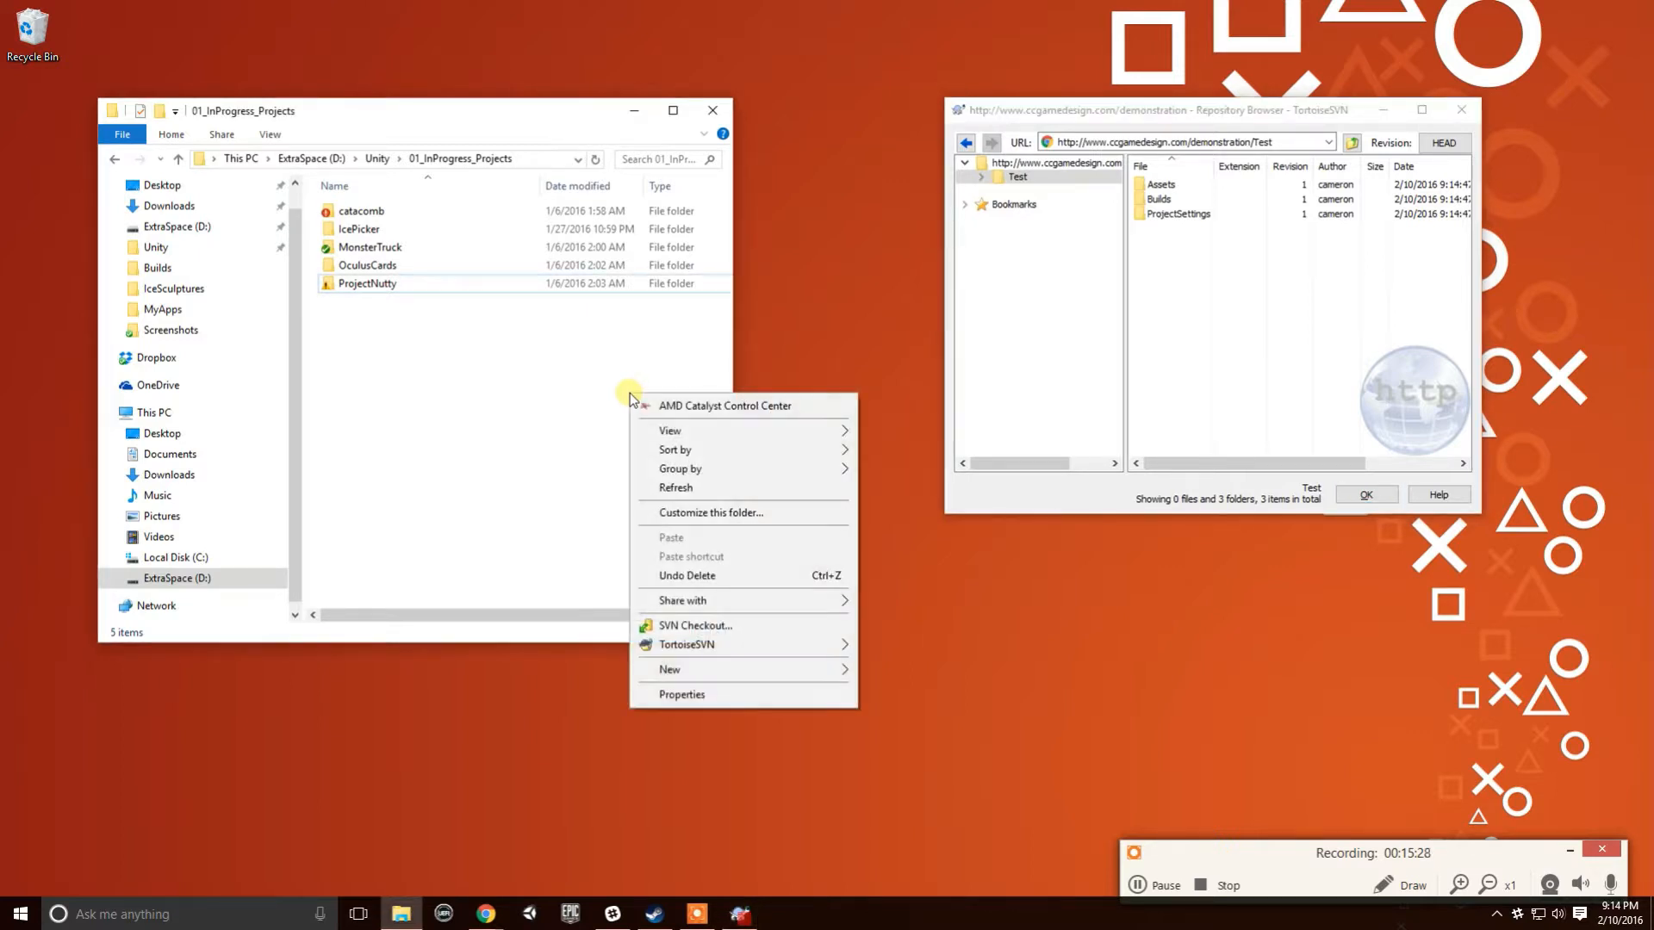
{"action": "left_click", "coordinate": [731, 630]}
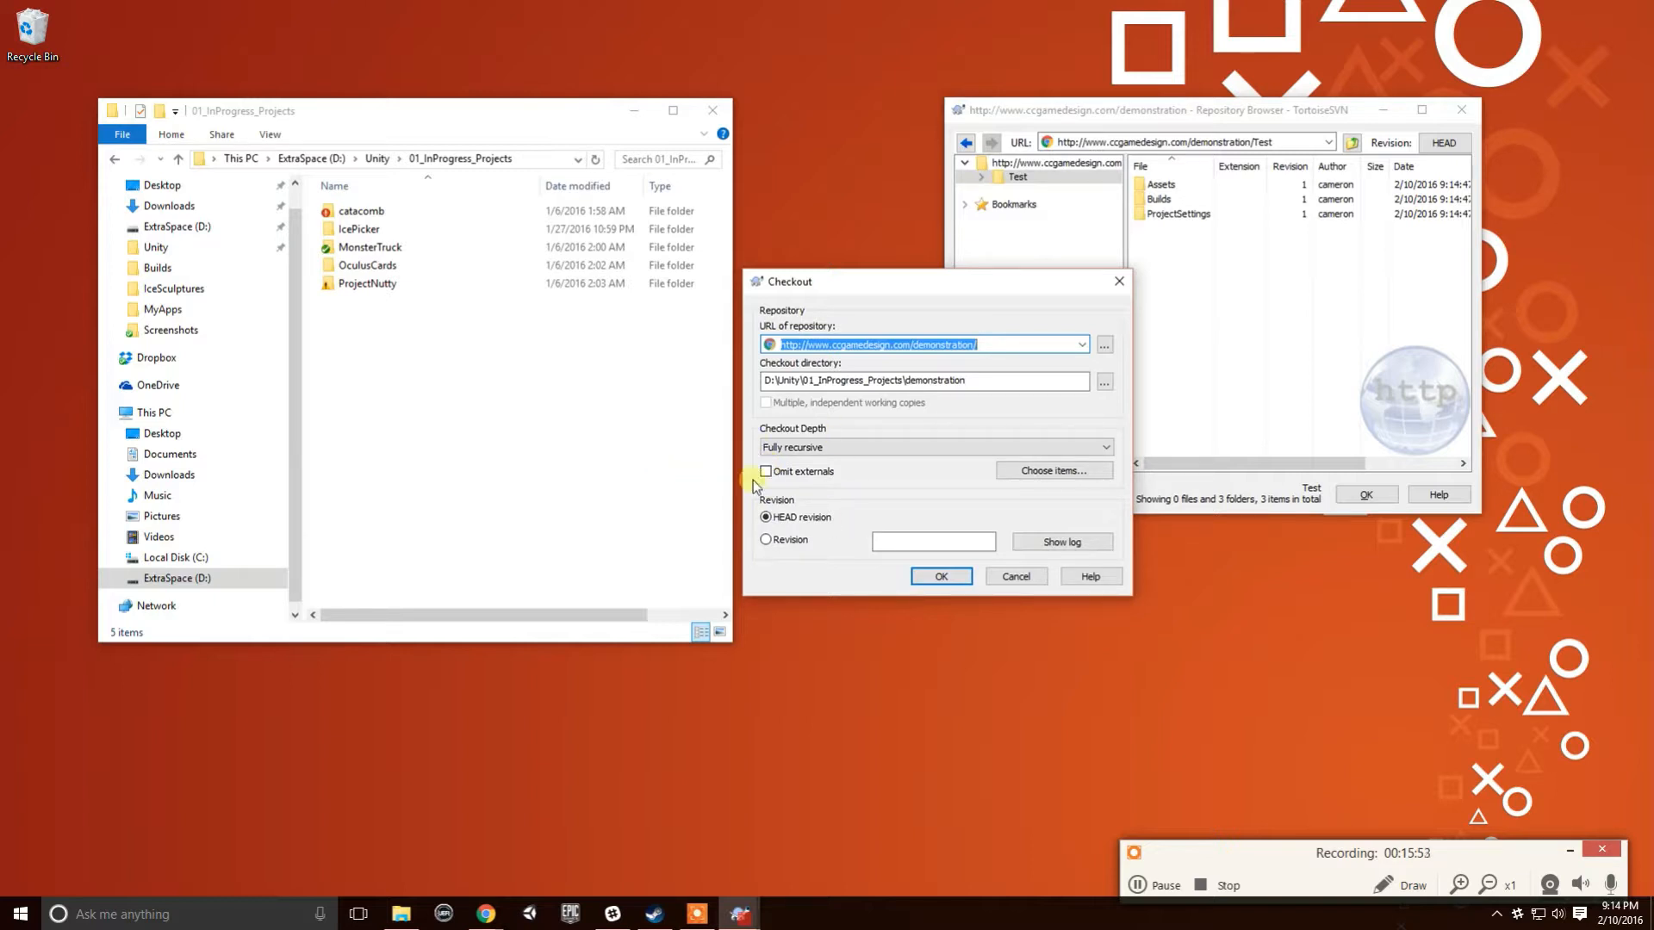
{"action": "left_click", "coordinate": [955, 579]}
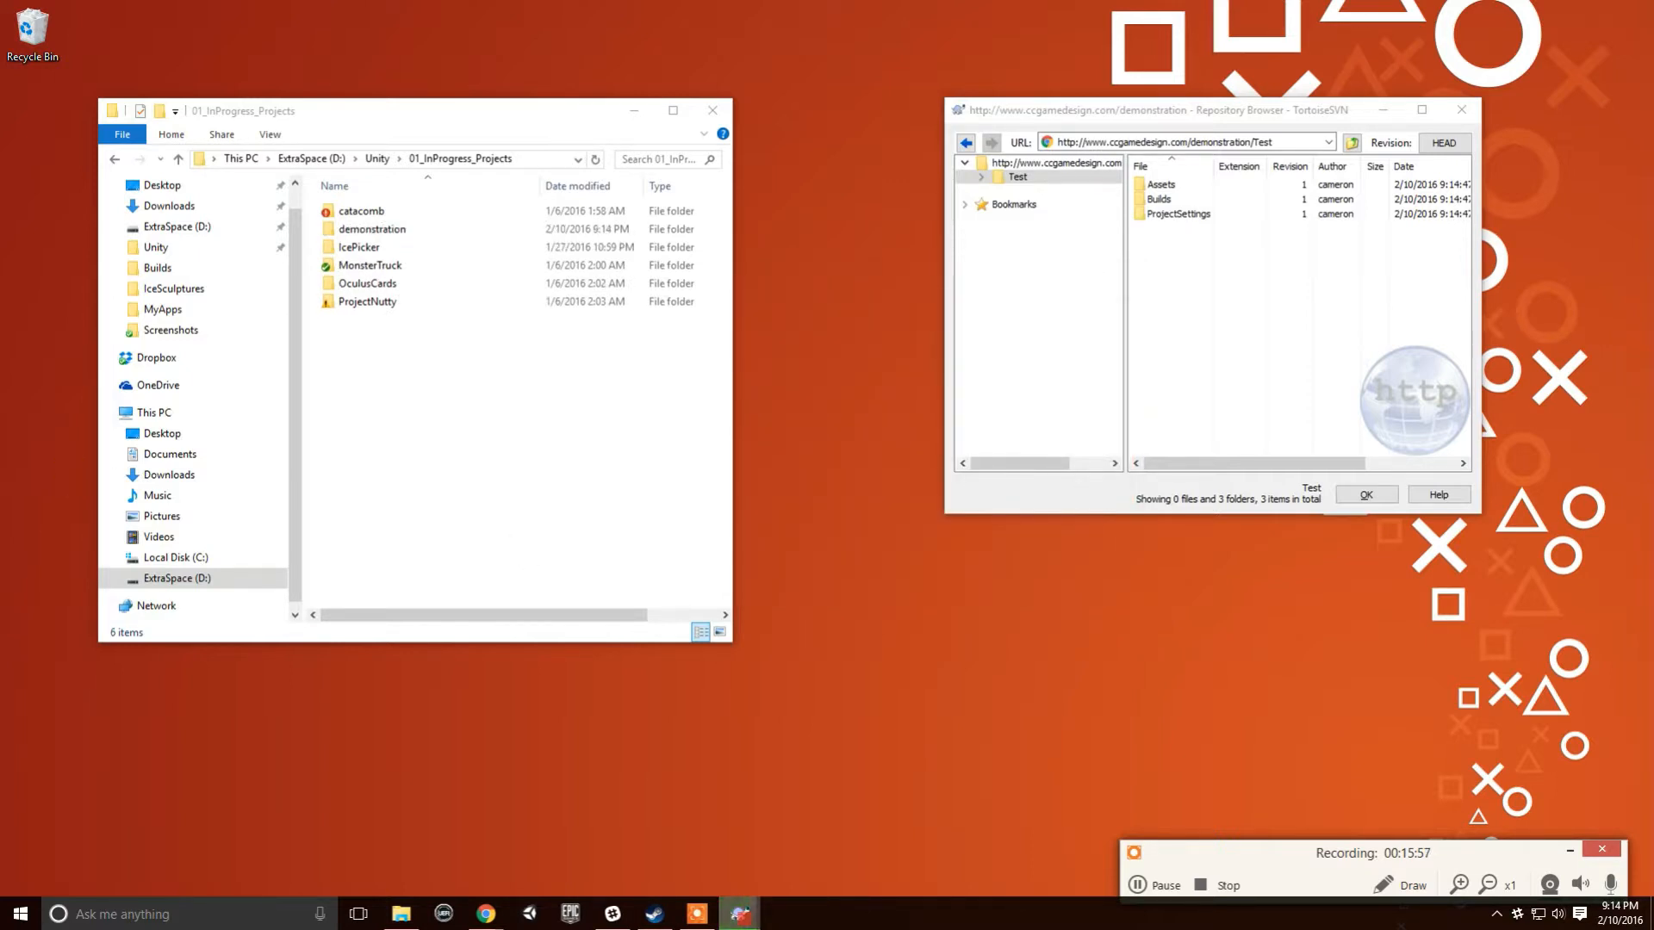
{"action": "left_click_drag", "start_coordinate": [748, 302], "coordinate": [782, 463]}
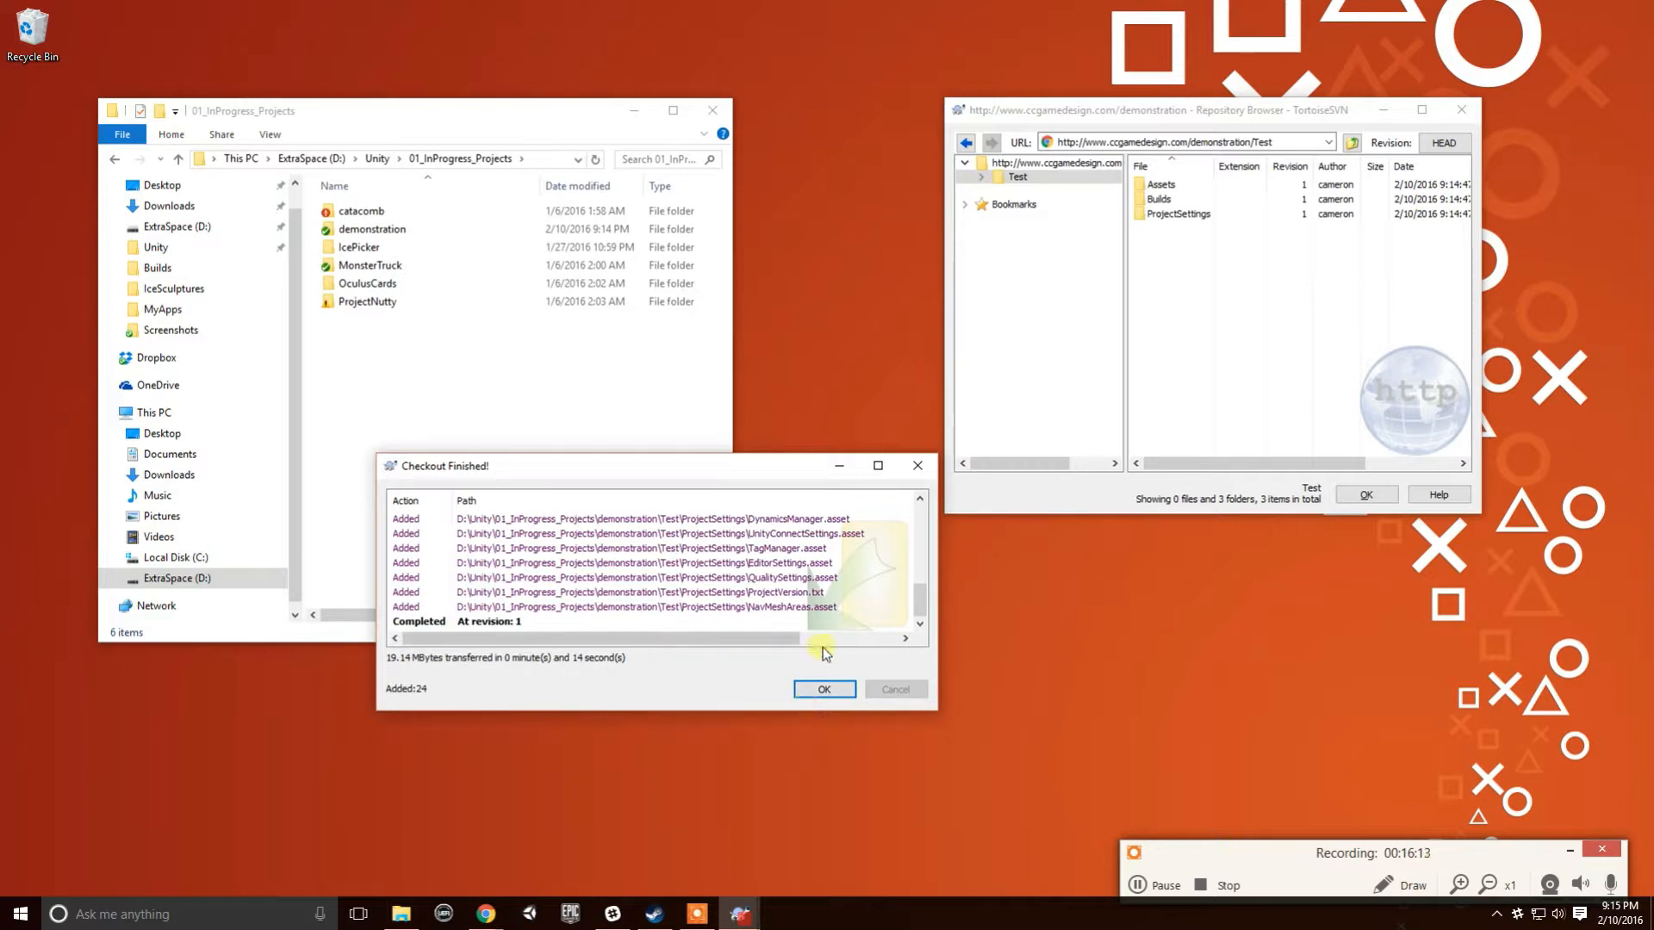
- Open blah.unity from demonstration > Test > Assets in Unity after dismissing the checkout report
{"action": "left_click", "coordinate": [825, 689]}
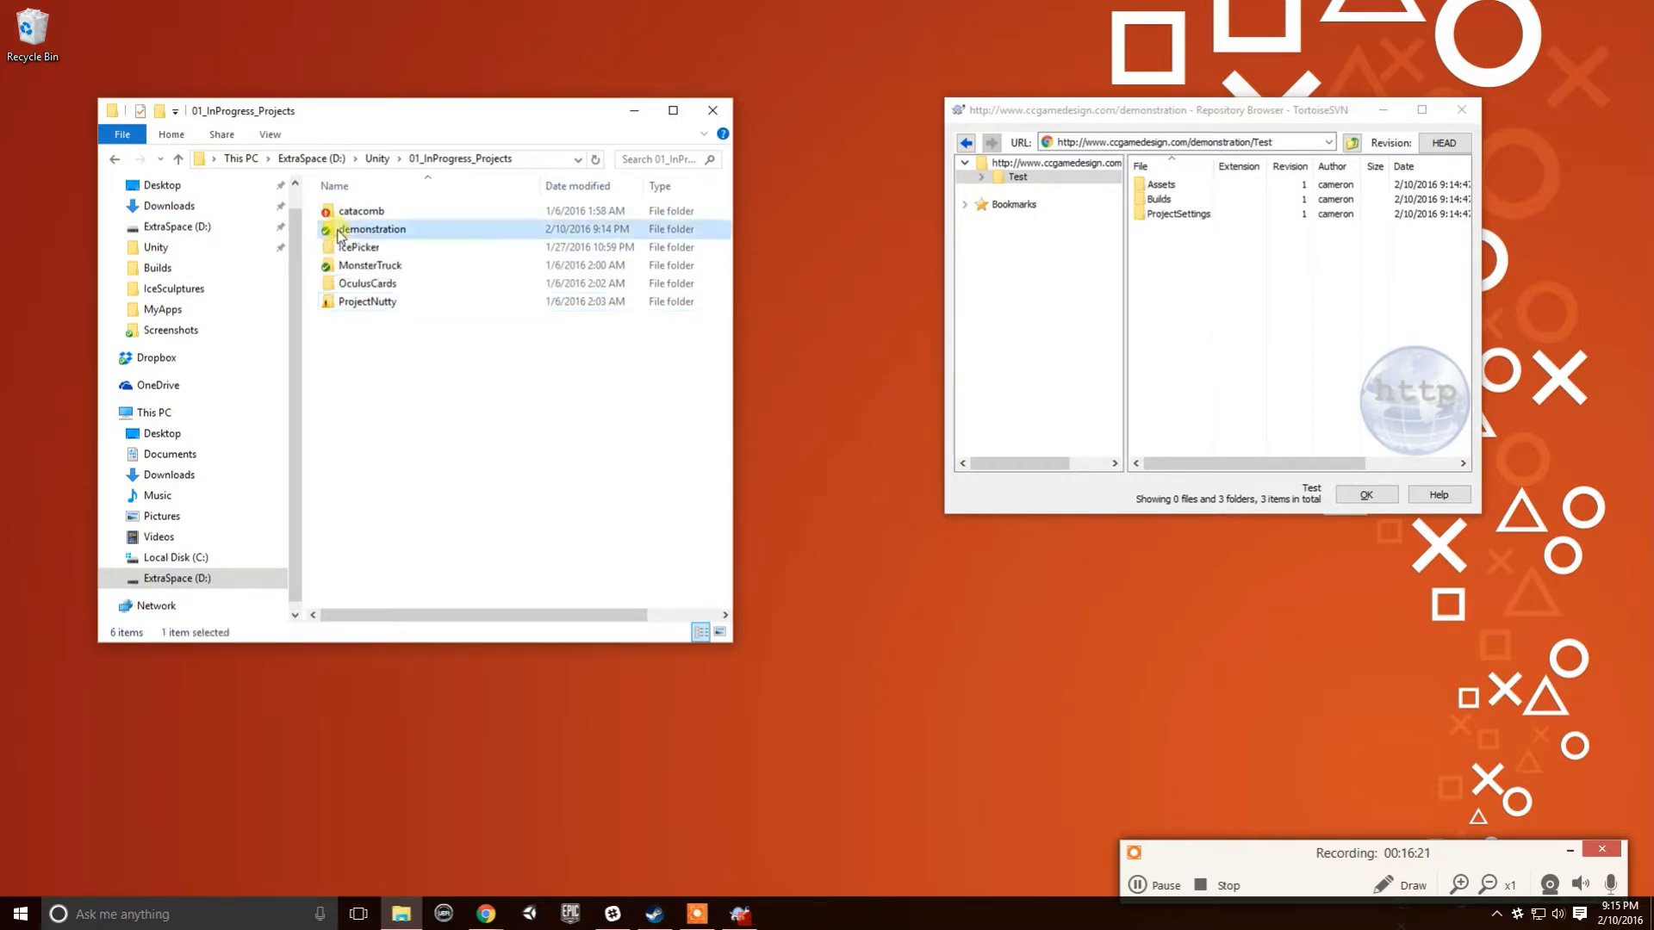
{"action": "double_click", "coordinate": [338, 233]}
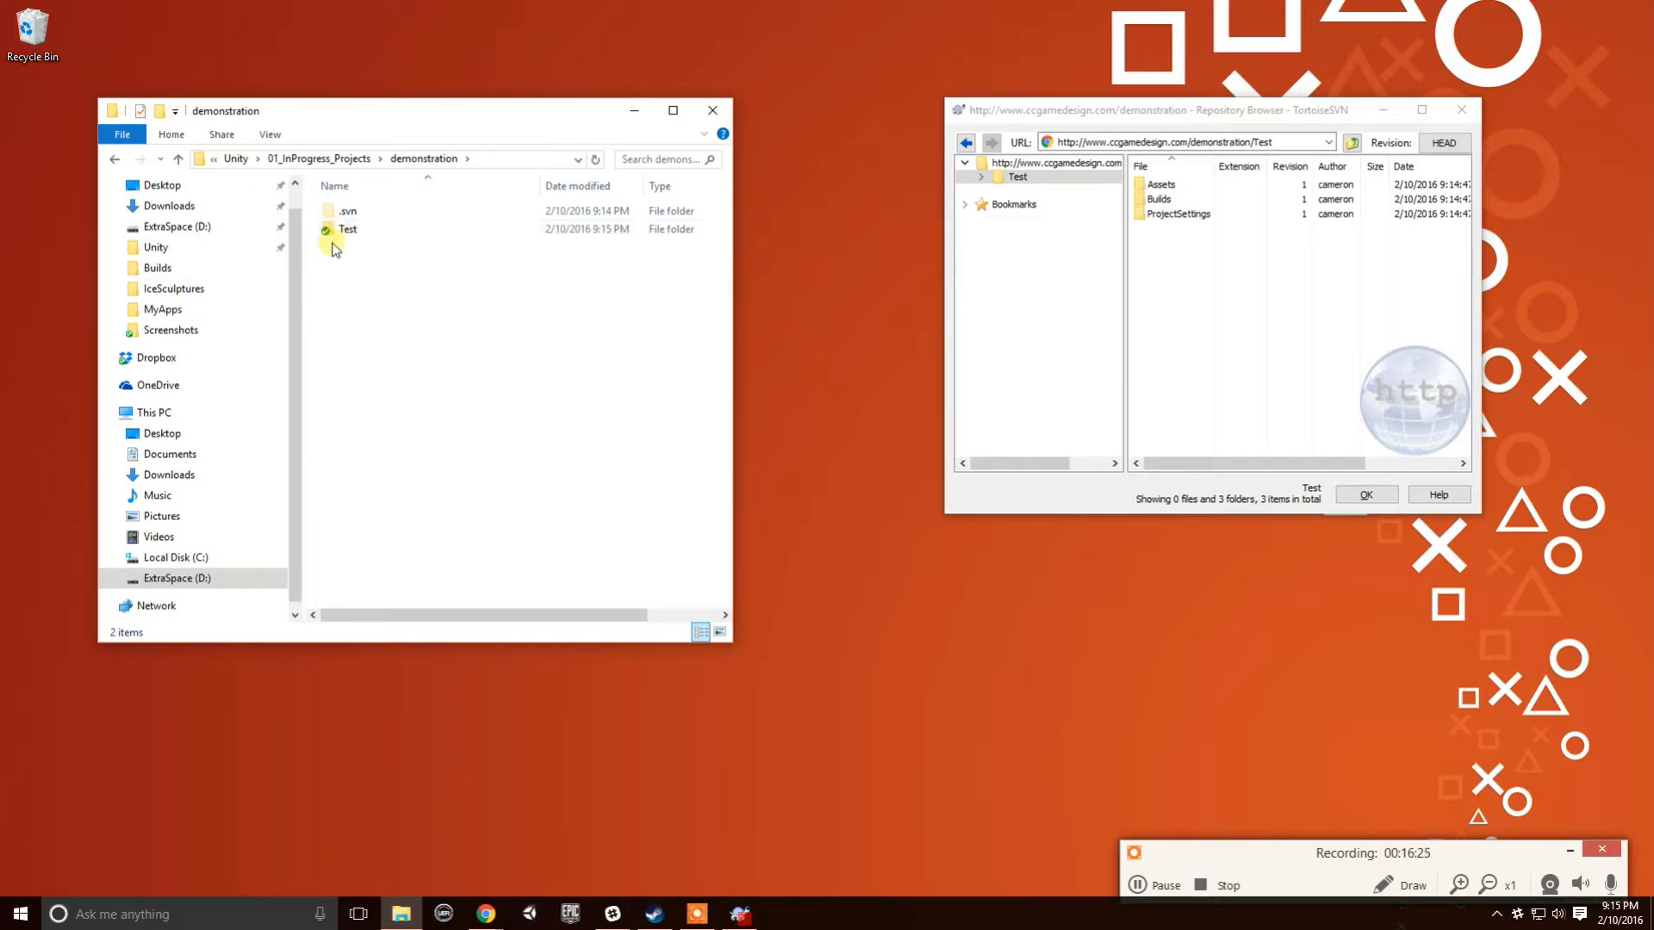
{"action": "double_click", "coordinate": [343, 229]}
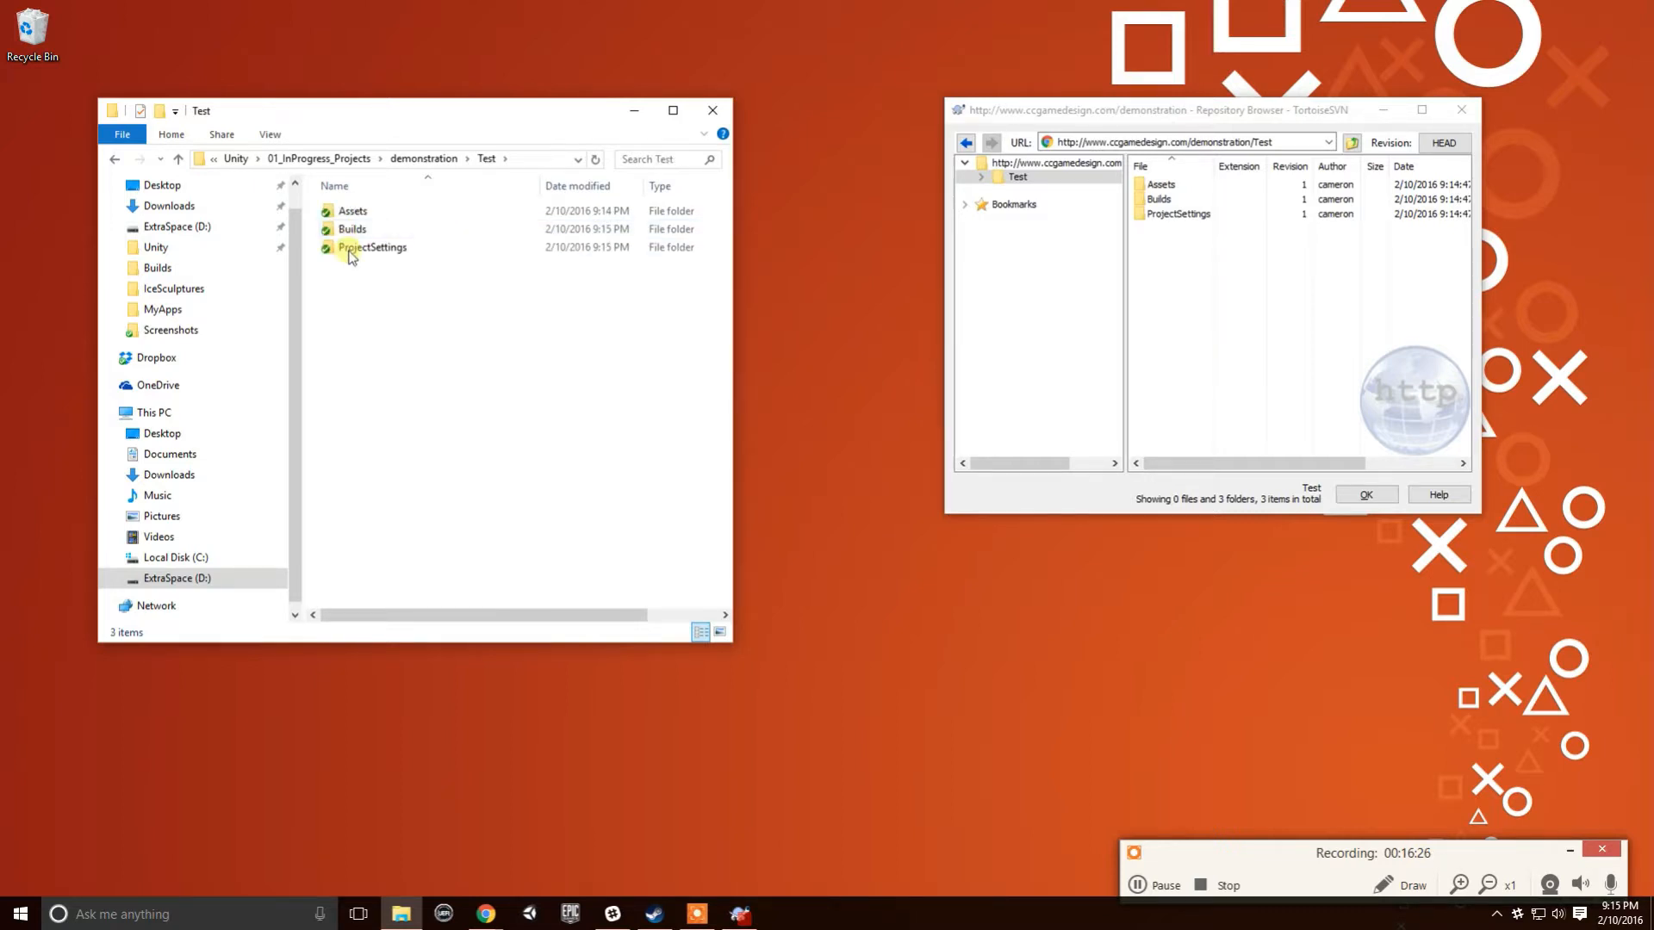
{"action": "double_click", "coordinate": [373, 215]}
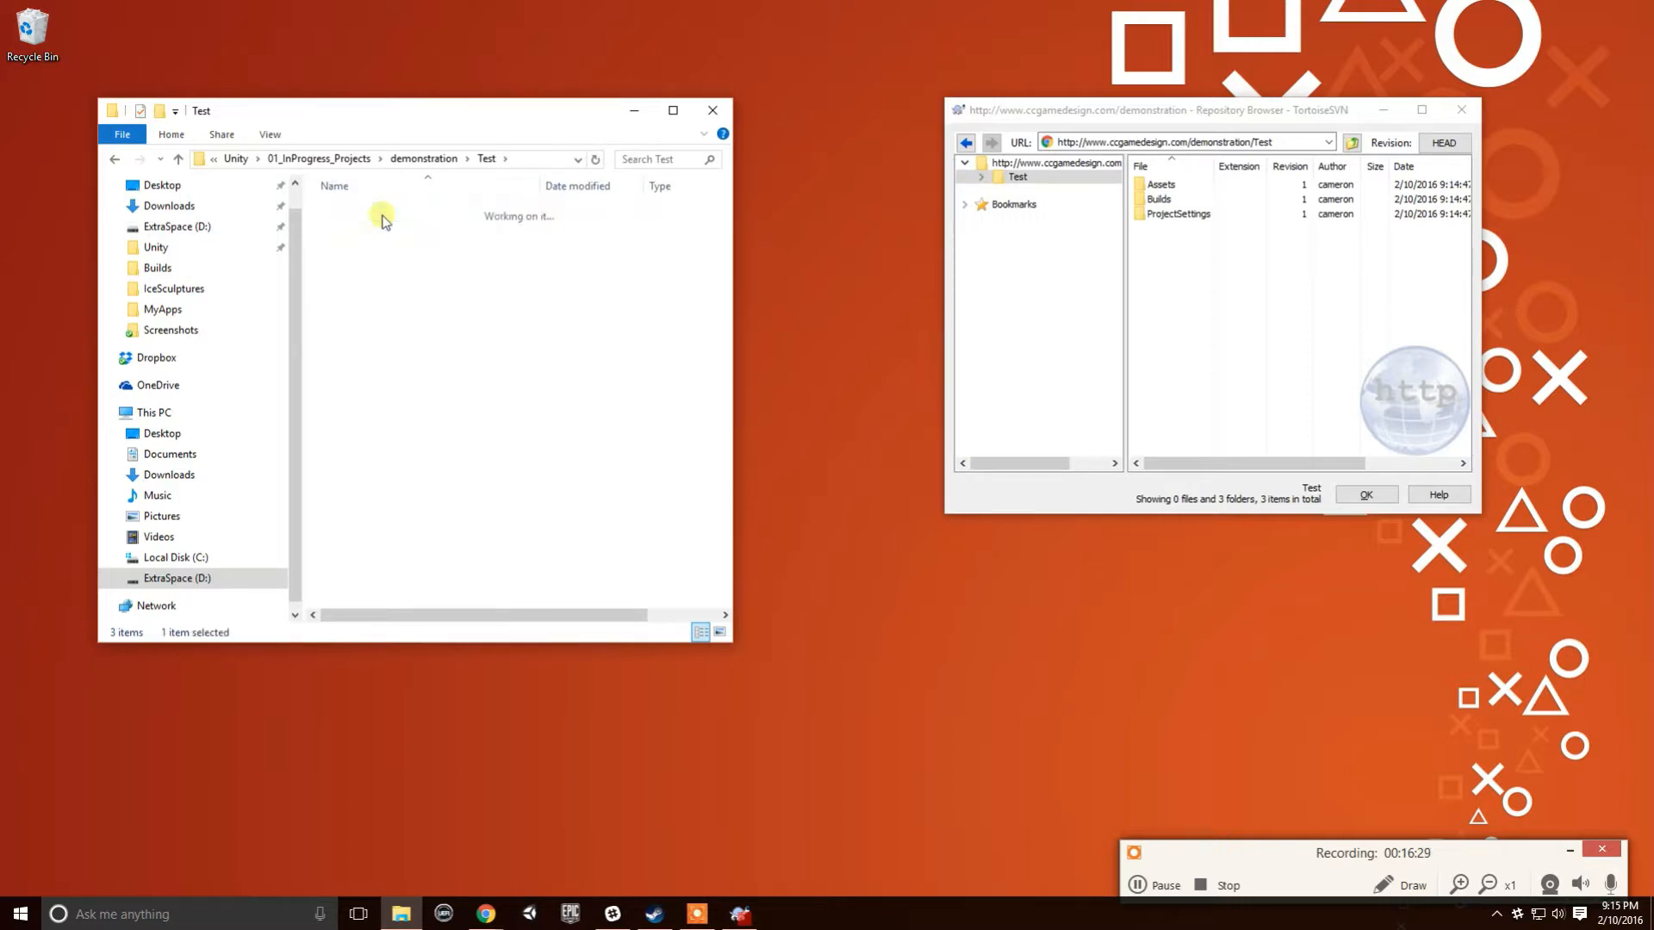
{"action": "double_click", "coordinate": [377, 215]}
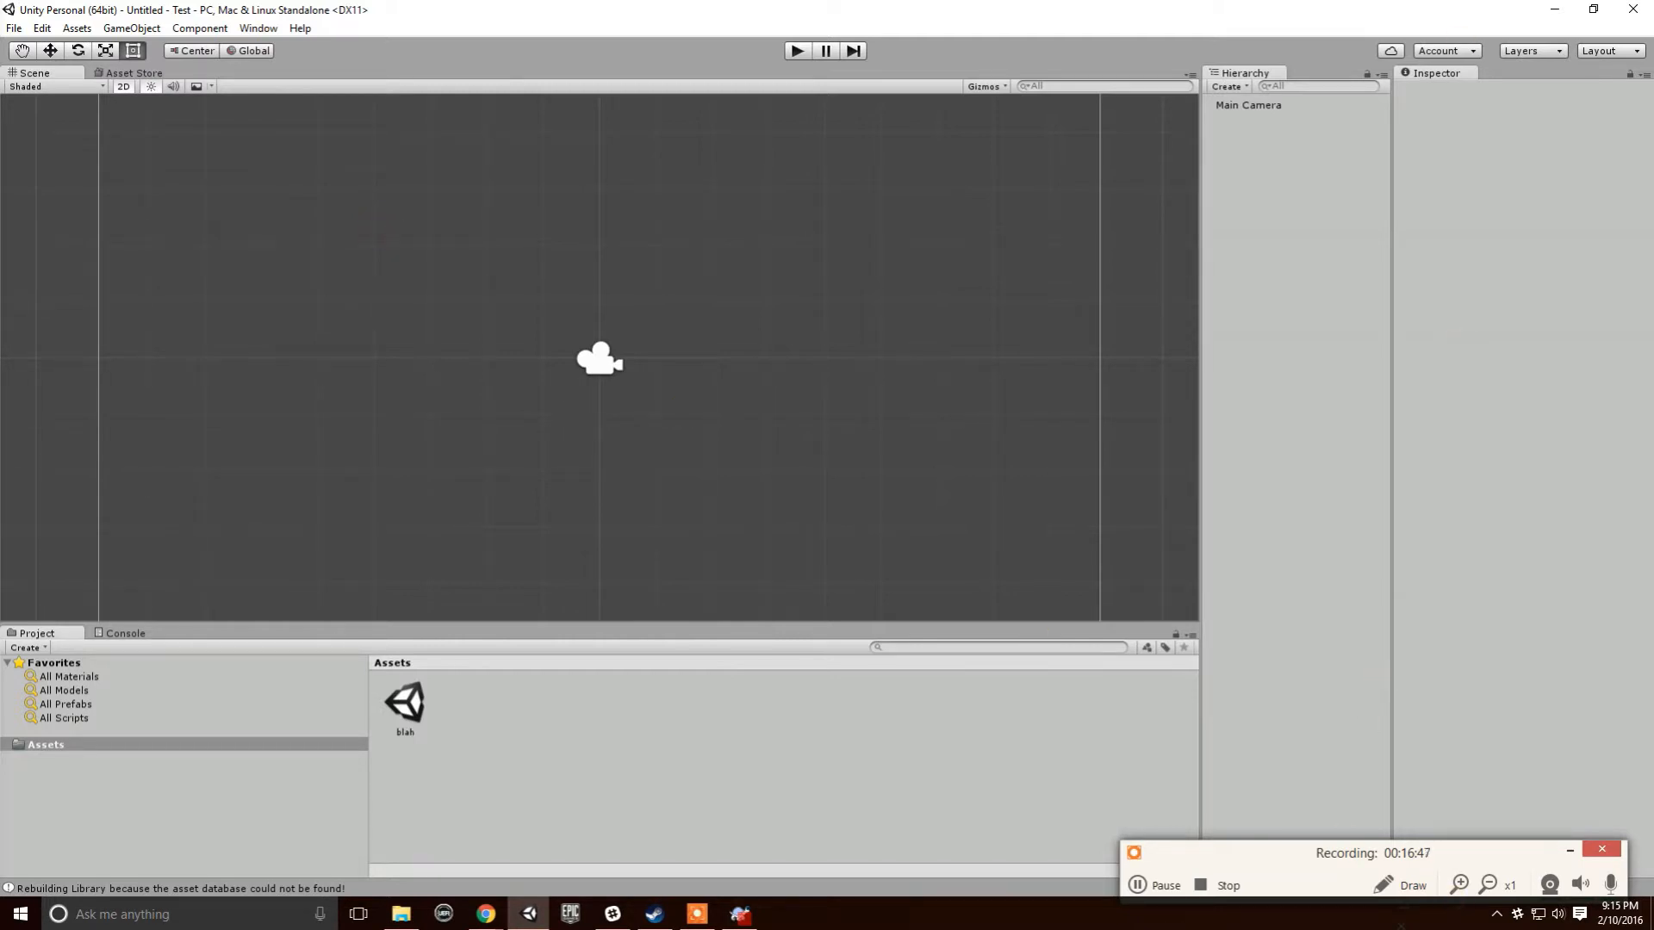
- Close the repository browser and return to the Unity editor
{"action": "left_click", "coordinate": [1555, 10]}
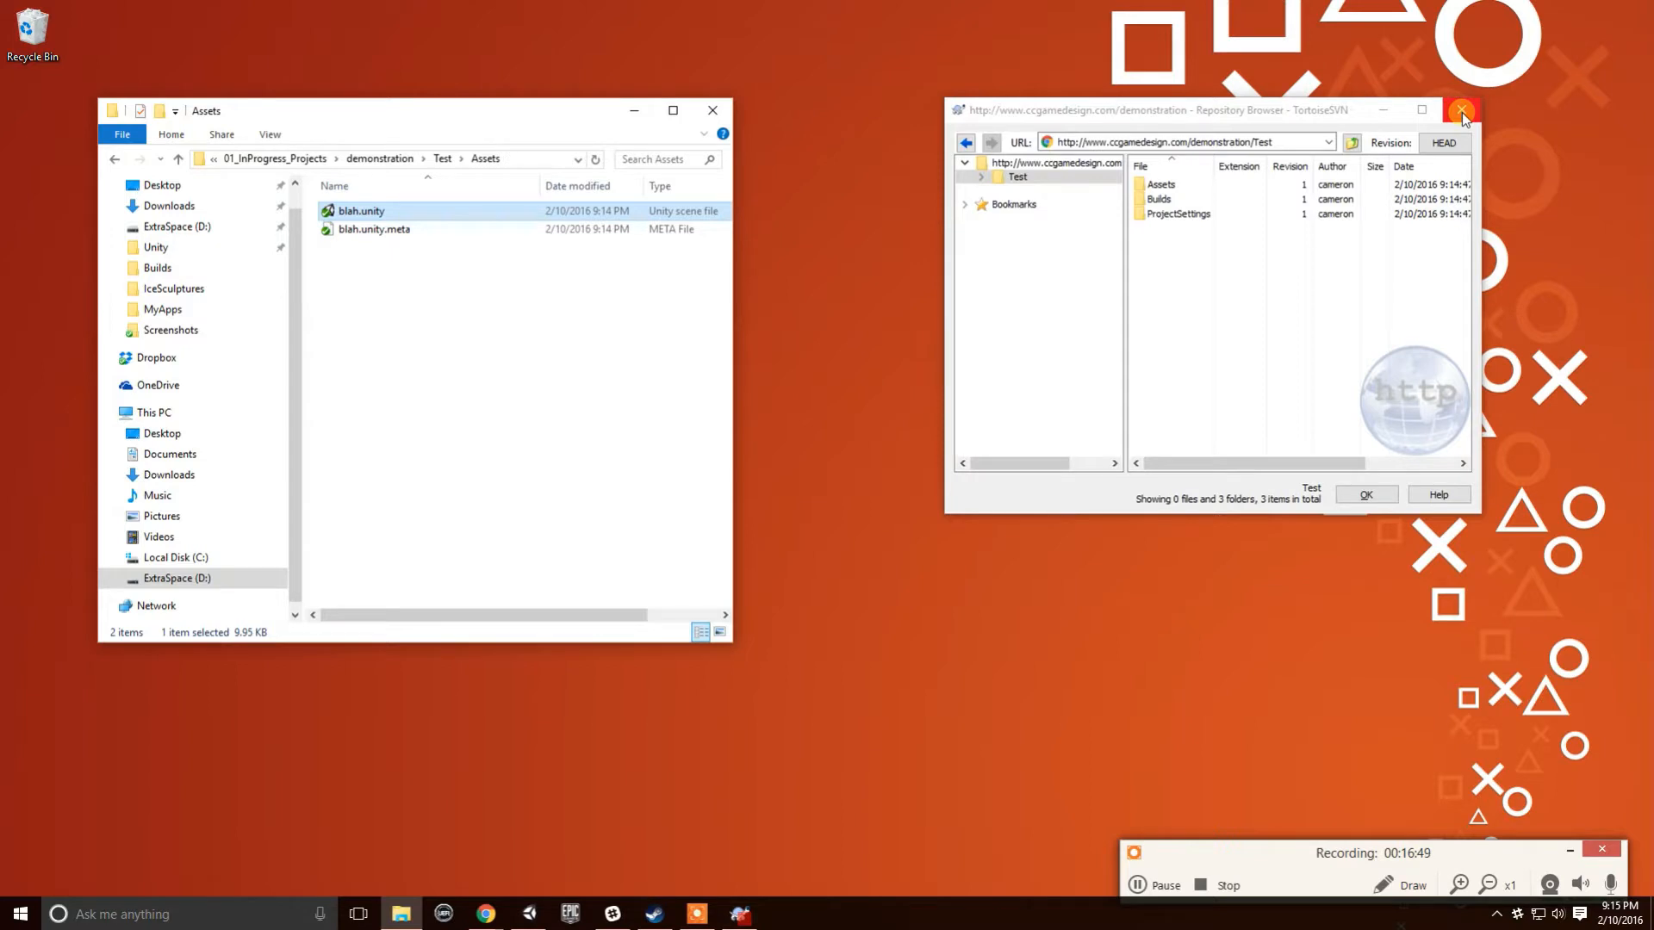
{"action": "left_click", "coordinate": [1460, 112]}
{"action": "key", "text": "alt+Tab"}
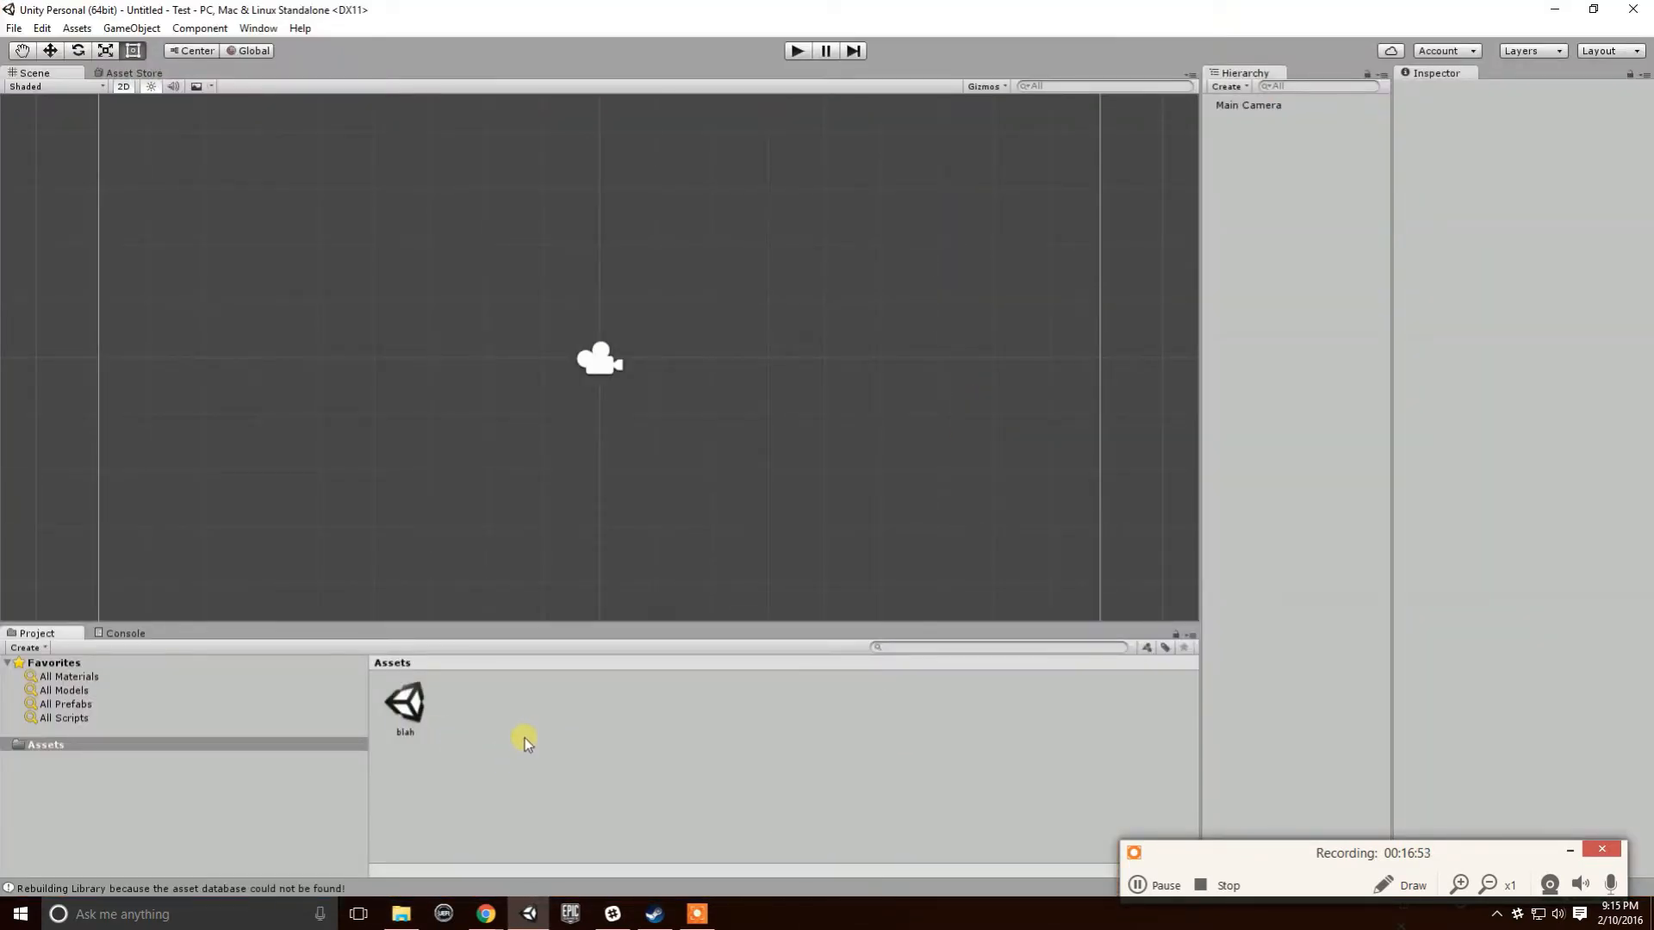
- Create a new C# script named test.txt in the Assets panel
{"action": "right_click", "coordinate": [514, 720]}
{"action": "mouse_move", "coordinate": [631, 413]}
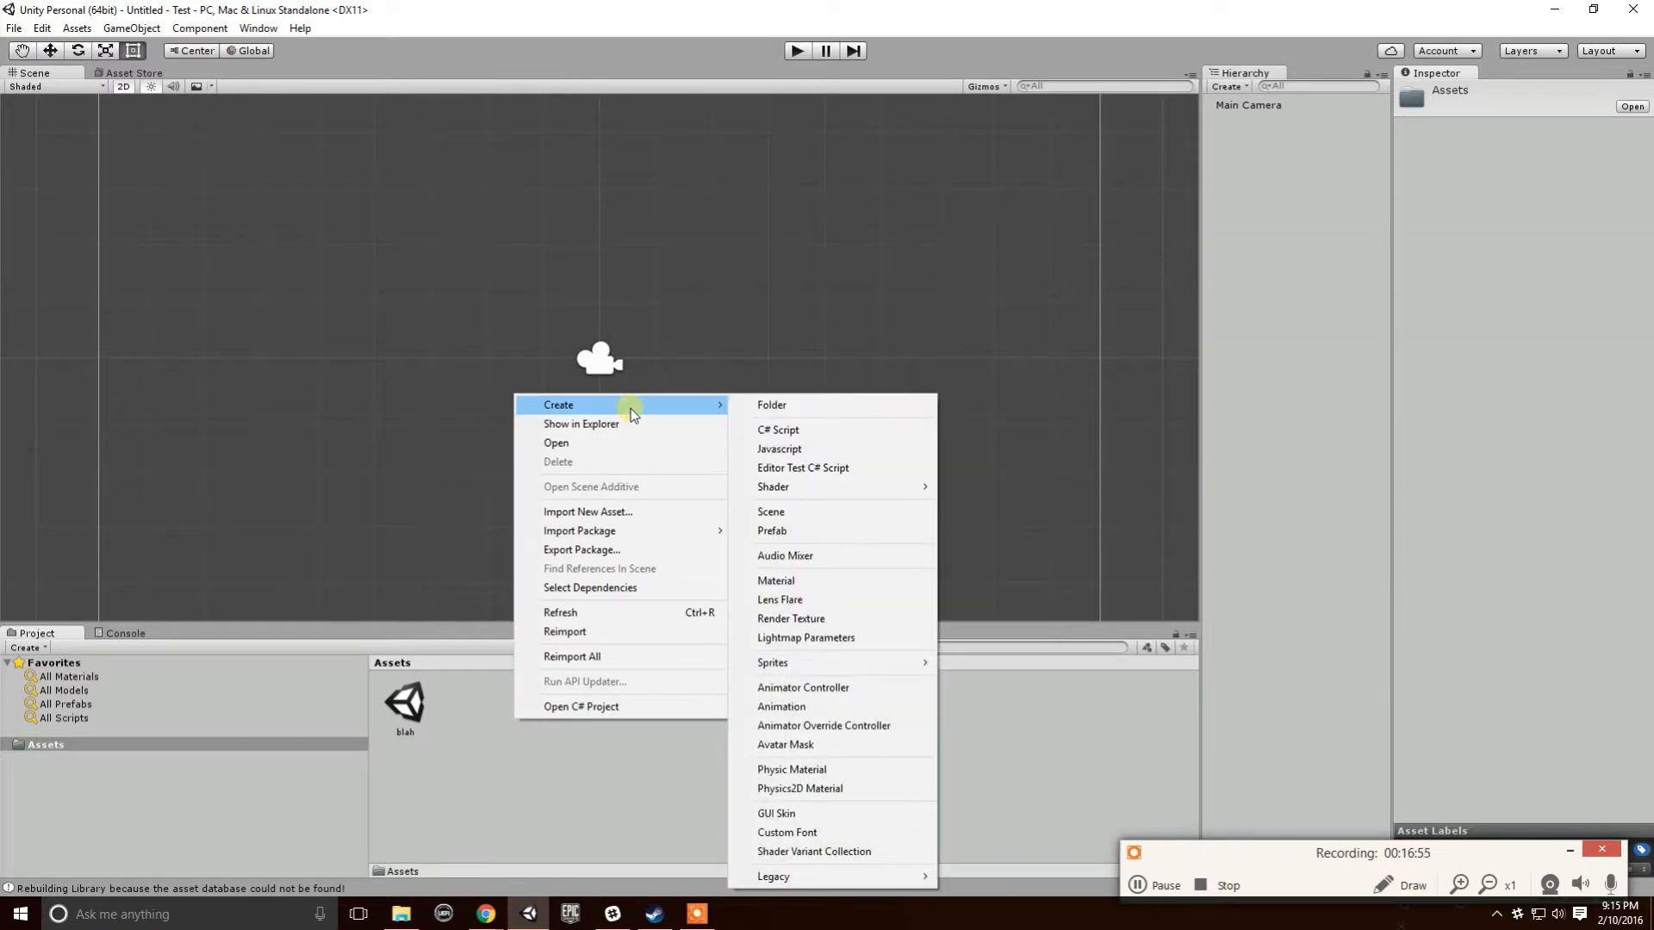
{"action": "left_click", "coordinate": [771, 428]}
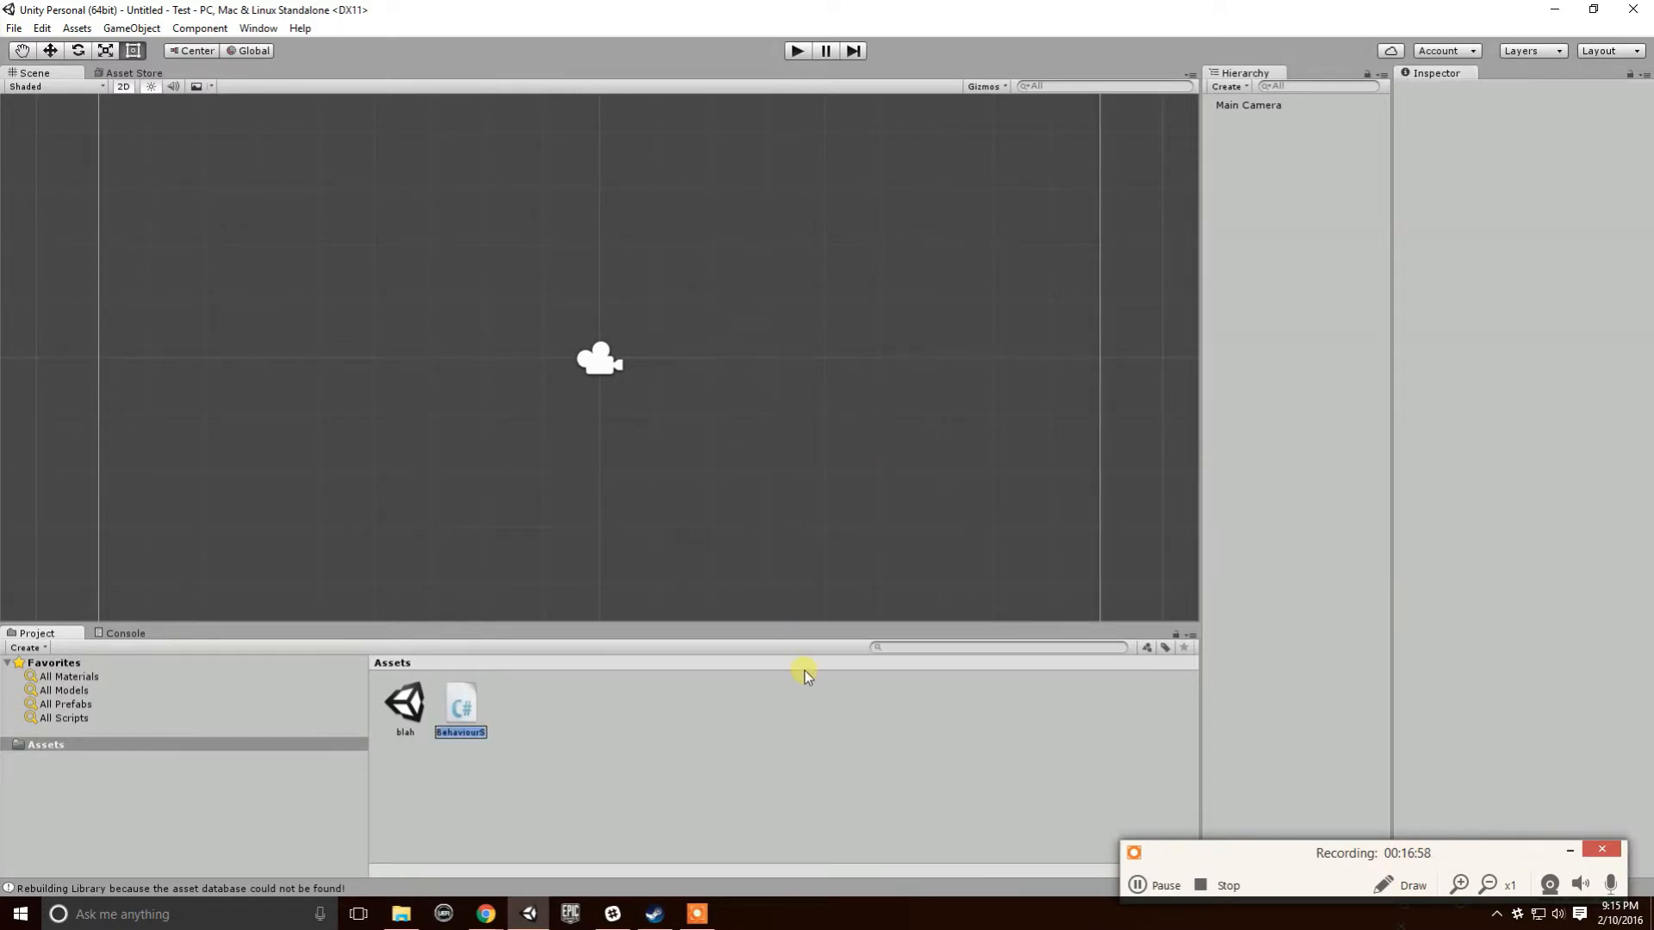
{"action": "type", "text": "test.txt"}
{"action": "key", "text": "Return"}
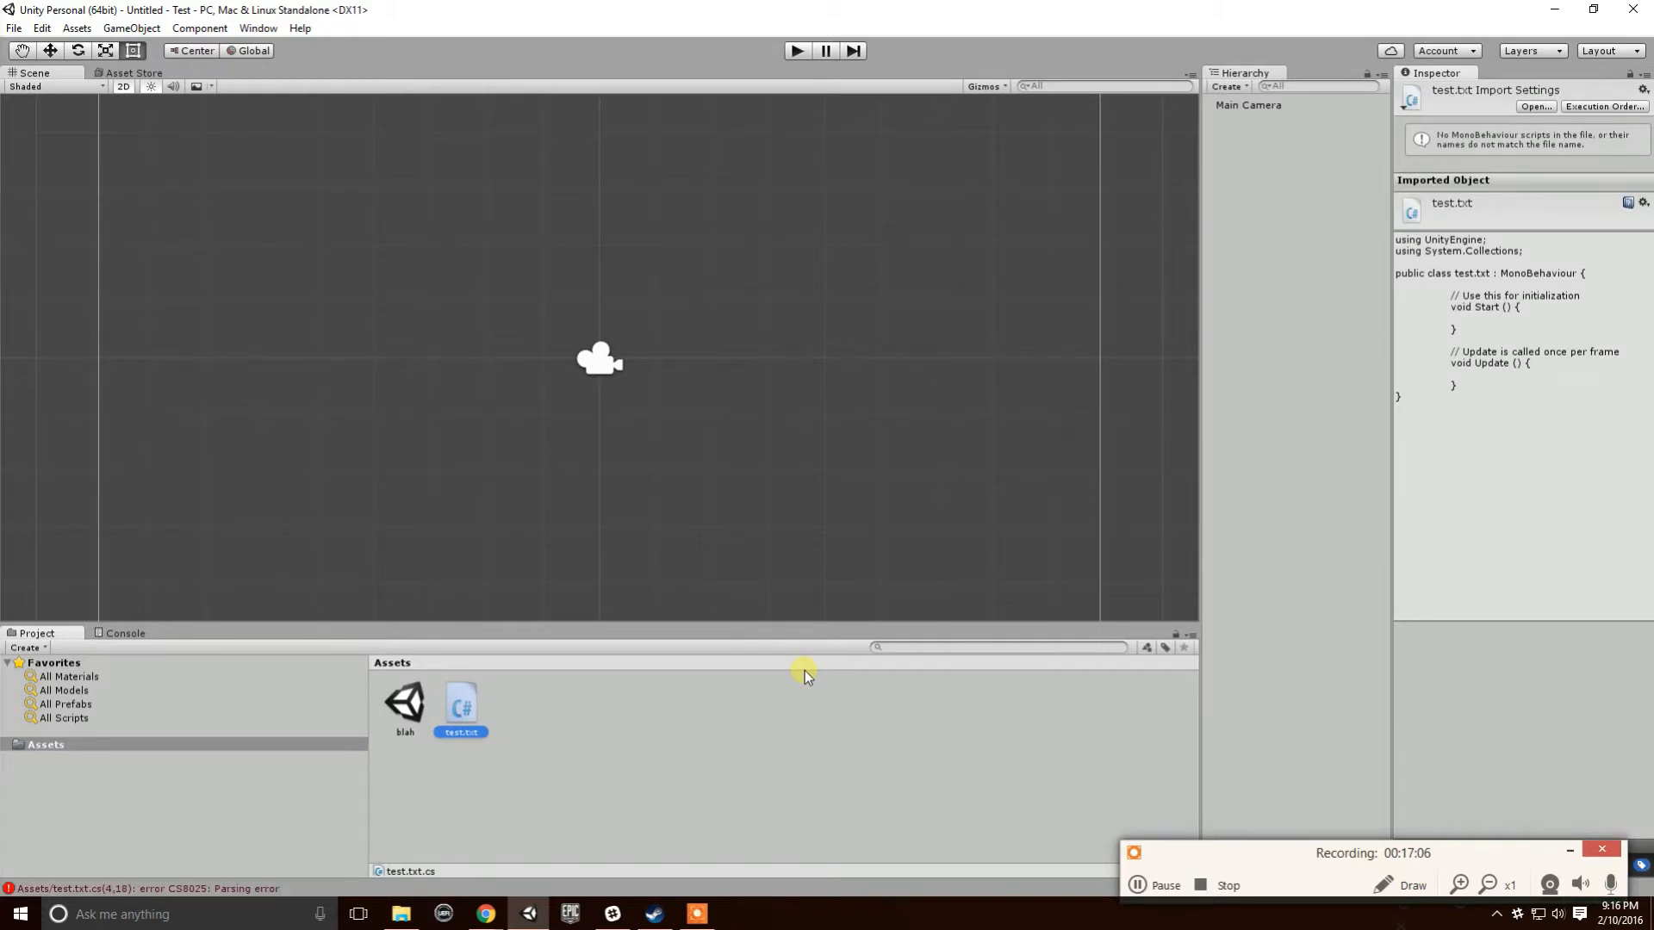
- Delete the test.txt asset, confirming the dialog, and select the blah scene
{"action": "left_click", "coordinate": [646, 793]}
{"action": "left_click", "coordinate": [467, 731]}
{"action": "key", "text": "Delete"}
{"action": "key", "text": "Return"}
{"action": "left_click", "coordinate": [405, 708]}
- Show blah in Explorer and create an empty text document named test.txt in Assets
{"action": "right_click", "coordinate": [405, 708]}
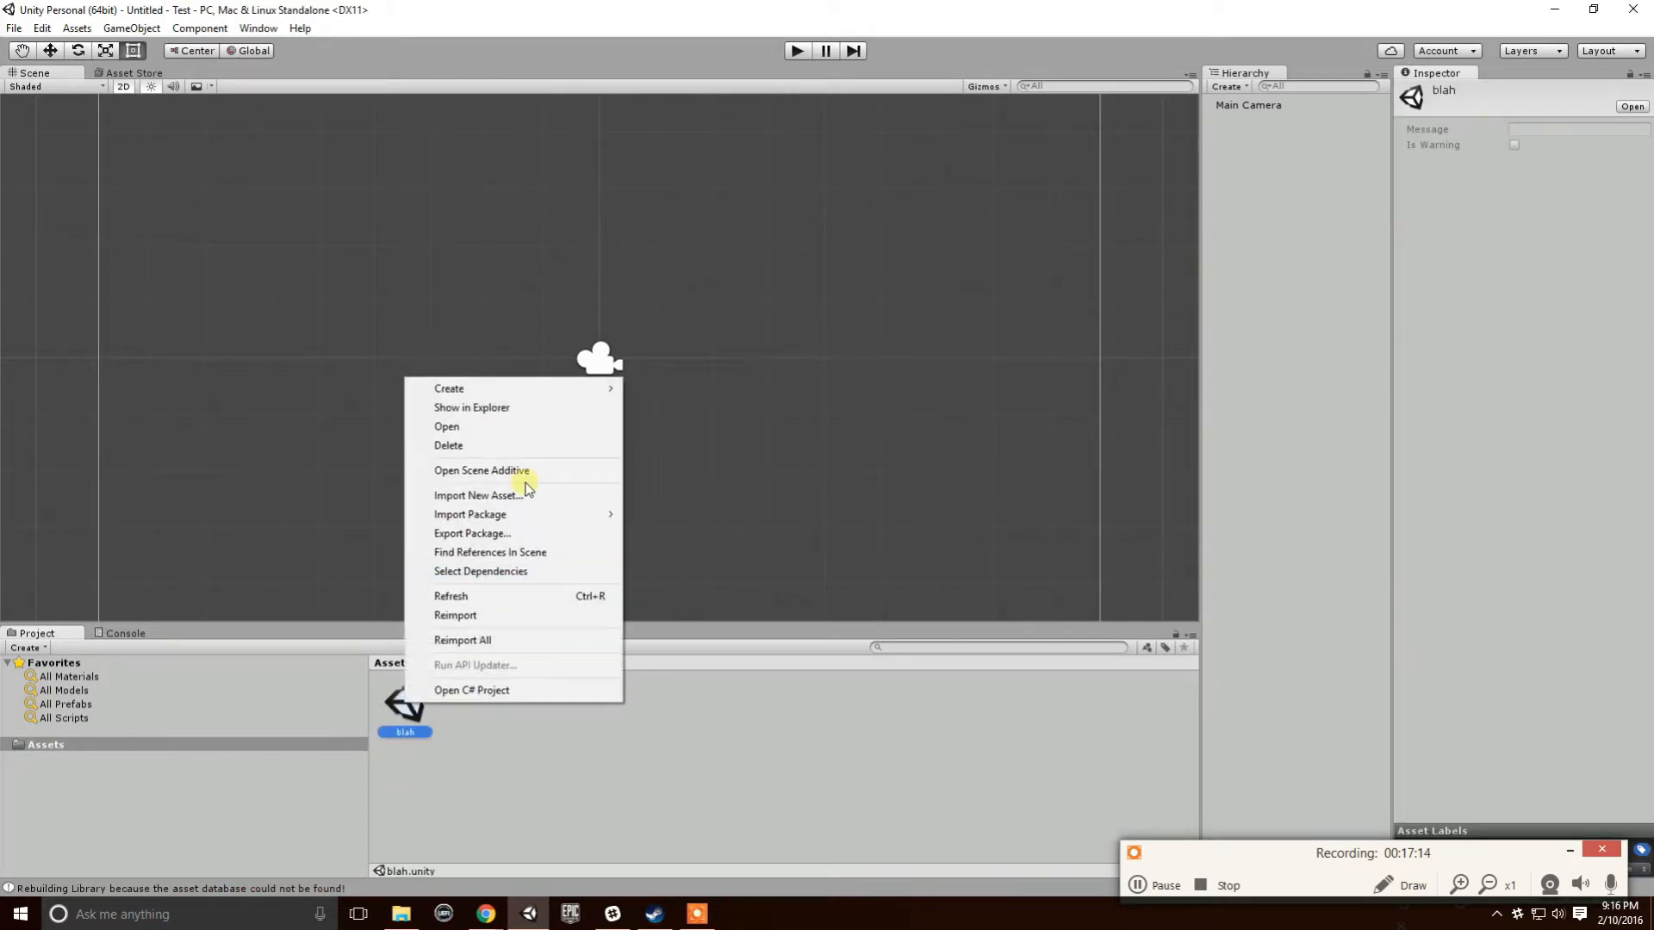
{"action": "left_click", "coordinate": [505, 409]}
{"action": "right_click", "coordinate": [398, 298]}
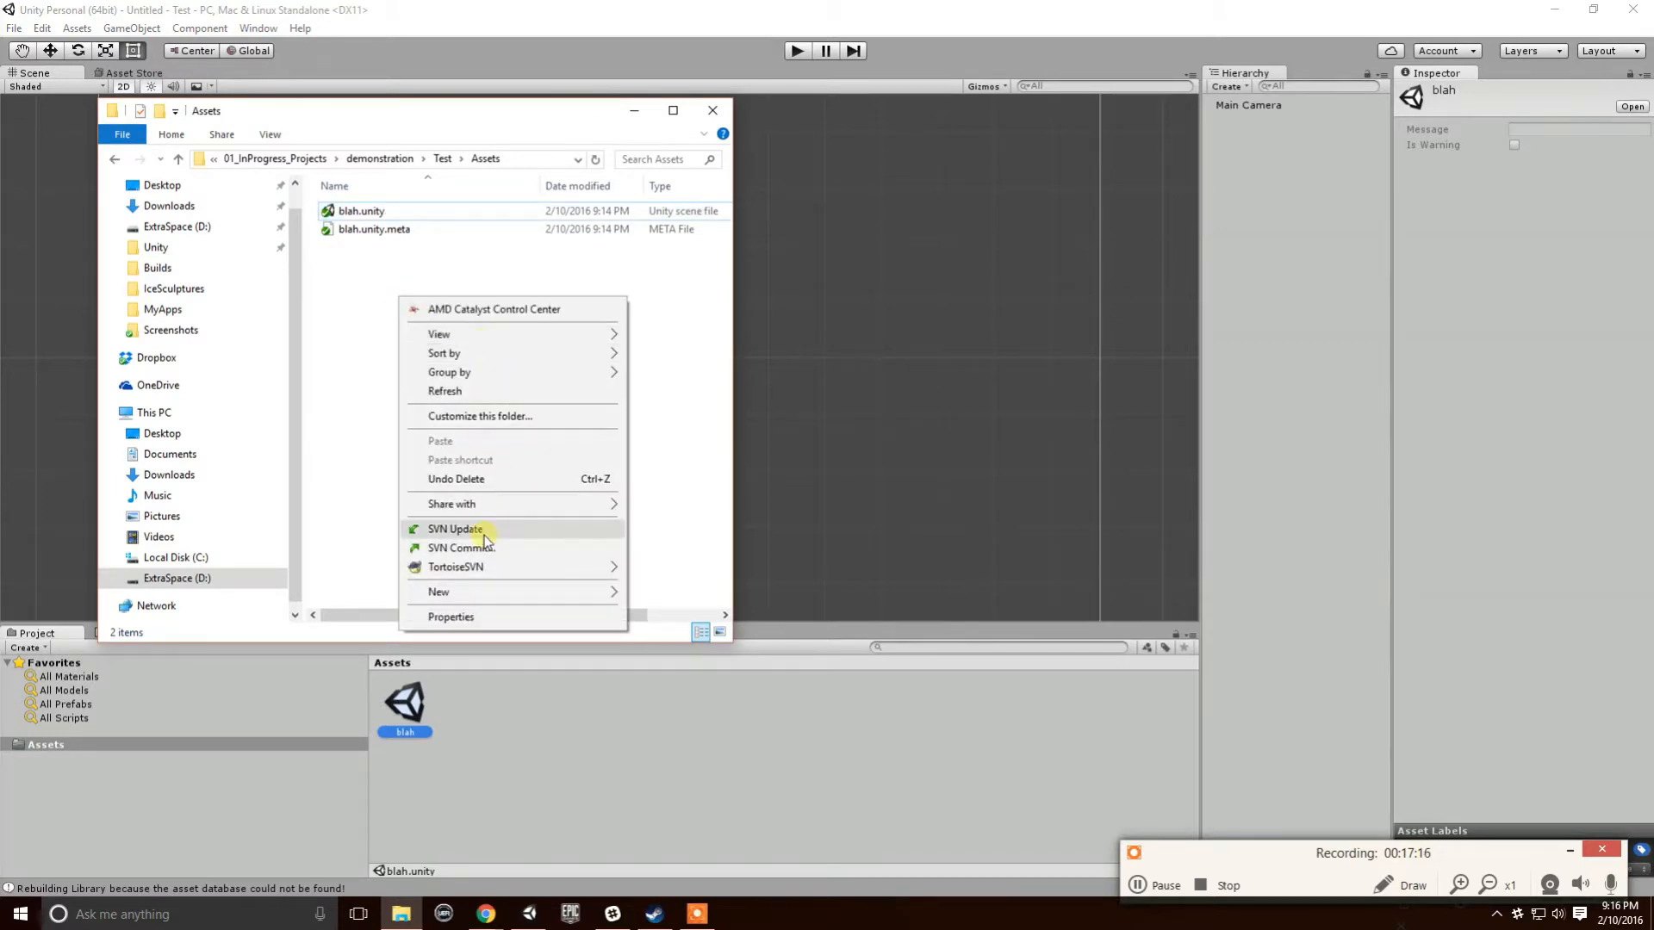
{"action": "mouse_move", "coordinate": [480, 595]}
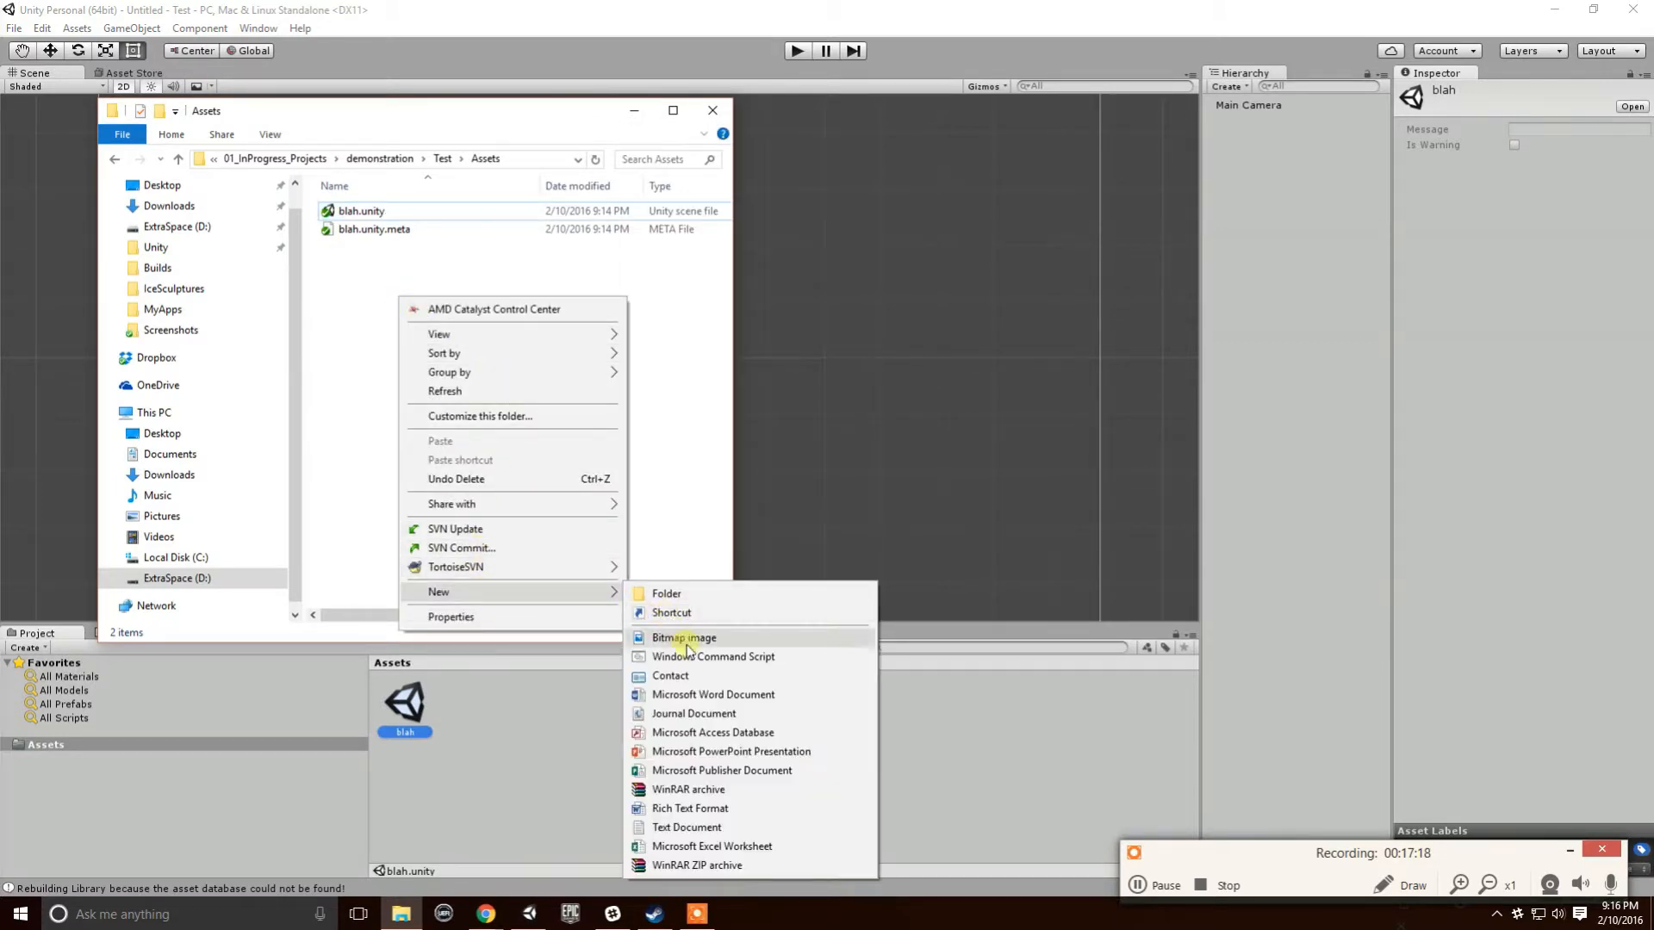
{"action": "left_click", "coordinate": [704, 826]}
{"action": "type", "text": "te"}
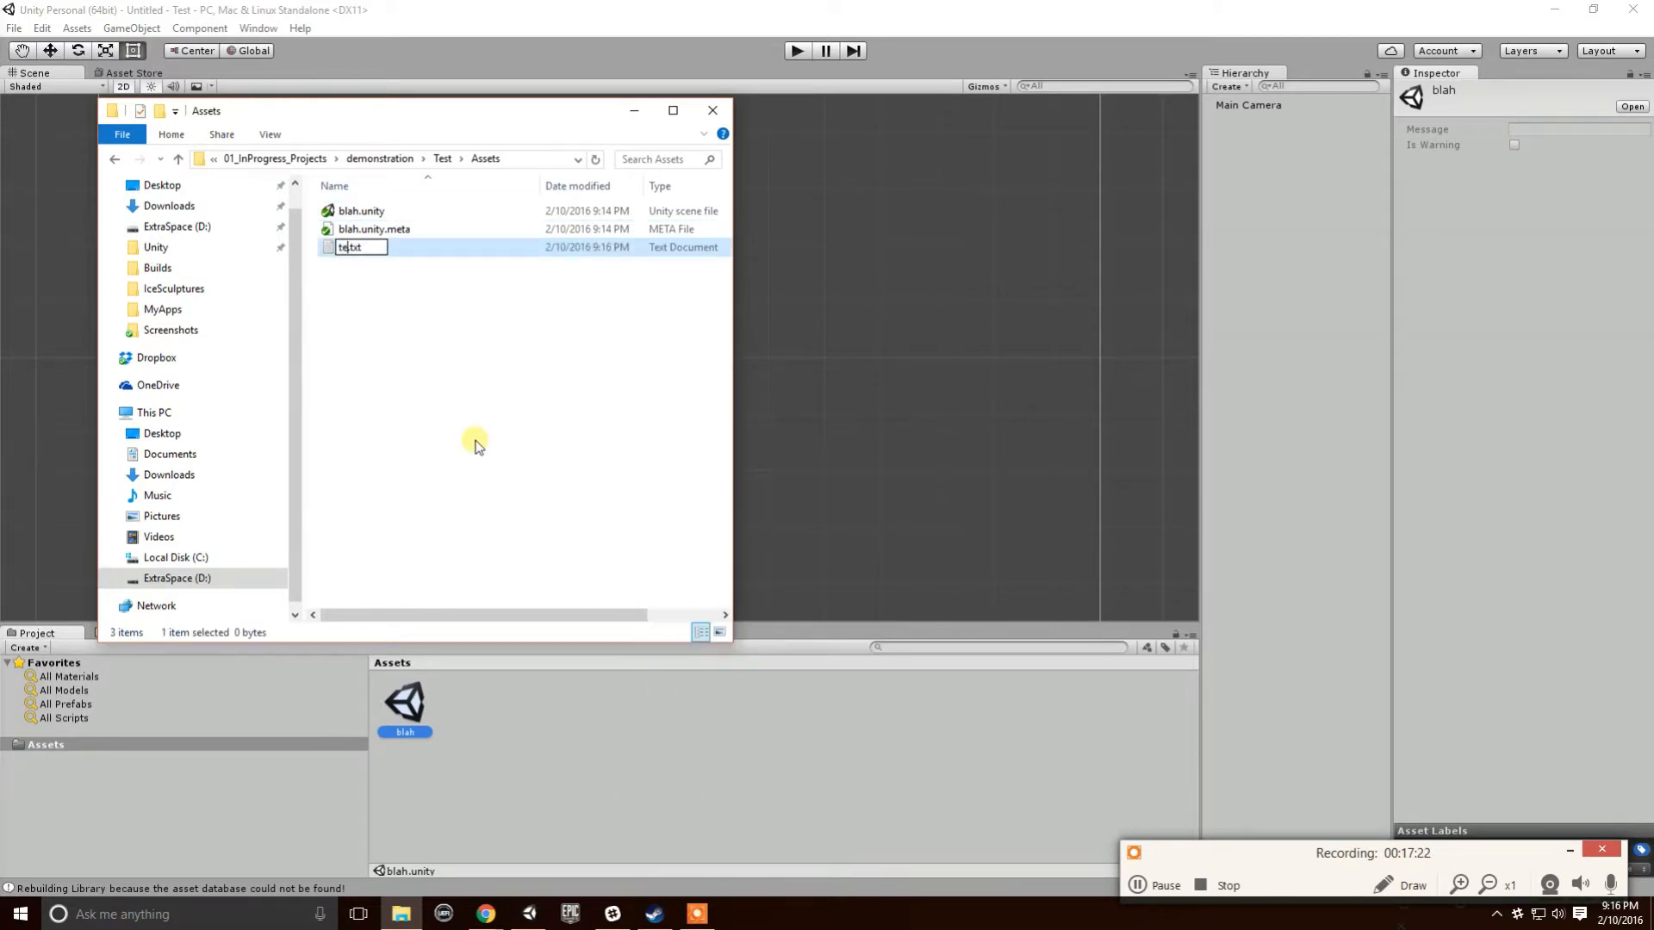
{"action": "type", "text": "st"}
{"action": "key", "text": "Return"}
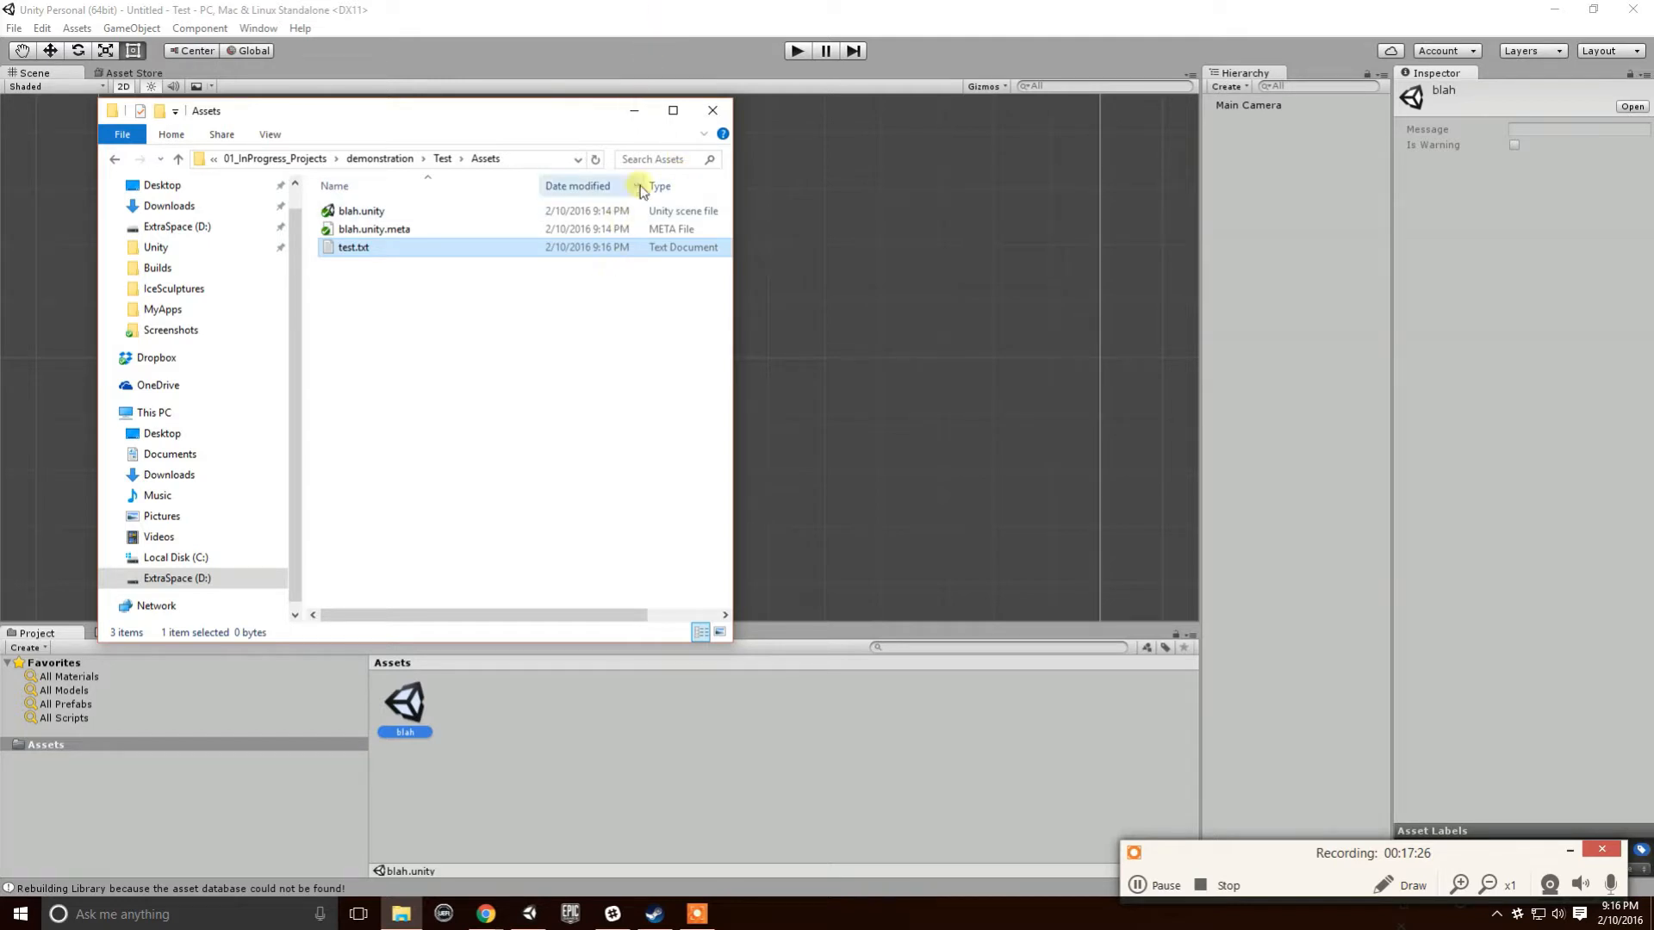
{"action": "left_click", "coordinate": [682, 65]}
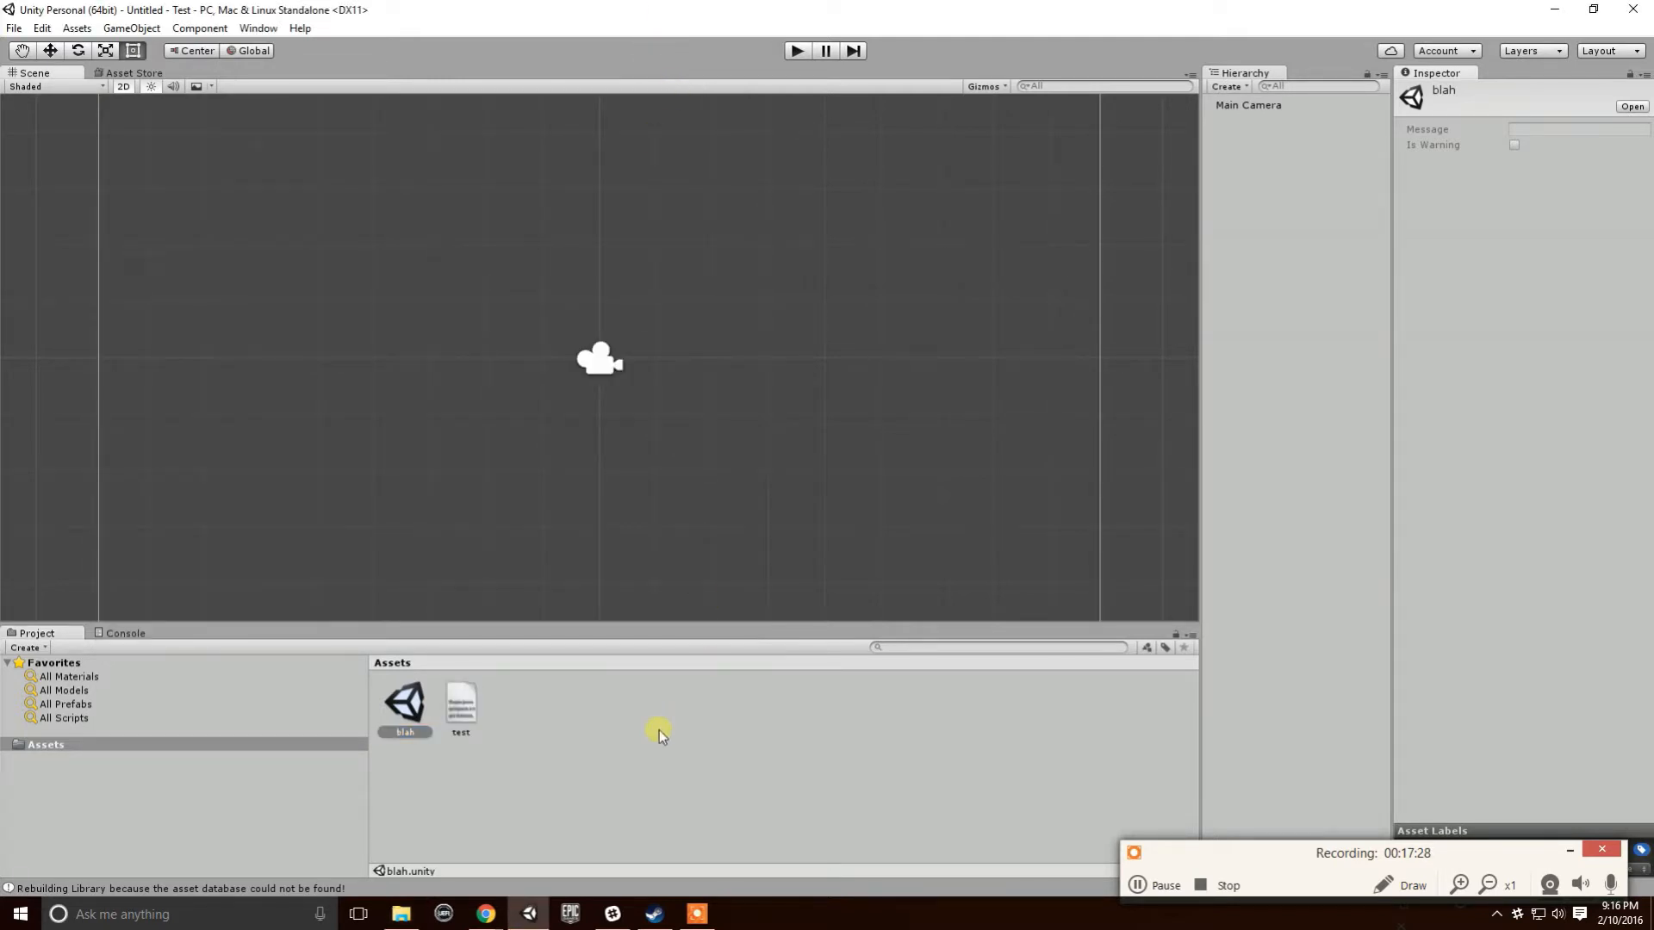
{"action": "key", "text": "alt+Tab"}
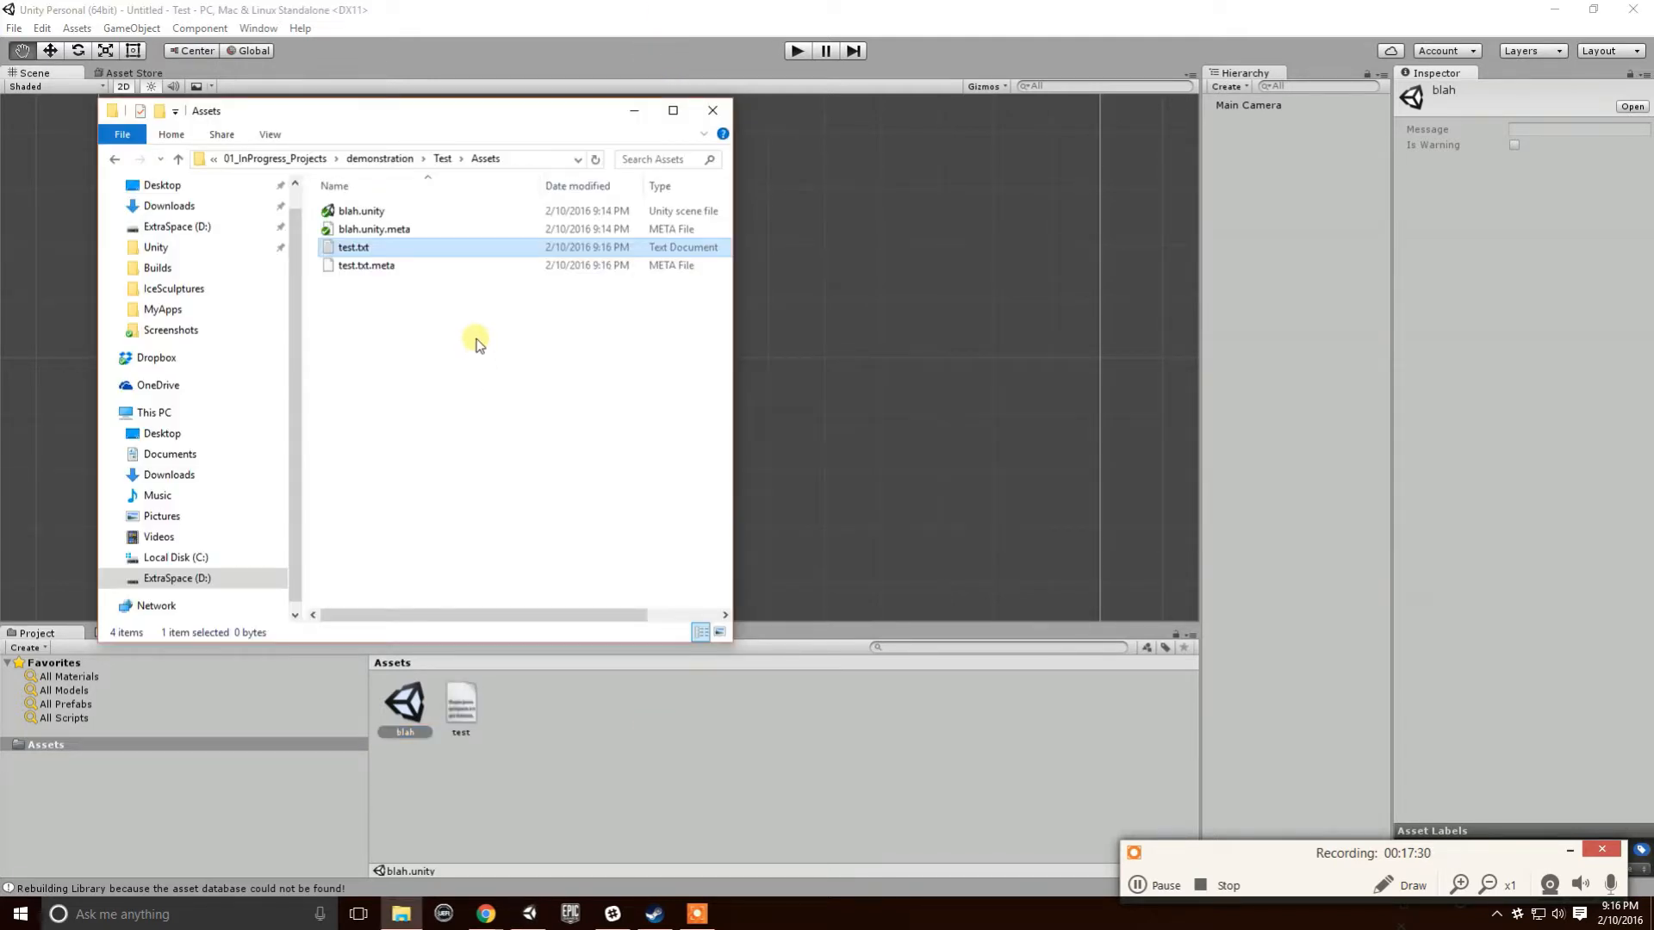
{"action": "left_click_drag", "start_coordinate": [520, 101], "coordinate": [716, 119]}
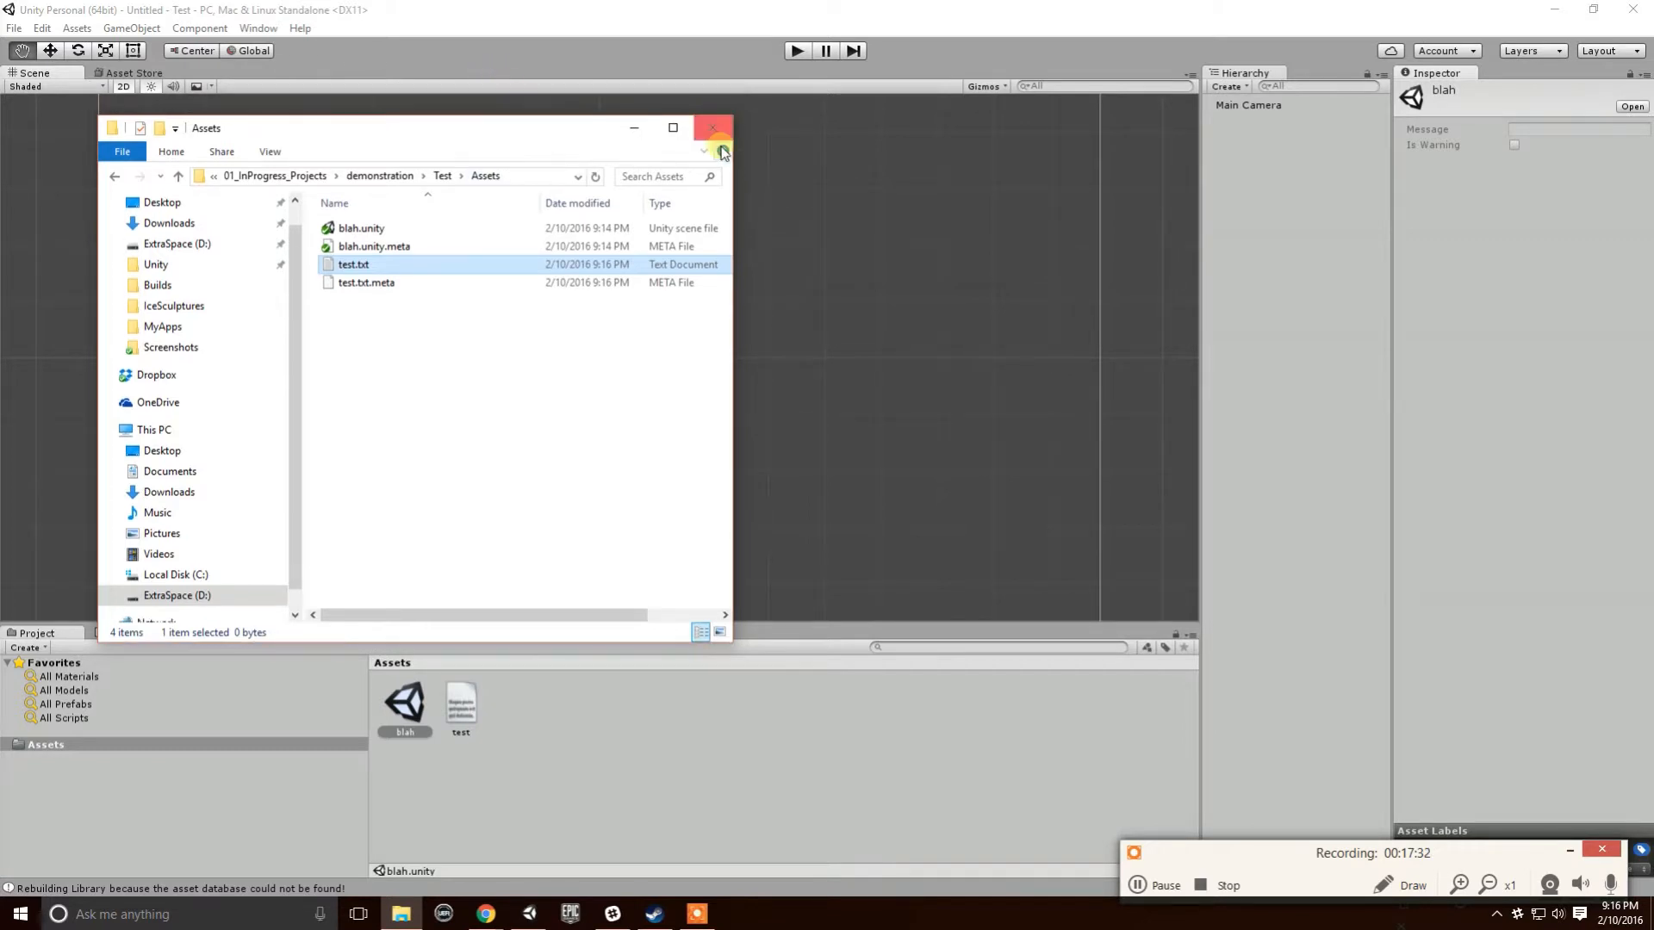
{"action": "left_click_drag", "start_coordinate": [443, 122], "coordinate": [603, 121]}
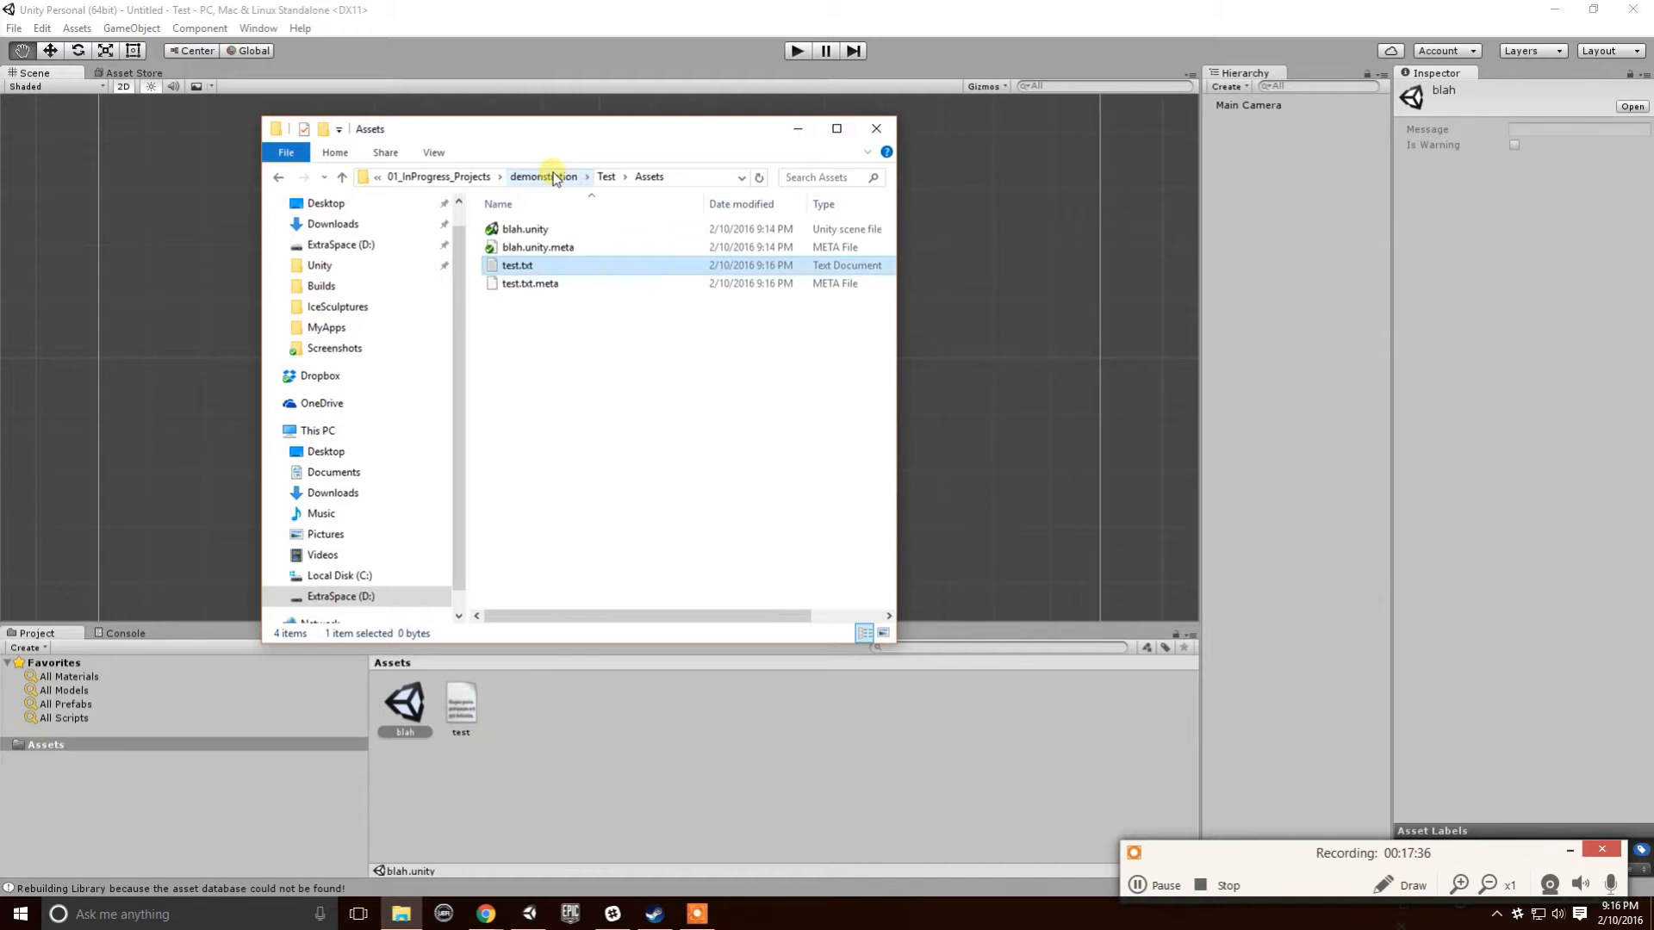
{"action": "left_click", "coordinate": [527, 177]}
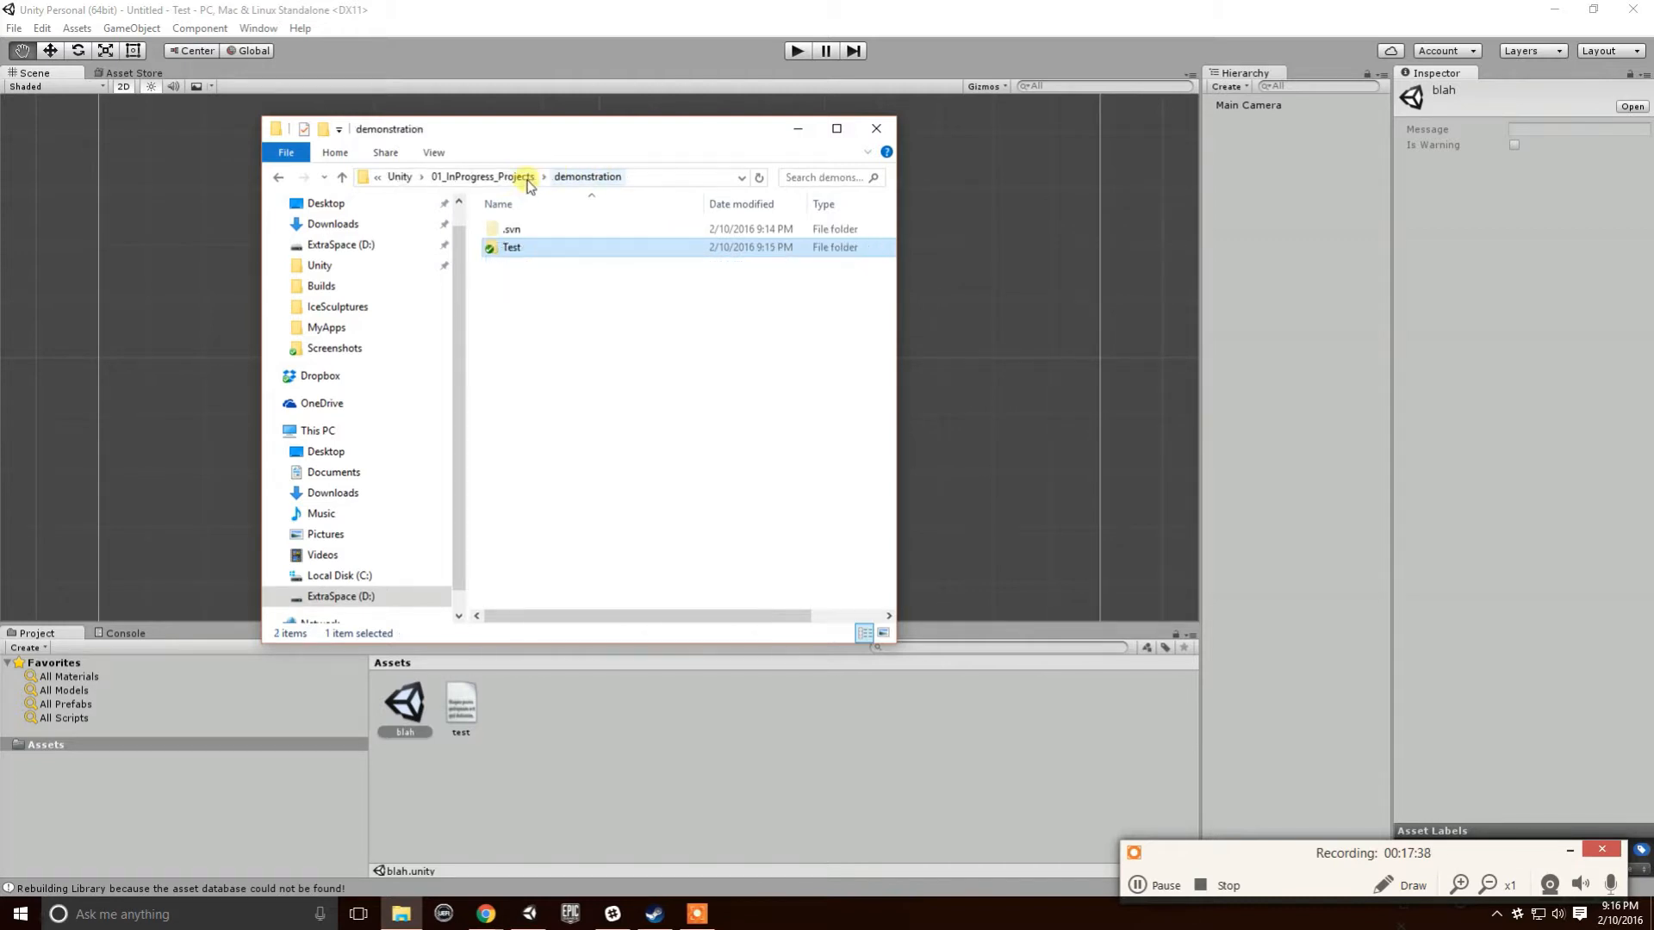
{"action": "left_click", "coordinate": [502, 178]}
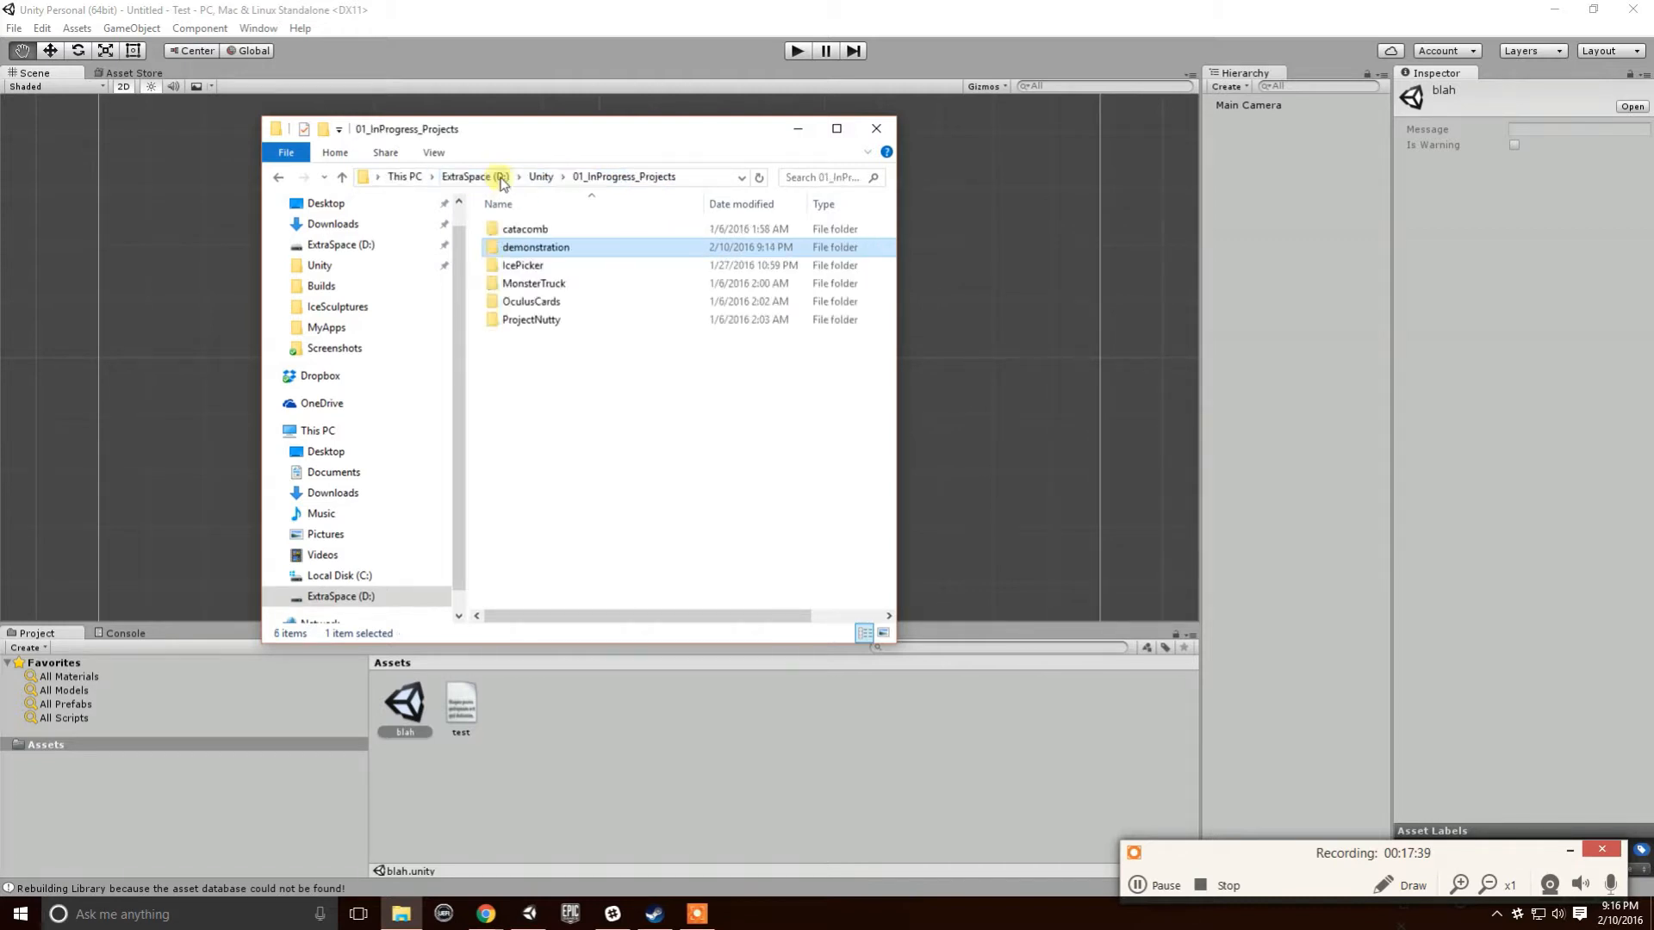
{"action": "double_click", "coordinate": [532, 247]}
{"action": "double_click", "coordinate": [524, 248]}
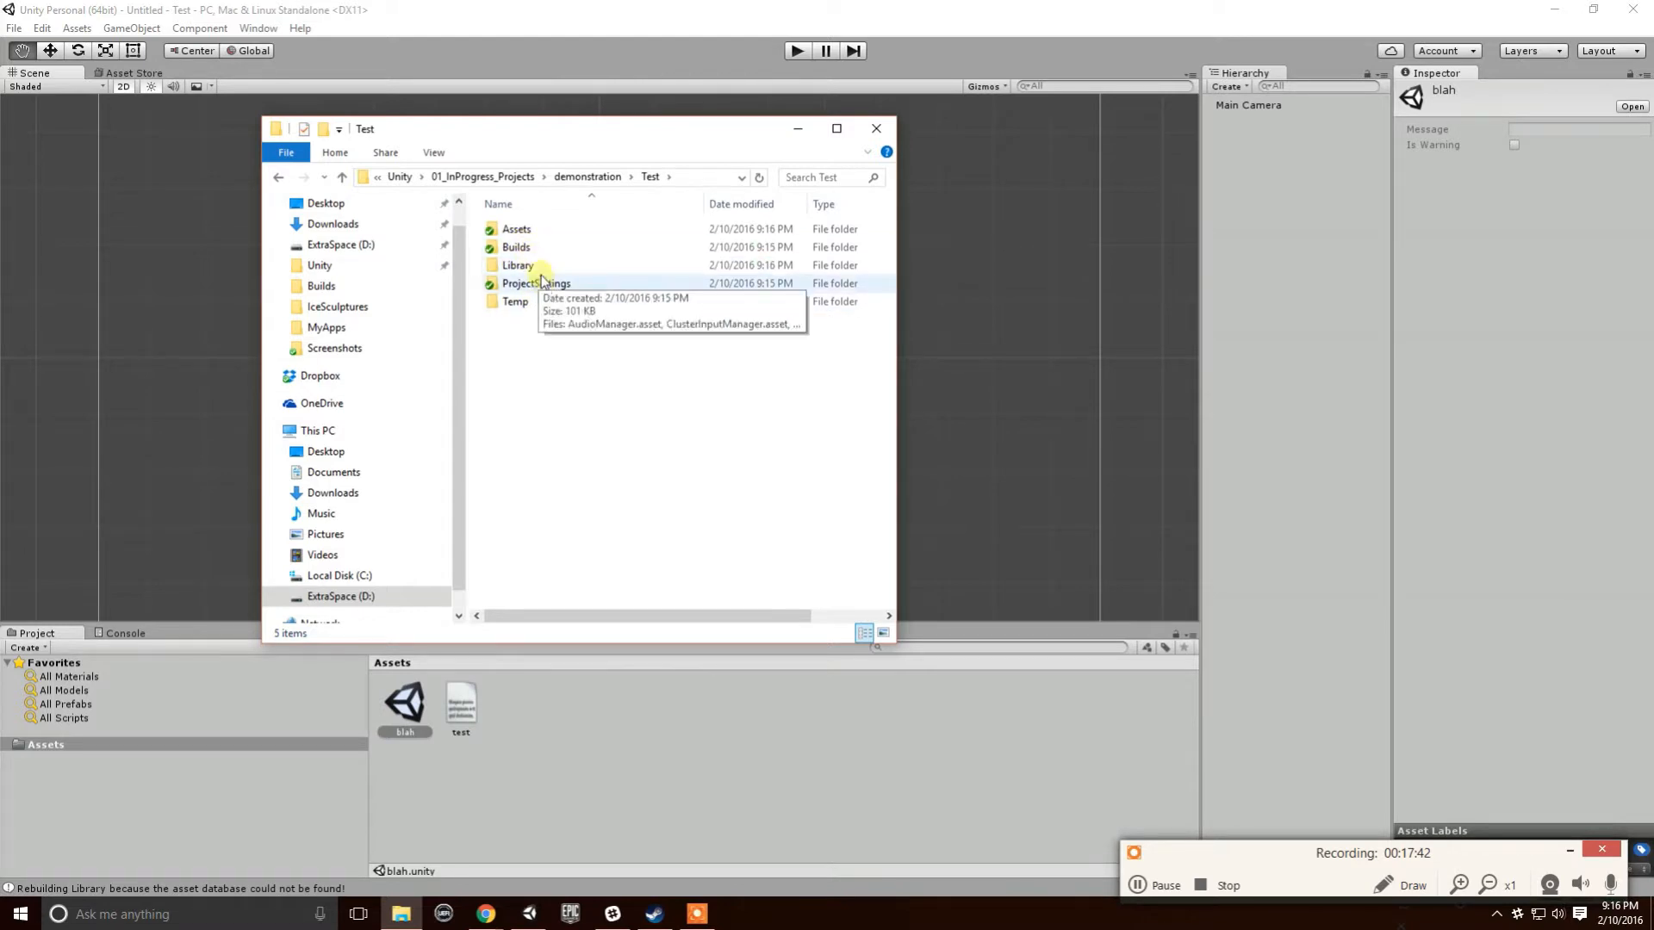
{"action": "left_click", "coordinate": [540, 269]}
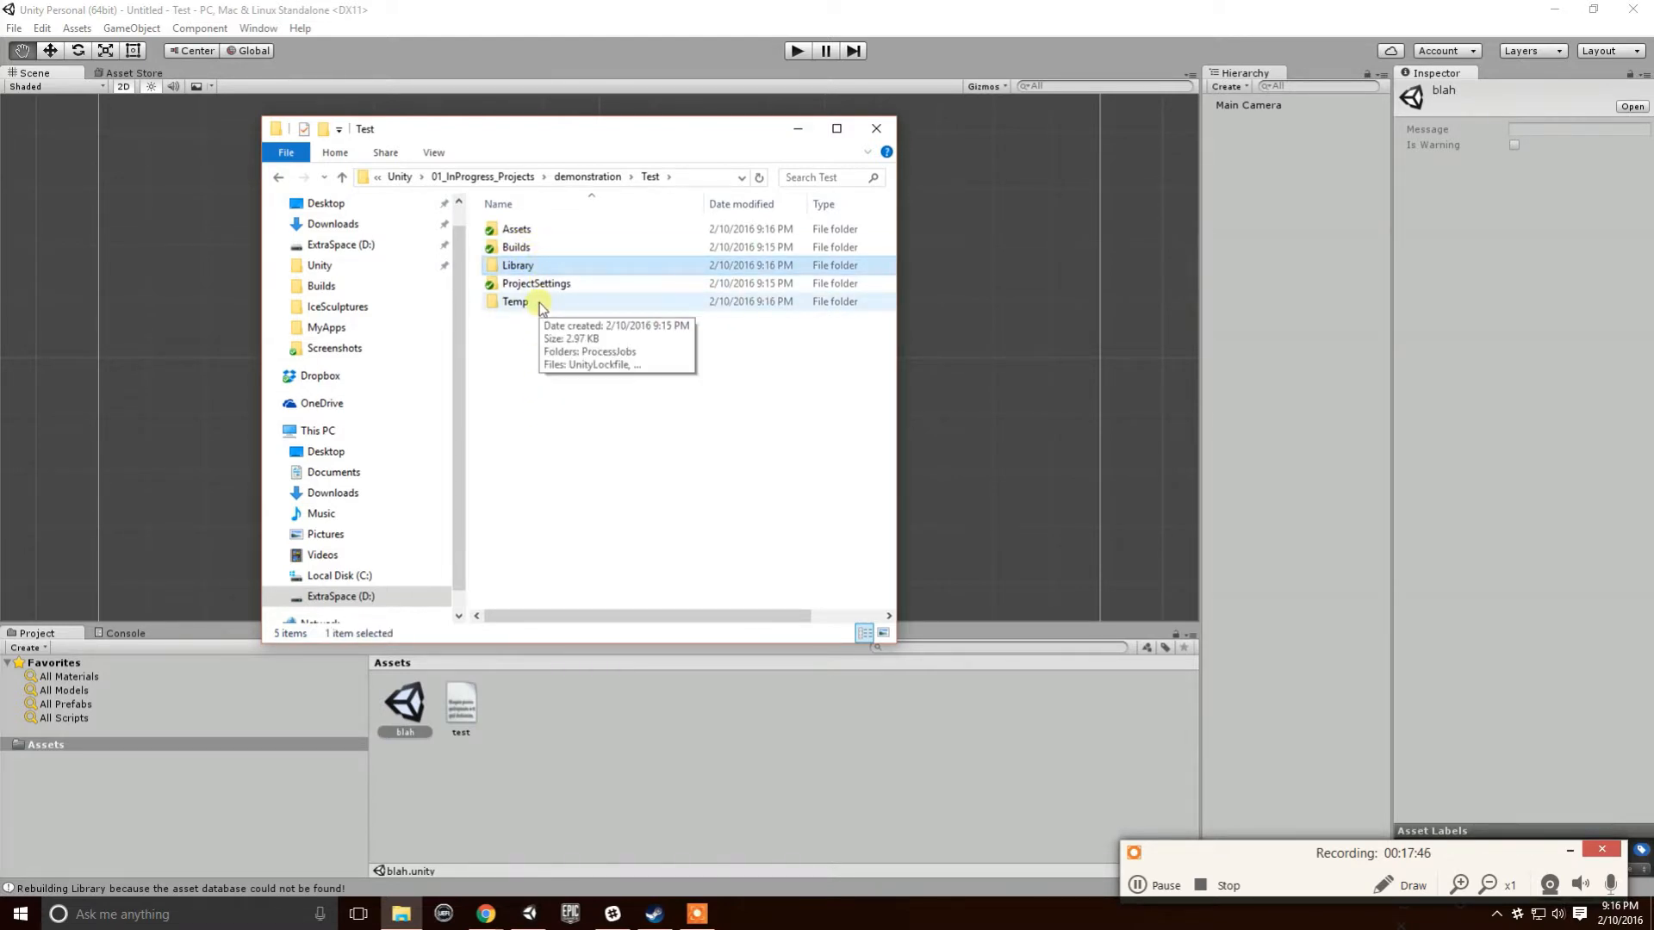
{"action": "double_click", "coordinate": [539, 302]}
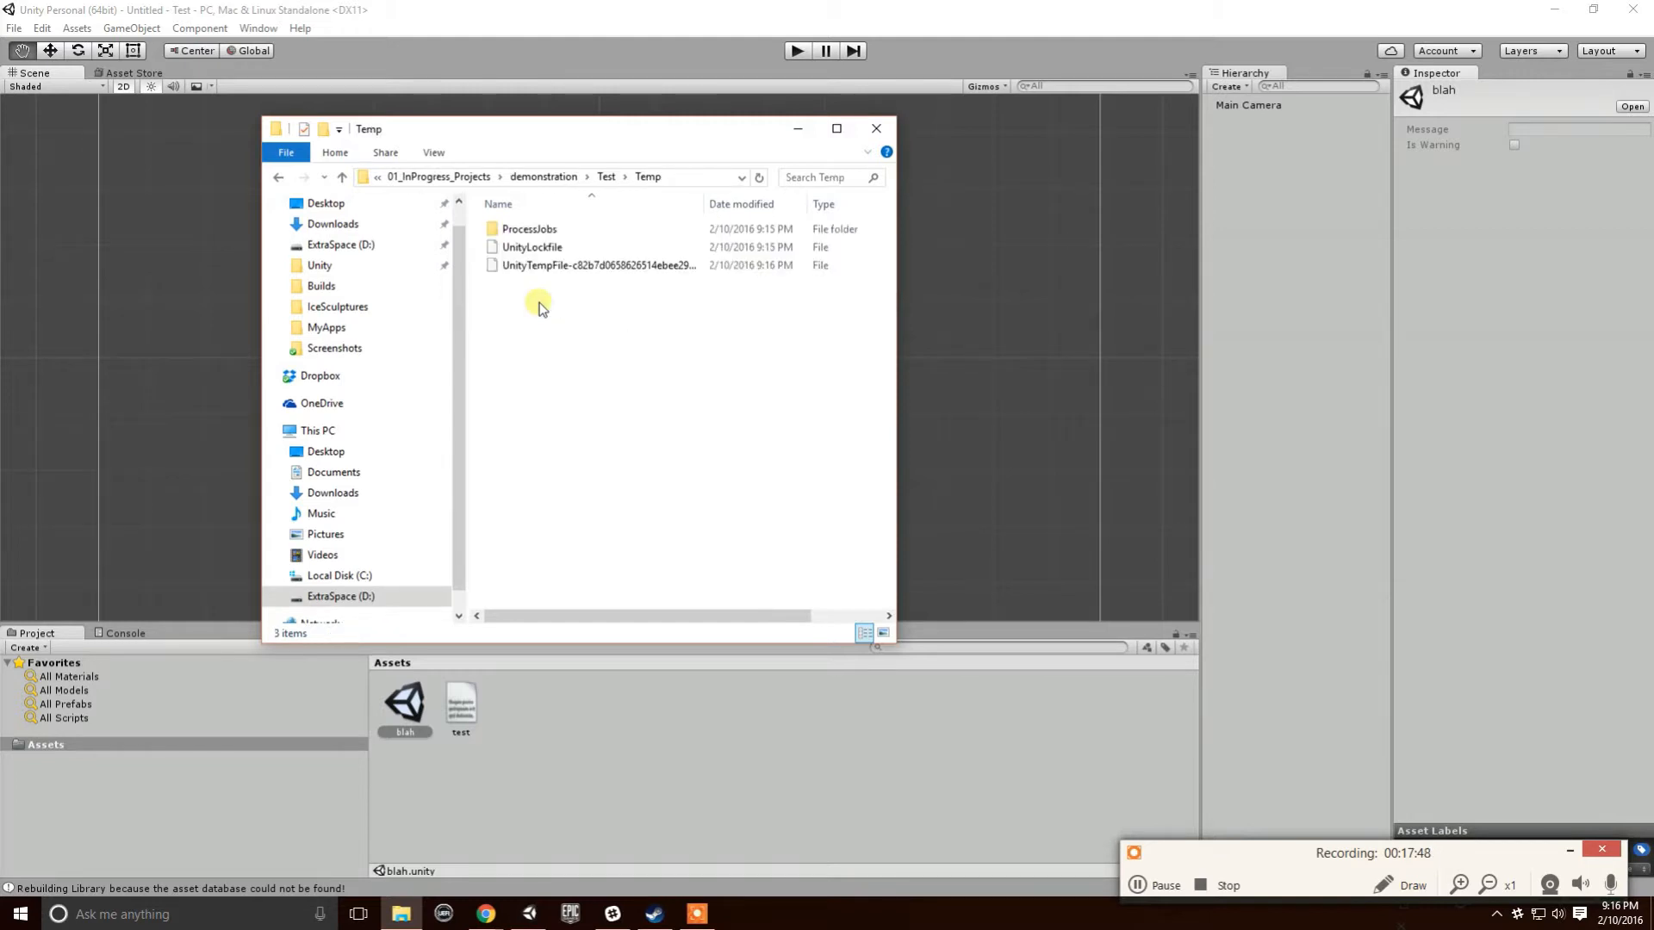
{"action": "key", "text": "alt+Left"}
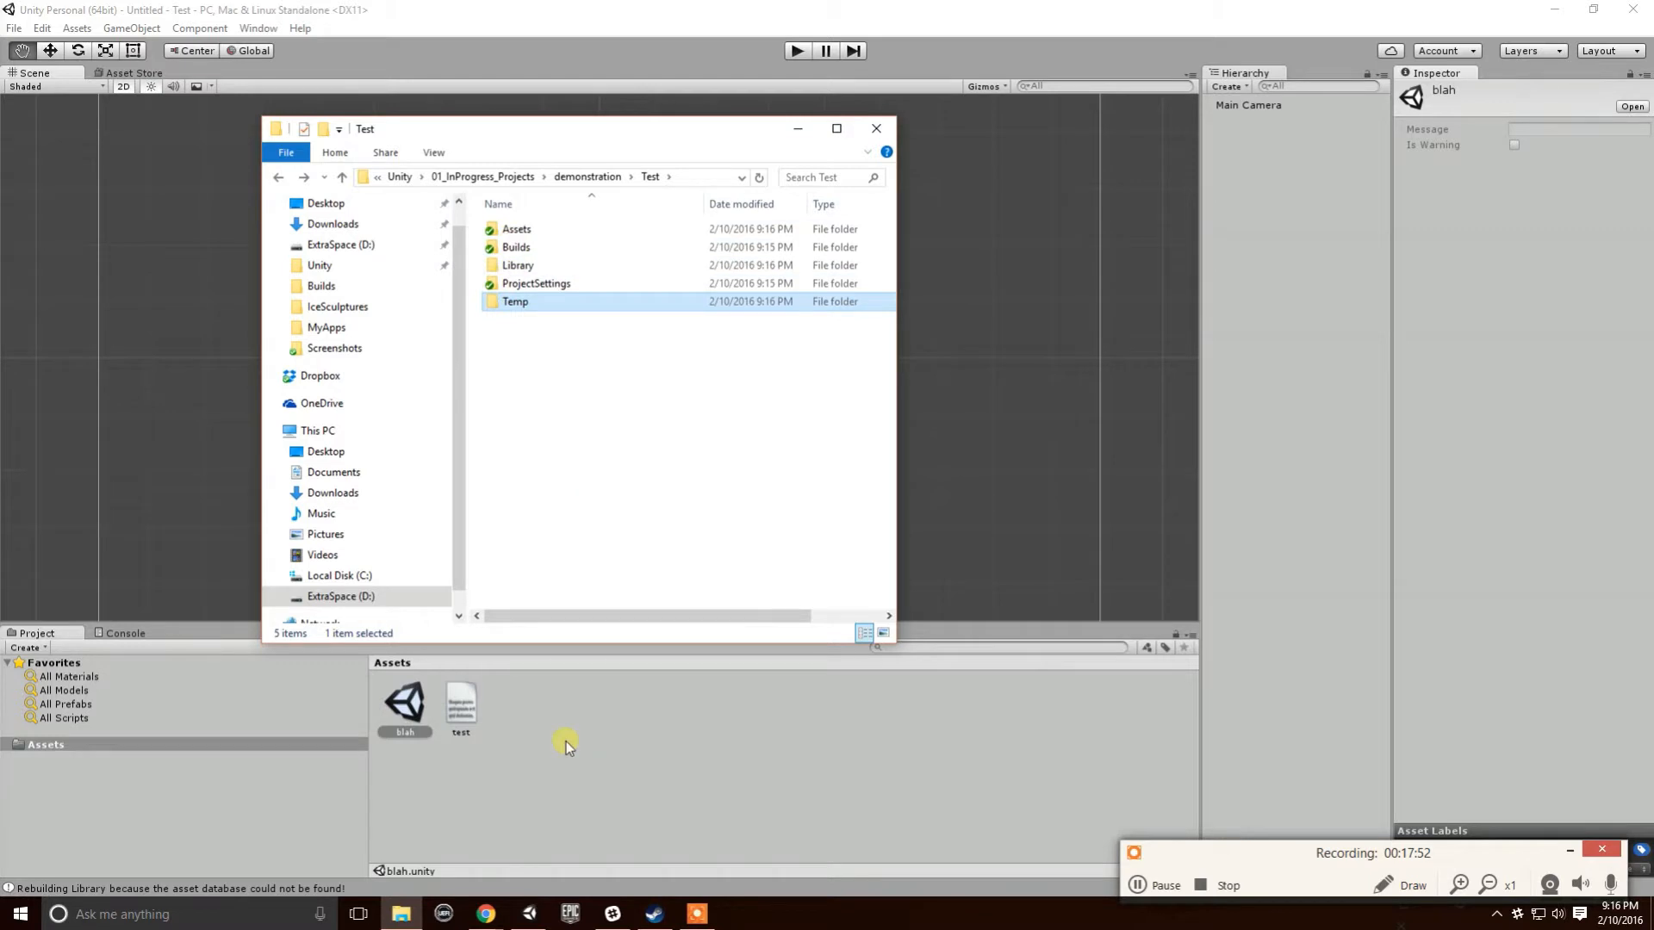
{"action": "double_click", "coordinate": [531, 234]}
{"action": "left_click", "coordinate": [534, 269]}
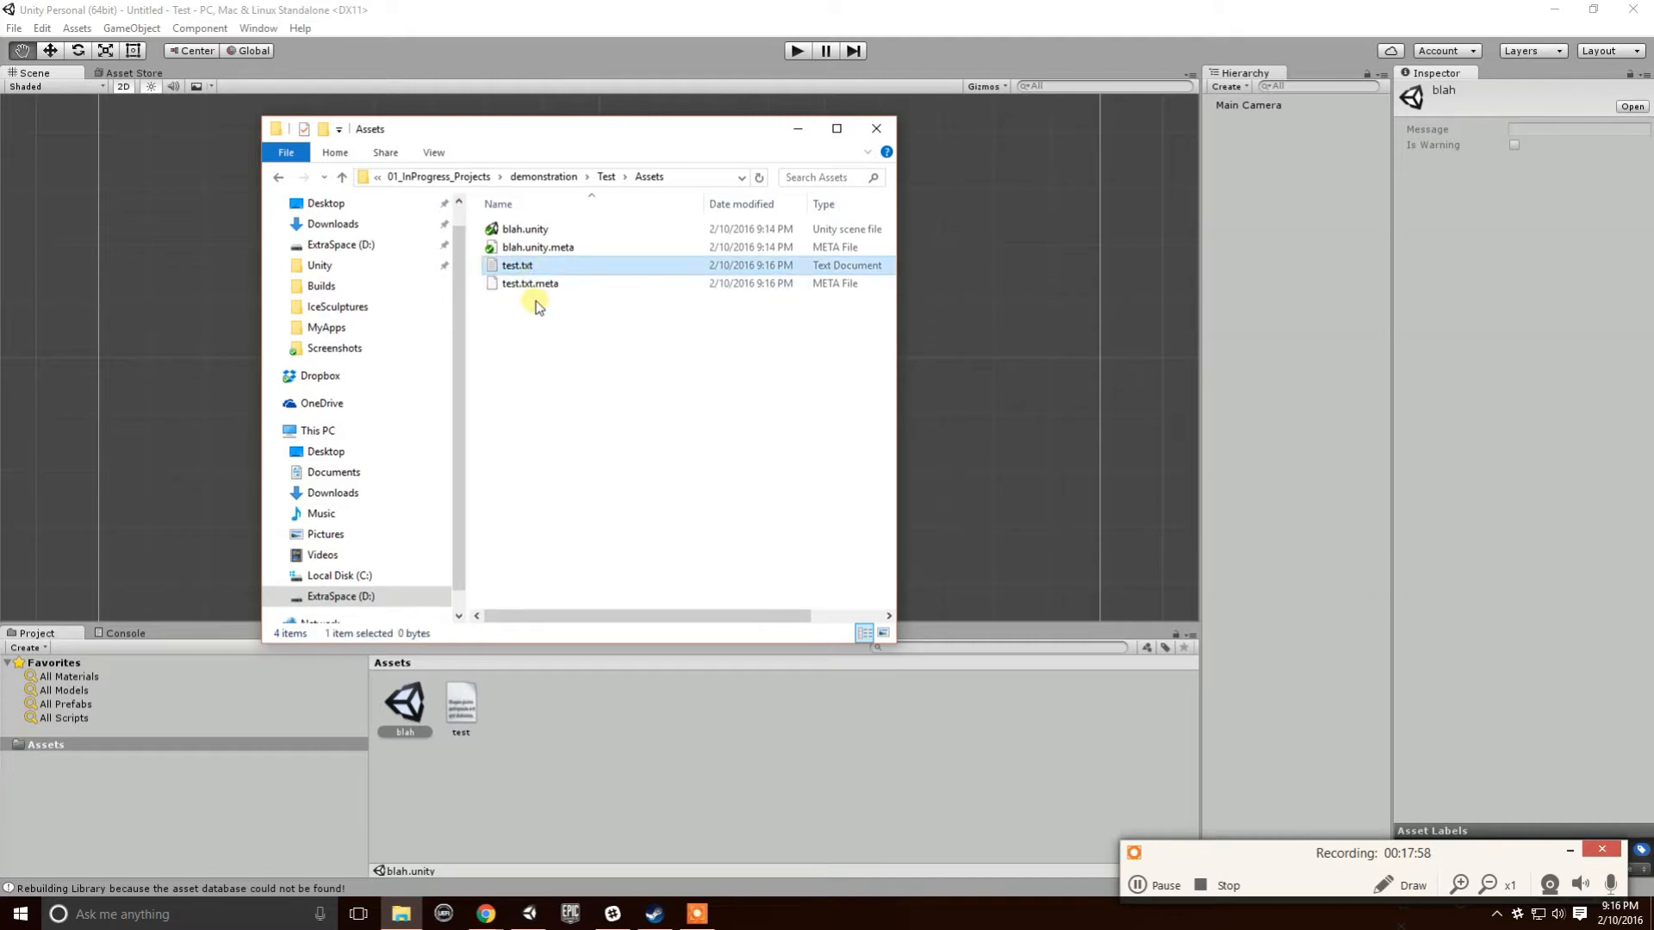
- Add test.txt and test.txt.meta to SVN version control, then return to Unity
{"action": "left_click", "coordinate": [546, 284], "text": "shift"}
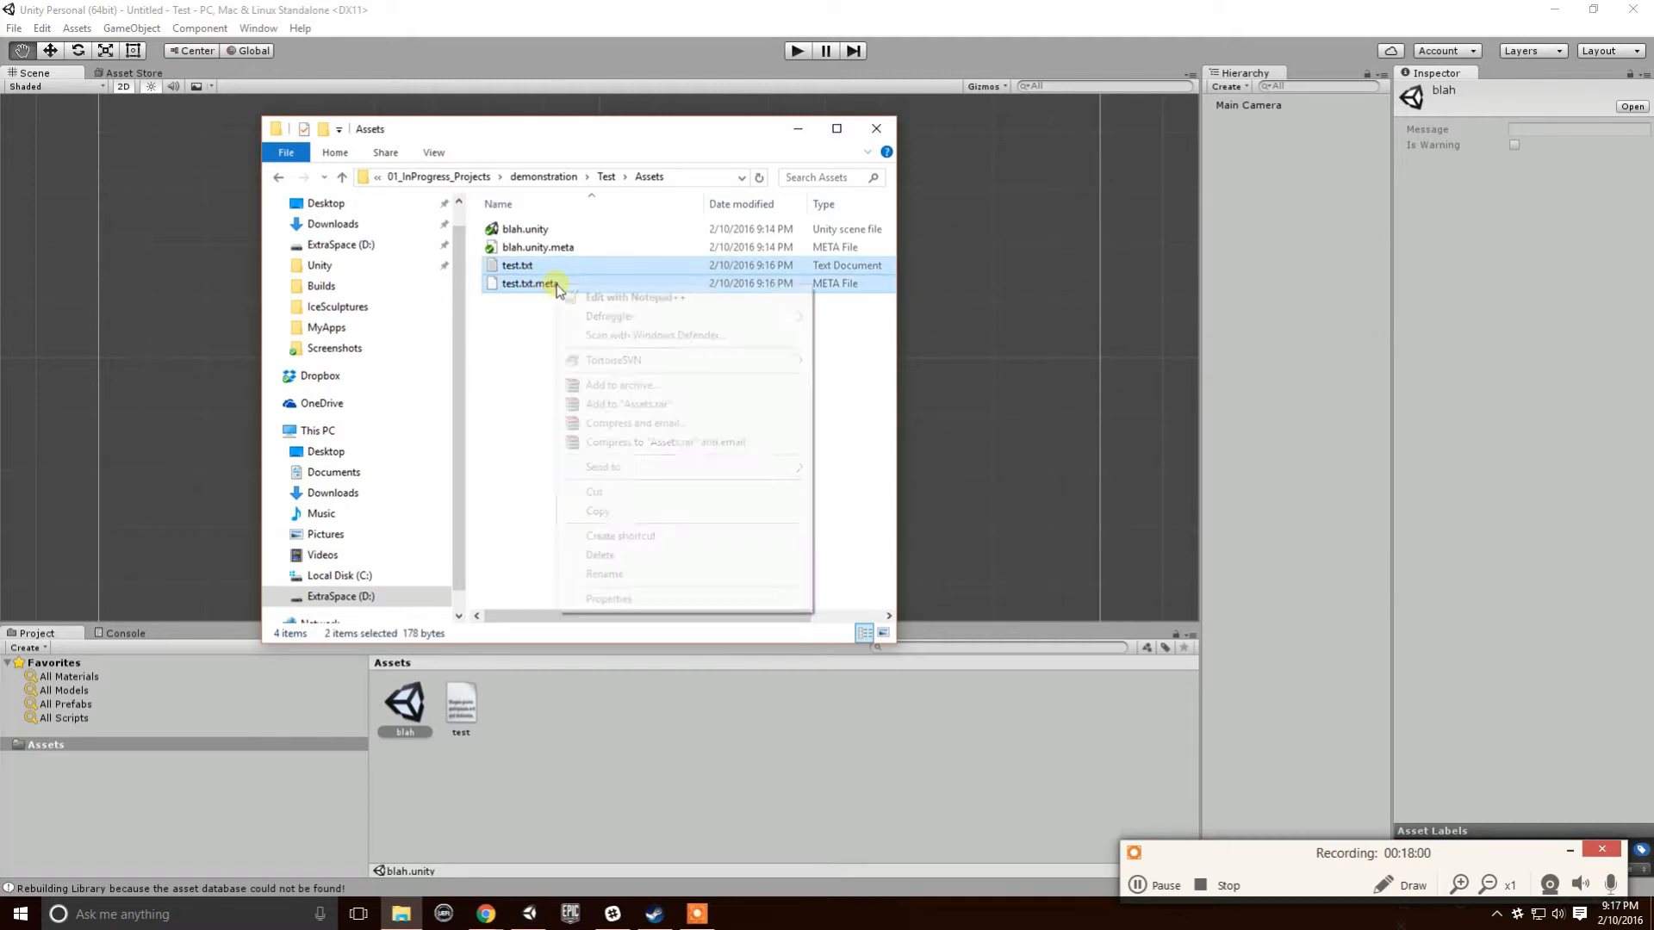
{"action": "right_click", "coordinate": [557, 285]}
{"action": "mouse_move", "coordinate": [643, 365]}
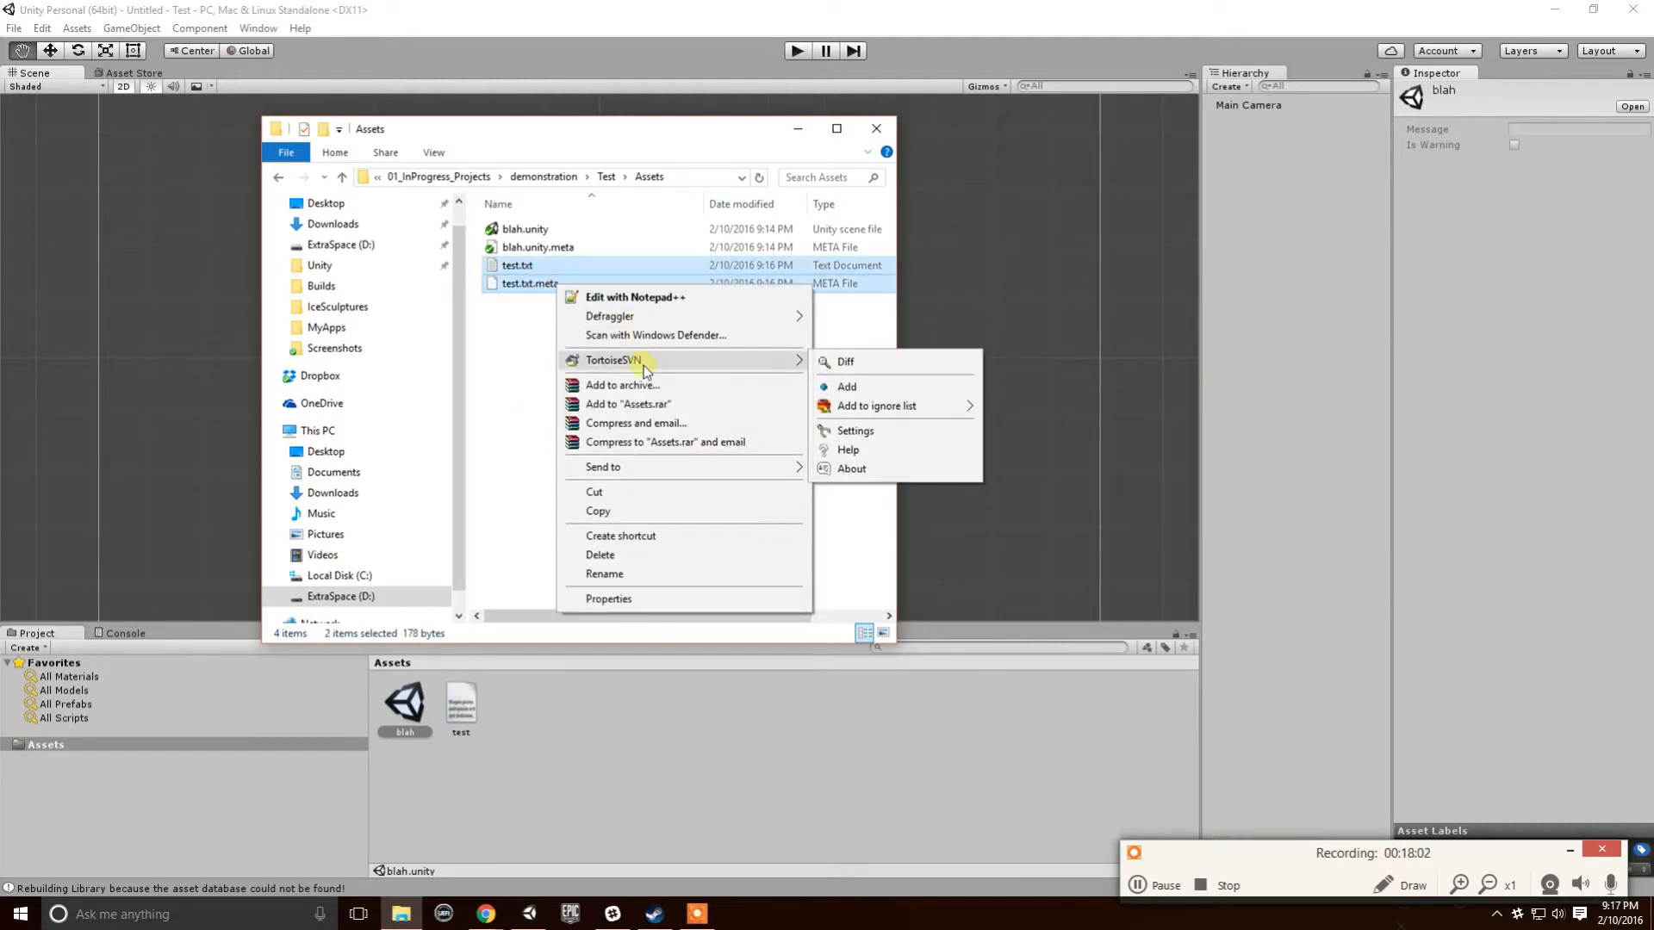
{"action": "left_click", "coordinate": [873, 385]}
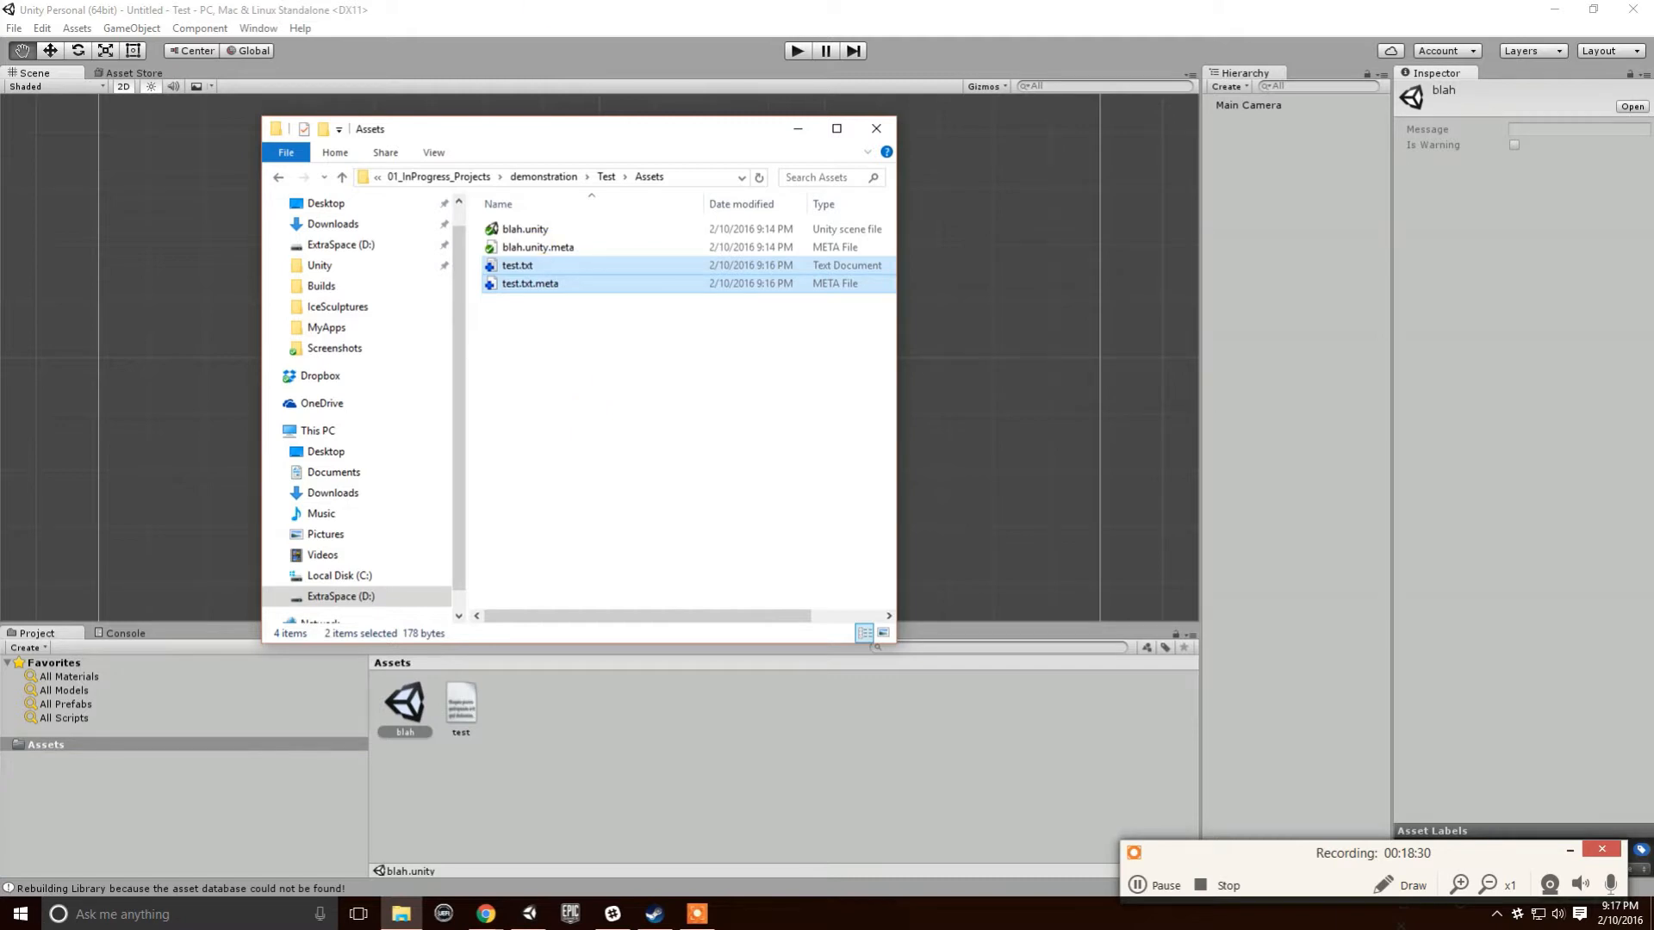
{"action": "left_click", "coordinate": [547, 12]}
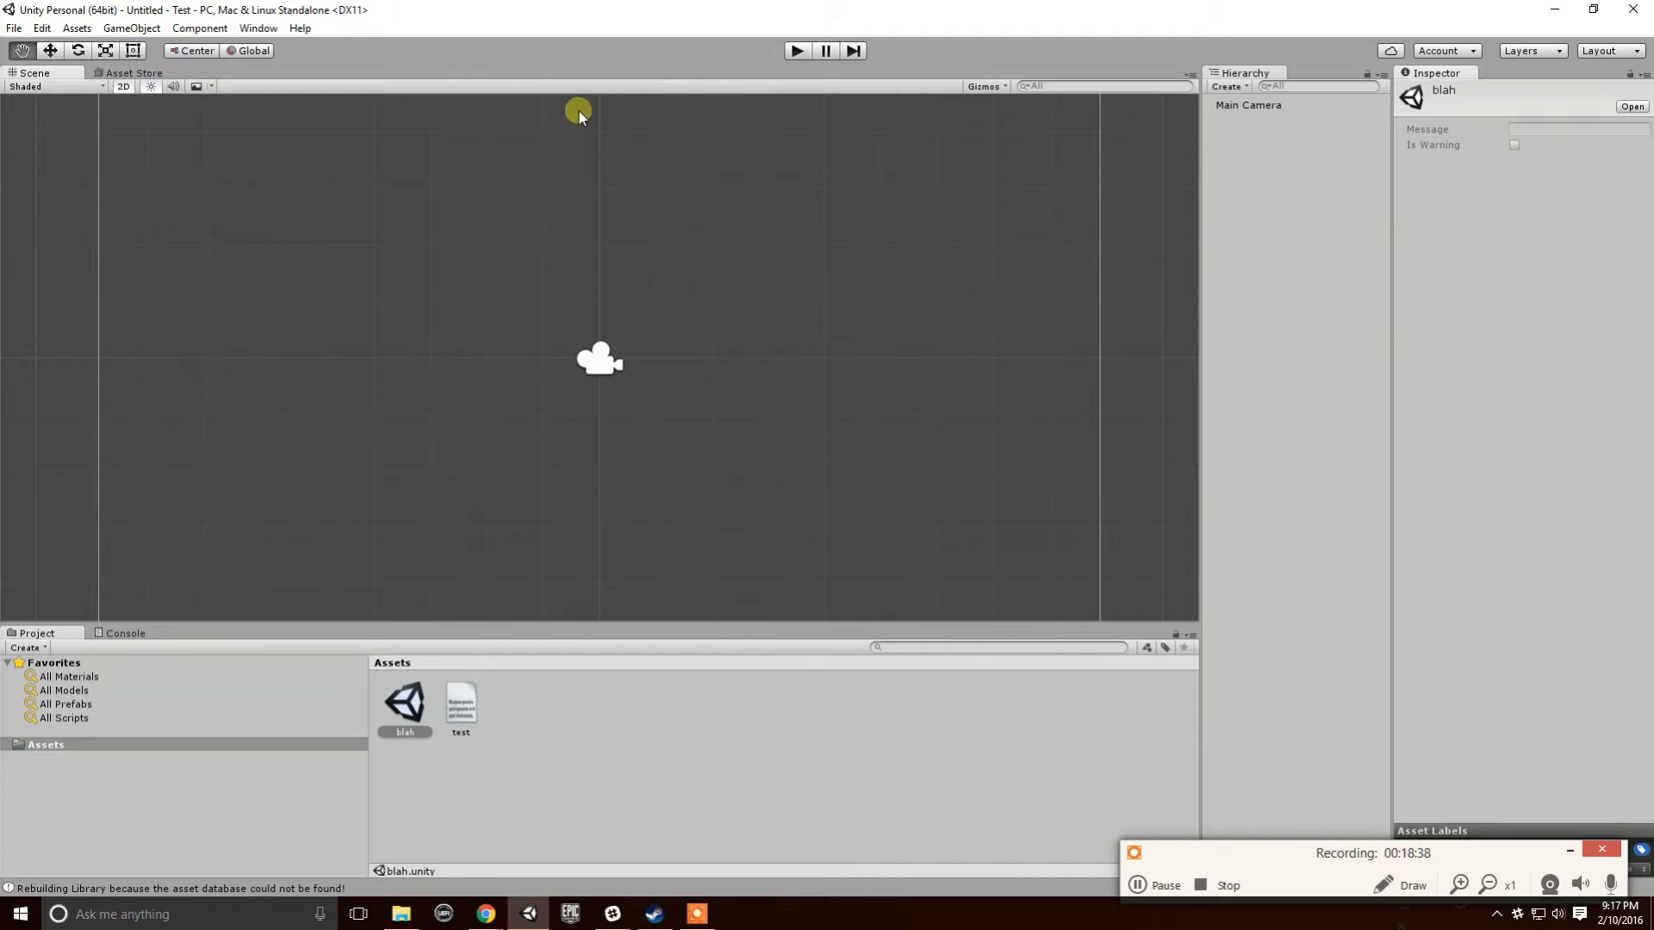
- Add a sphere to the untitled scene, then open blah without saving the untitled scene
{"action": "left_click", "coordinate": [1226, 87]}
{"action": "mouse_move", "coordinate": [1273, 148]}
{"action": "left_click", "coordinate": [1419, 164]}
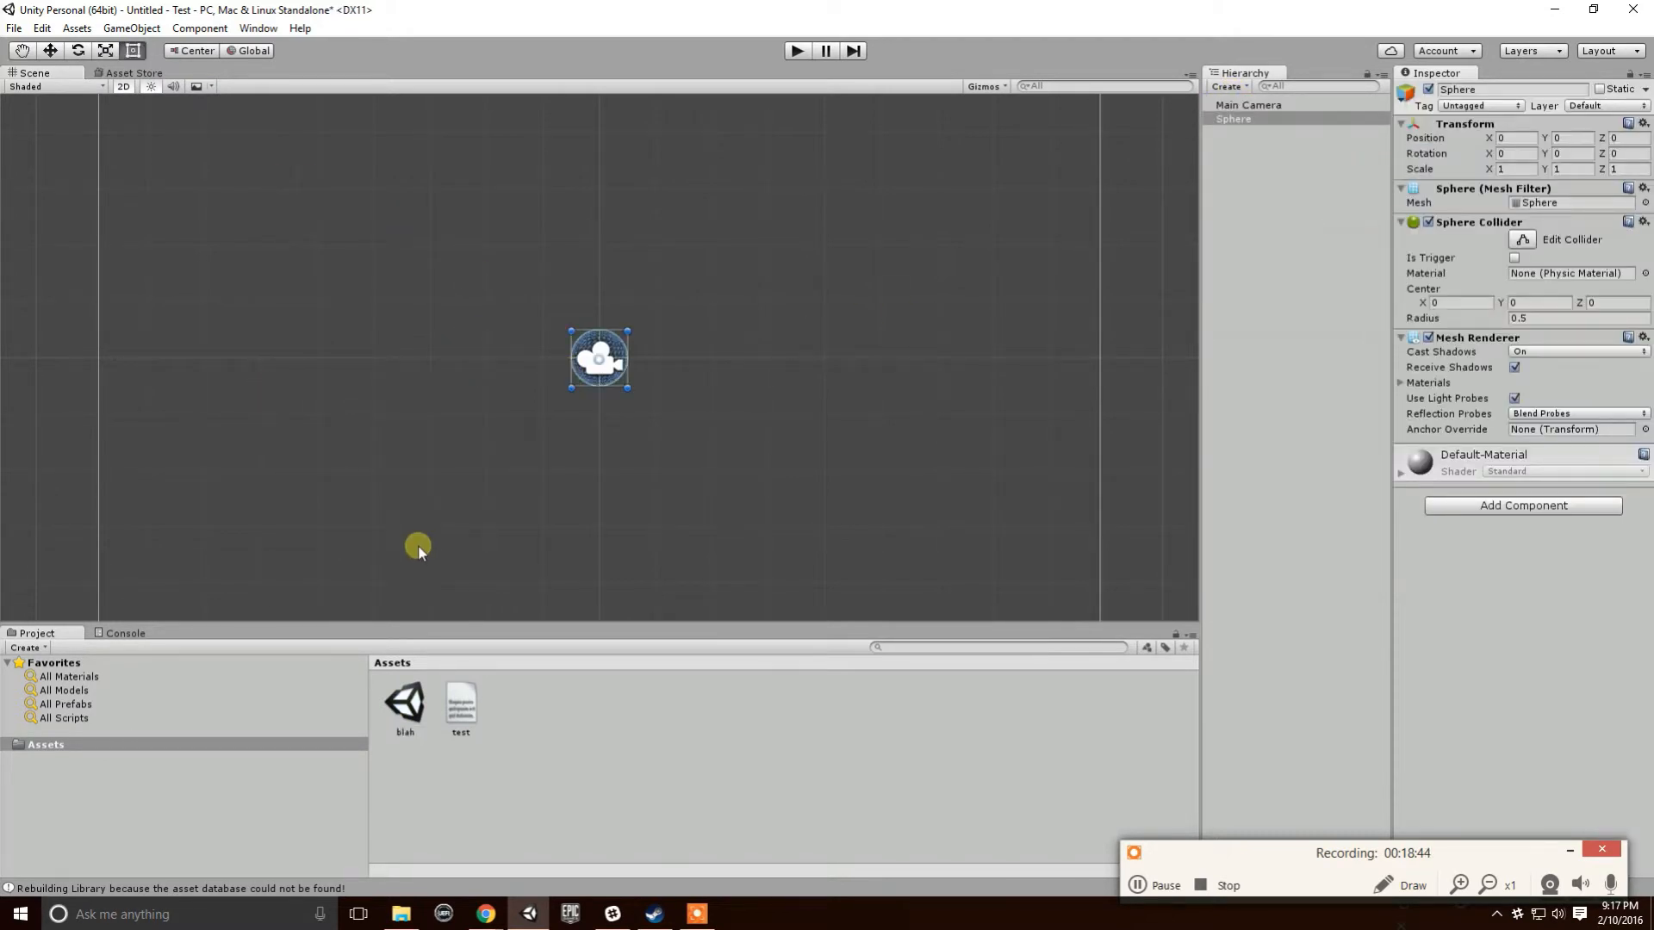
{"action": "double_click", "coordinate": [405, 704]}
{"action": "left_click", "coordinate": [868, 493]}
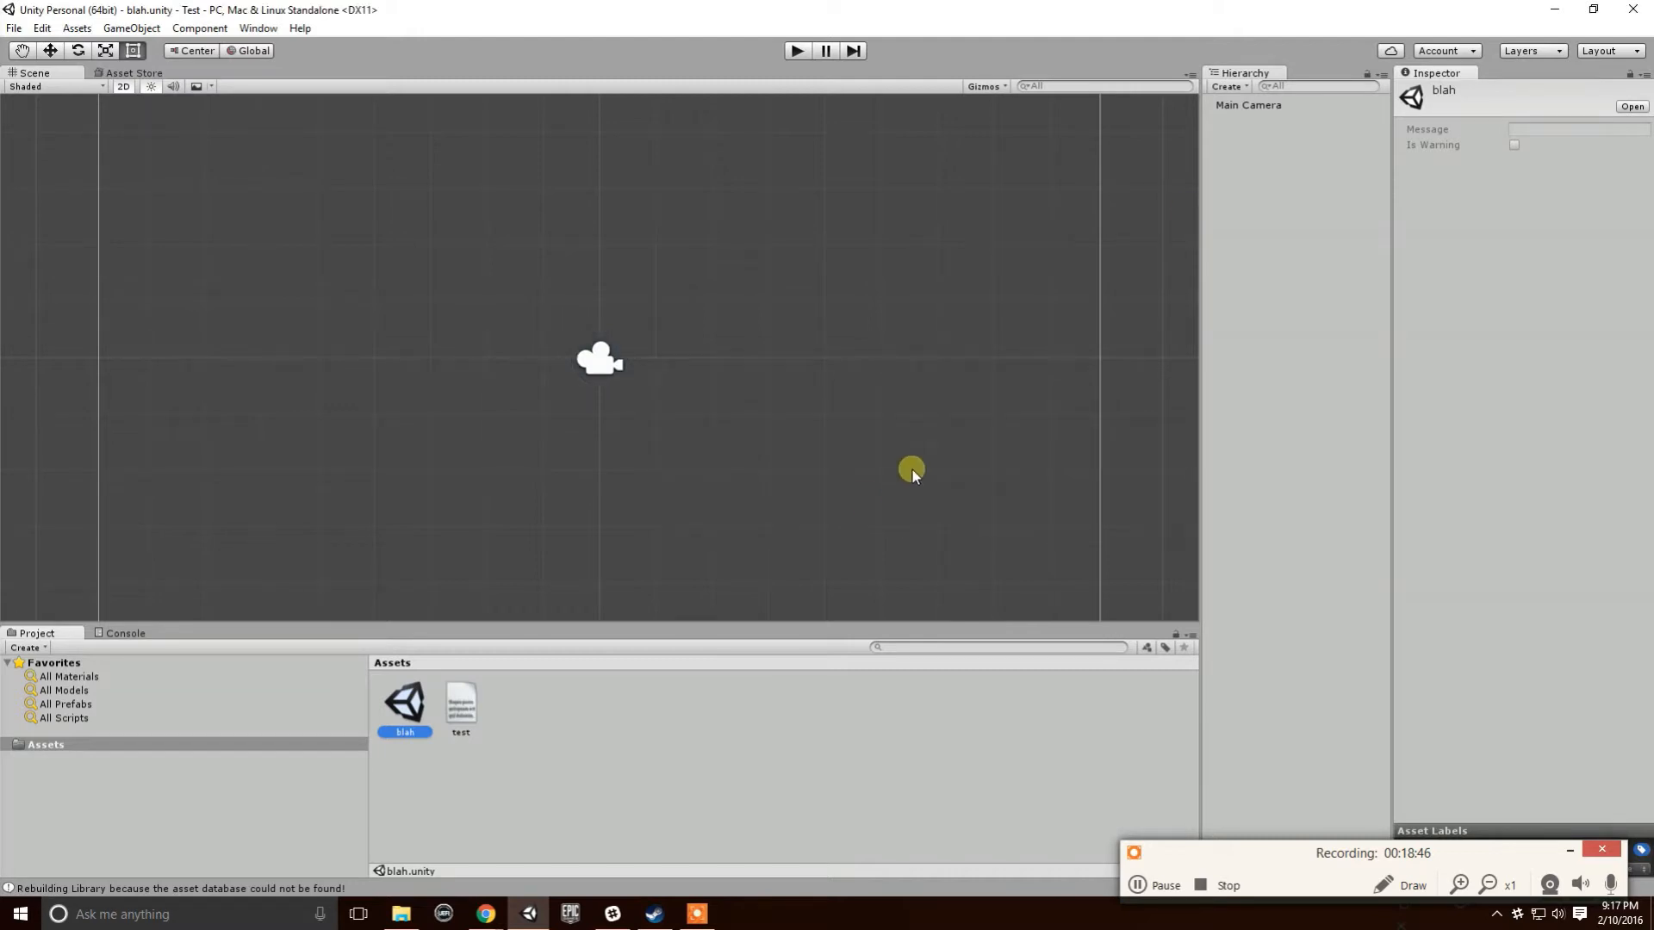
- Add a sphere to the blah scene and select blah.unity in the Assets folder window
{"action": "left_click", "coordinate": [1226, 86]}
{"action": "mouse_move", "coordinate": [1297, 164]}
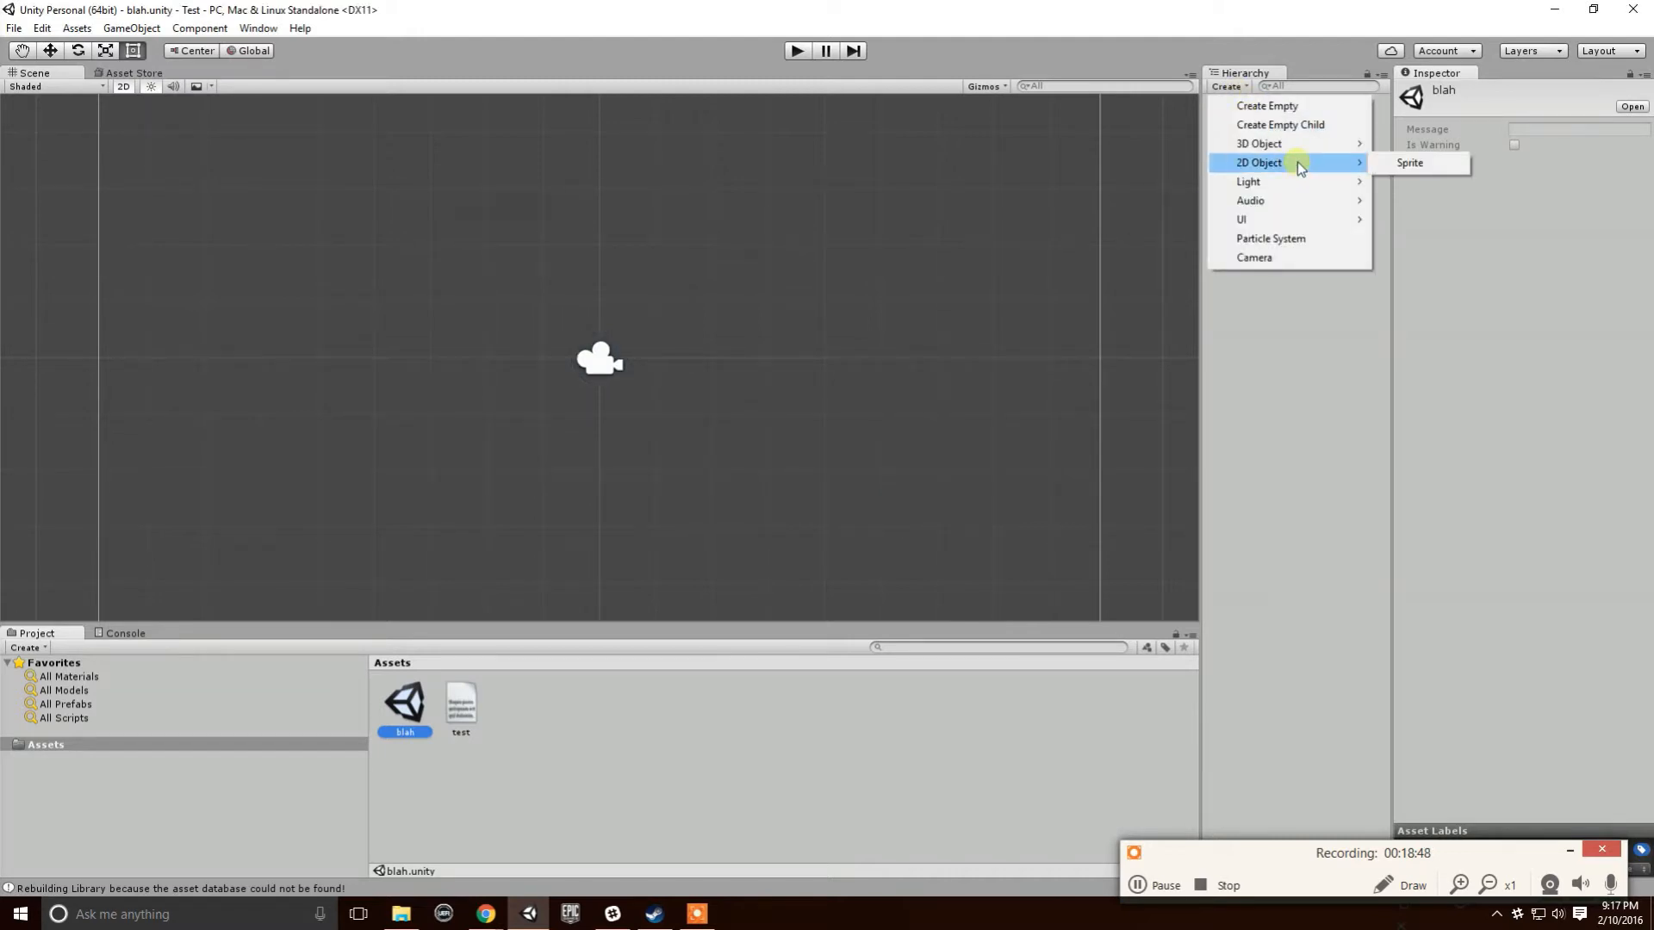
{"action": "left_click", "coordinate": [1412, 163]}
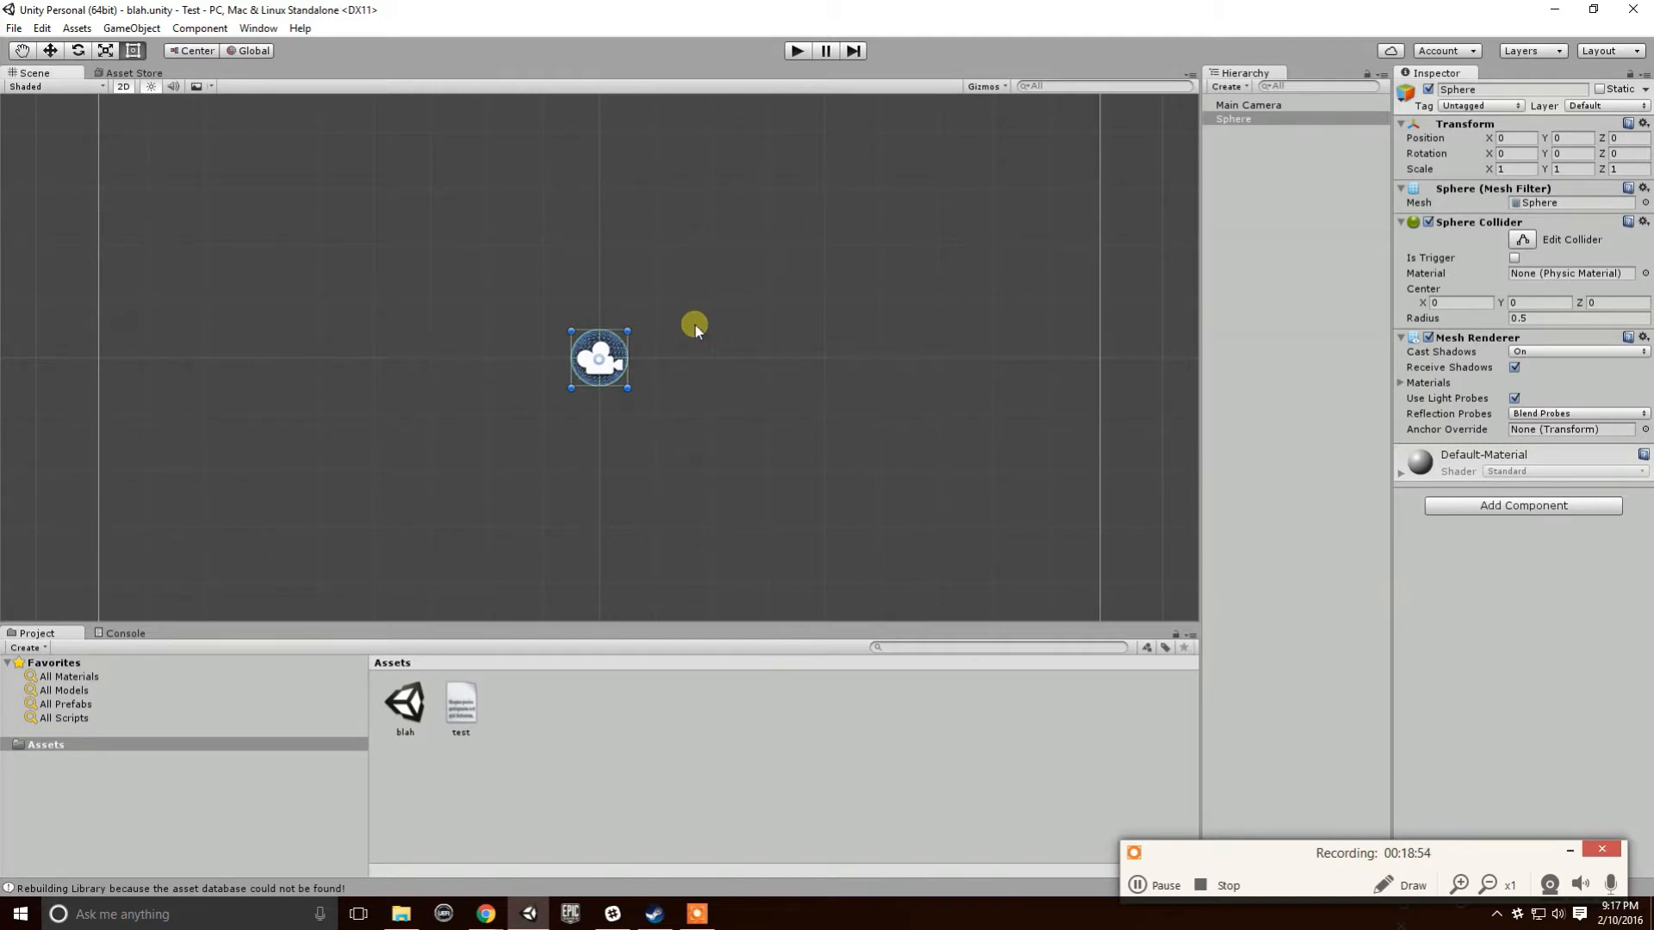
{"action": "mouse_move", "coordinate": [412, 911]}
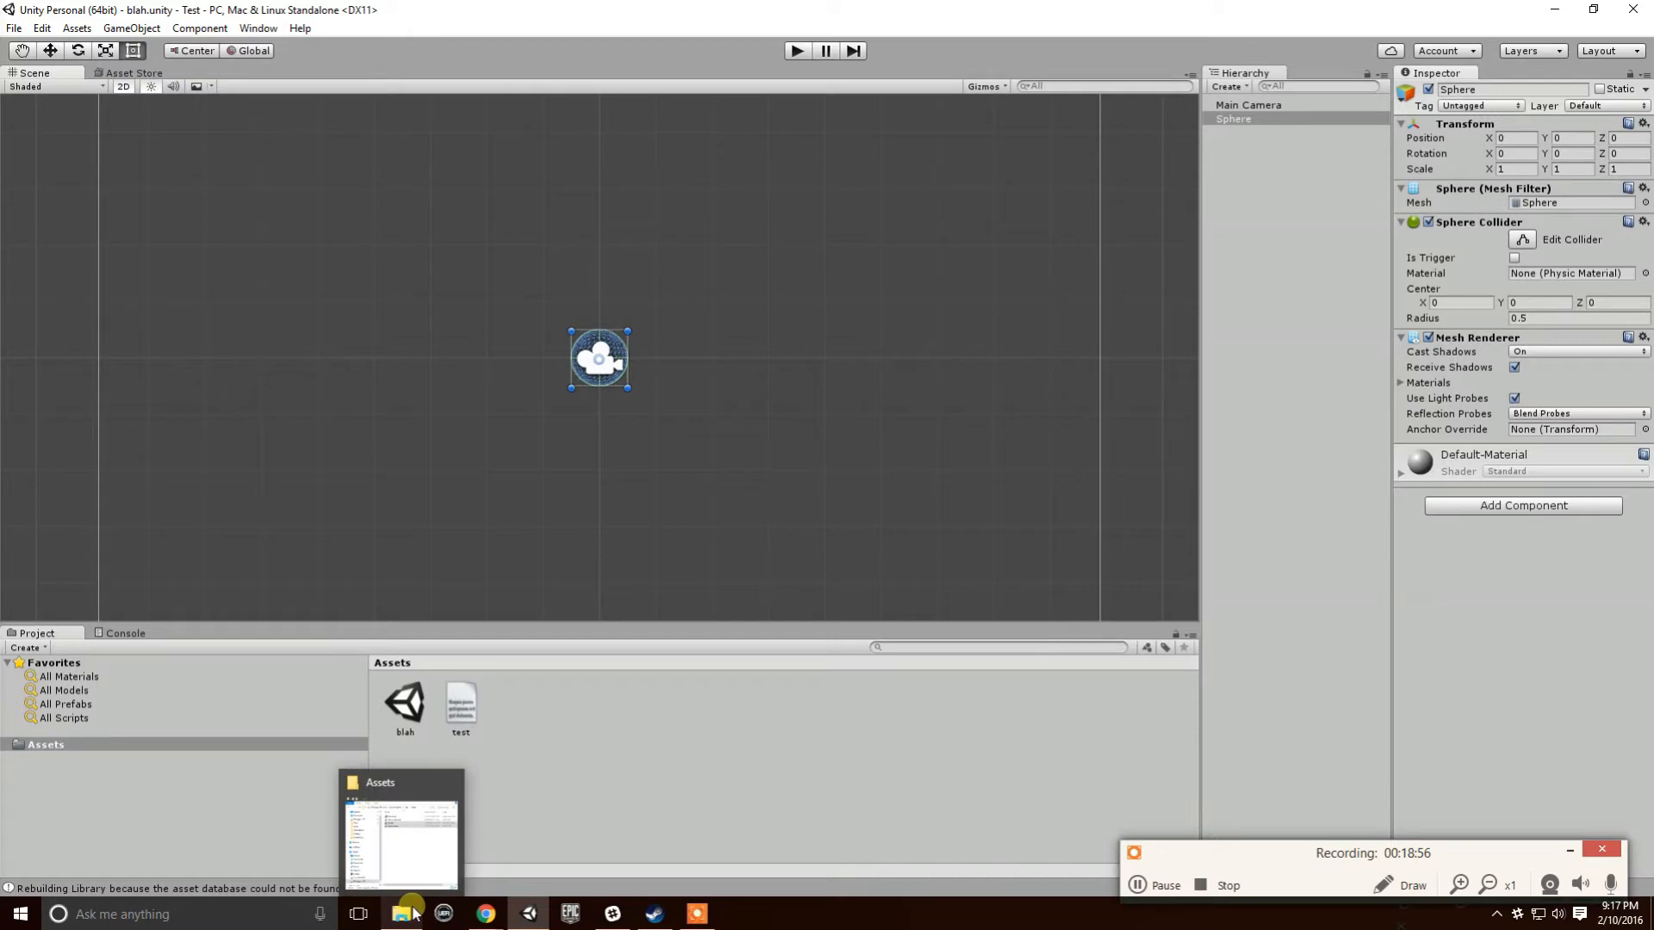
{"action": "left_click", "coordinate": [422, 852]}
{"action": "left_click", "coordinate": [551, 234]}
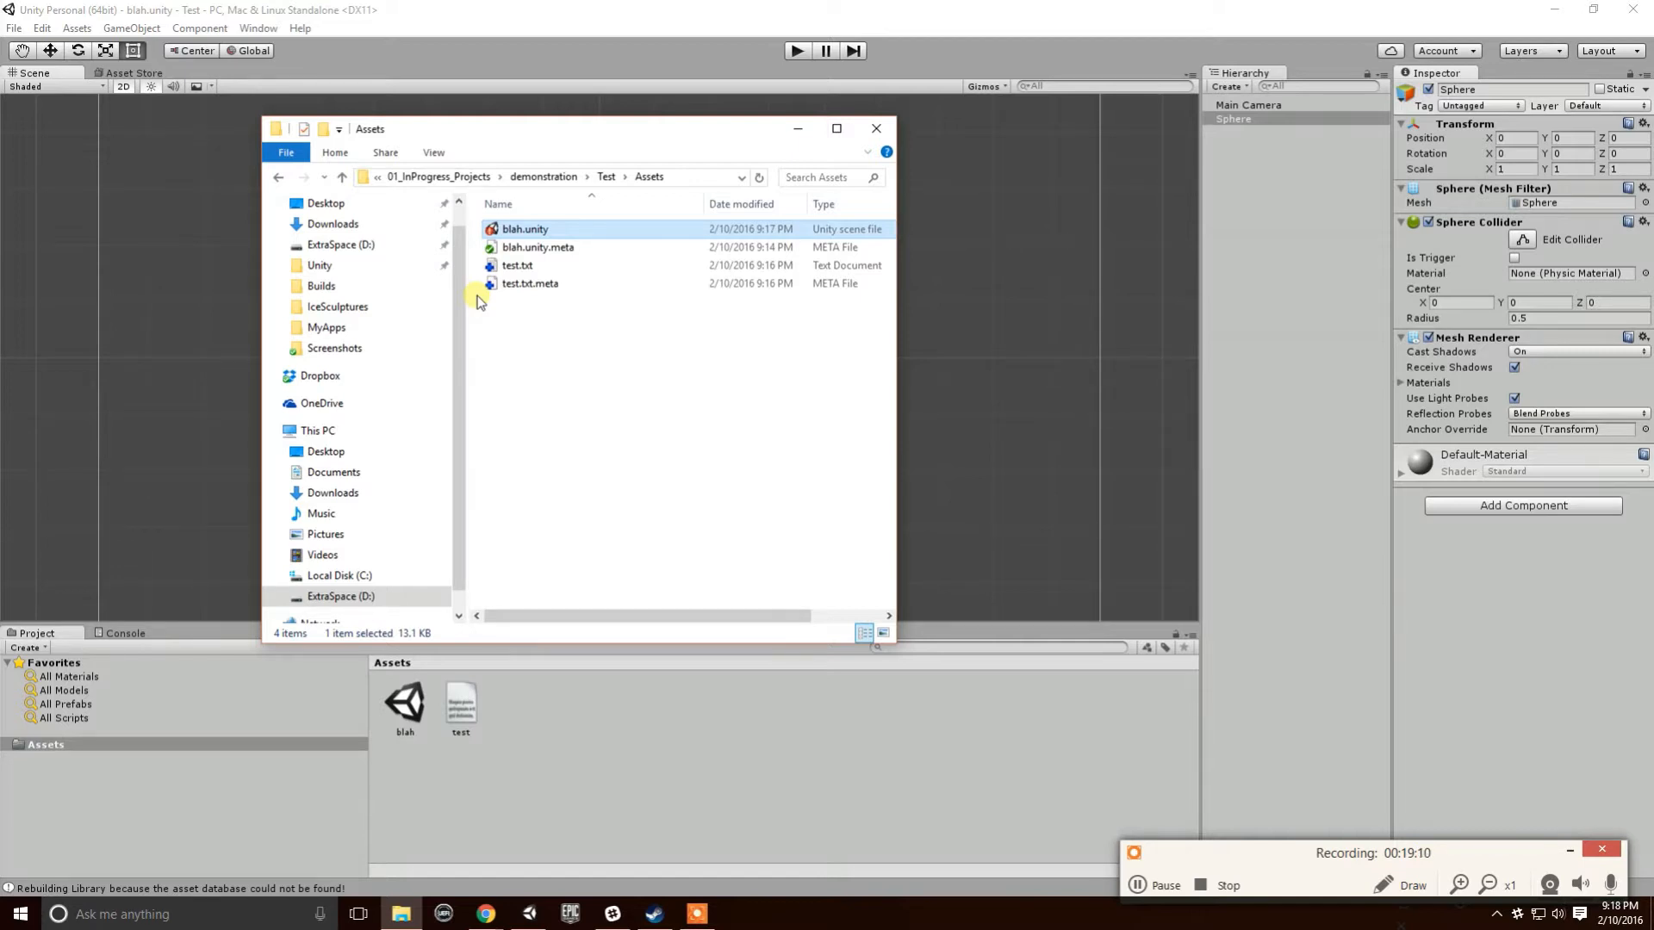
- From the Test project folder, SVN-update Assets to revision 1
{"action": "left_click", "coordinate": [607, 177]}
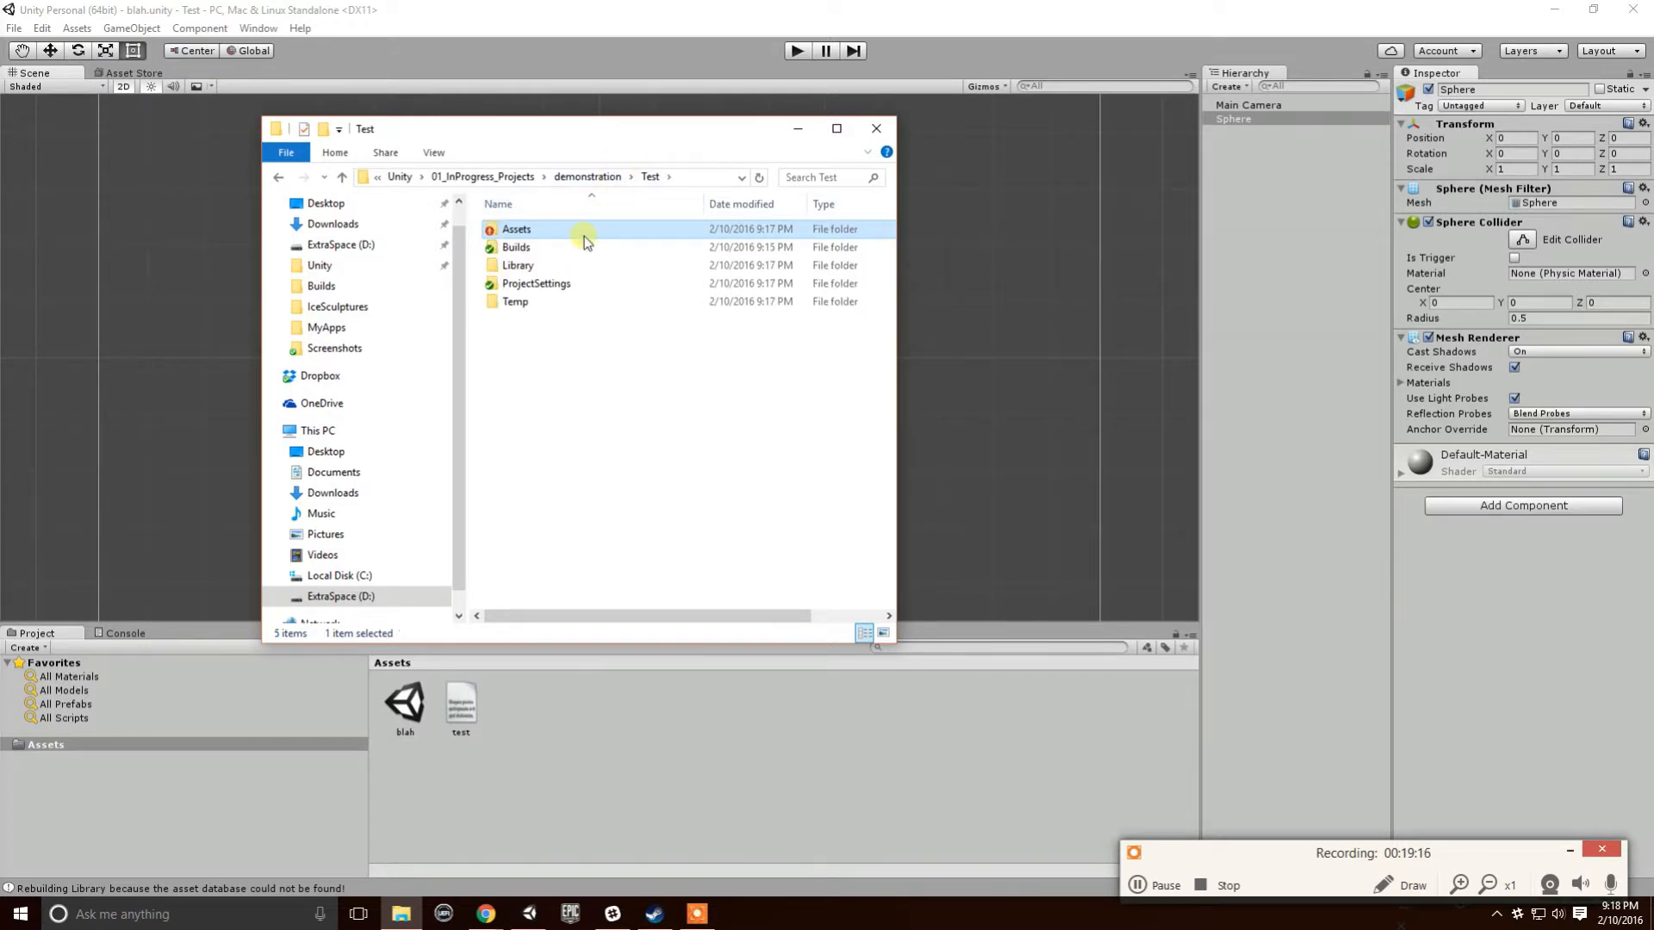
{"action": "right_click", "coordinate": [546, 231]}
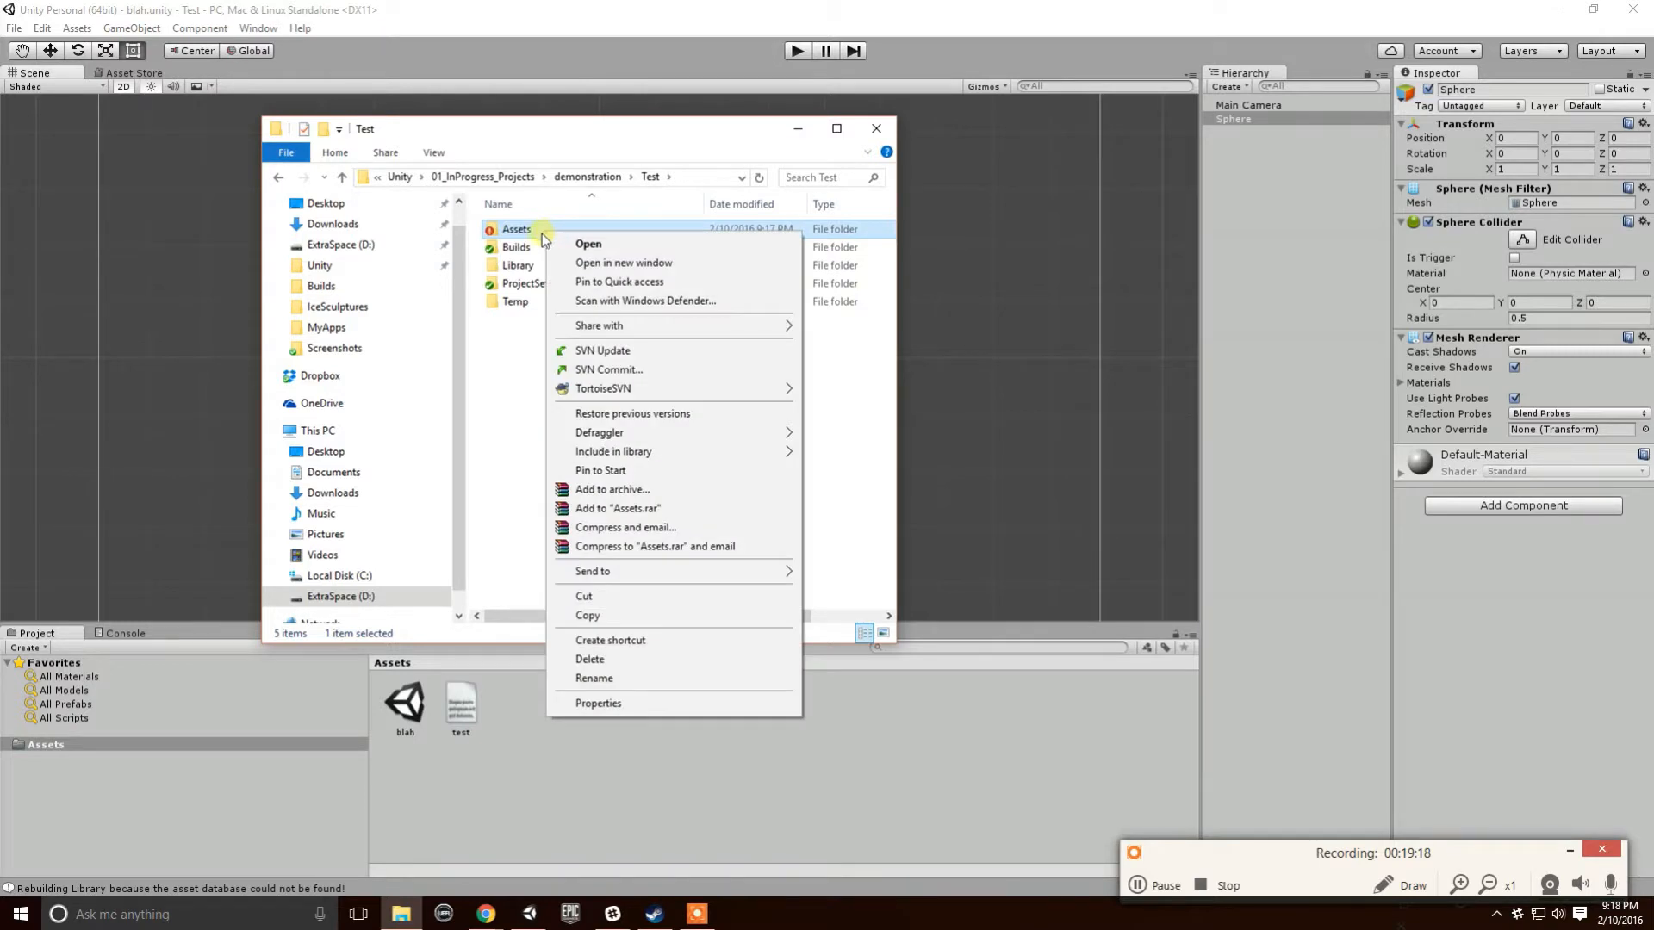
{"action": "mouse_move", "coordinate": [641, 398]}
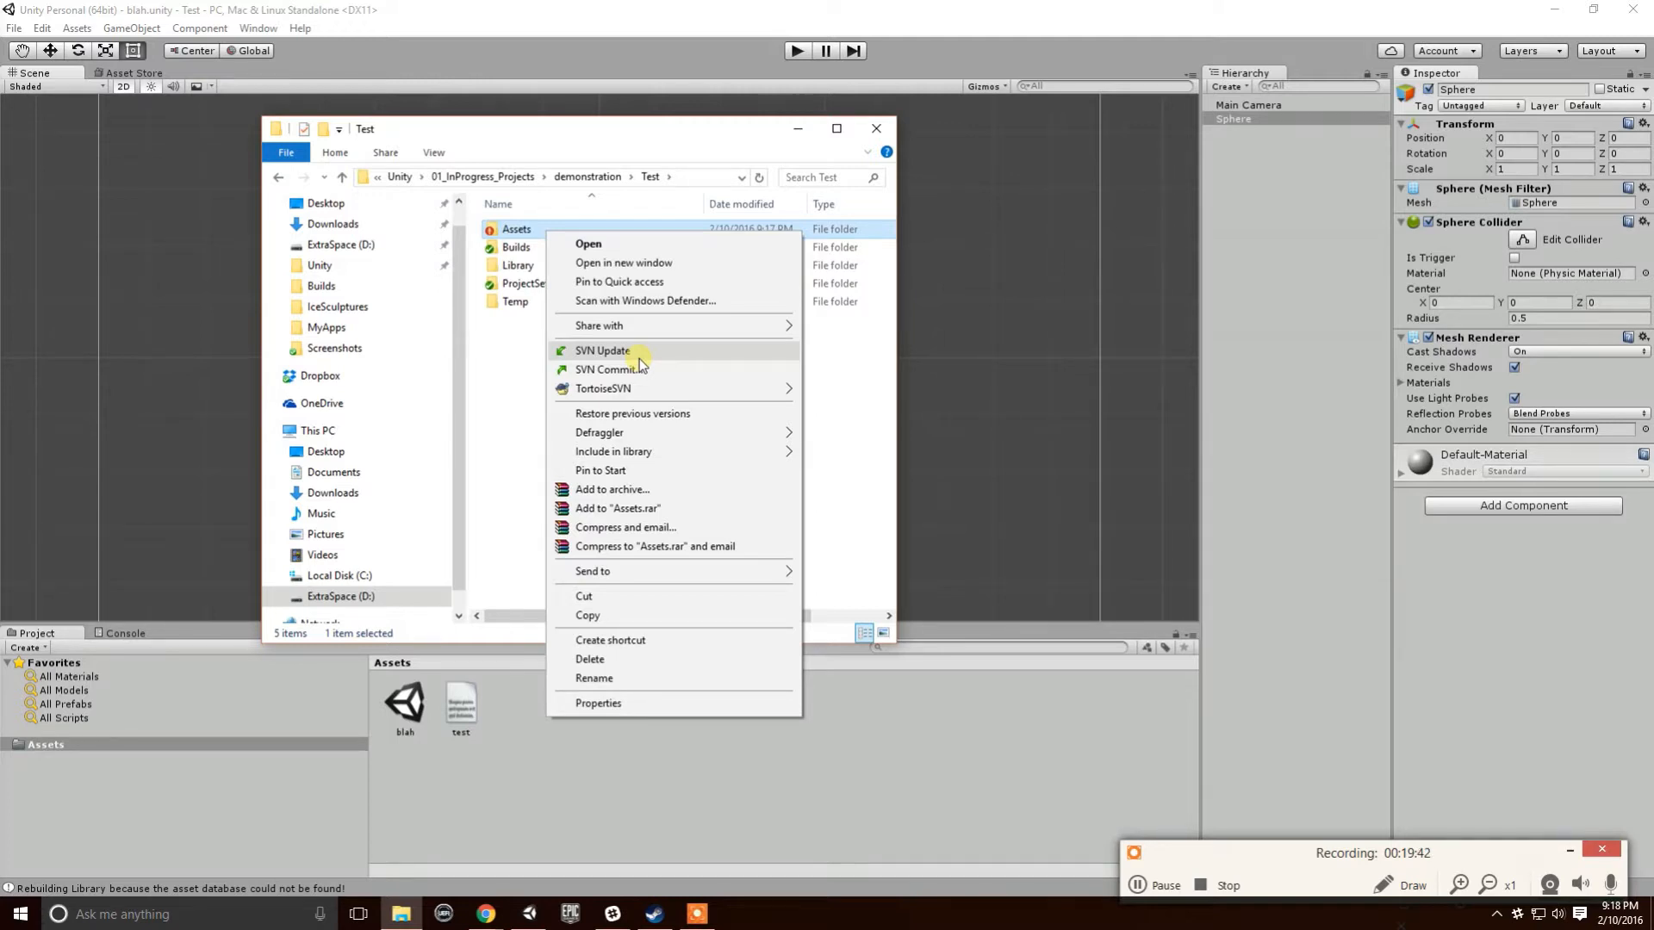
{"action": "left_click", "coordinate": [603, 350]}
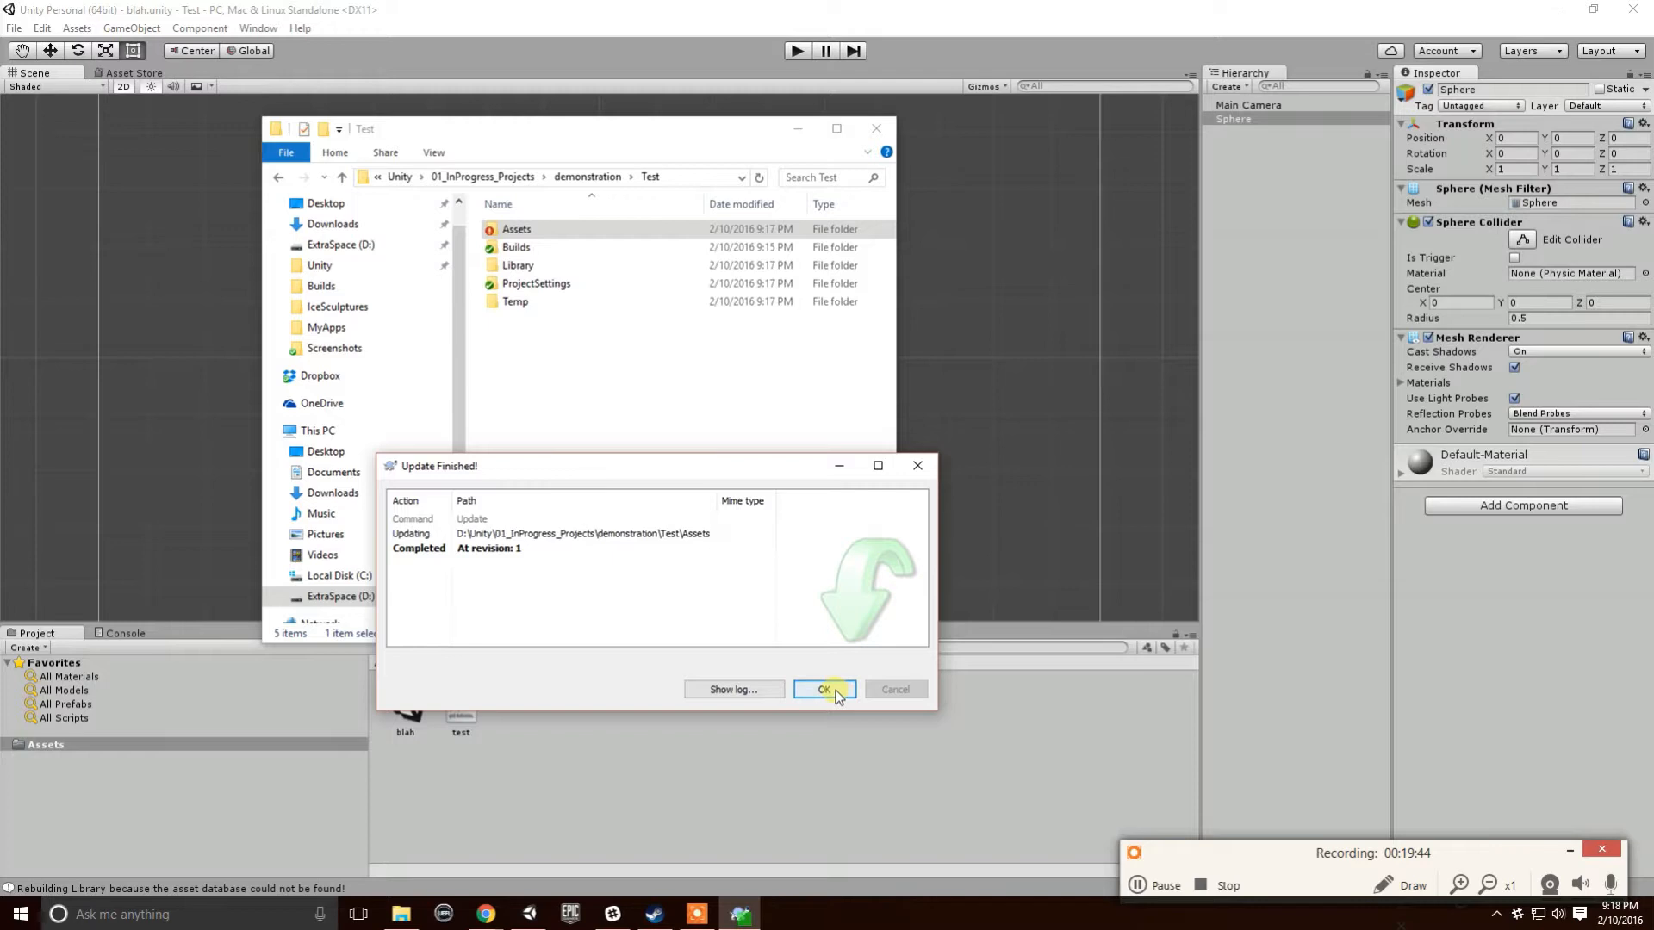
{"action": "left_click", "coordinate": [834, 691]}
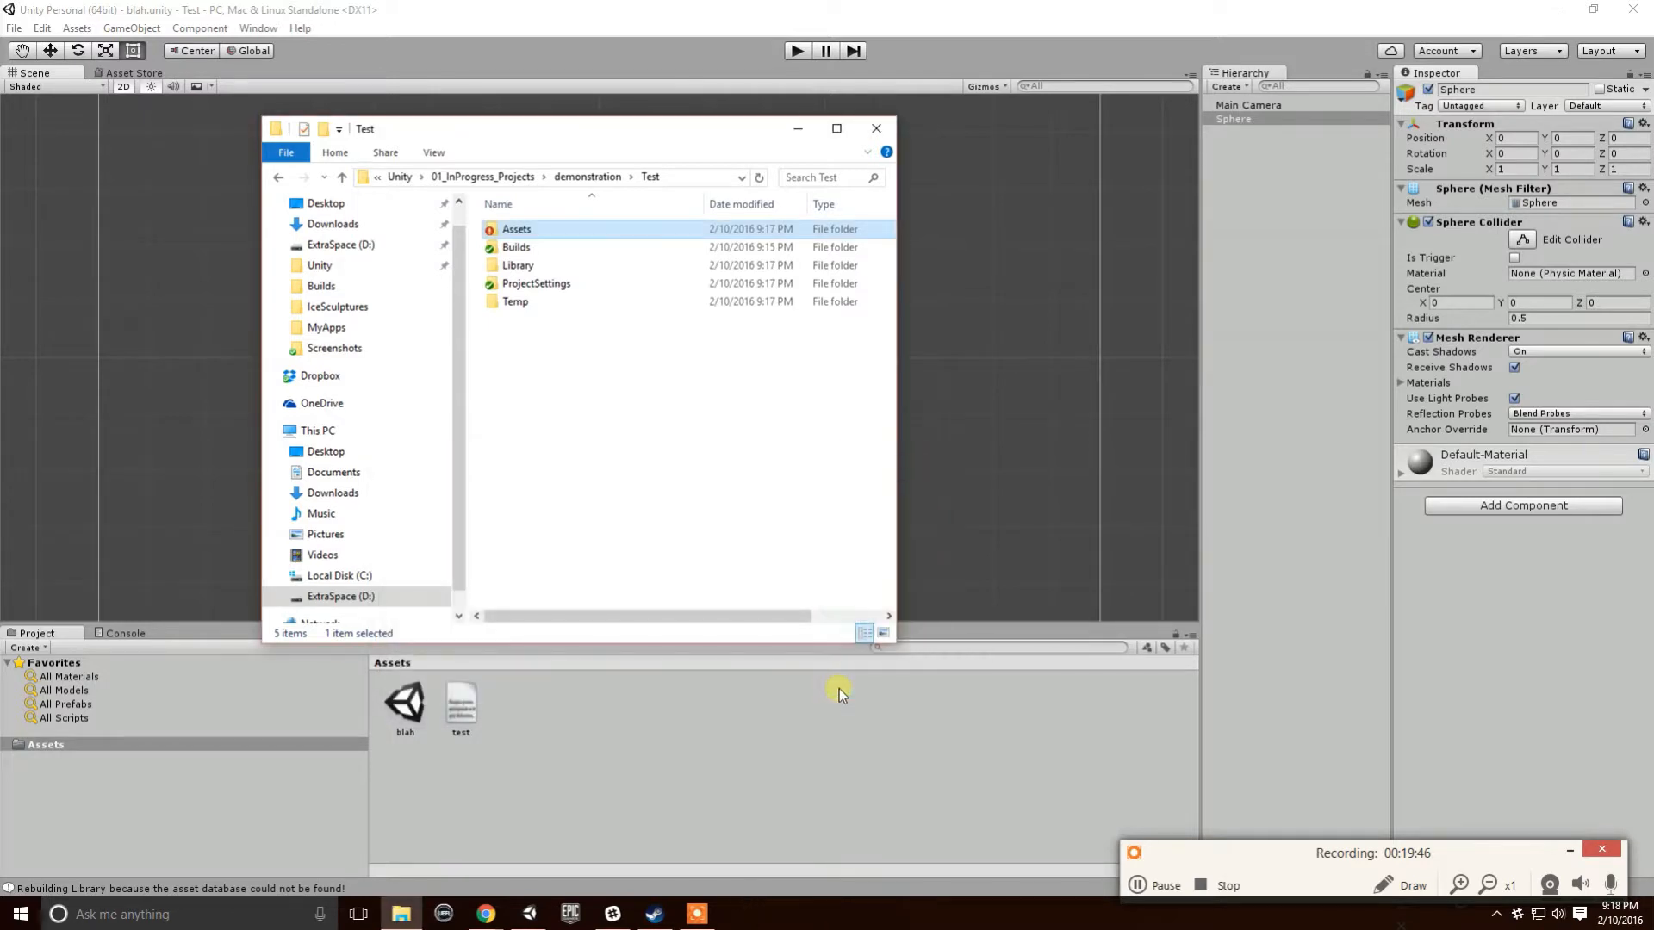
- Commit Assets with message 'Changed blah.unity scene (added a sphere)' / 'Committed test.txt'
{"action": "right_click", "coordinate": [542, 237]}
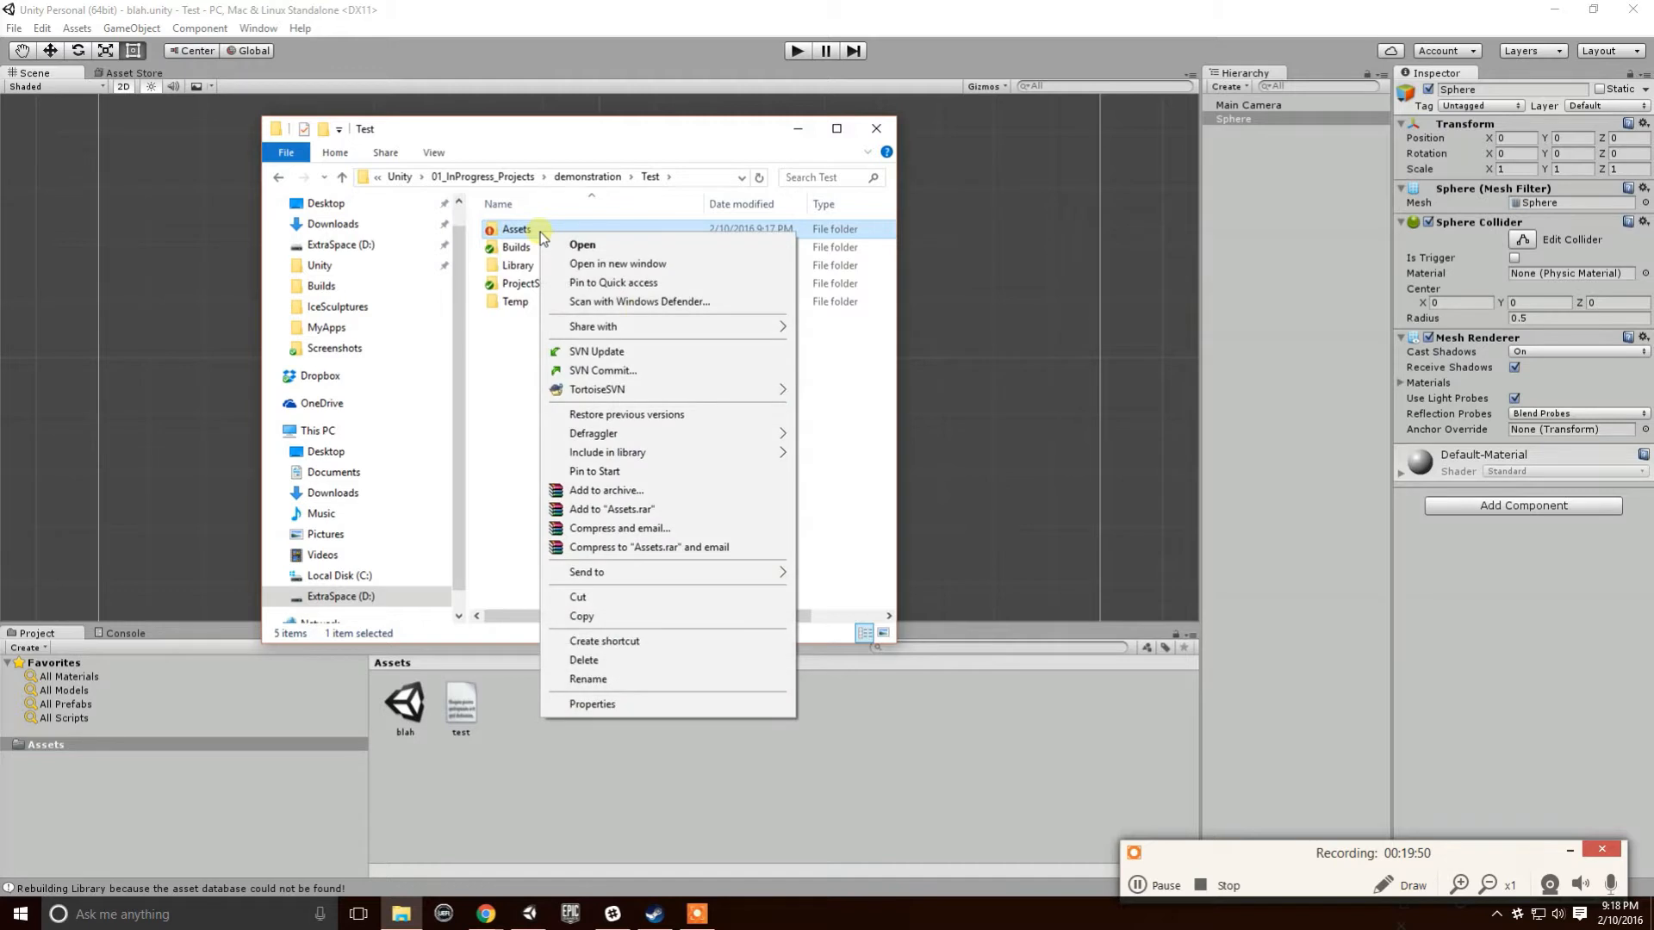
{"action": "left_click", "coordinate": [648, 371]}
{"action": "left_click", "coordinate": [335, 254]}
{"action": "type", "text": "Change"}
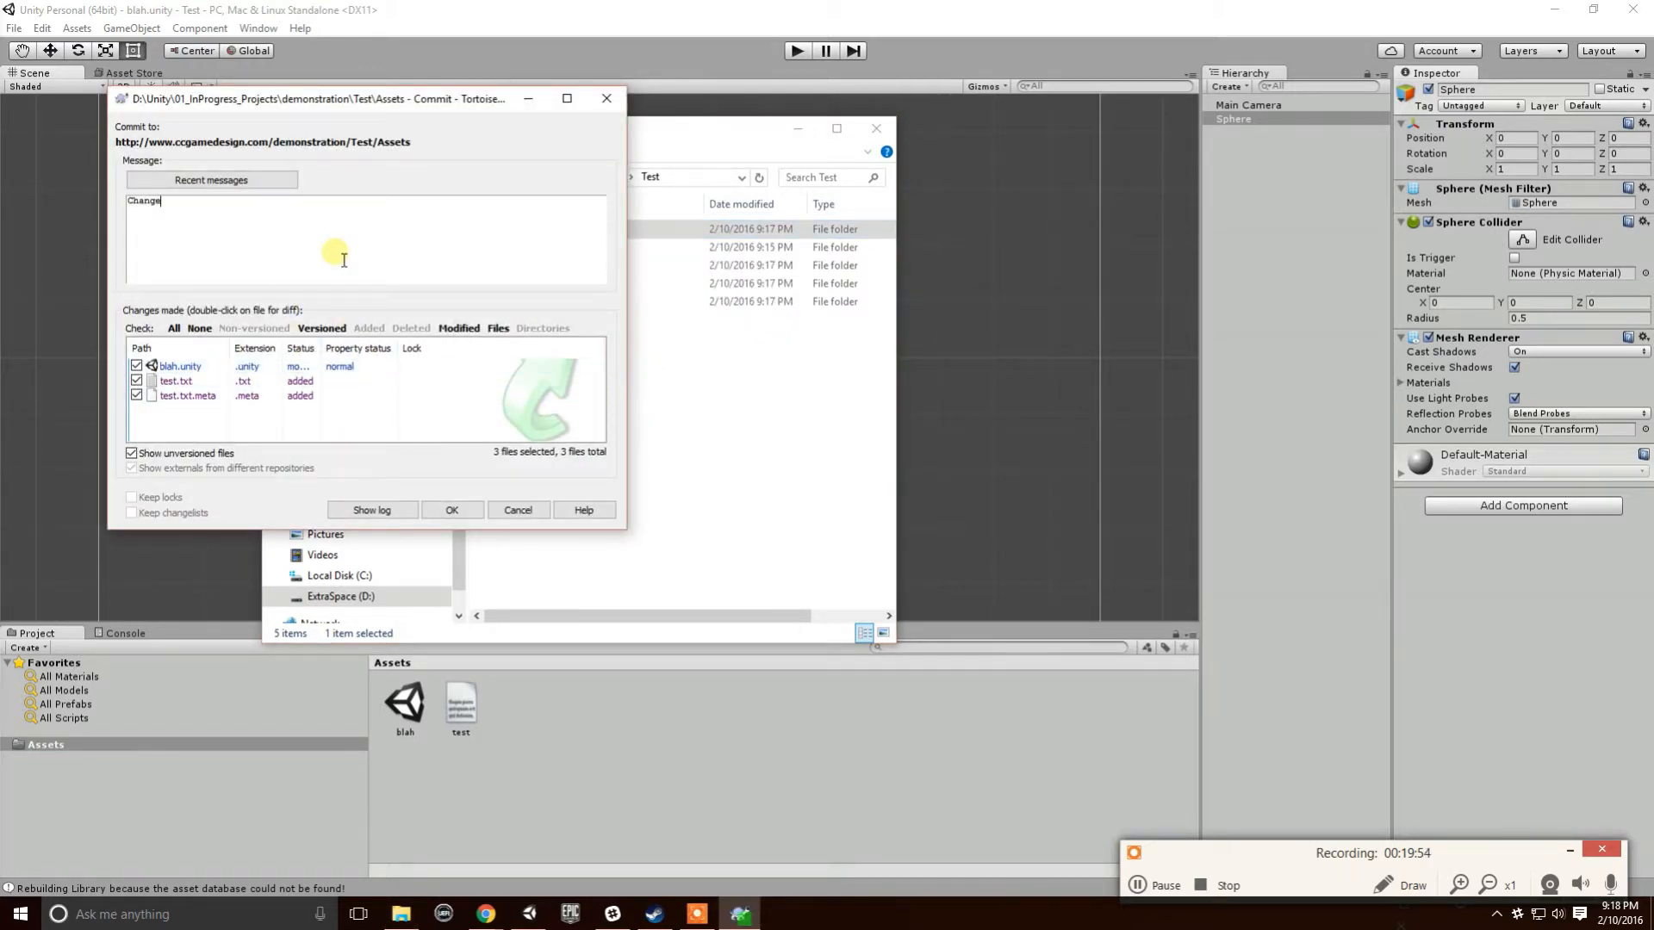
{"action": "type", "text": "d blah.unity scene (added a sphere)"}
{"action": "key", "text": "Return"}
{"action": "key", "text": "Return"}
{"action": "type", "text": "Committed test.txt"}
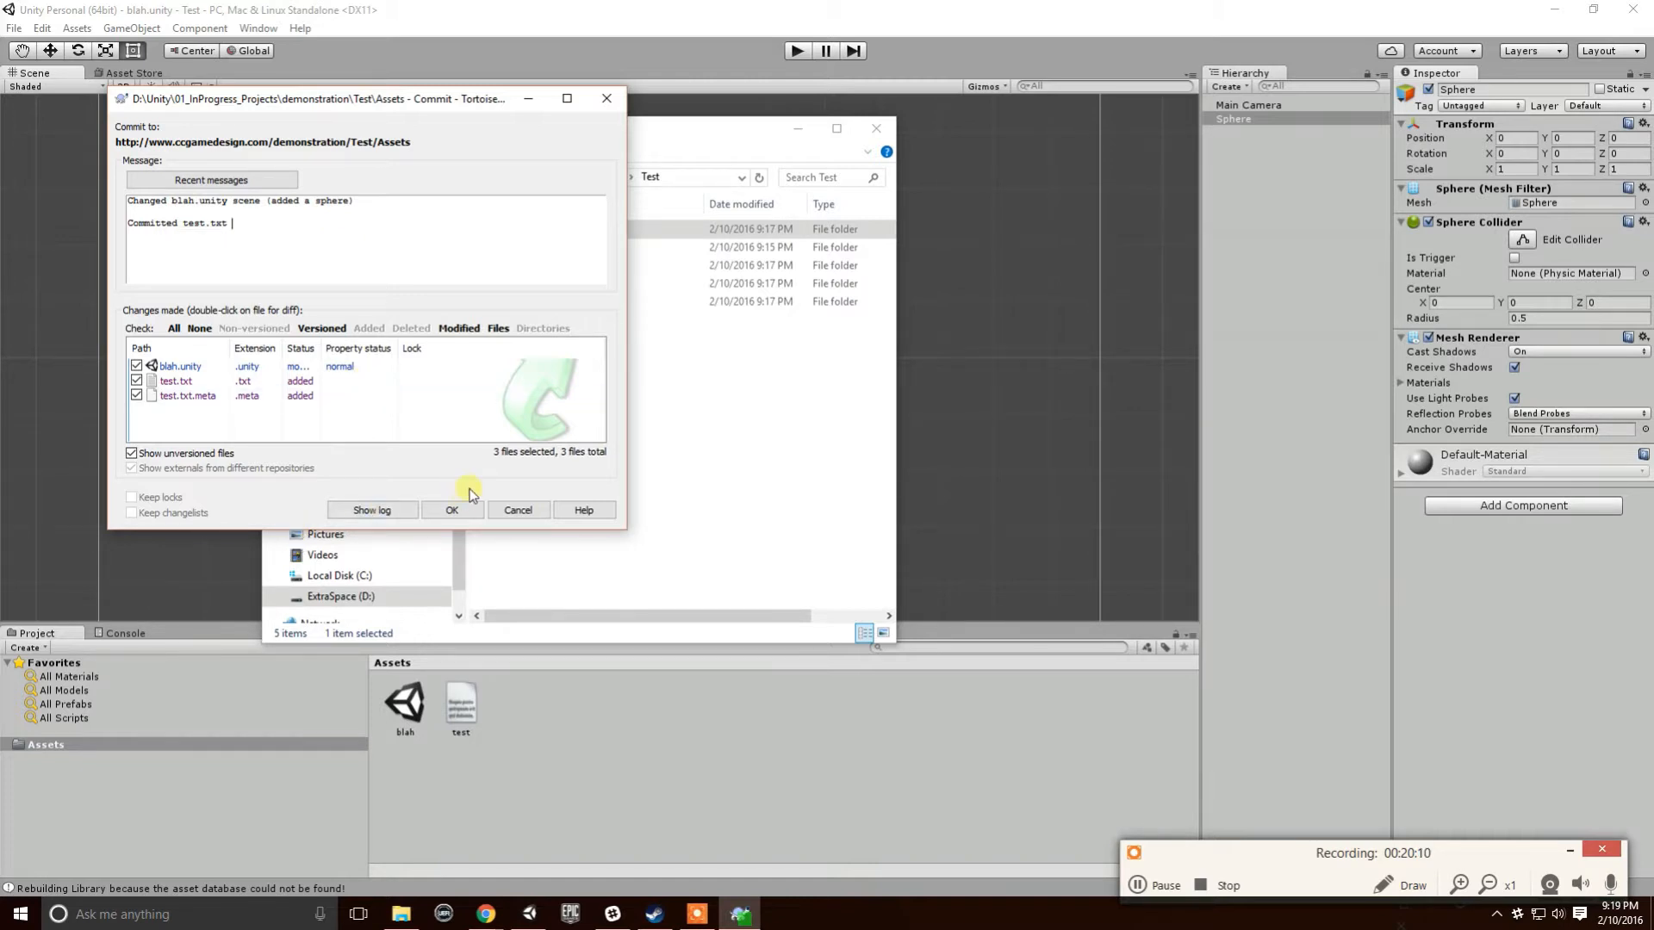
{"action": "left_click", "coordinate": [443, 510]}
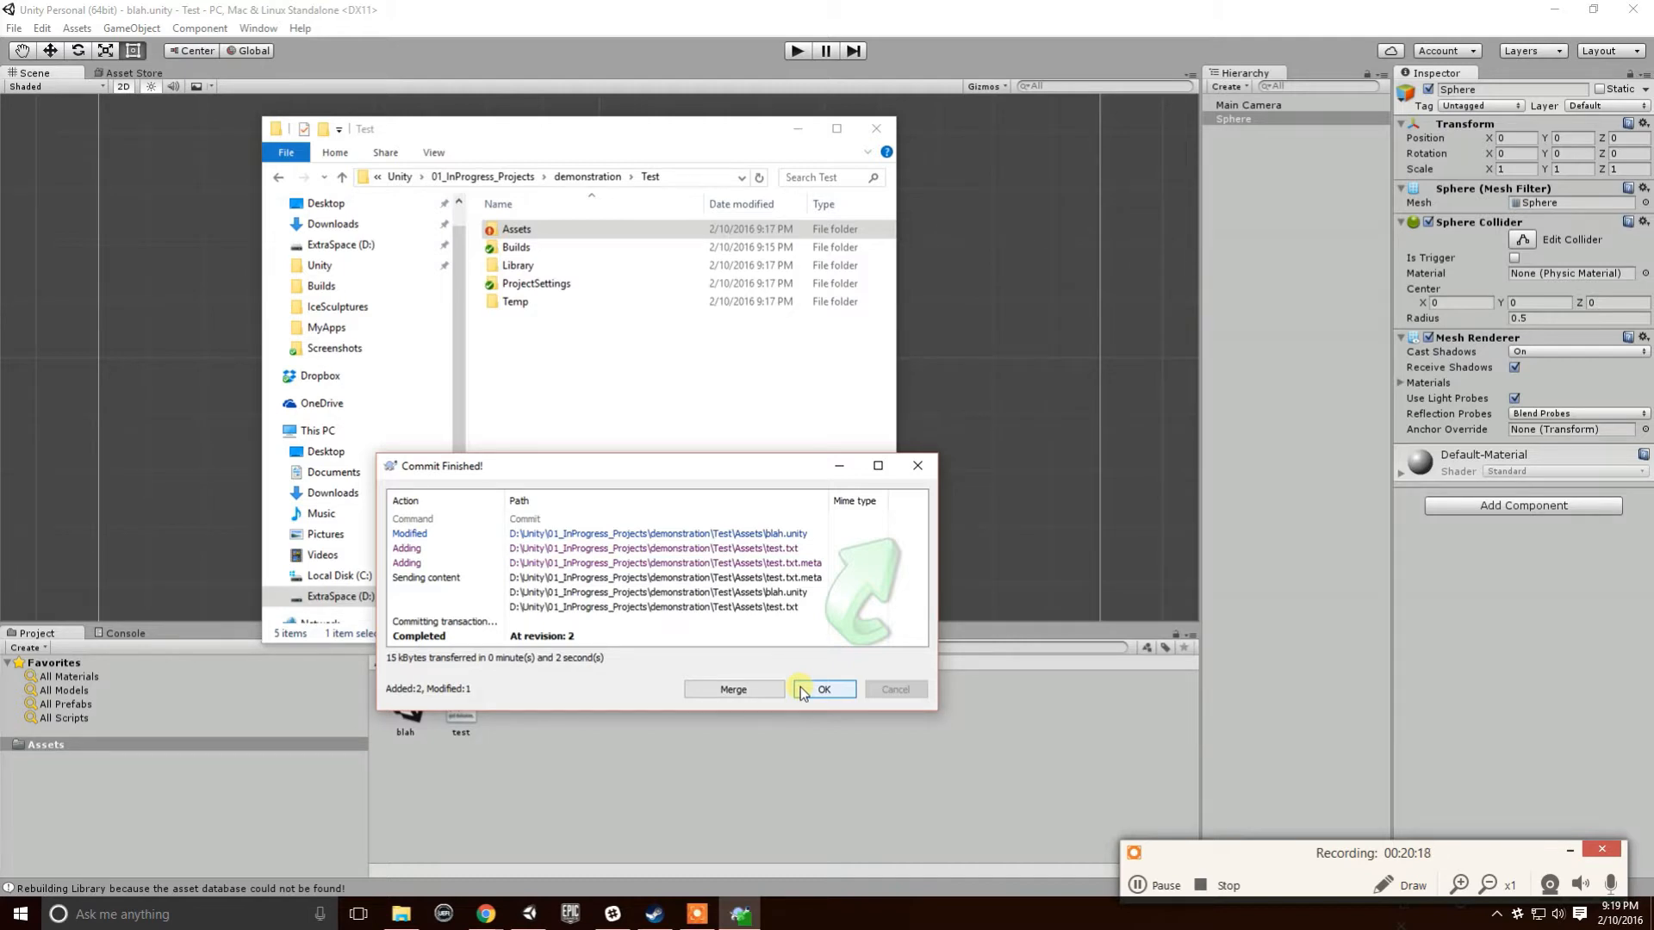
{"action": "left_click", "coordinate": [823, 689]}
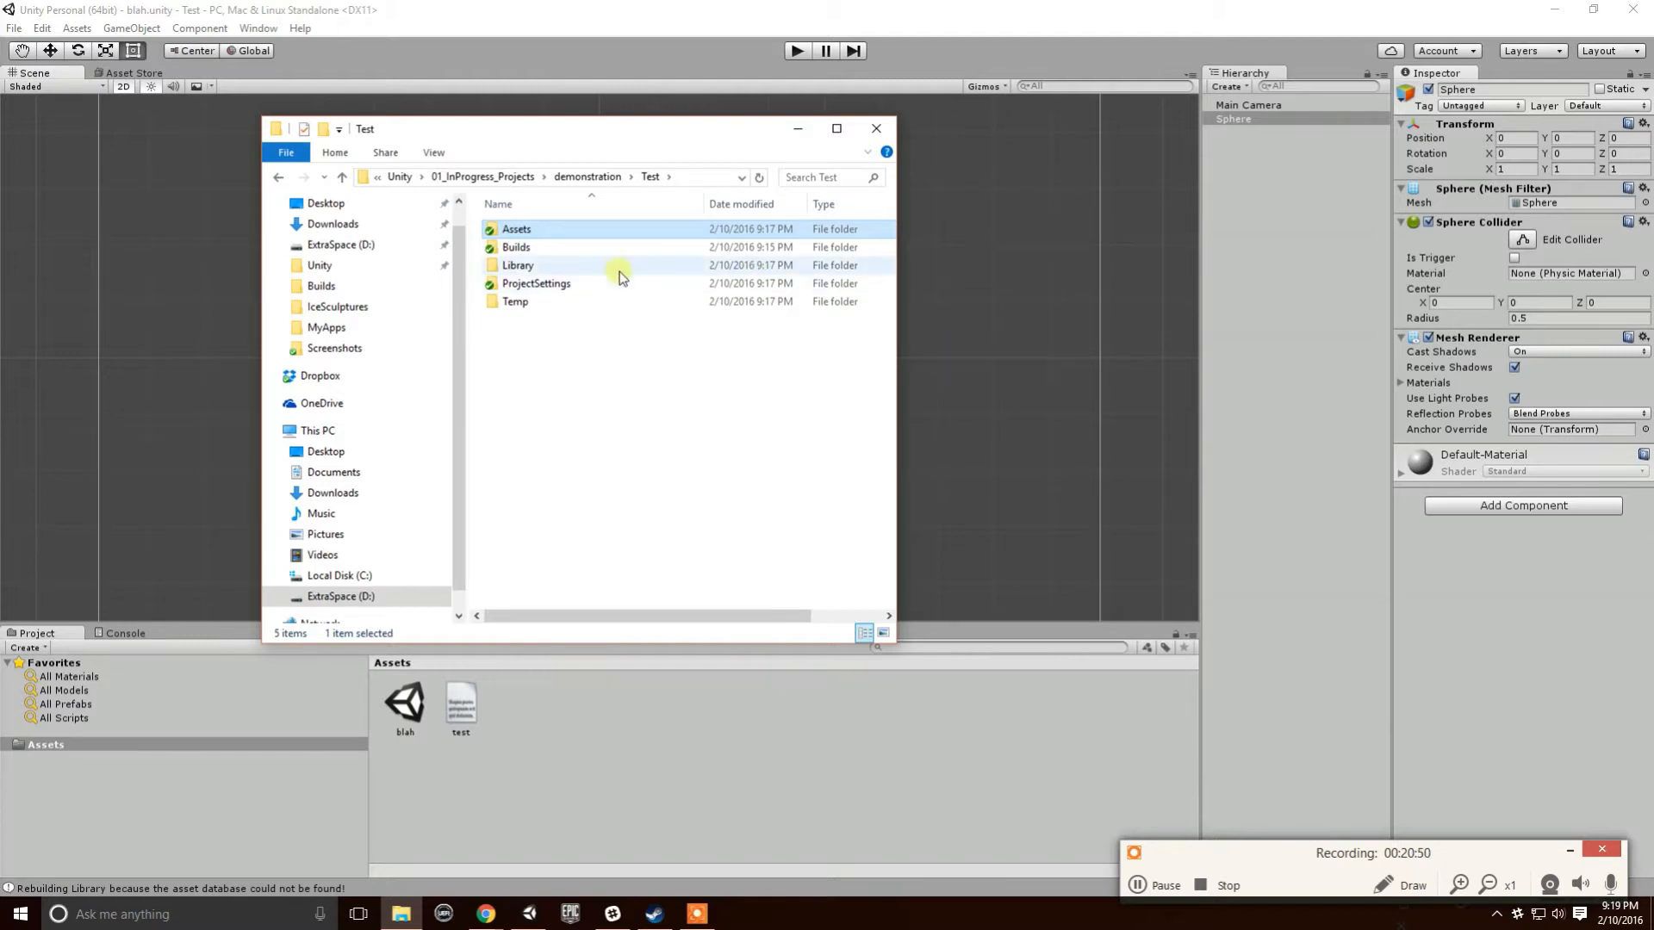
- SVN-update the Assets folder to revision 2 and move the report aside
{"action": "right_click", "coordinate": [521, 230]}
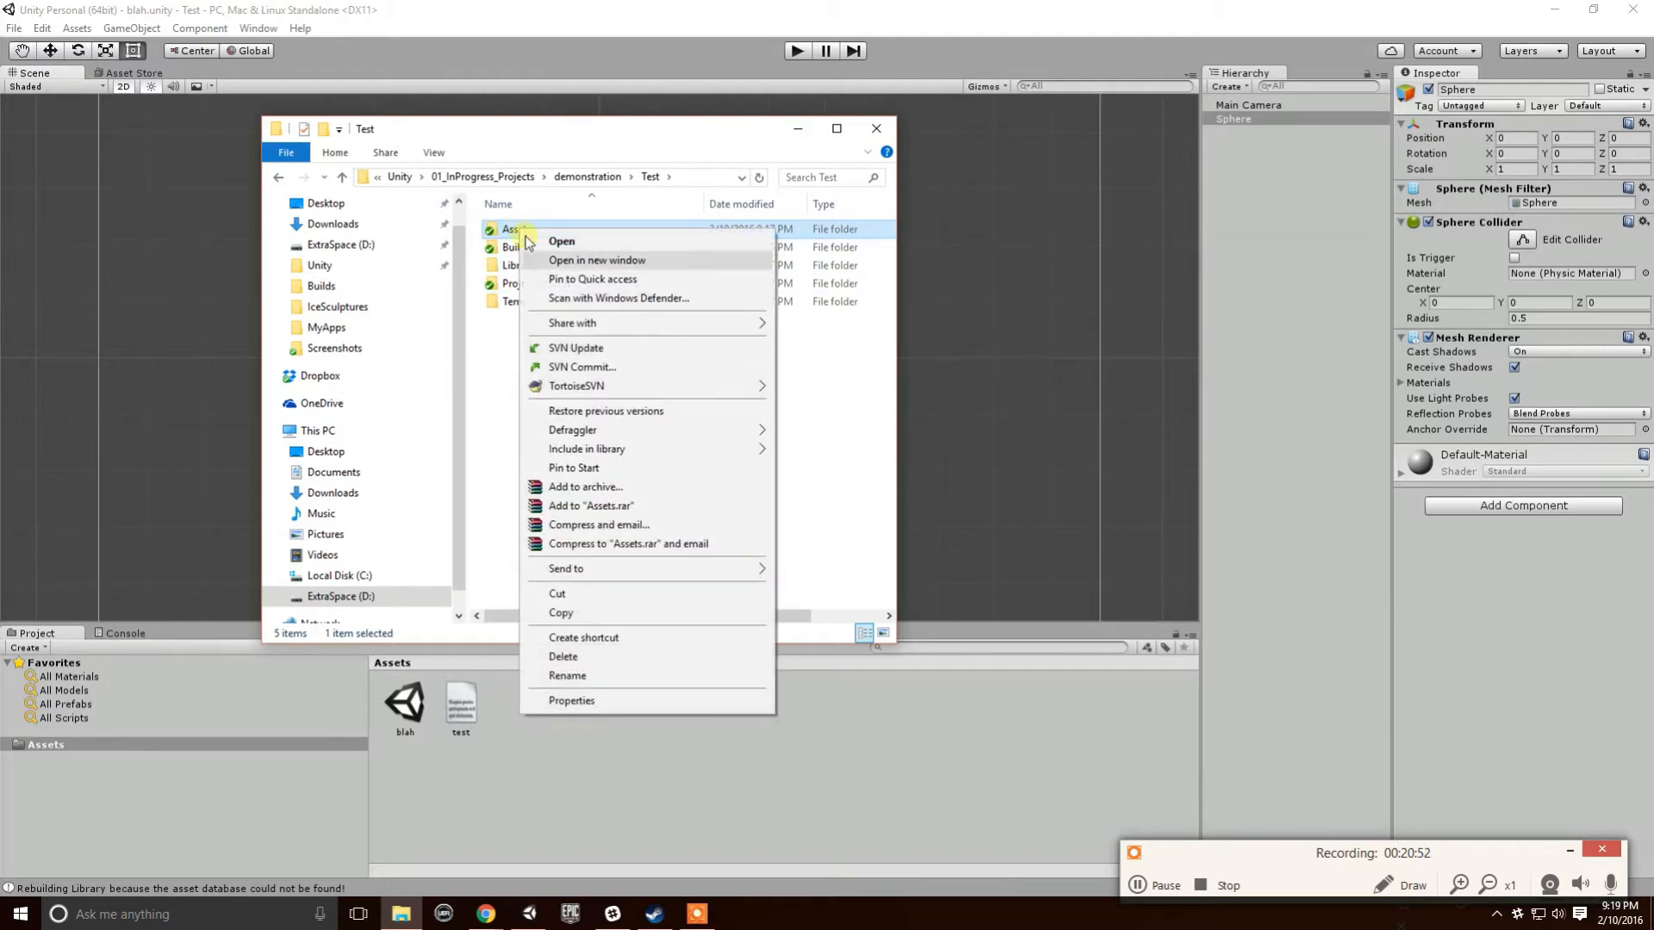
{"action": "left_click", "coordinate": [594, 353]}
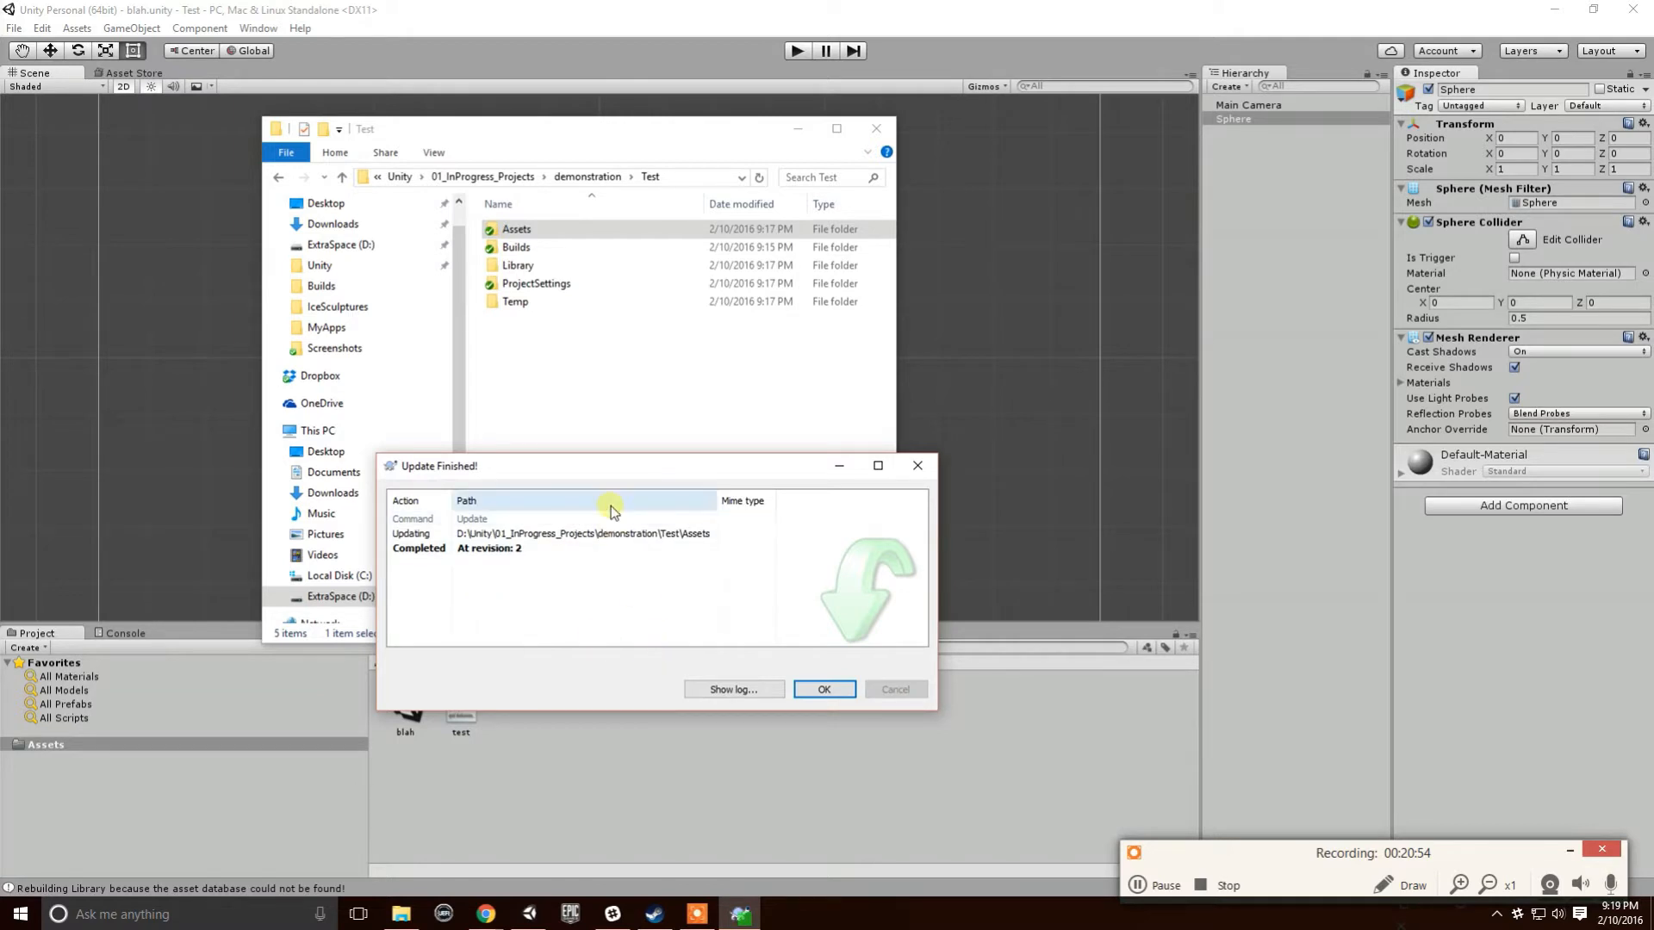
{"action": "left_click_drag", "start_coordinate": [628, 463], "coordinate": [790, 283]}
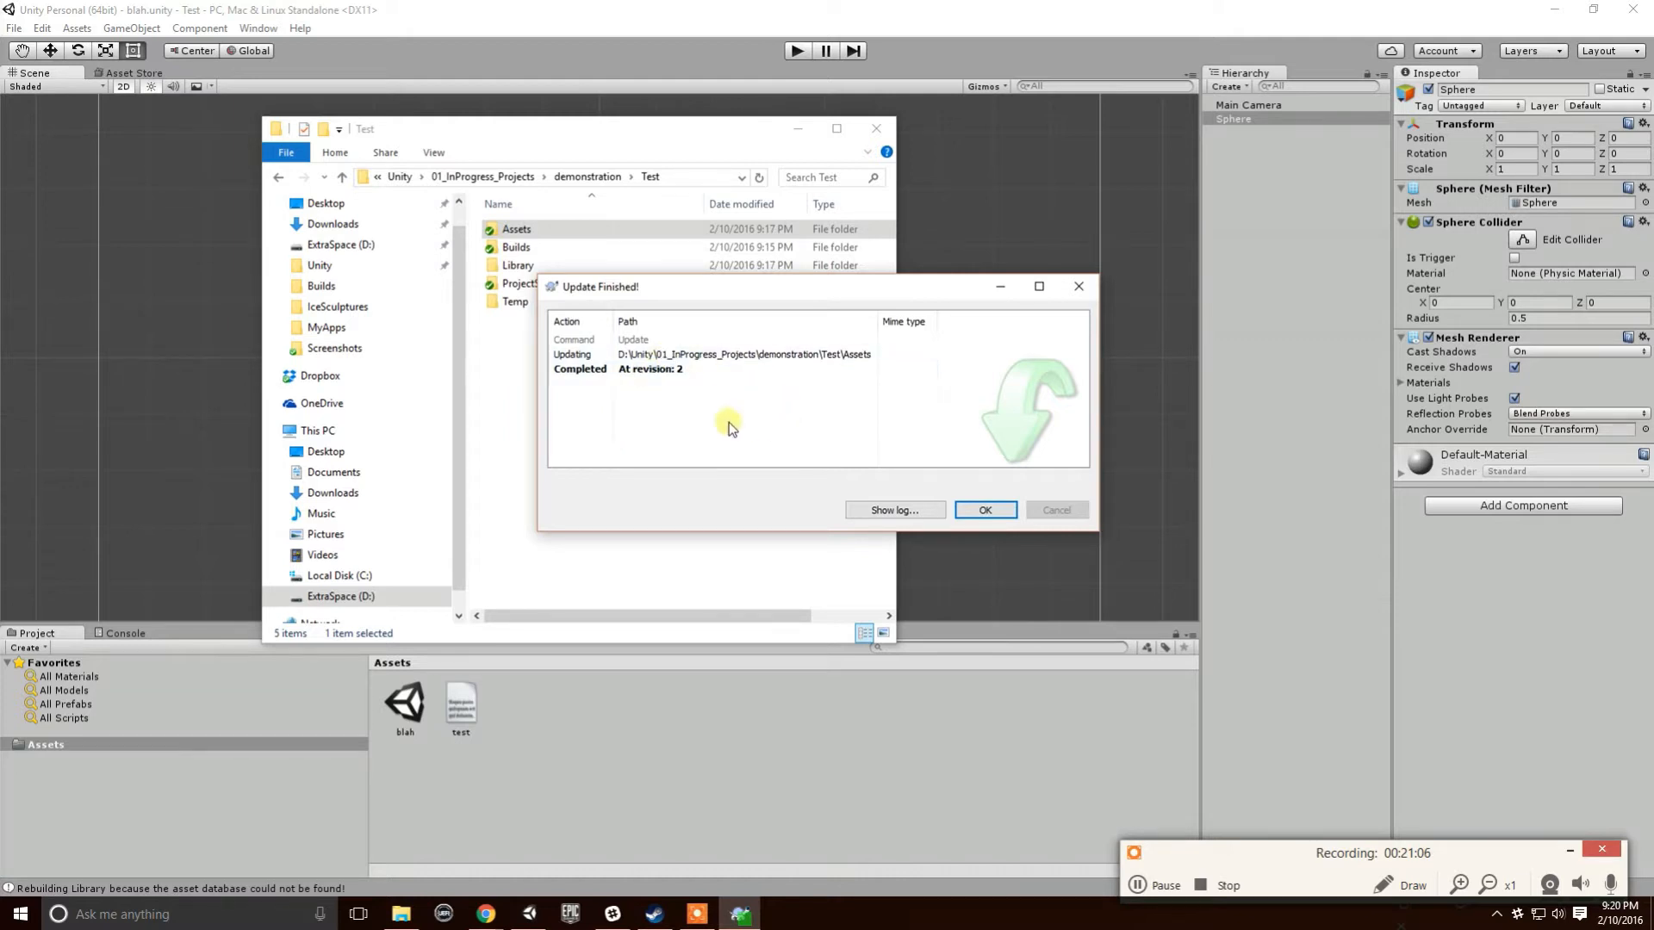
{"action": "right_click", "coordinate": [591, 358]}
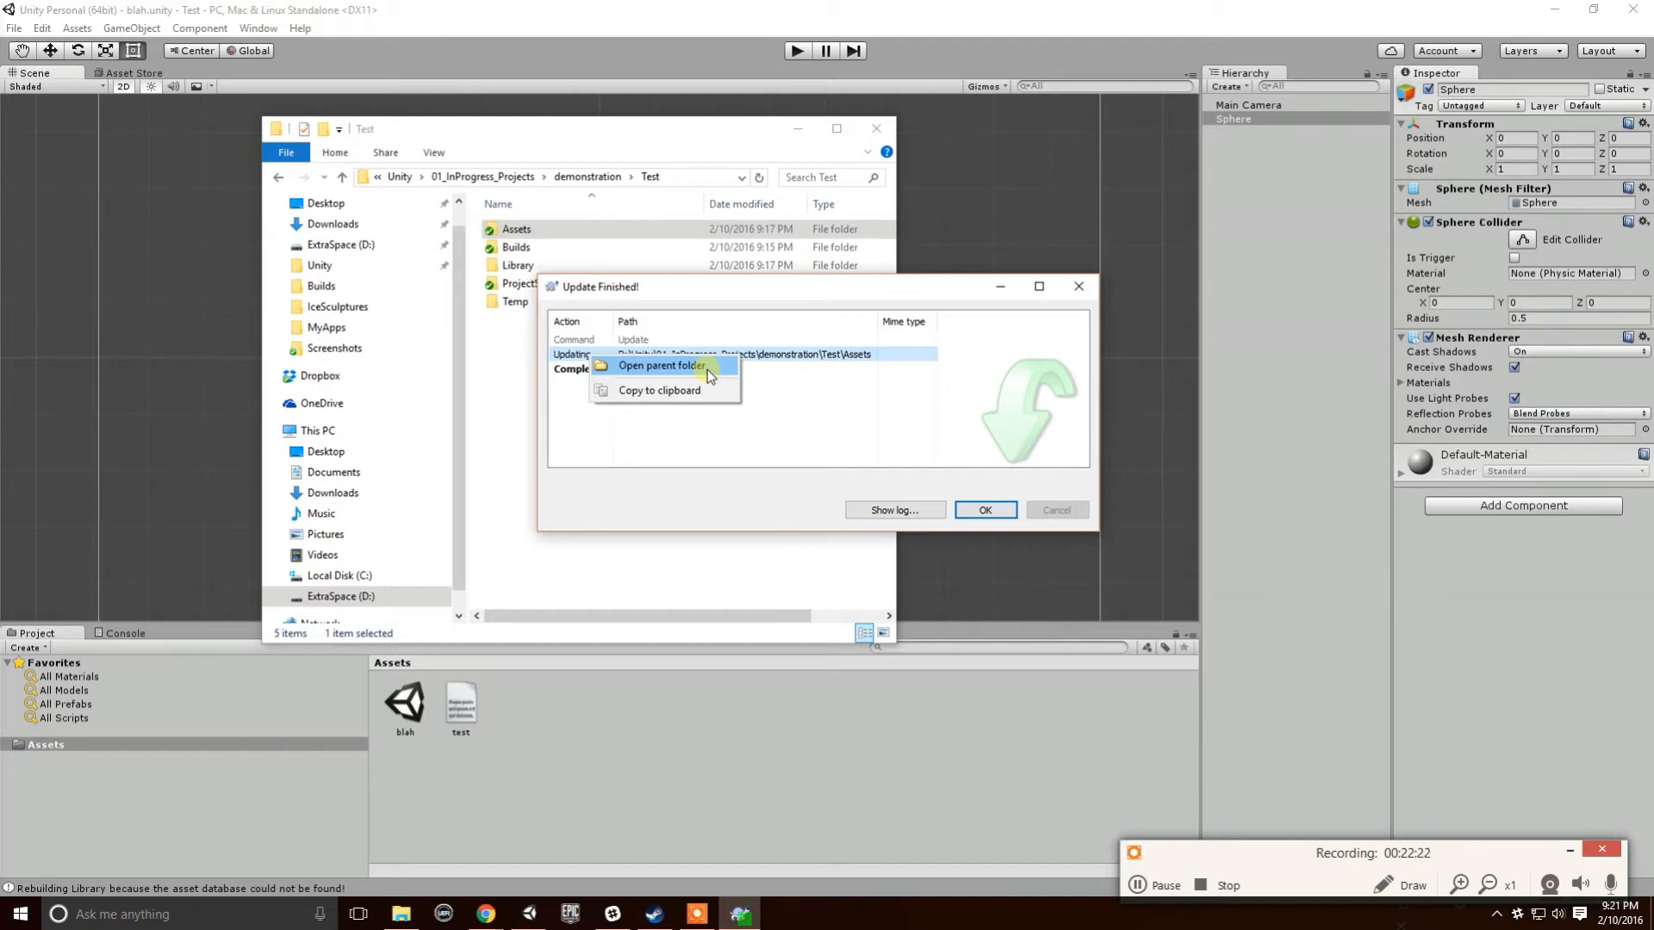
{"action": "mouse_move", "coordinate": [486, 913]}
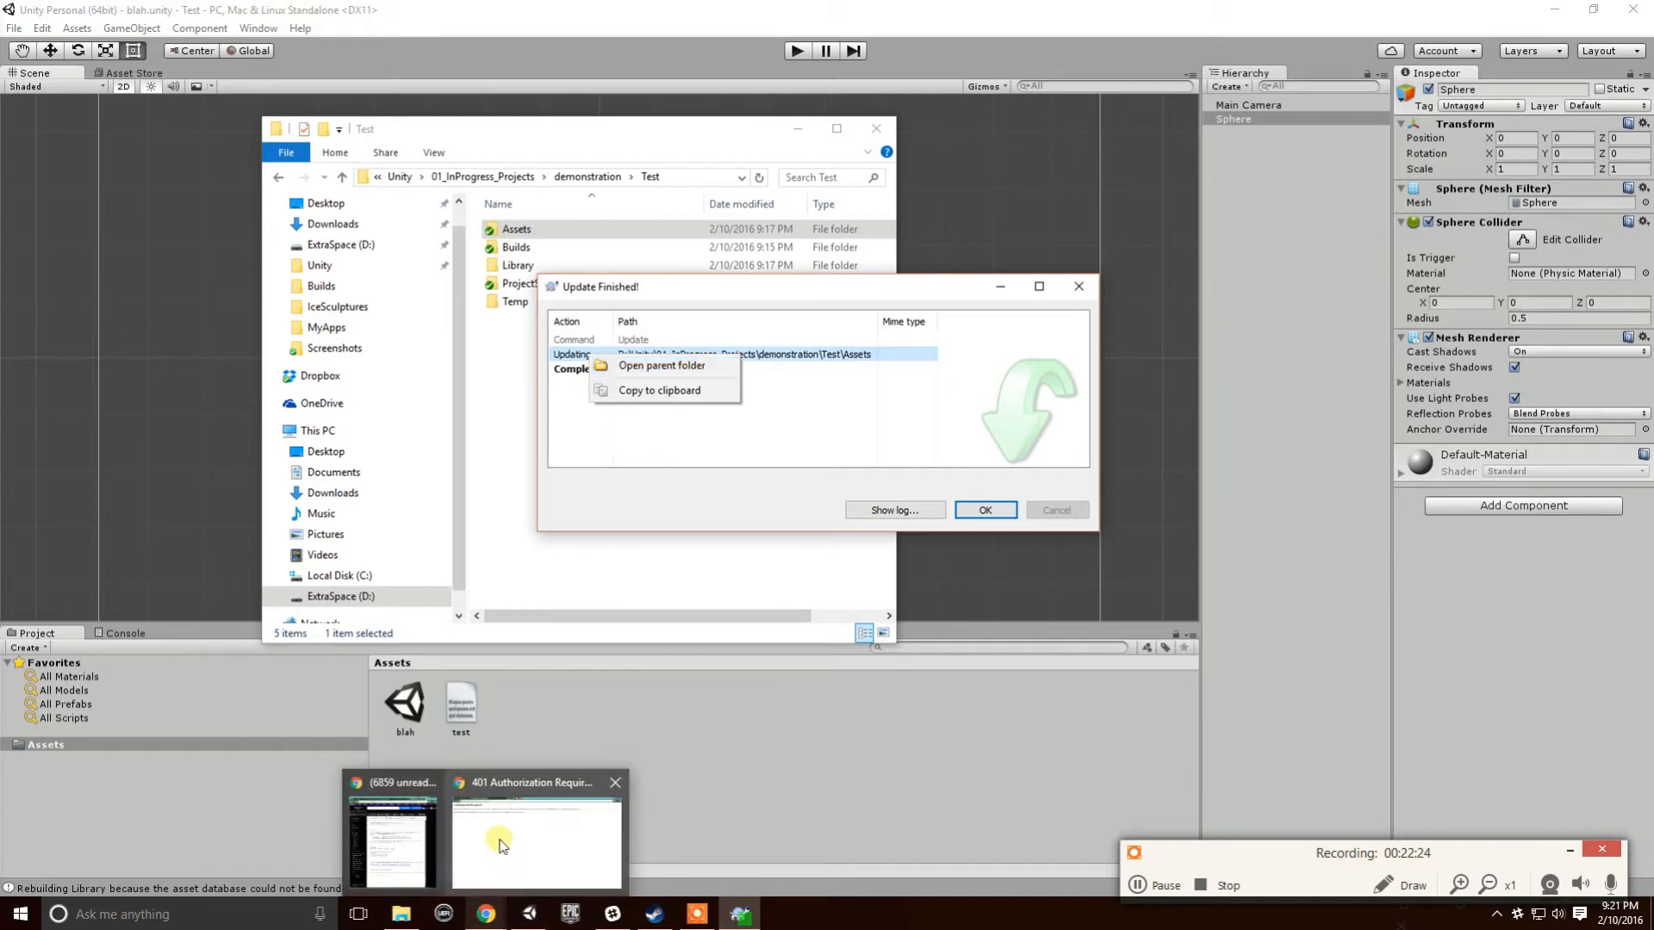
- In Chrome, close the 401 Authorization Required and tortoisesvn search tabs
{"action": "left_click", "coordinate": [503, 846]}
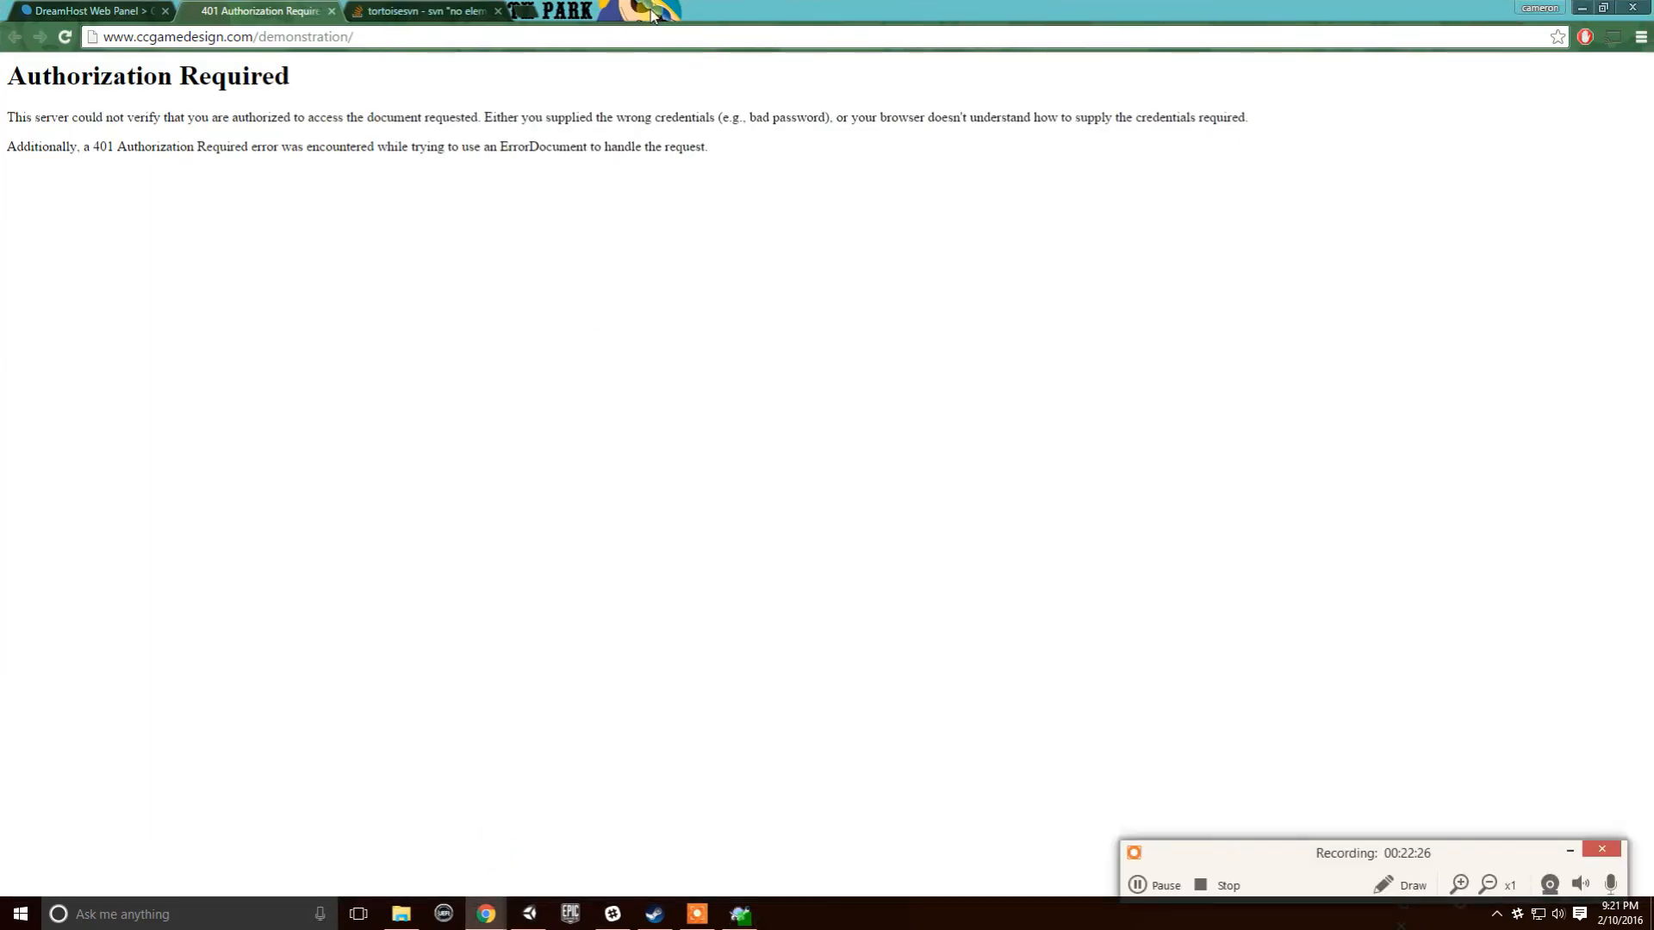
{"action": "left_click", "coordinate": [332, 12]}
{"action": "left_click", "coordinate": [331, 12]}
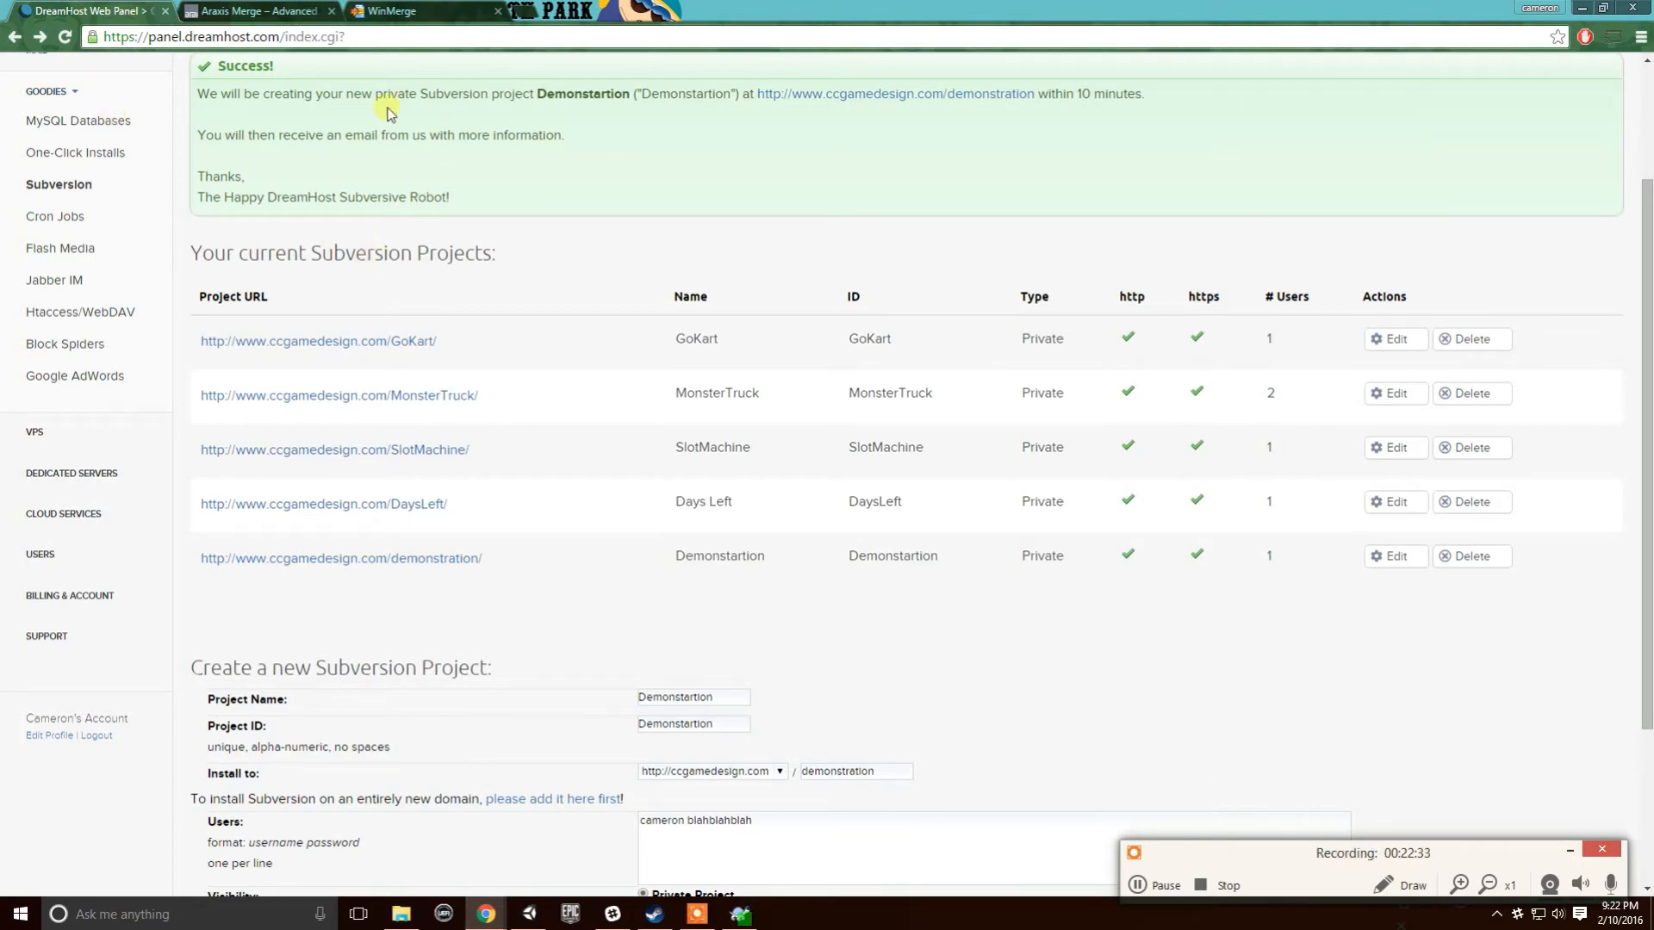
- Browse the WinMerge home page and the Araxis Merge overview and price list
{"action": "left_click", "coordinate": [402, 13]}
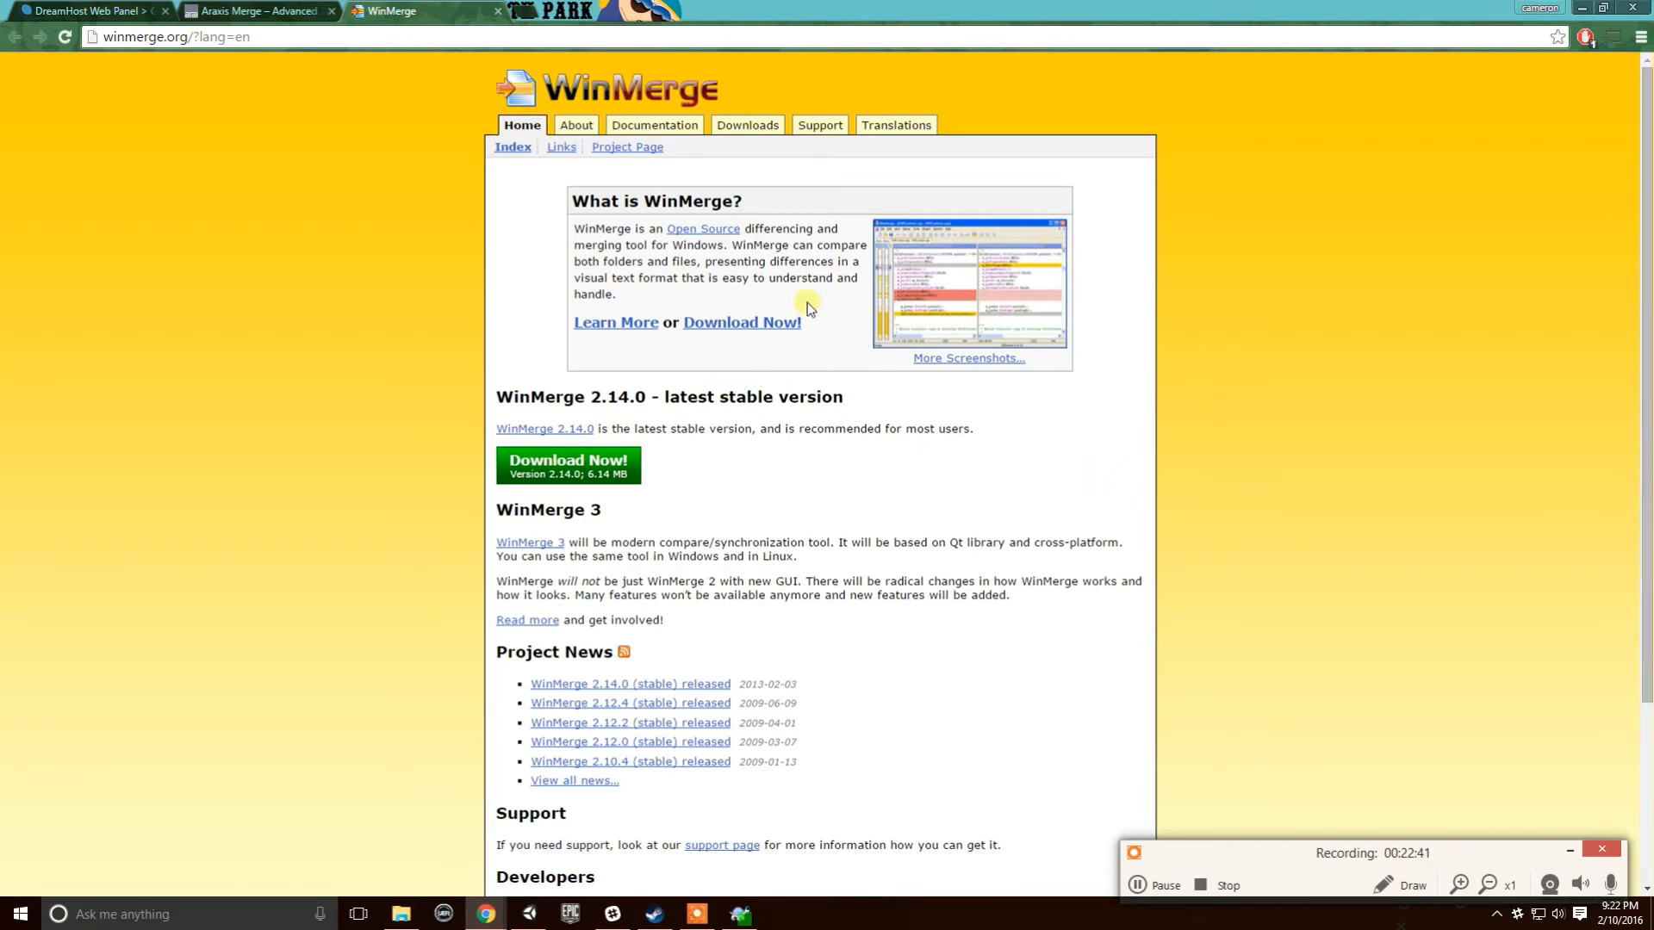
{"action": "left_click", "coordinate": [267, 11]}
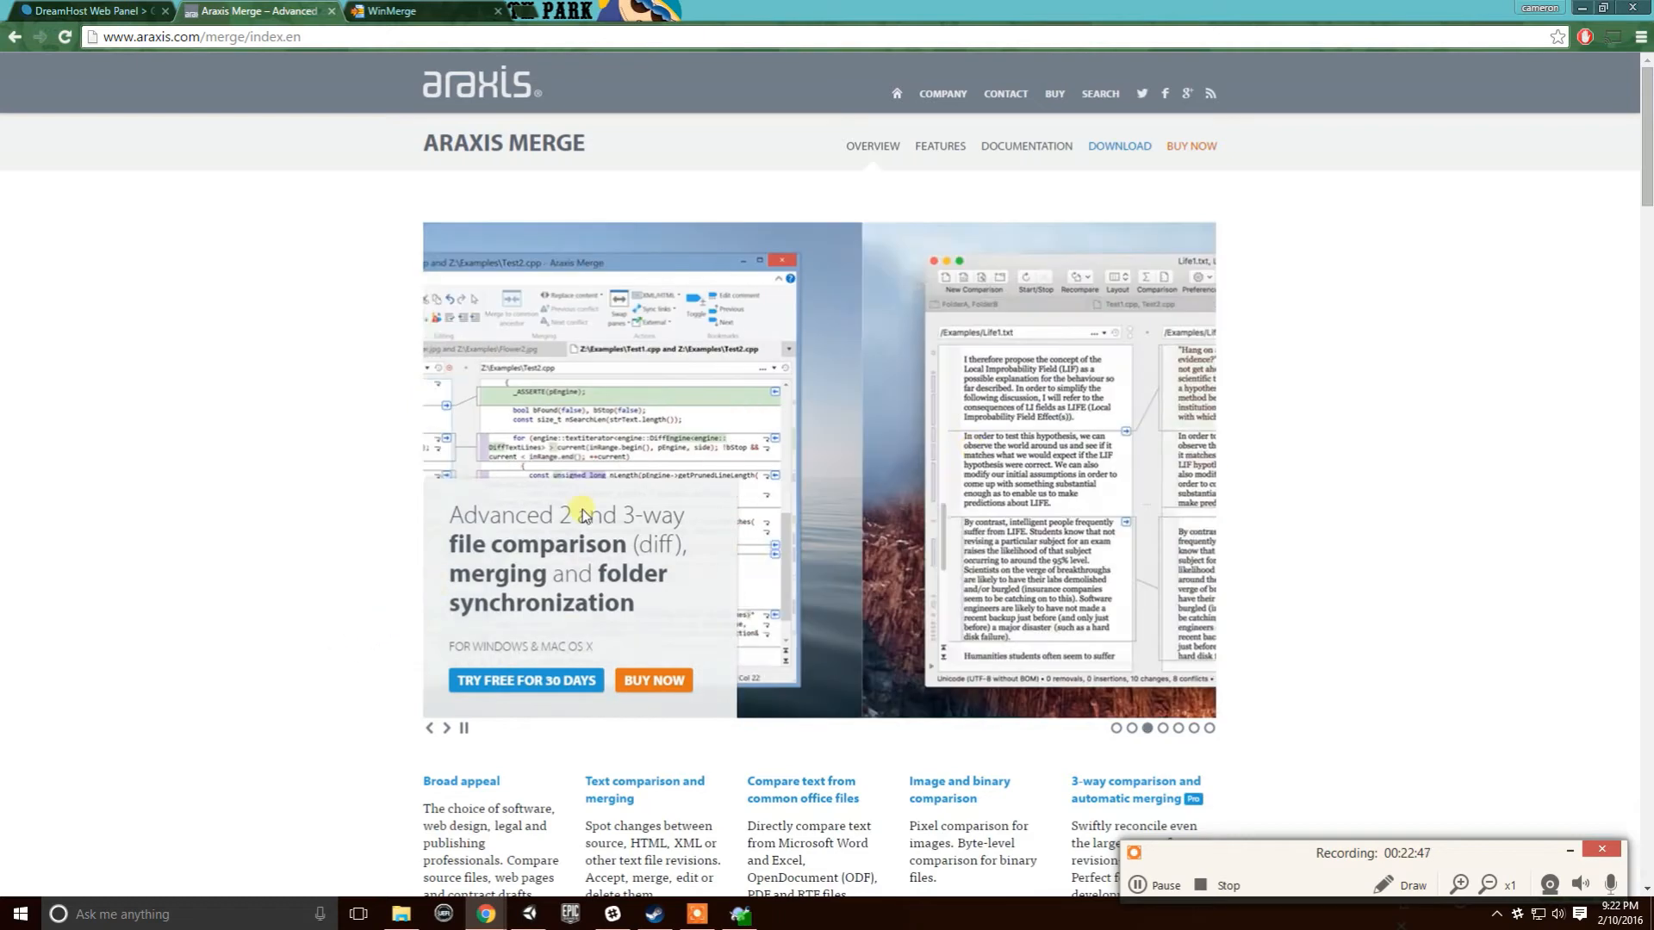
{"action": "left_click", "coordinate": [1171, 157]}
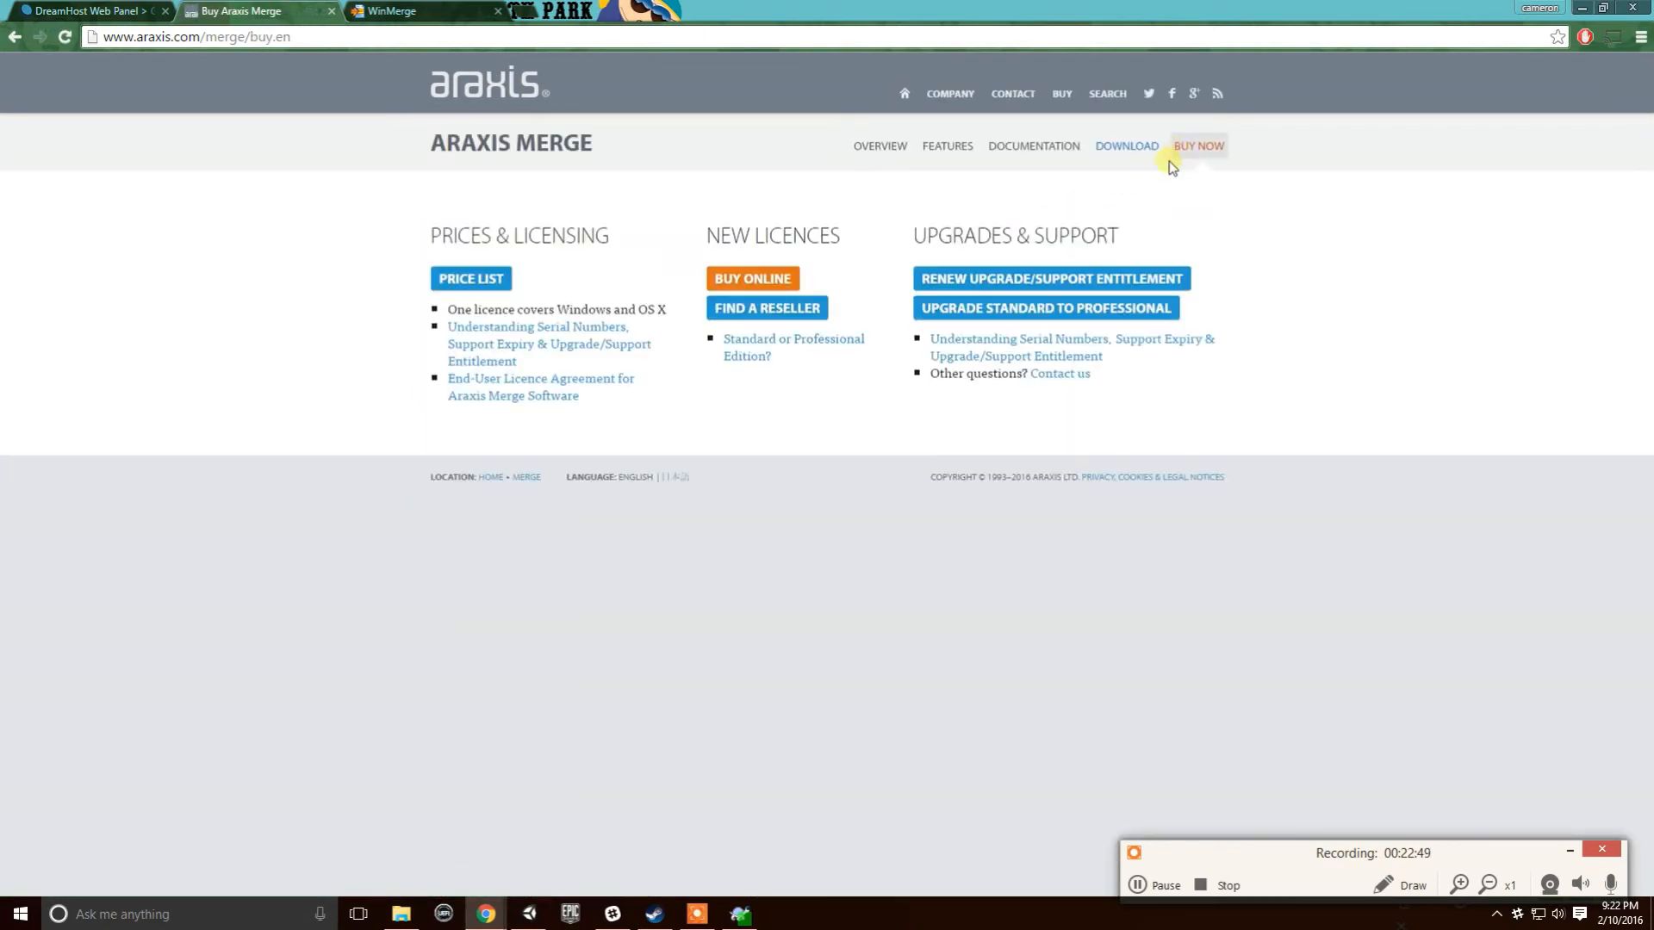
{"action": "left_click", "coordinate": [504, 292]}
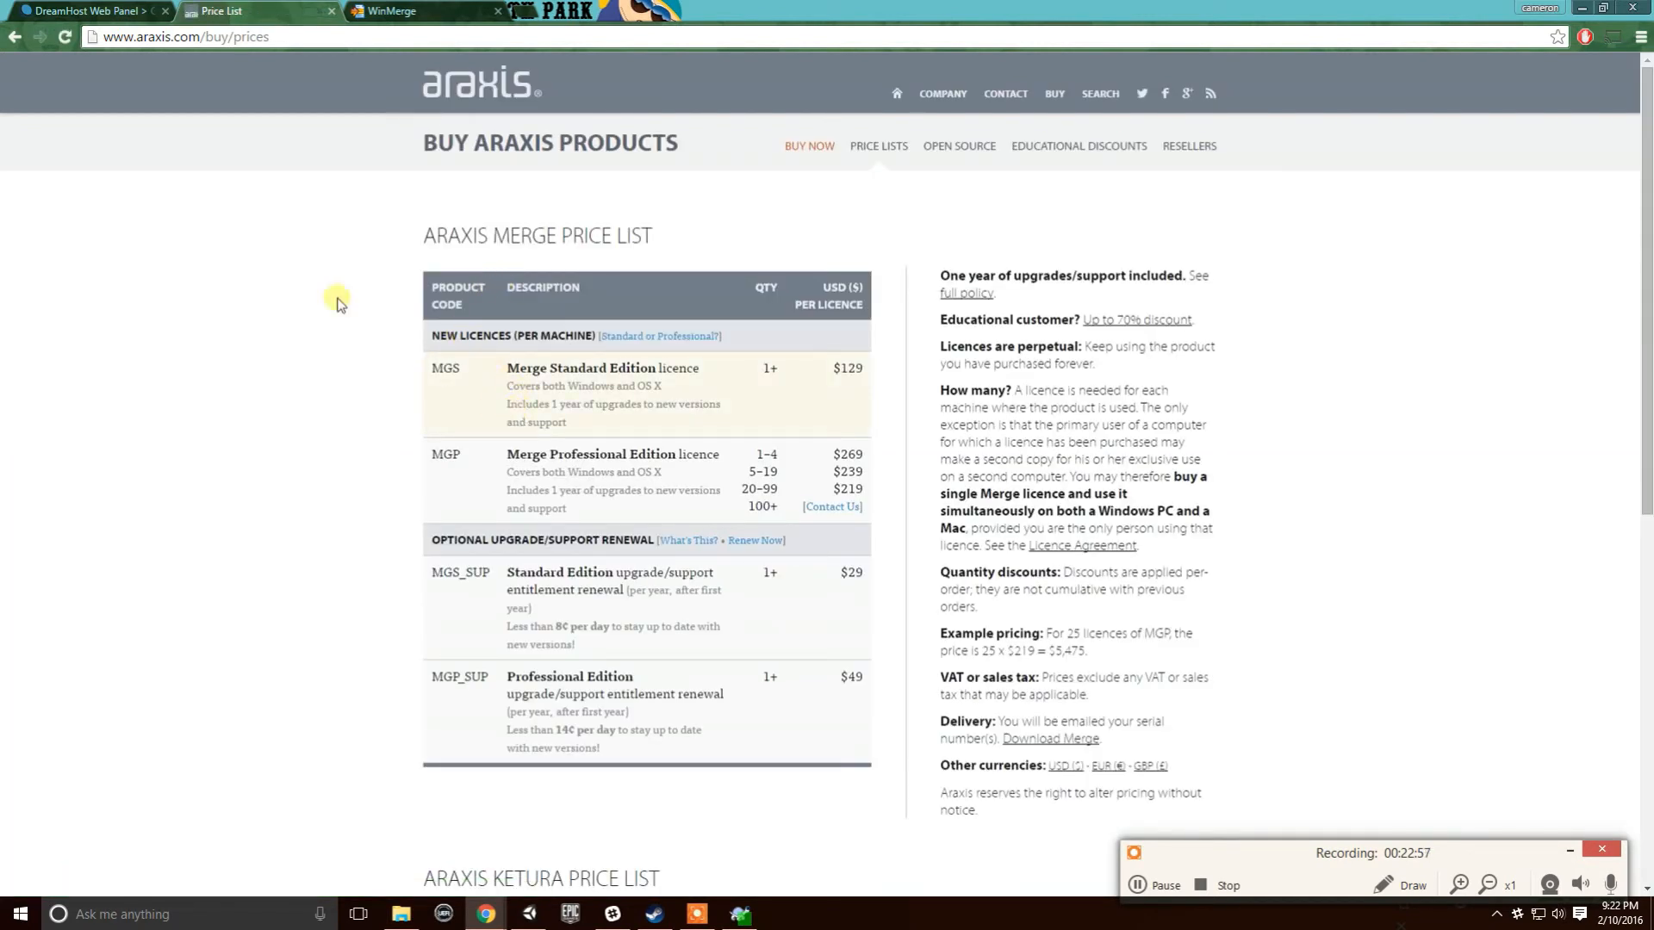
{"action": "left_click", "coordinate": [15, 38]}
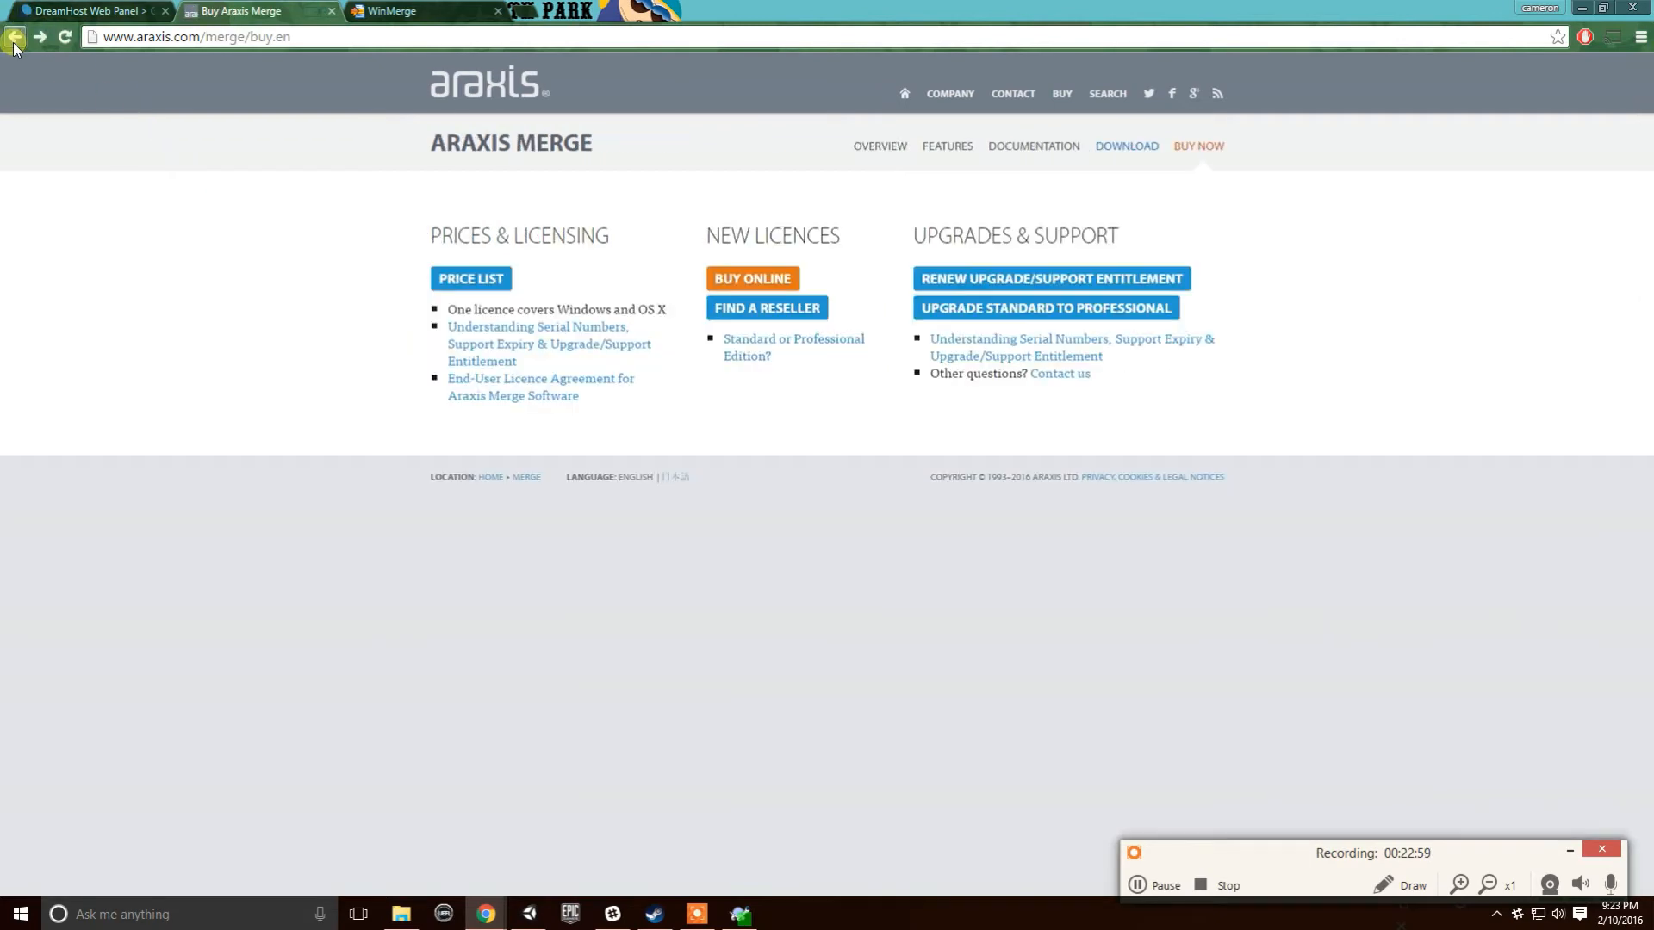
{"action": "left_click", "coordinate": [13, 42]}
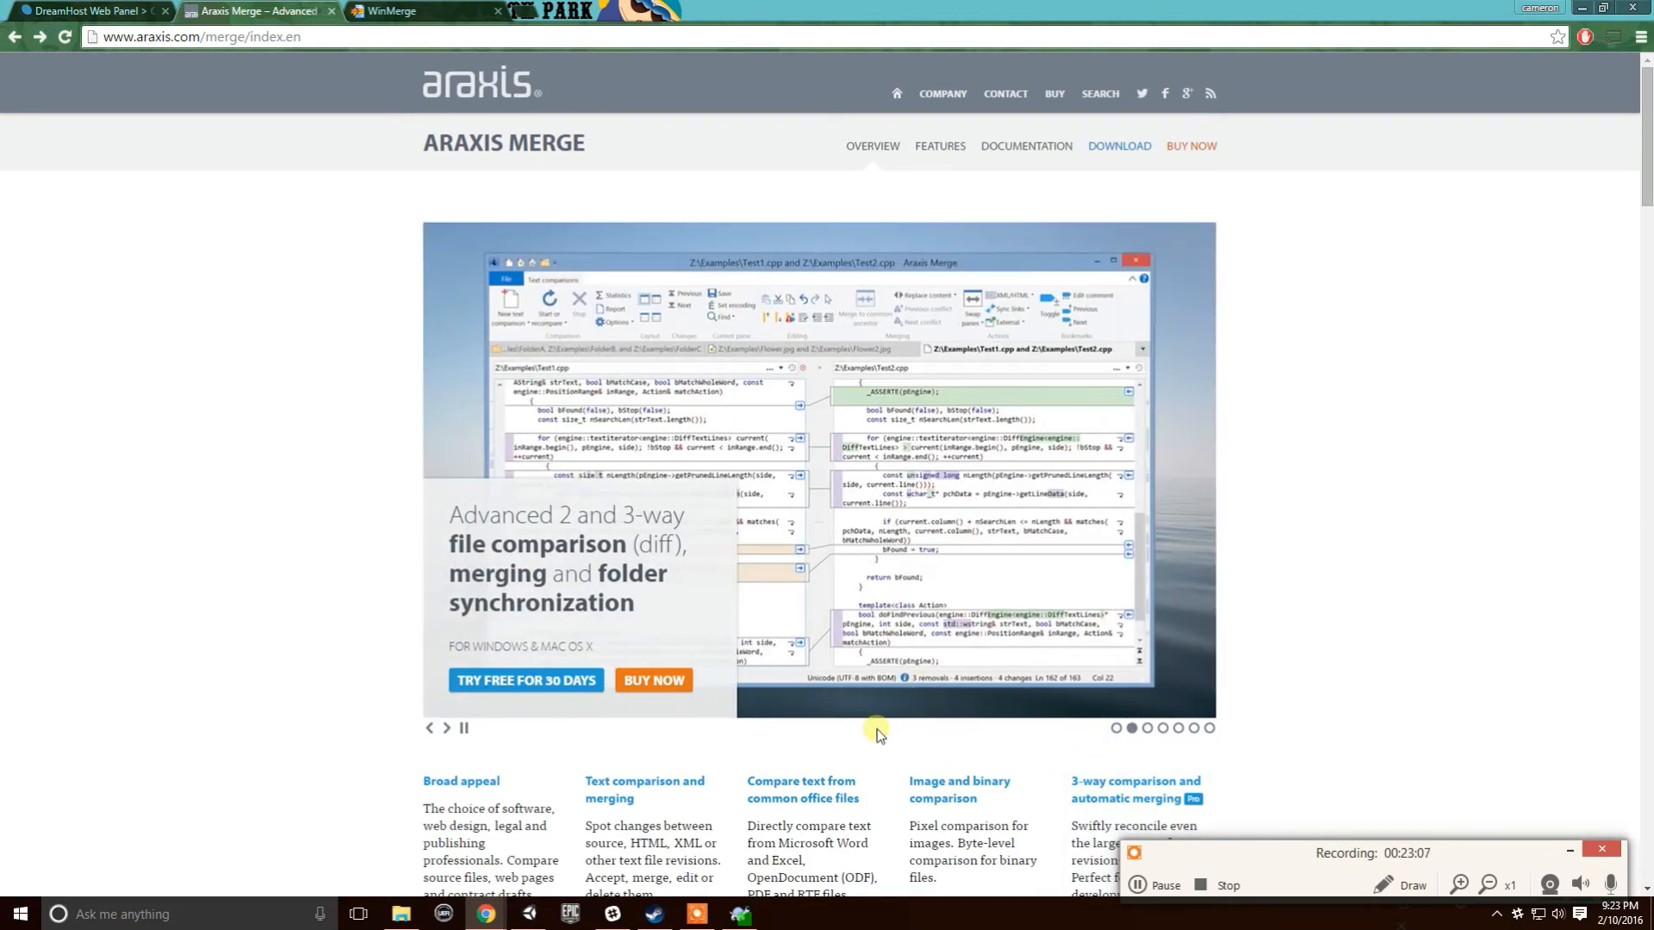
{"action": "scroll", "coordinate": [1229, 564], "scroll_direction": "down", "scroll_amount": 4}
{"action": "scroll", "coordinate": [1120, 594], "scroll_direction": "up", "scroll_amount": 2}
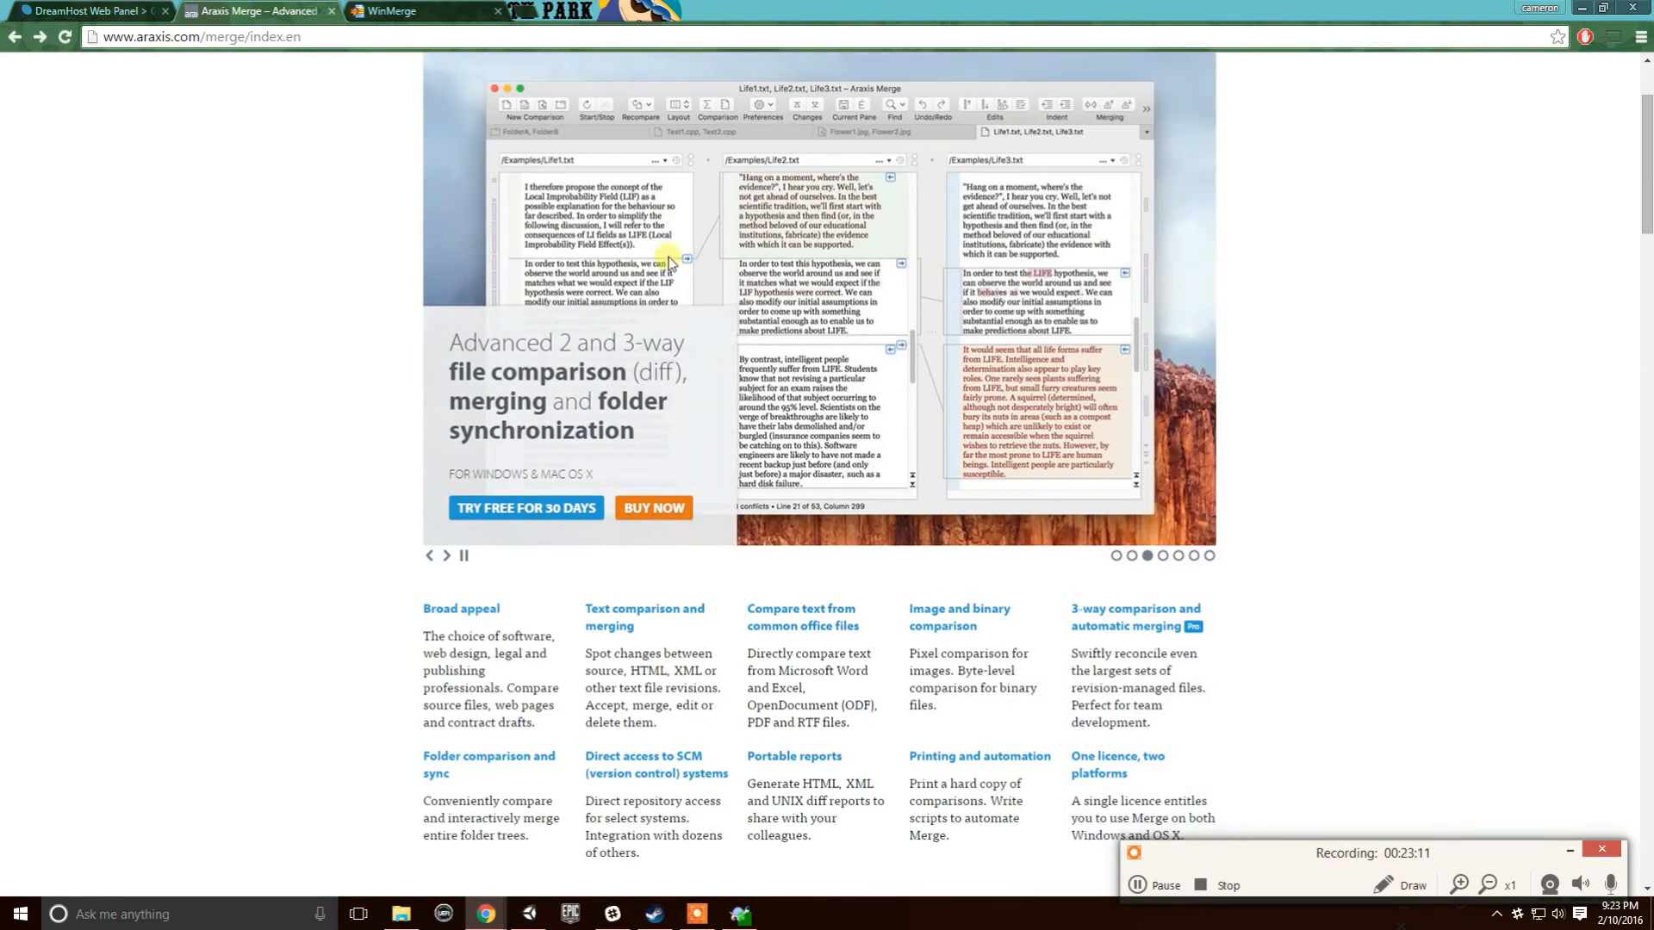
- Close the Araxis Merge and WinMerge tabs and bring the DreamHost panel forward
{"action": "left_click", "coordinate": [332, 11]}
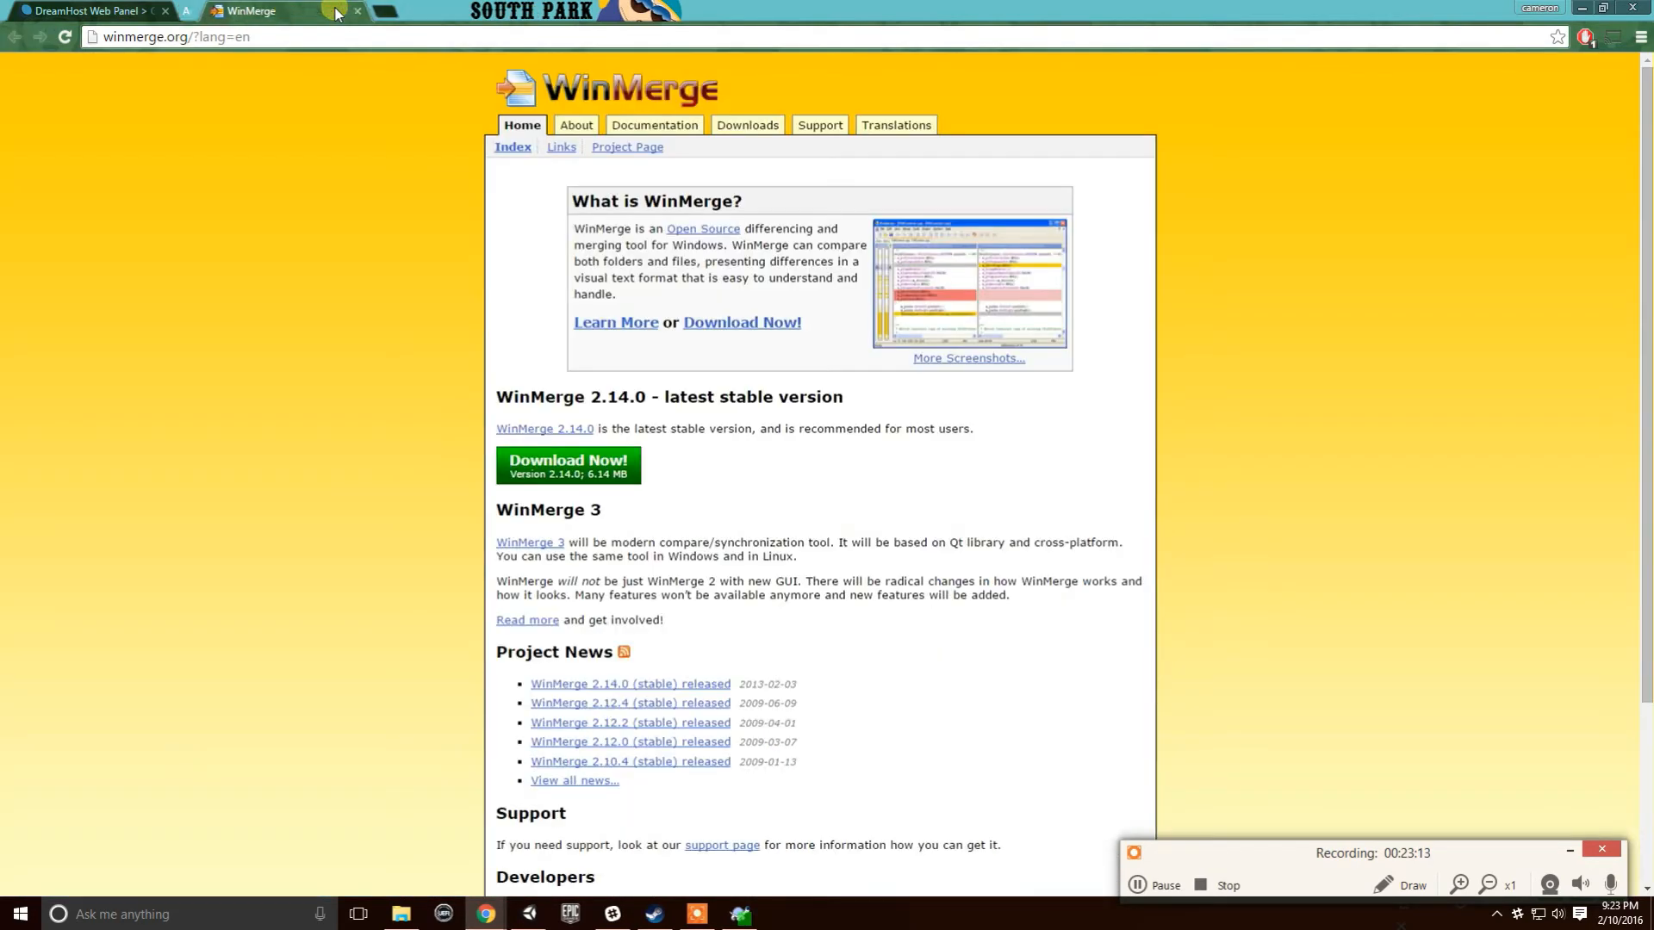
{"action": "left_click", "coordinate": [332, 11]}
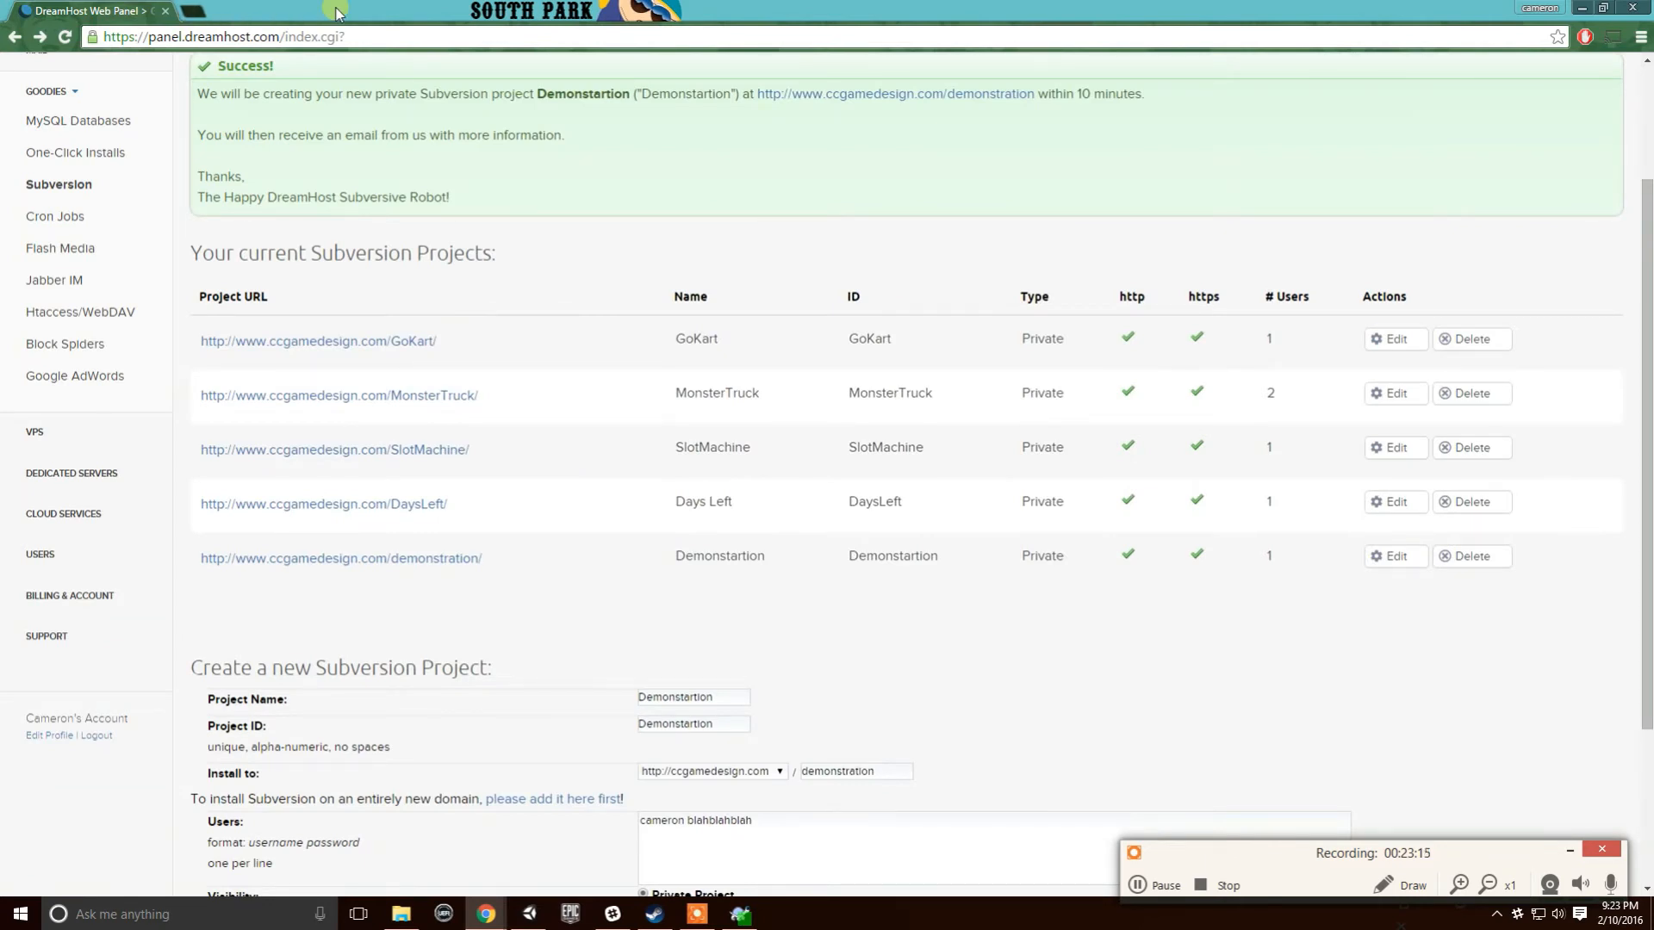
{"action": "mouse_move", "coordinate": [486, 913]}
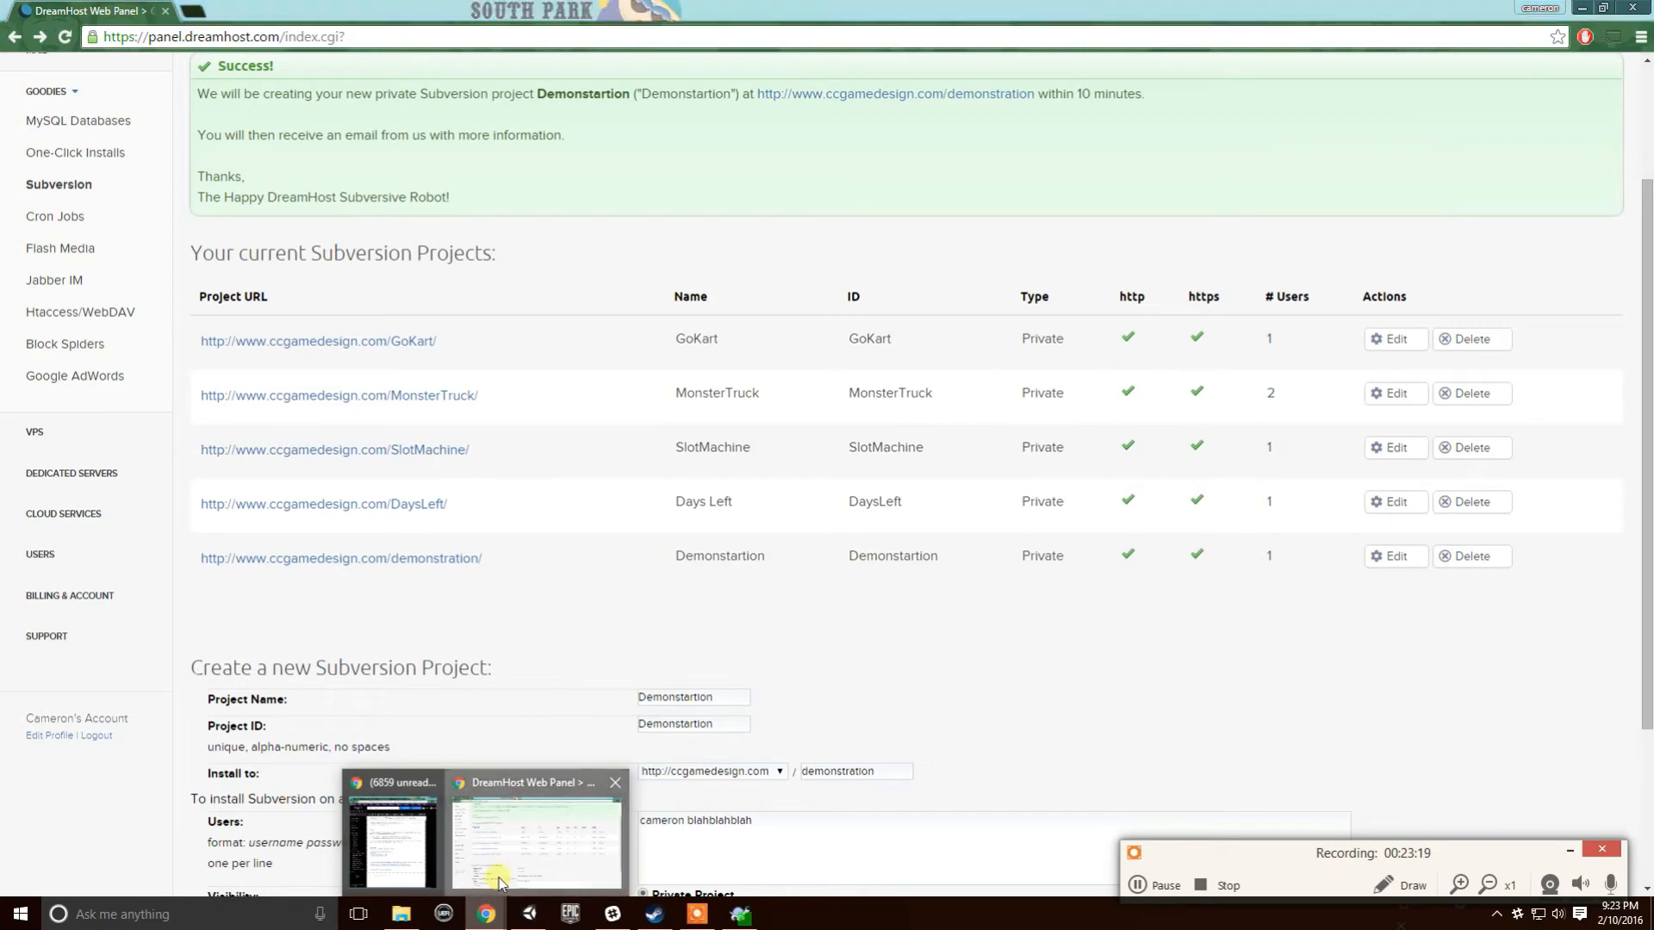
{"action": "left_click", "coordinate": [499, 882]}
- Return to Unity, dismissing the update report and closing the project folder window
{"action": "left_click", "coordinate": [1582, 8]}
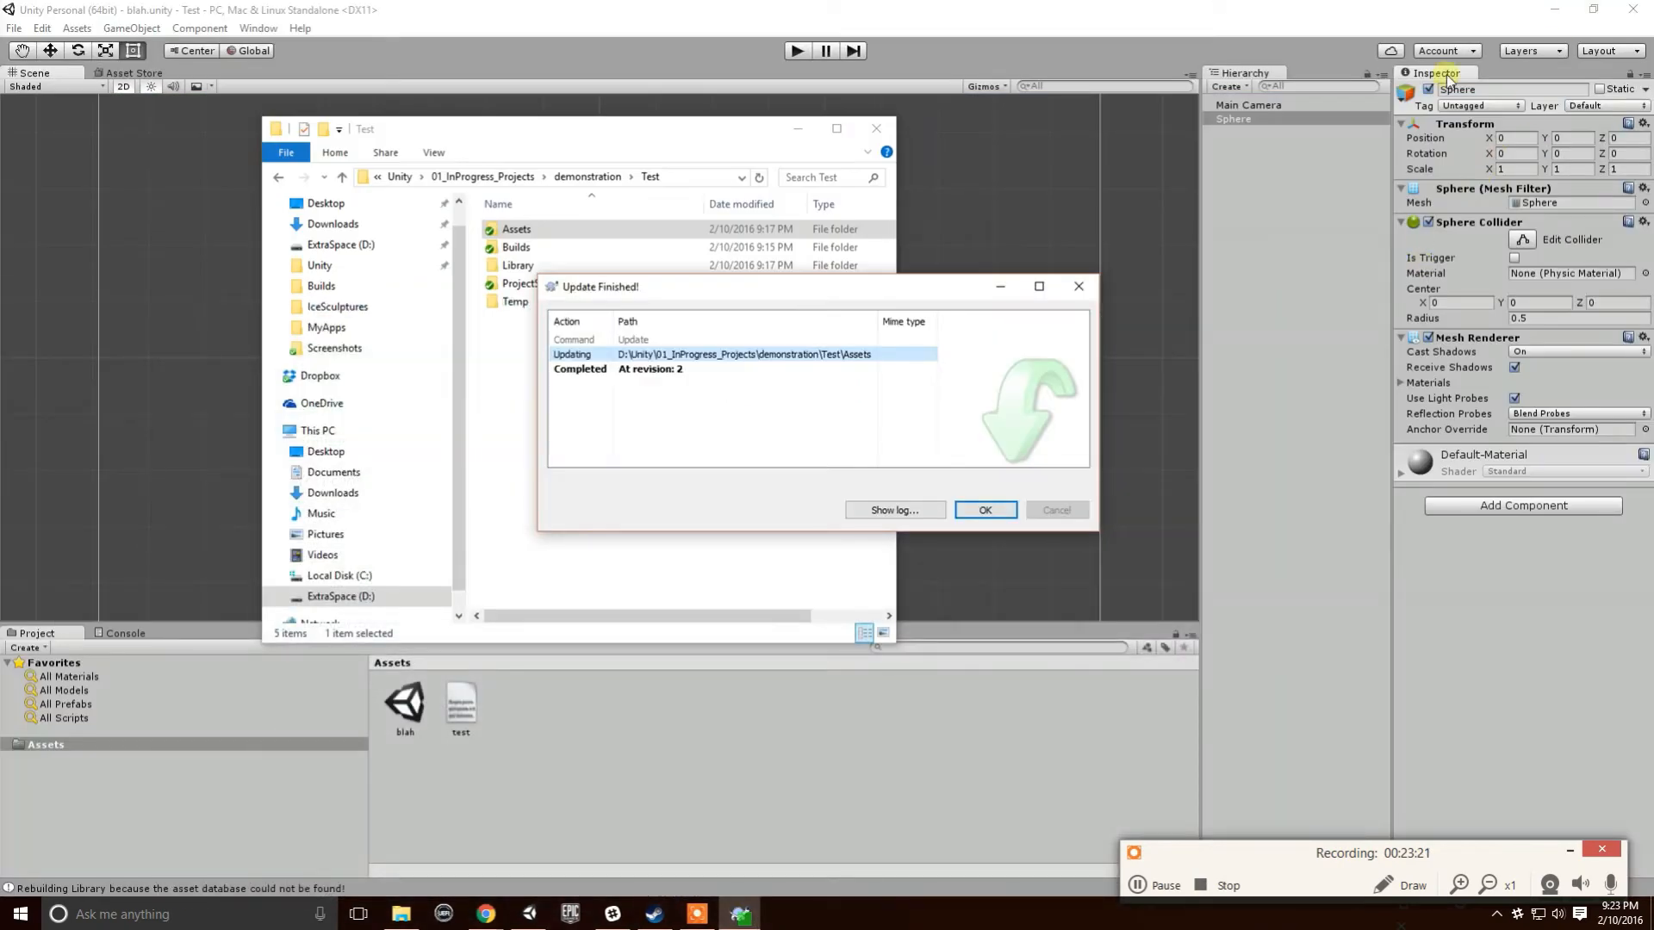
{"action": "left_click", "coordinate": [969, 506]}
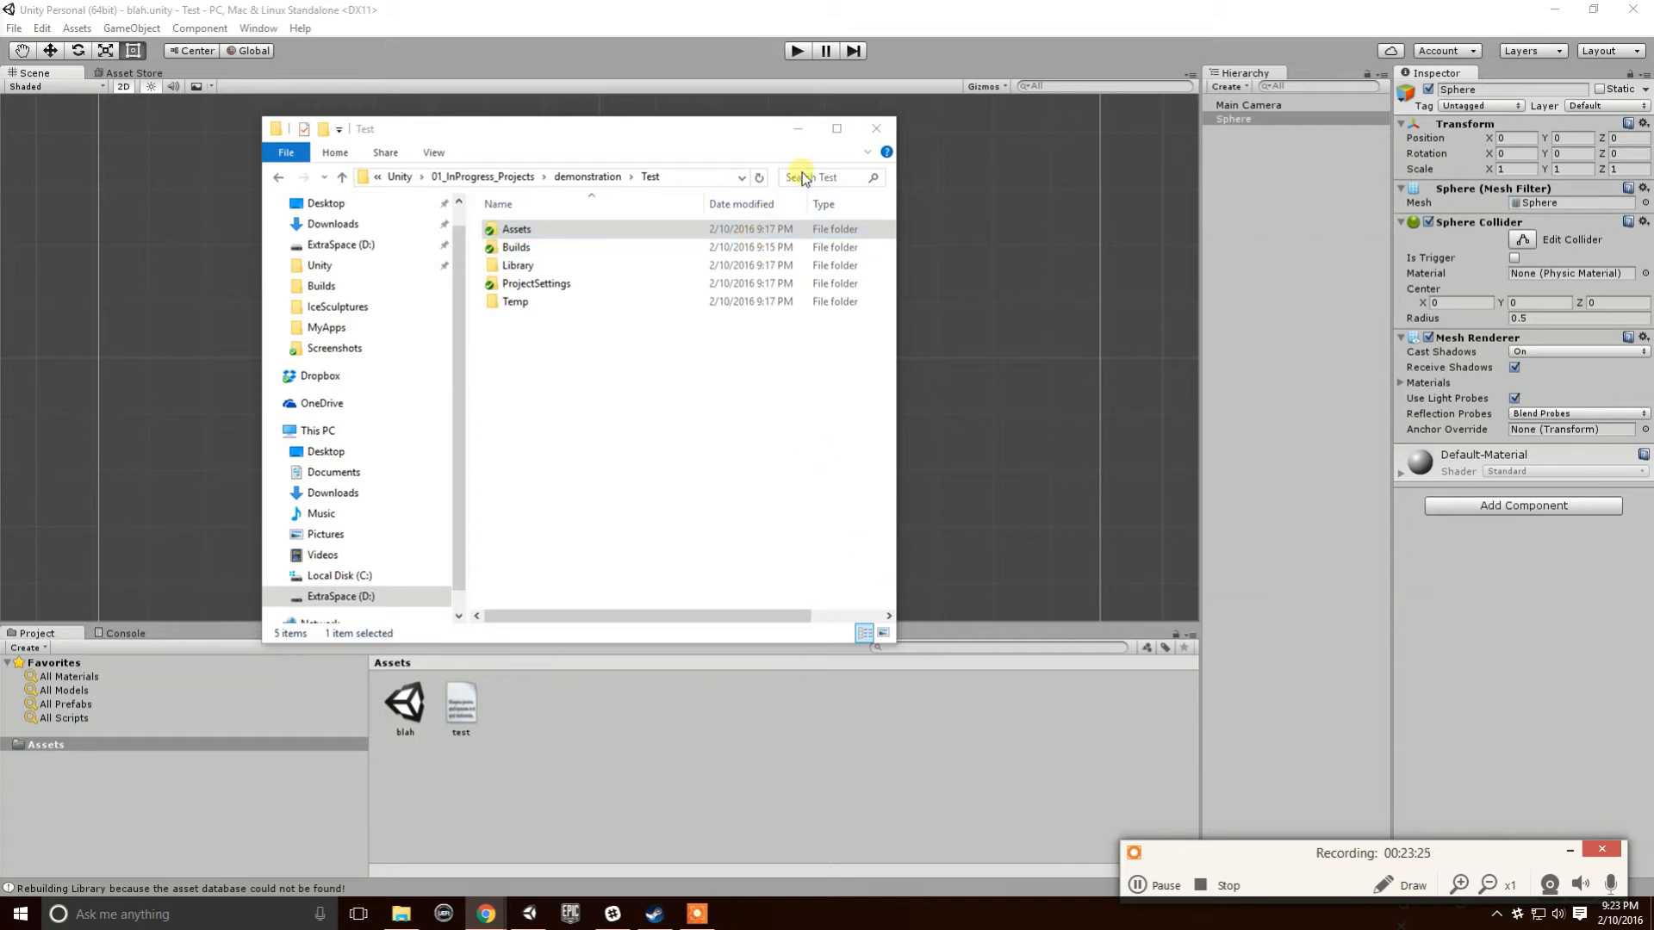
{"action": "left_click", "coordinate": [876, 128]}
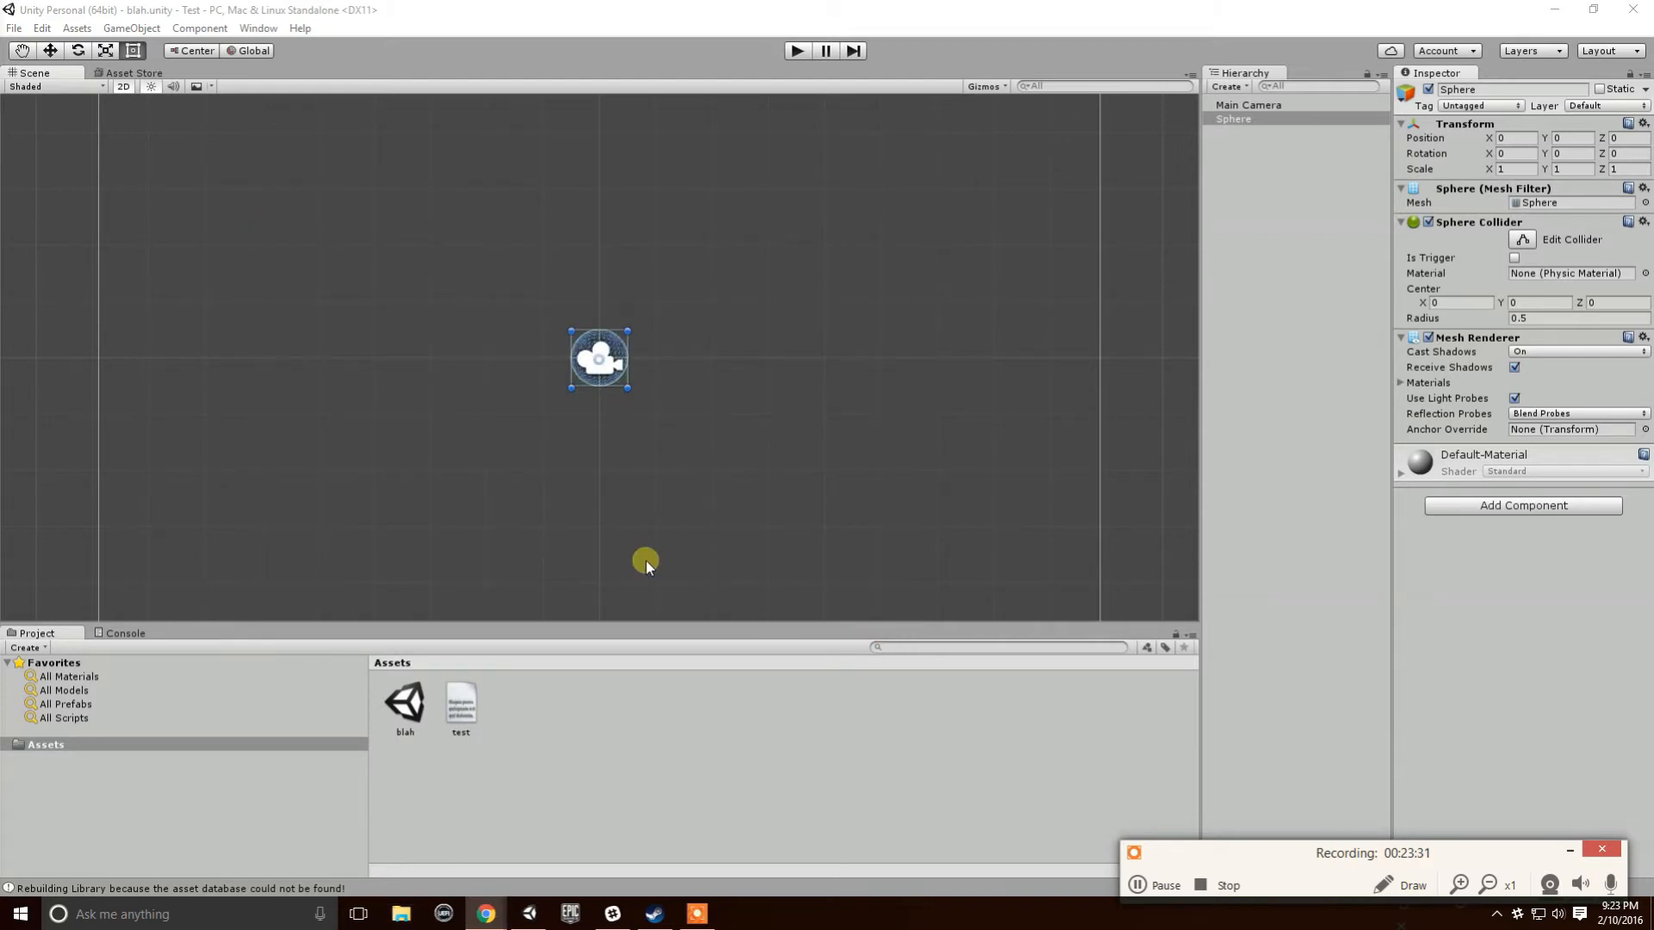
{"action": "left_click", "coordinate": [506, 748]}
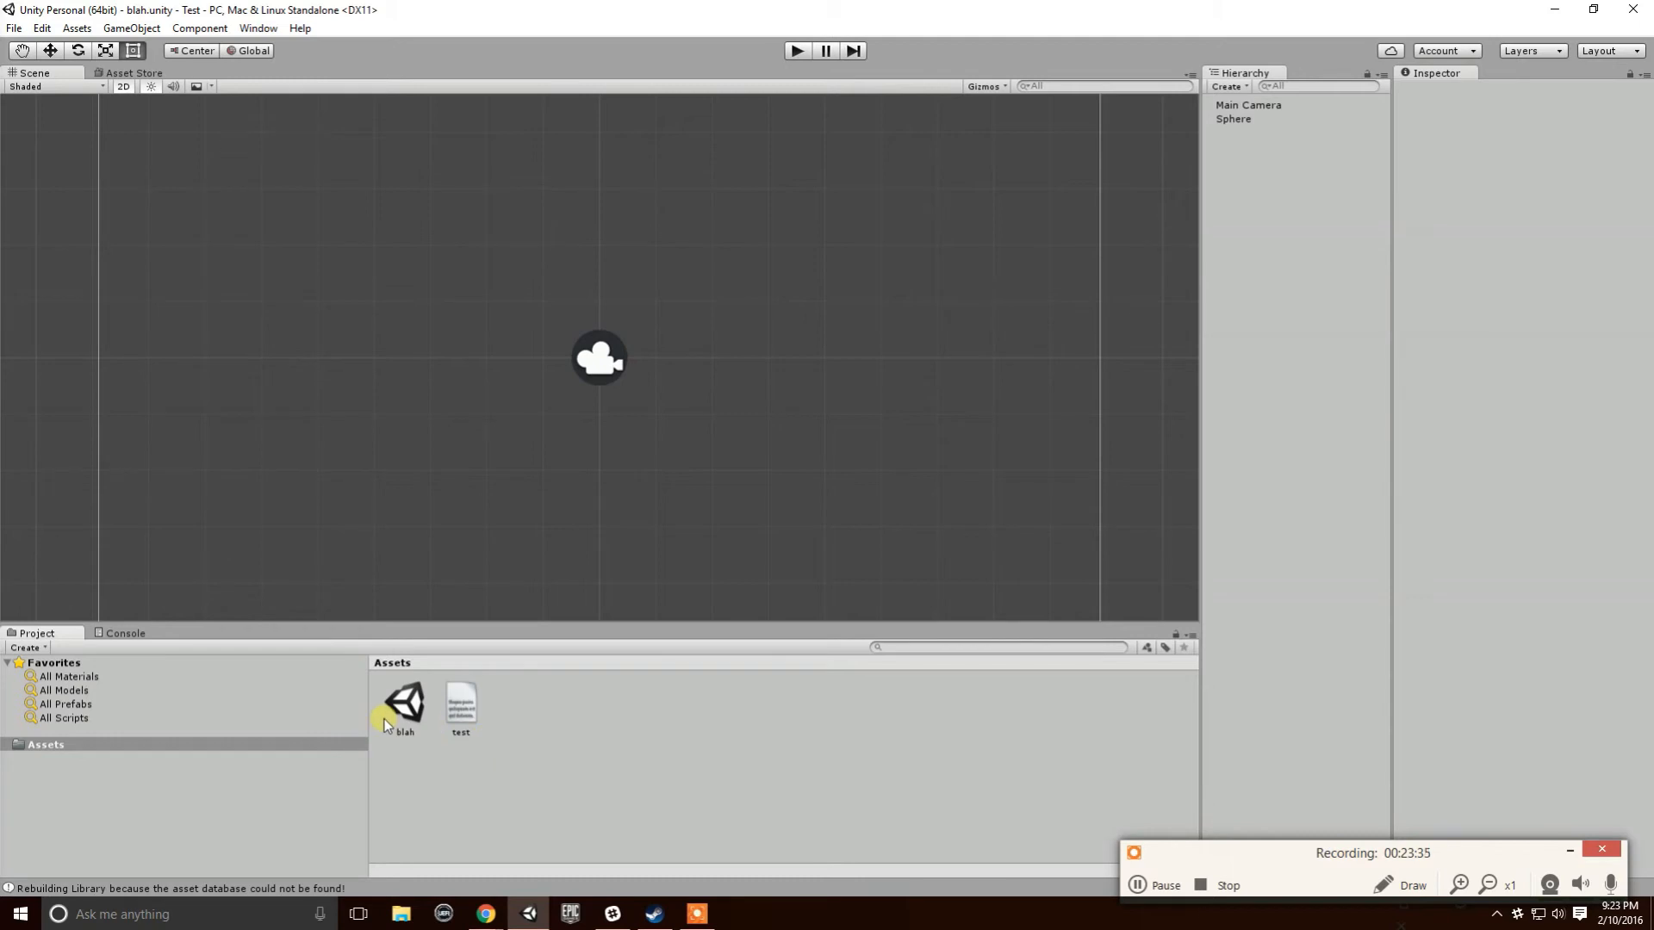
- Create two new folders in Assets named Scriptsw and Materials
{"action": "right_click", "coordinate": [516, 730]}
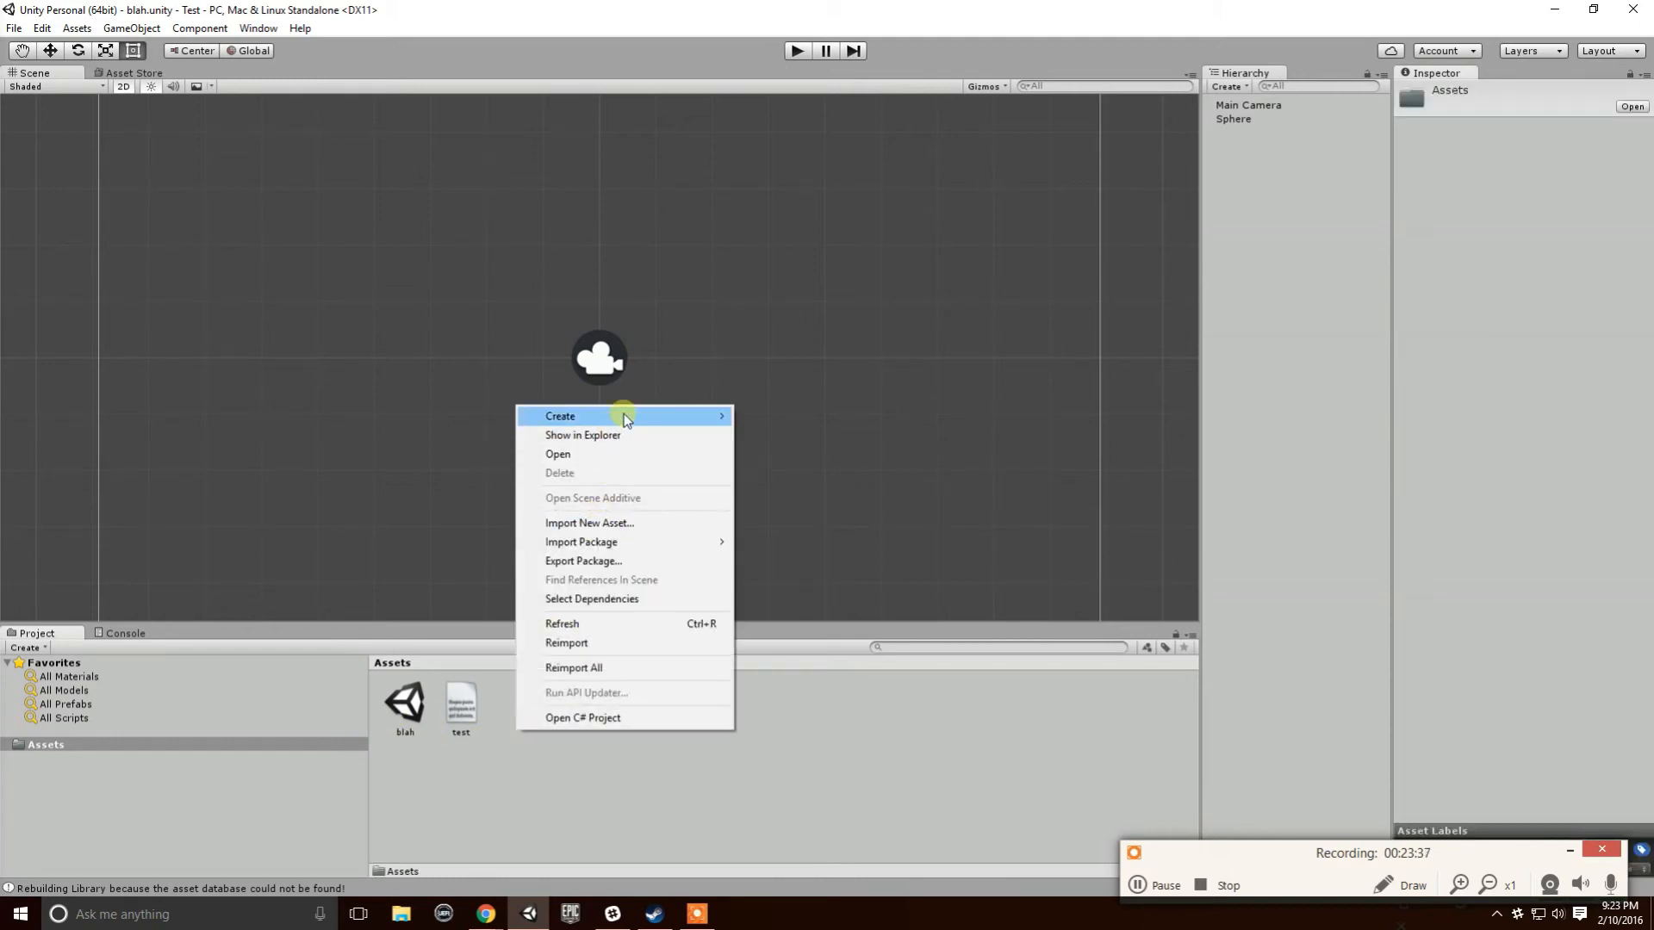
{"action": "mouse_move", "coordinate": [625, 417]}
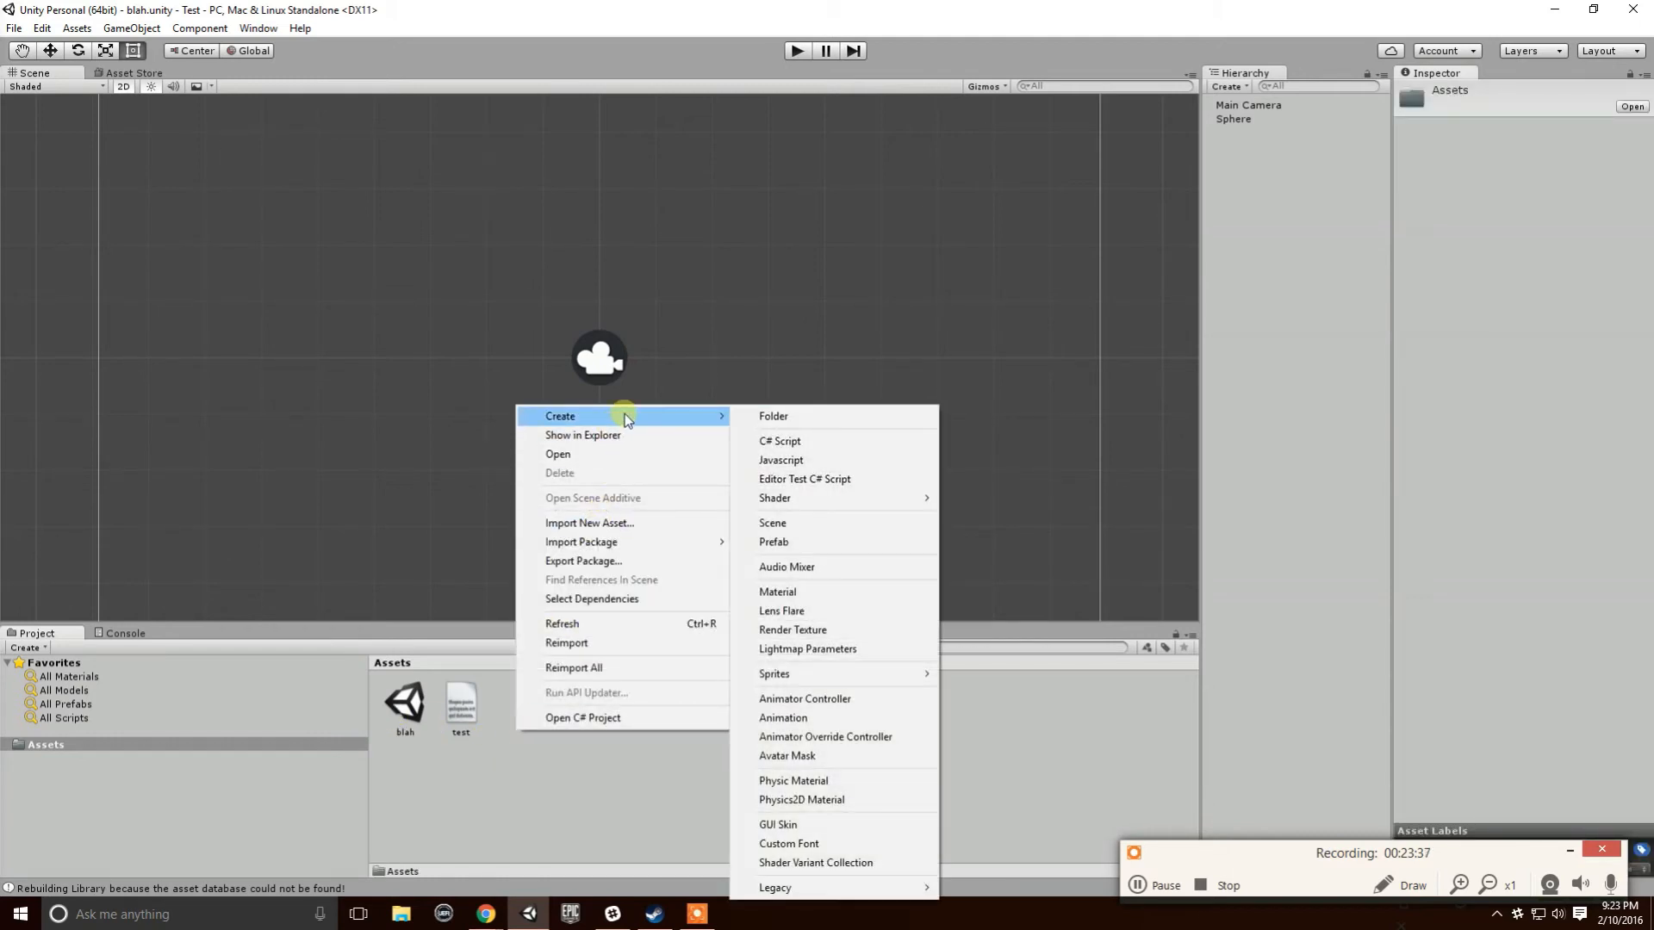
{"action": "left_click", "coordinate": [815, 417]}
{"action": "type", "text": "Scriptsw"}
{"action": "key", "text": "Return"}
{"action": "right_click", "coordinate": [460, 808]}
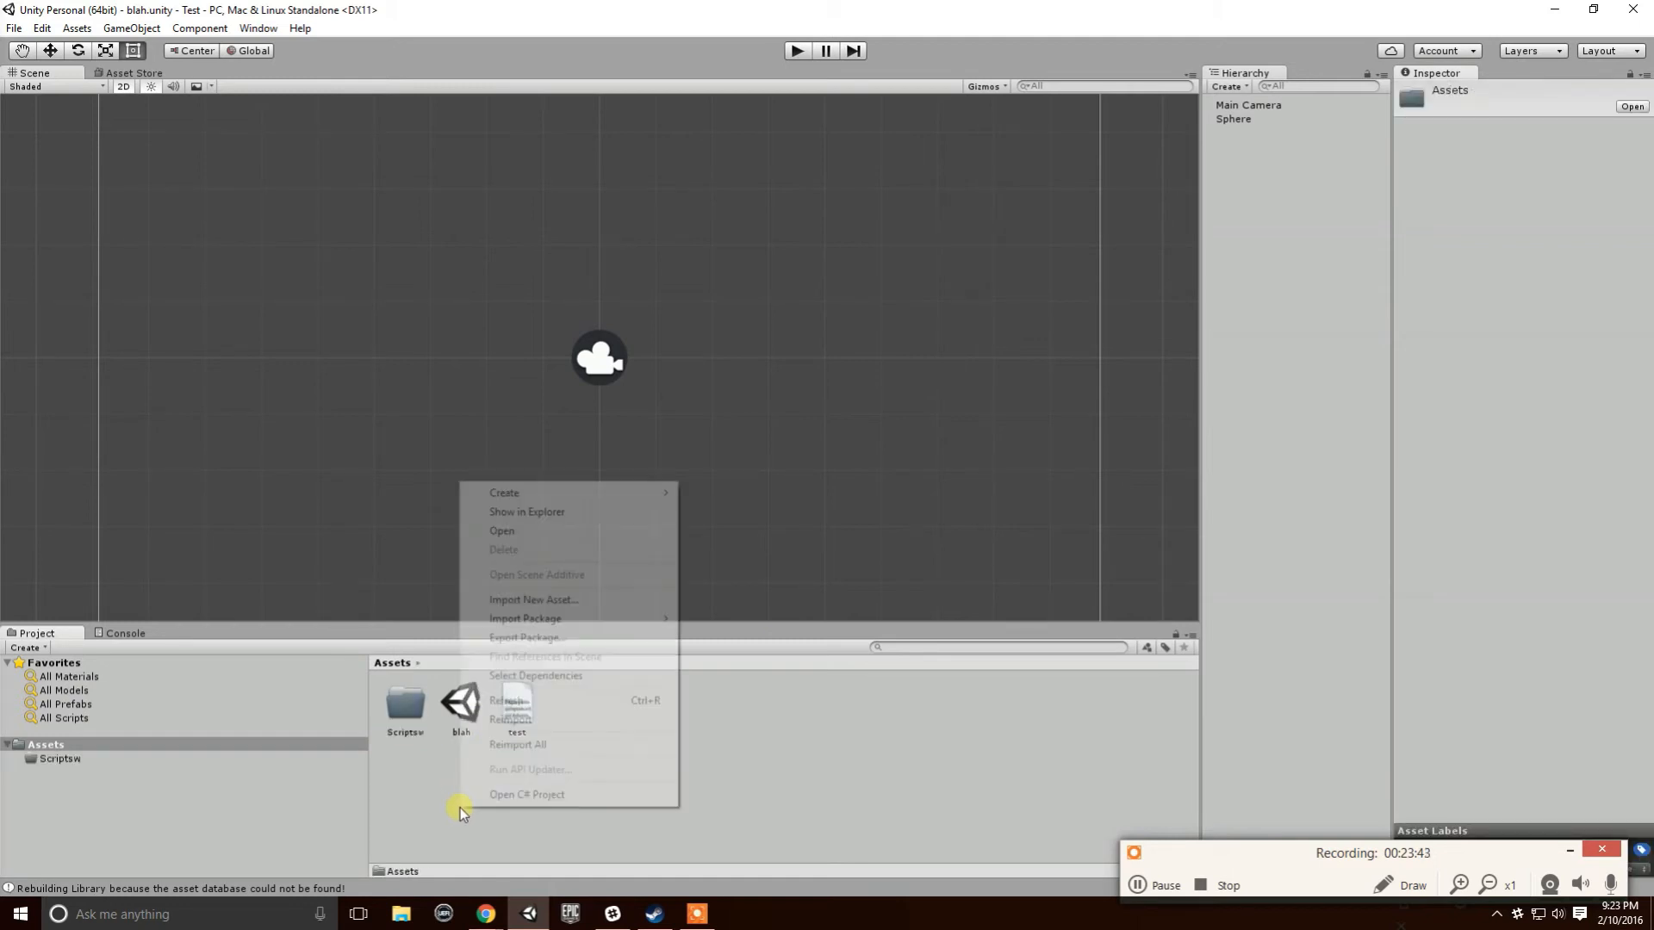
{"action": "mouse_move", "coordinate": [551, 492]}
{"action": "left_click", "coordinate": [794, 26]}
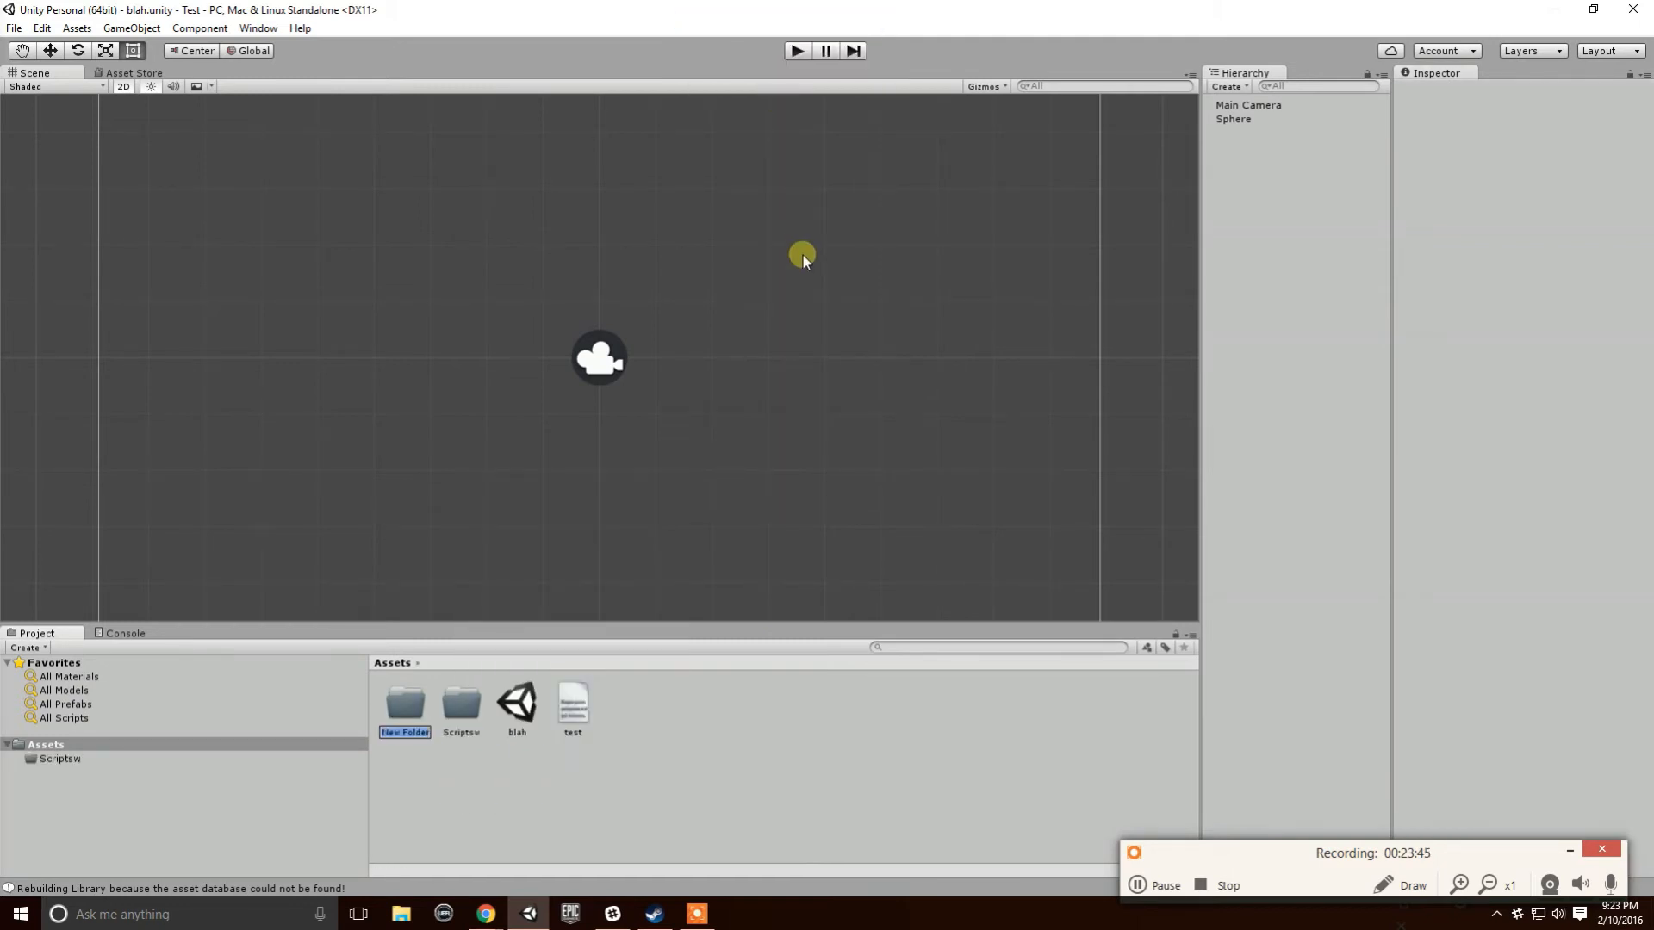
{"action": "type", "text": "Materials"}
{"action": "key", "text": "Return"}
- Create a Scenes folder in Assets and move the blah scene into it
{"action": "right_click", "coordinate": [482, 810]}
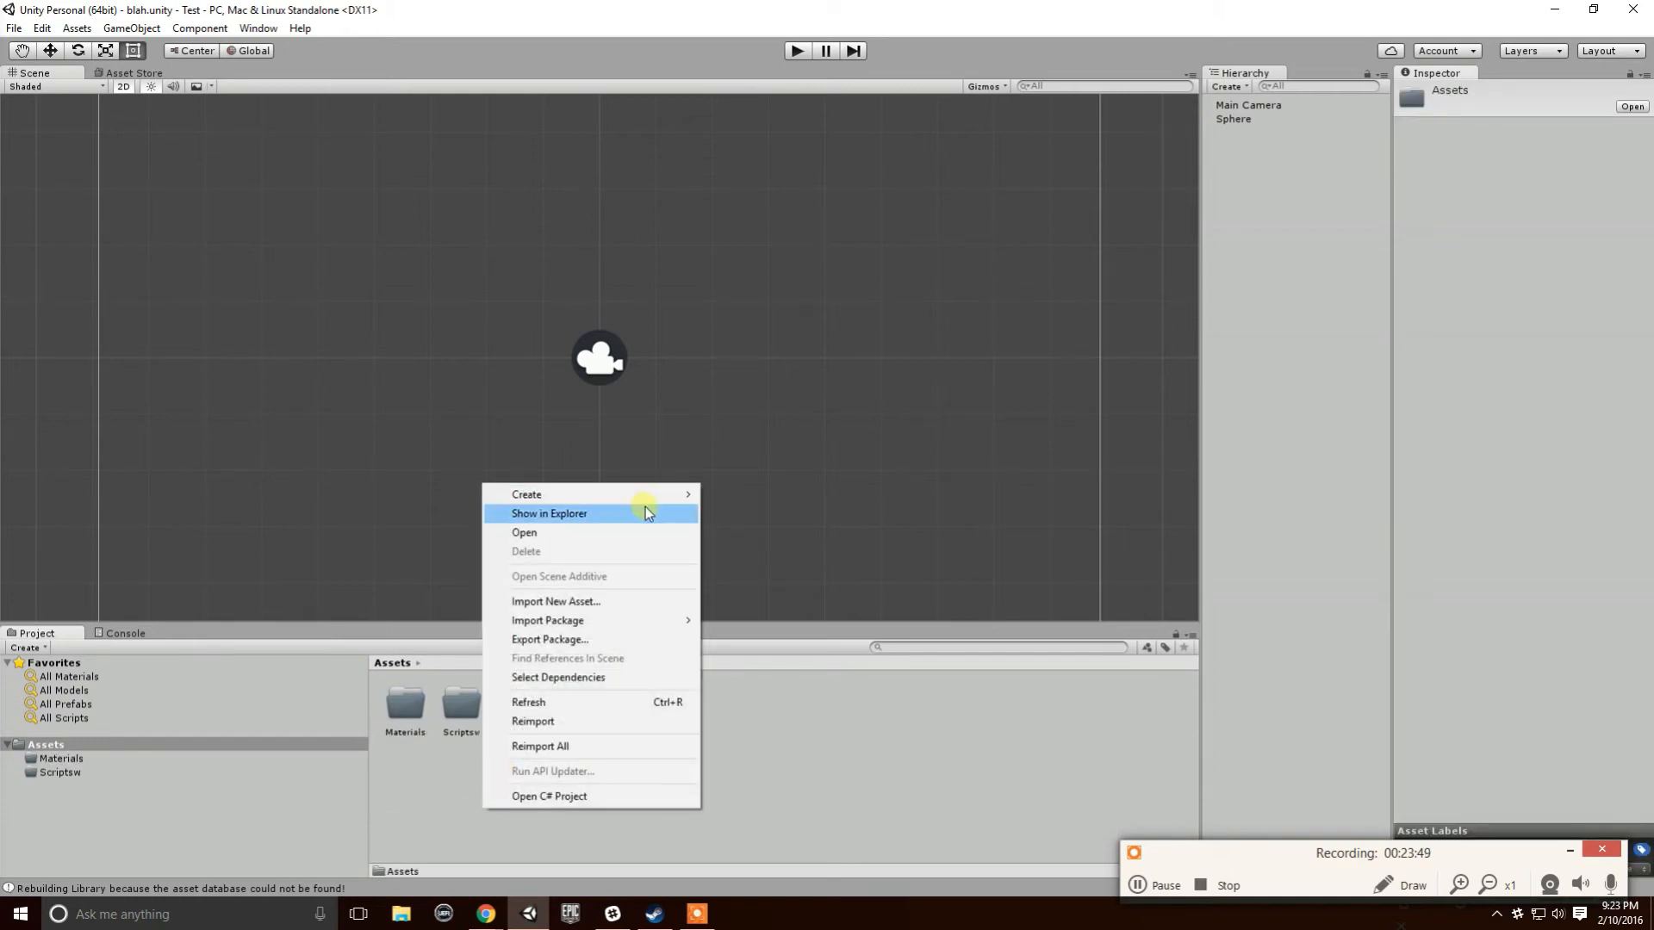
{"action": "mouse_move", "coordinate": [620, 494]}
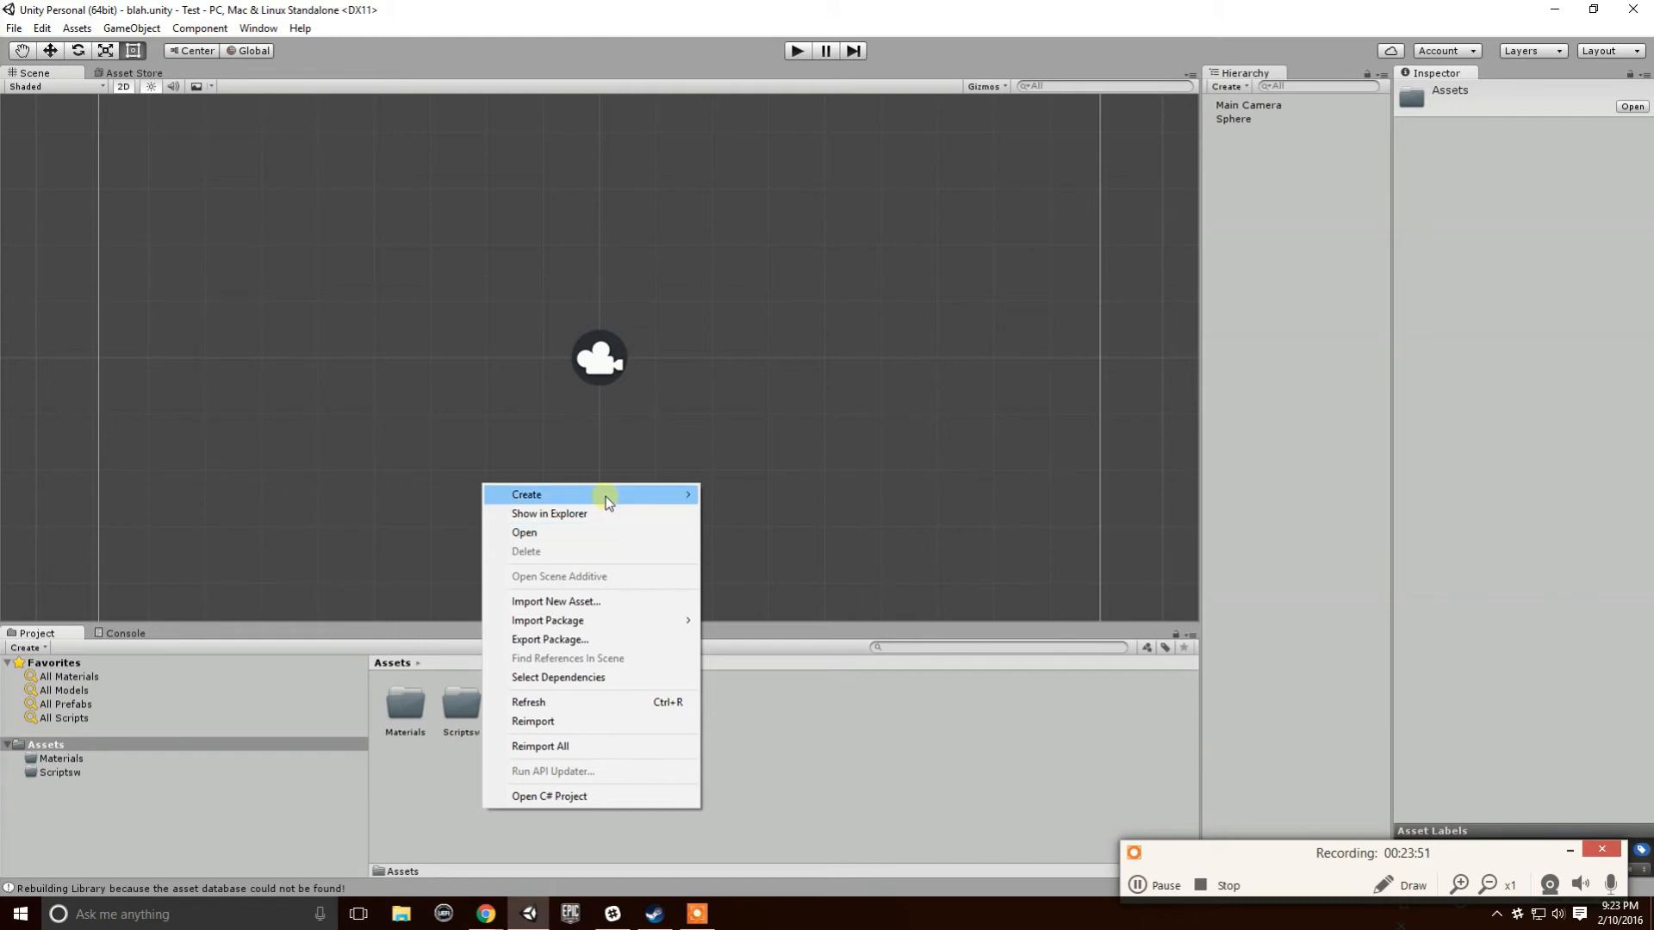
{"action": "left_click", "coordinate": [845, 22]}
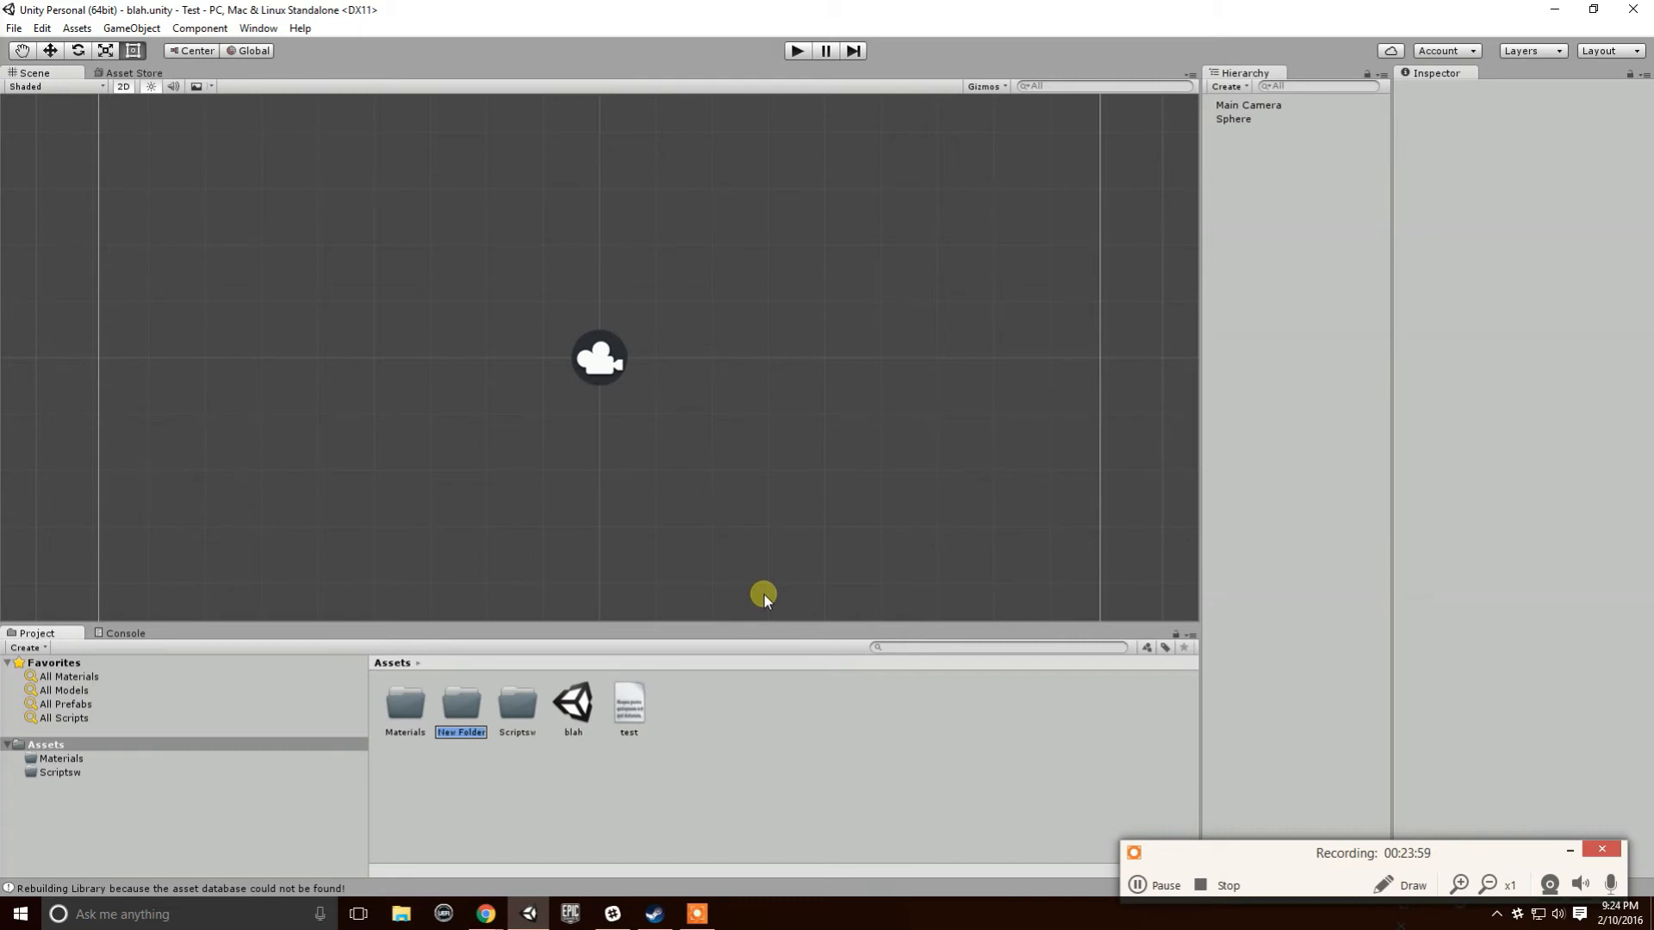
{"action": "type", "text": "Scenes"}
{"action": "key", "text": "Return"}
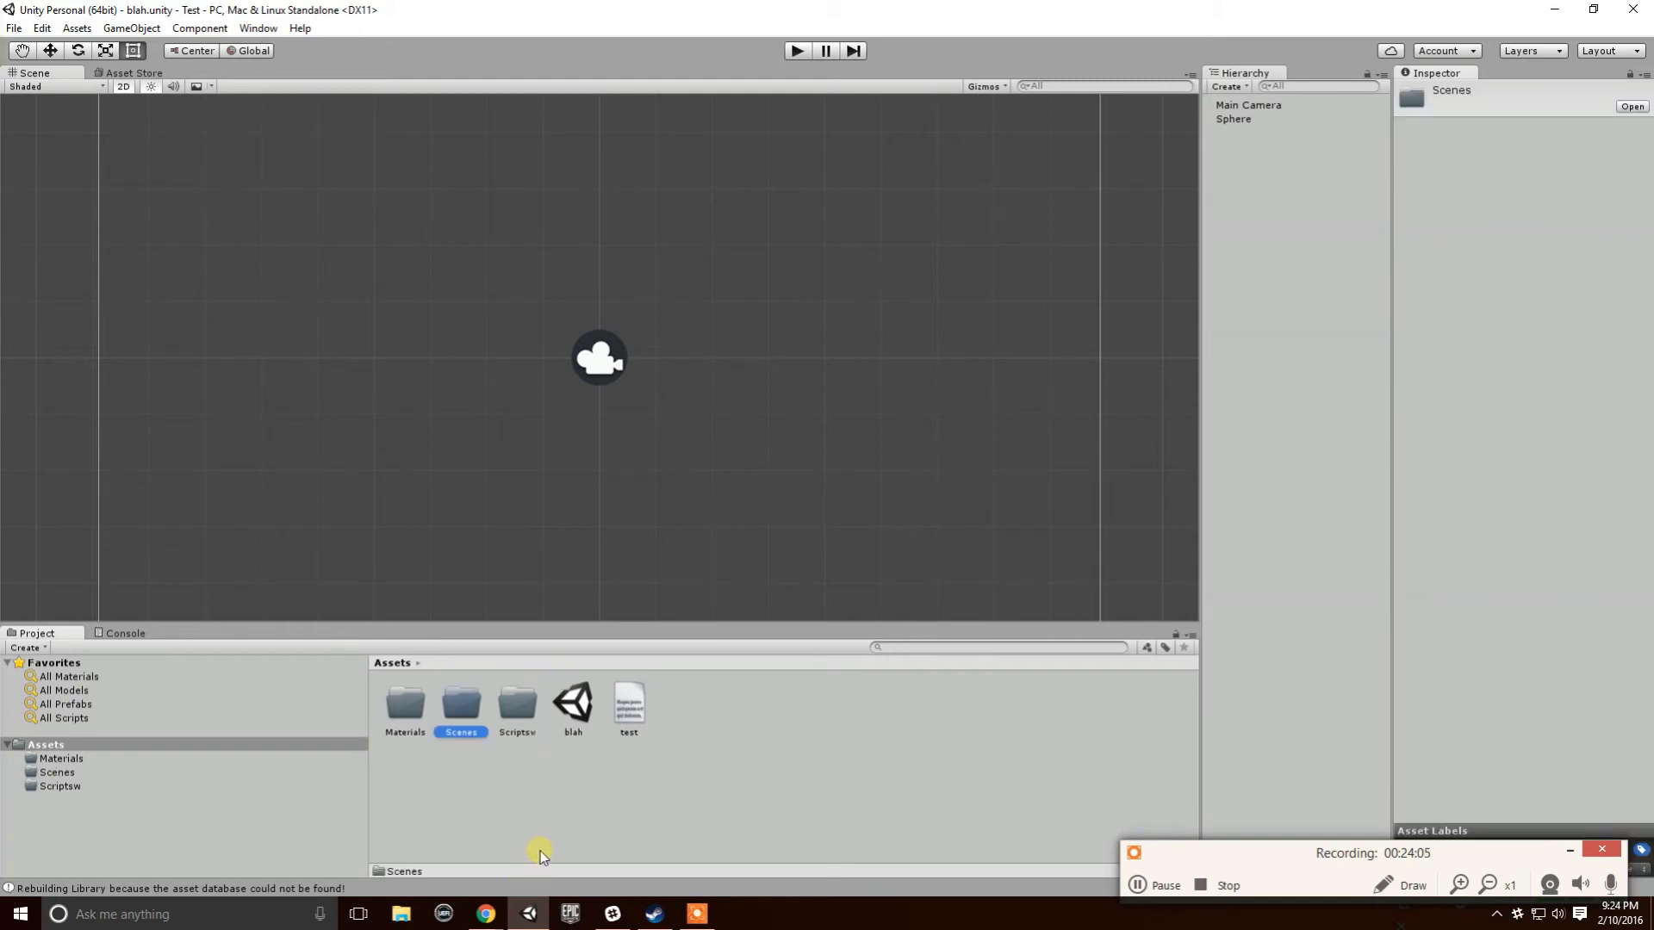
{"action": "left_click_drag", "start_coordinate": [589, 697], "coordinate": [465, 730]}
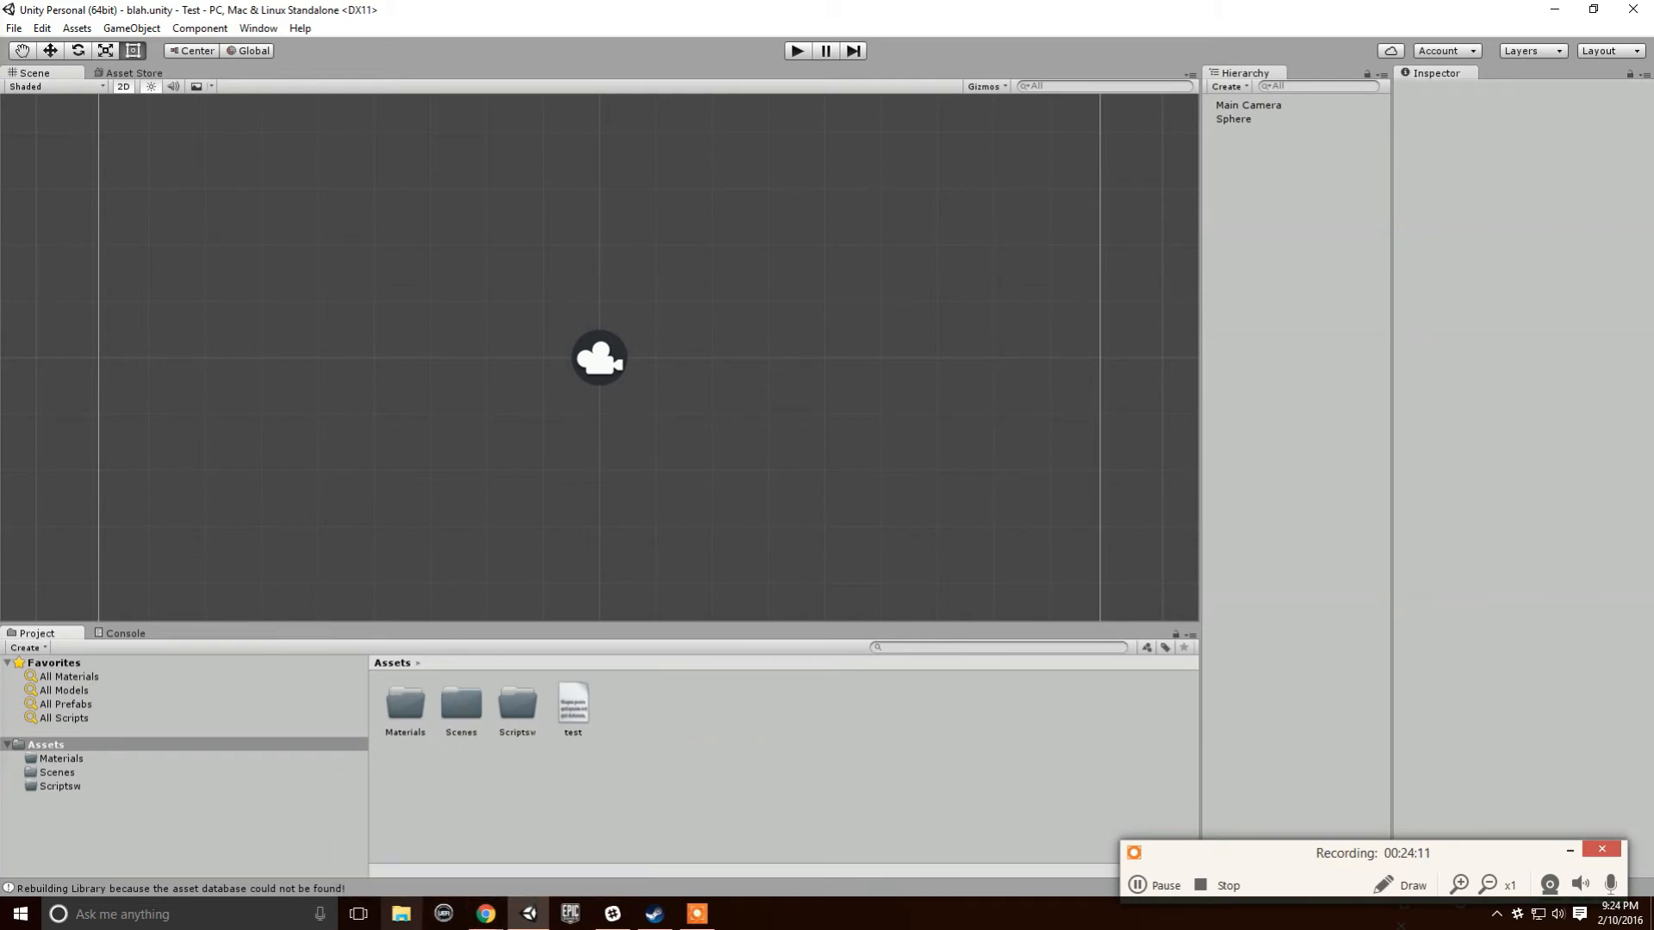
{"action": "right_click", "coordinate": [473, 715]}
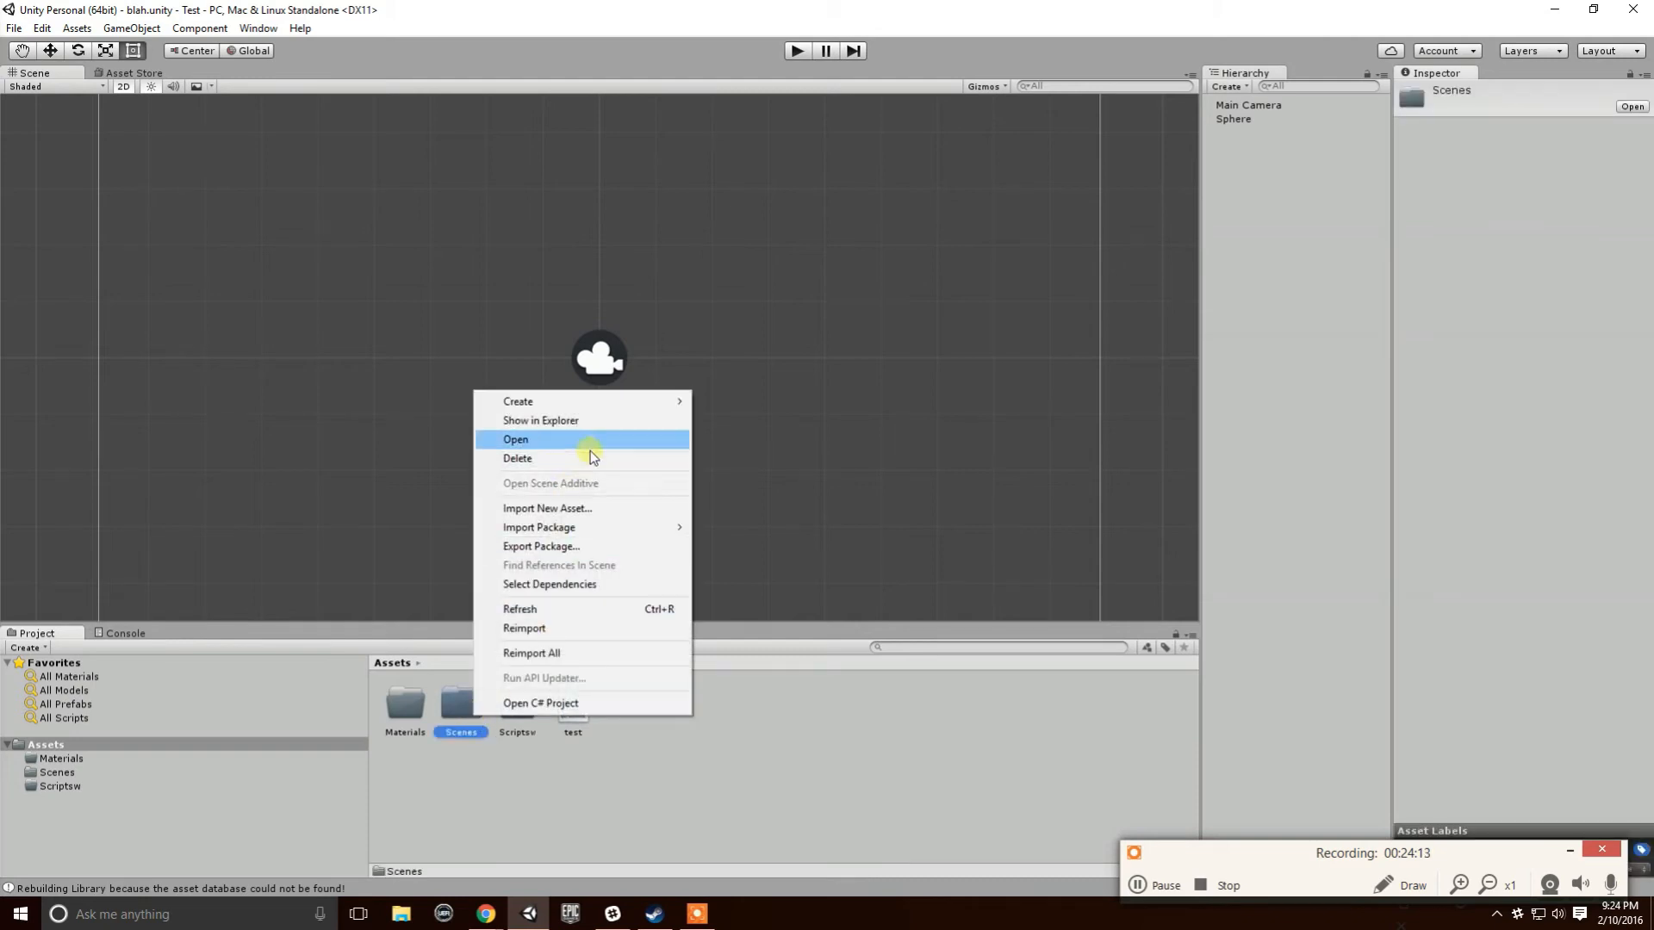
- Schedule all new items in the Test project's Assets folder for addition to SVN
{"action": "left_click", "coordinate": [613, 417]}
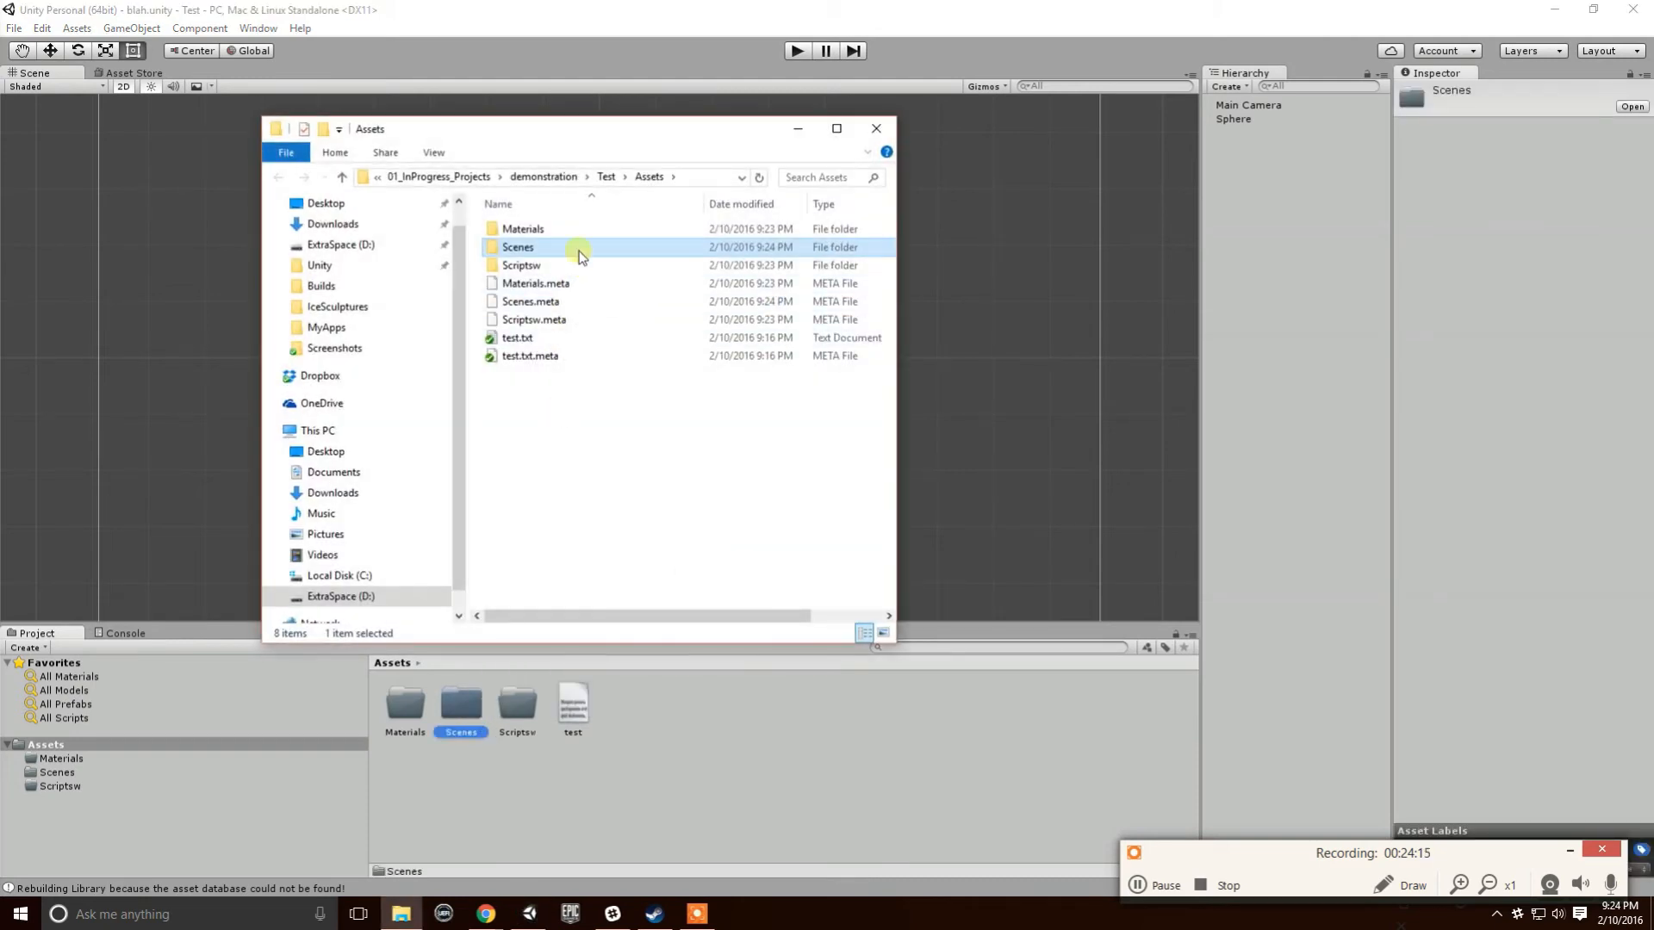
{"action": "left_click", "coordinate": [606, 178]}
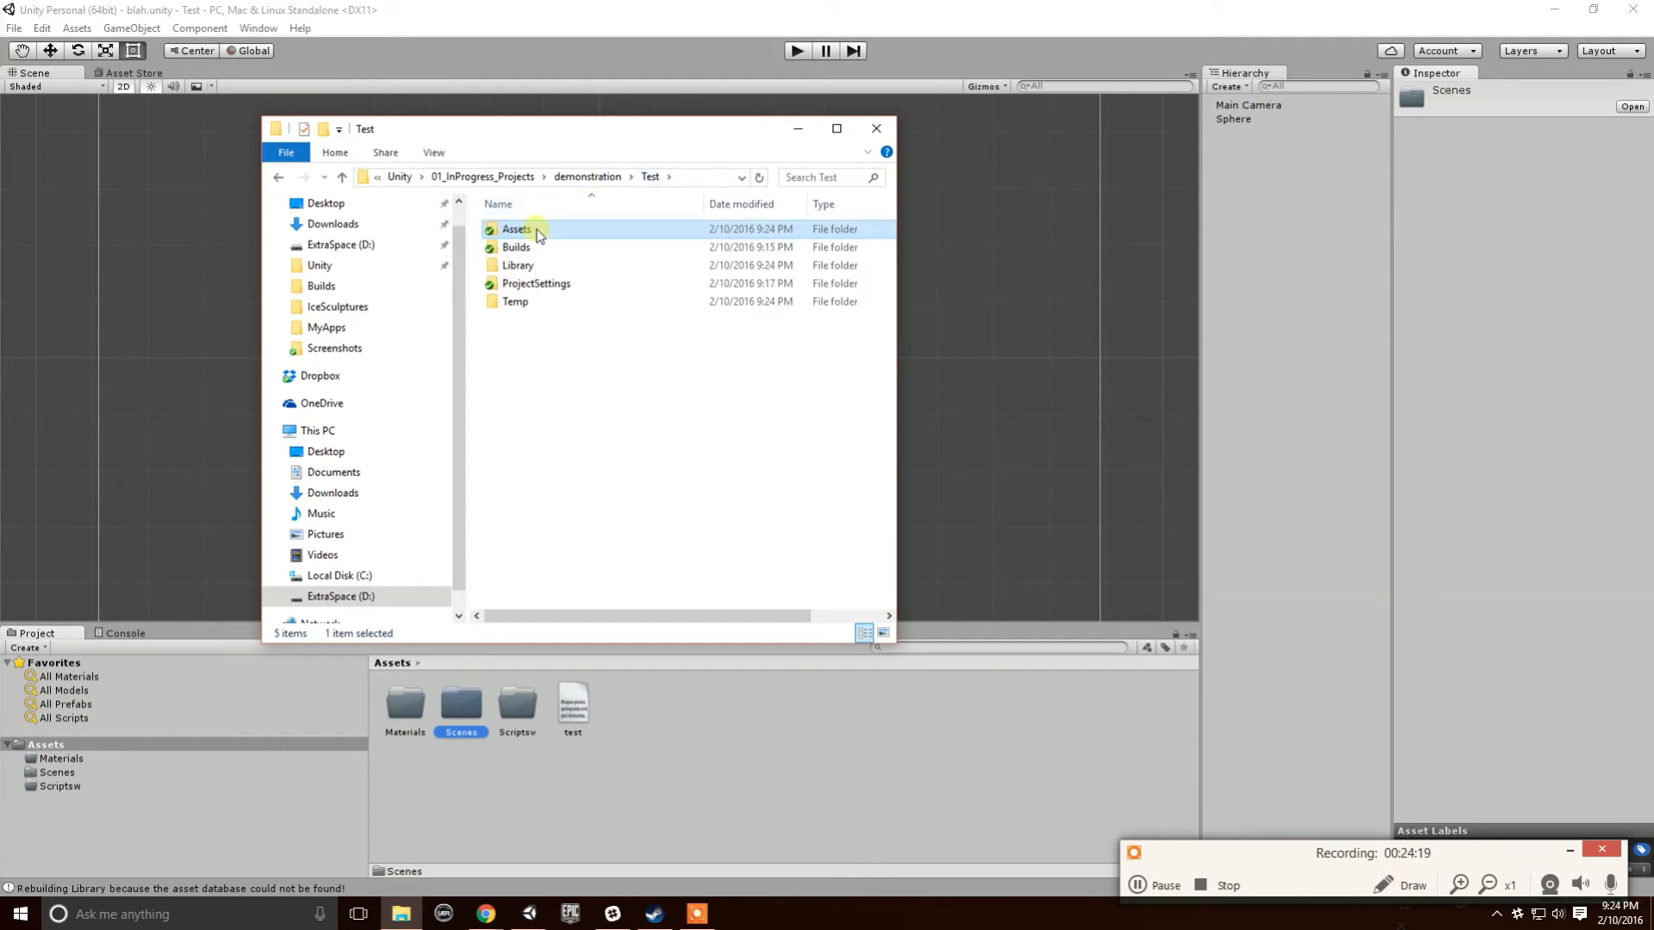
{"action": "right_click", "coordinate": [538, 235]}
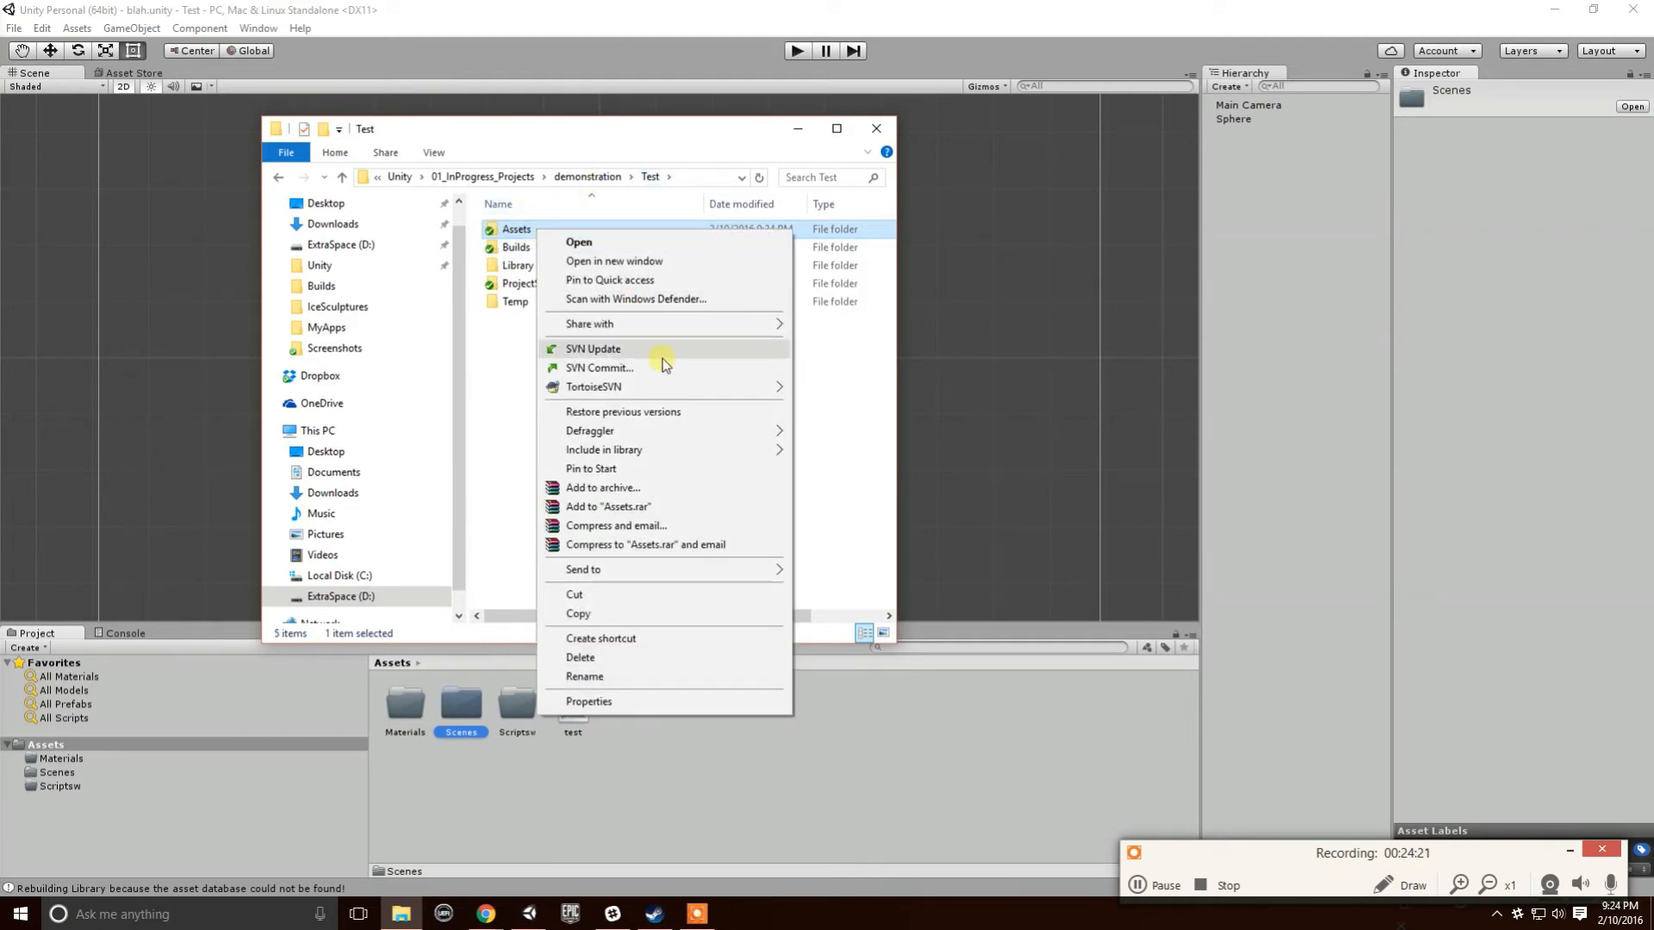
{"action": "mouse_move", "coordinate": [668, 387]}
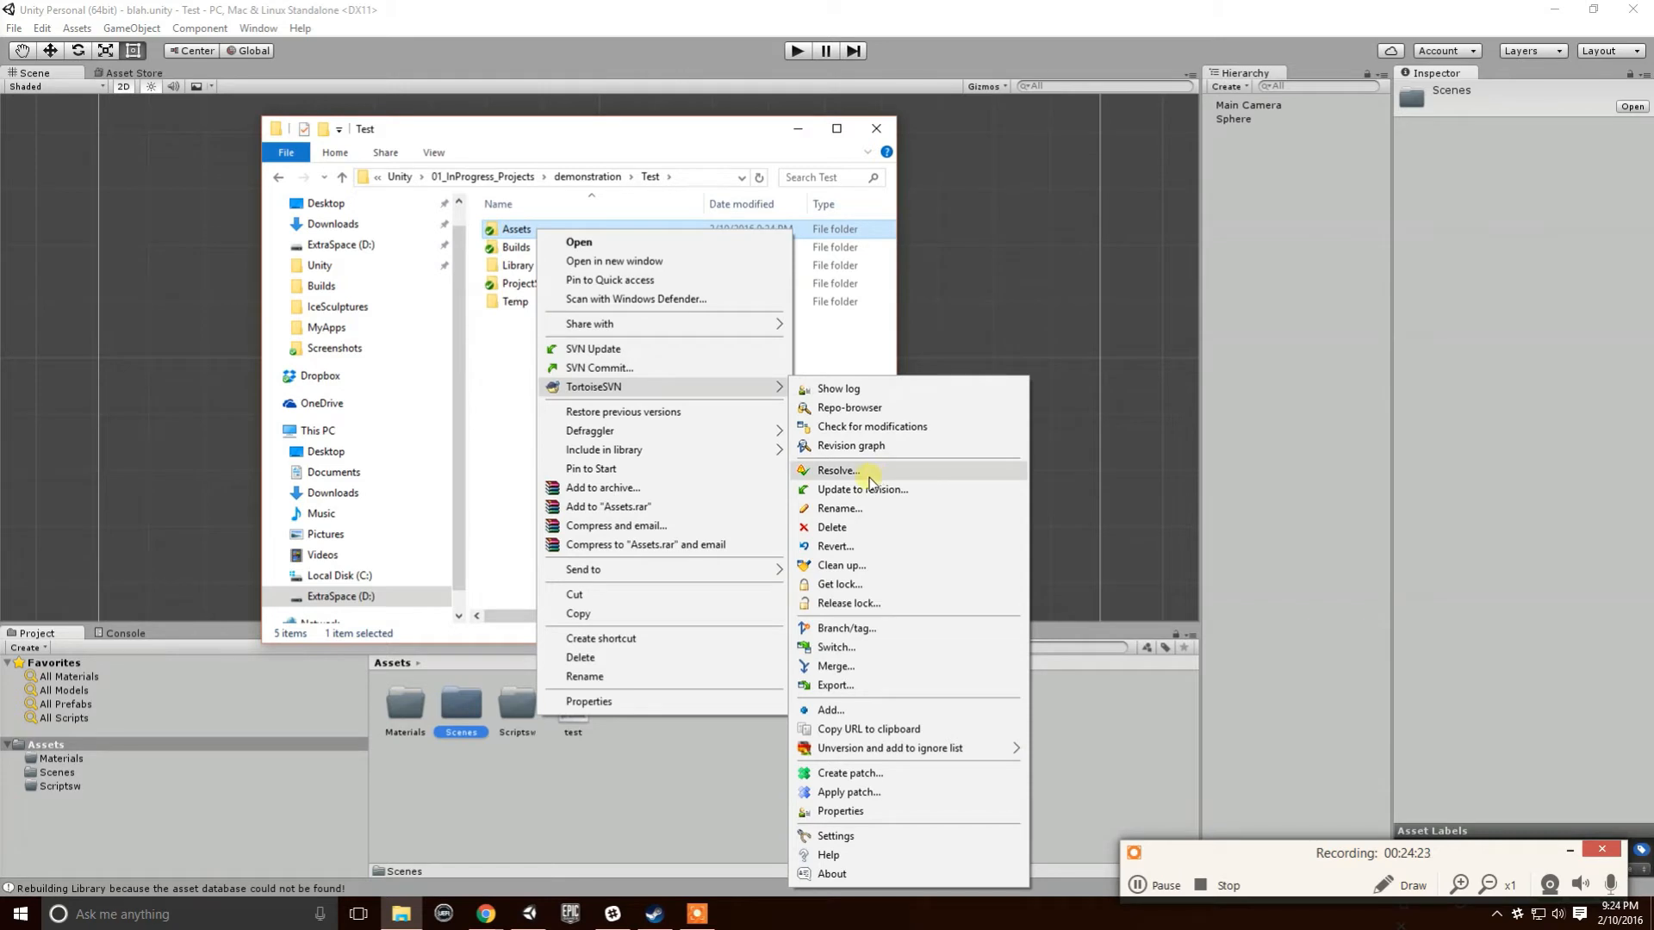
{"action": "left_click", "coordinate": [855, 713]}
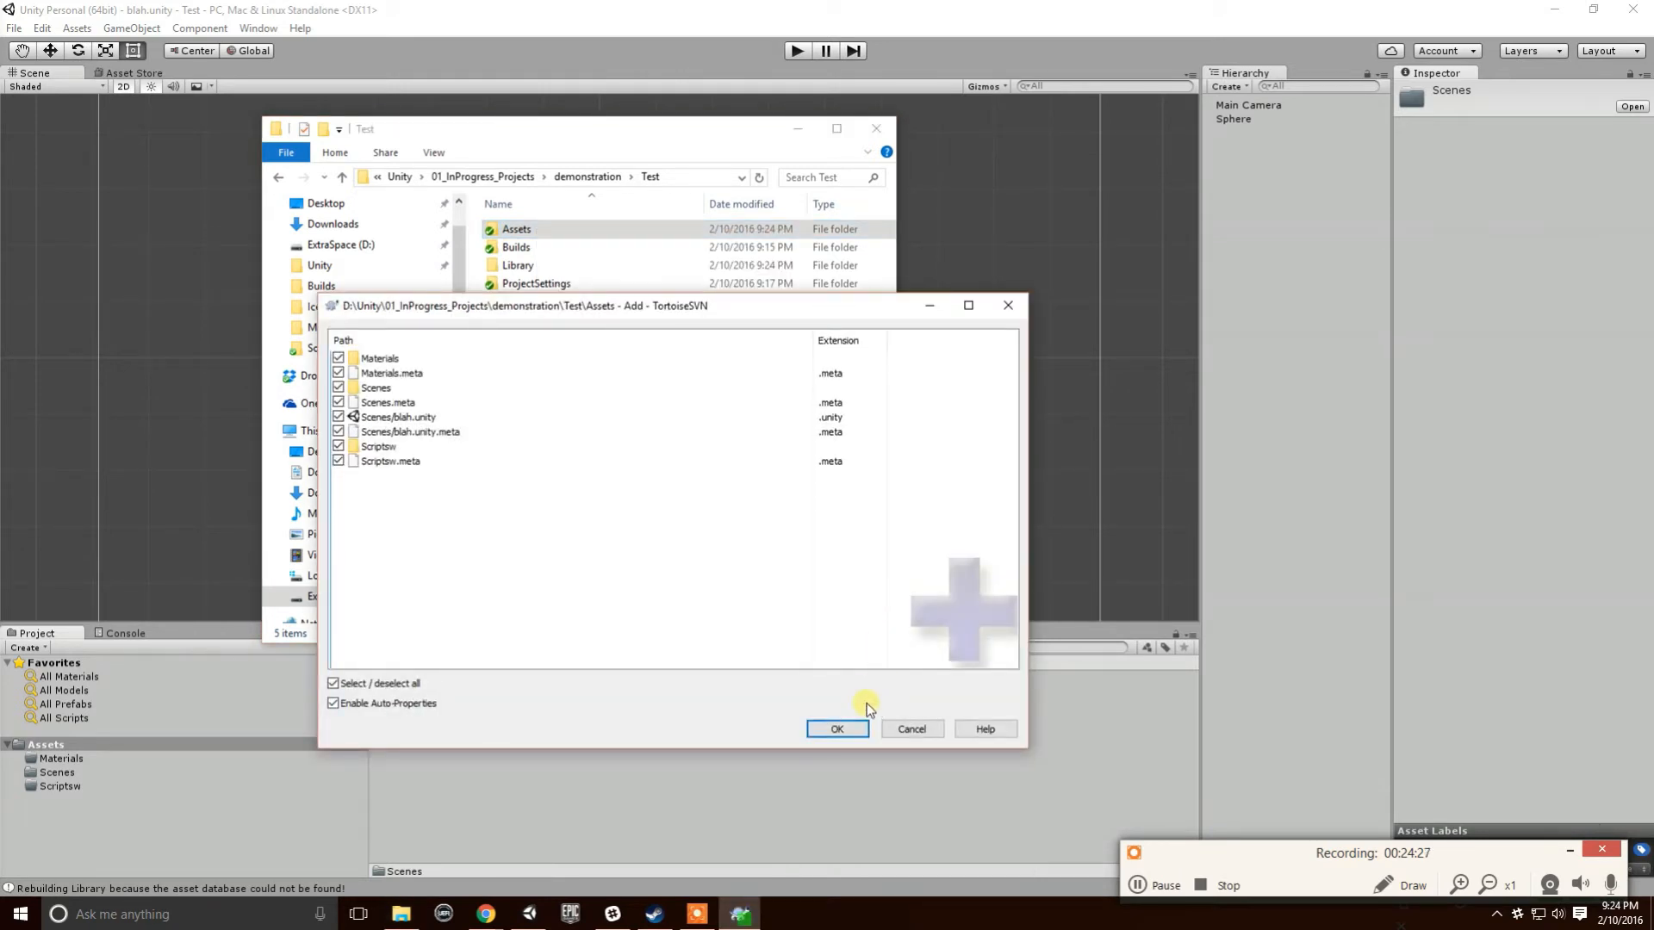
{"action": "left_click", "coordinate": [836, 729]}
{"action": "left_click", "coordinate": [998, 510]}
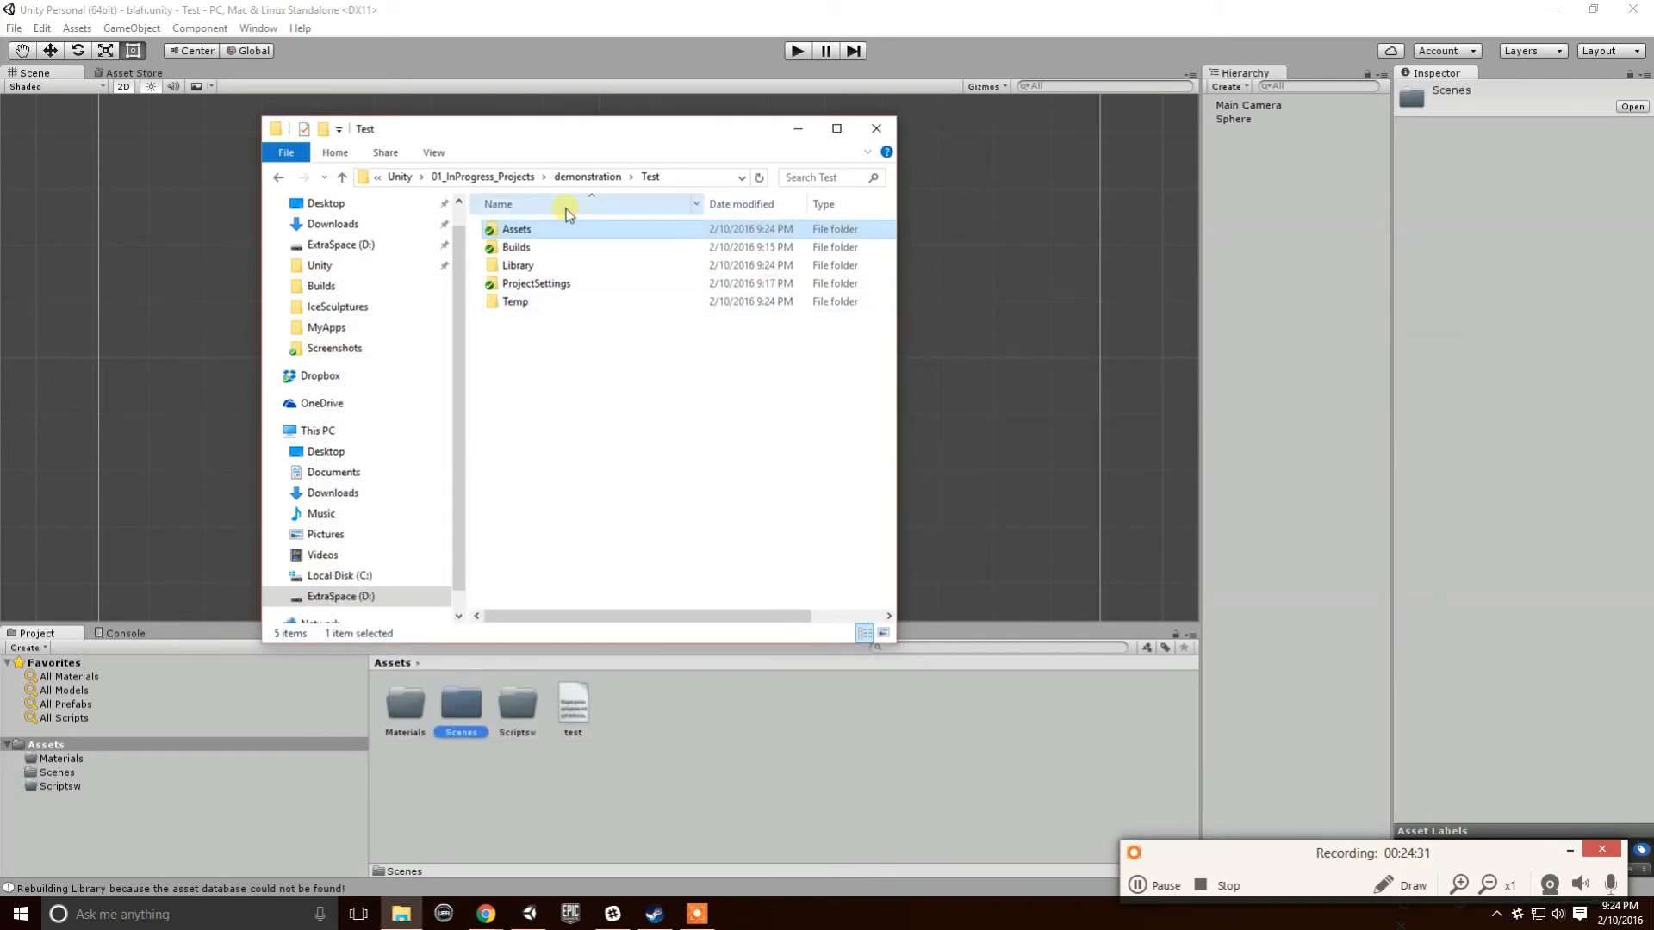
- Go back into the Test project folder and select Assets
{"action": "left_click", "coordinate": [573, 175]}
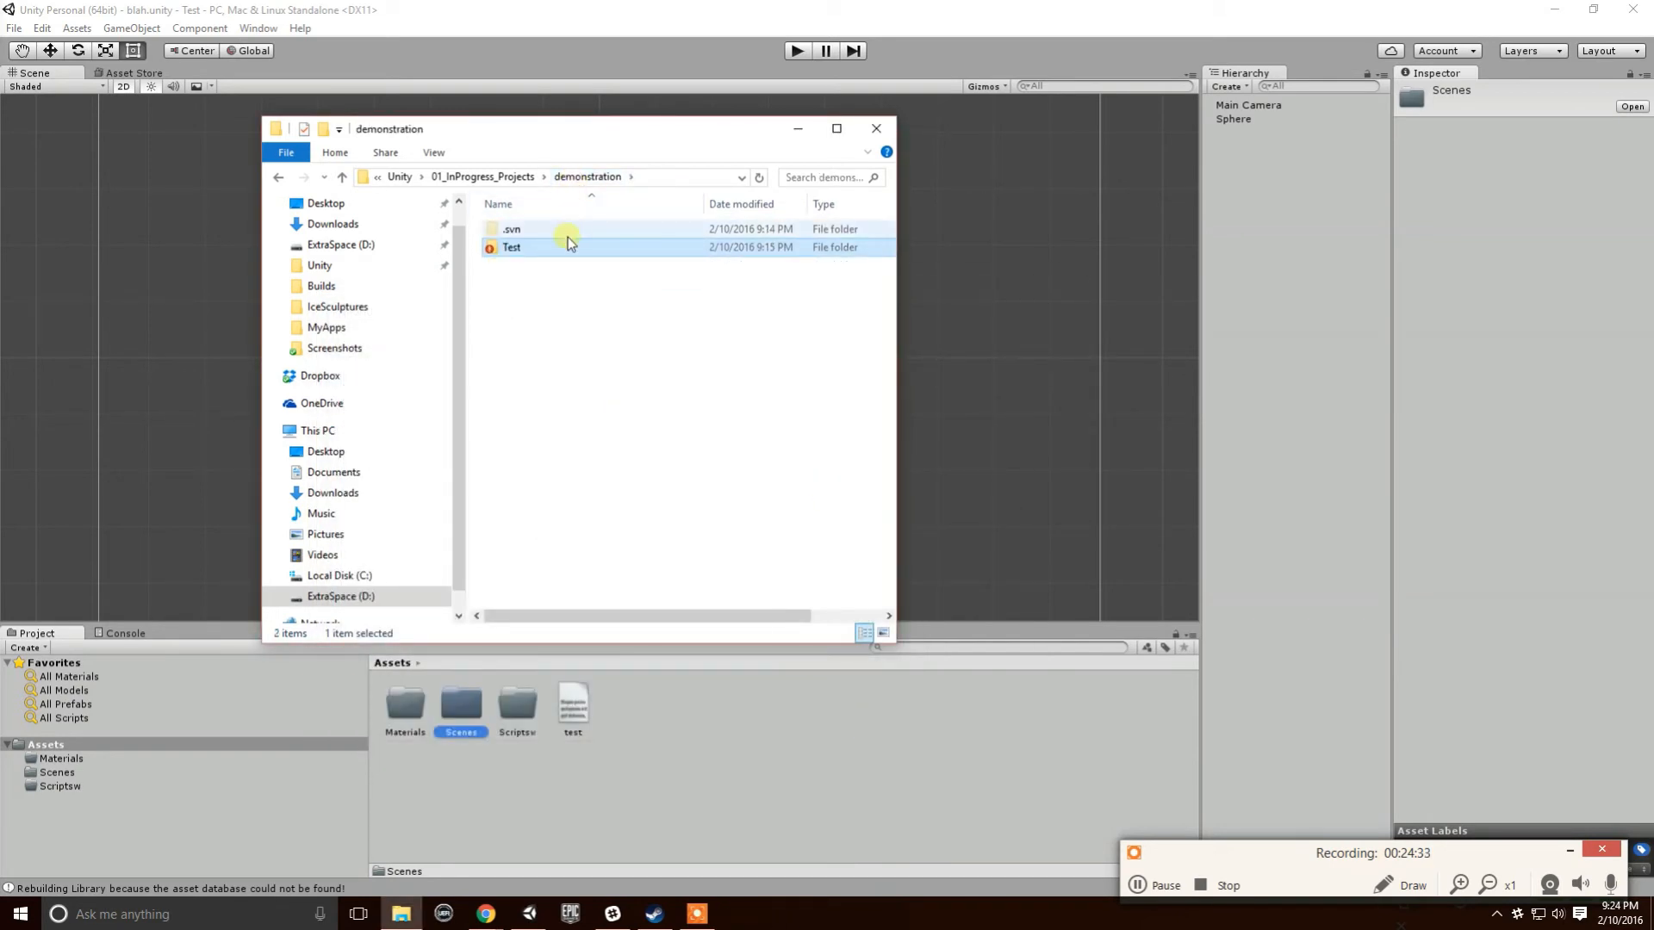
{"action": "double_click", "coordinate": [523, 249]}
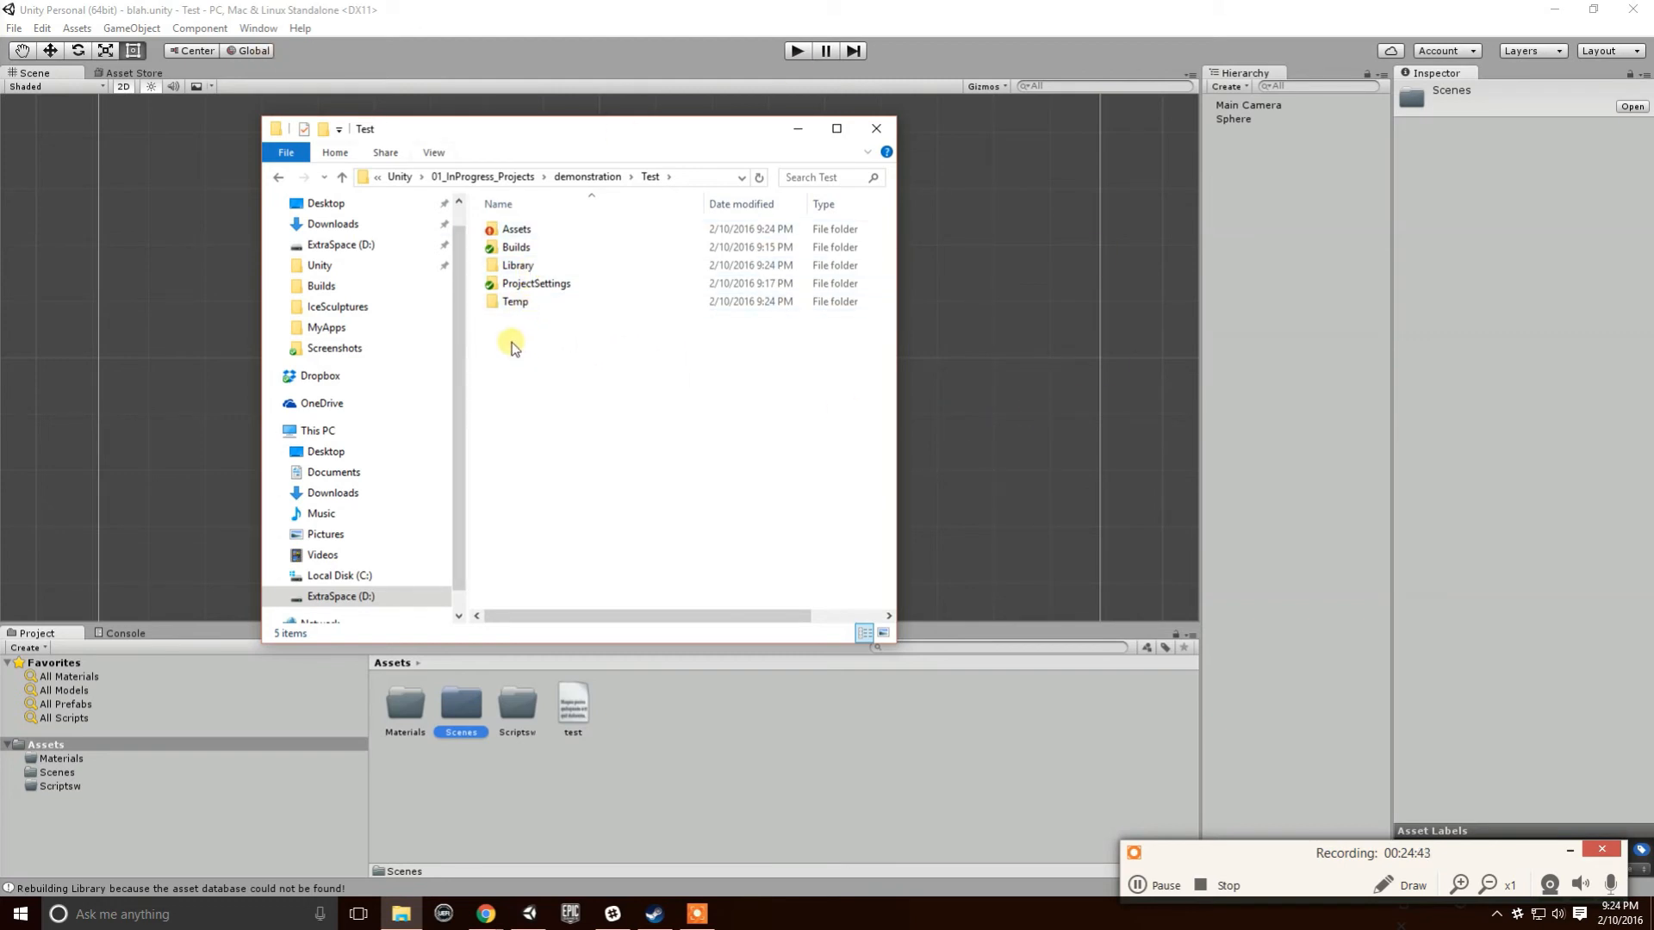
{"action": "left_click", "coordinate": [515, 231]}
- Commit all checked Assets changes to the repository as revision 3
{"action": "right_click", "coordinate": [515, 231]}
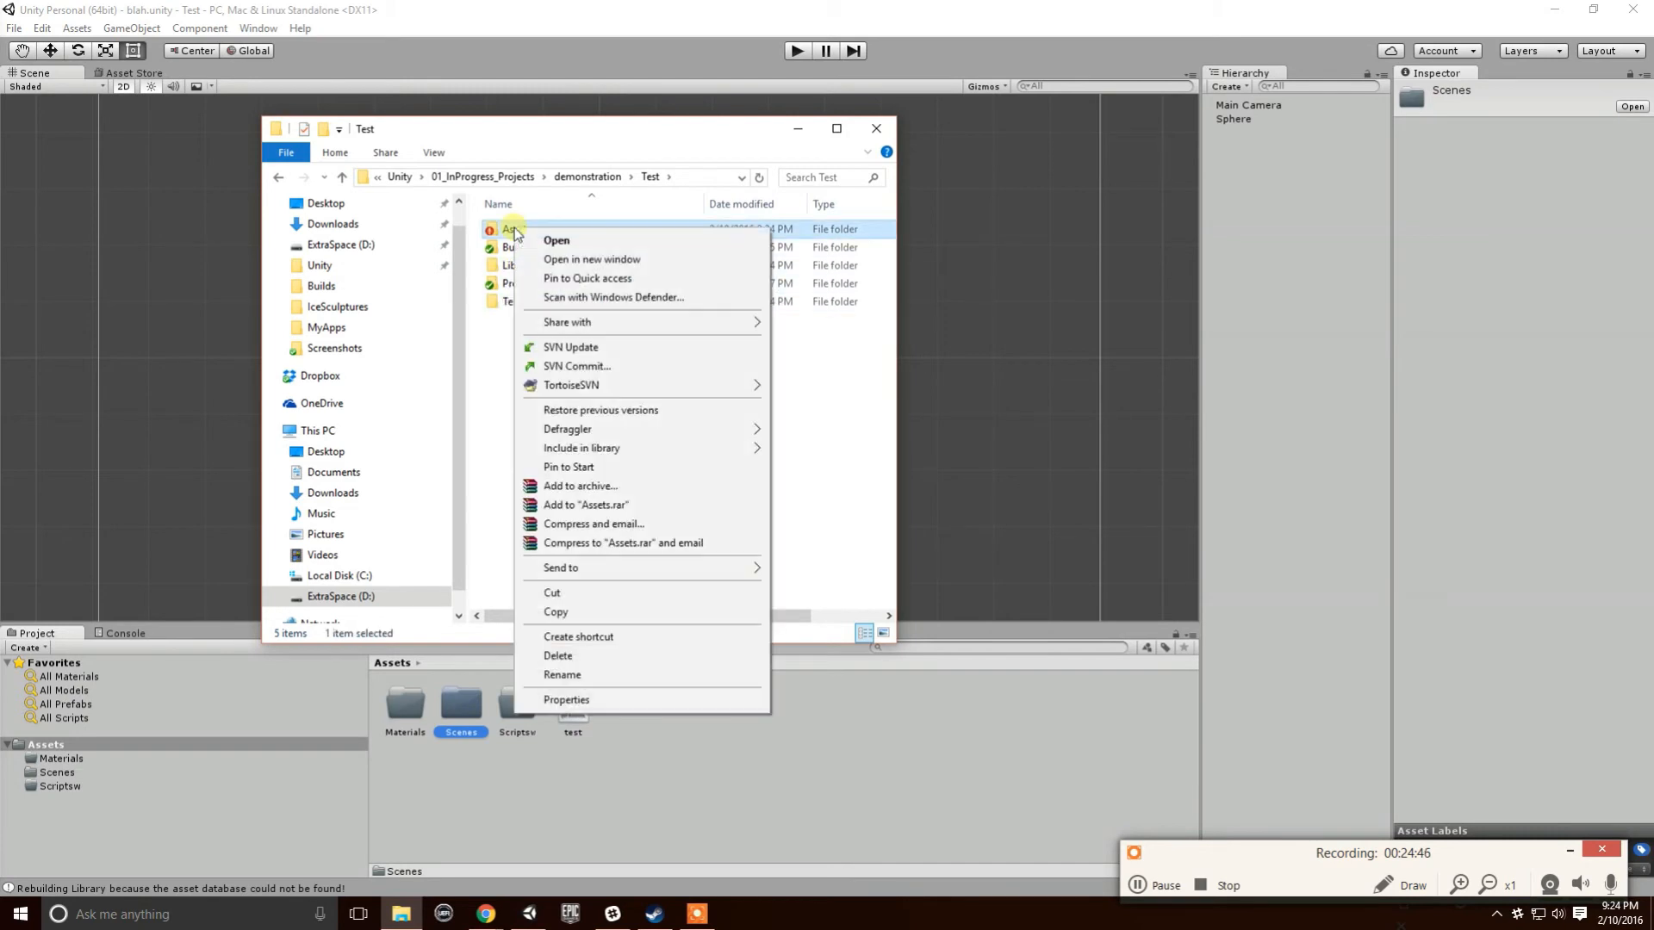
{"action": "left_click", "coordinate": [617, 369]}
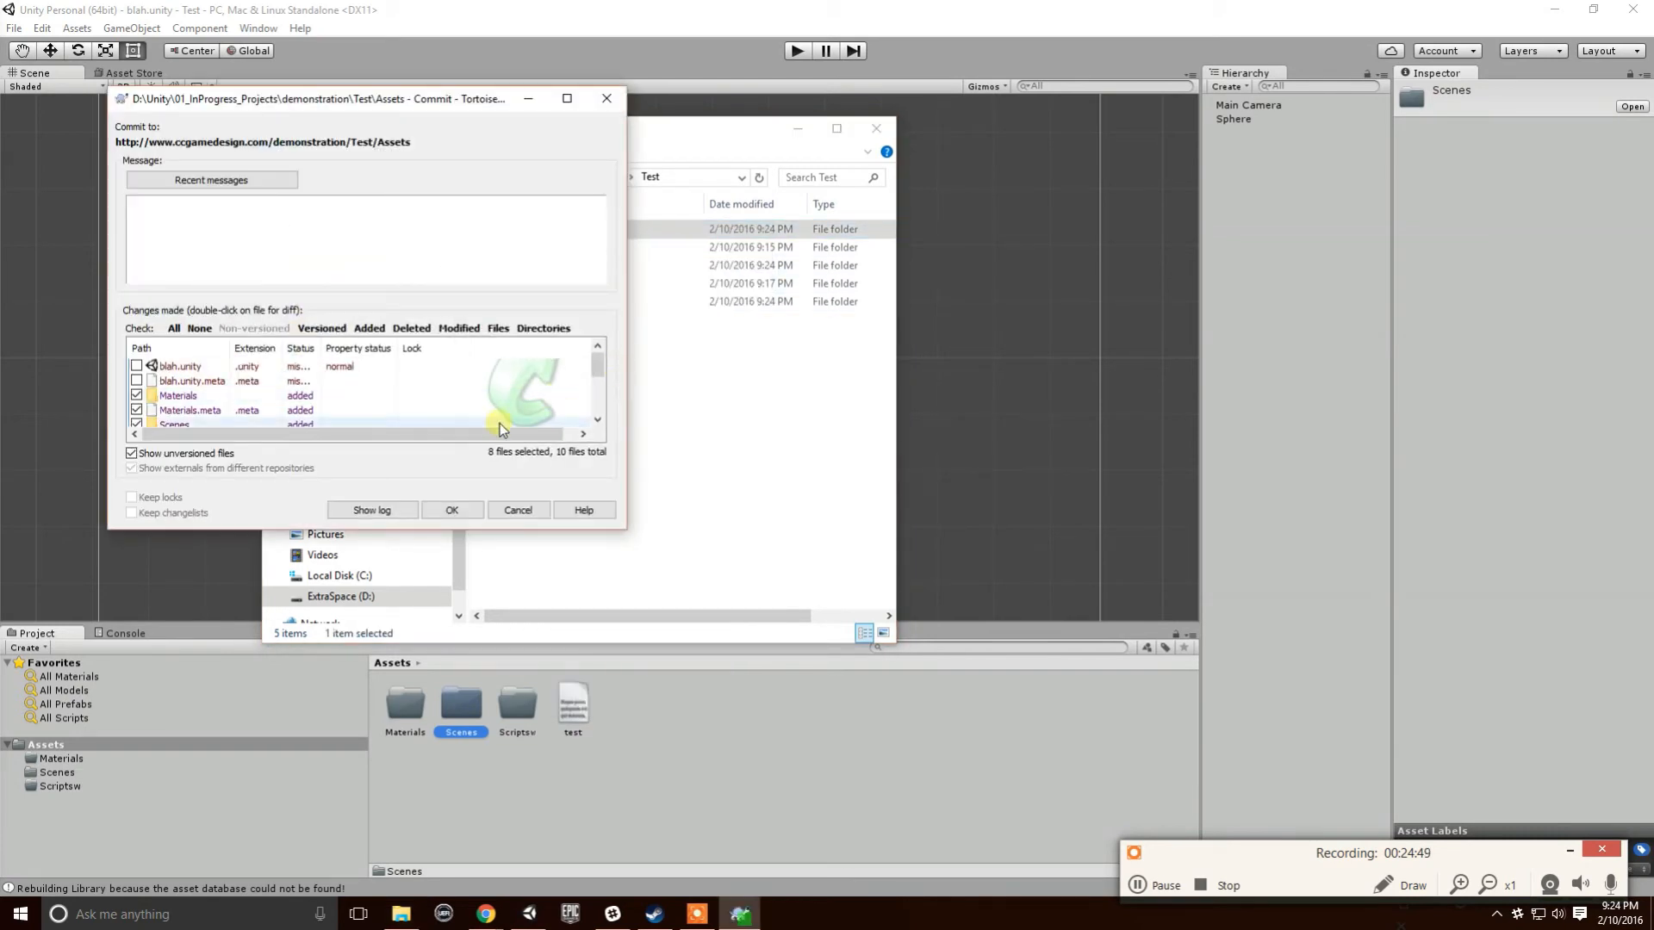
{"action": "scroll", "coordinate": [301, 408], "scroll_direction": "down", "scroll_amount": 1}
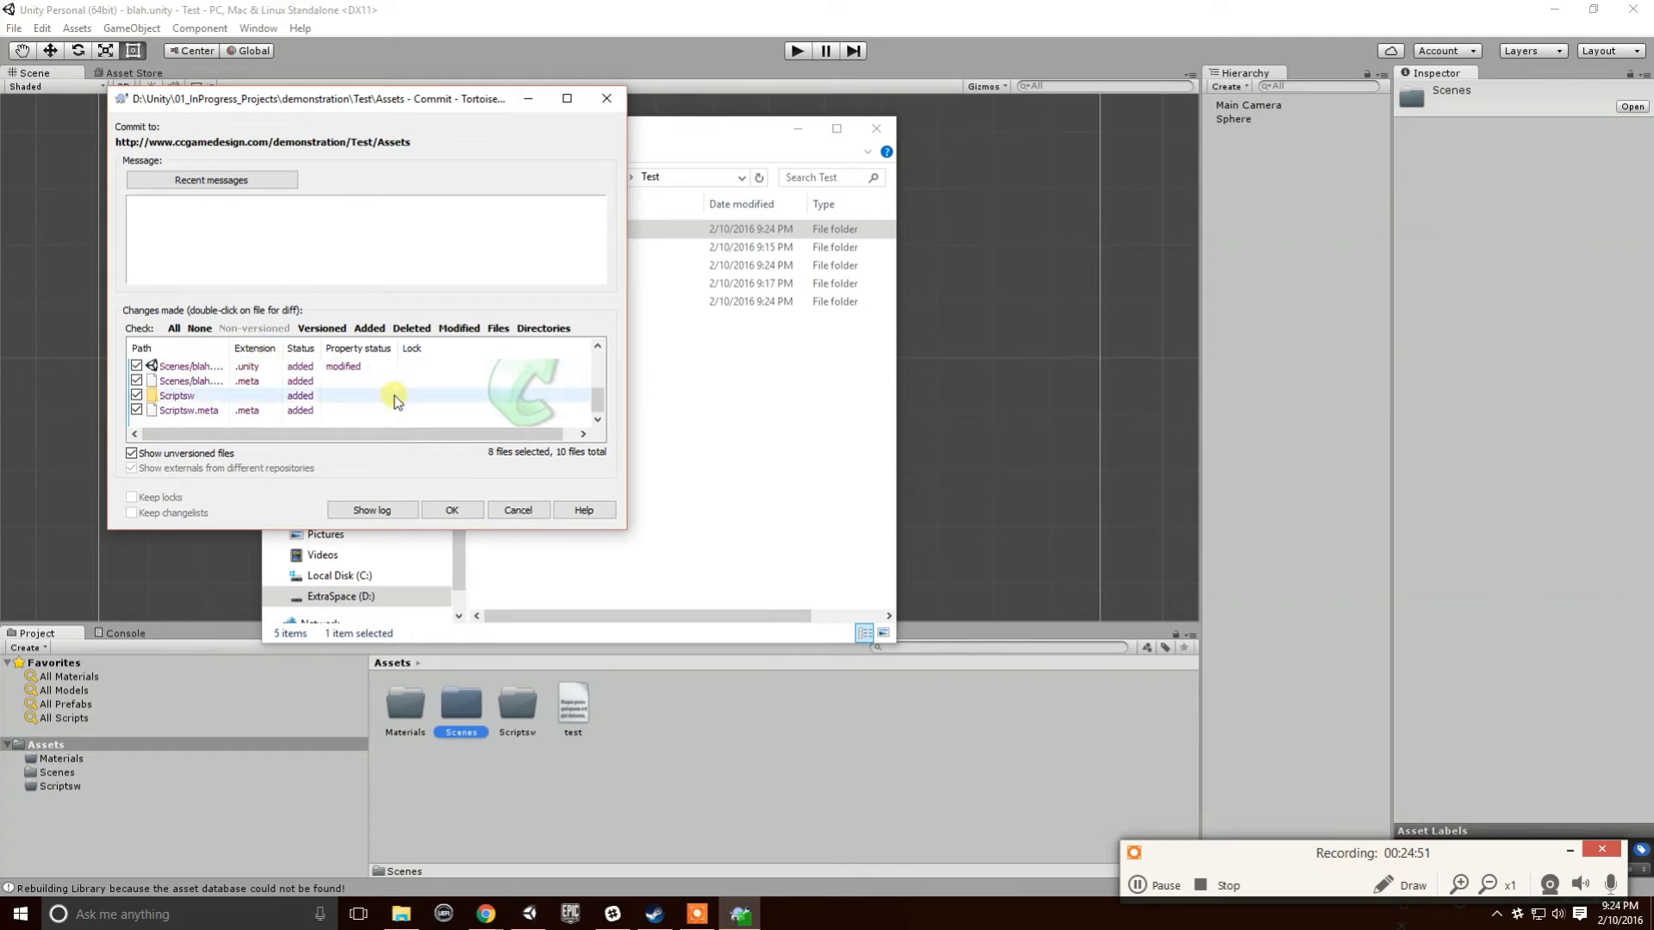
{"action": "scroll", "coordinate": [396, 400], "scroll_direction": "up", "scroll_amount": 1}
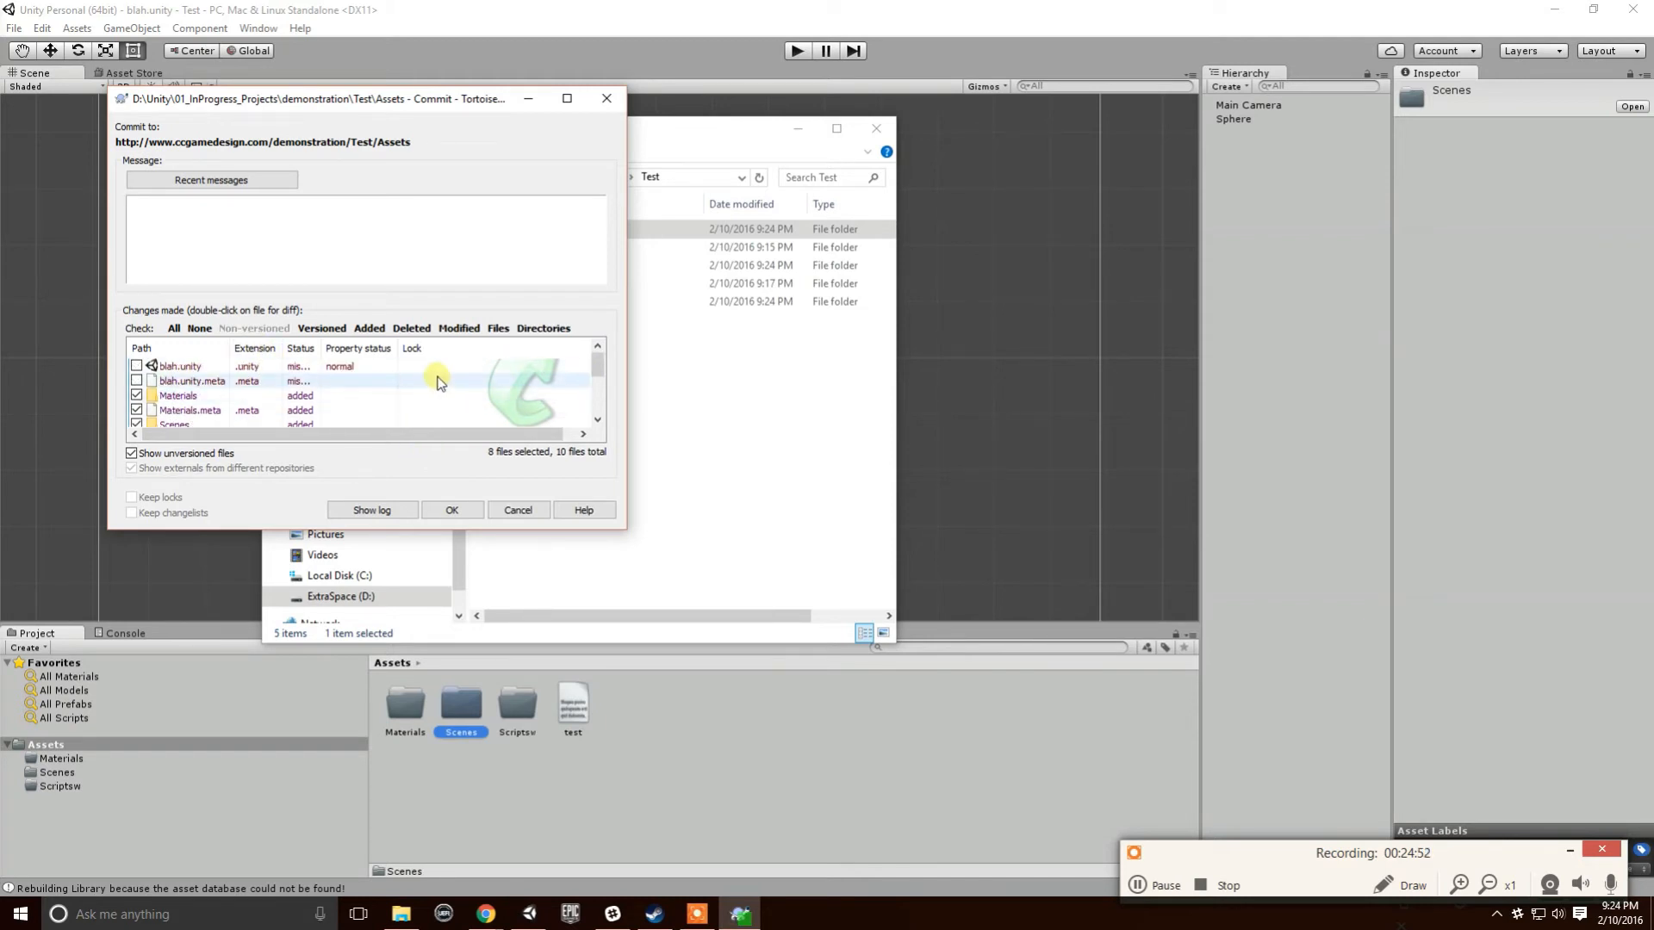
{"action": "left_click", "coordinate": [454, 510]}
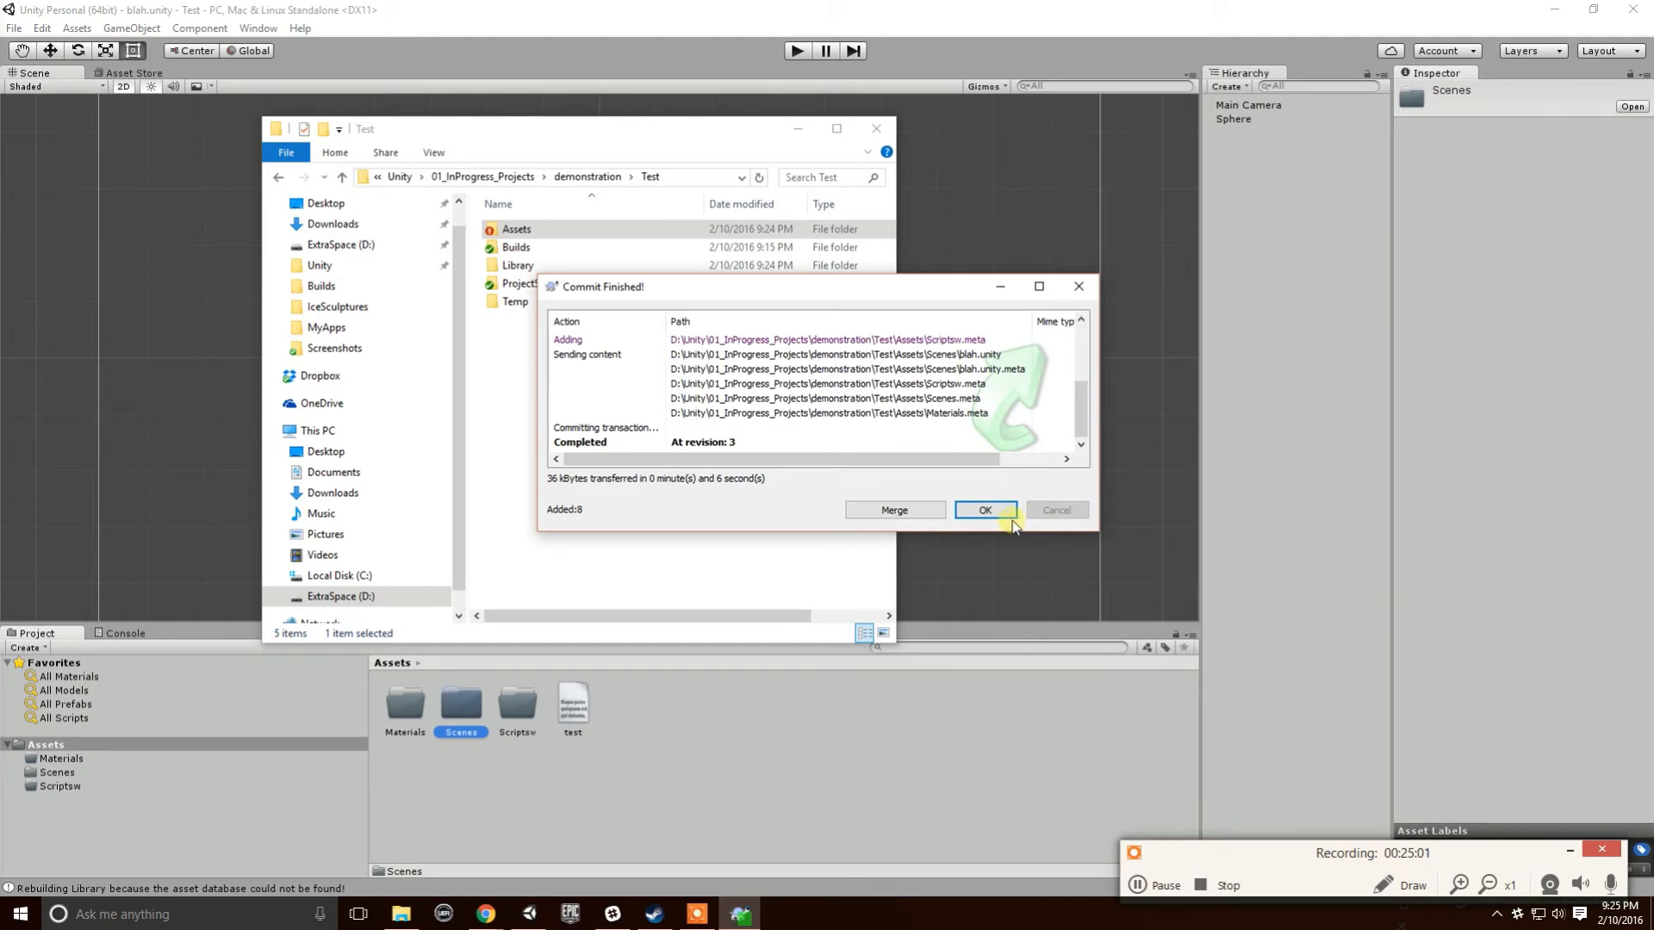
{"action": "left_click", "coordinate": [995, 520]}
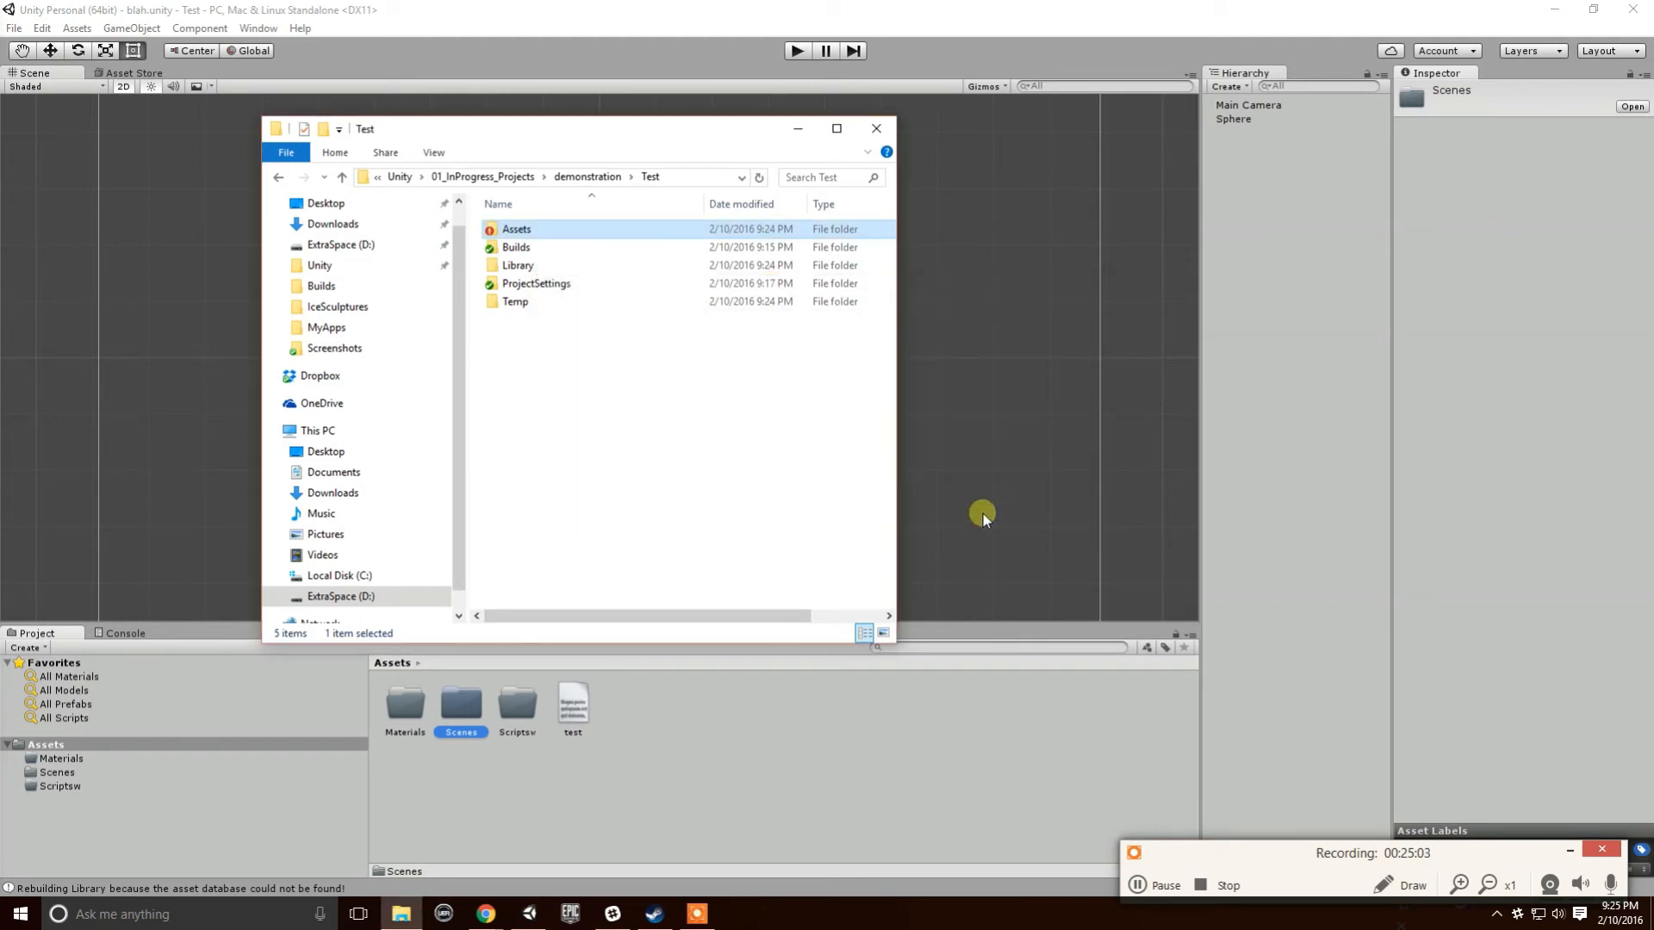
- Update the Assets folder from the SVN repository to revision 3
{"action": "right_click", "coordinate": [549, 229]}
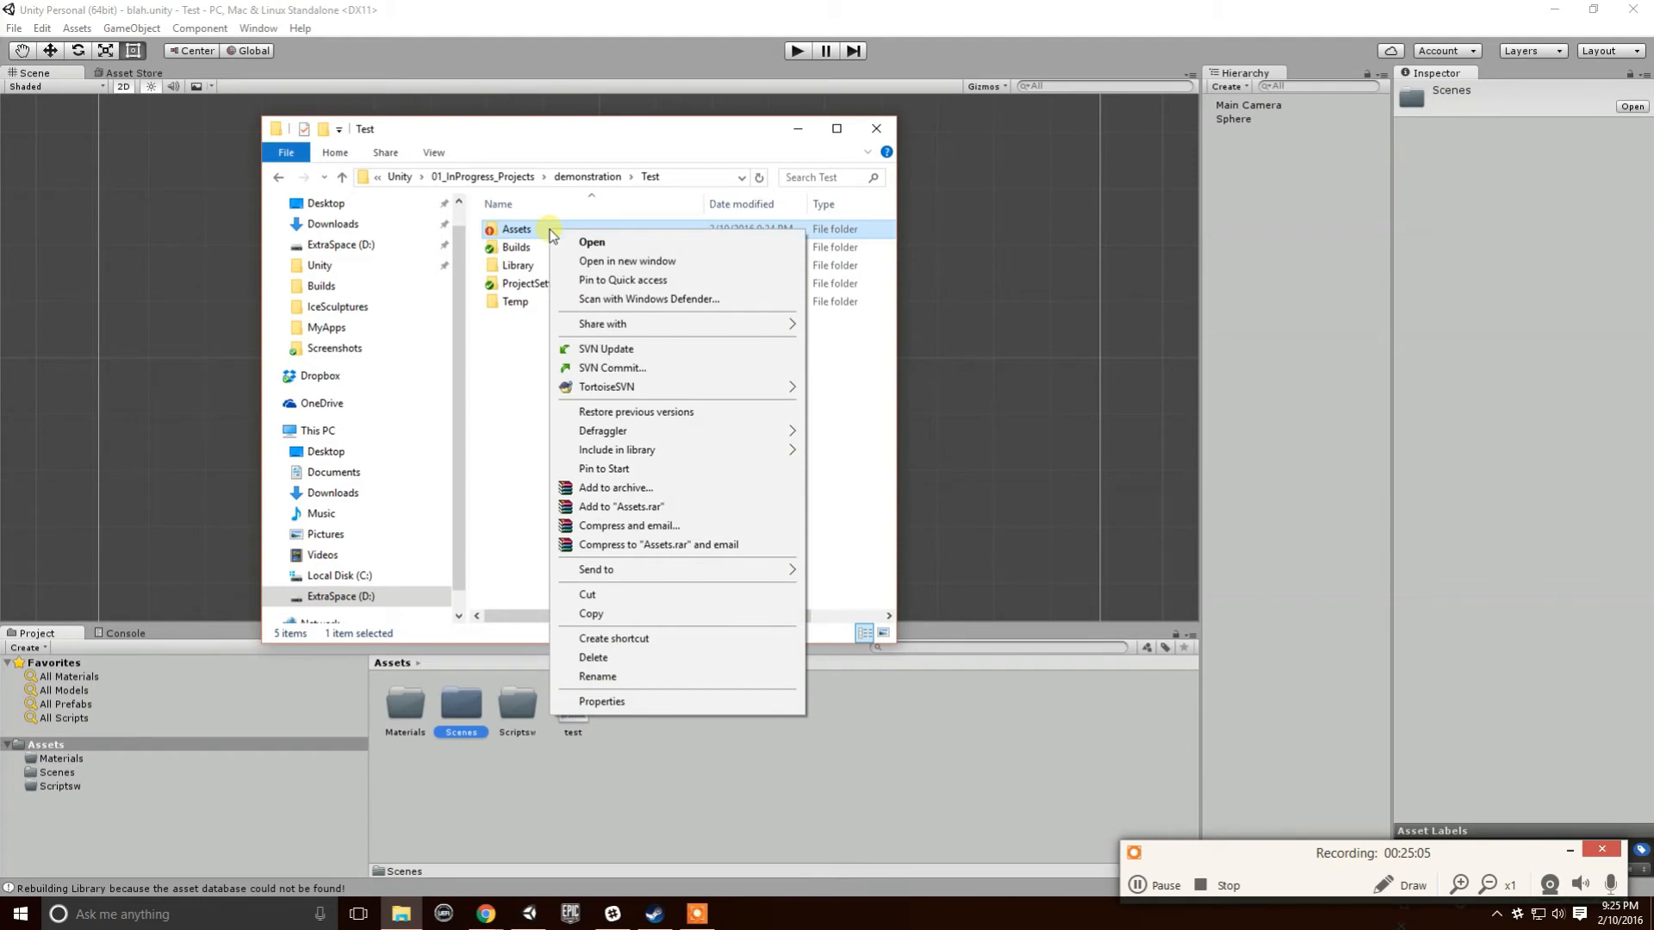
{"action": "left_click", "coordinate": [695, 348]}
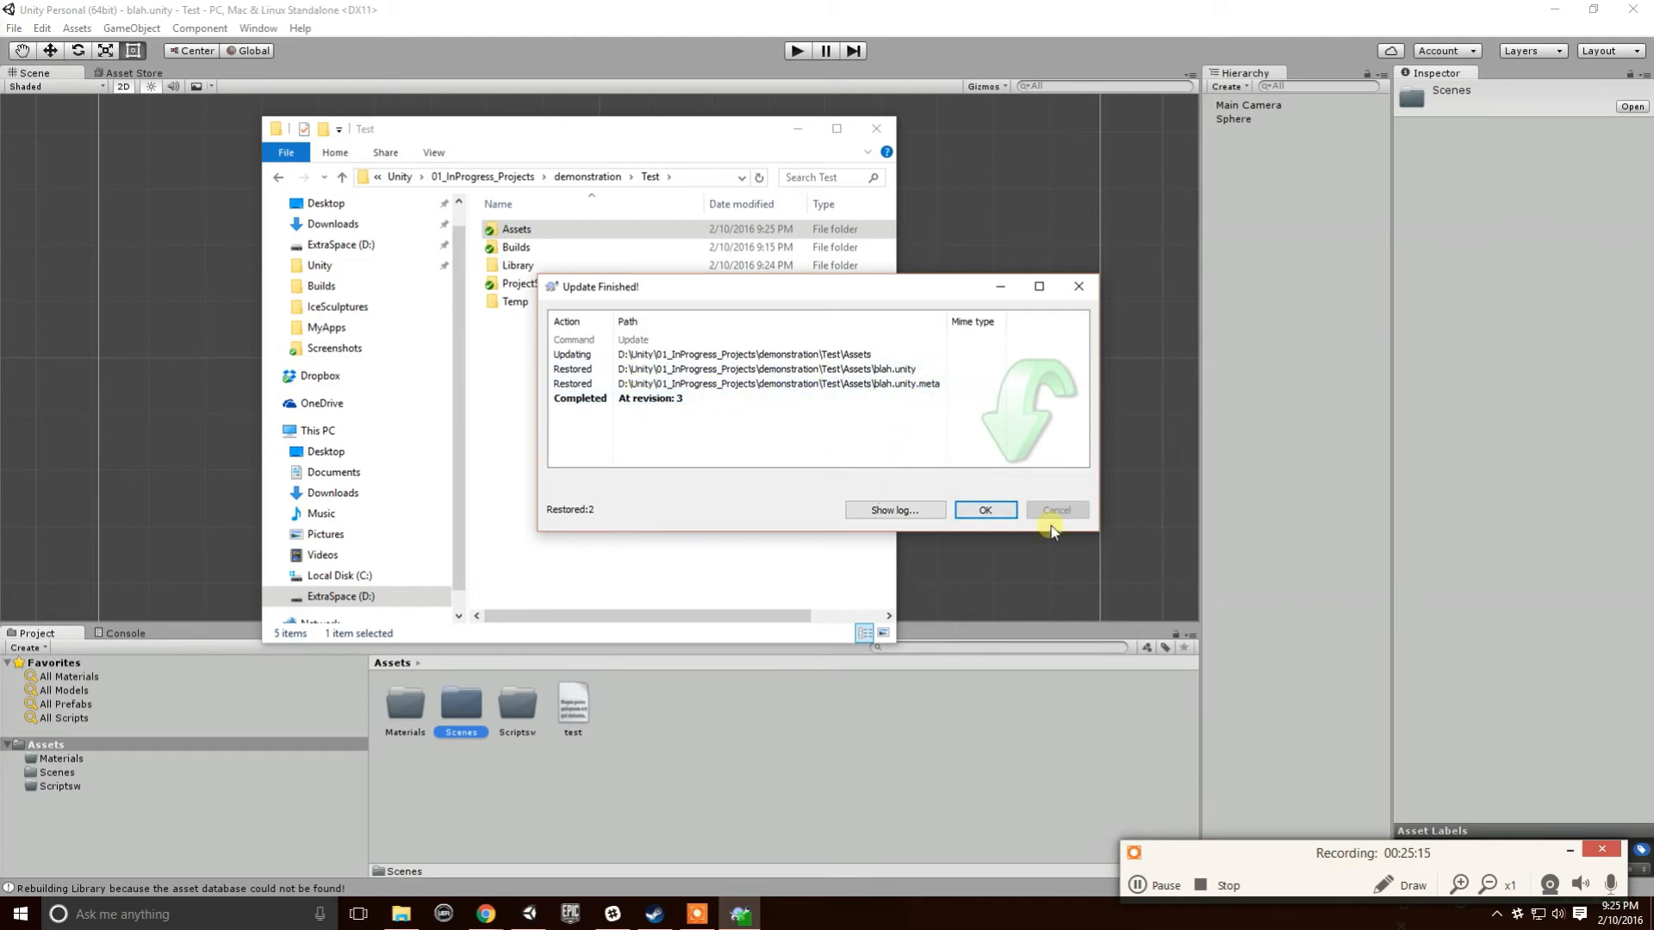
{"action": "left_click", "coordinate": [985, 510]}
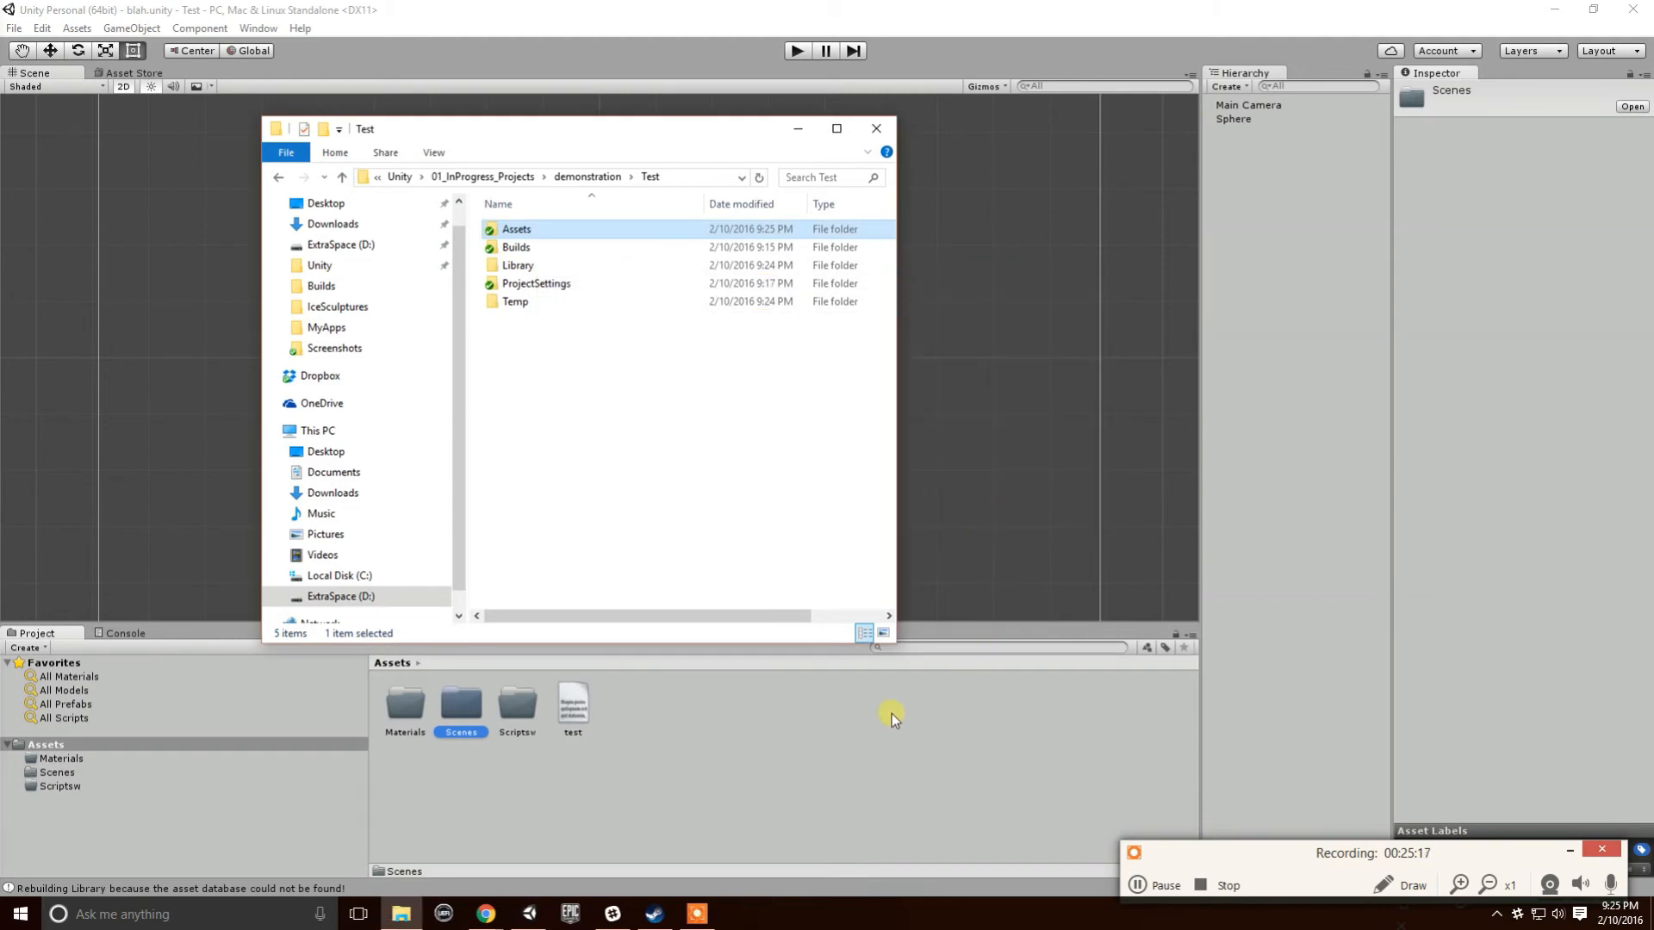
- In Unity, compare the restored top-level blah scene with the one inside Scenes
{"action": "left_click", "coordinate": [860, 724]}
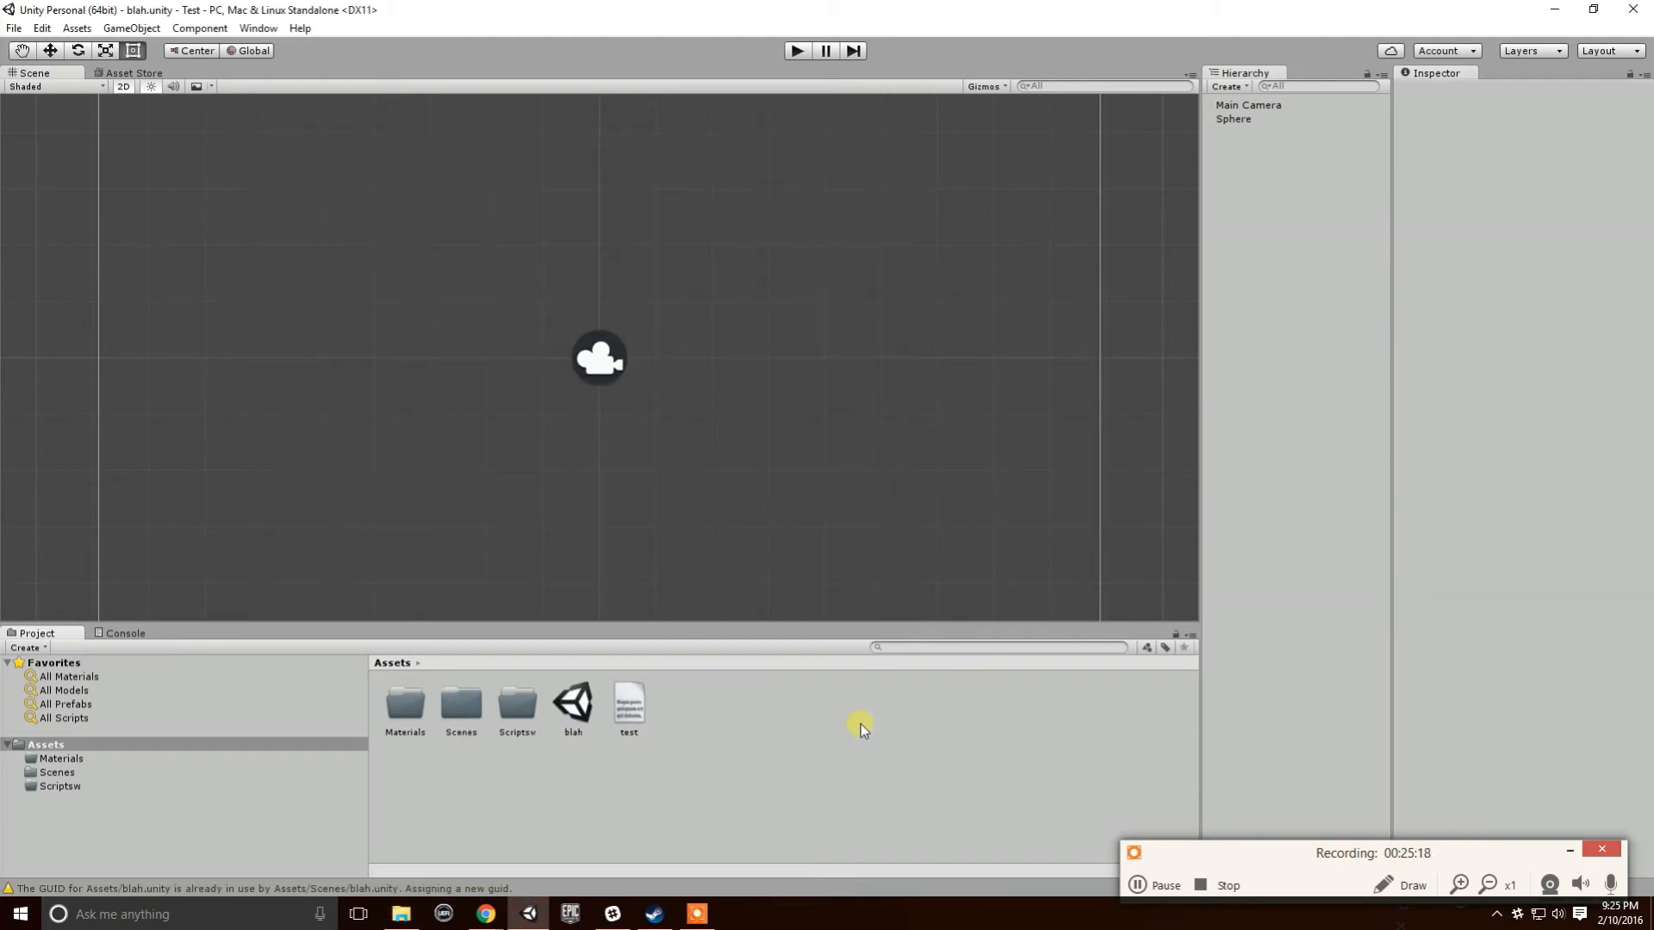
{"action": "left_click", "coordinate": [593, 718]}
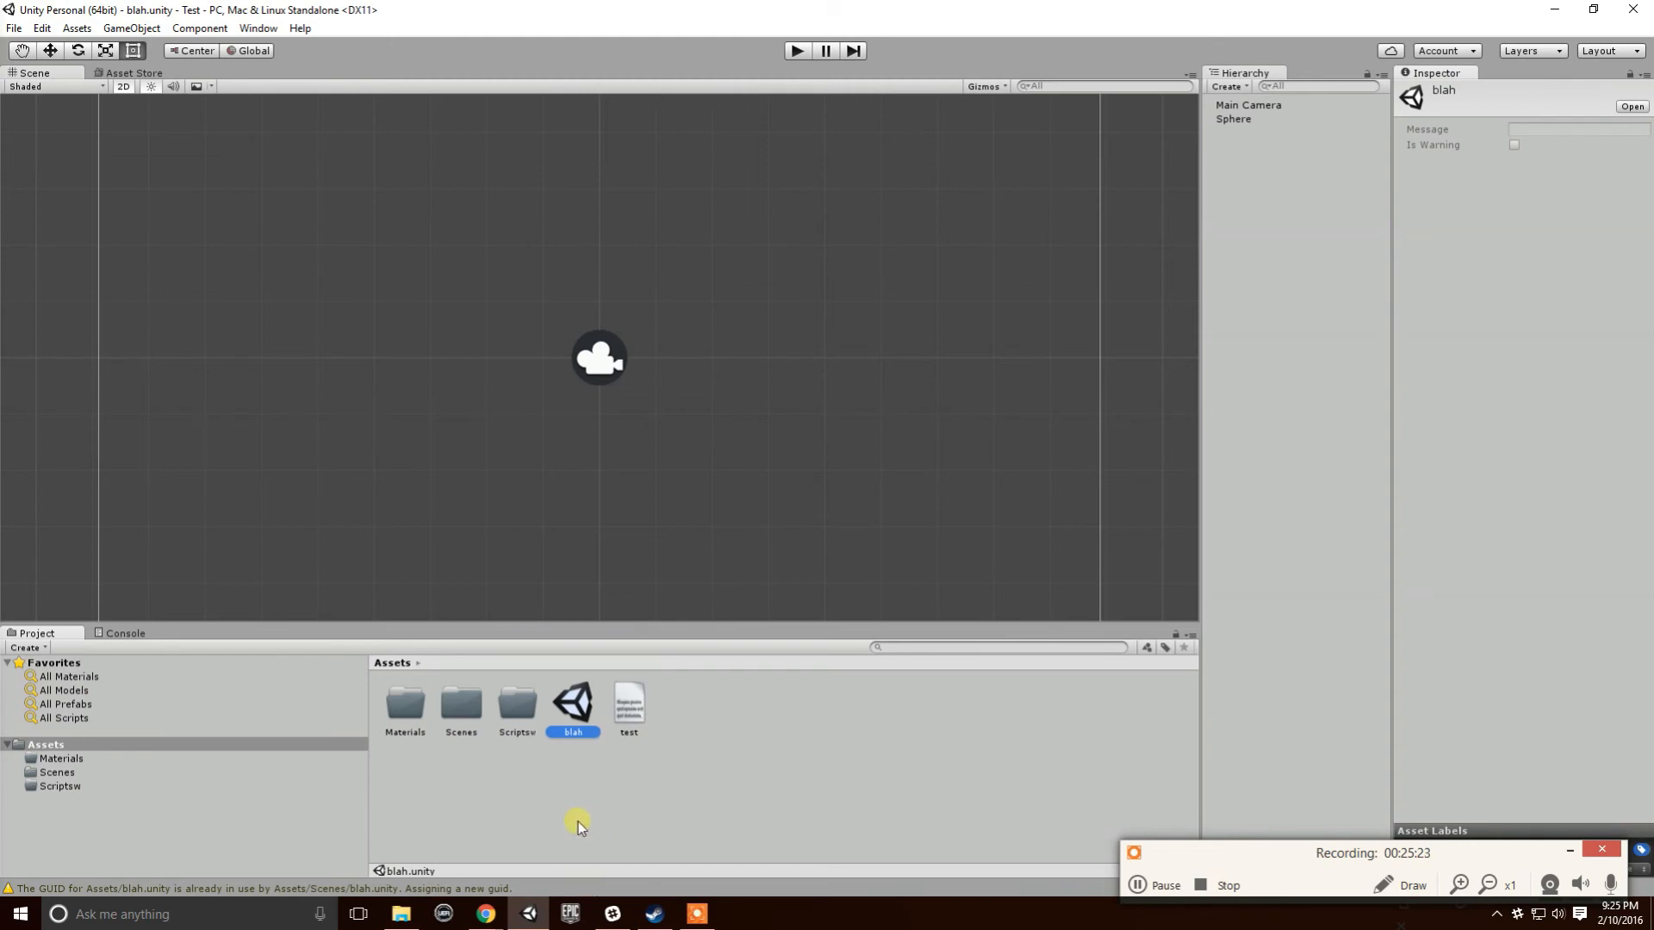
{"action": "double_click", "coordinate": [456, 746]}
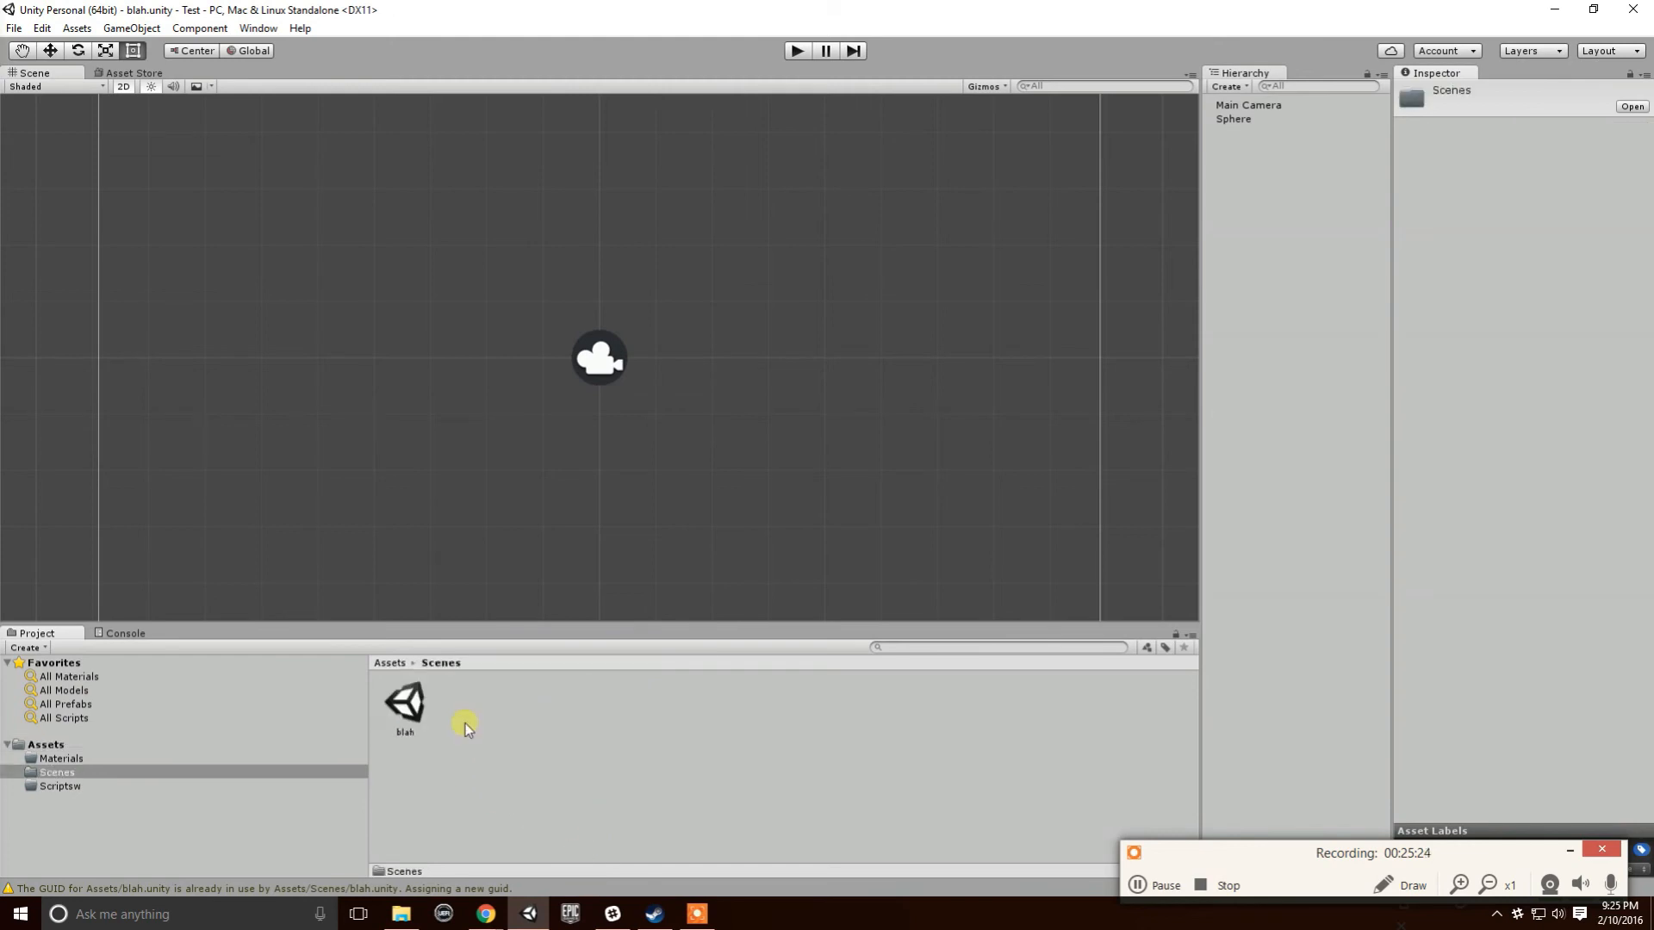
{"action": "left_click", "coordinate": [457, 827]}
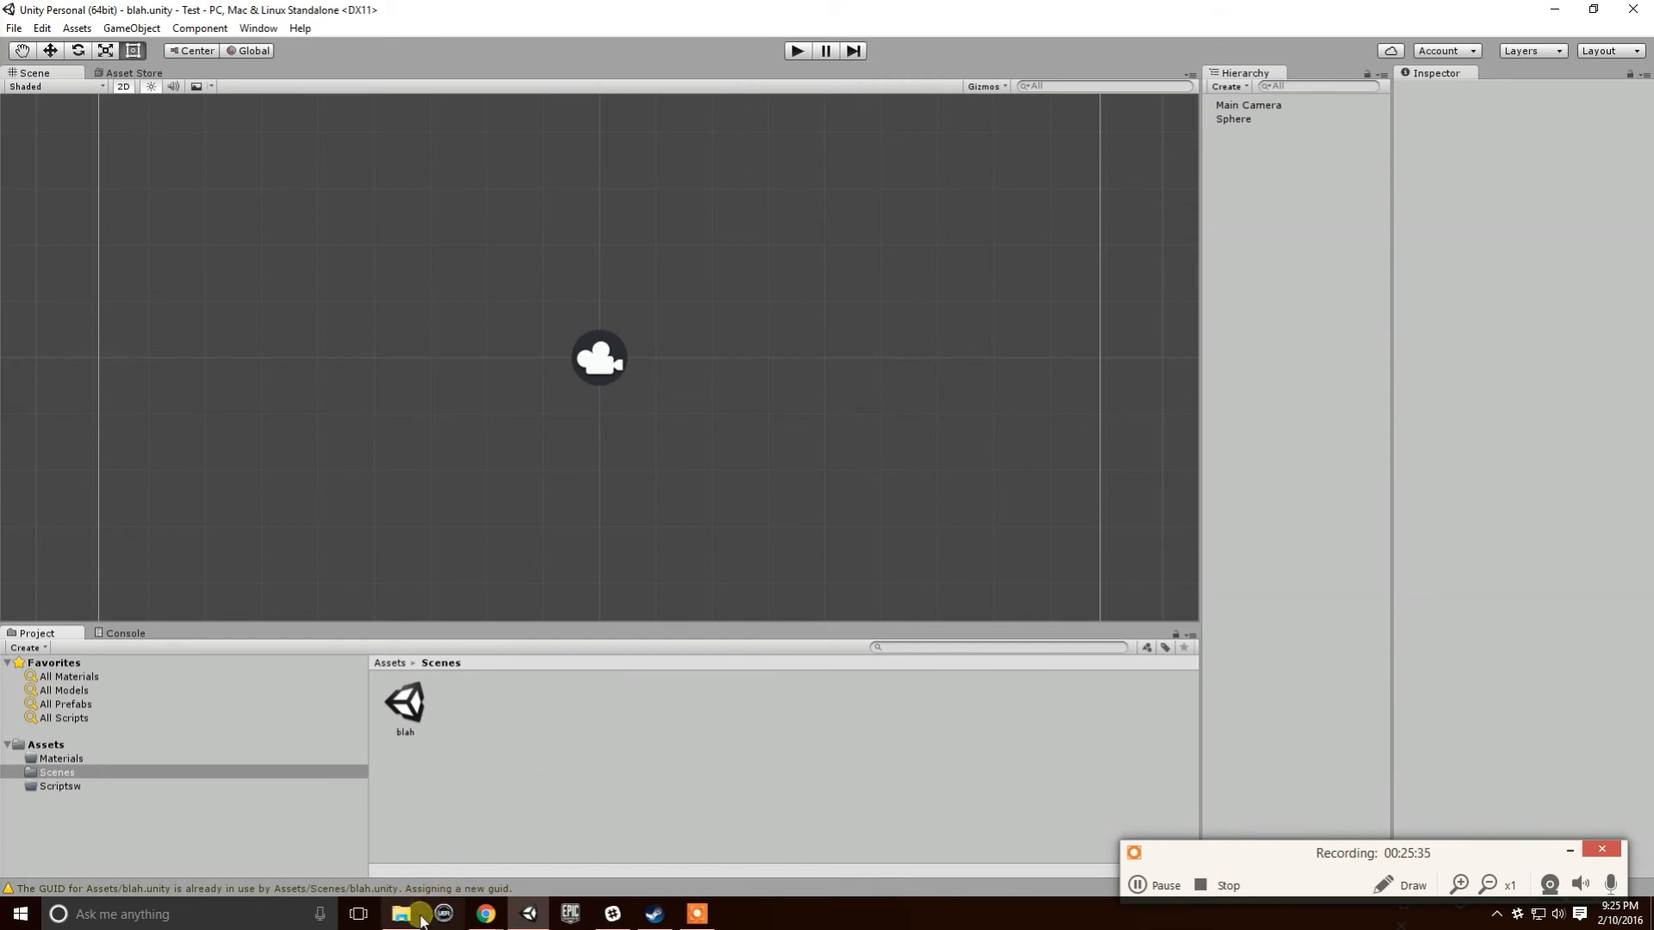
{"action": "mouse_move", "coordinate": [410, 922]}
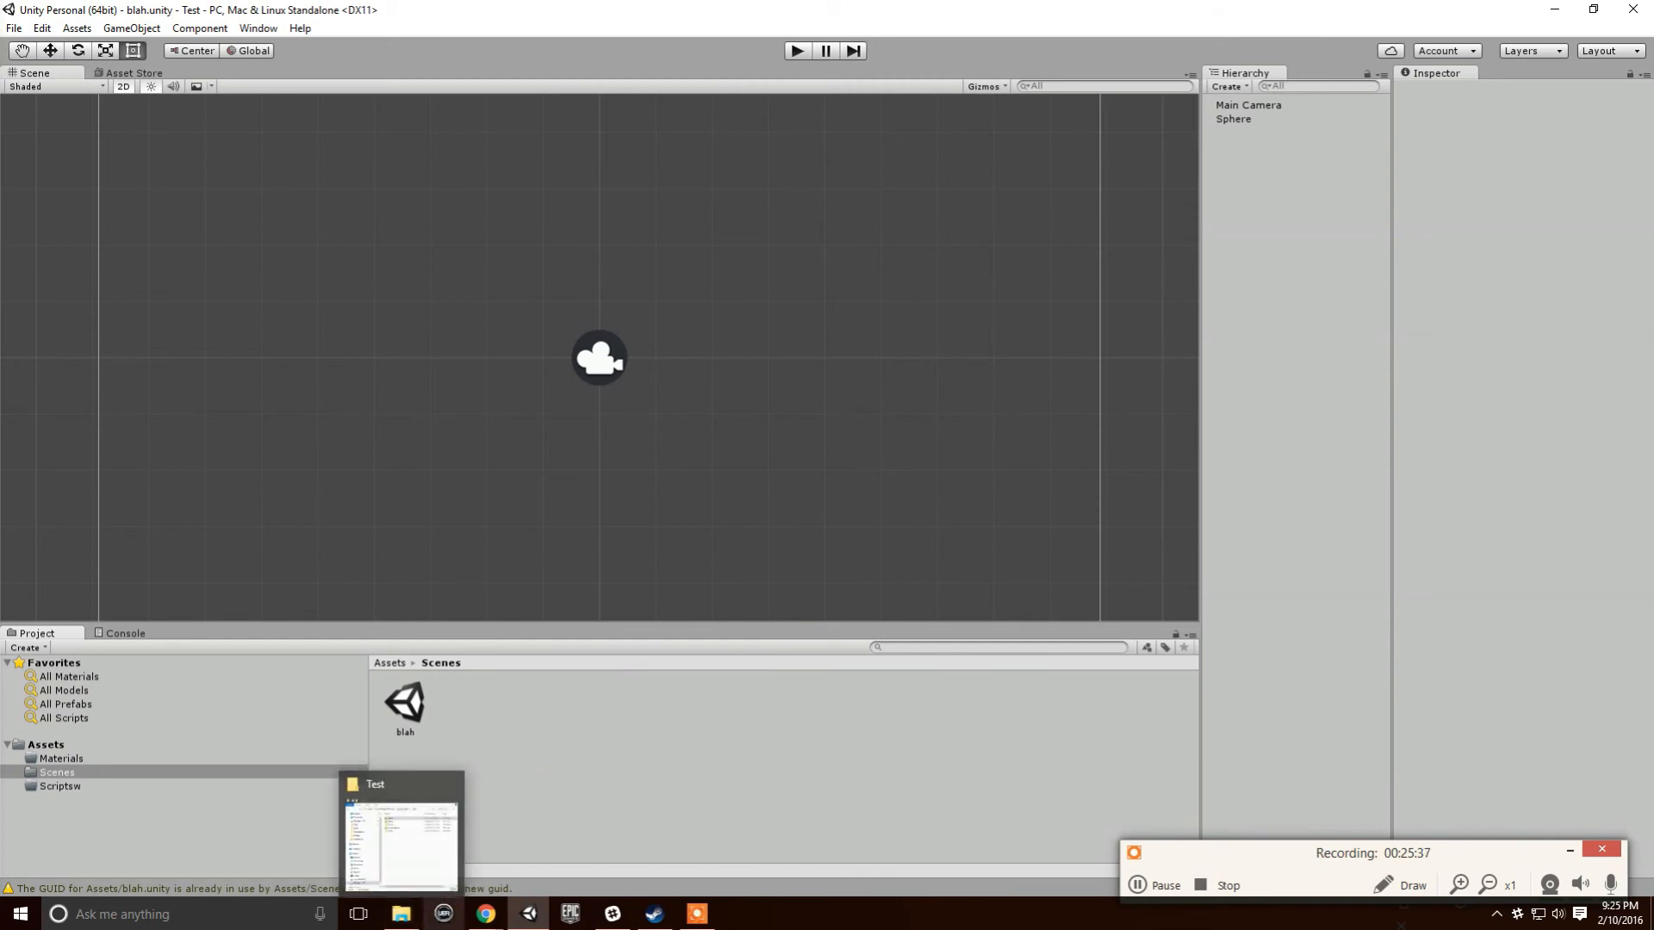
- Open the TortoiseSVN Repo-browser on the Test project's Assets folder
{"action": "right_click", "coordinate": [423, 714]}
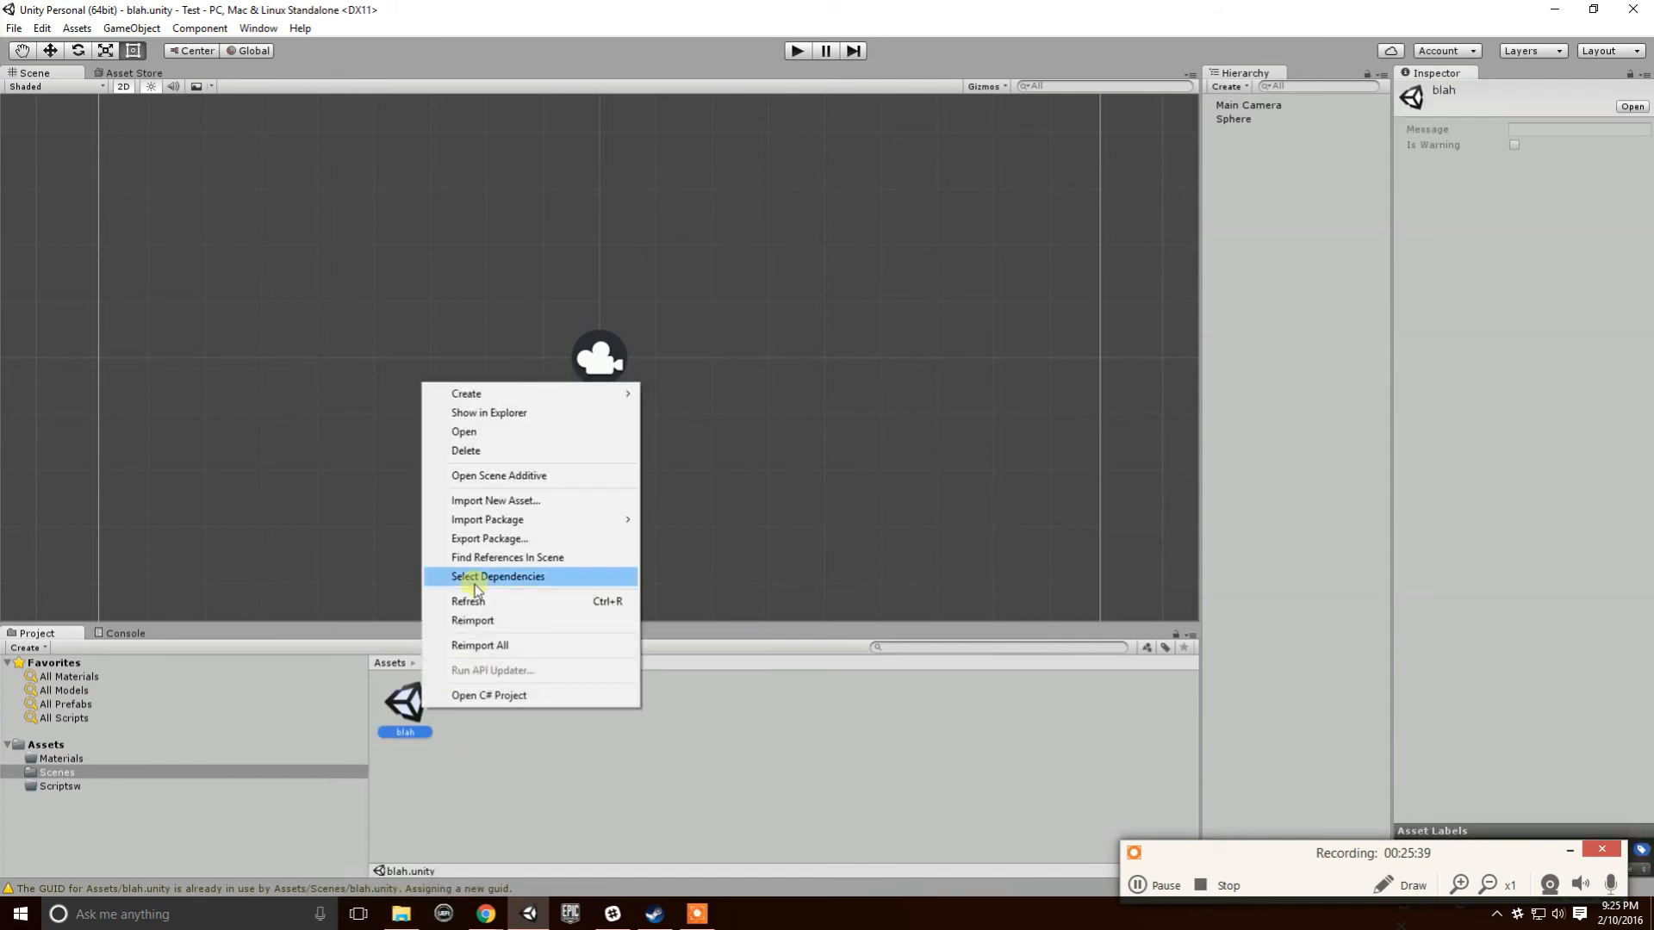
{"action": "left_click", "coordinate": [531, 421]}
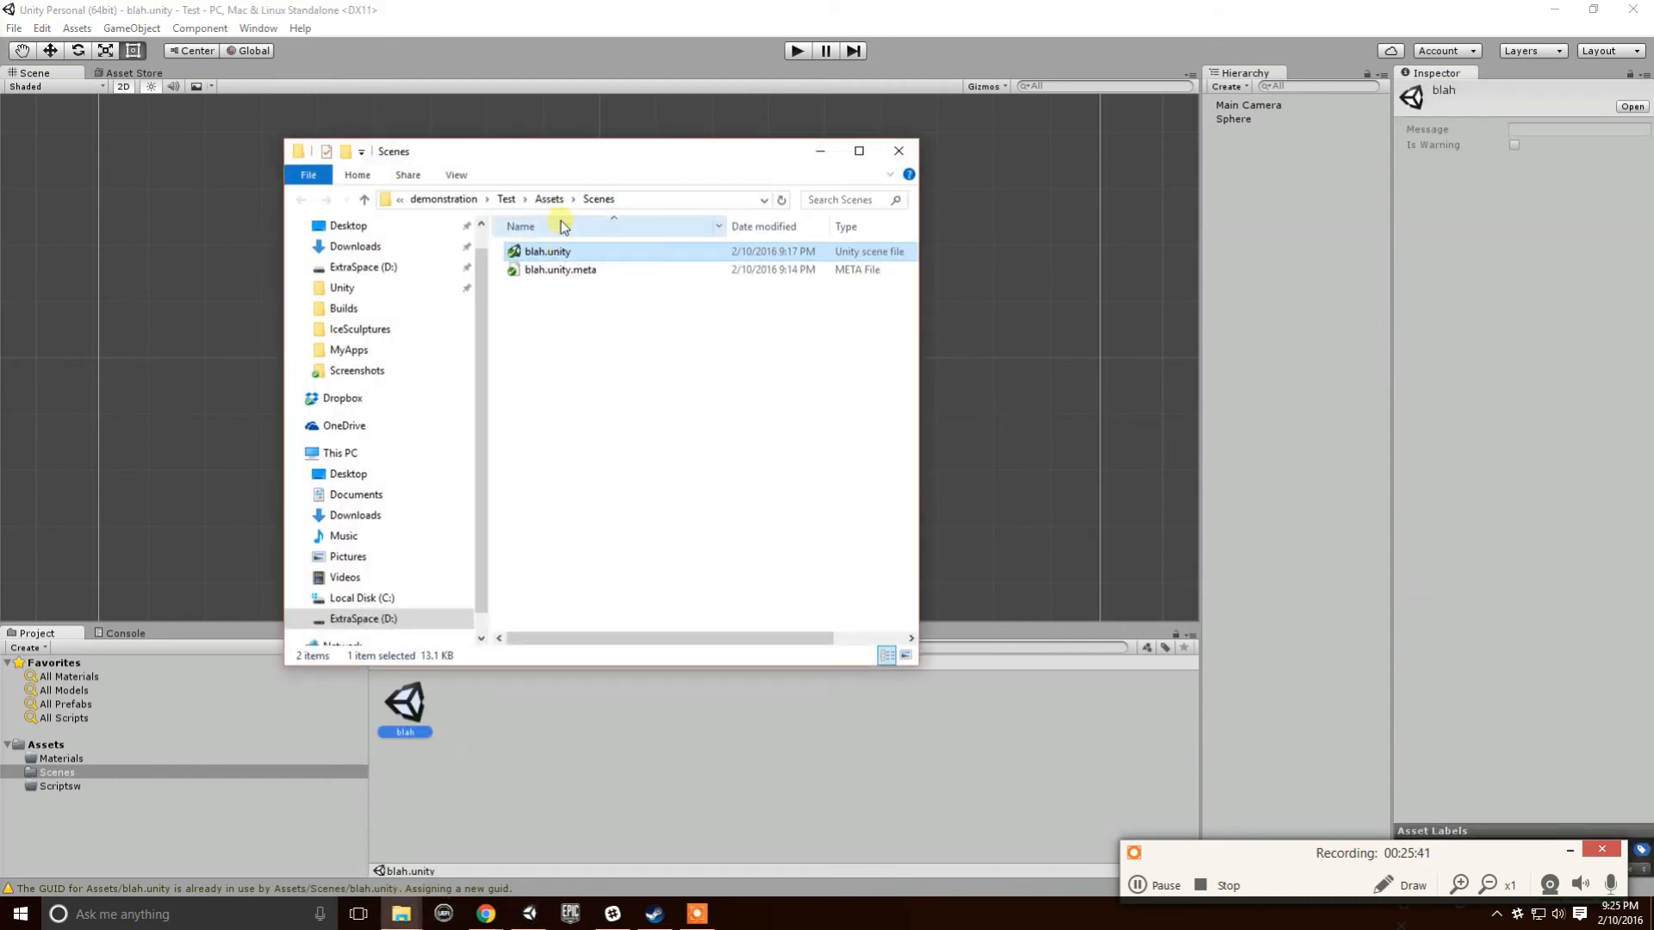
{"action": "left_click", "coordinate": [549, 199]}
{"action": "right_click", "coordinate": [543, 271]}
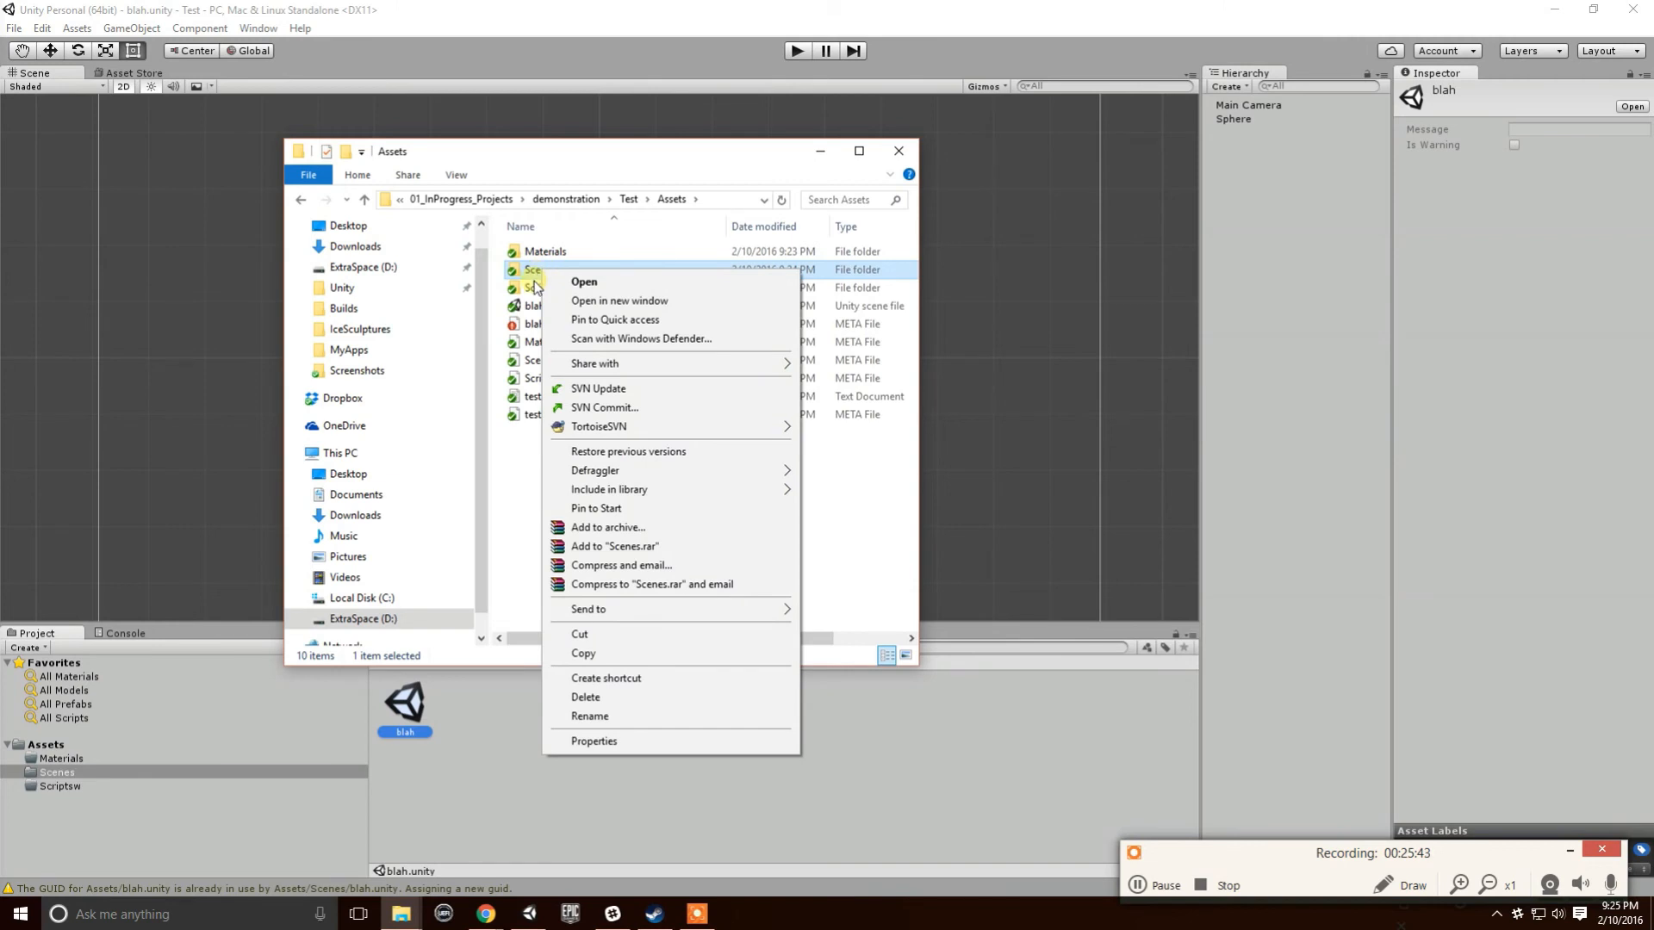
{"action": "left_click", "coordinate": [627, 199]}
{"action": "right_click", "coordinate": [564, 256]}
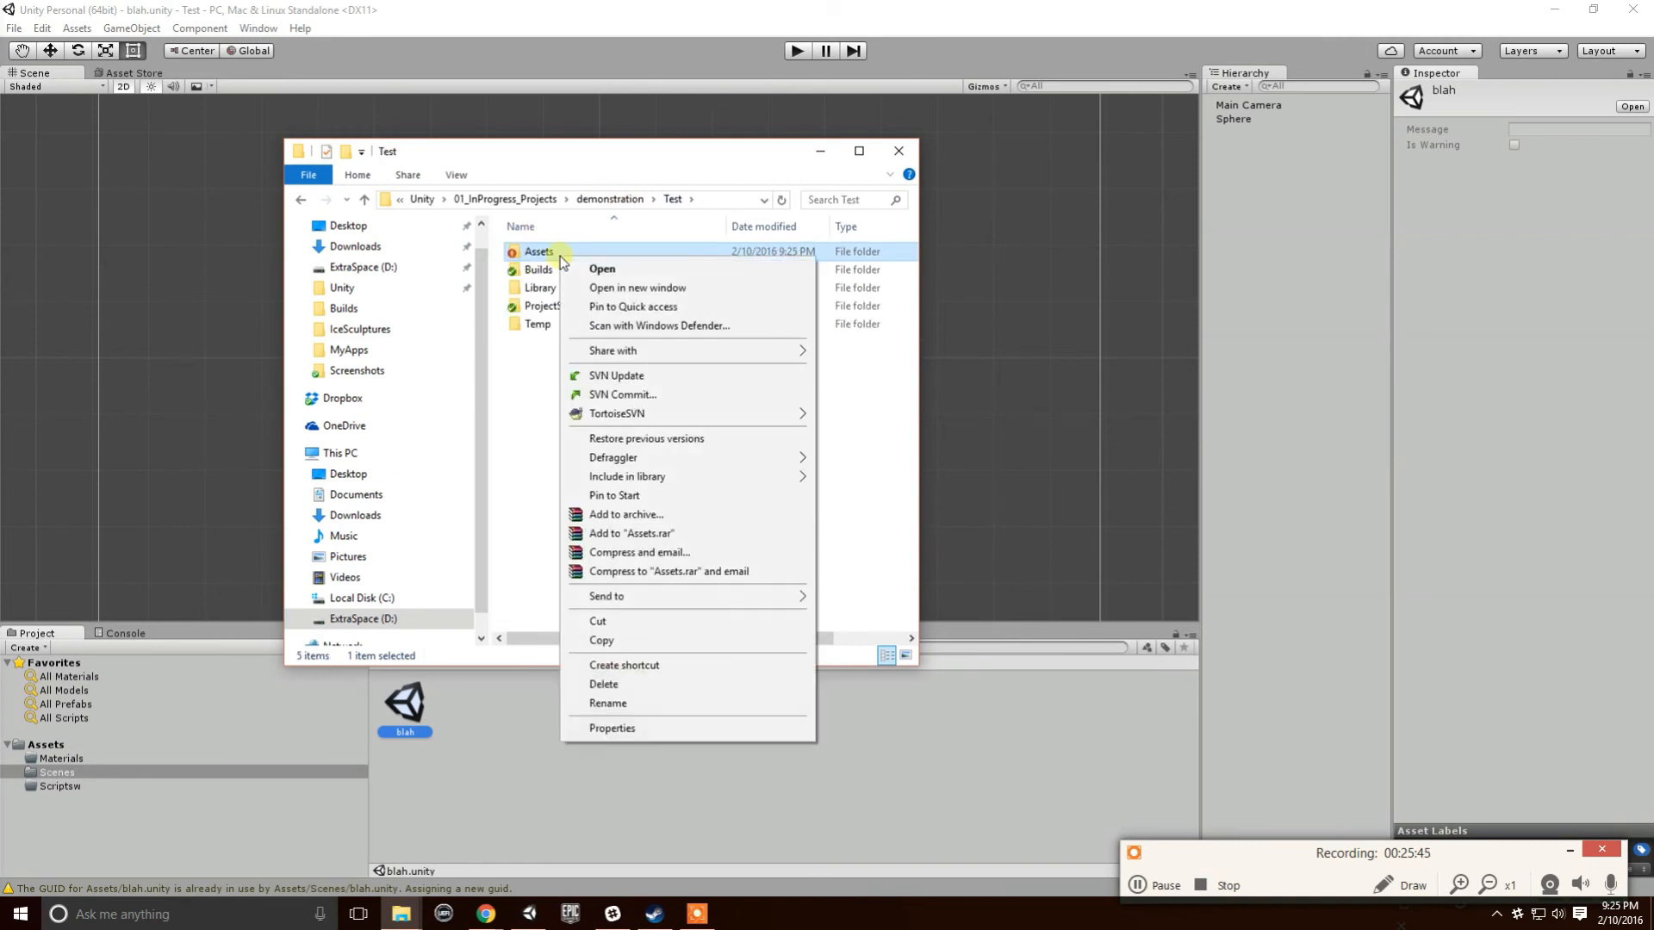
{"action": "mouse_move", "coordinate": [713, 413]}
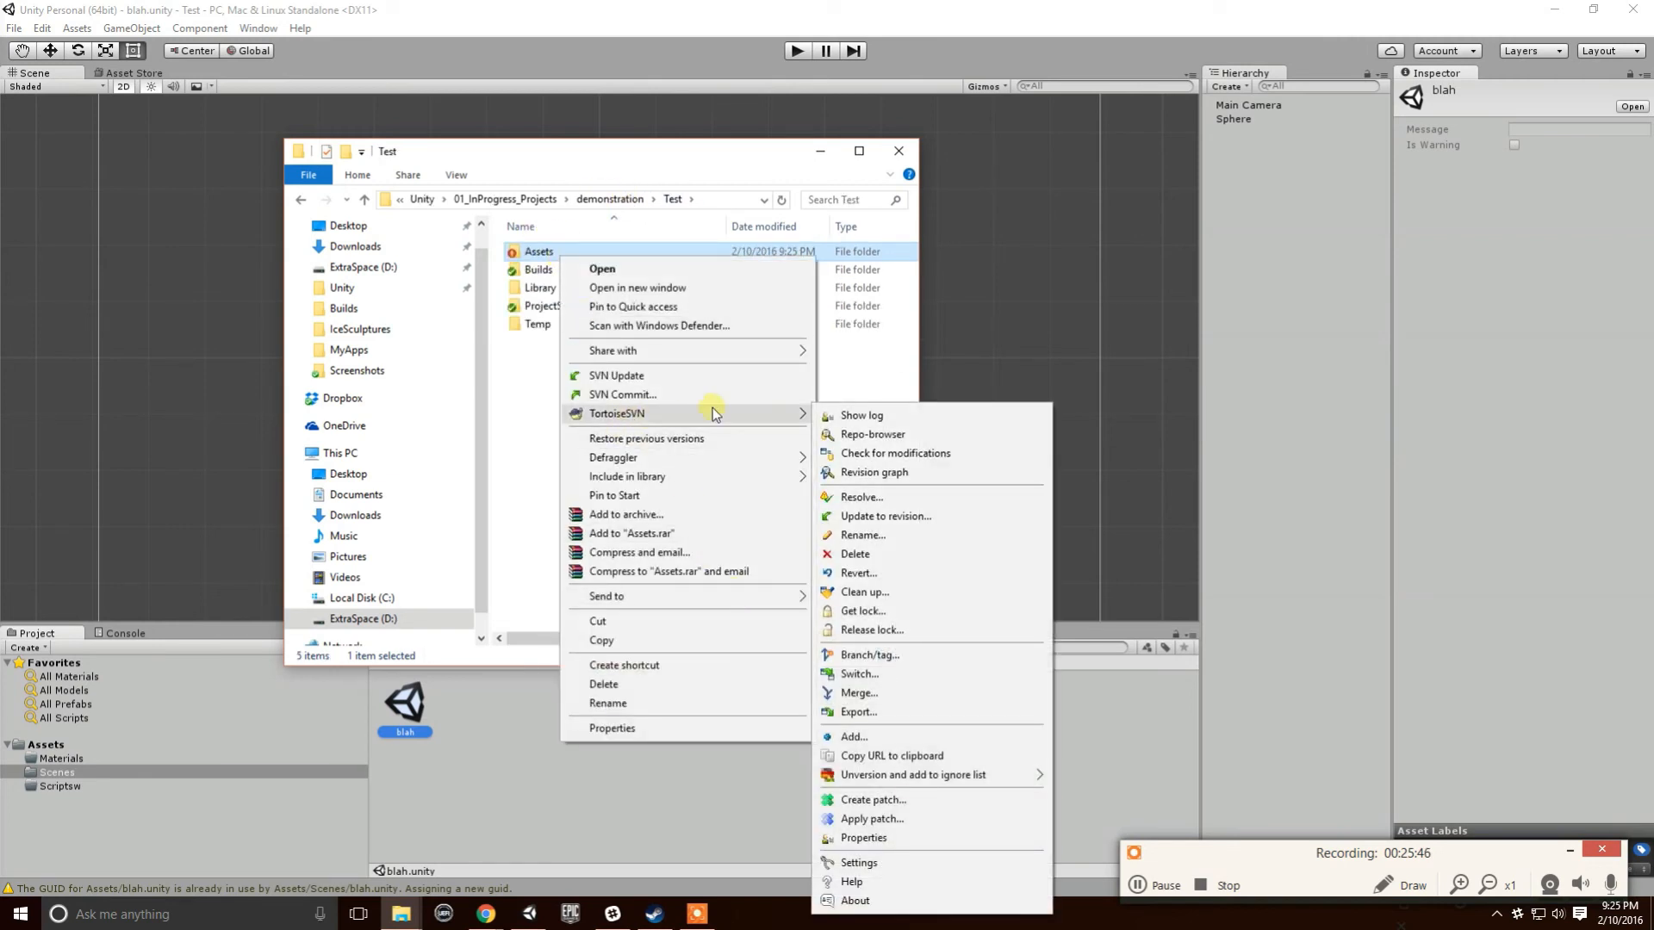
{"action": "left_click", "coordinate": [899, 432]}
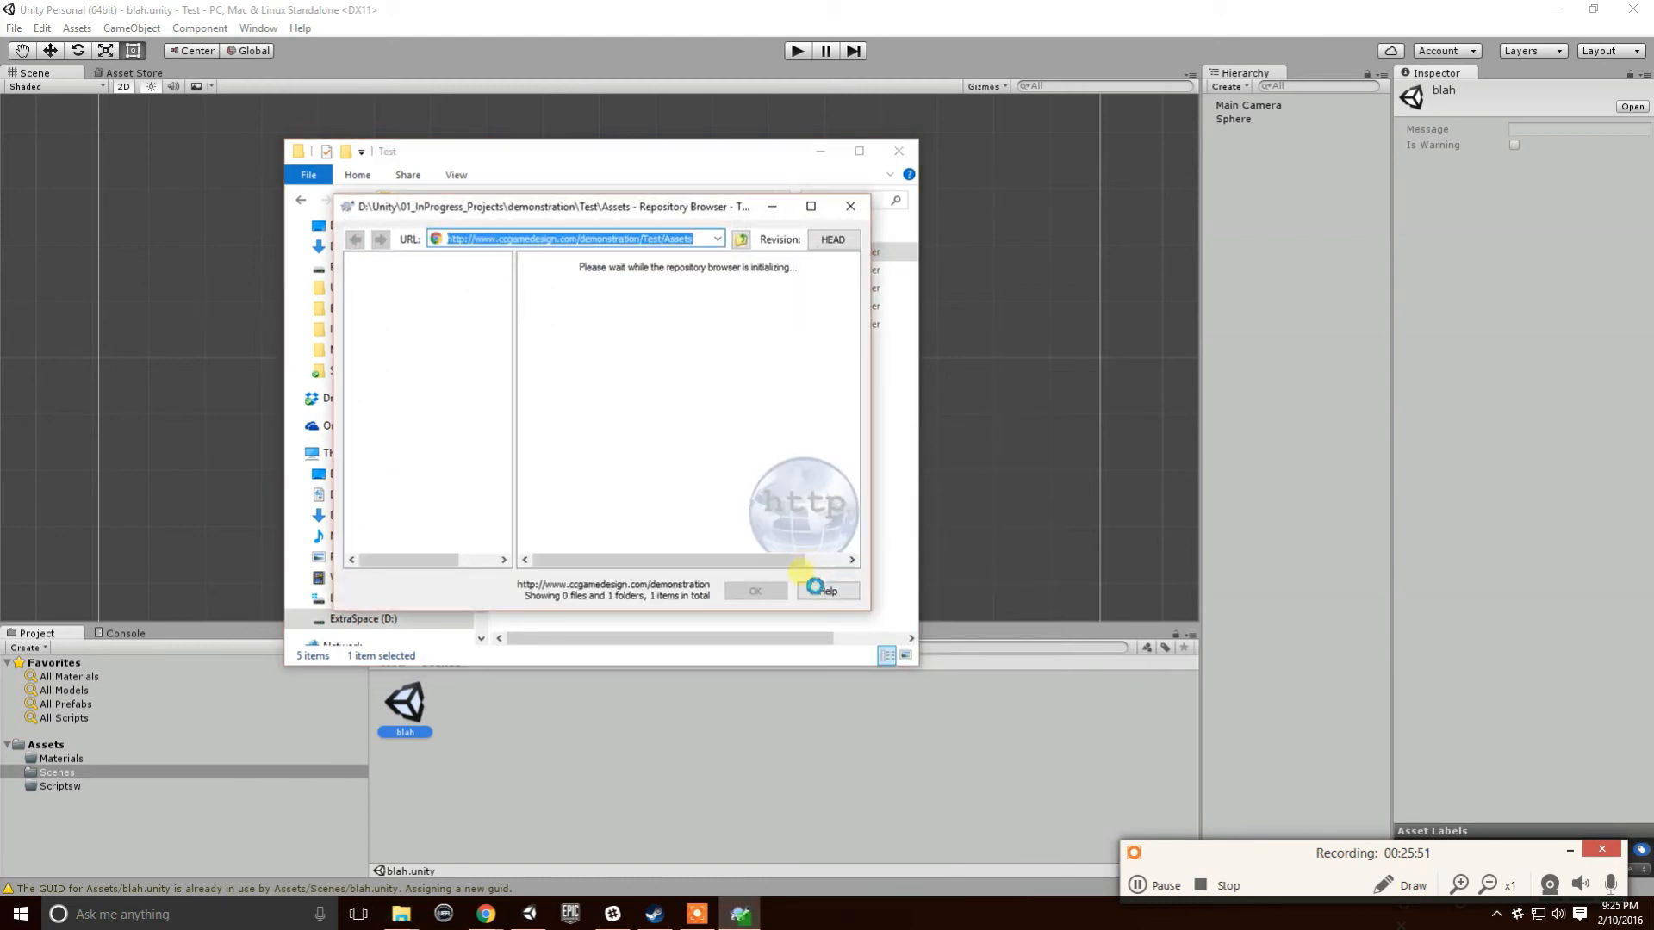
{"action": "left_click_drag", "start_coordinate": [871, 616], "coordinate": [951, 644]}
- Delete blah.unity and blah.unity.meta from the repository with log 'Moved to Scenes folder'
{"action": "left_click", "coordinate": [582, 327]}
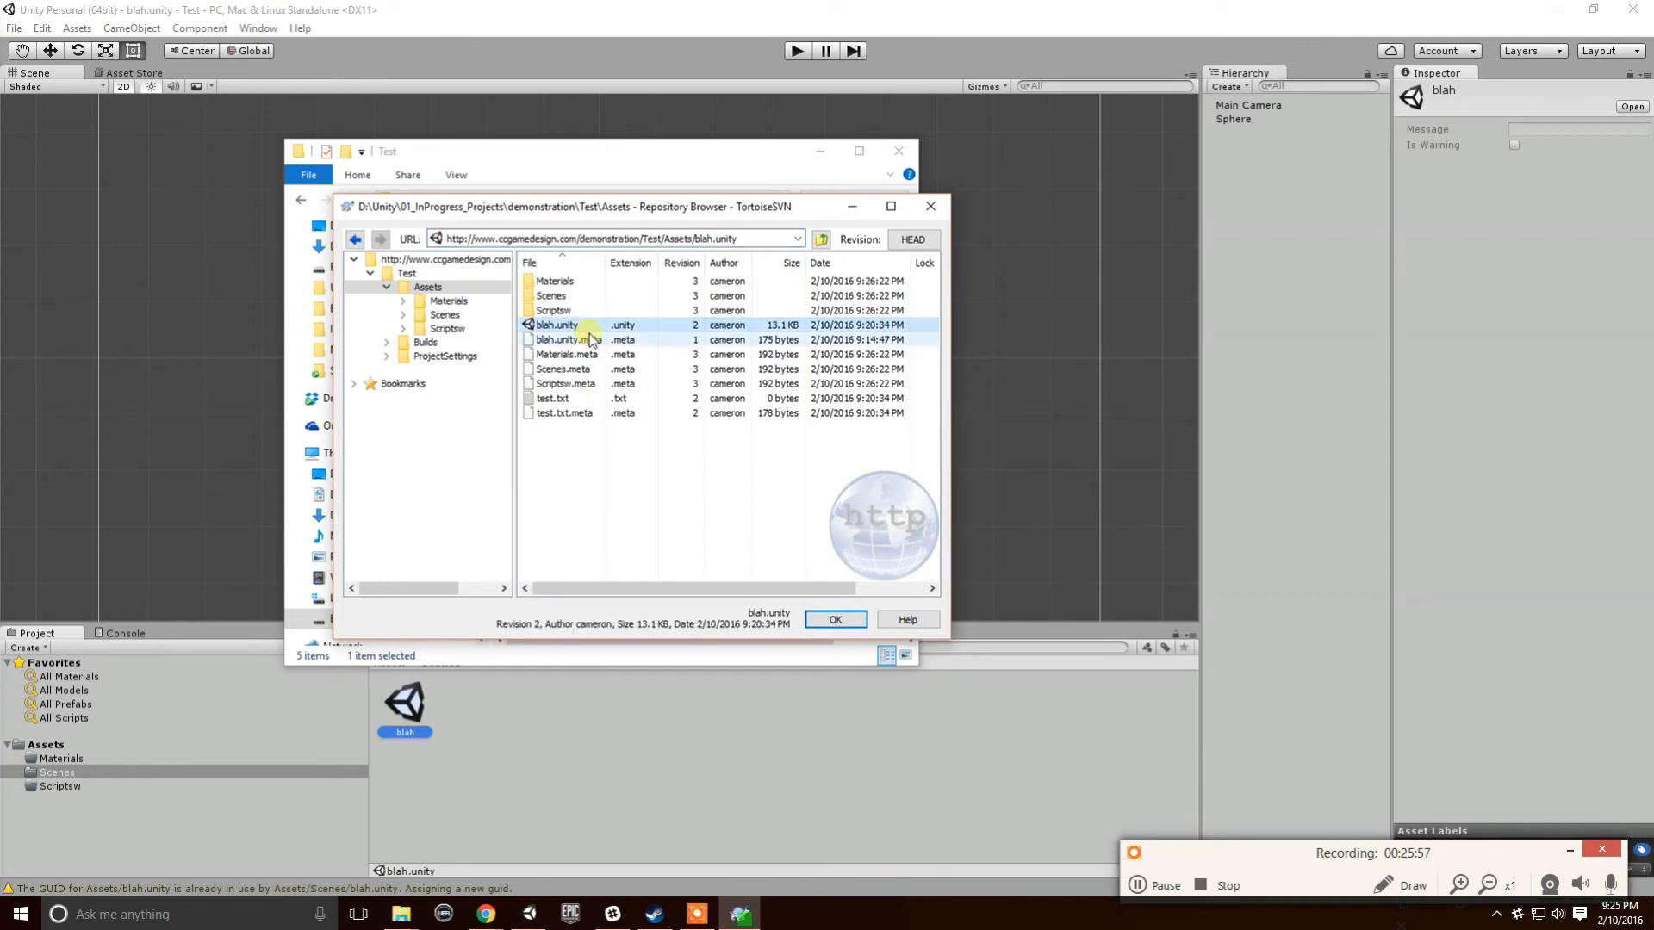
{"action": "left_click", "coordinate": [589, 338]}
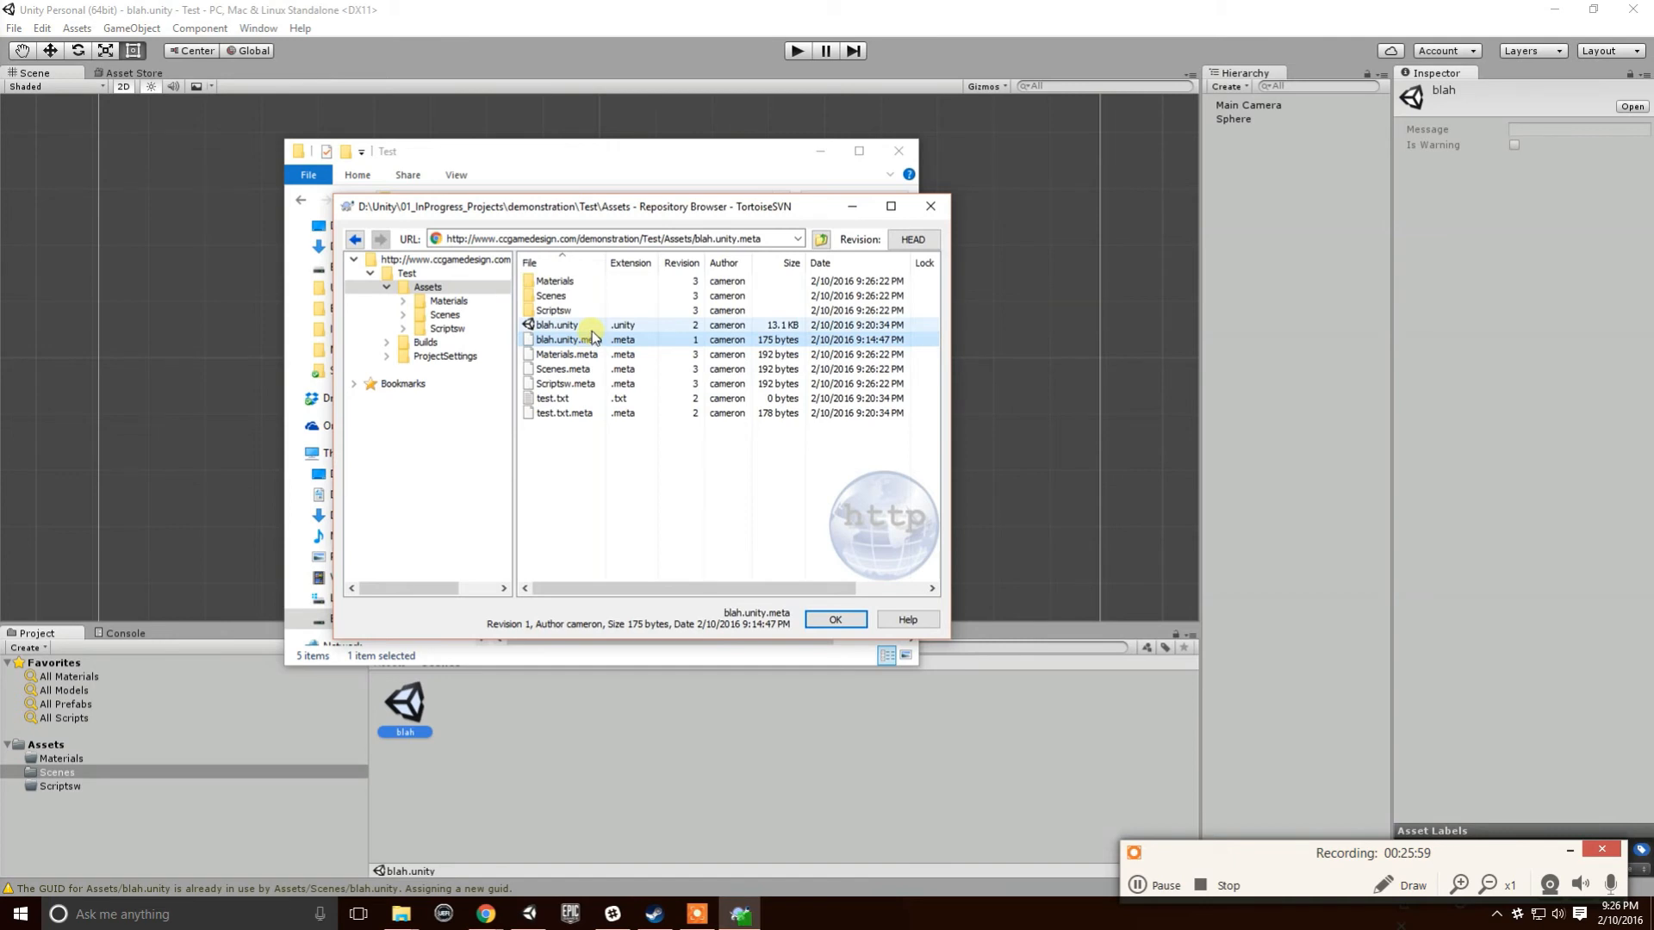
{"action": "left_click", "coordinate": [588, 324], "text": "ctrl"}
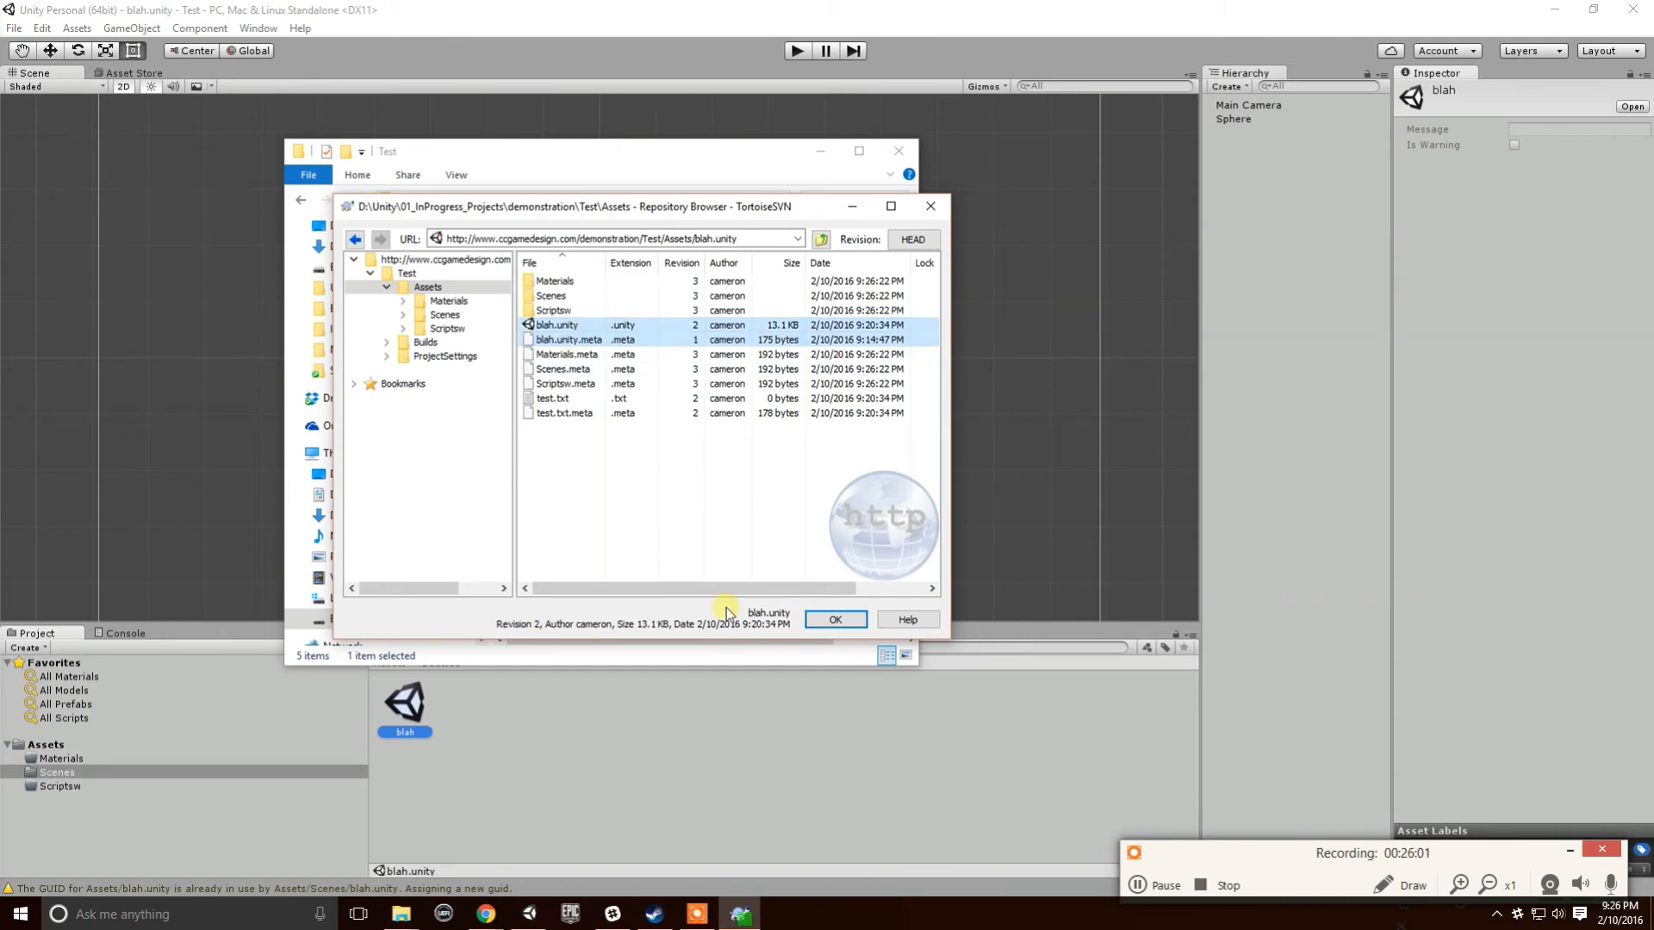
{"action": "key", "text": "Delete"}
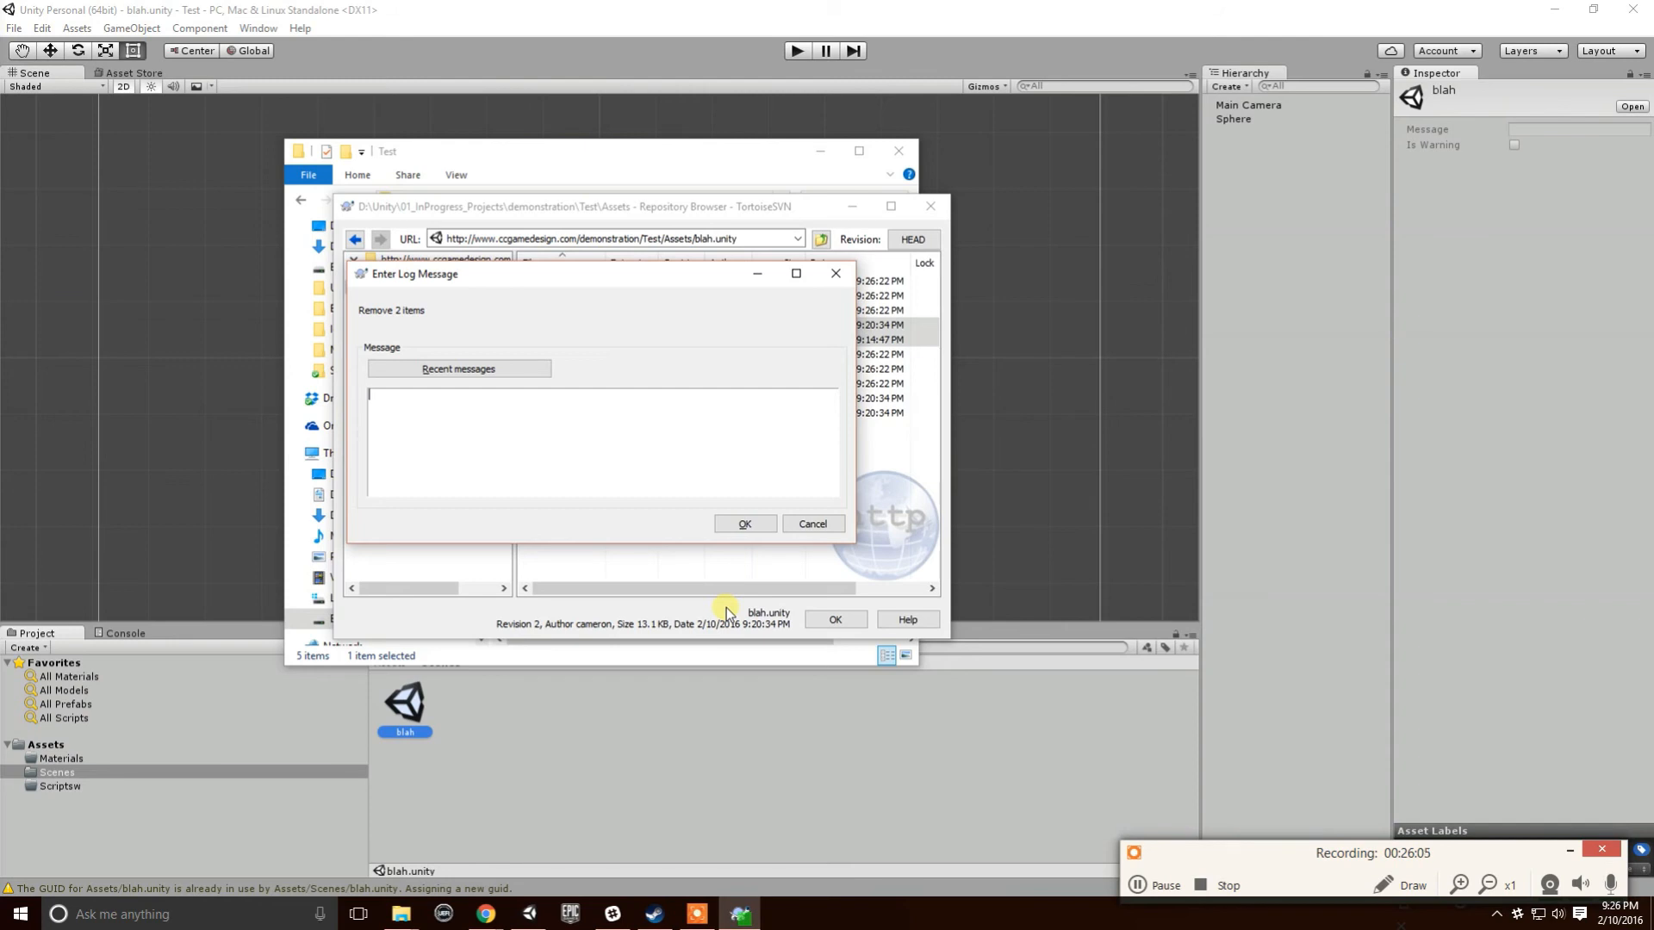
{"action": "type", "text": "Moved to Scenes folder"}
{"action": "left_click", "coordinate": [744, 522]}
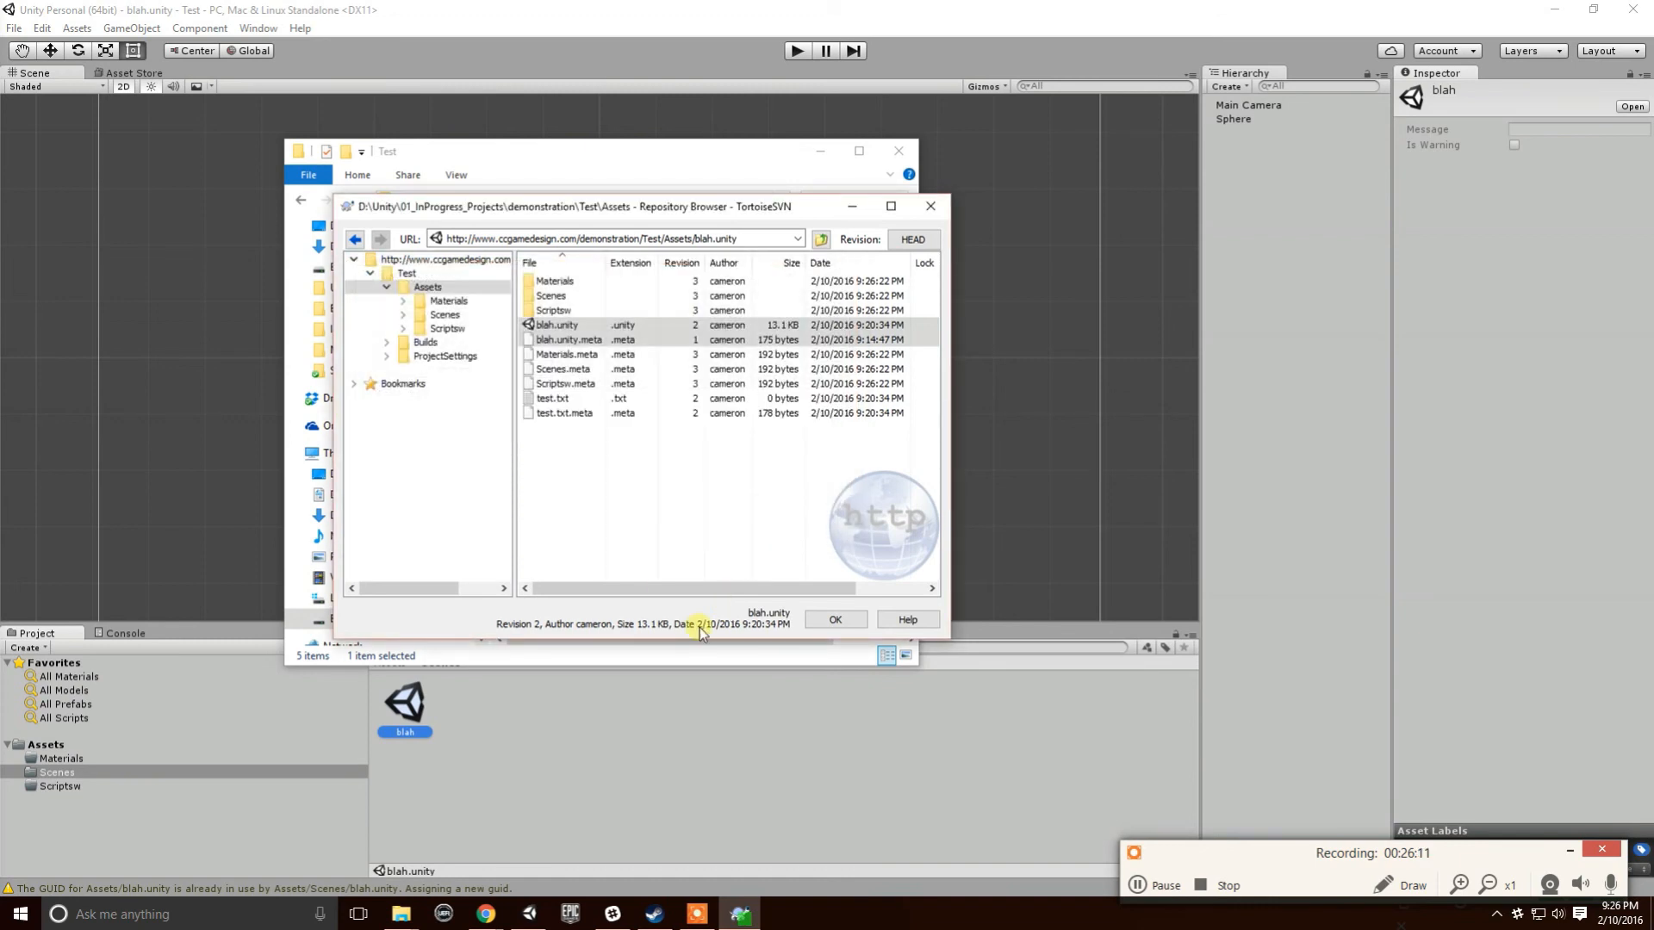
{"action": "left_click", "coordinate": [836, 620]}
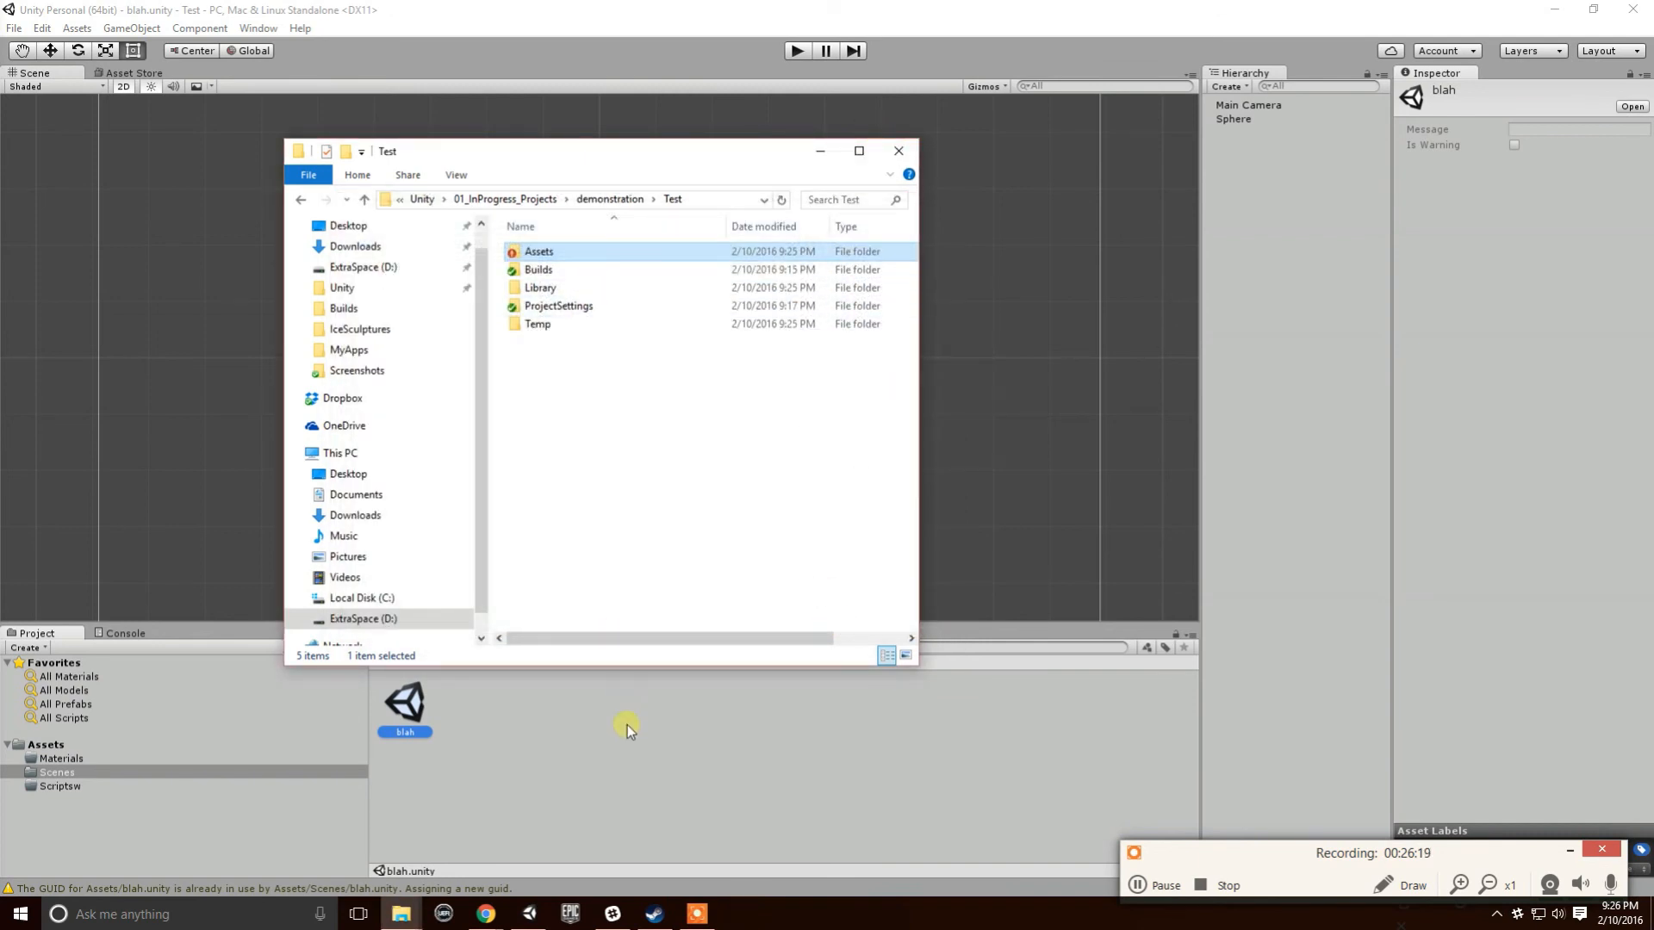
{"action": "left_click", "coordinate": [646, 709]}
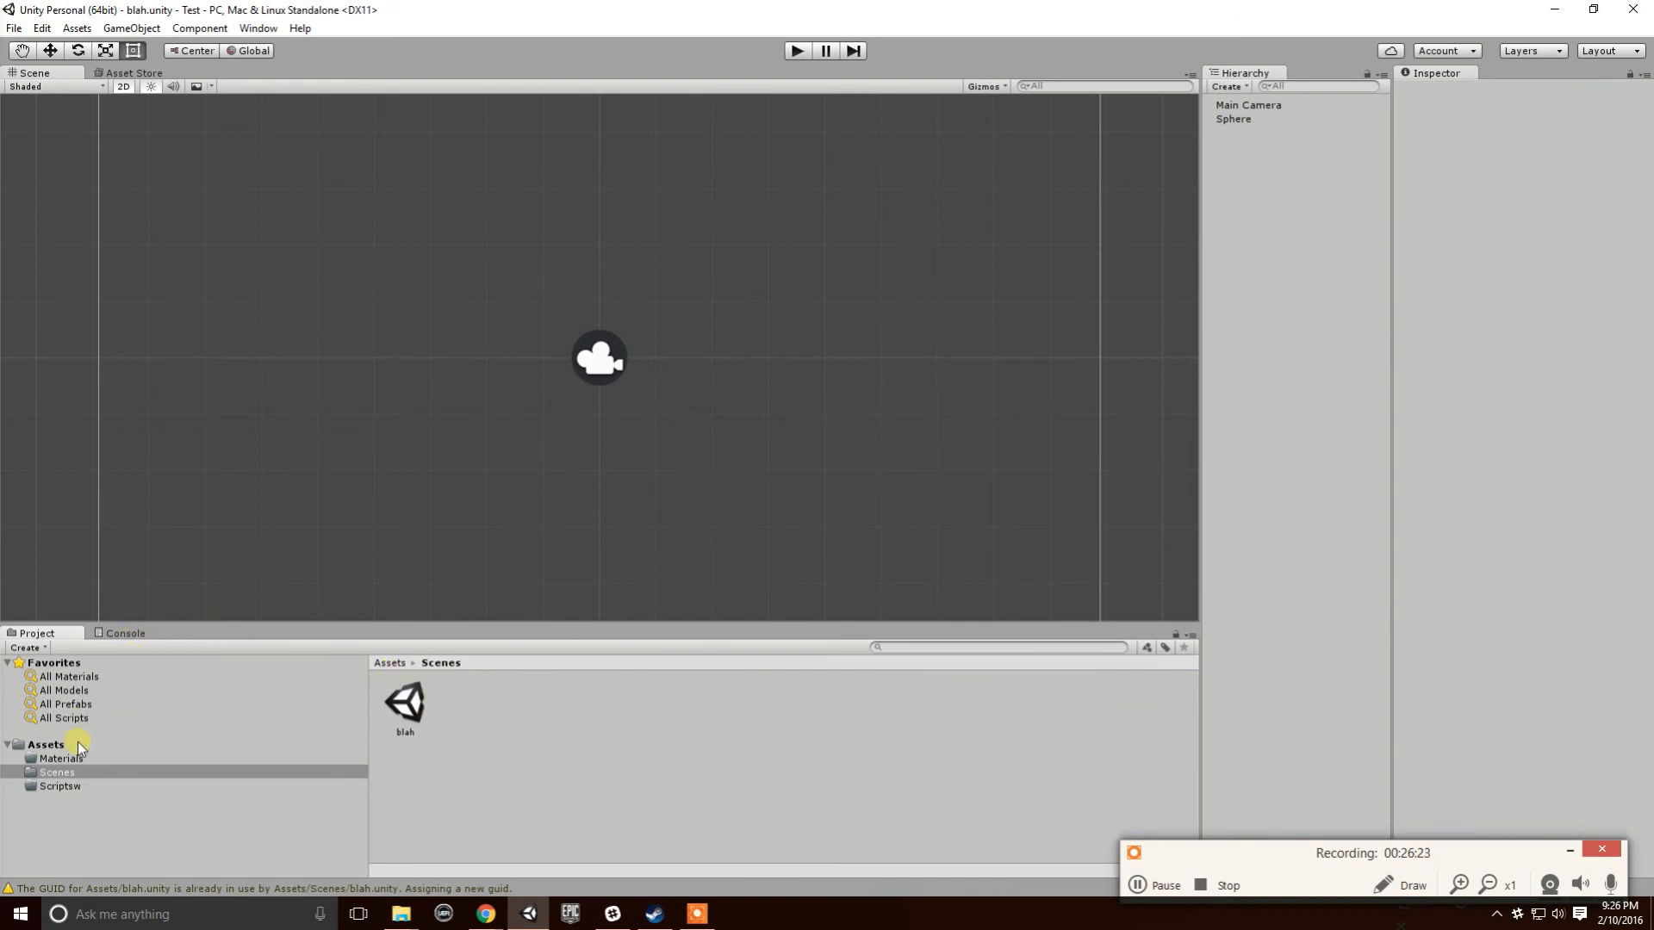
- Show the Assets contents in Unity, then run SVN Update on Assets
{"action": "left_click", "coordinate": [47, 744]}
{"action": "key", "text": "alt+Tab"}
{"action": "right_click", "coordinate": [548, 259]}
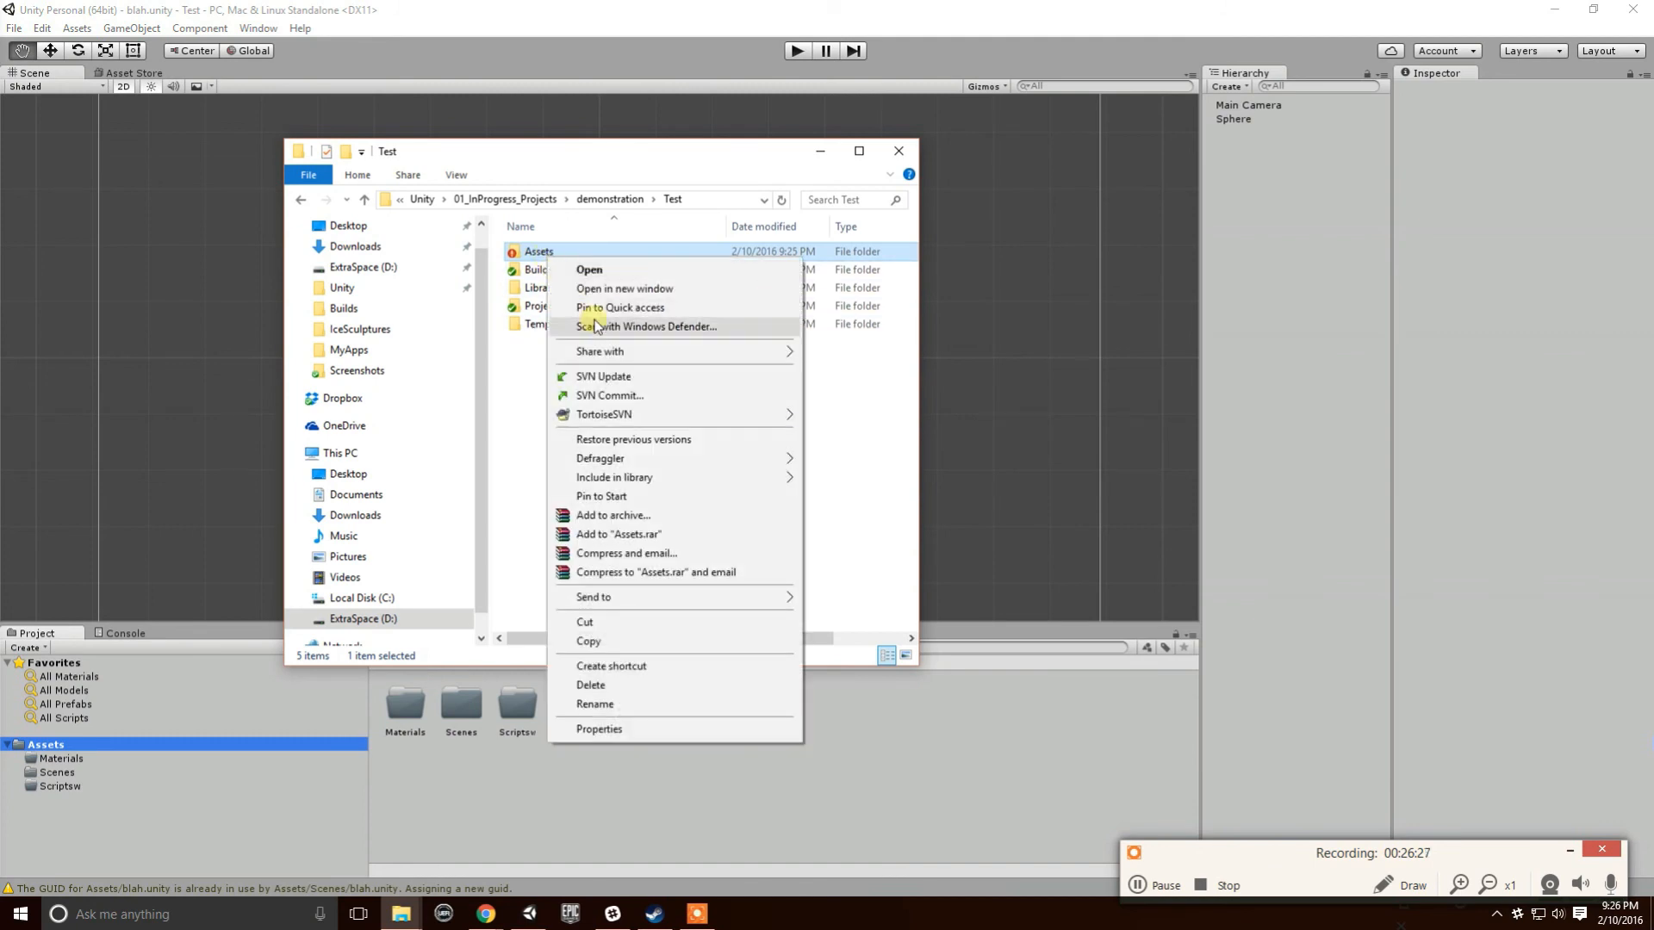
{"action": "left_click", "coordinate": [568, 377]}
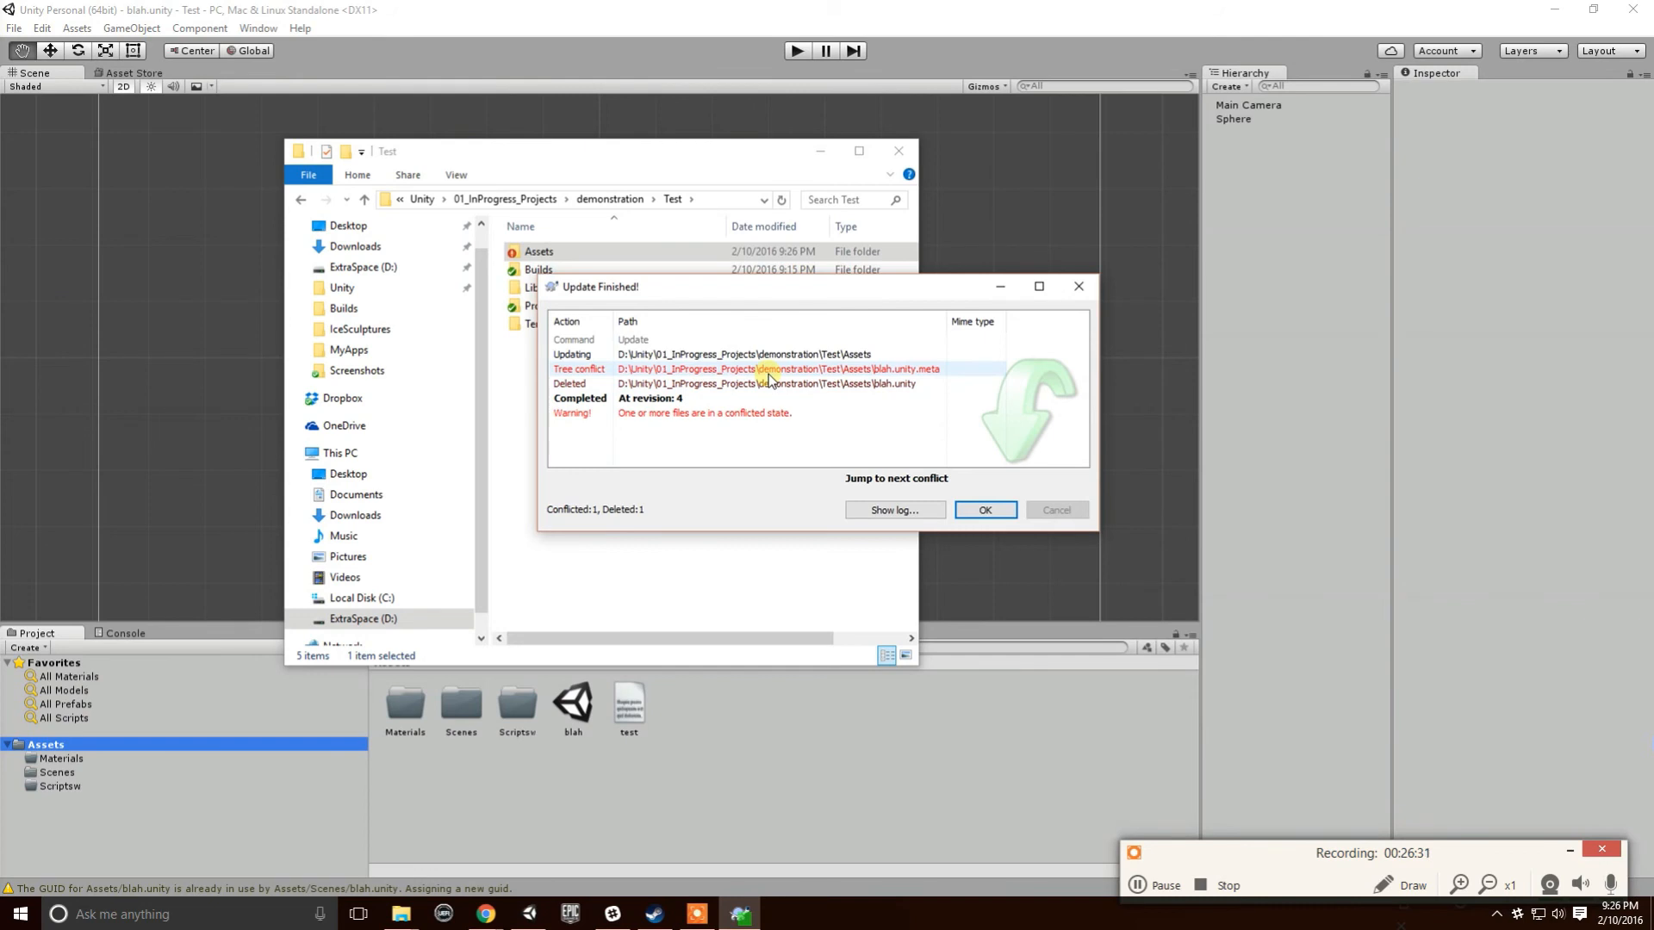
- Mark the blah.unity.meta tree conflict resolved and finish the update at revision 4
{"action": "right_click", "coordinate": [756, 370]}
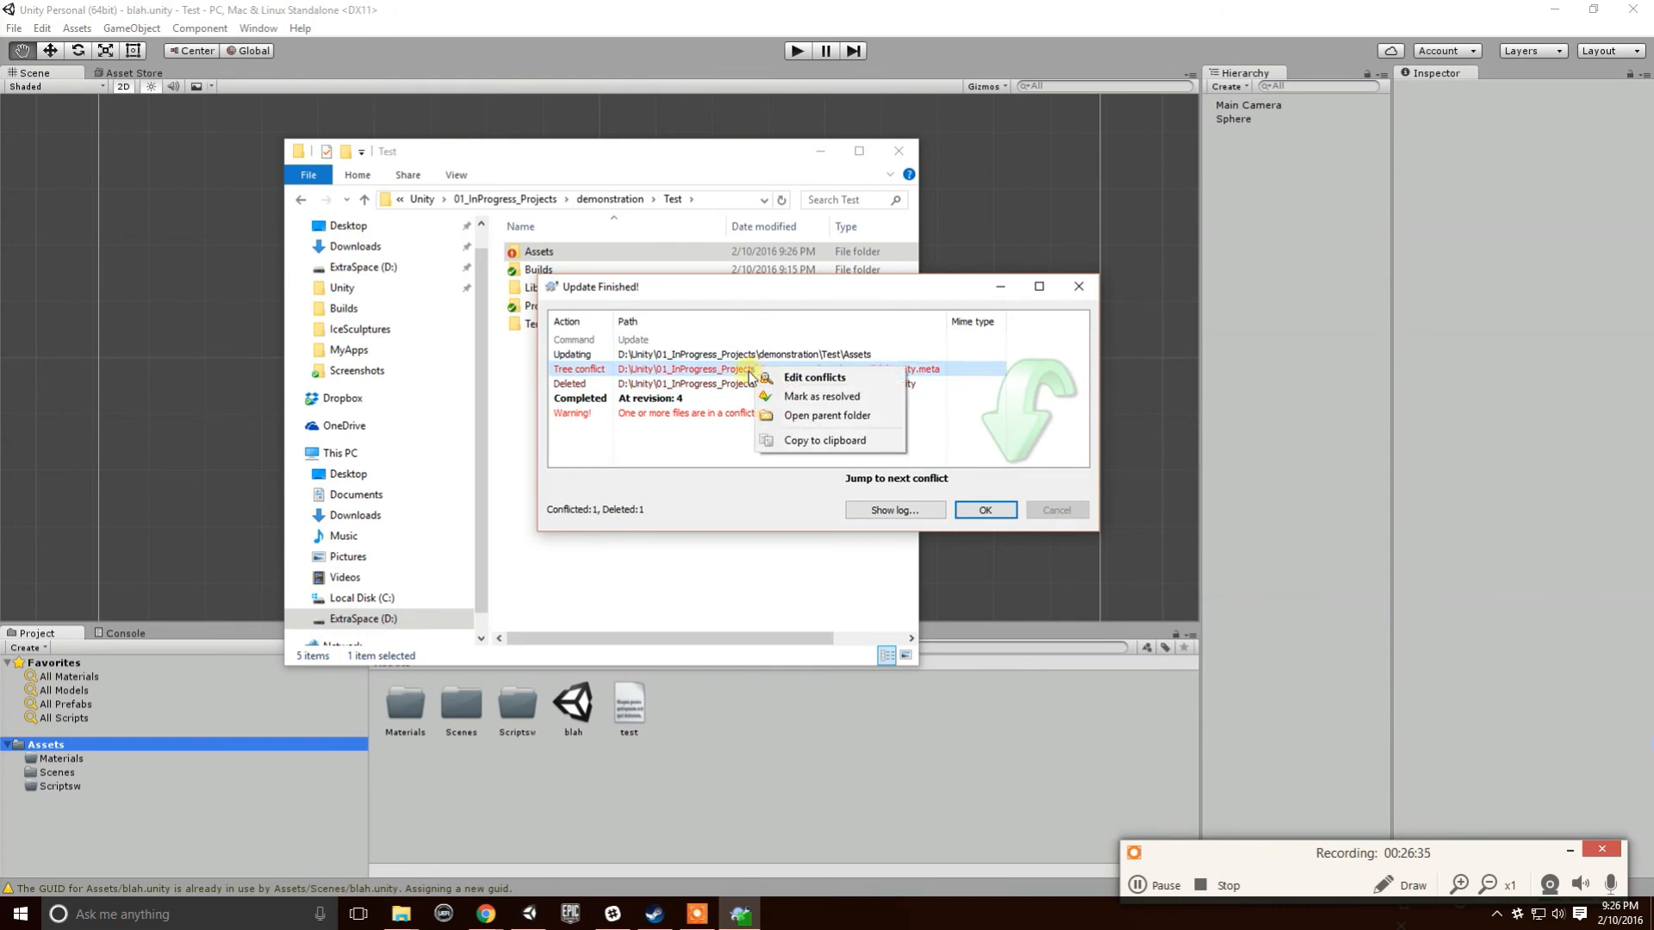
{"action": "left_click", "coordinate": [818, 408]}
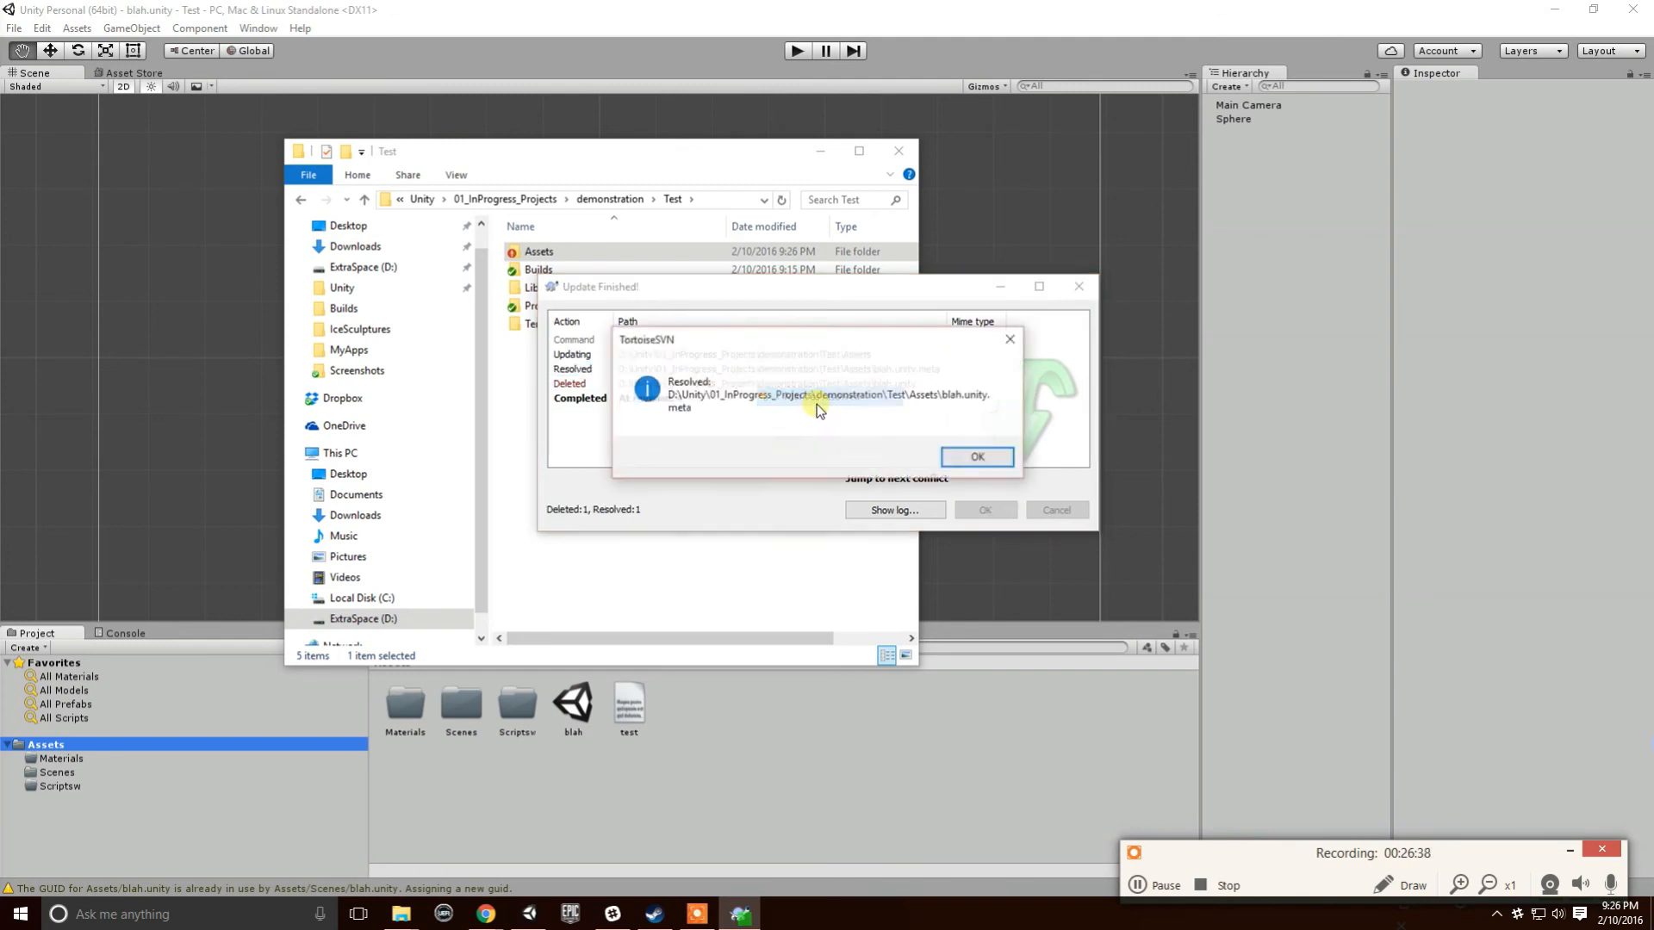
{"action": "left_click", "coordinate": [970, 454]}
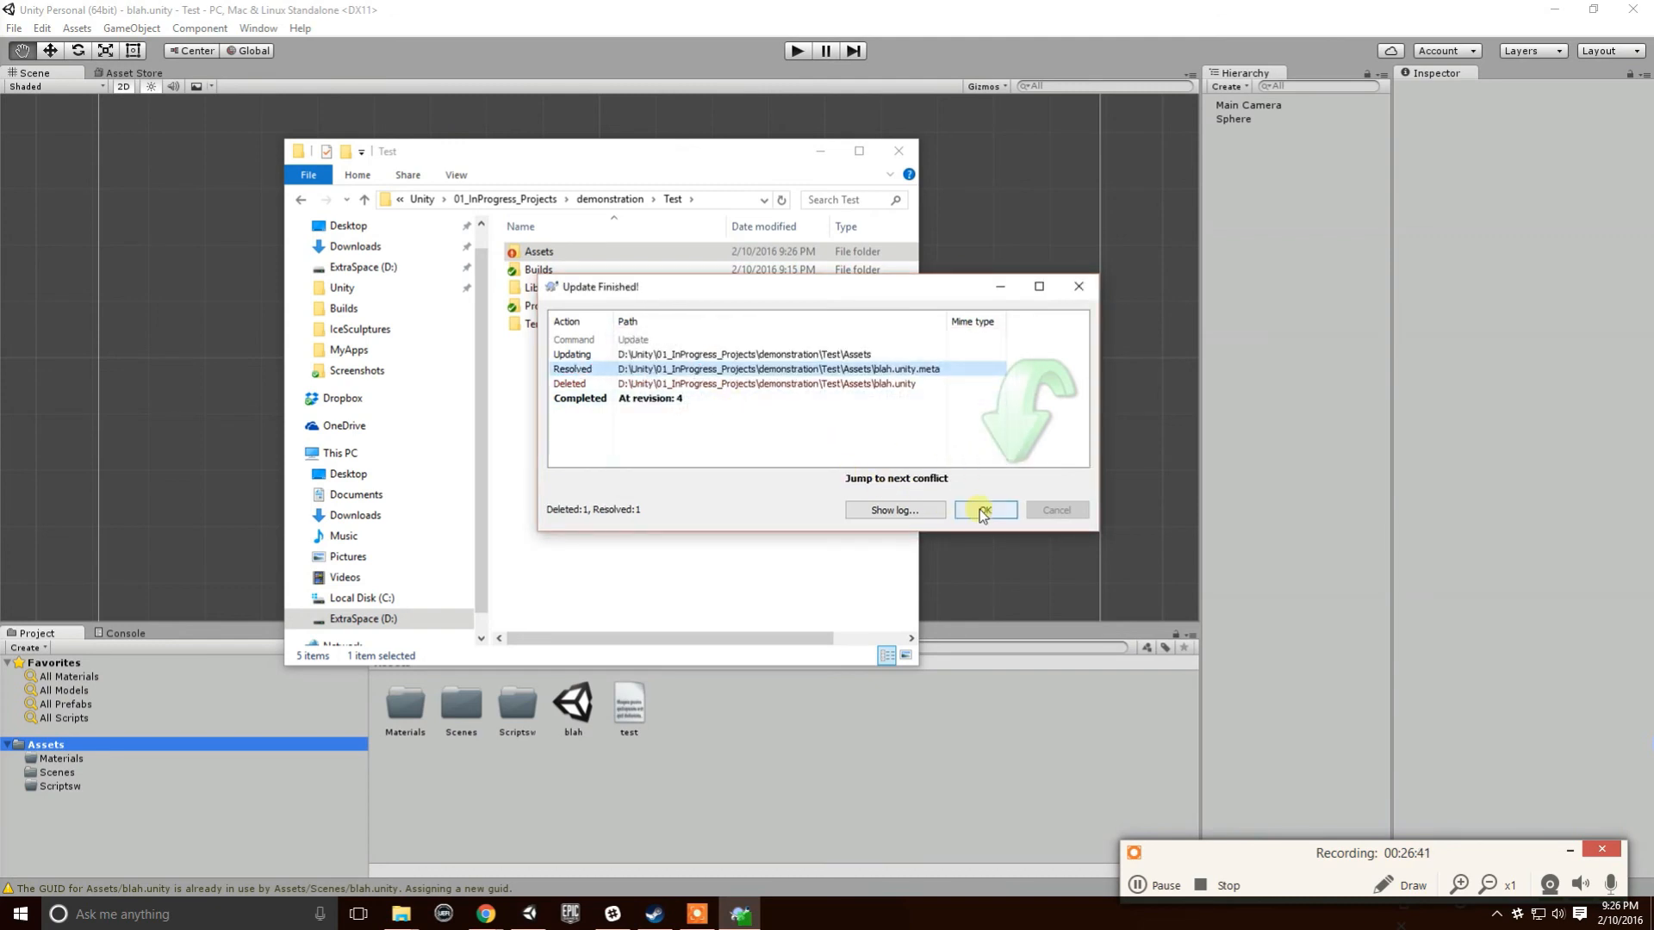
{"action": "left_click", "coordinate": [857, 386]}
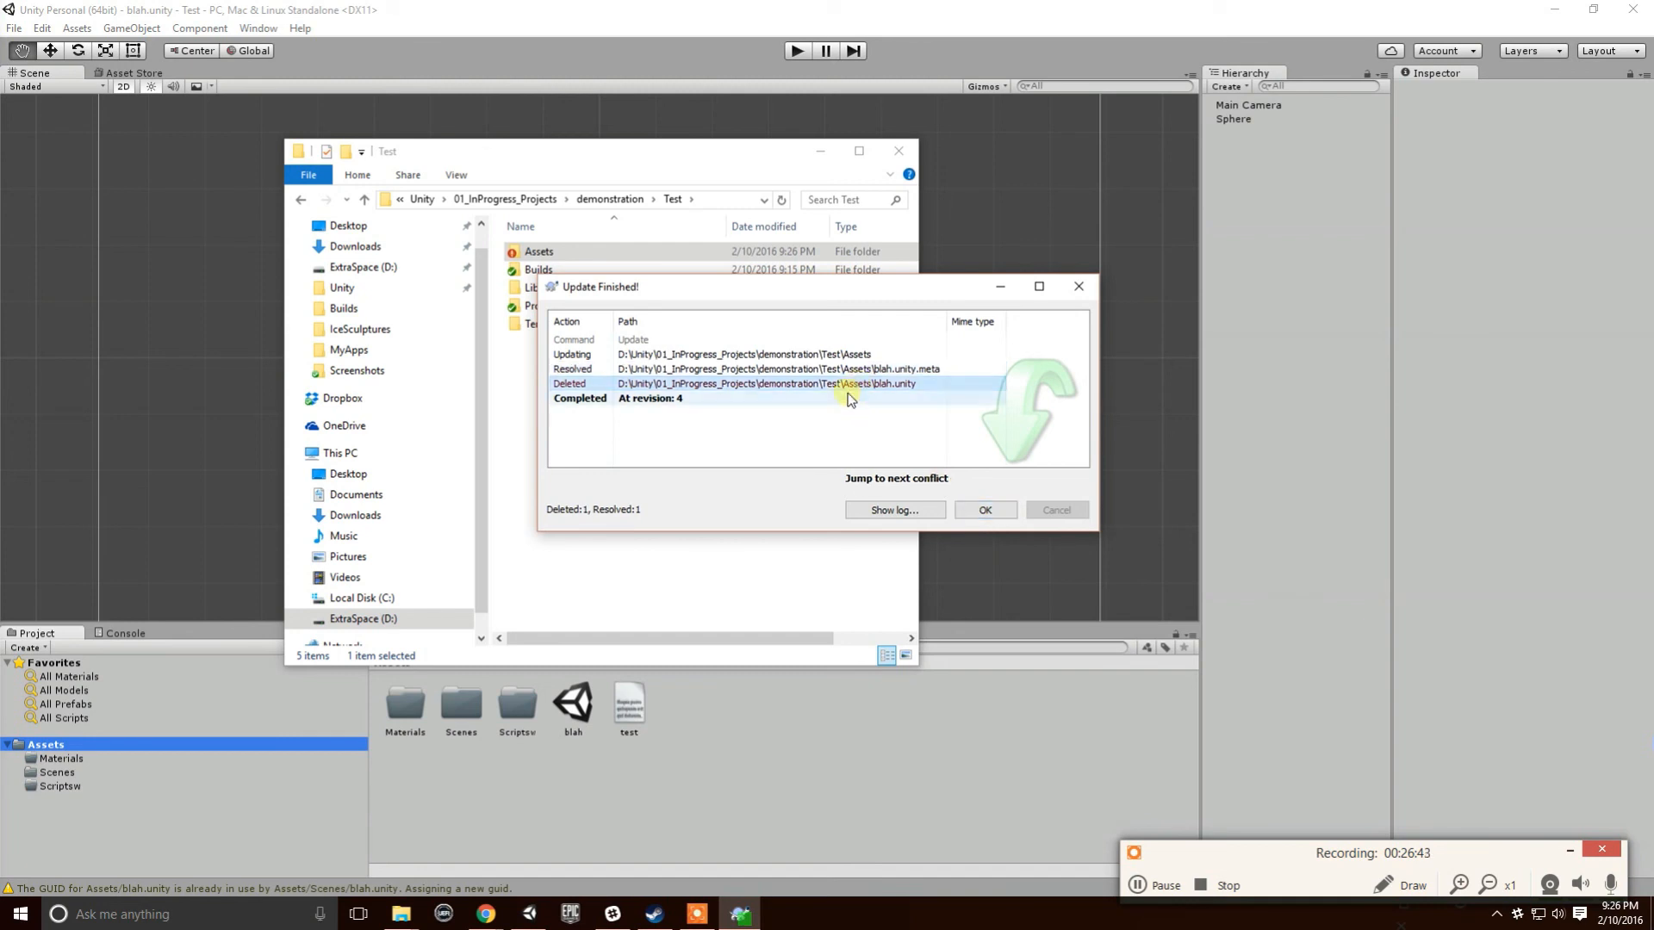
{"action": "left_click", "coordinate": [984, 510]}
{"action": "left_click", "coordinate": [736, 741]}
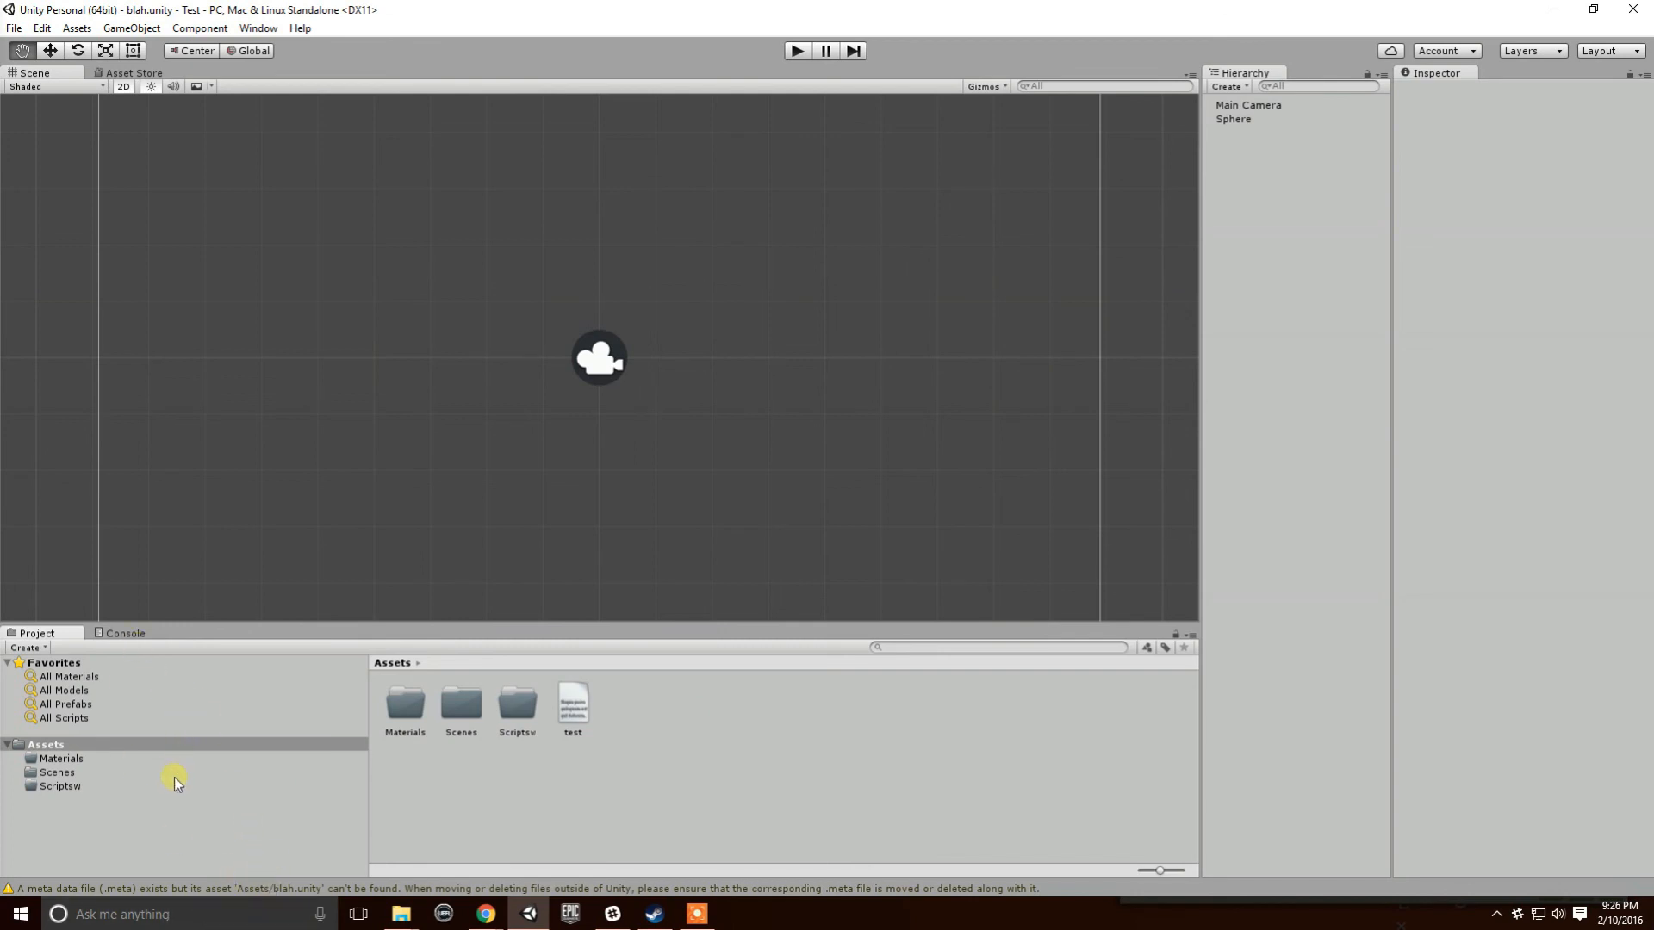
{"action": "double_click", "coordinate": [541, 251]}
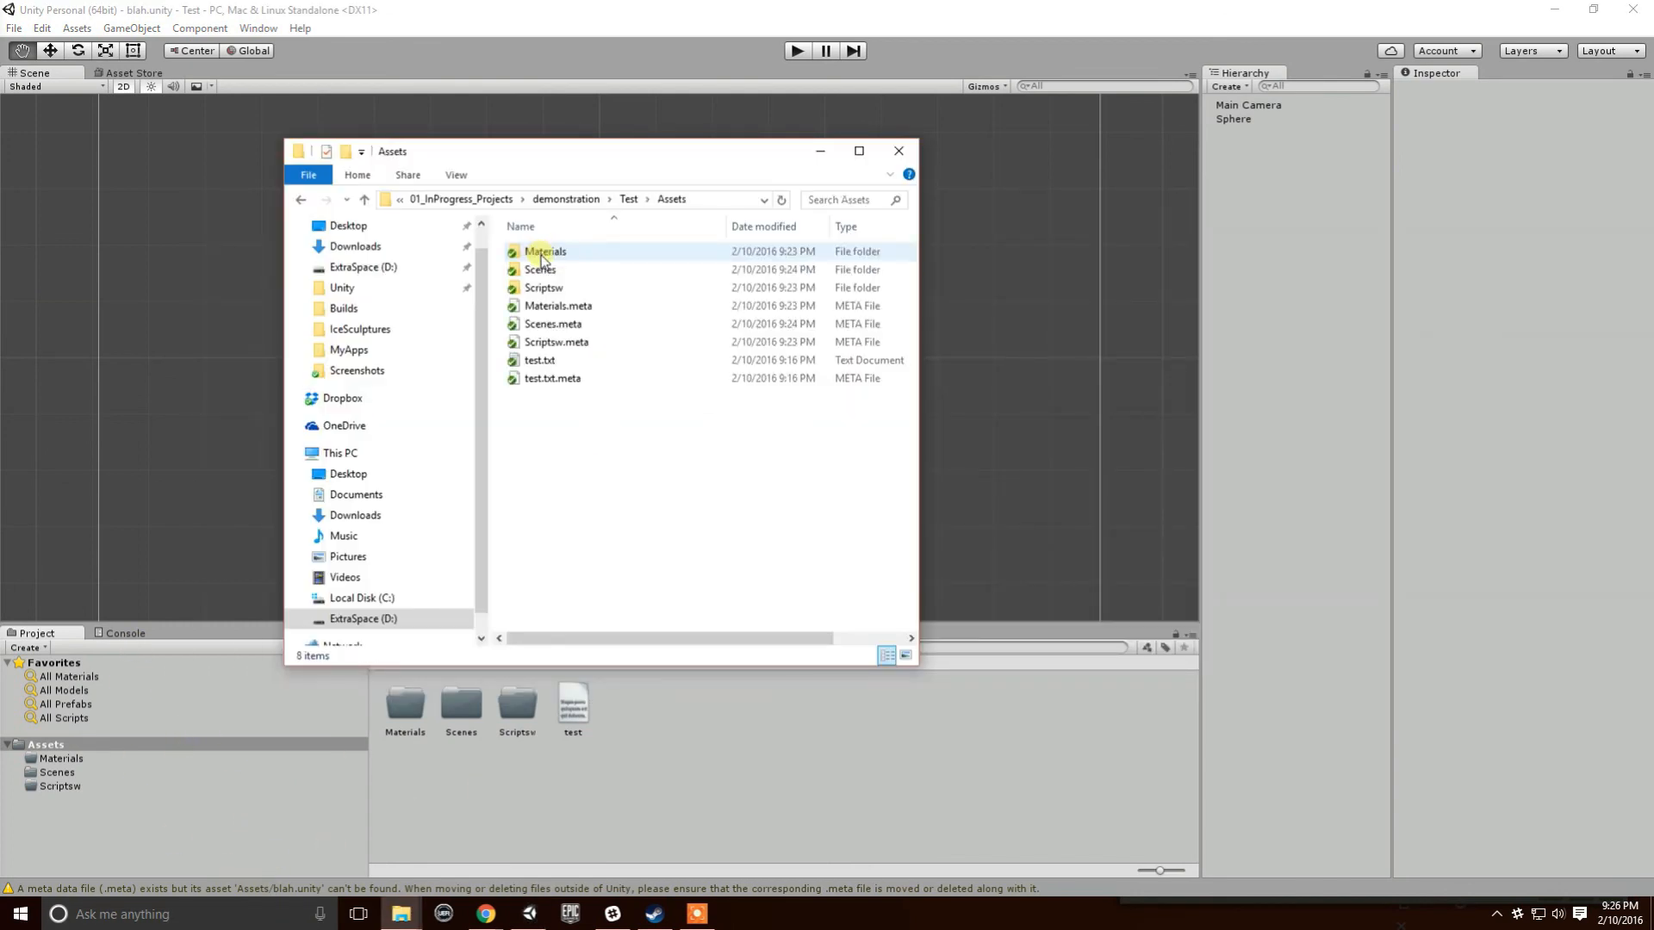
{"action": "left_click", "coordinate": [1021, 736]}
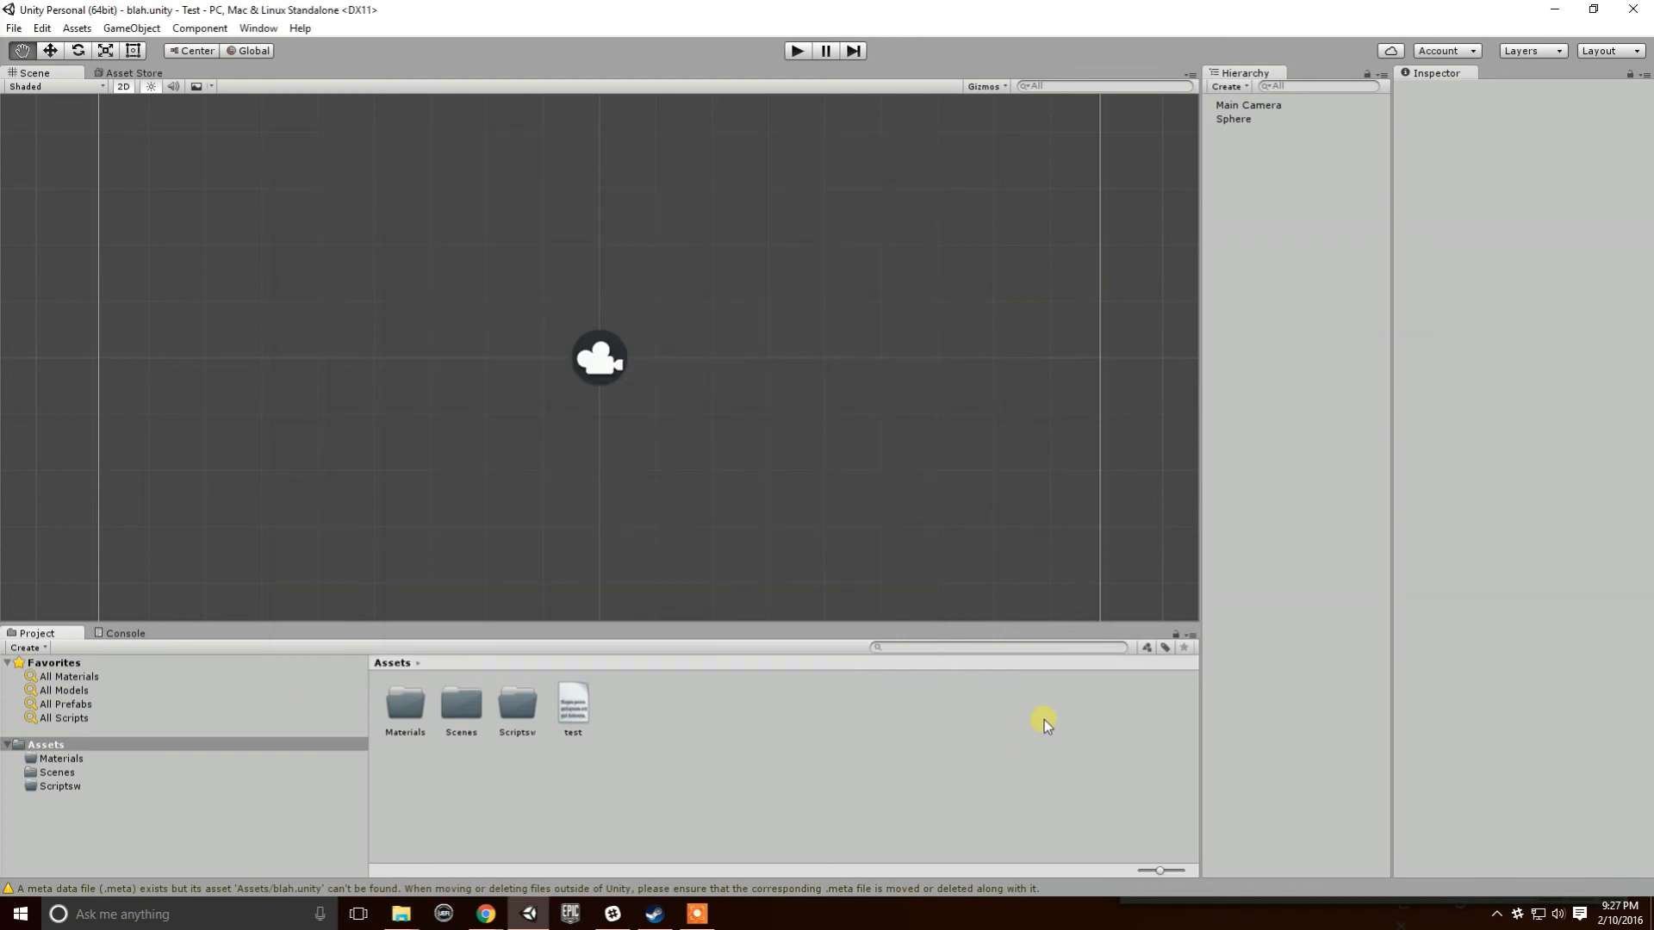